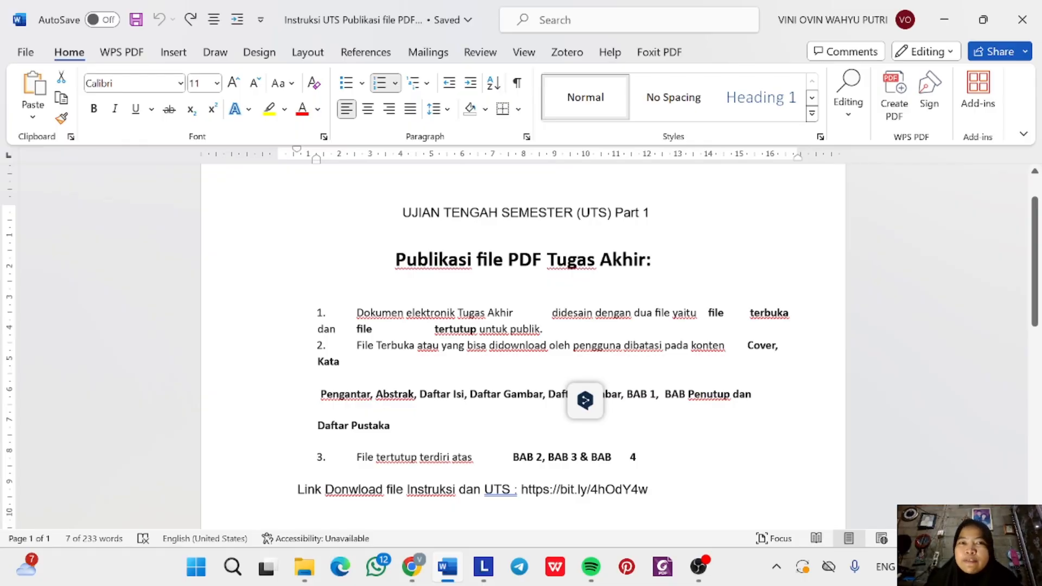
# Select the bit.ly download link in the instructions and switch to the shared Drive folder in Chrome.
pyautogui.scroll(-3, 523, 347)
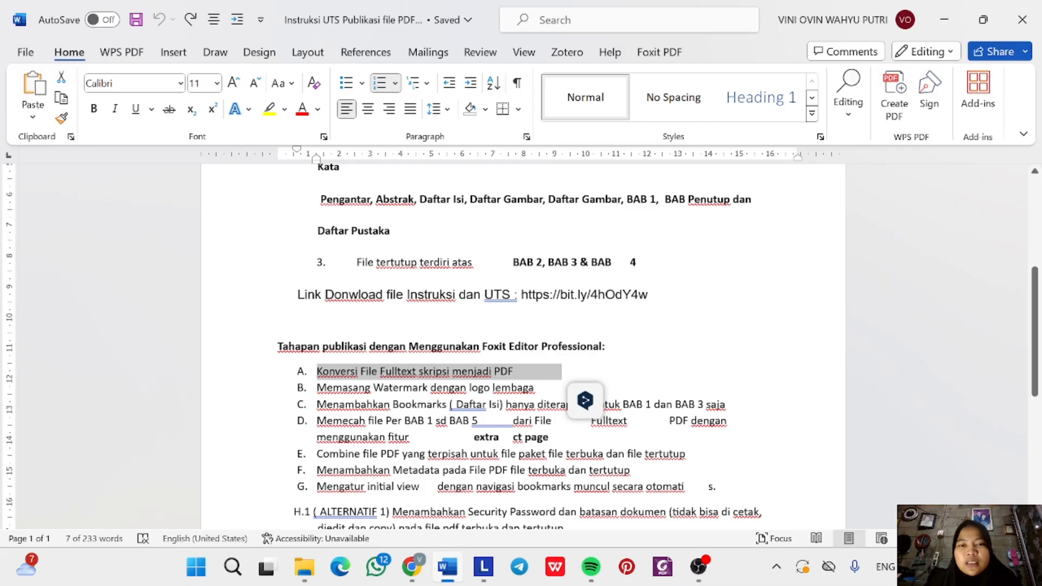
pyautogui.moveTo(522, 295); pyautogui.dragTo(648, 296)
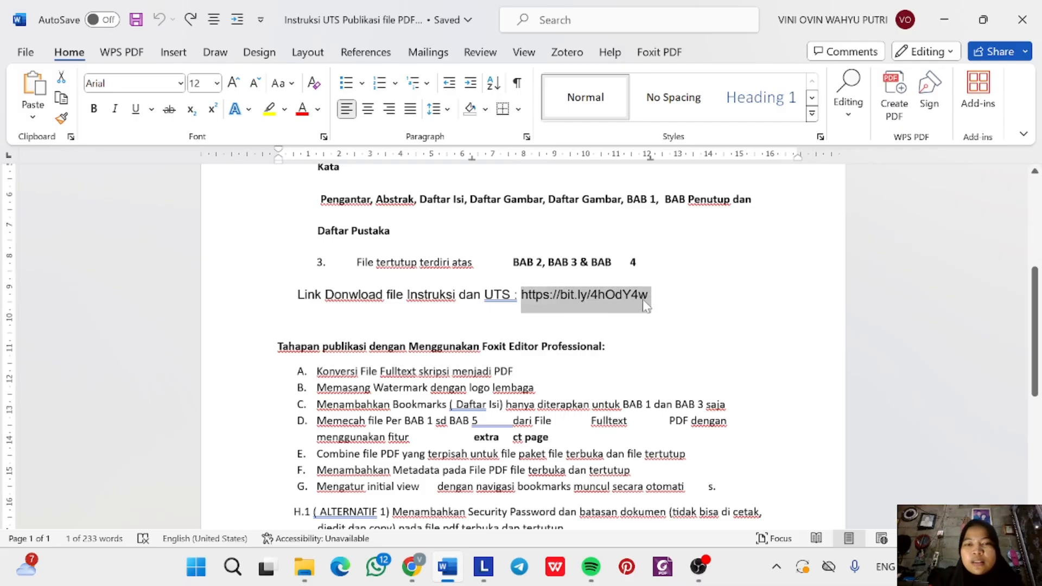
pyautogui.click(412, 566)
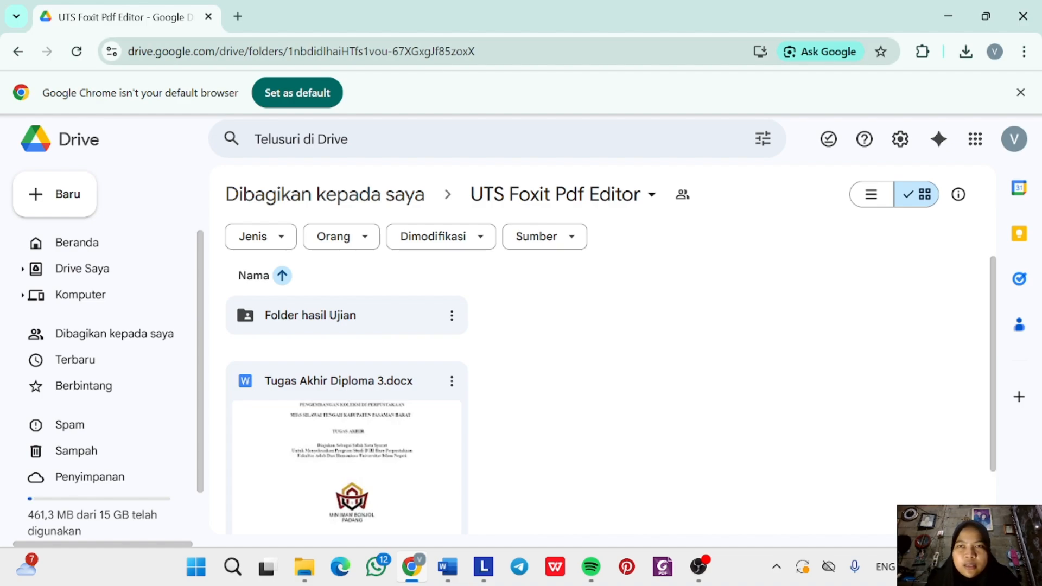
# Download the UTS Foxit Pdf Editor folder as UTS Foxit Pdf Editor-20251212T084948Z-3-001.zip (296 KB).
pyautogui.click(551, 205)
pyautogui.click(551, 277)
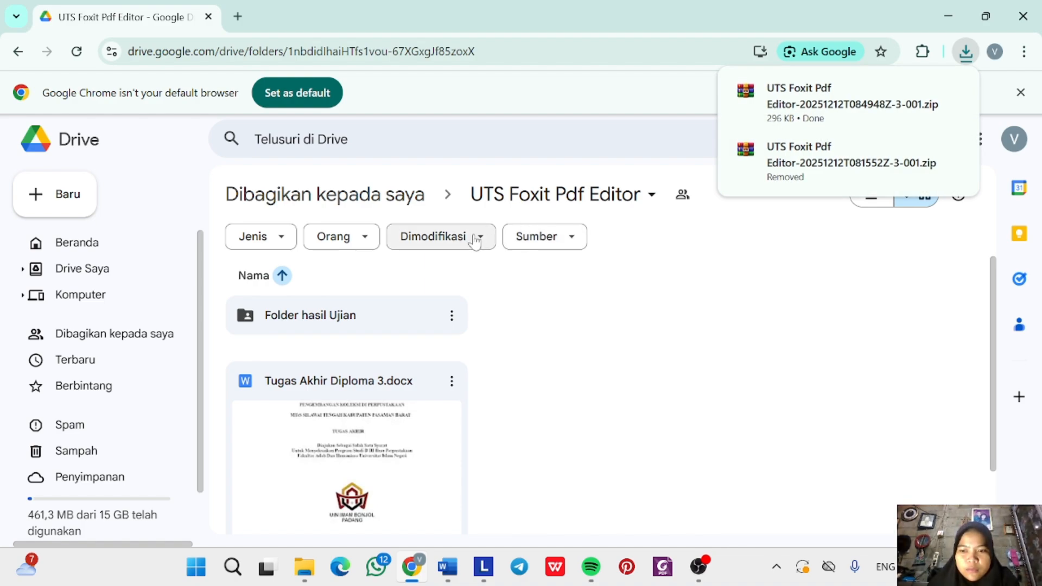
# Copy the downloaded UTS Foxit Pdf Editor zip from Downloads and paste it onto DATA (D:).
pyautogui.moveTo(304, 576)
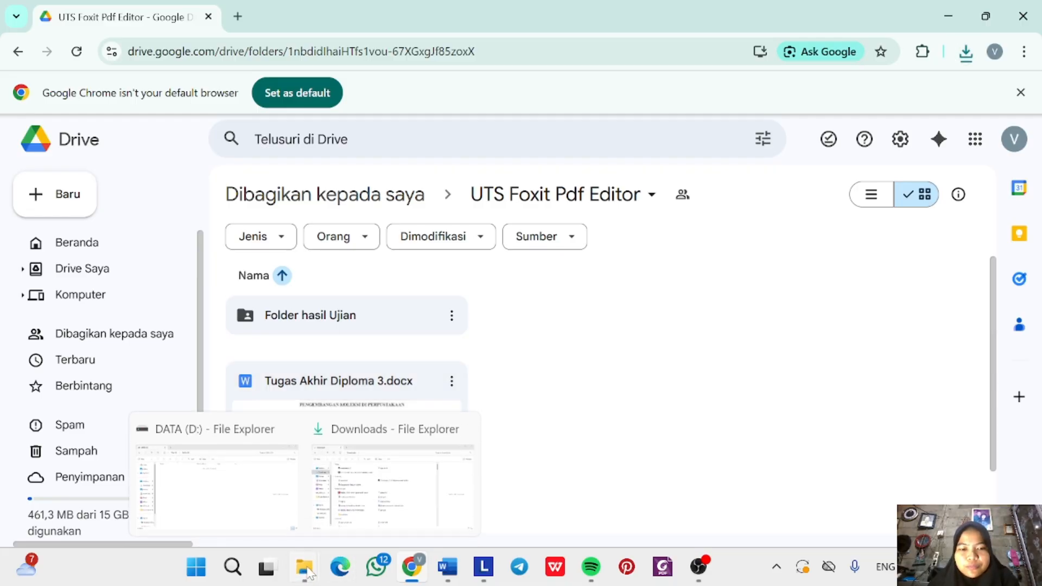
pyautogui.click(372, 486)
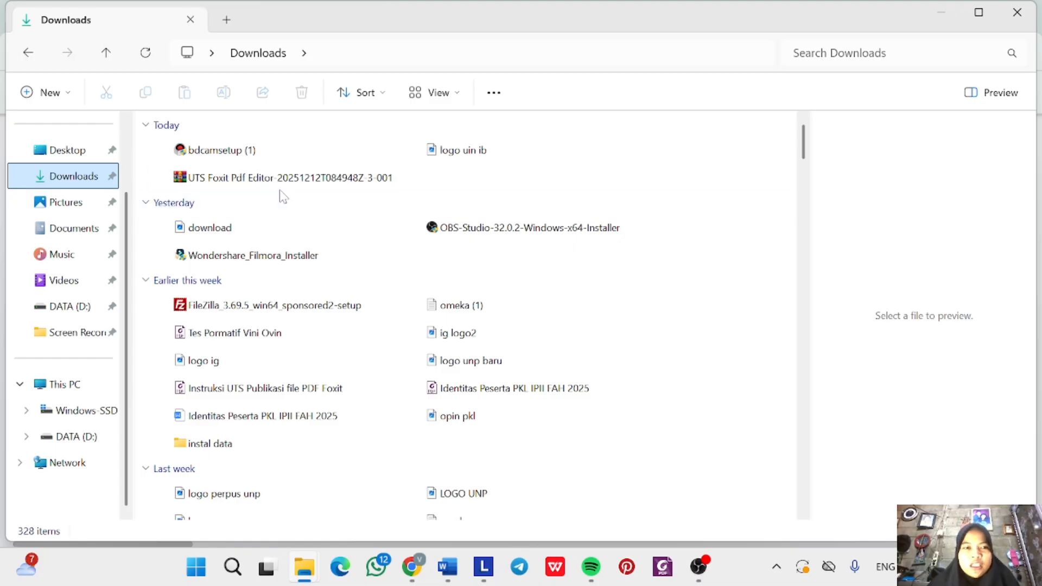
pyautogui.click(281, 186)
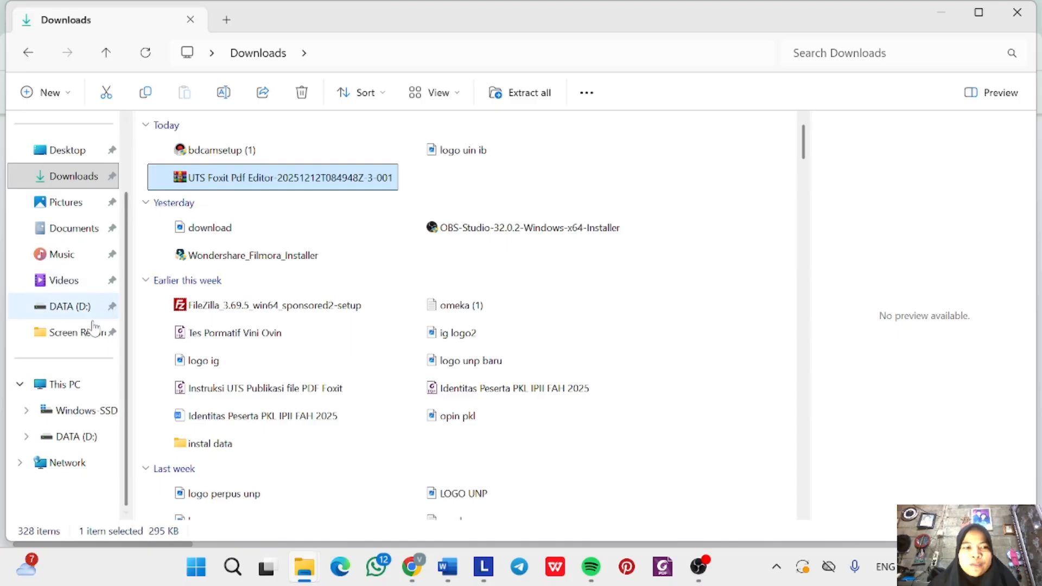
pyautogui.click(85, 435)
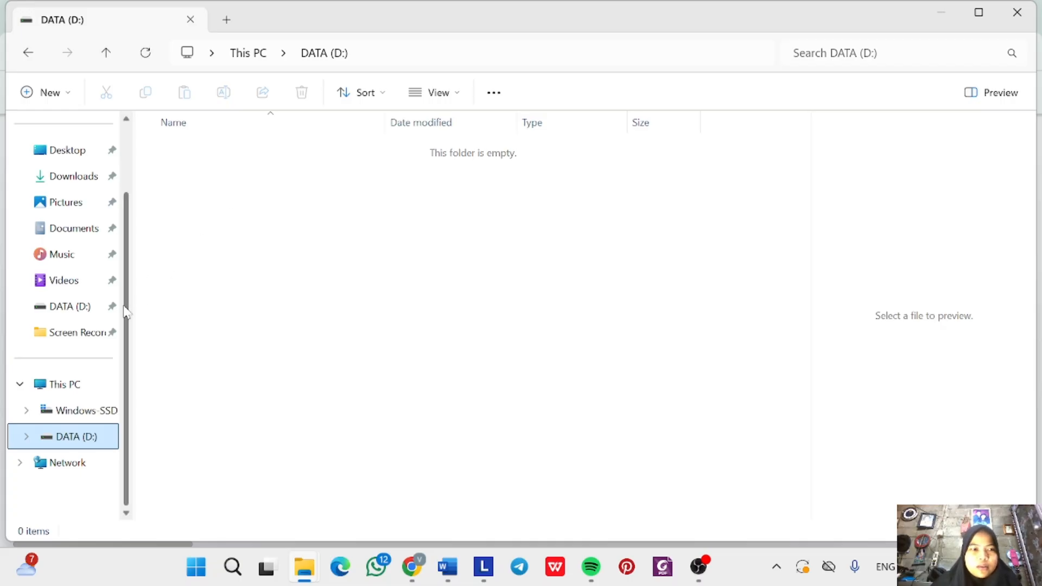
pyautogui.click(86, 172)
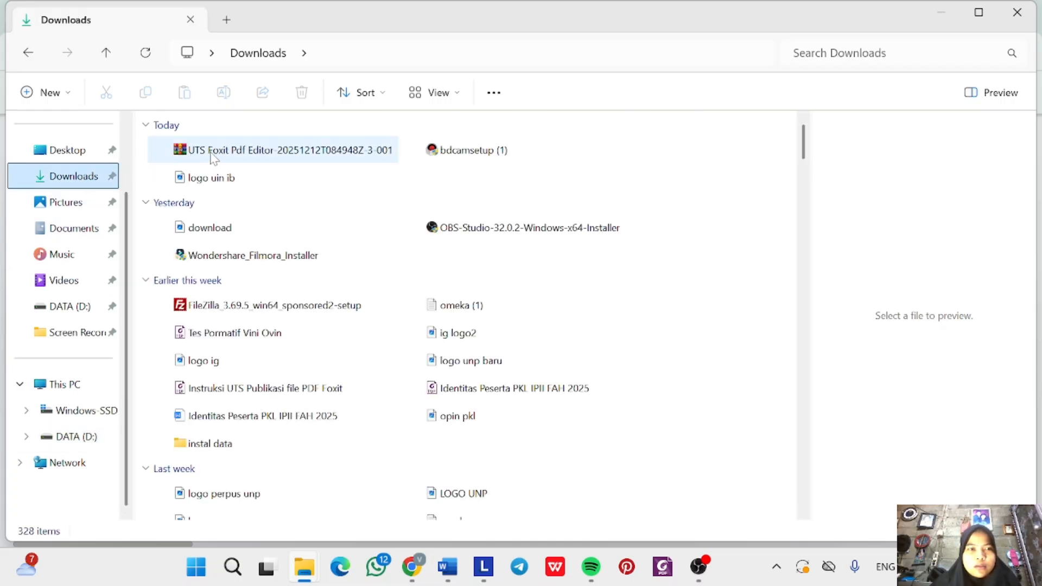
pyautogui.click(216, 153)
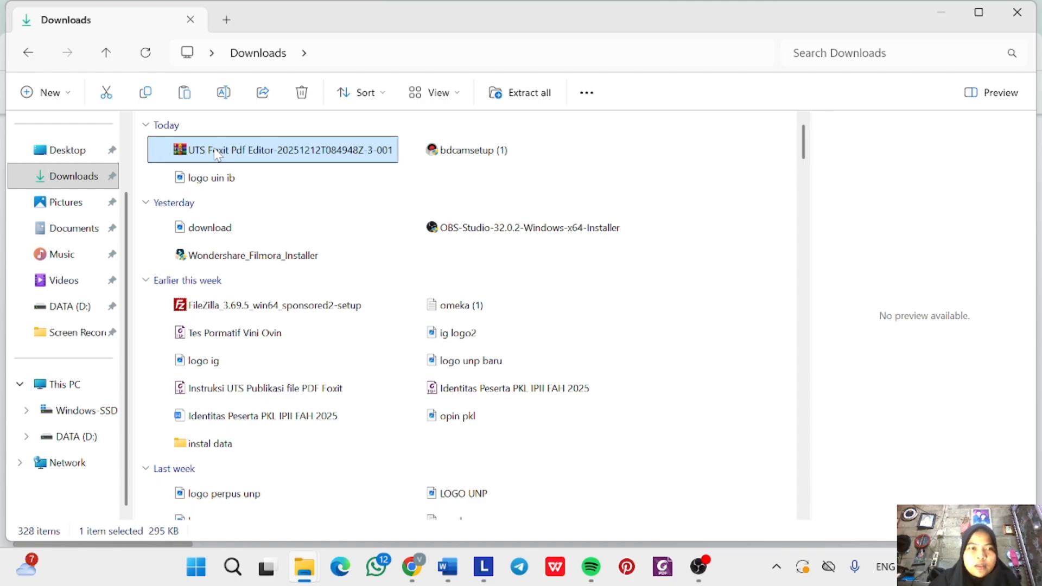
pyautogui.click(66, 441)
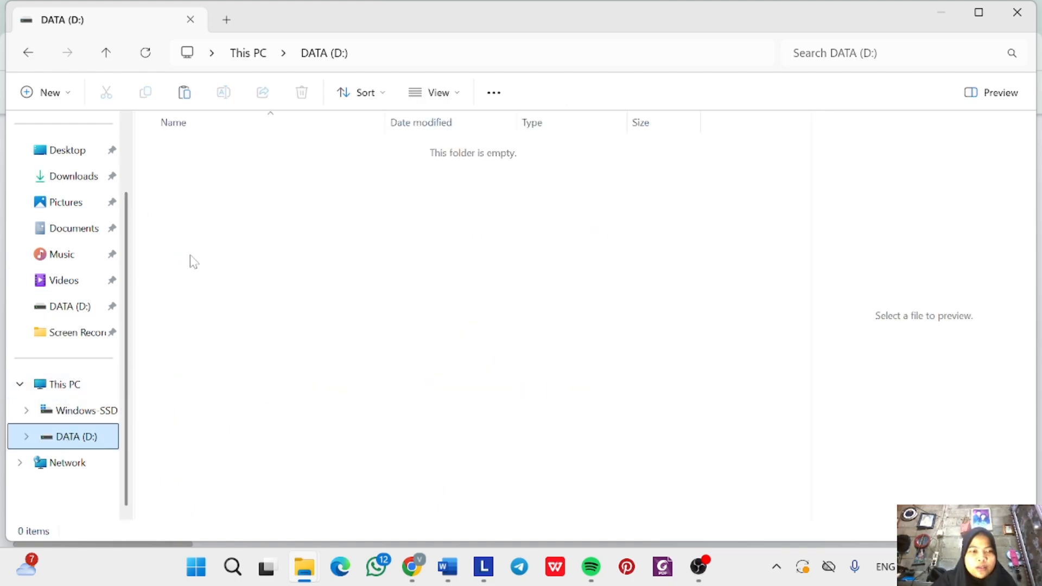
pyautogui.hotkey('ctrl', 'v')
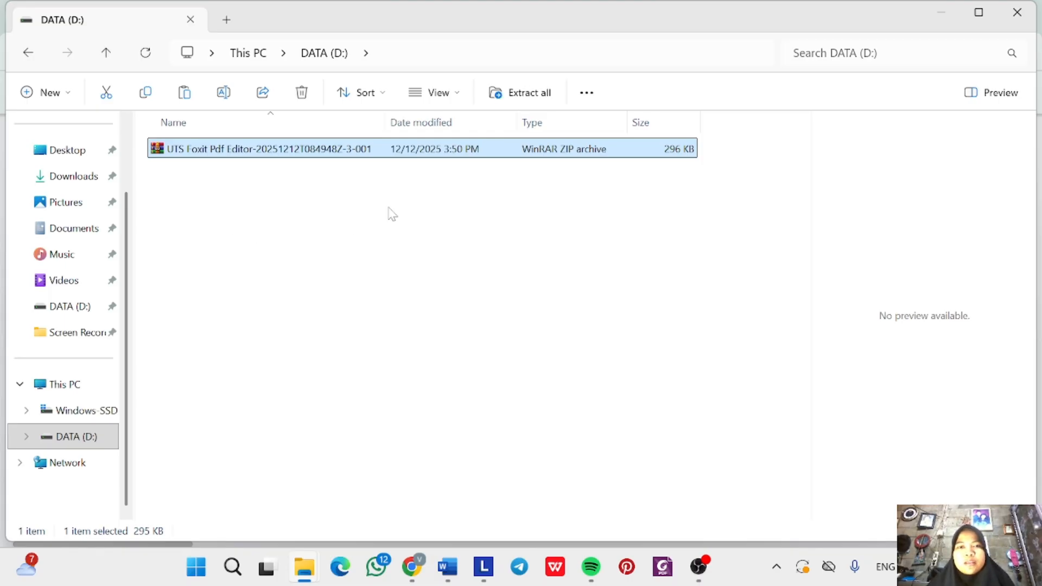
# Extract the zip on D: and open the UTS Foxit Pdf Editor folder, checking Folder hasil Ujian.
pyautogui.click(520, 92)
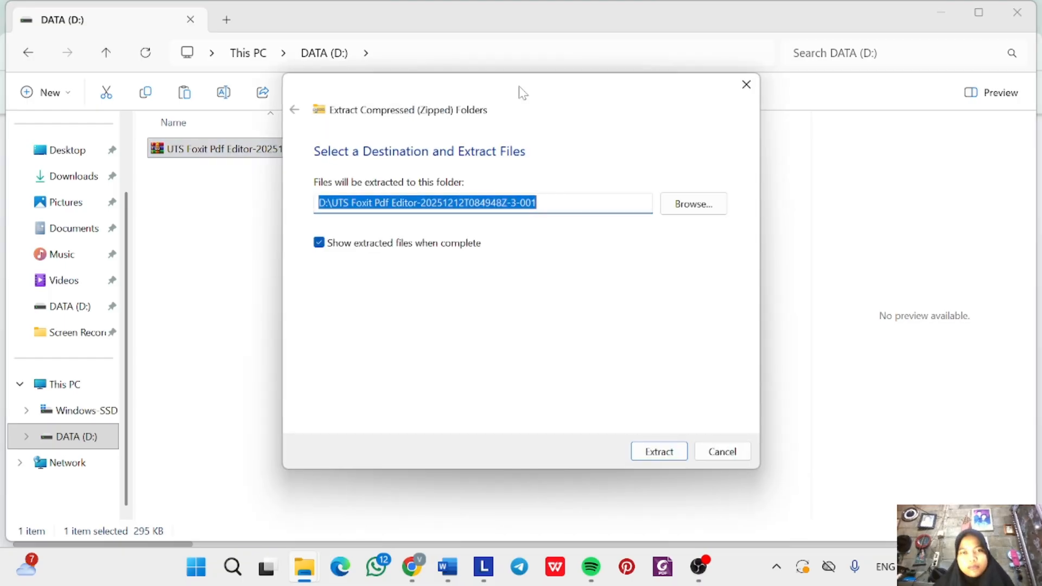
pyautogui.click(659, 452)
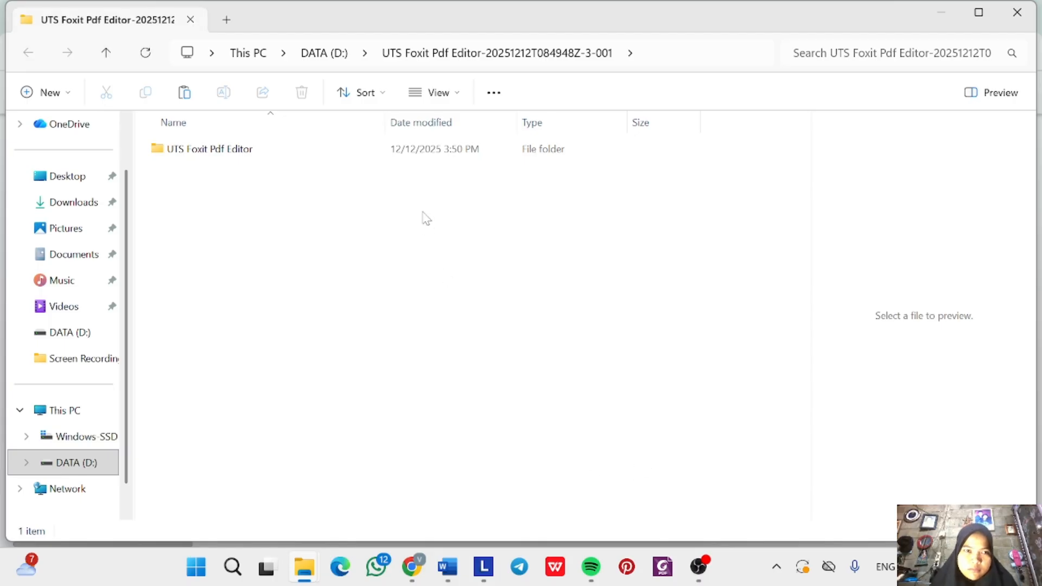
pyautogui.moveTo(362, 147)
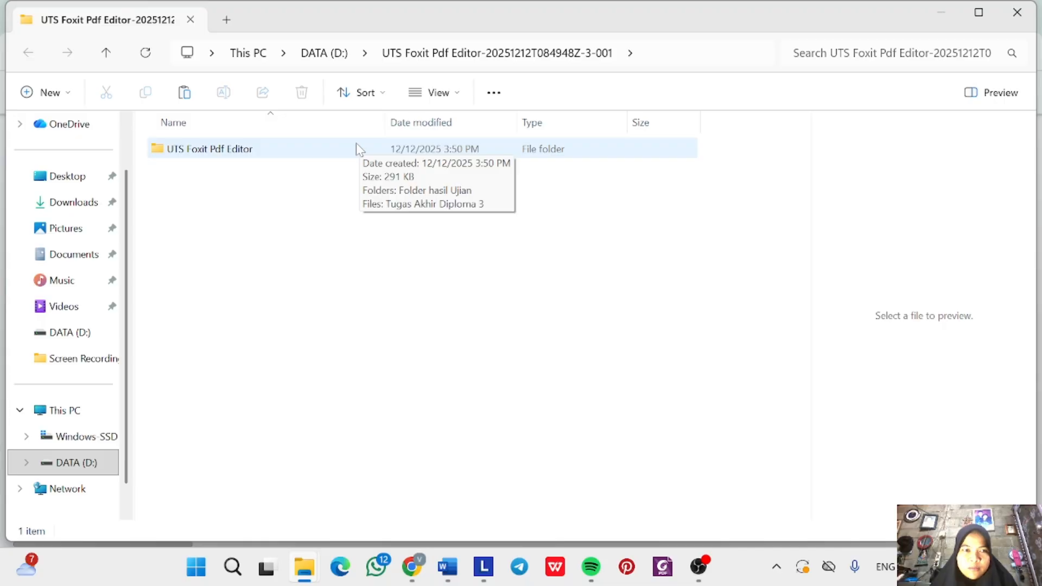
pyautogui.doubleClick(356, 143)
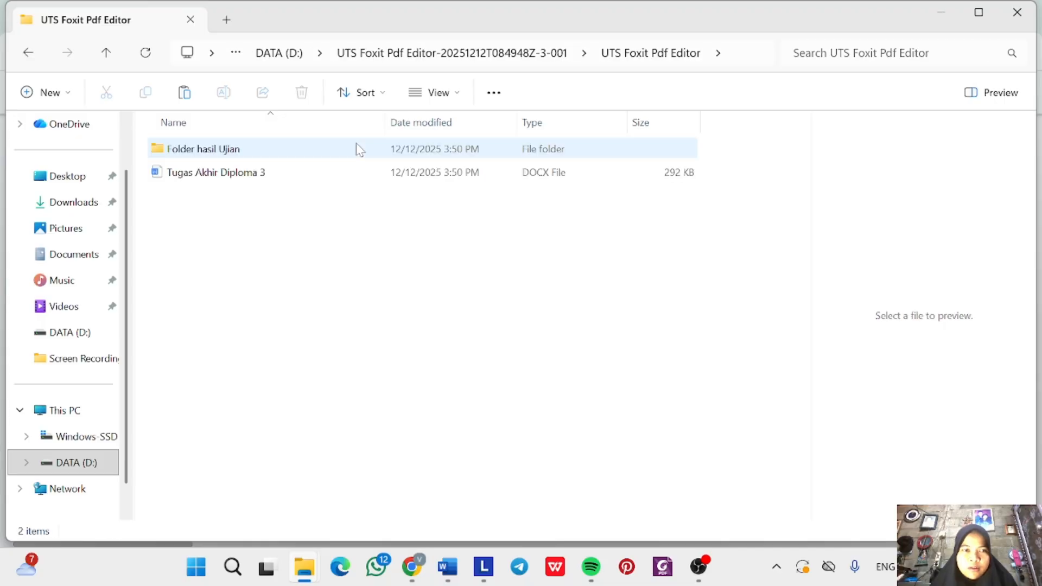
pyautogui.doubleClick(356, 144)
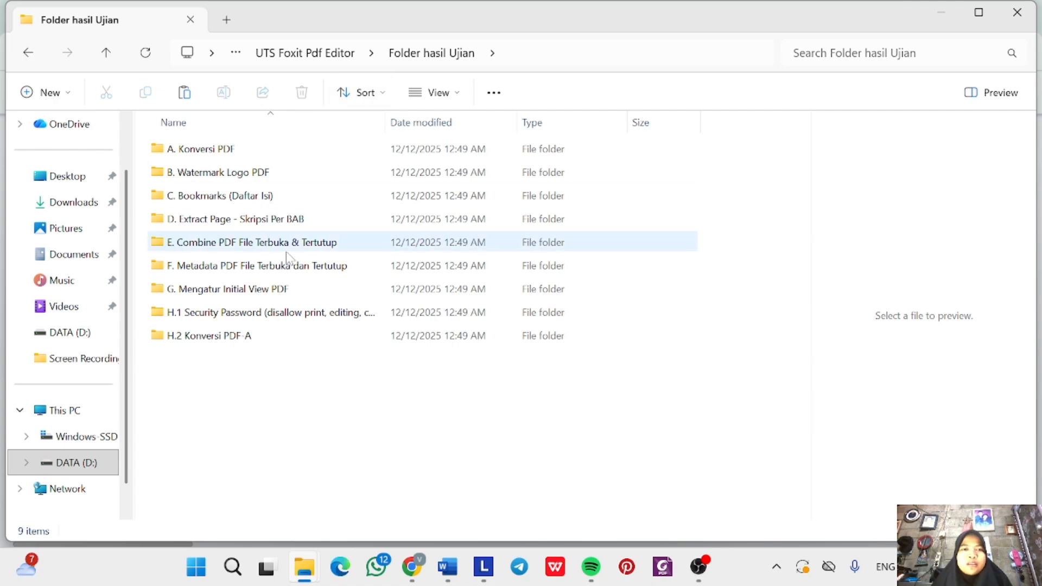
pyautogui.click(26, 53)
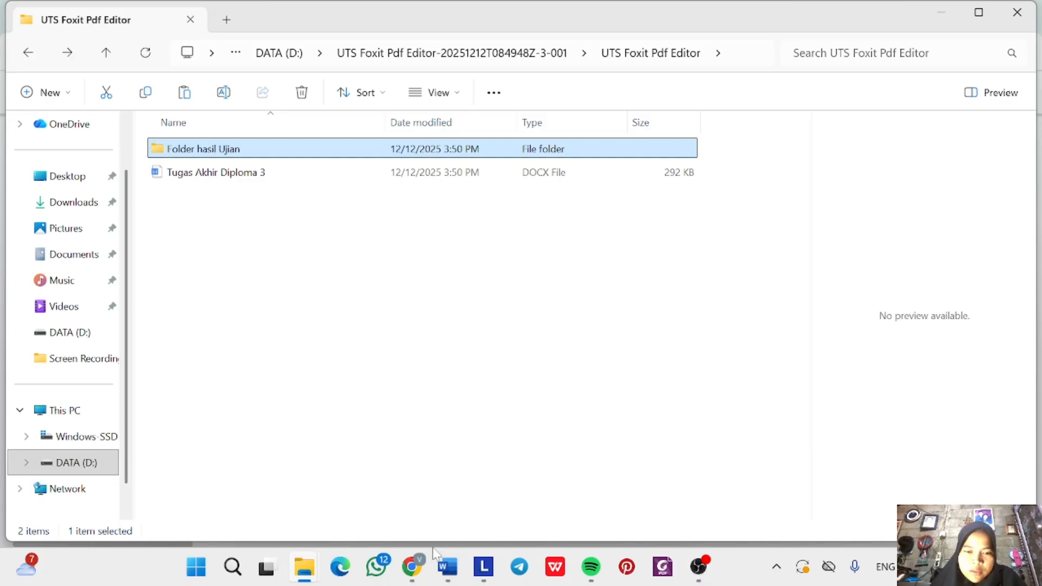
# Read the Word instructions through steps A to H.2, then return to File Explorer.
pyautogui.click(446, 568)
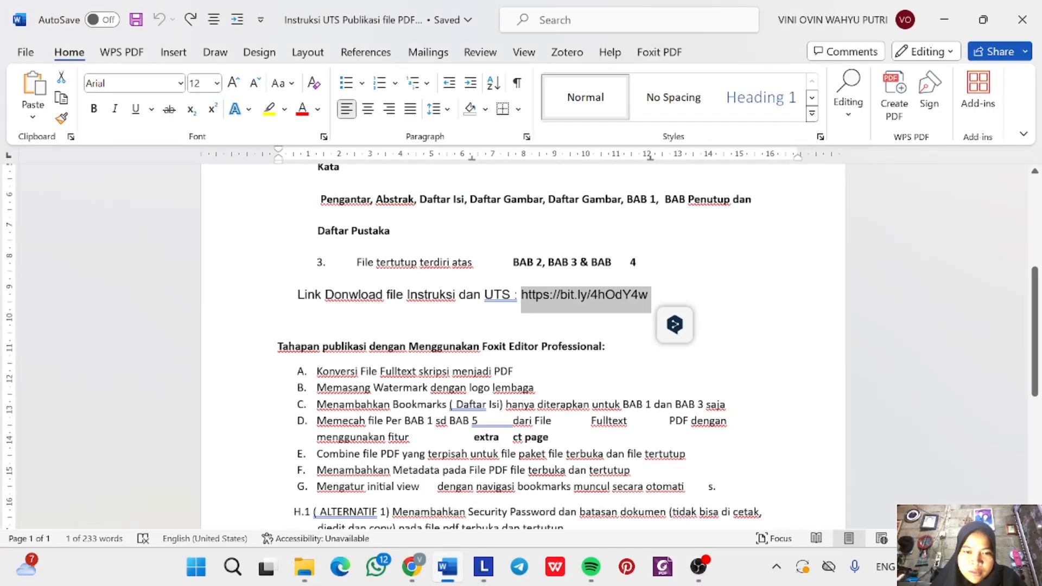
pyautogui.scroll(-3, 521, 347)
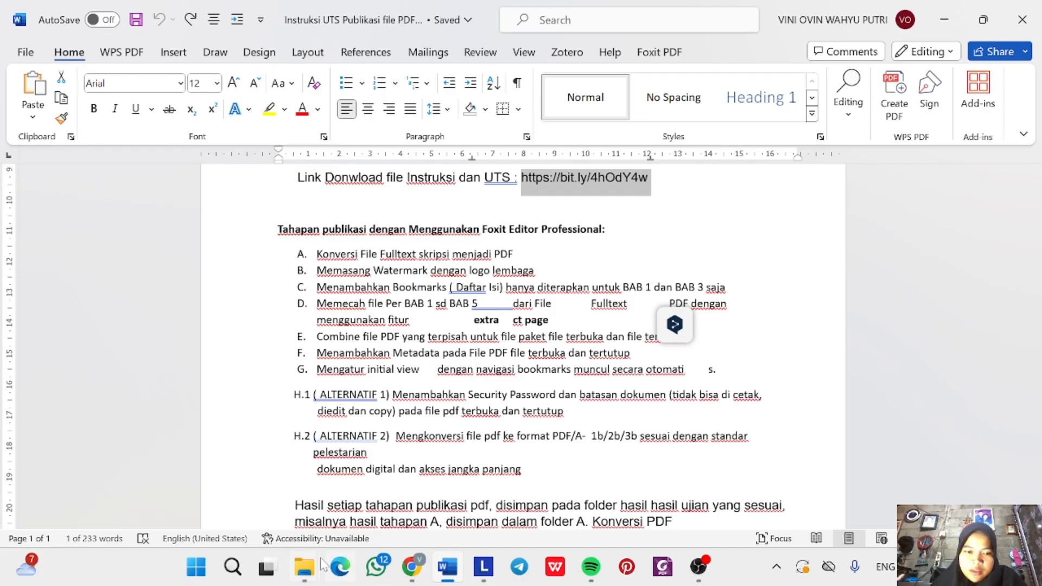
pyautogui.moveTo(321, 565)
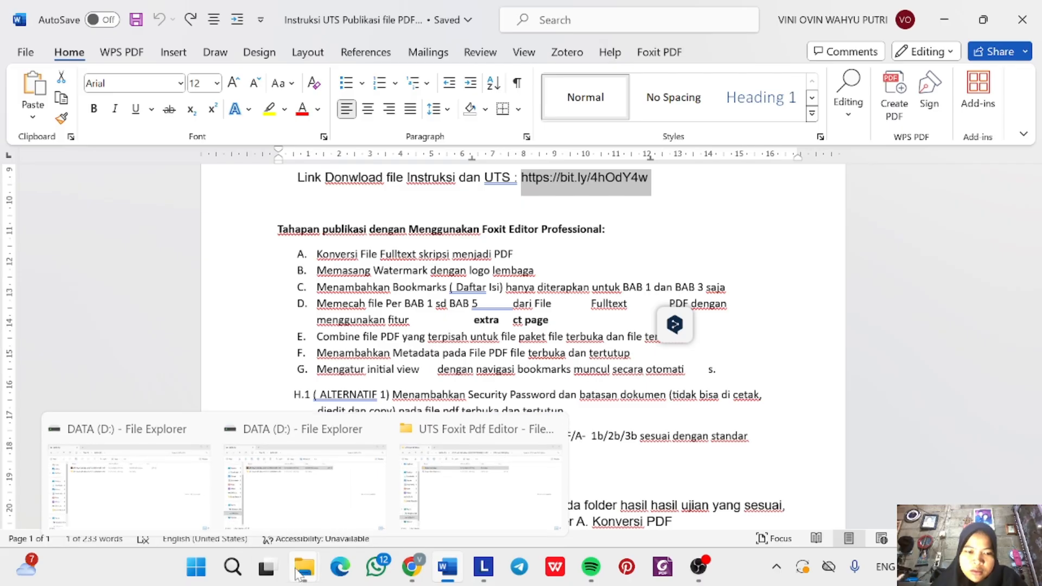
pyautogui.click(303, 556)
# Open Tugas Akhir Diploma 3 with Word from the extracted folder and enable editing.
pyautogui.click(440, 478)
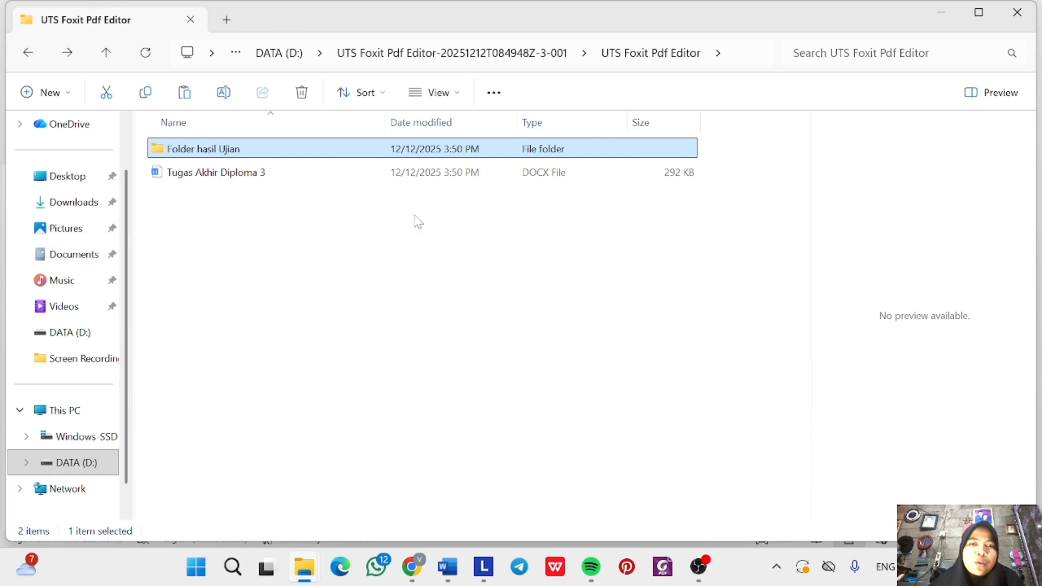
pyautogui.click(309, 177)
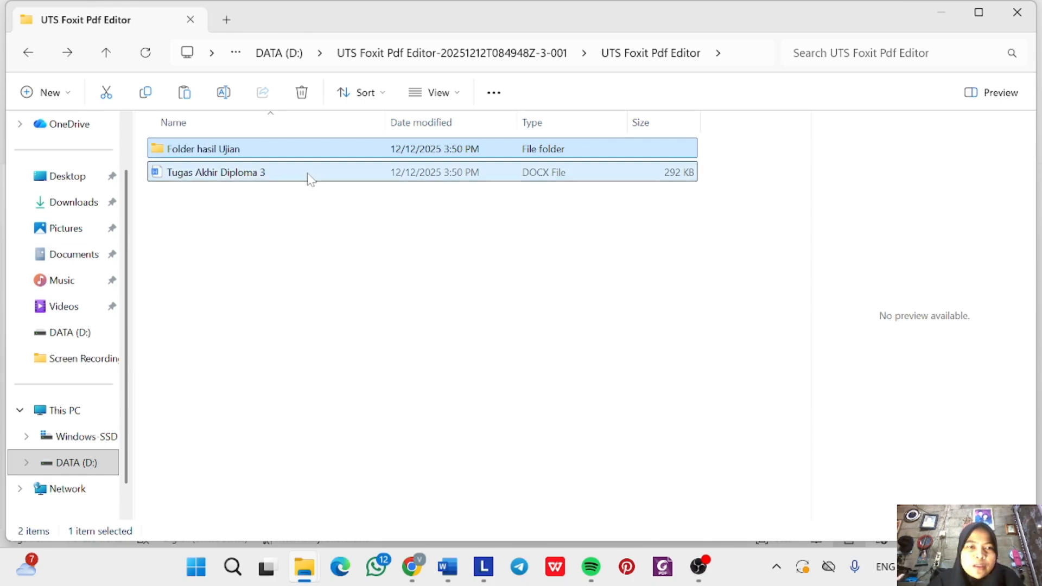
pyautogui.rightClick(357, 174)
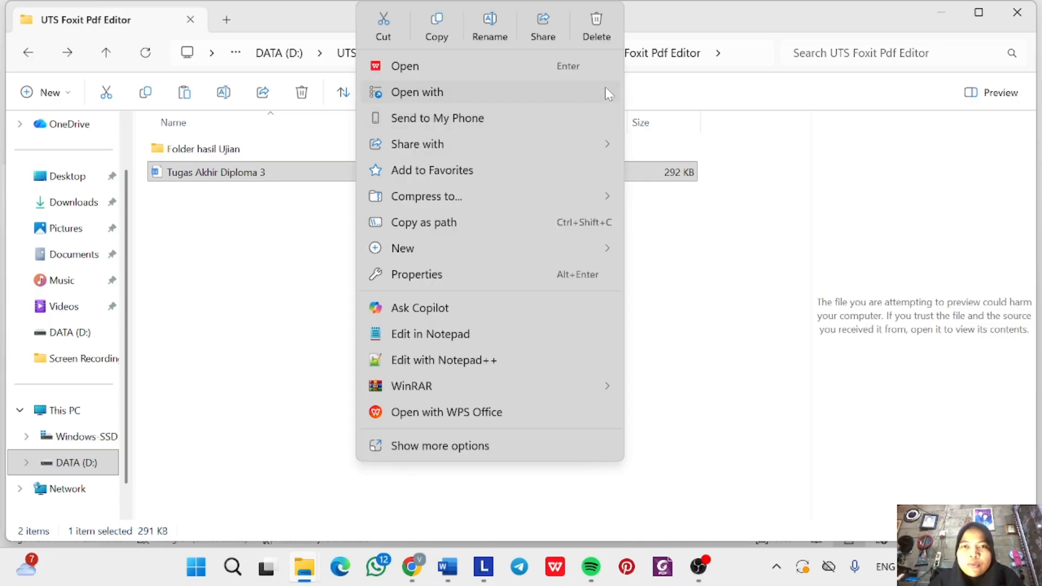
pyautogui.moveTo(618, 89)
pyautogui.click(650, 93)
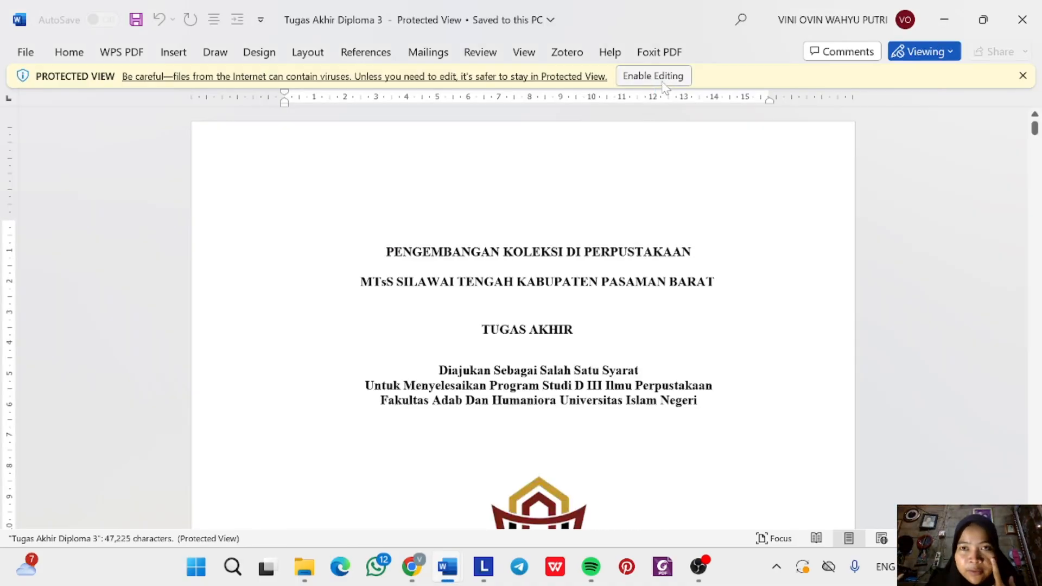
pyautogui.click(663, 83)
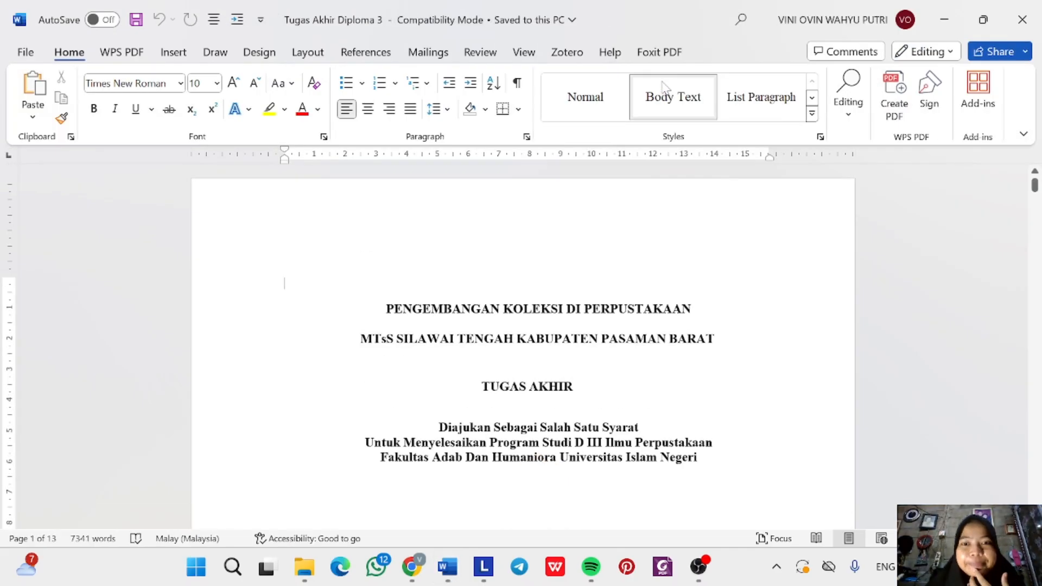
pyautogui.scroll(-3, 636, 253)
pyautogui.scroll(3, 636, 252)
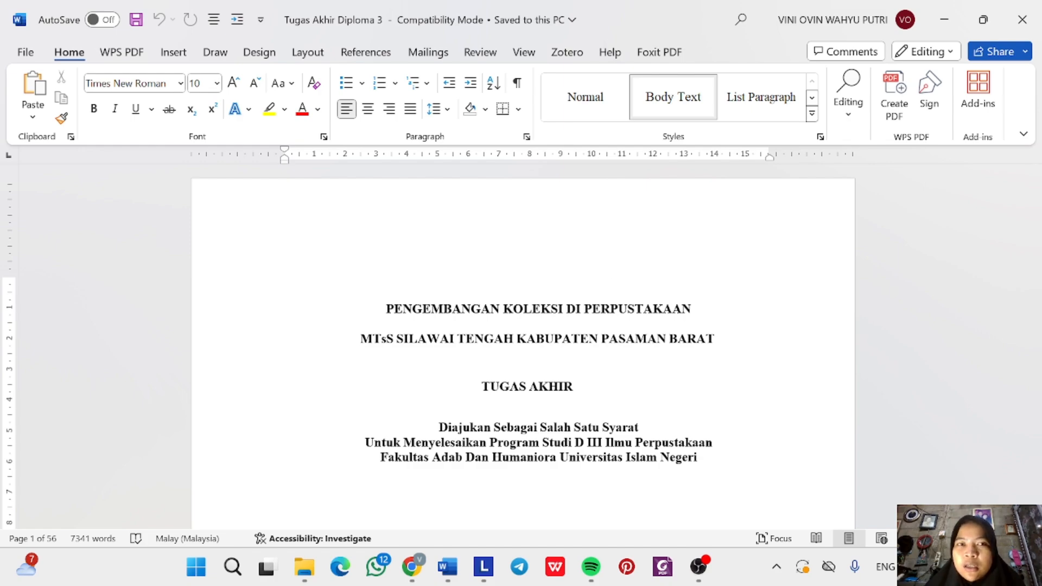
pyautogui.click(653, 52)
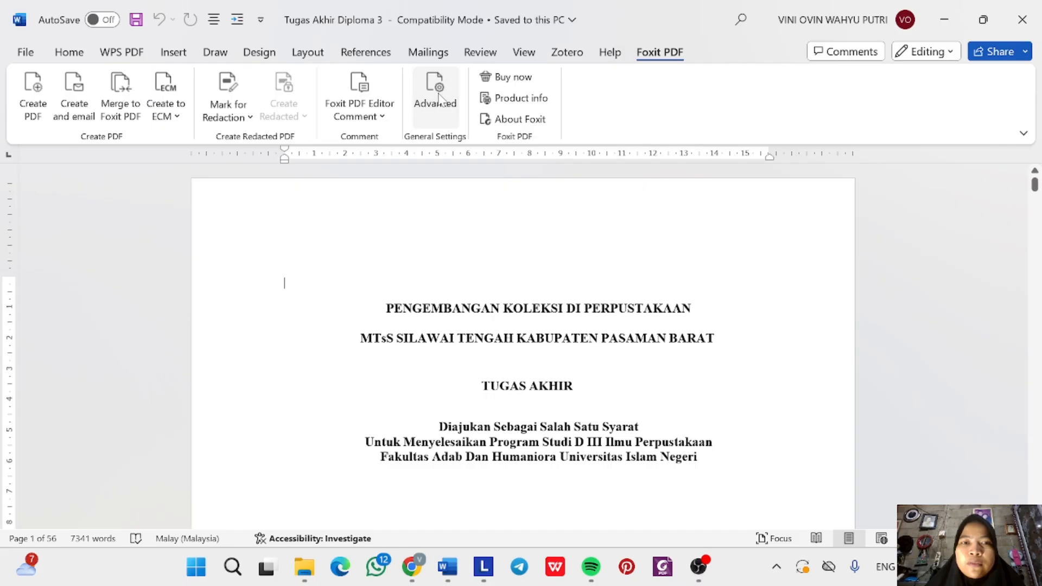
# Confirm the Foxit PDF Advanced settings keep Create Bookmark and All Pages enabled.
pyautogui.click(437, 92)
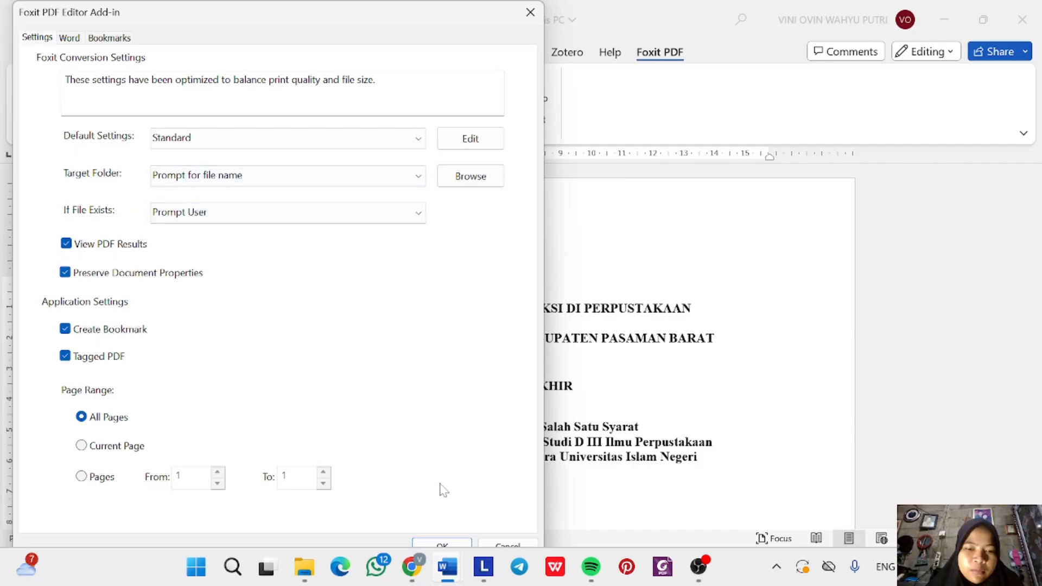
pyautogui.click(441, 544)
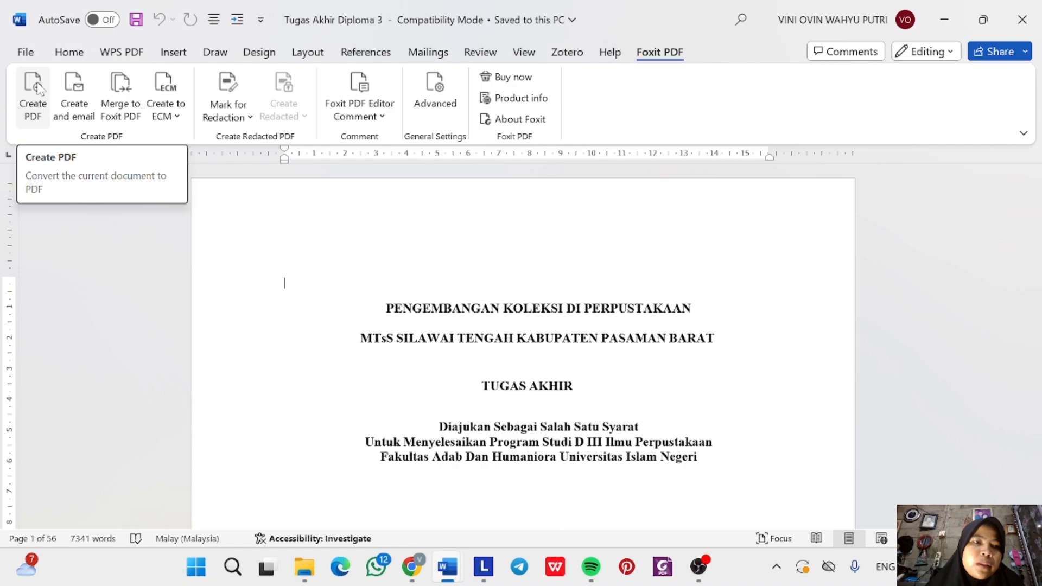
# Export the thesis to Folder hasil Ujian\A. Konversi PDF as a PDF, making Foxit the default viewer.
pyautogui.click(35, 88)
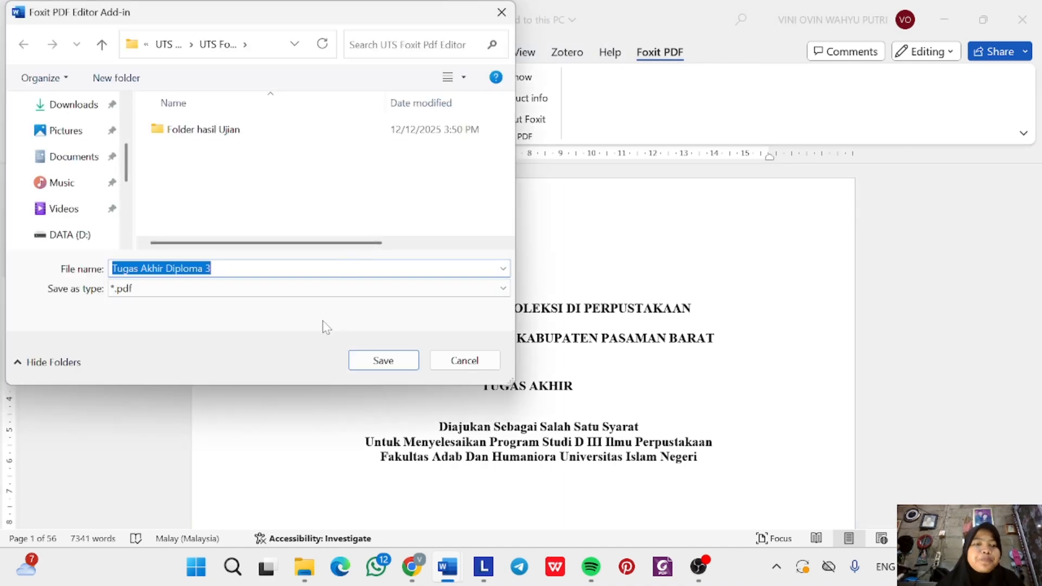
pyautogui.doubleClick(241, 140)
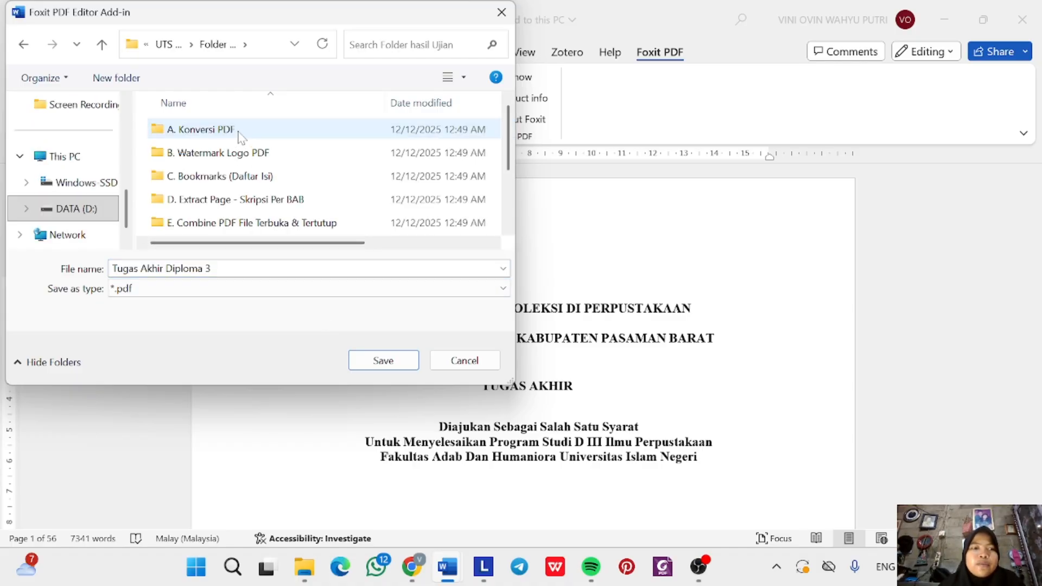
pyautogui.click(241, 135)
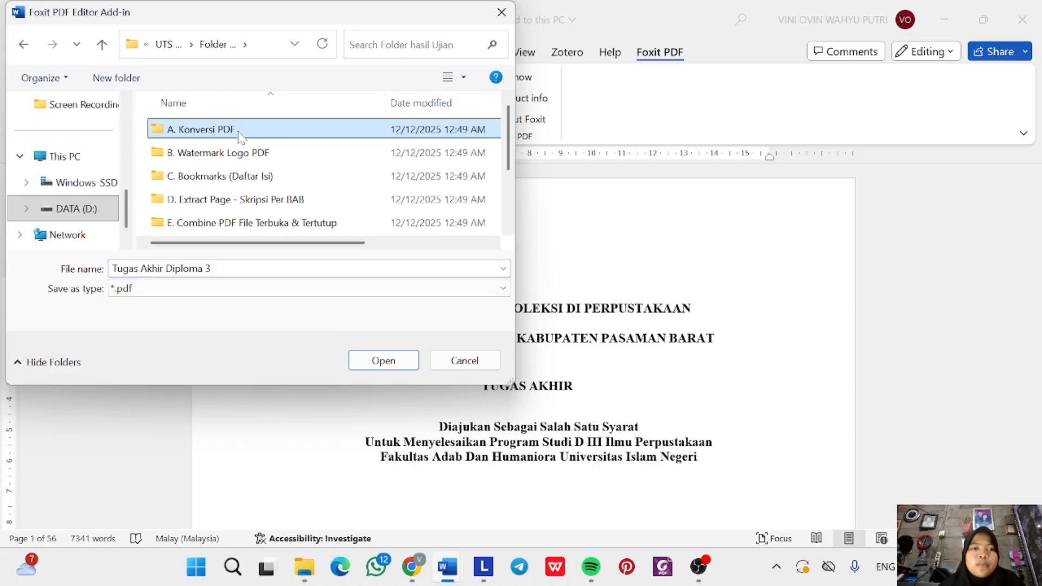
pyautogui.click(373, 370)
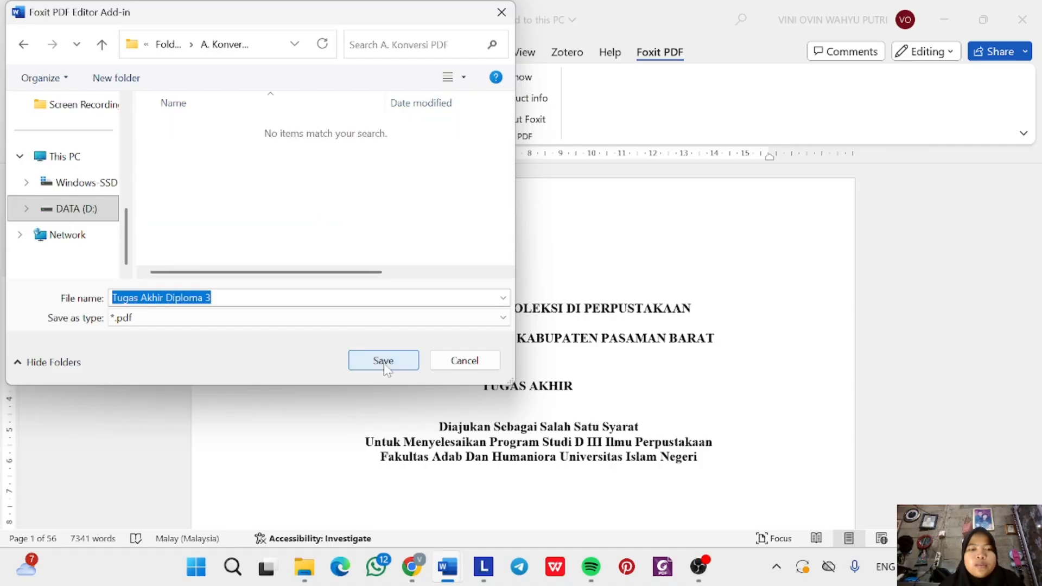
pyautogui.click(384, 361)
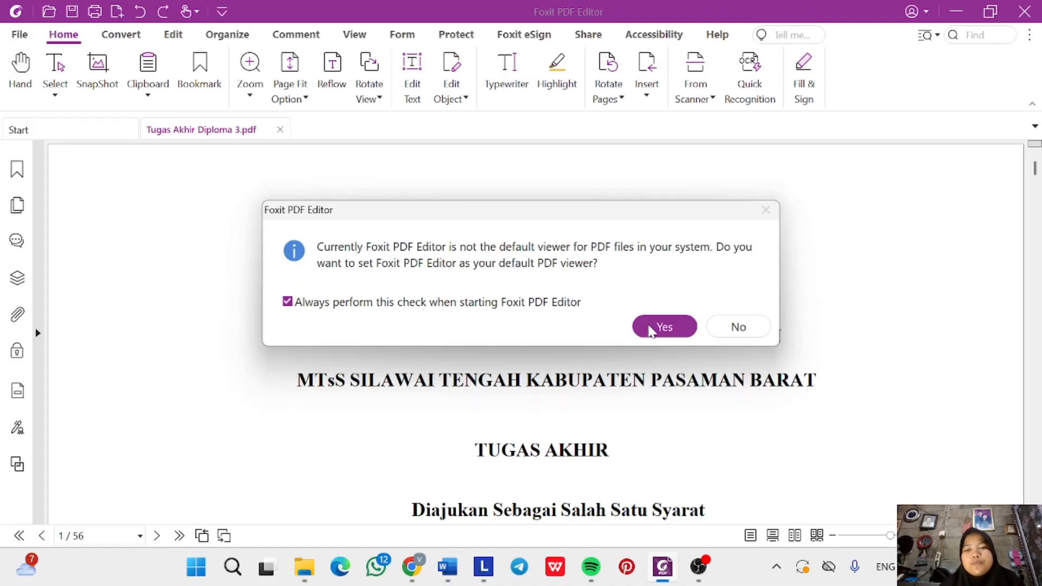
pyautogui.click(664, 327)
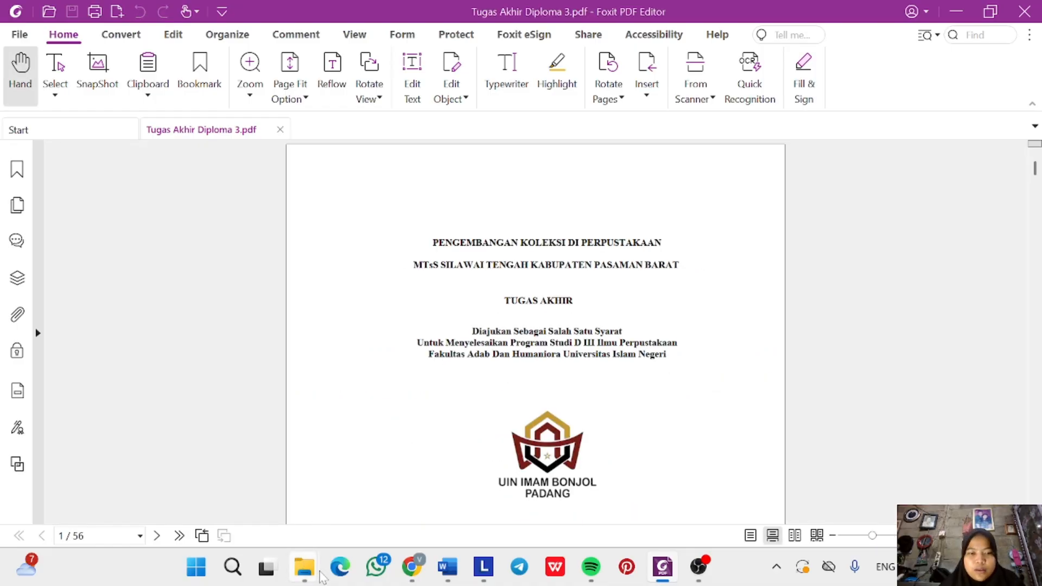
# Check the 1,199 KB thesis PDF inside A. Konversi PDF, then return to the Word instructions.
pyautogui.moveTo(305, 567)
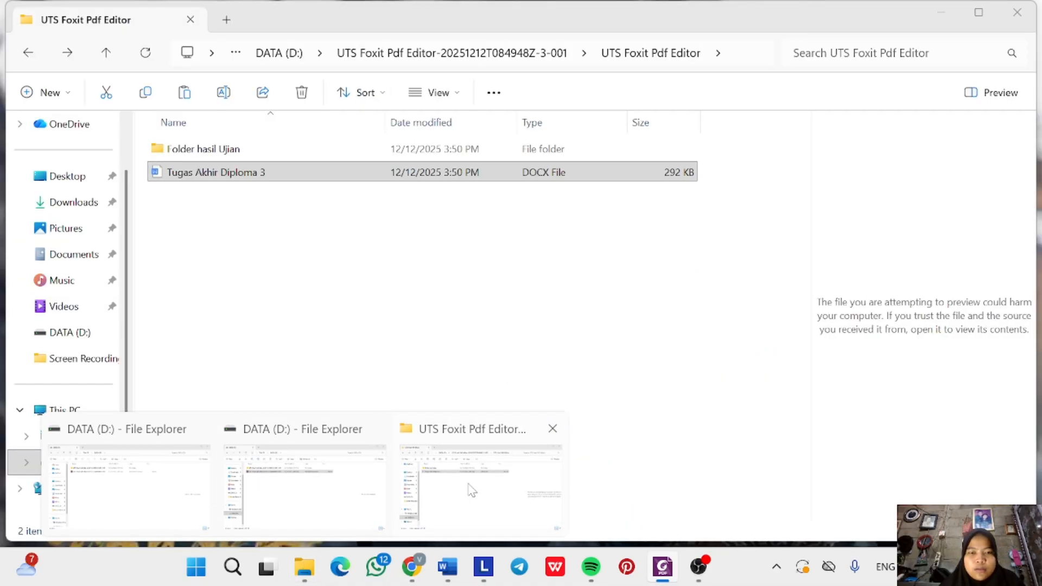
pyautogui.click(480, 480)
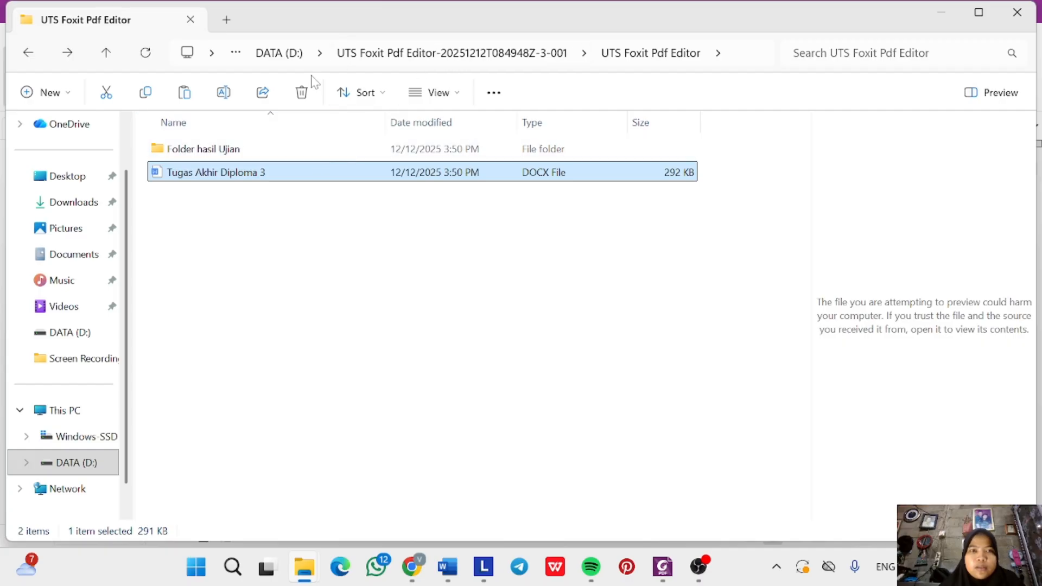
pyautogui.doubleClick(209, 151)
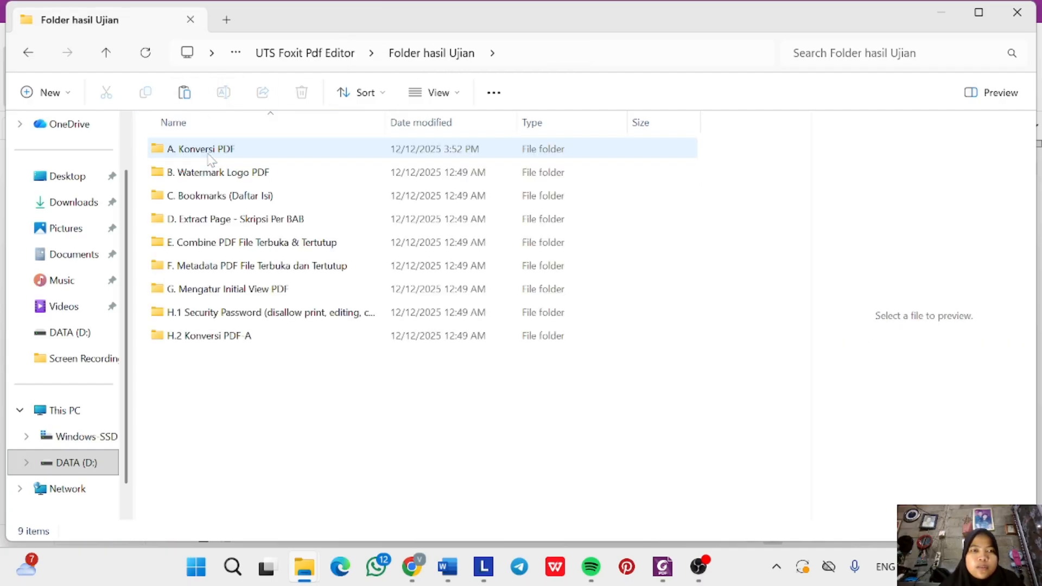
pyautogui.click(244, 148)
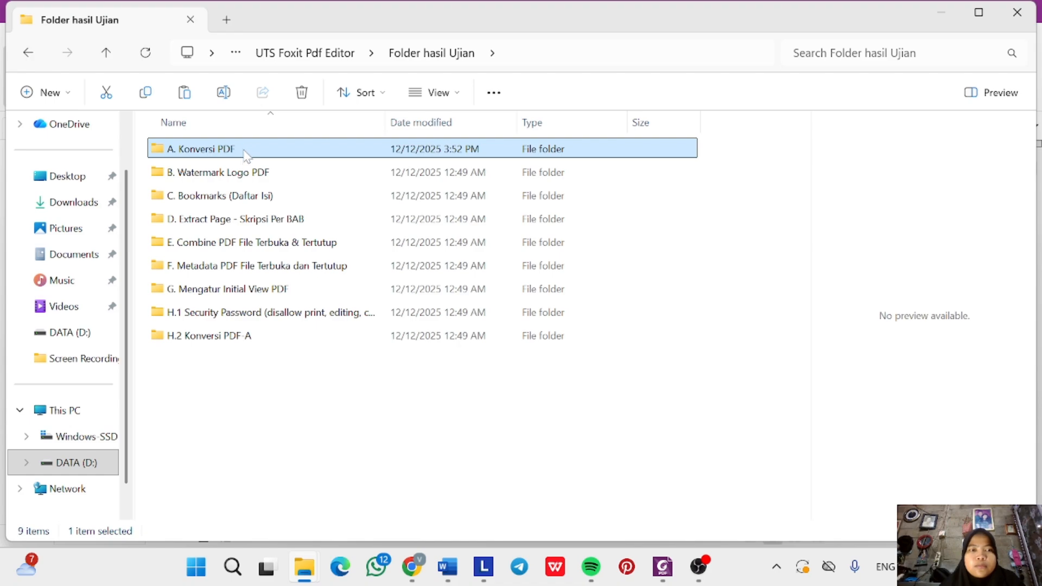
pyautogui.doubleClick(245, 154)
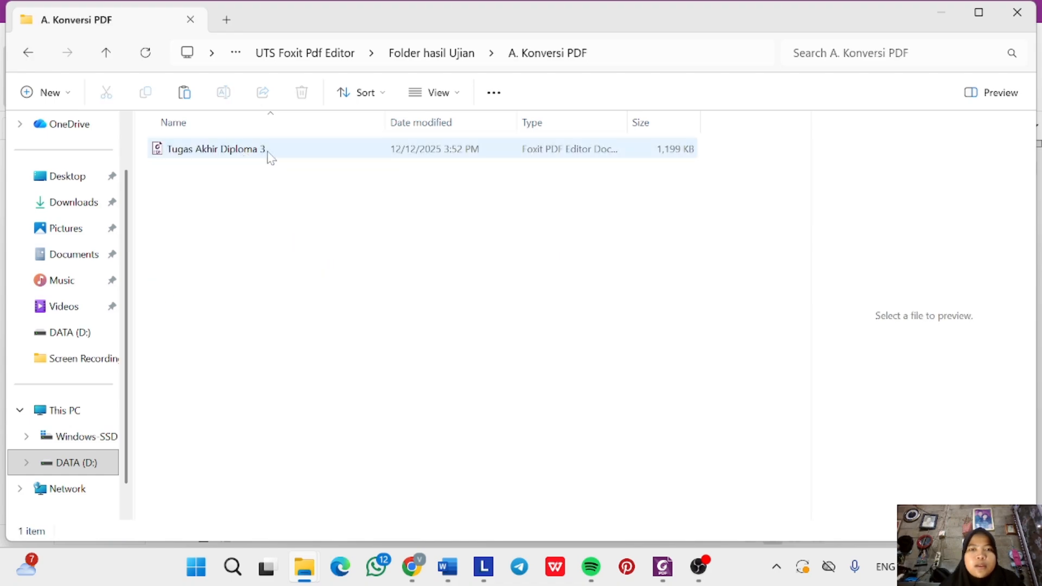
pyautogui.moveTo(445, 573)
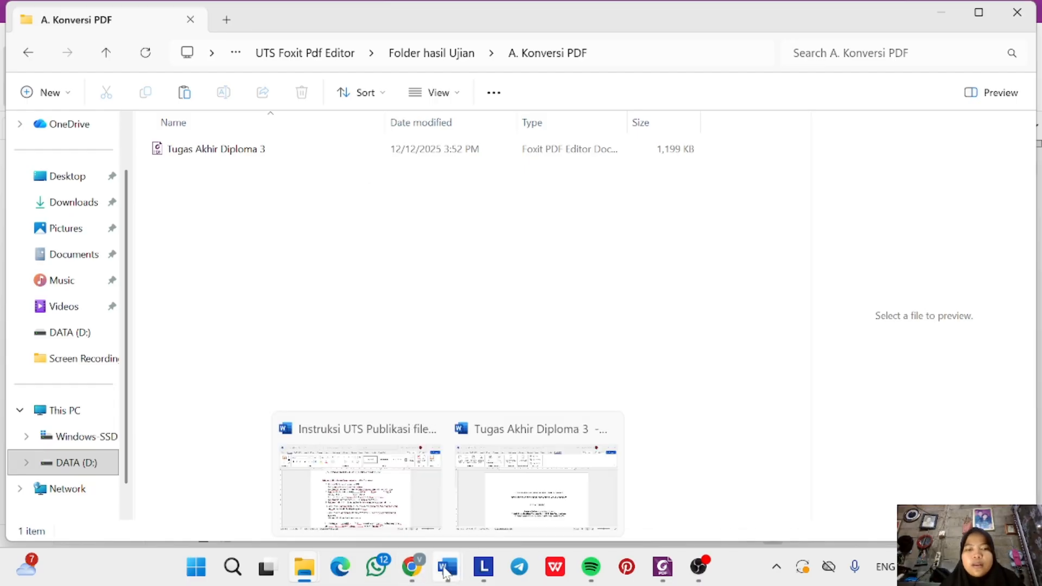
pyautogui.click(360, 486)
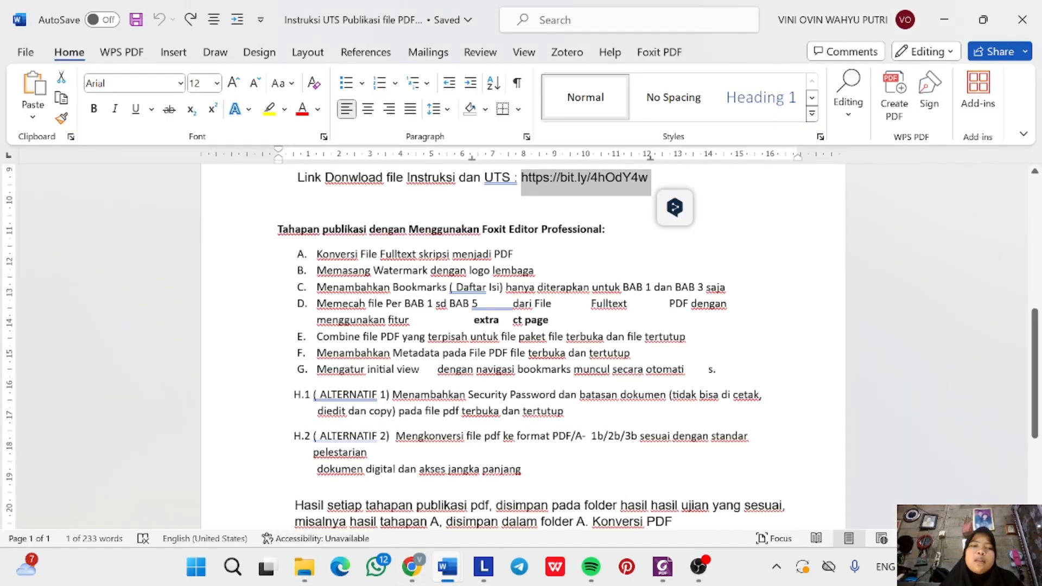
# Highlight step A, 'Konversi File Fulltext skripsi menjadi PDF', in yellow to mark it done.
pyautogui.tripleClick(347, 254)
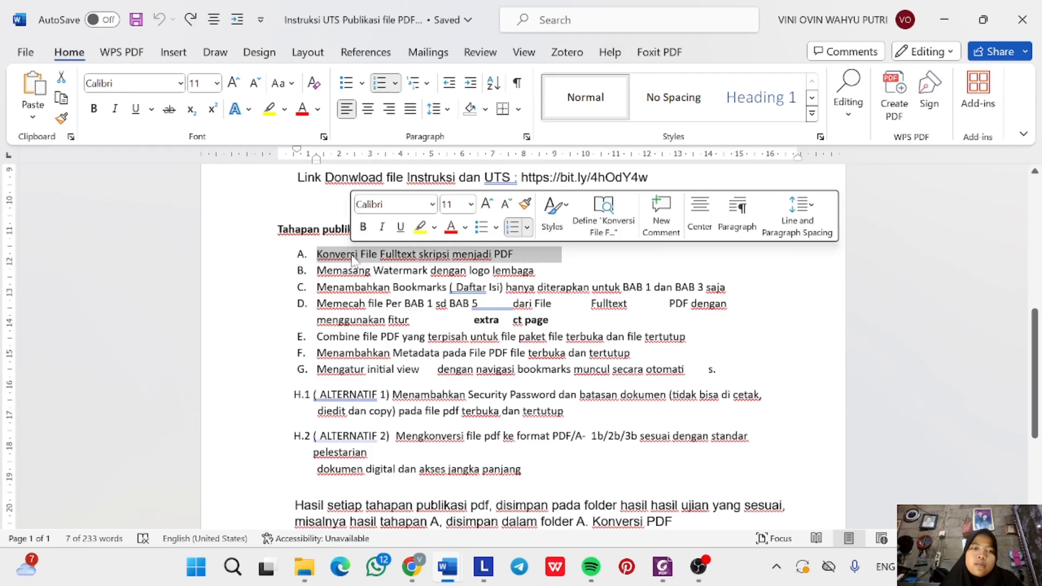
pyautogui.click(419, 227)
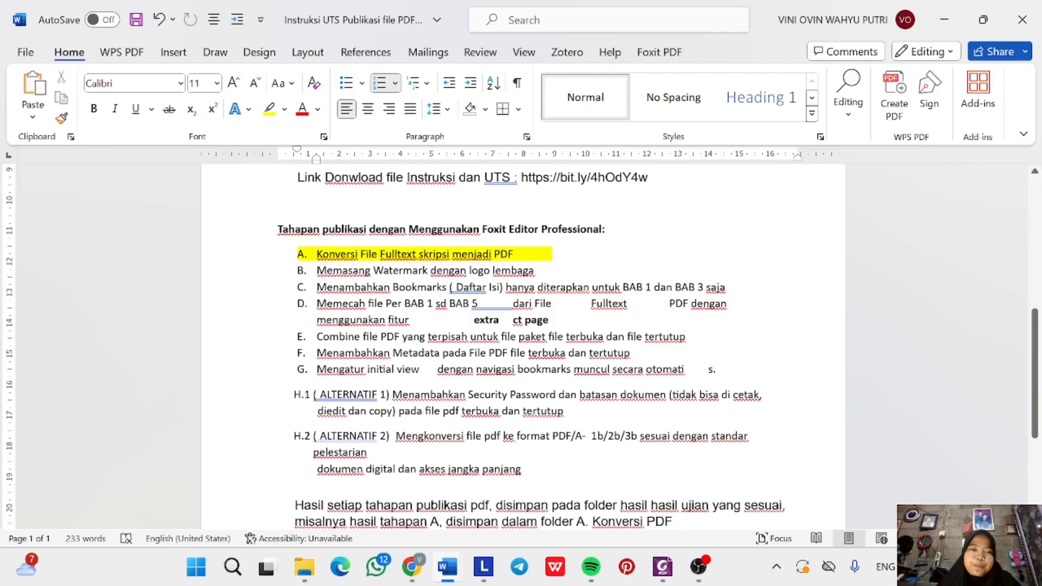
# Copy the thesis PDF from A. Konversi PDF into the B. Watermark Logo PDF folder.
pyautogui.click(304, 566)
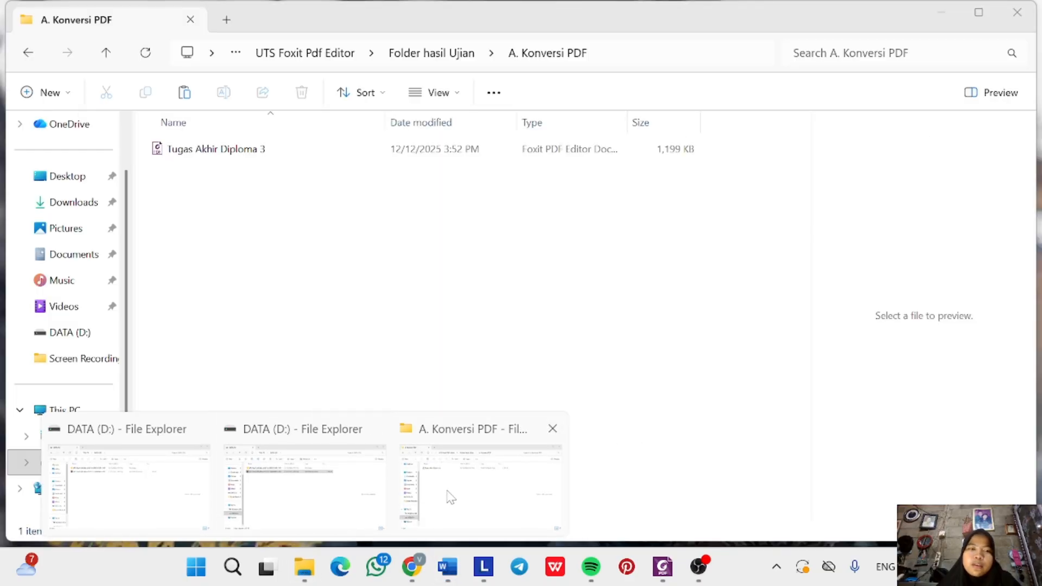
pyautogui.click(446, 496)
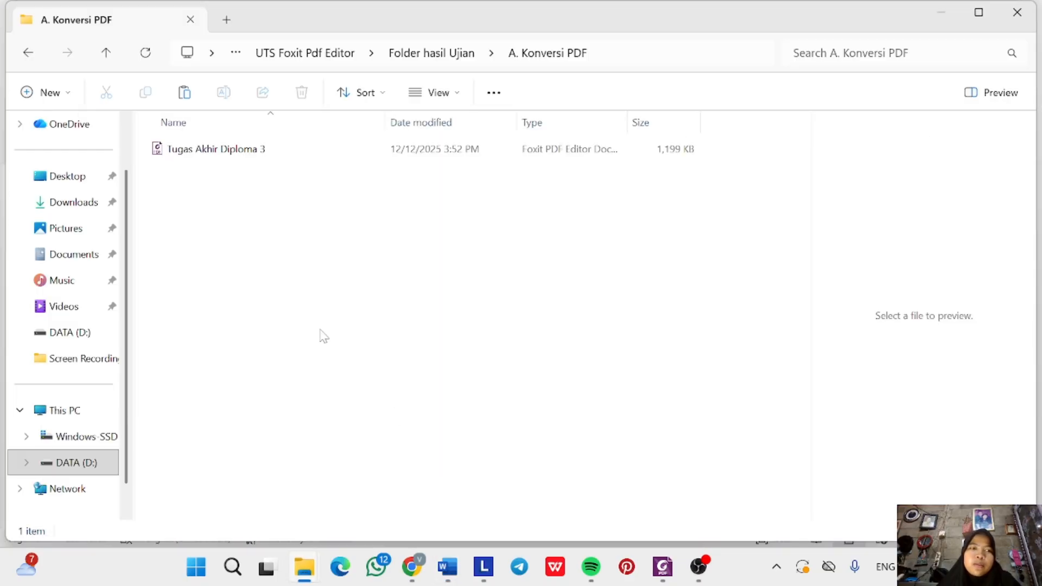
pyautogui.click(420, 52)
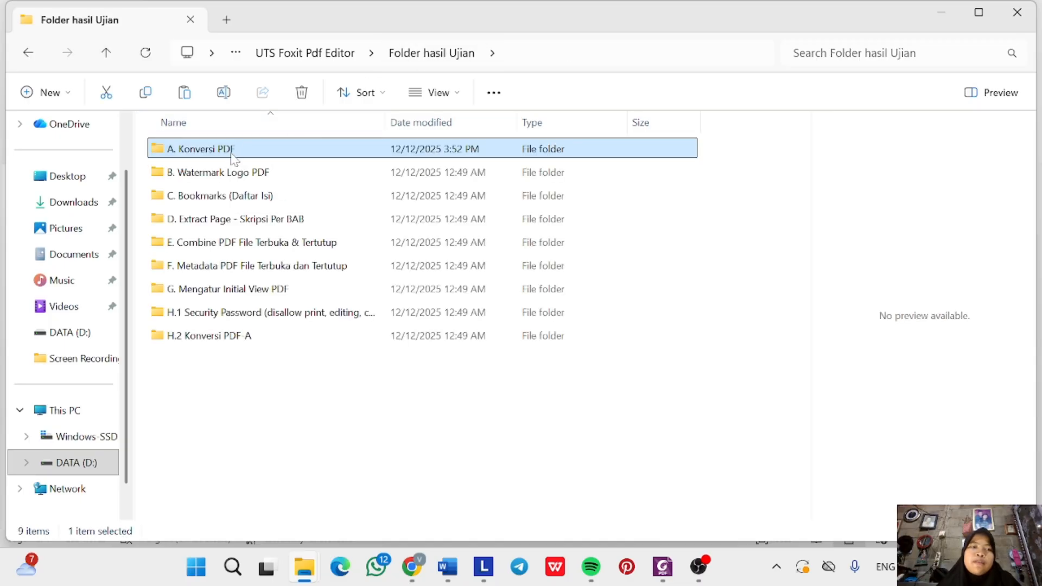
pyautogui.doubleClick(233, 155)
pyautogui.click(229, 156)
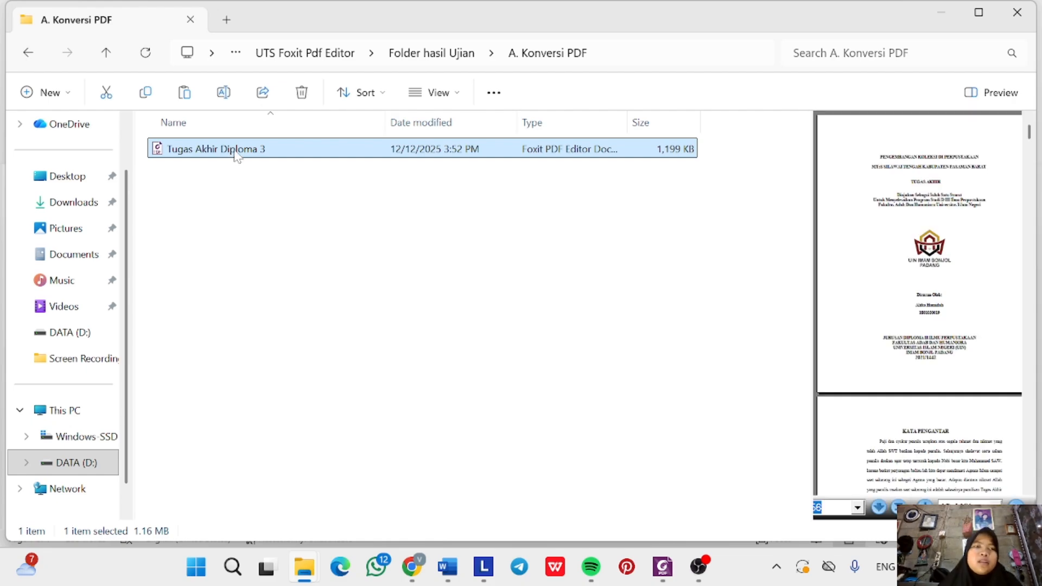
pyautogui.click(426, 63)
pyautogui.click(272, 174)
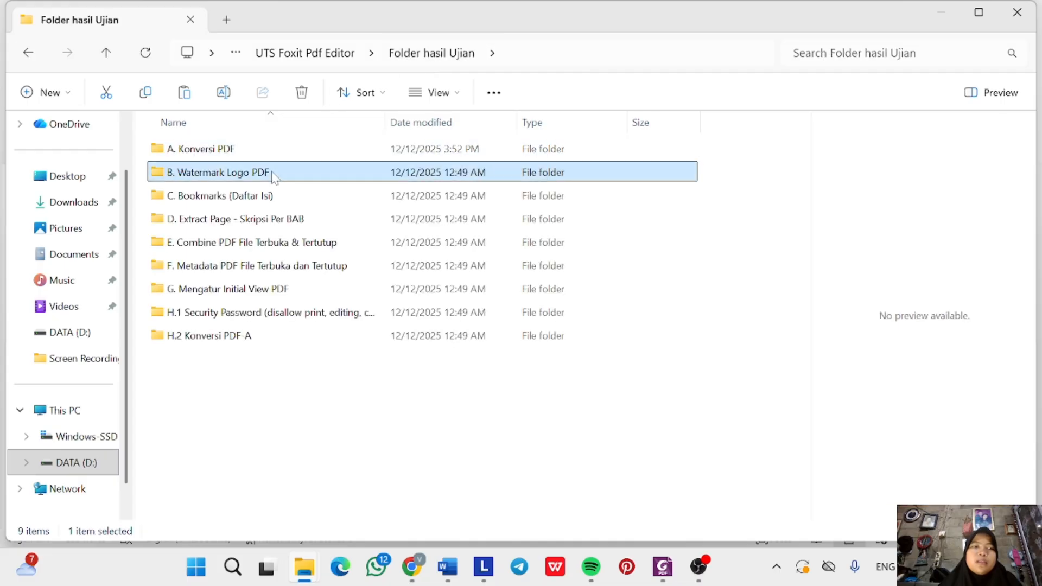
pyautogui.doubleClick(265, 175)
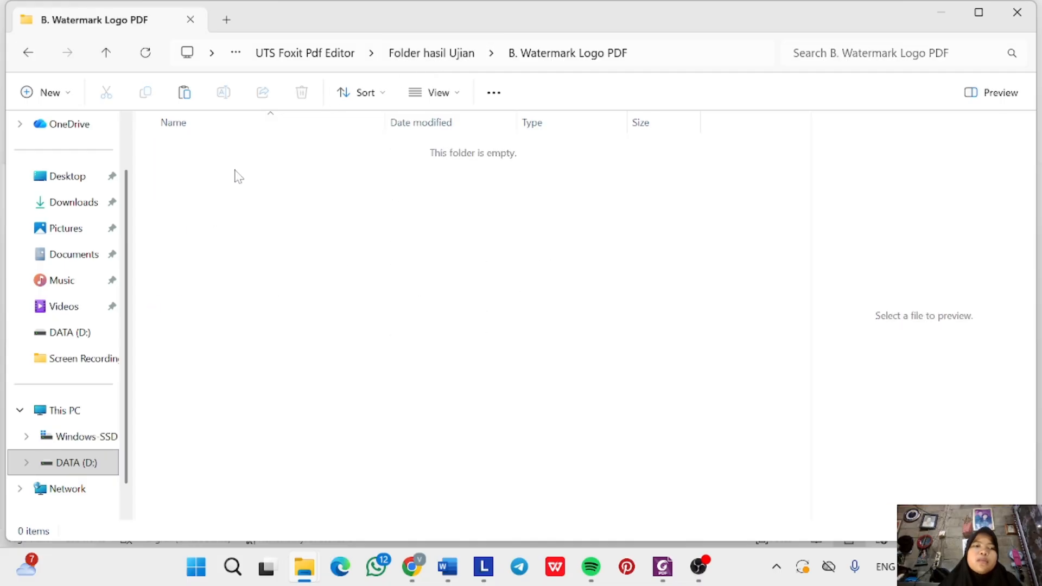
pyautogui.hotkey('ctrl', 'v')
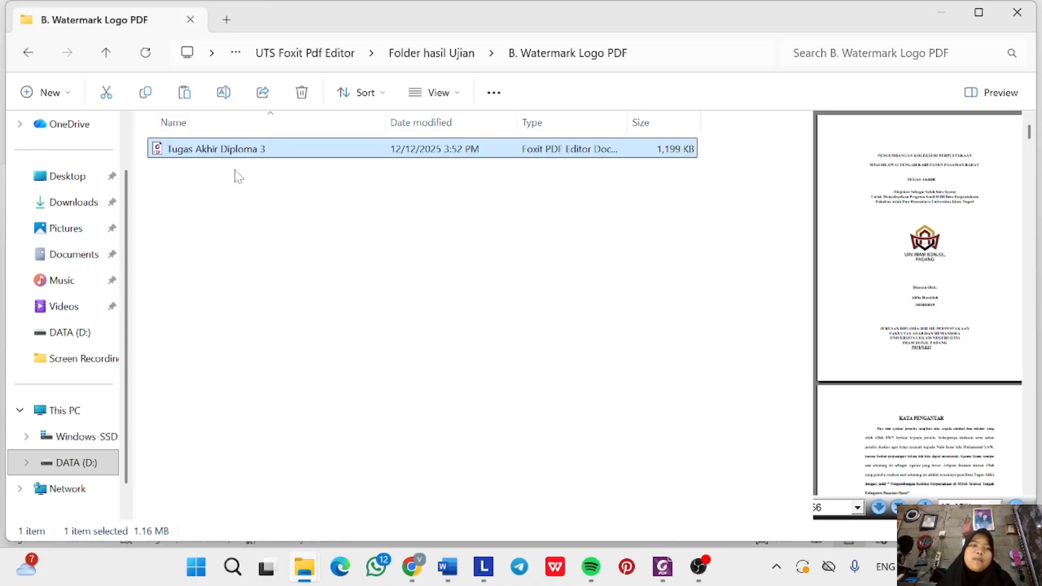
# Open the pasted thesis PDF with Foxit PDF Editor 12.0.
pyautogui.click(309, 172)
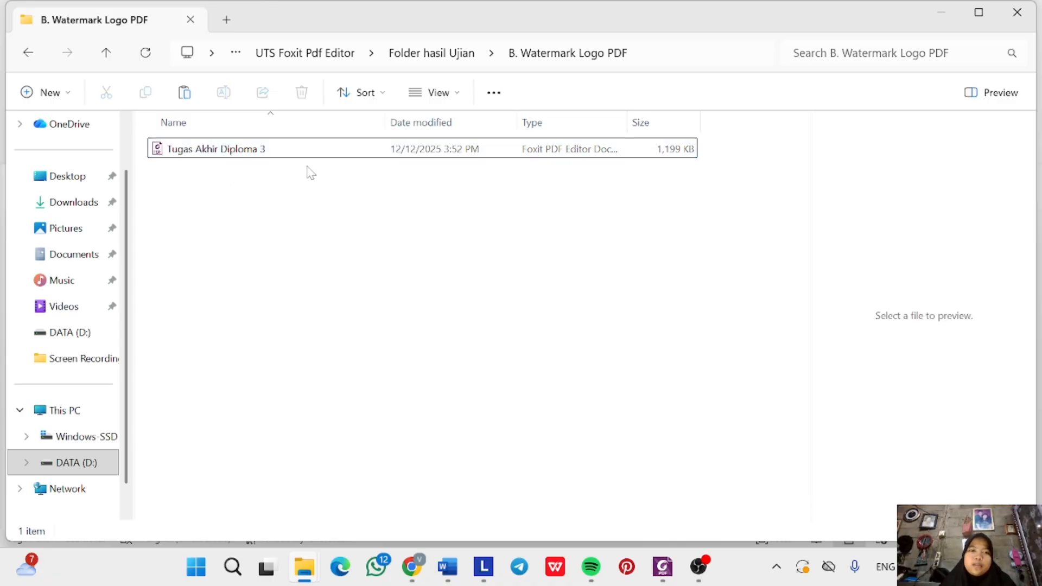
pyautogui.rightClick(302, 152)
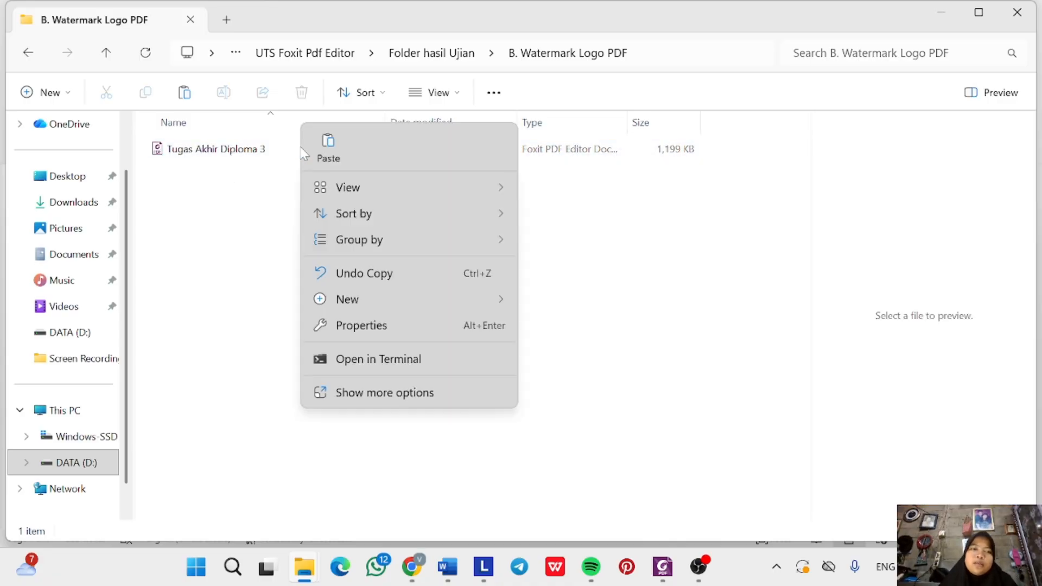
pyautogui.click(271, 156)
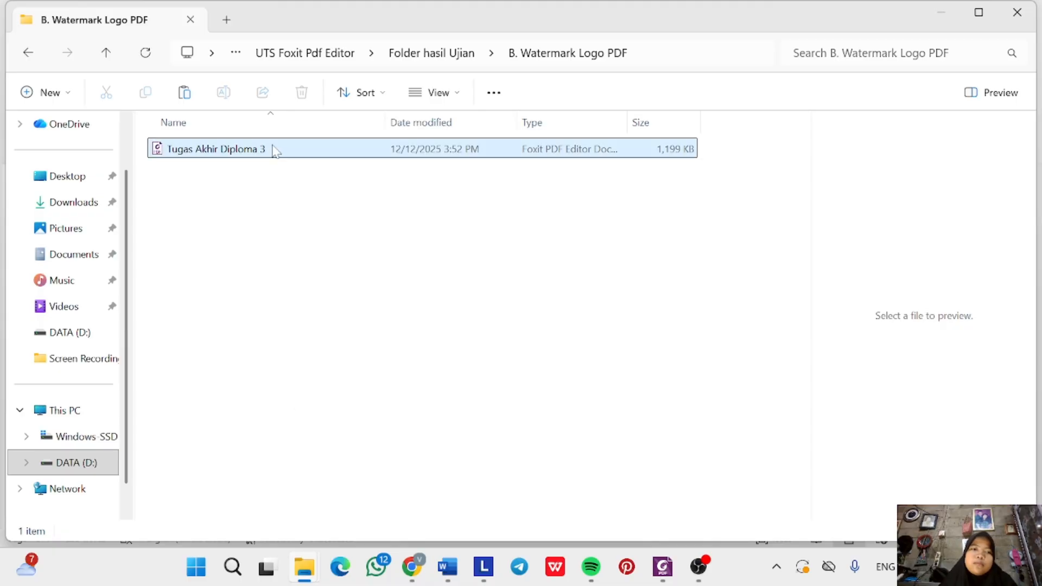
pyautogui.click(274, 151)
pyautogui.rightClick(286, 157)
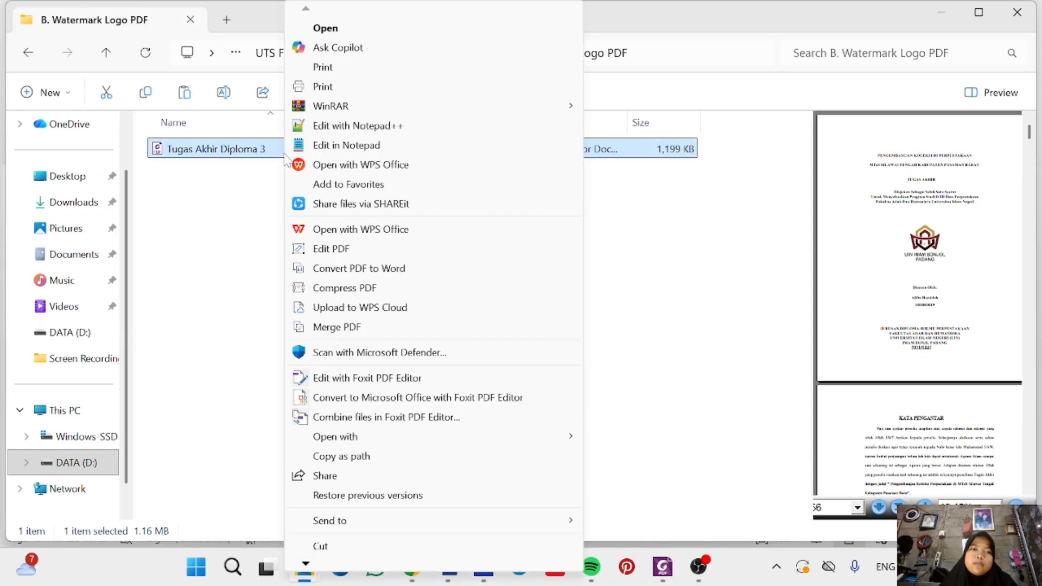
pyautogui.moveTo(495, 443)
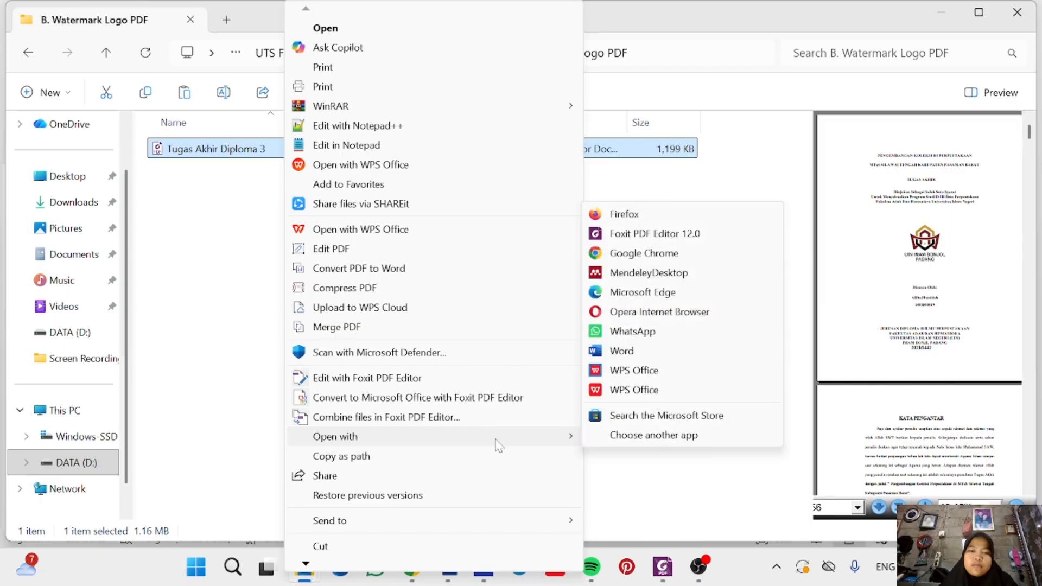
pyautogui.click(670, 239)
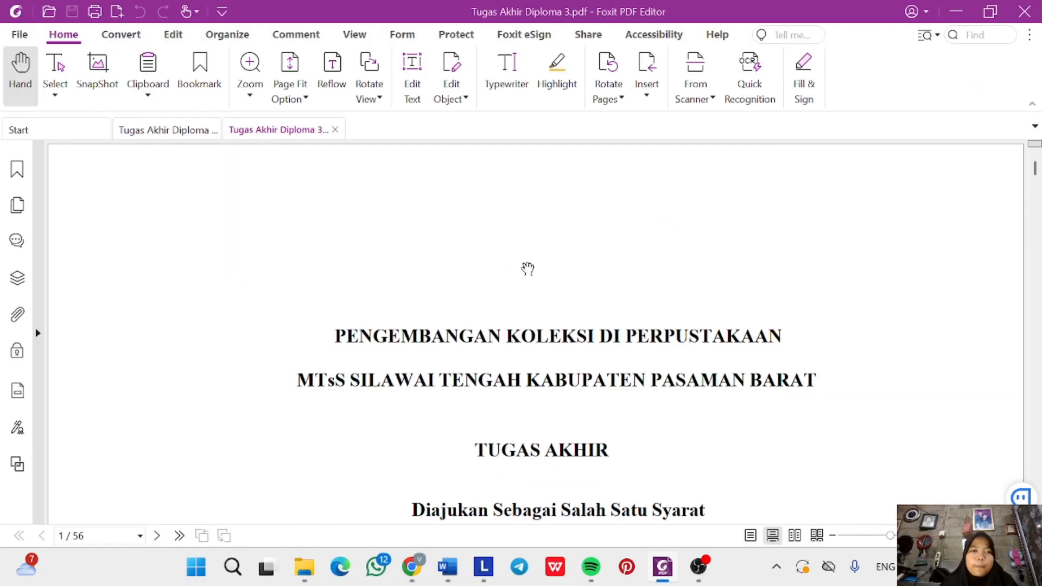
# Close the first Tugas Akhir Diploma 3 tab, keeping the new copy, and scroll its pages.
pyautogui.click(216, 137)
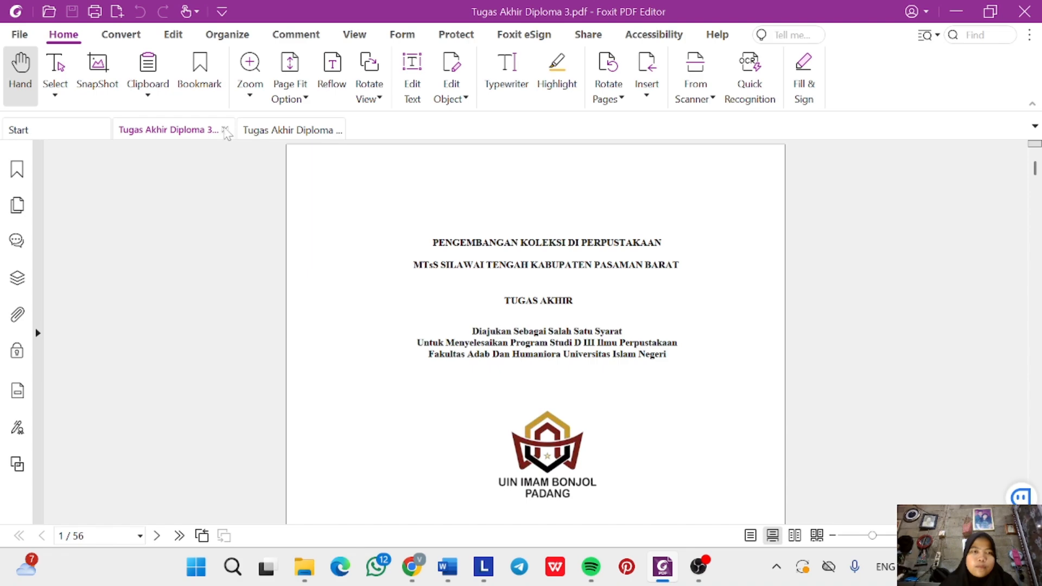
pyautogui.click(225, 129)
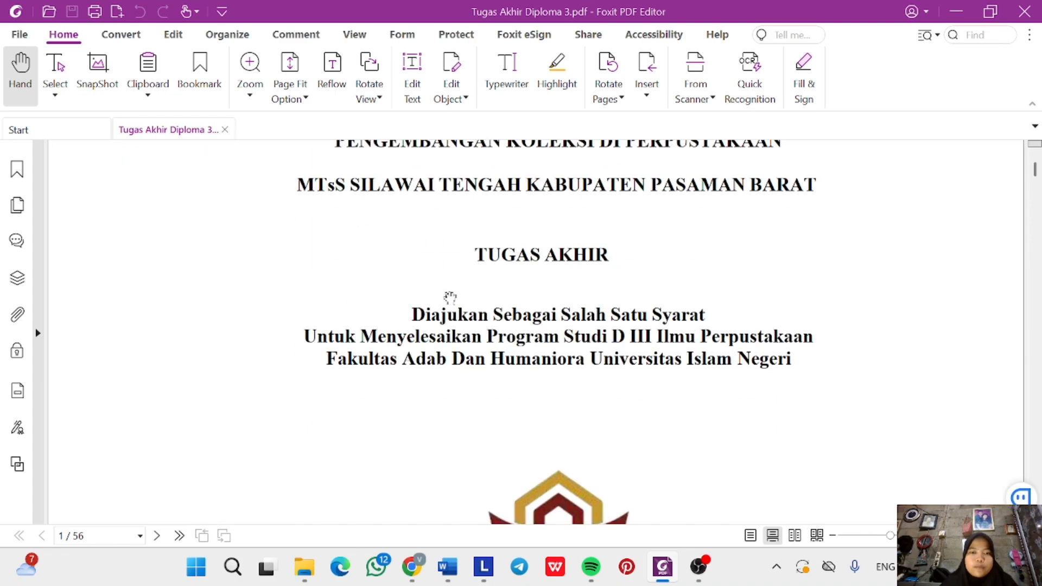
pyautogui.scroll(-1, 450, 297)
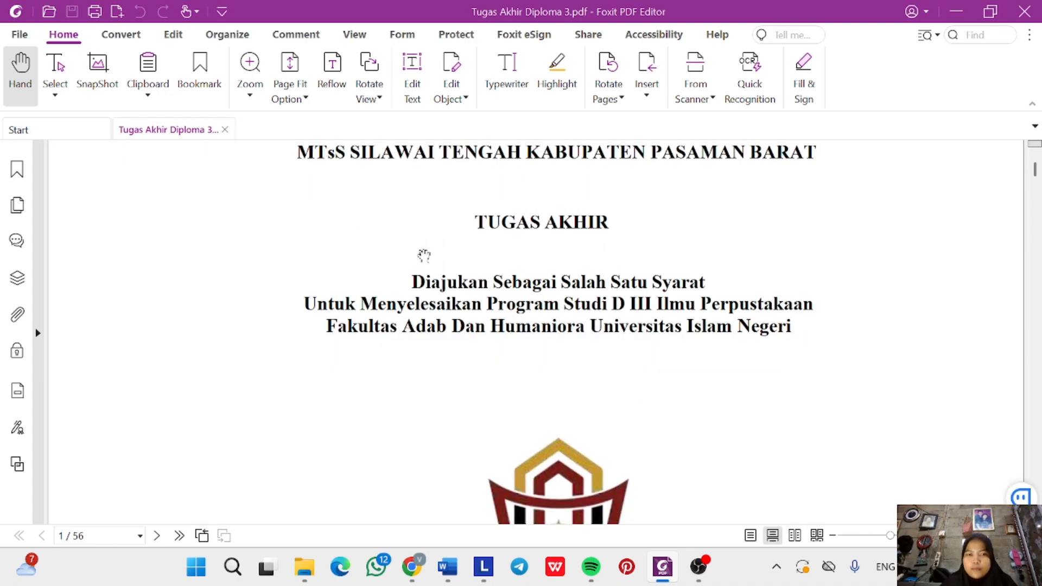
pyautogui.keyDown('ctrl'); pyautogui.scroll(-1, 444, 263); pyautogui.keyUp('ctrl')
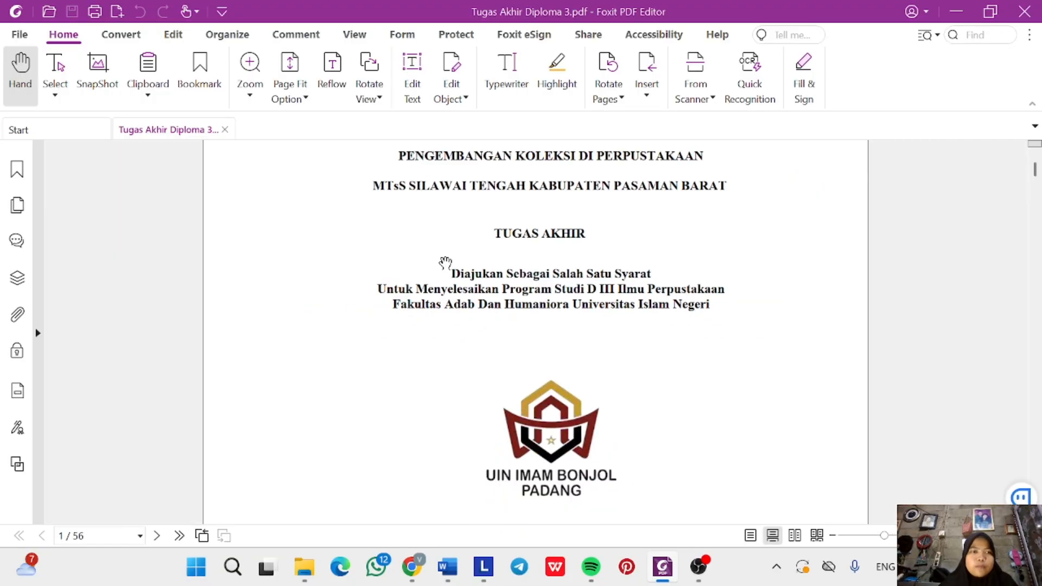
pyautogui.keyDown('ctrl'); pyautogui.scroll(-1, 445, 263); pyautogui.keyUp('ctrl')
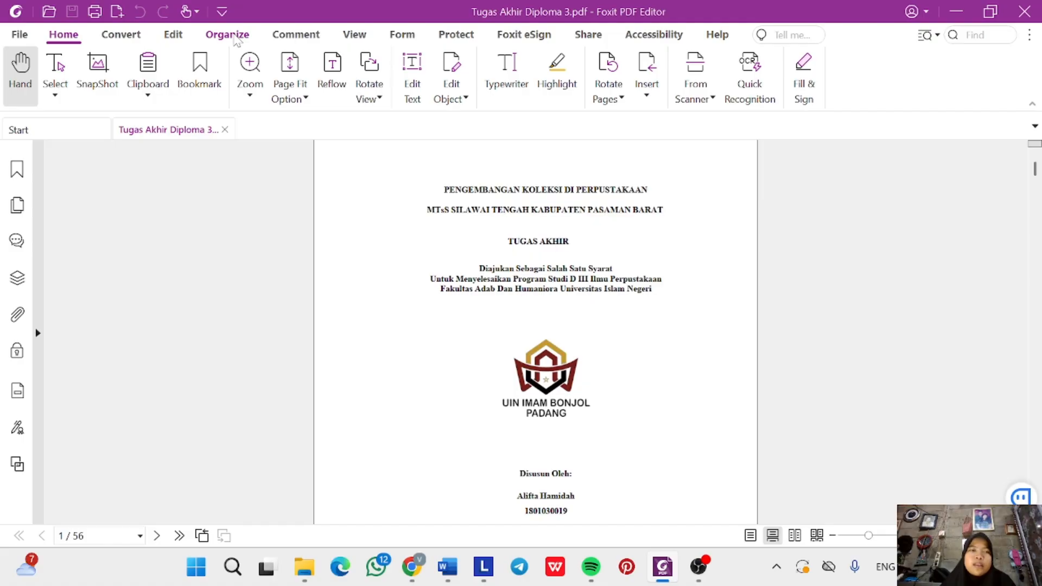
# Start a new watermark using the image file logo uin ib from Downloads.
pyautogui.click(234, 39)
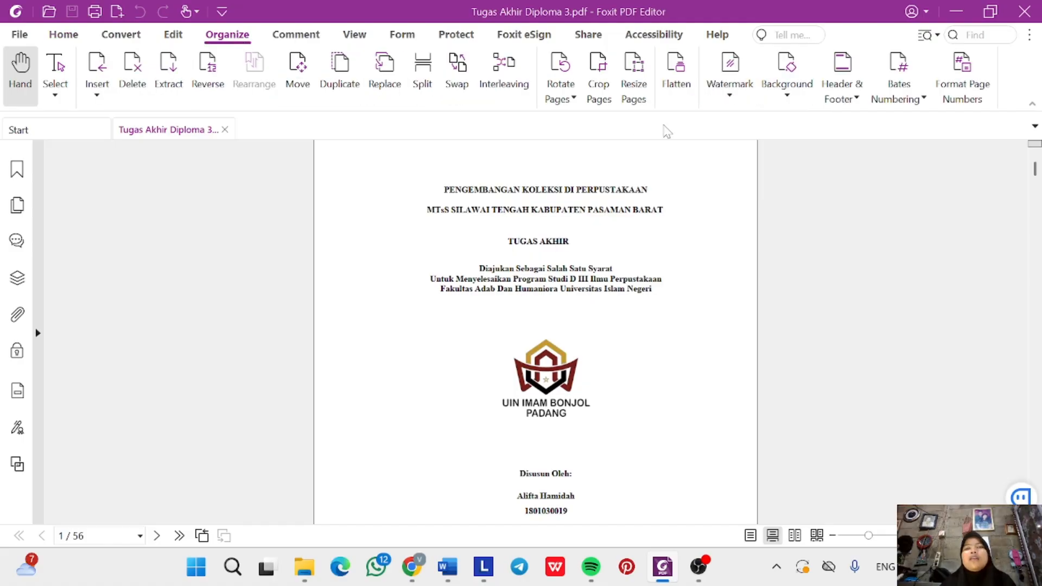
pyautogui.click(729, 79)
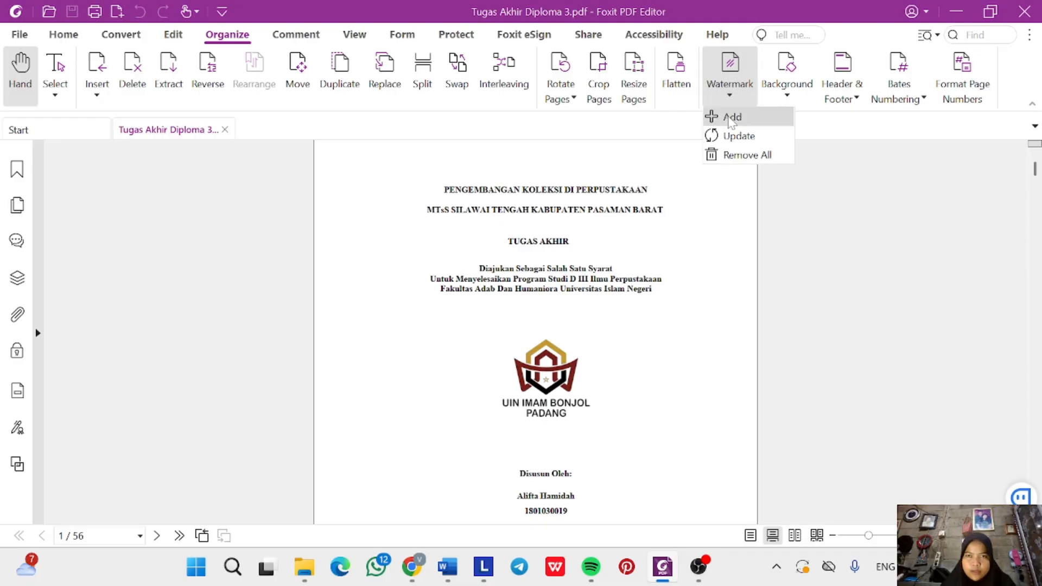
pyautogui.click(730, 116)
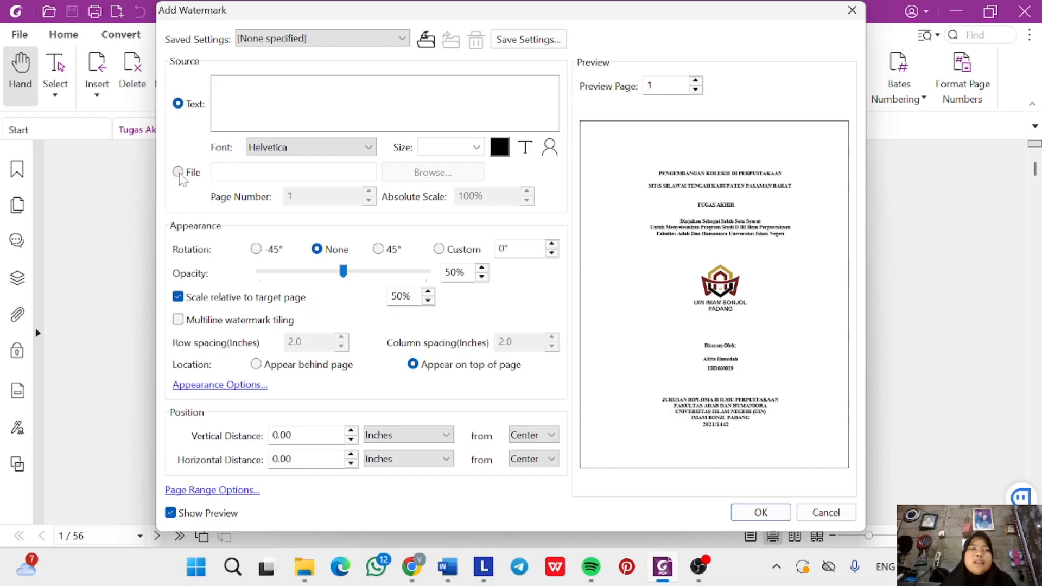
pyautogui.click(178, 173)
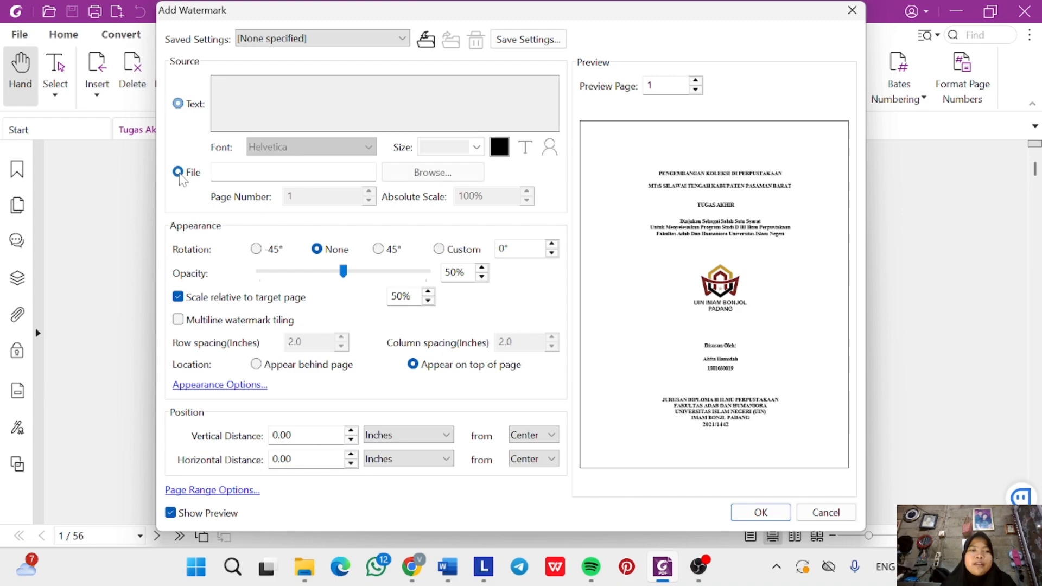
pyautogui.click(421, 174)
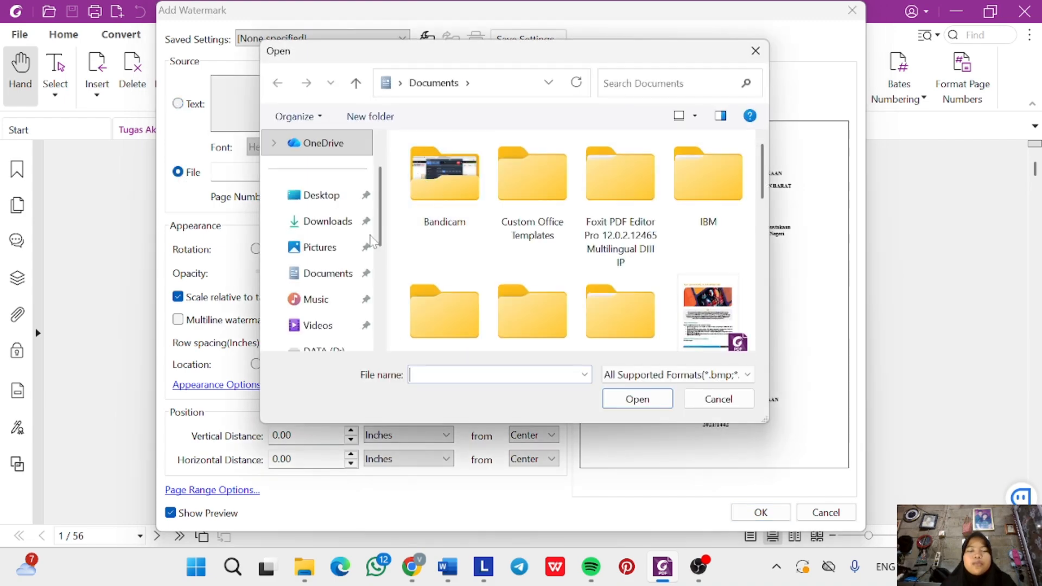
pyautogui.scroll(-2, 319, 277)
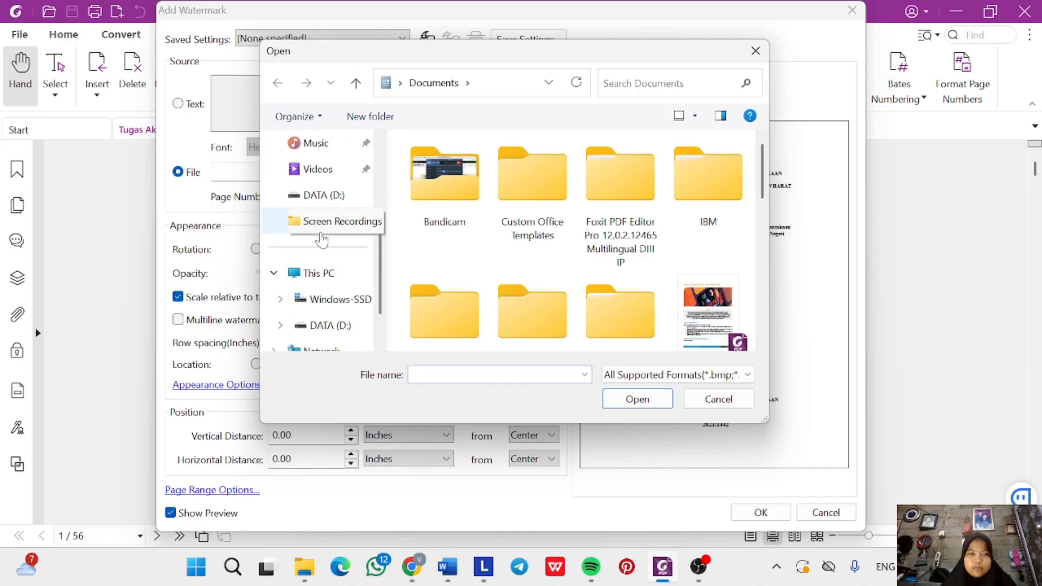
pyautogui.scroll(2, 322, 239)
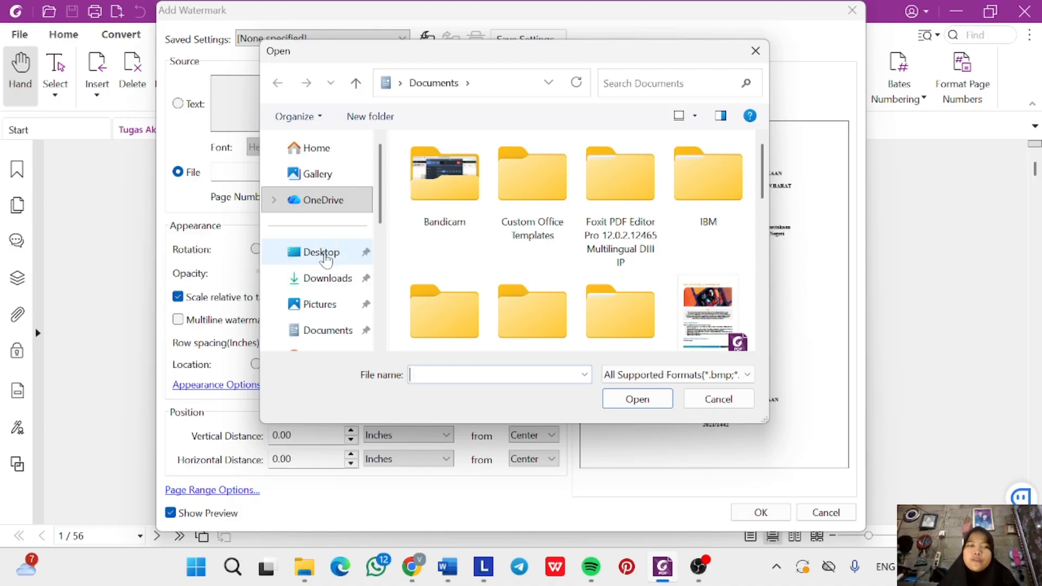
pyautogui.click(327, 278)
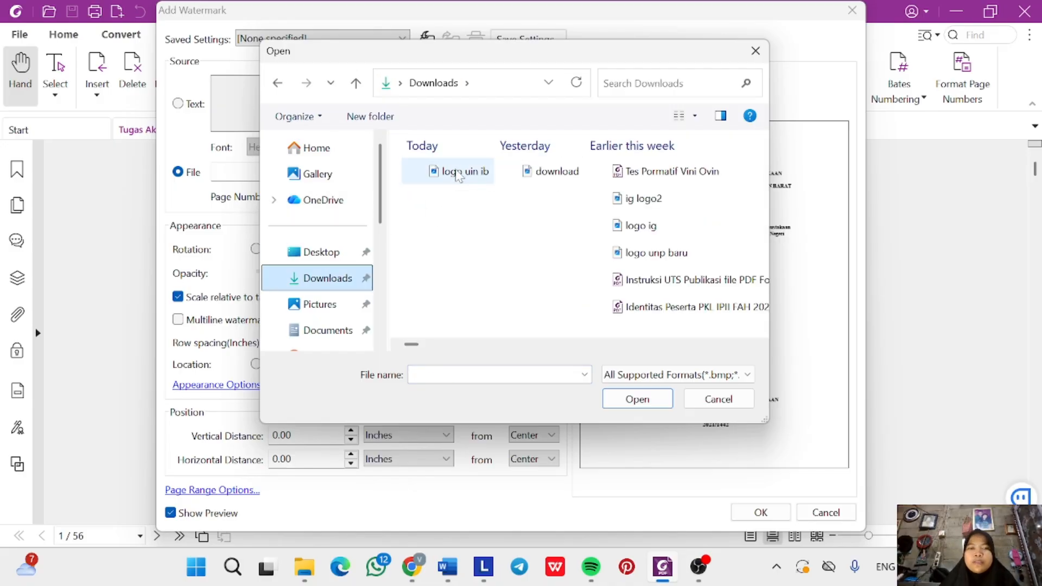
pyautogui.click(458, 171)
pyautogui.click(628, 402)
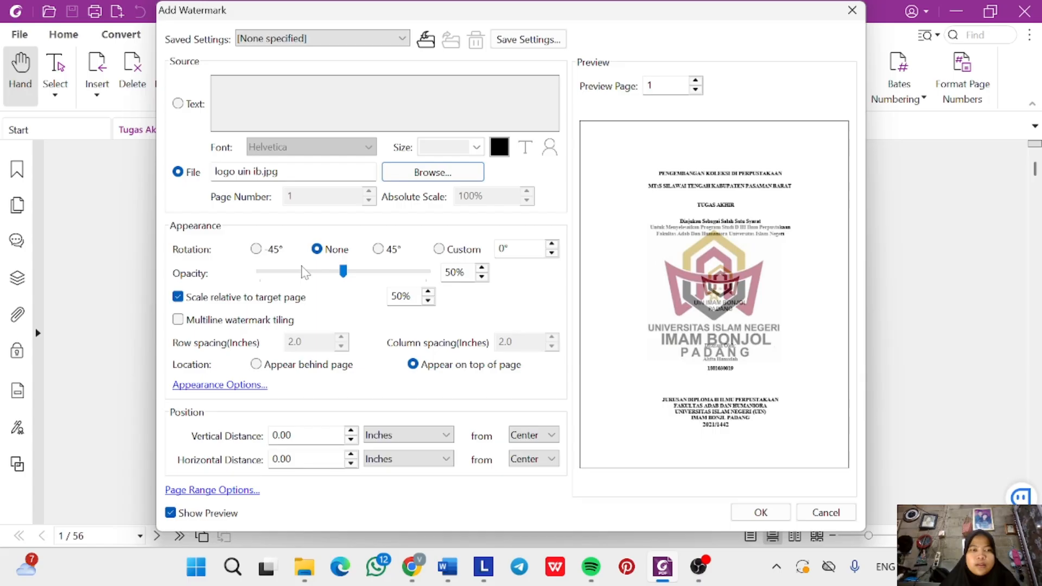
# Set the watermark opacity to 25% and scale to 40%, and apply it.
pyautogui.click(482, 276)
pyautogui.click(481, 276)
pyautogui.click(484, 278)
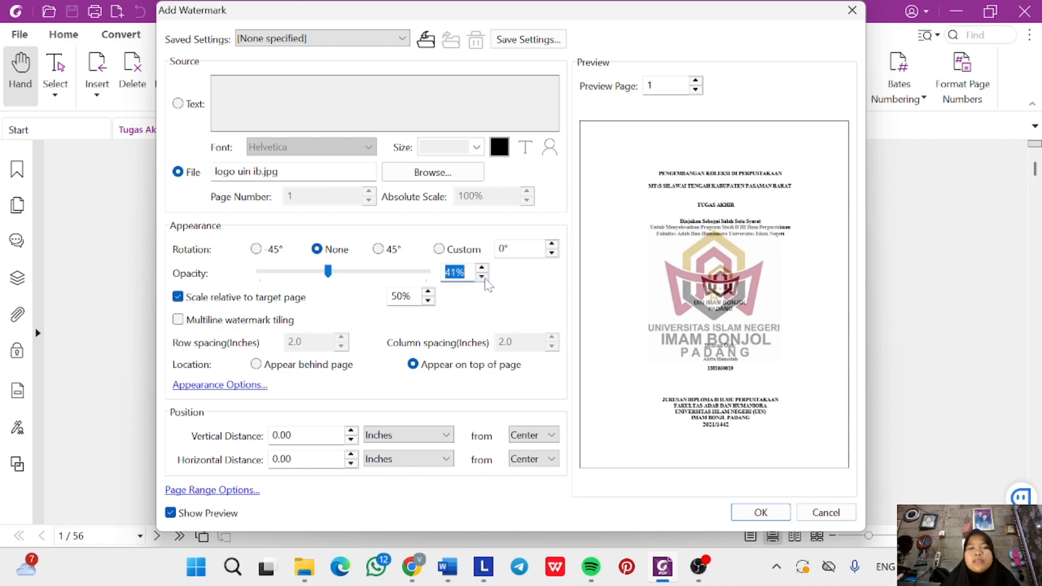
pyautogui.click(484, 279)
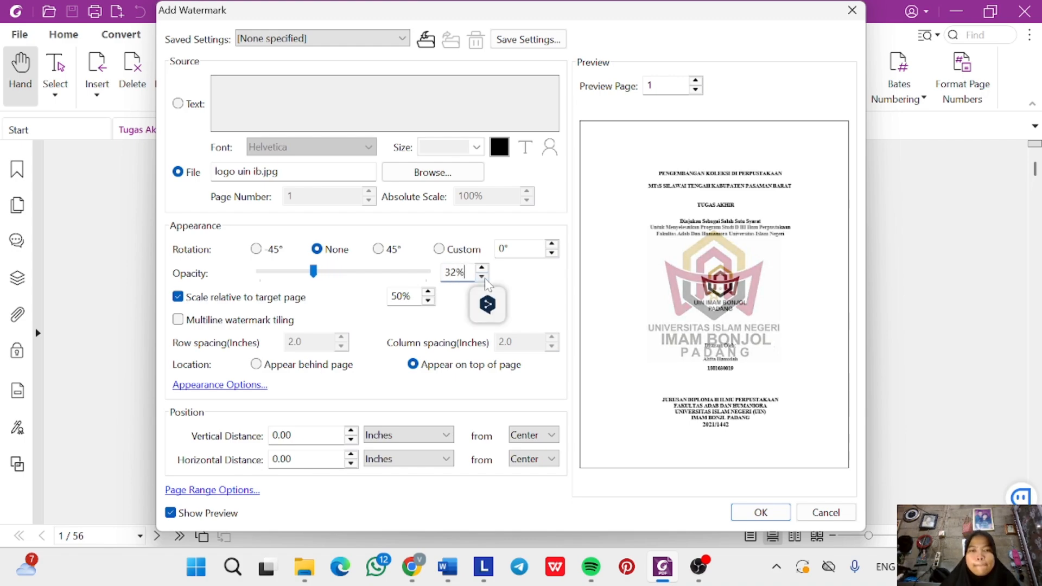
pyautogui.click(481, 277)
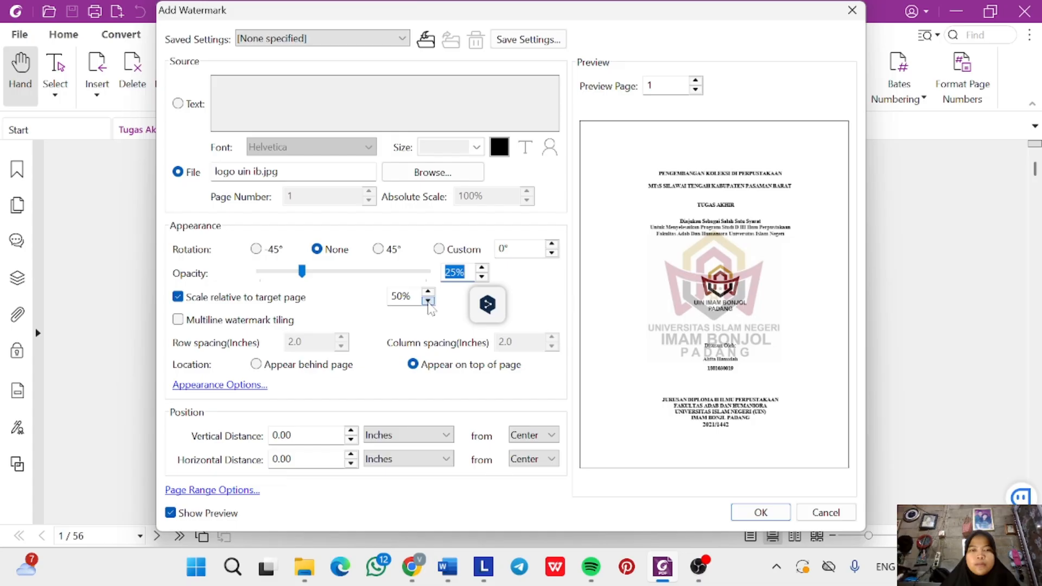
pyautogui.click(428, 301)
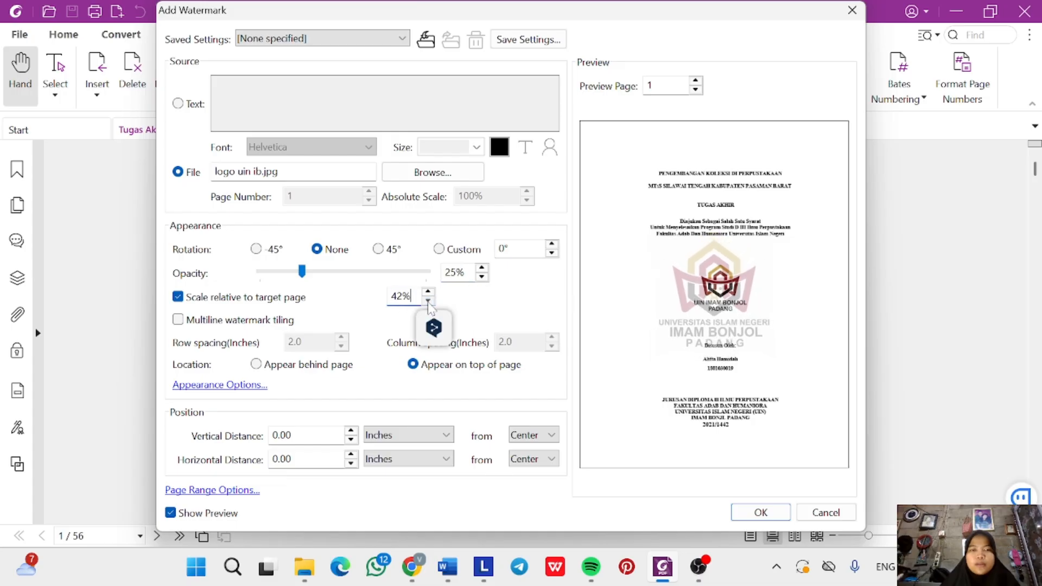
pyautogui.click(428, 301)
pyautogui.click(428, 302)
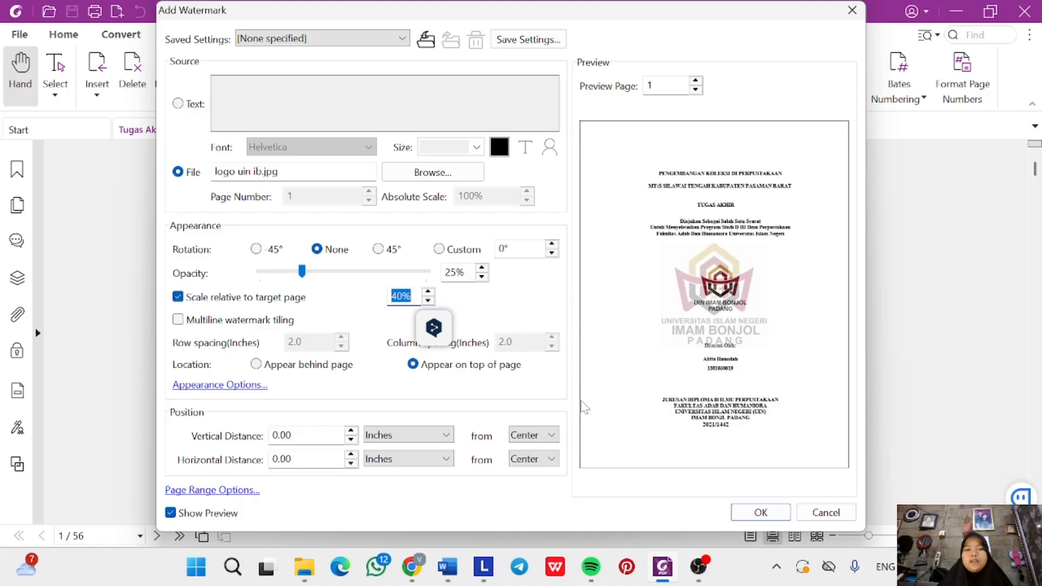
pyautogui.click(758, 513)
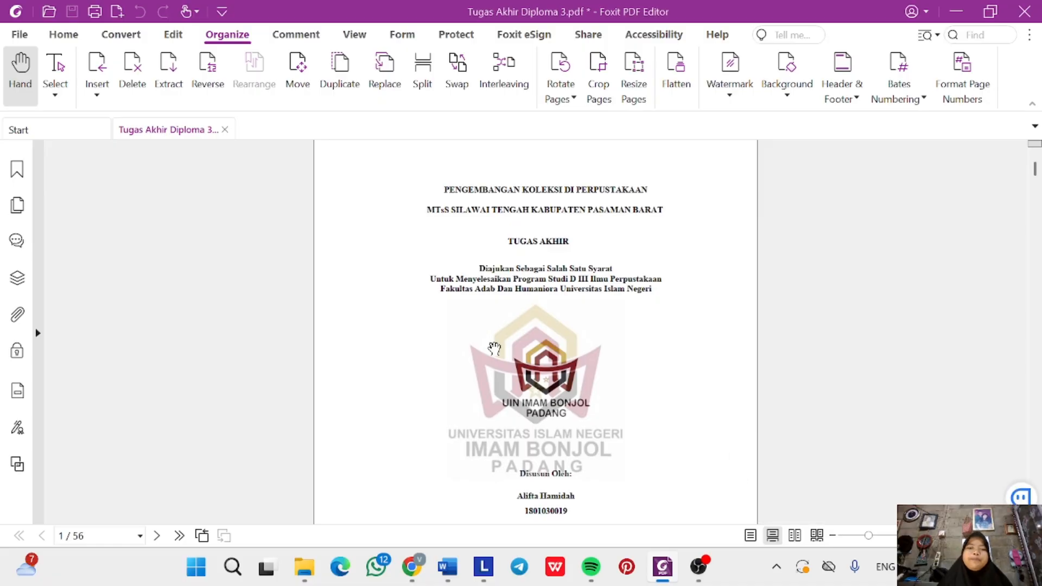
# Save As 'Tugas Akhir Diploma 3' into B. Watermark Logo PDF, overwriting the existing file.
pyautogui.scroll(-20, 494, 348)
pyautogui.scroll(-12, 493, 348)
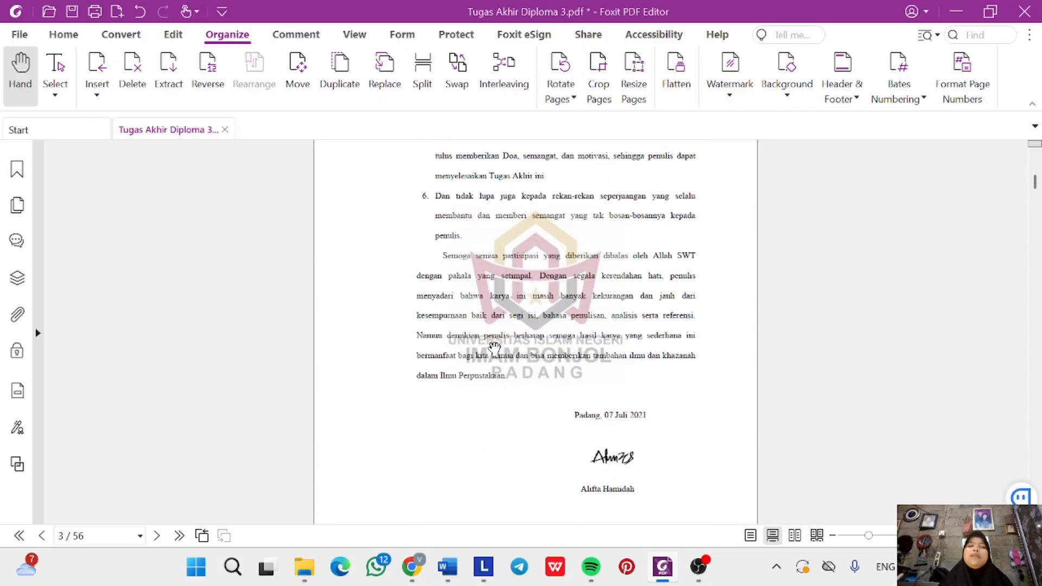
pyautogui.scroll(-20, 493, 348)
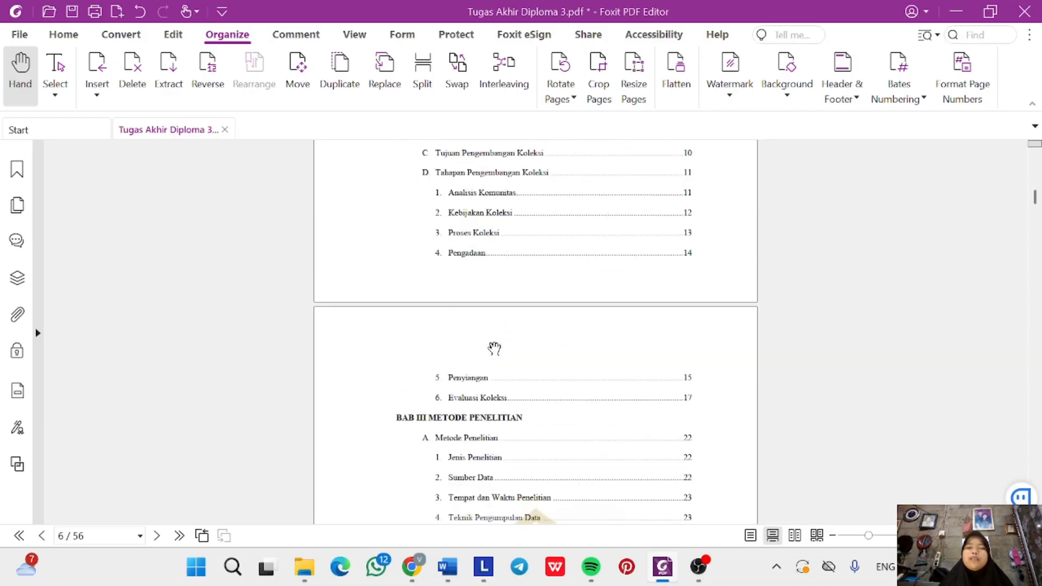
pyautogui.scroll(20, 493, 348)
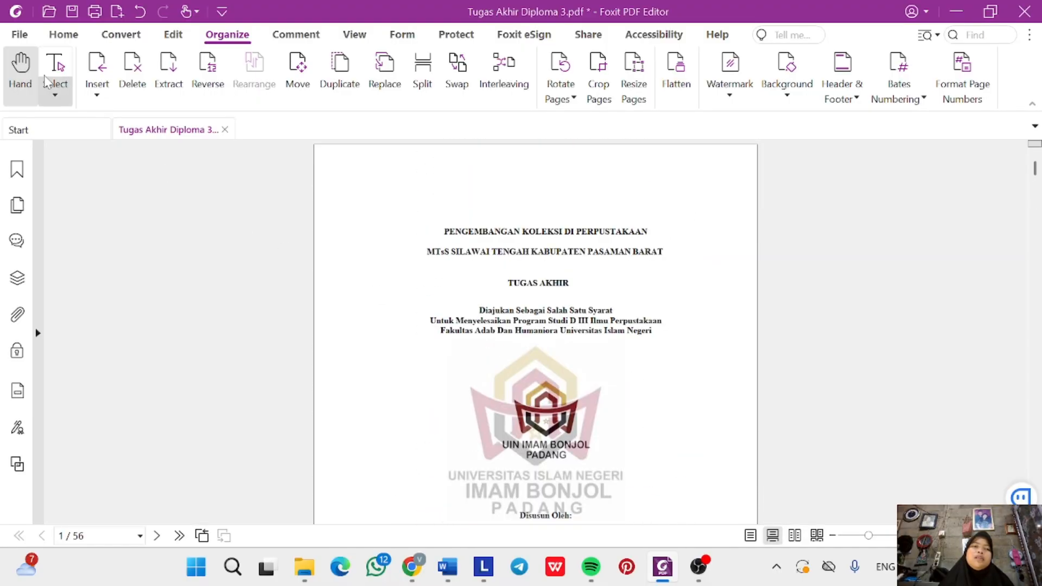
pyautogui.click(20, 35)
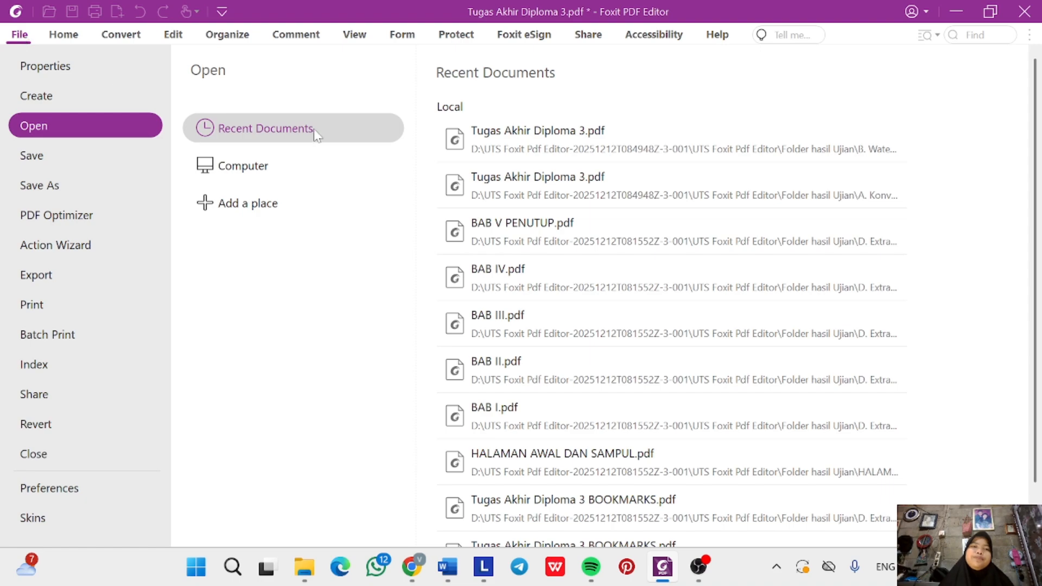
pyautogui.click(112, 184)
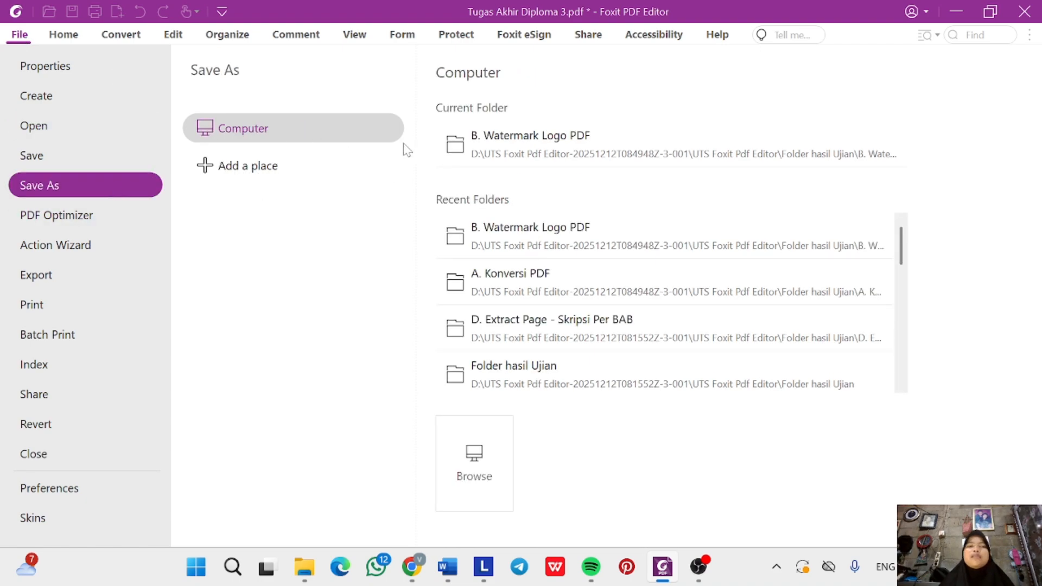
pyautogui.click(539, 136)
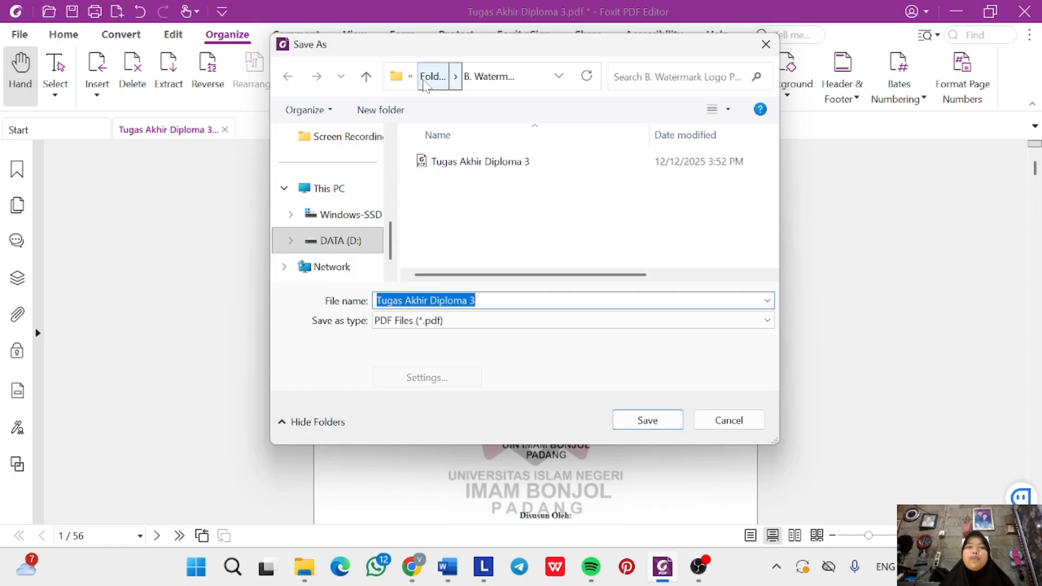
pyautogui.click(432, 76)
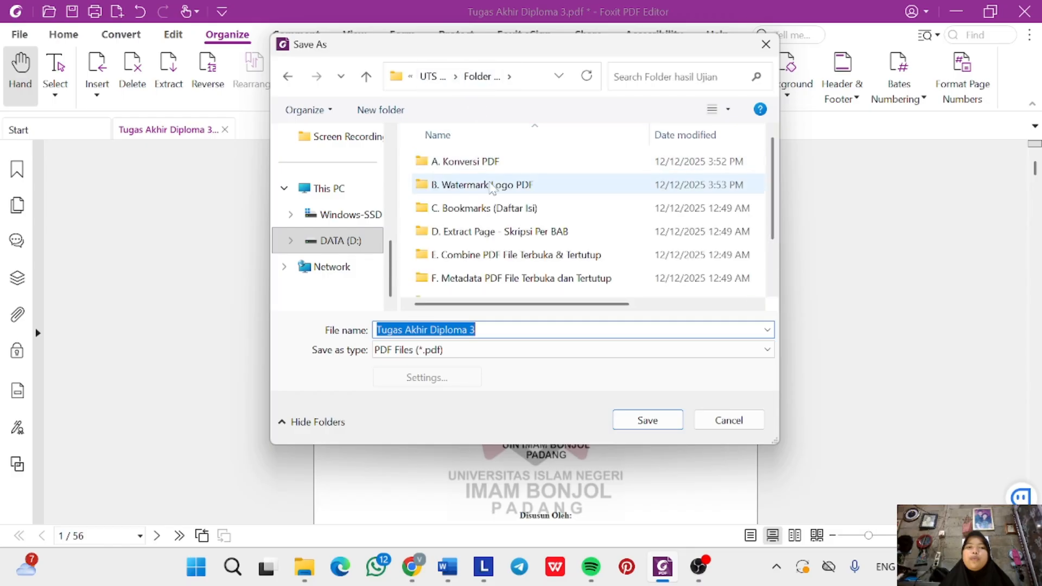
pyautogui.doubleClick(492, 185)
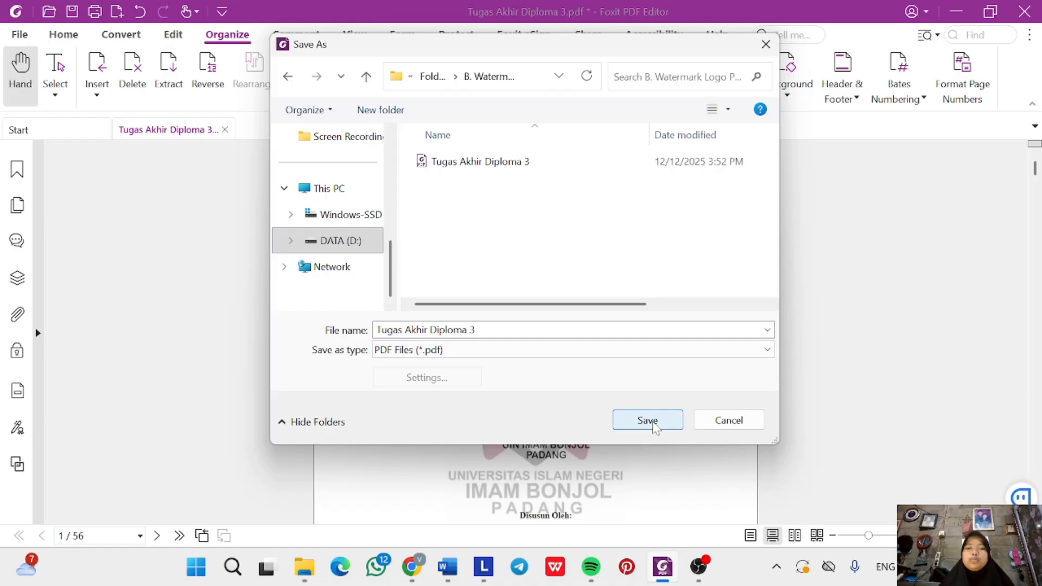
pyautogui.click(653, 425)
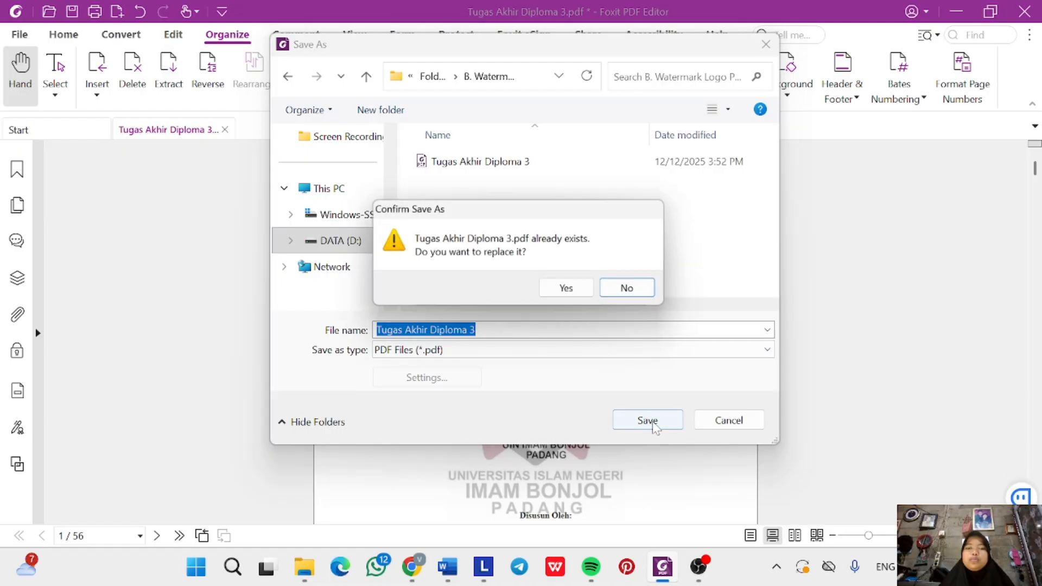
pyautogui.click(567, 289)
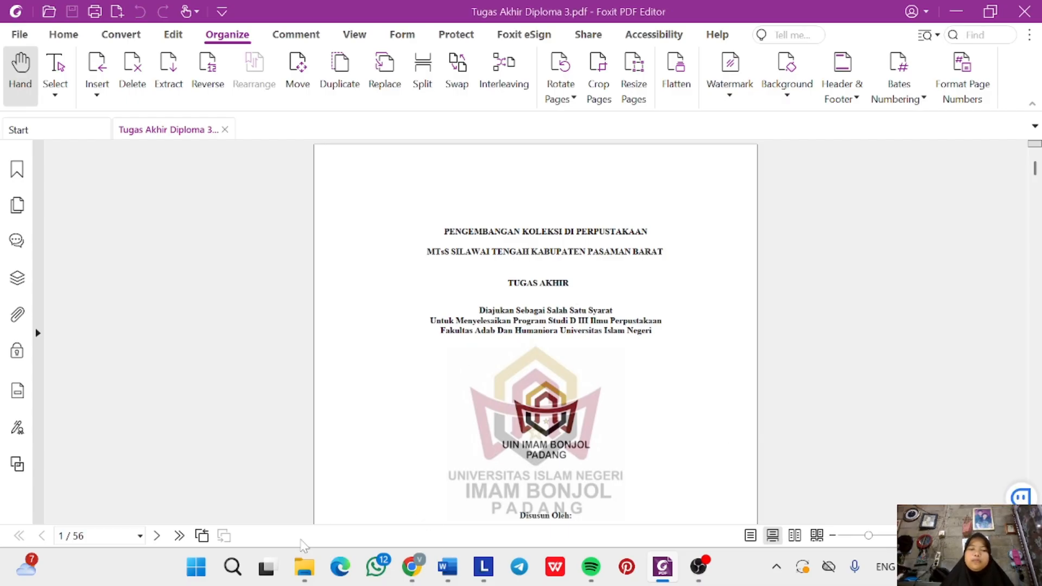
# Reopen the B. Watermark Logo PDF folder to check the 1,009 KB saved thesis.
pyautogui.moveTo(306, 569)
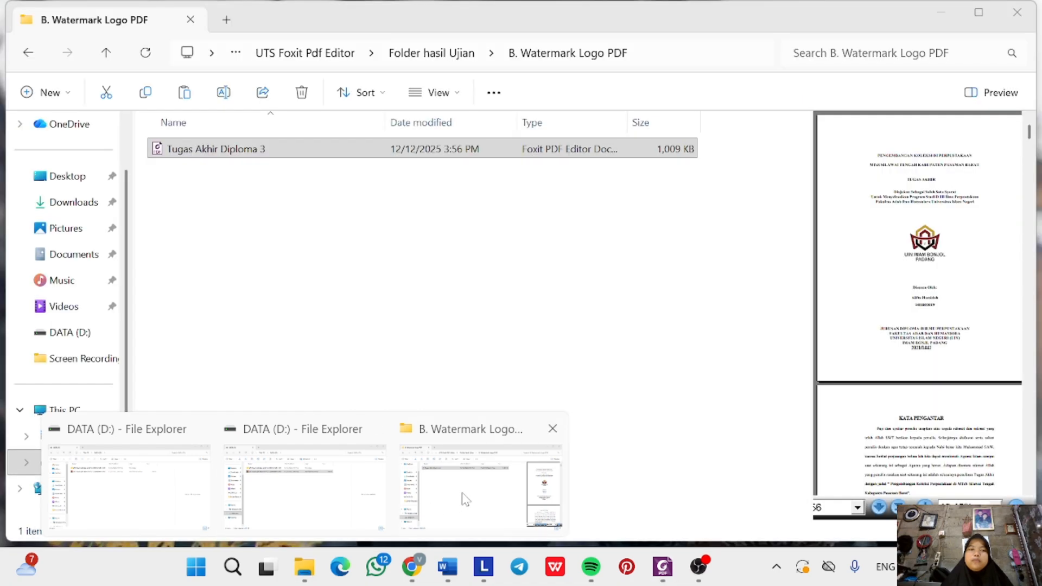
pyautogui.click(461, 495)
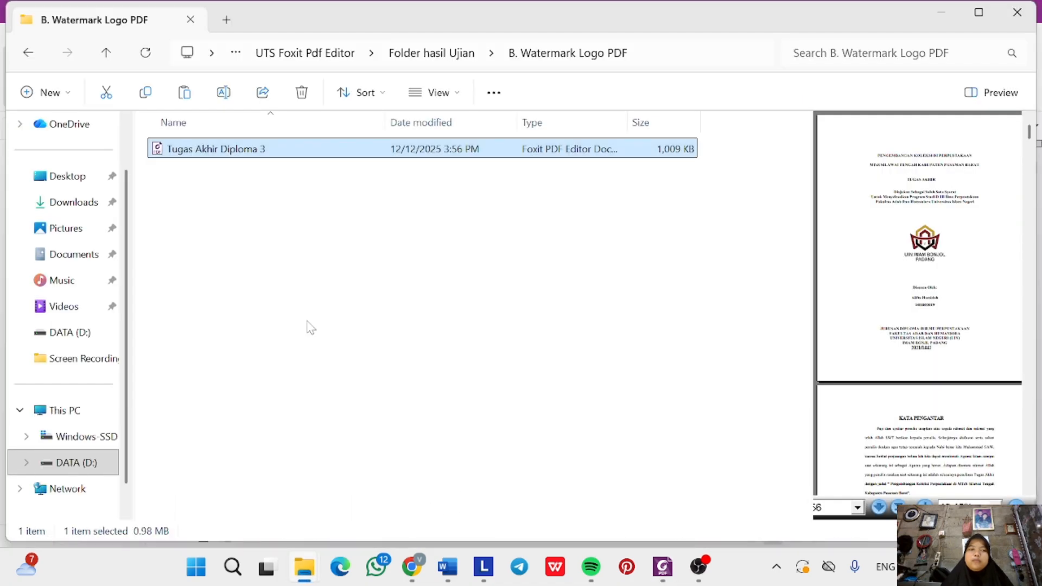
pyautogui.click(429, 52)
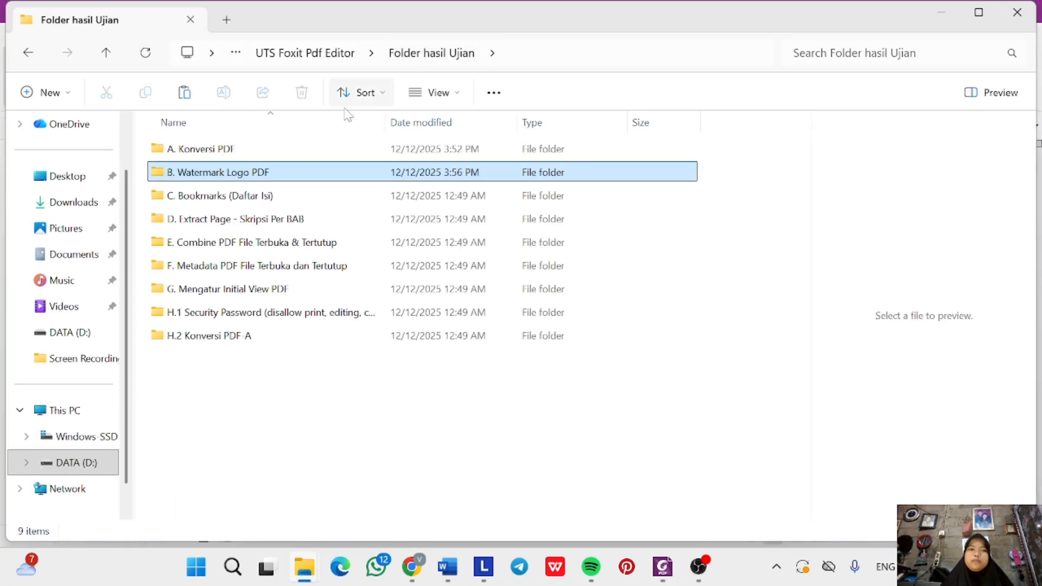
pyautogui.doubleClick(277, 173)
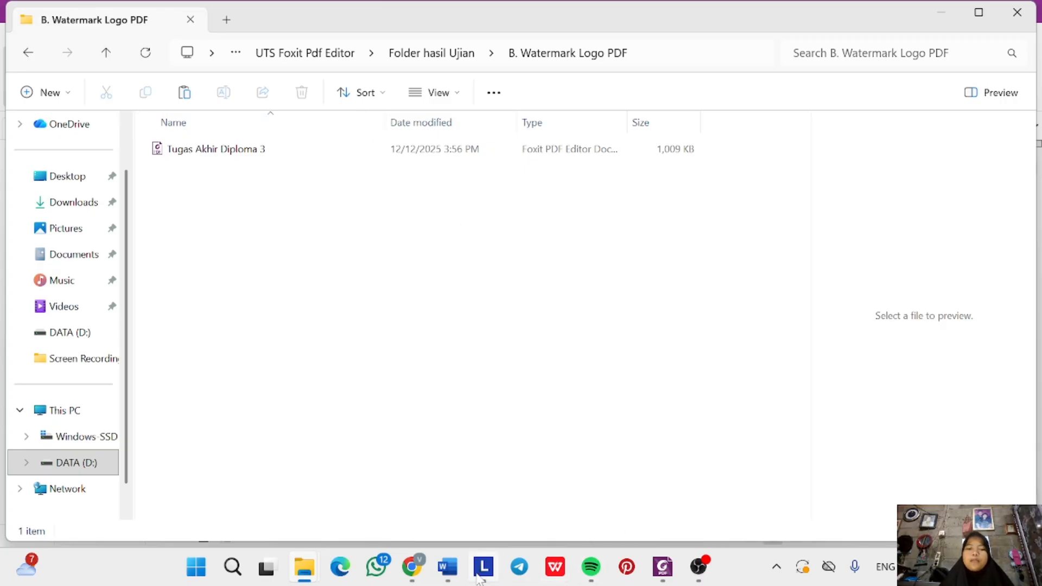
# Highlight Word instruction item B, 'Memasang Watermark dengan logo lembaga', in yellow.
pyautogui.moveTo(449, 572)
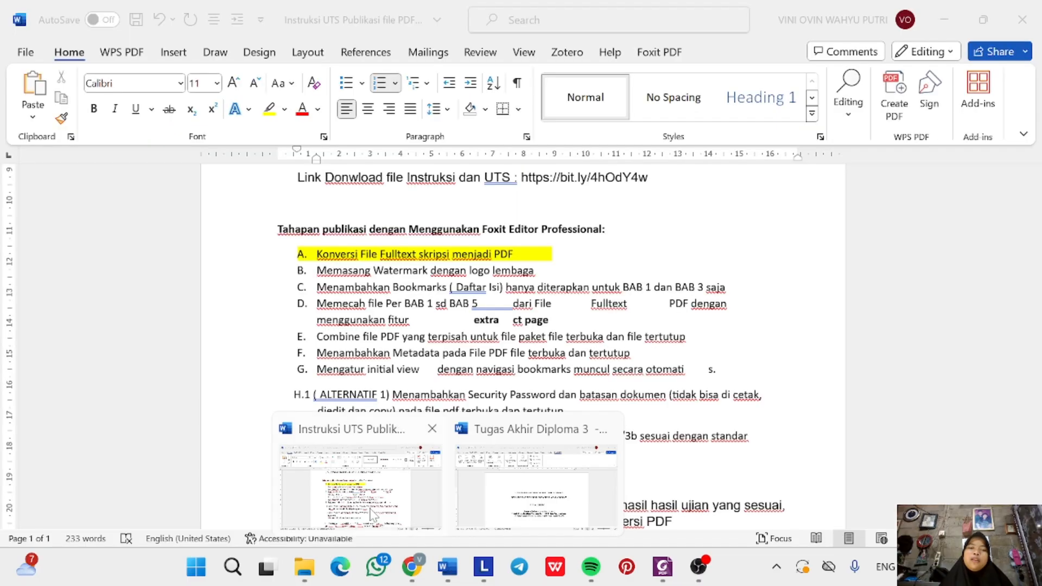
pyautogui.click(371, 513)
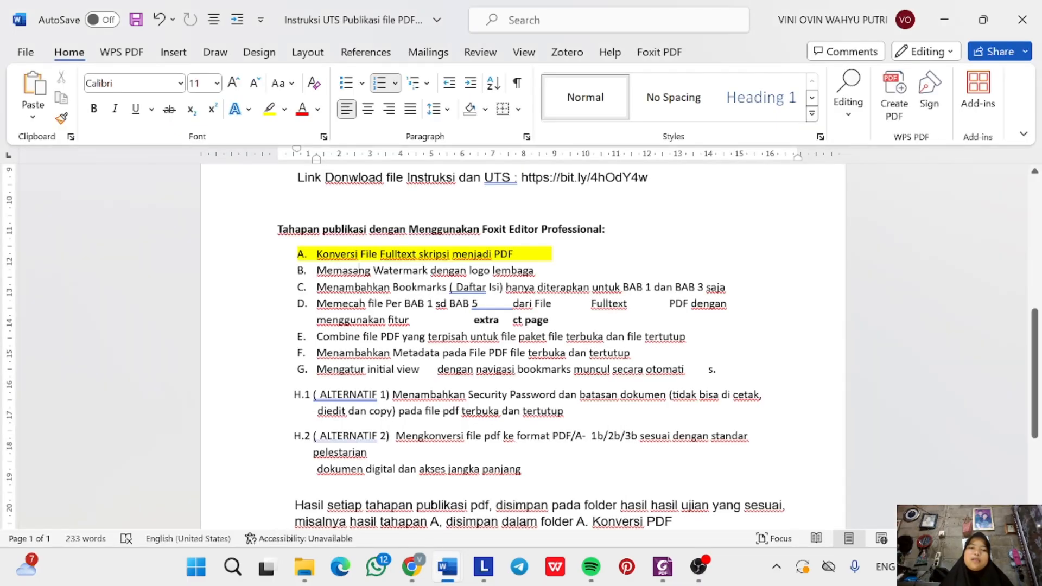
pyautogui.tripleClick(358, 270)
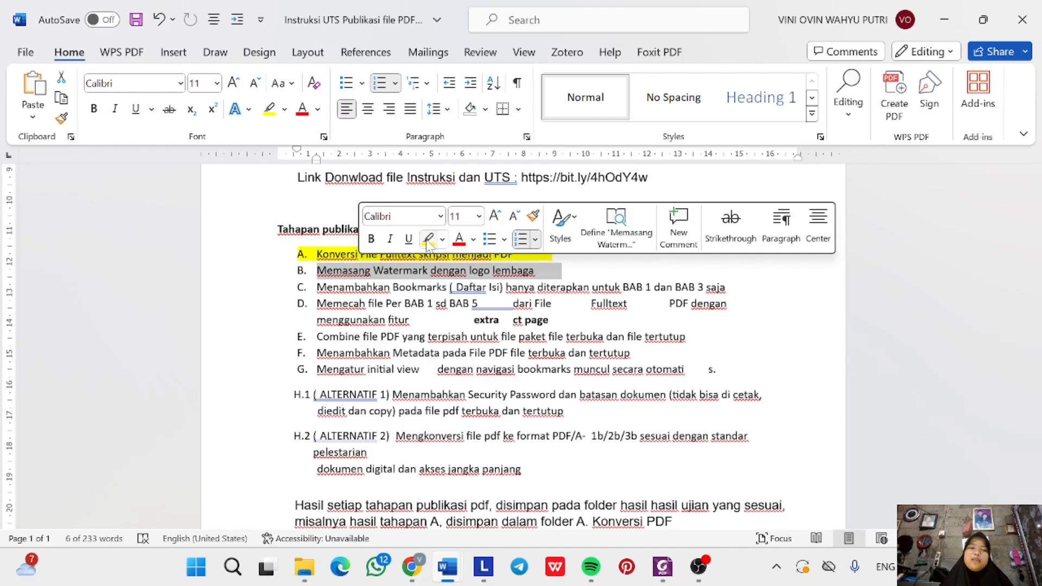
pyautogui.click(428, 240)
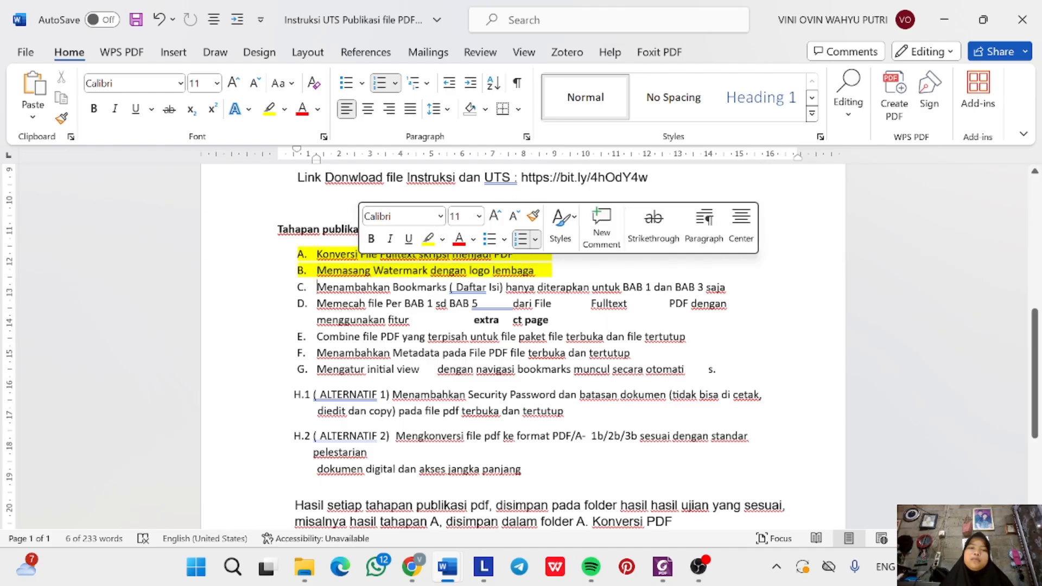
pyautogui.click(448, 353)
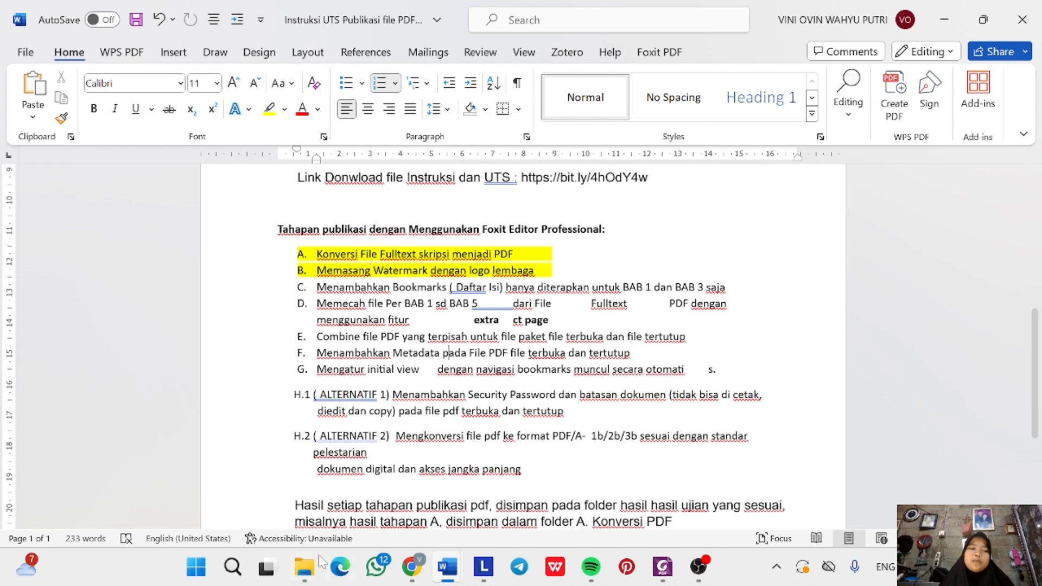
# Copy Tugas Akhir Diploma 3 from B. Watermark Logo PDF and paste it into C. Bookmarks (Daftar Isi).
pyautogui.moveTo(304, 566)
pyautogui.click(459, 483)
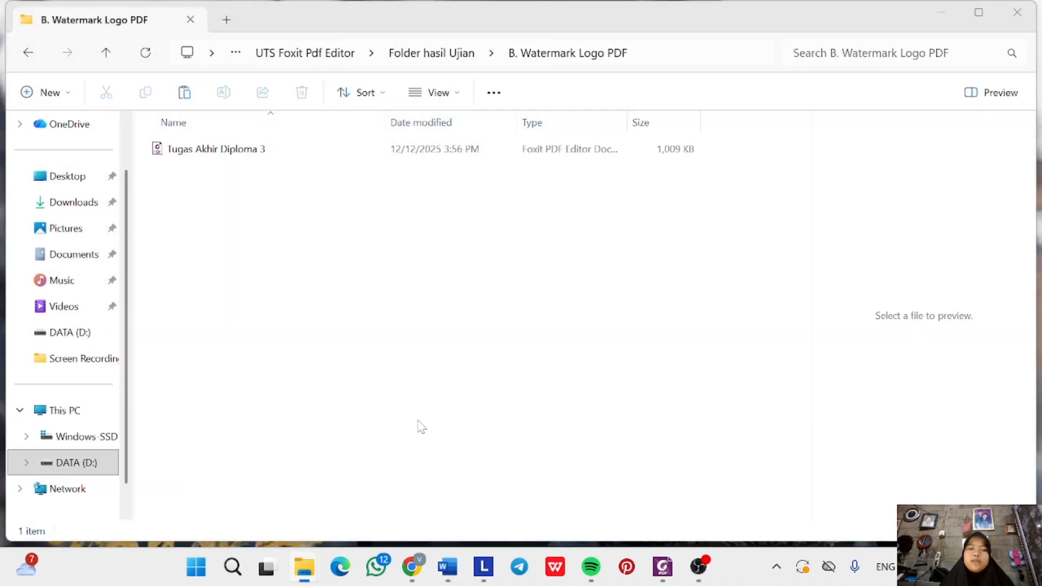
pyautogui.click(404, 53)
pyautogui.doubleClick(263, 173)
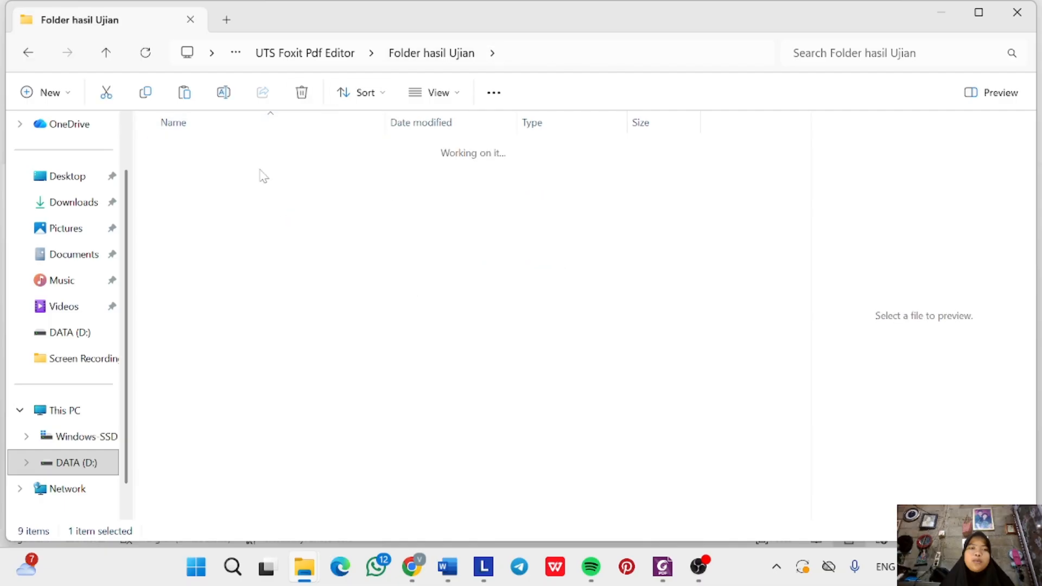
pyautogui.click(293, 154)
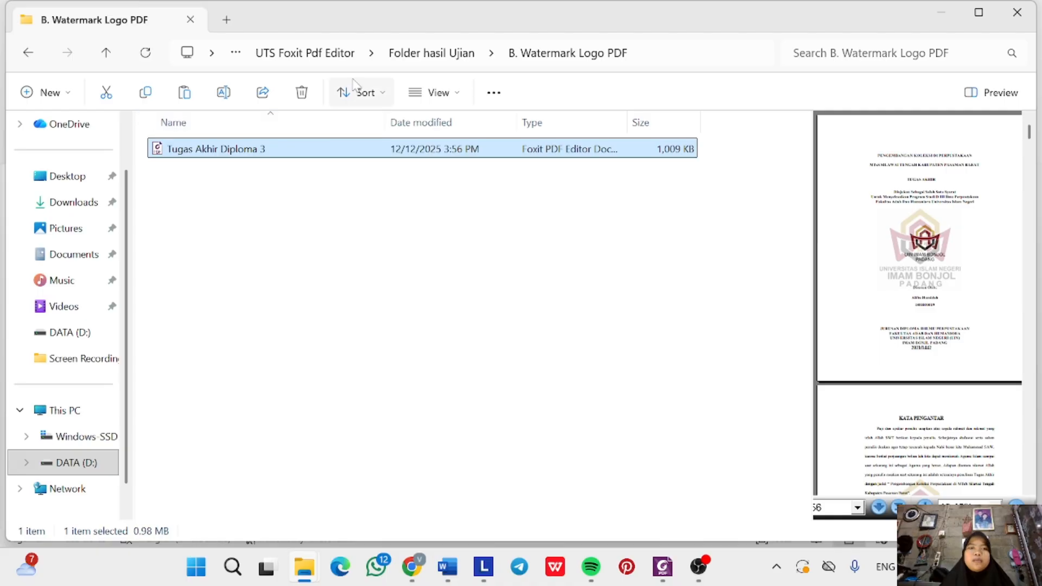
pyautogui.click(417, 52)
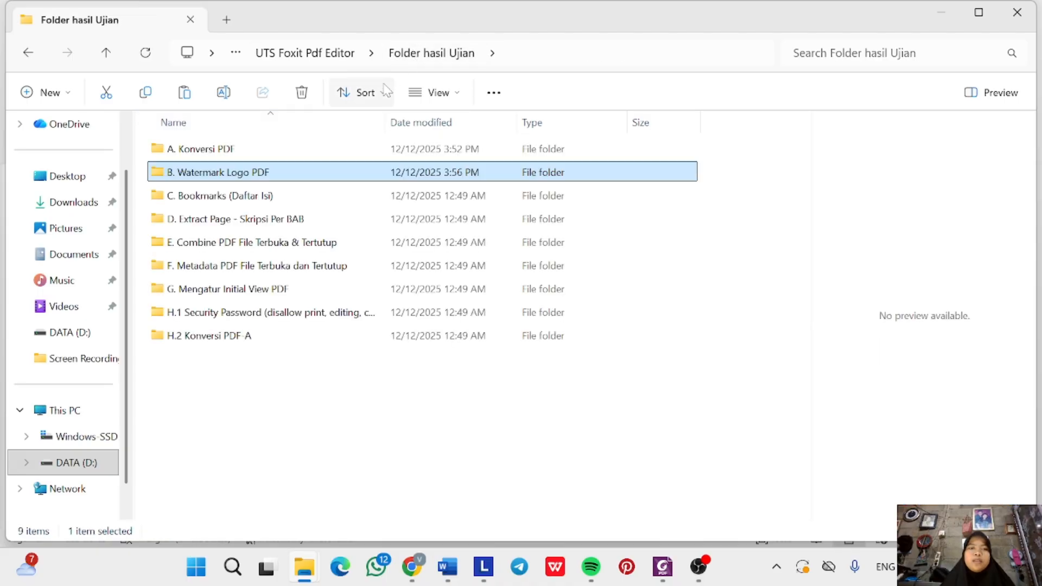
pyautogui.doubleClick(291, 203)
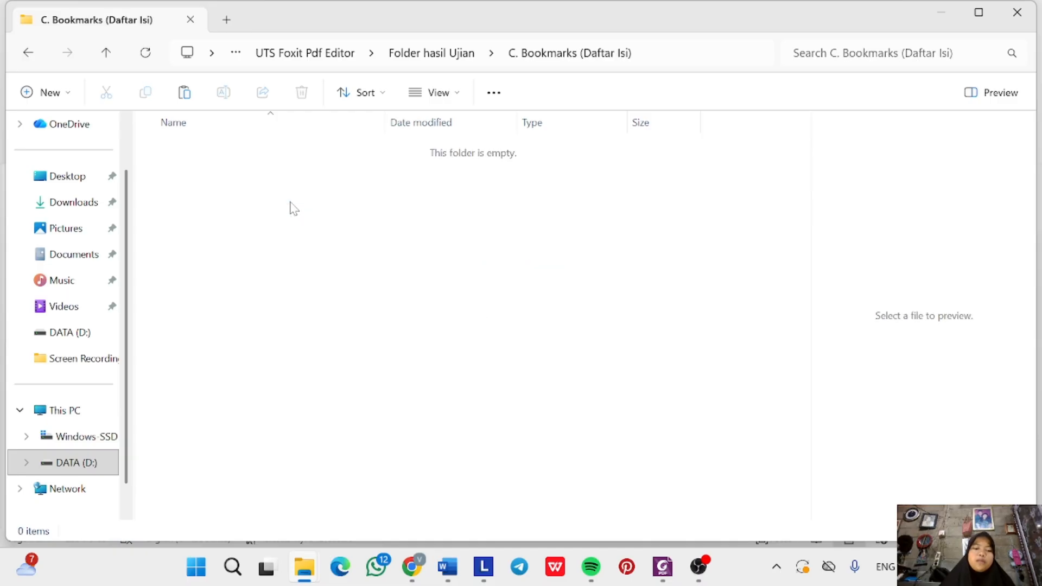
pyautogui.hotkey('ctrl', 'v')
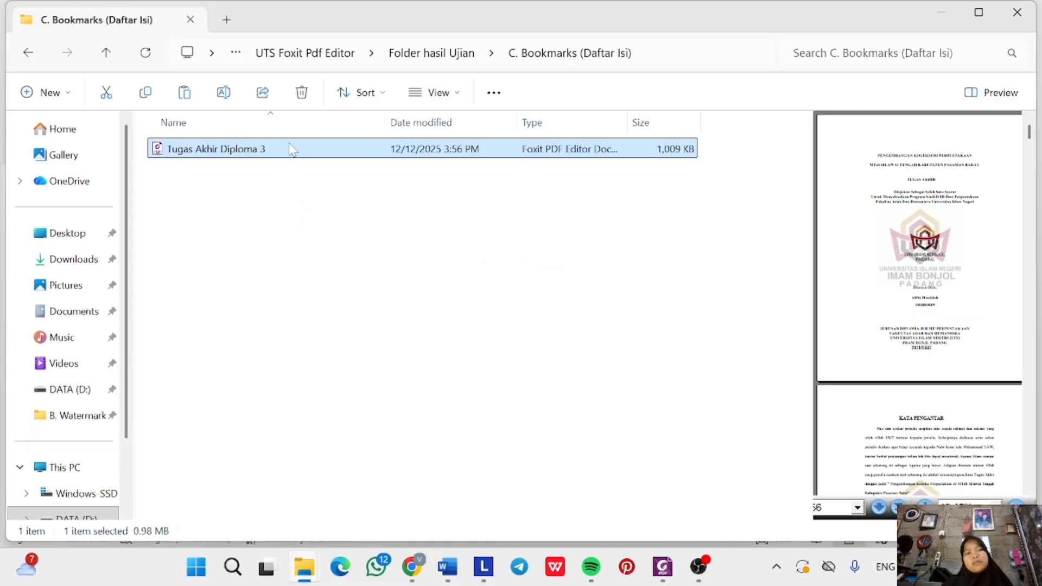
# Open the copied watermarked thesis with Foxit PDF Editor 12.0.
pyautogui.rightClick(290, 146)
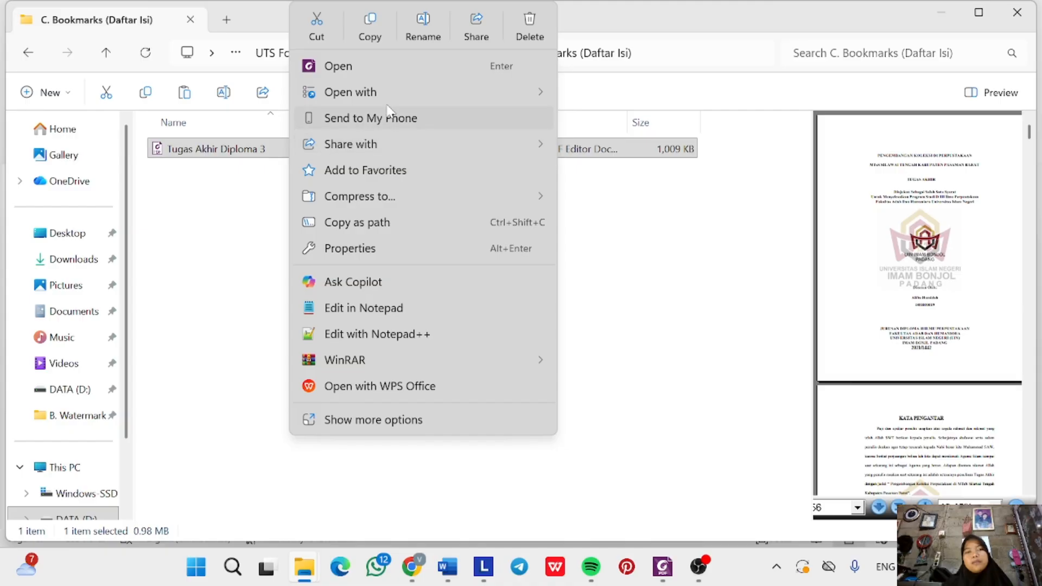
pyautogui.moveTo(487, 92)
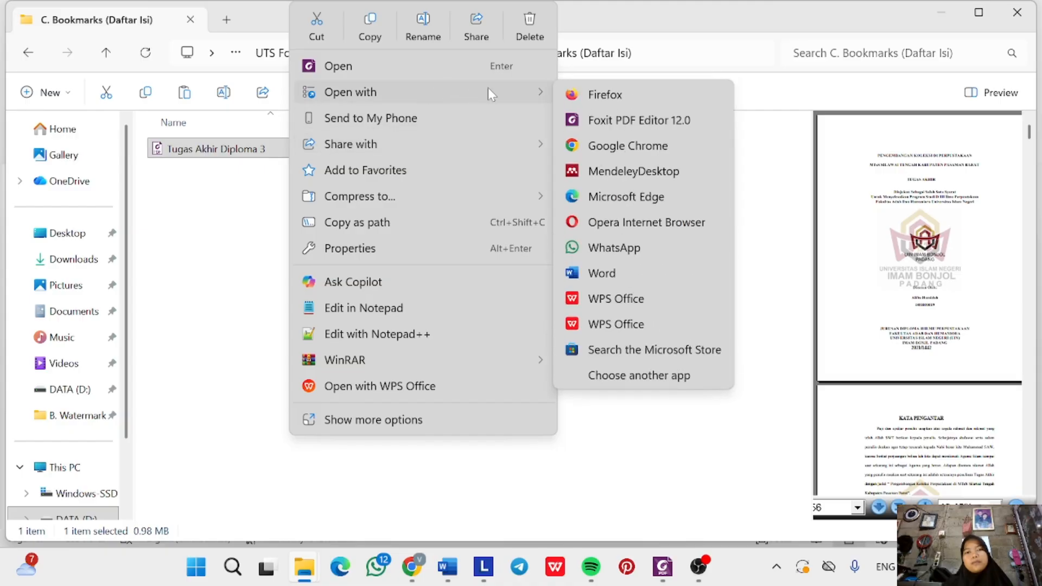
pyautogui.click(598, 122)
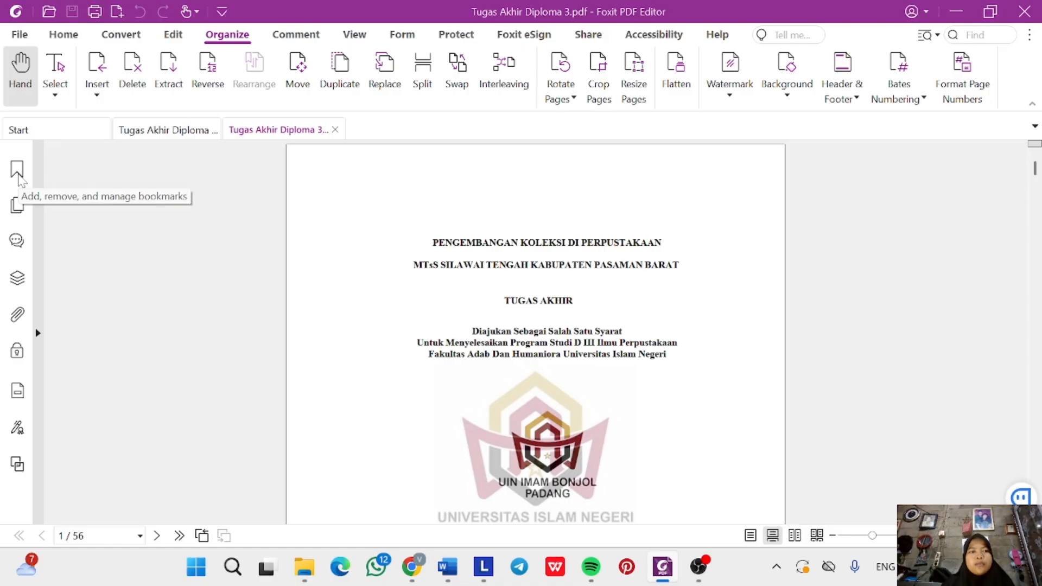
# Add a HALAMAN SAMPUL bookmark for the cover, then select the KATA PENGANTAR heading.
pyautogui.click(16, 171)
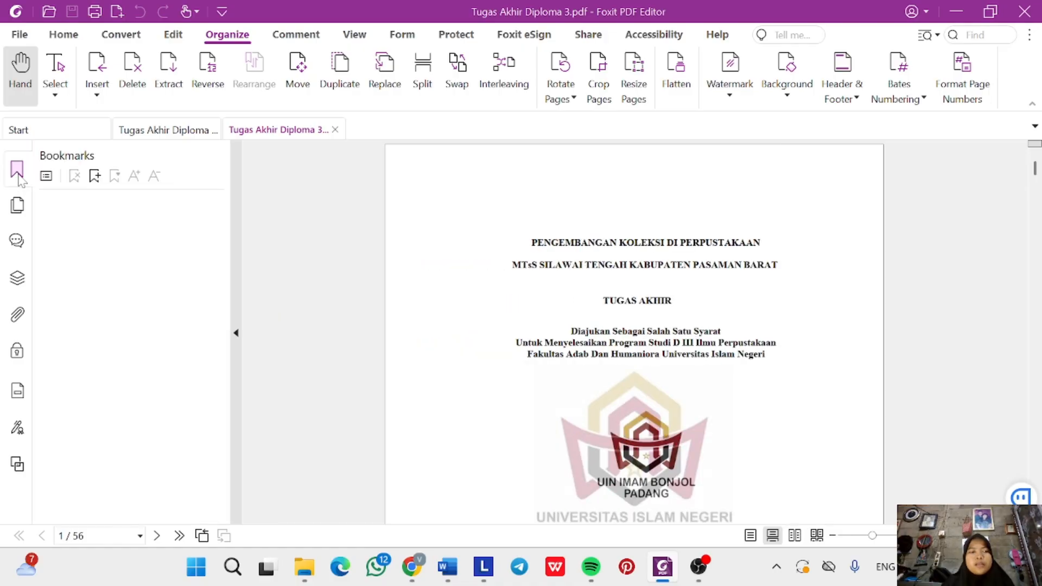
pyautogui.click(95, 176)
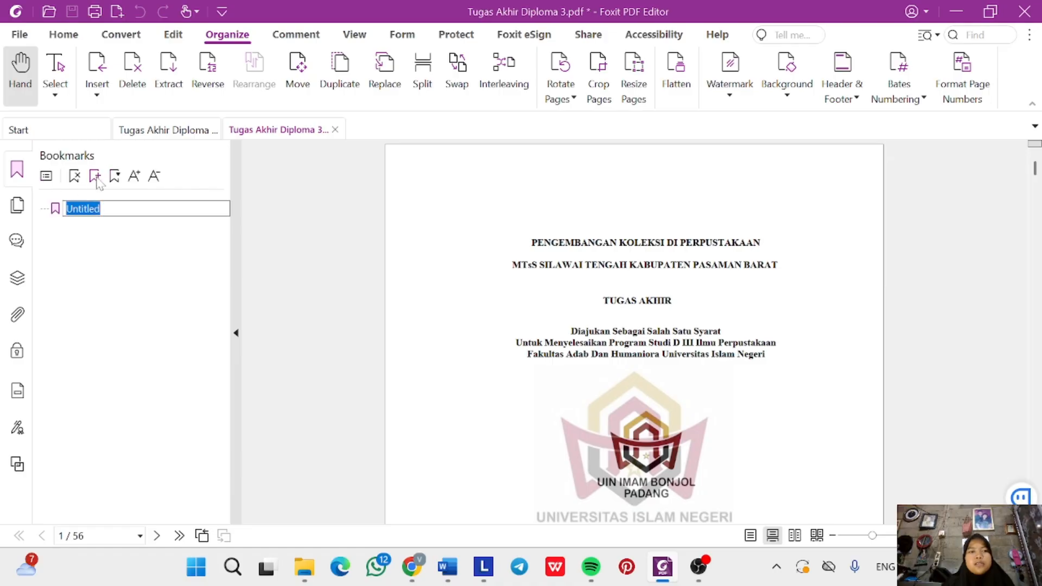
pyautogui.press('BackSpace')
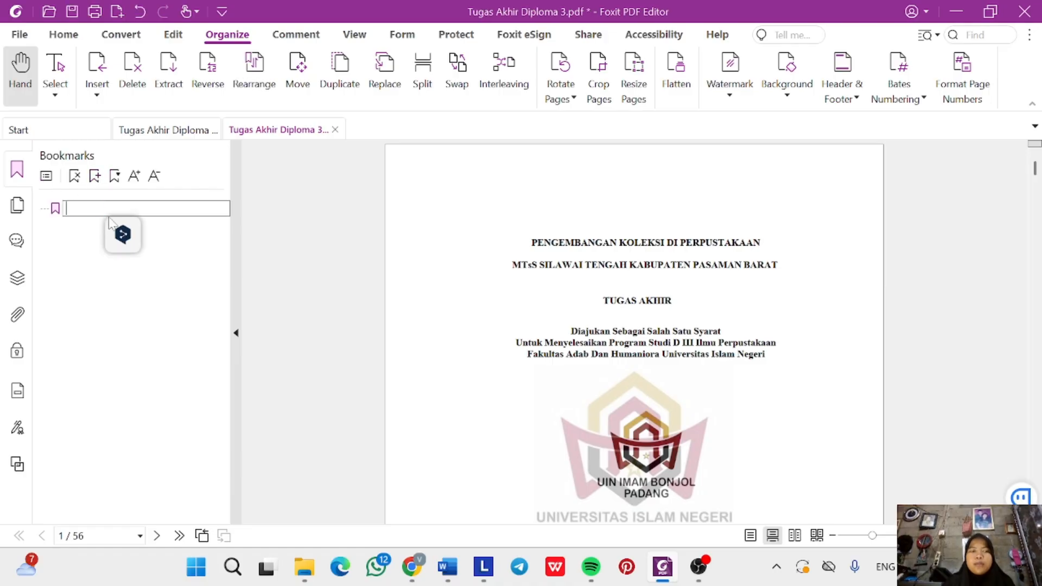
pyautogui.write('HALAMAN SAMPU')
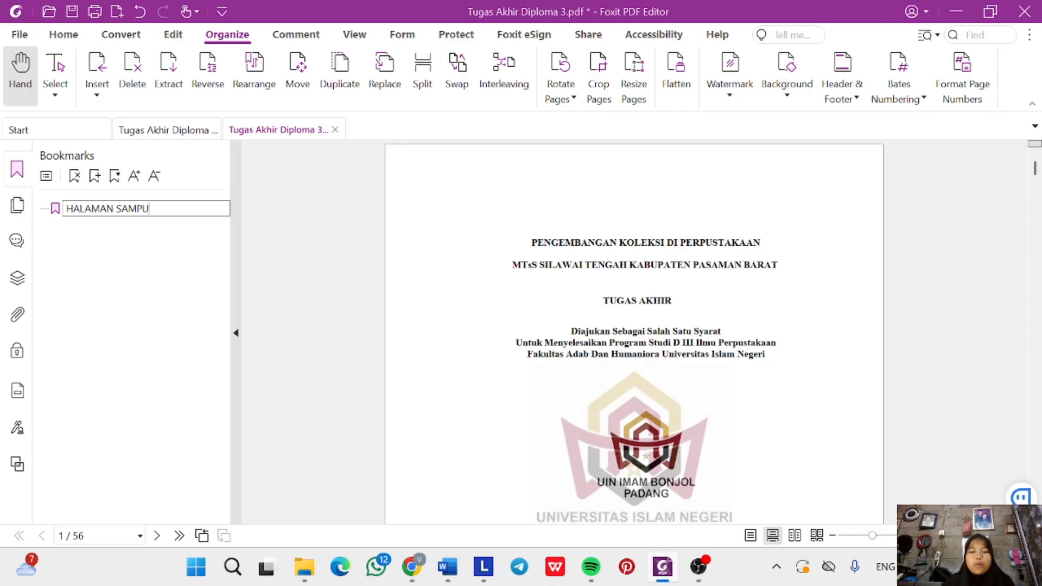
pyautogui.write('L')
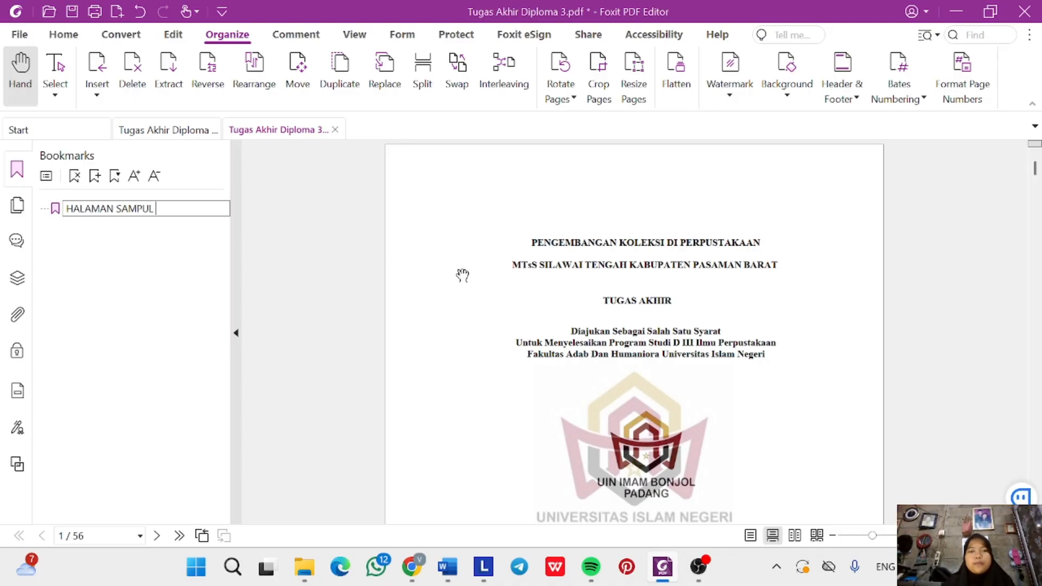
pyautogui.press('Return')
pyautogui.scroll(-15, 578, 293)
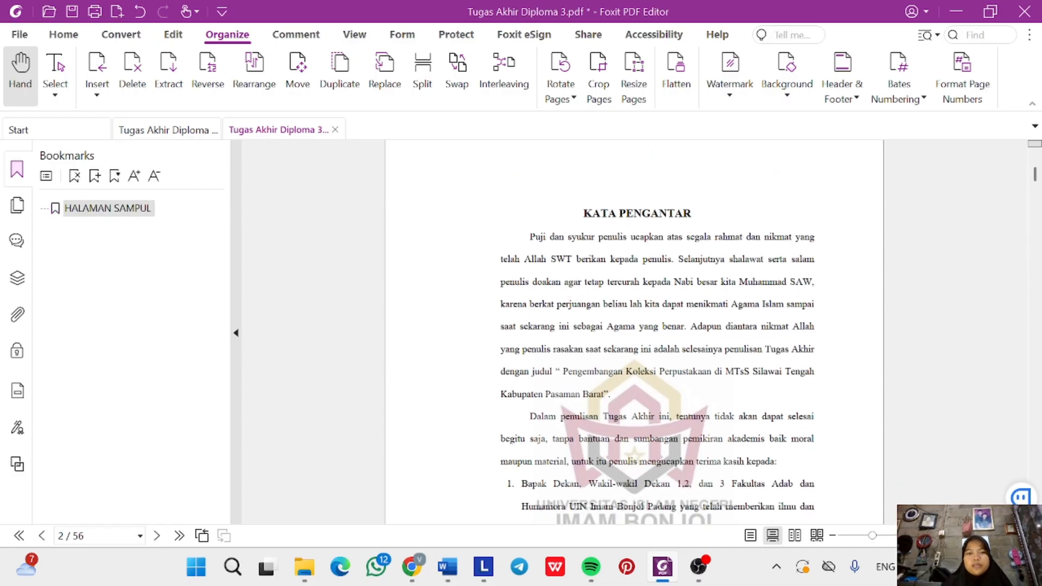
pyautogui.moveTo(581, 213); pyautogui.dragTo(693, 214)
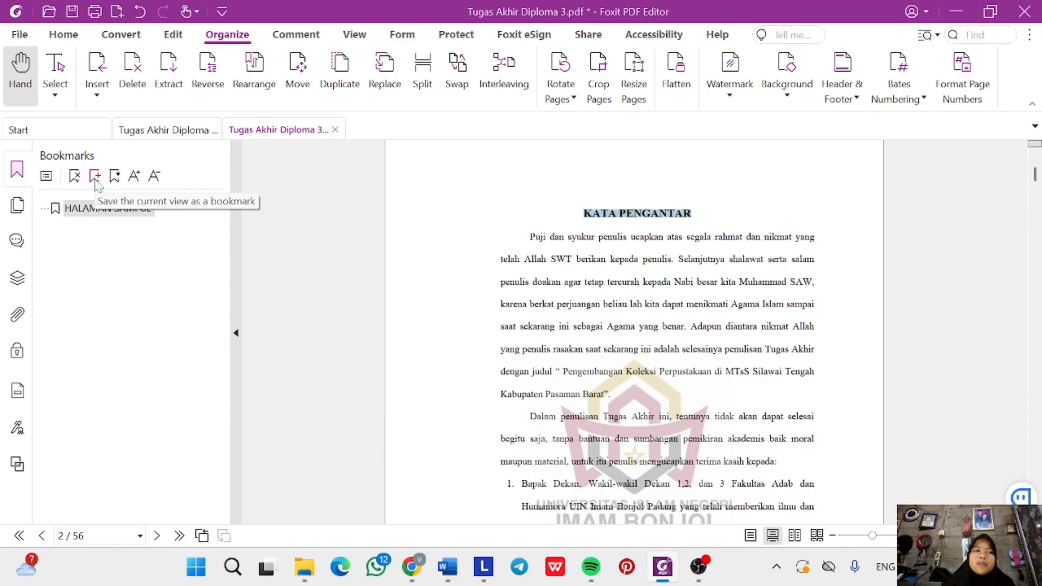
# Add the KATA PENGANTAR and ABSTRAK bookmarks from their page headings.
pyautogui.click(95, 176)
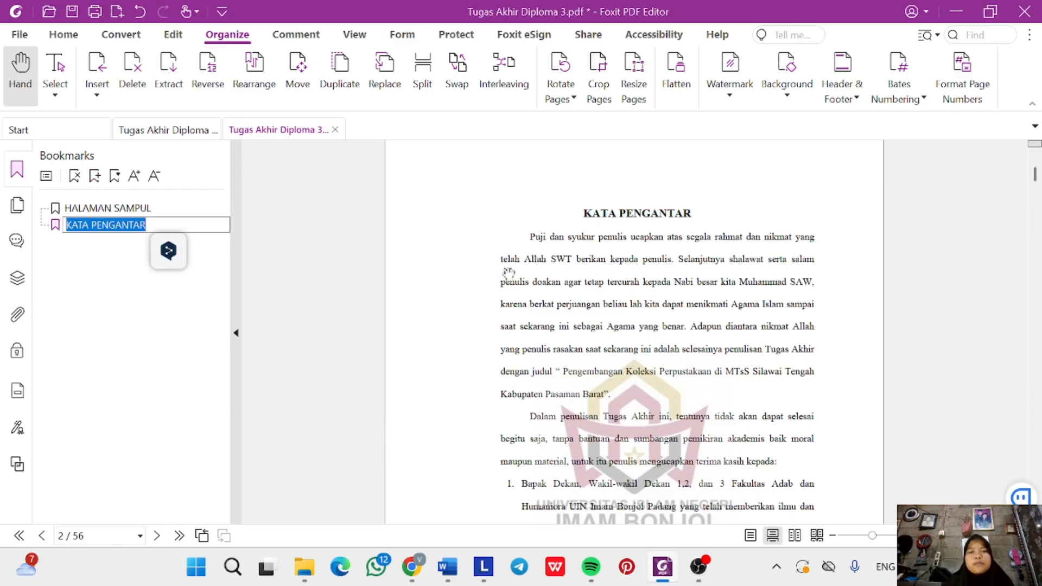
pyautogui.scroll(-15, 507, 272)
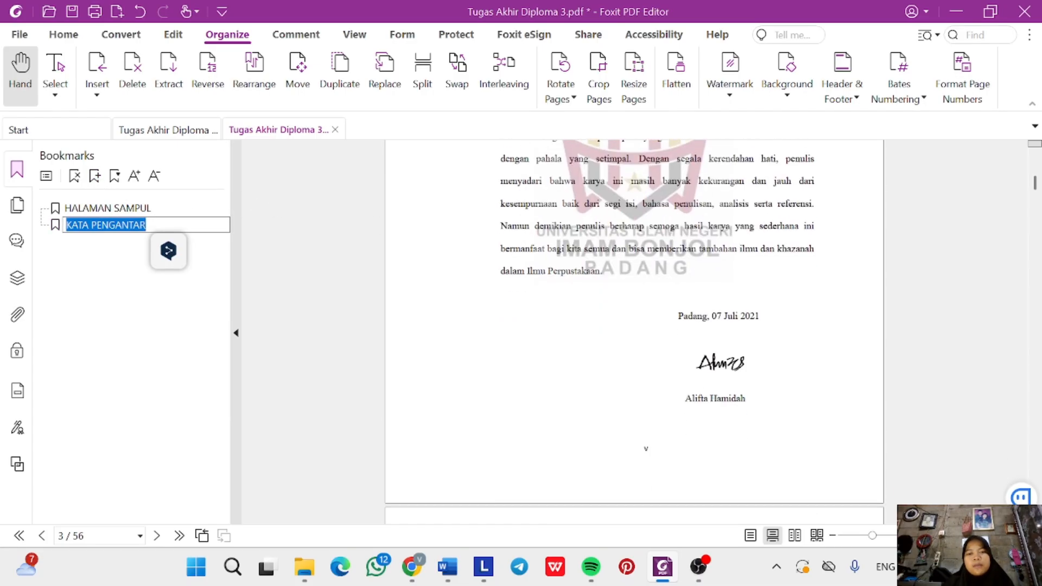
pyautogui.scroll(-6, 606, 255)
pyautogui.click(663, 258)
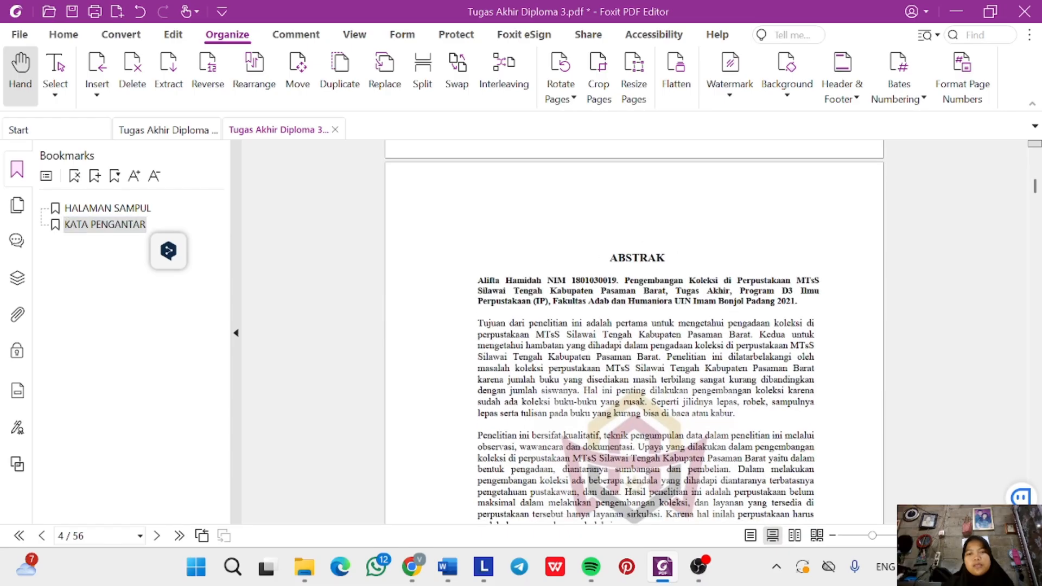
pyautogui.doubleClick(663, 258)
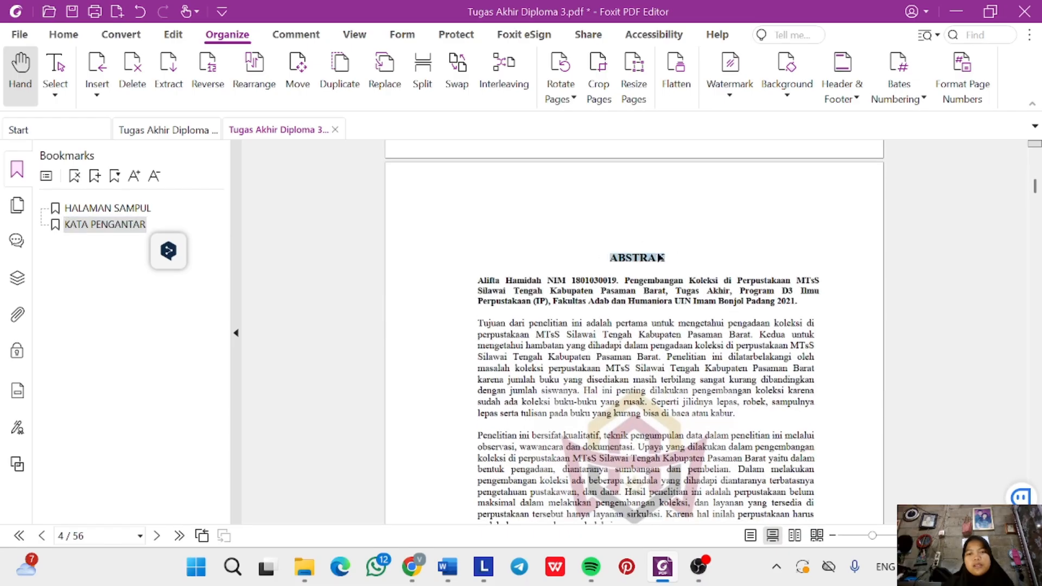
pyautogui.click(94, 177)
pyautogui.scroll(-10, 548, 280)
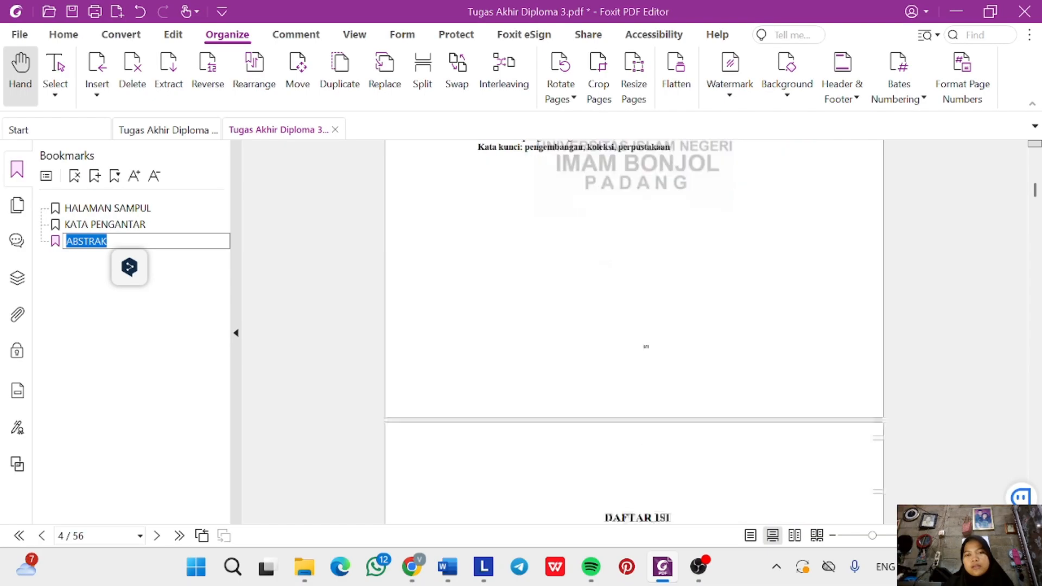
pyautogui.scroll(-1, 620, 304)
pyautogui.press('Return')
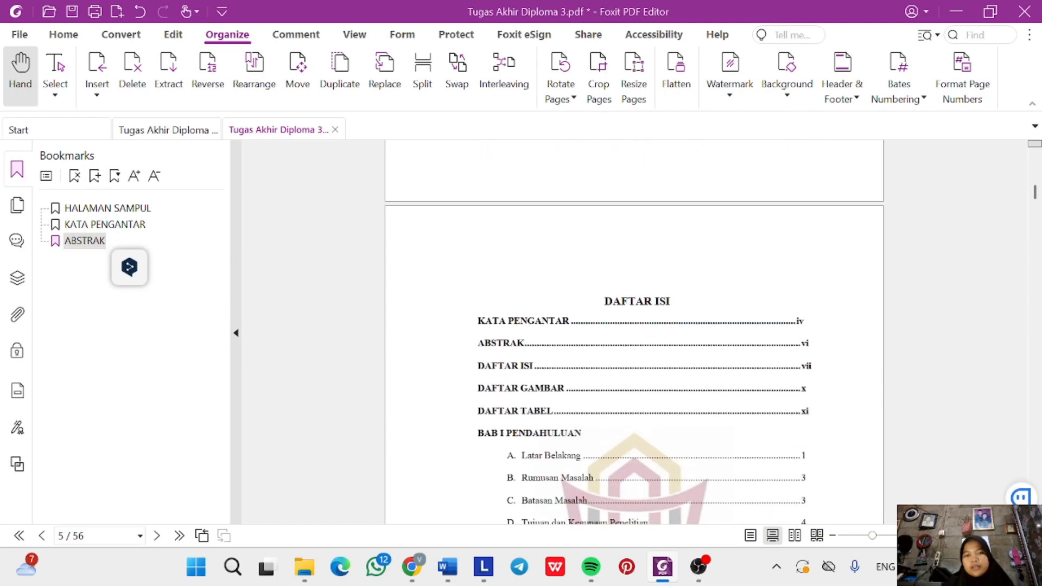
# Add the DAFTAR ISI and DAFTAR GAMBAR bookmarks from their page headings.
pyautogui.tripleClick(623, 302)
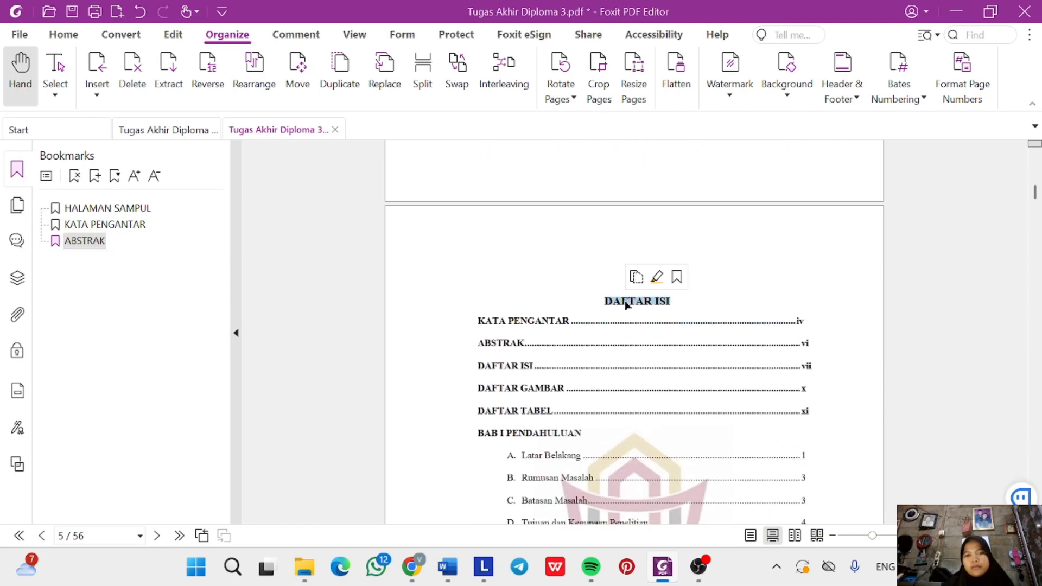
pyautogui.click(95, 177)
pyautogui.scroll(-12, 536, 318)
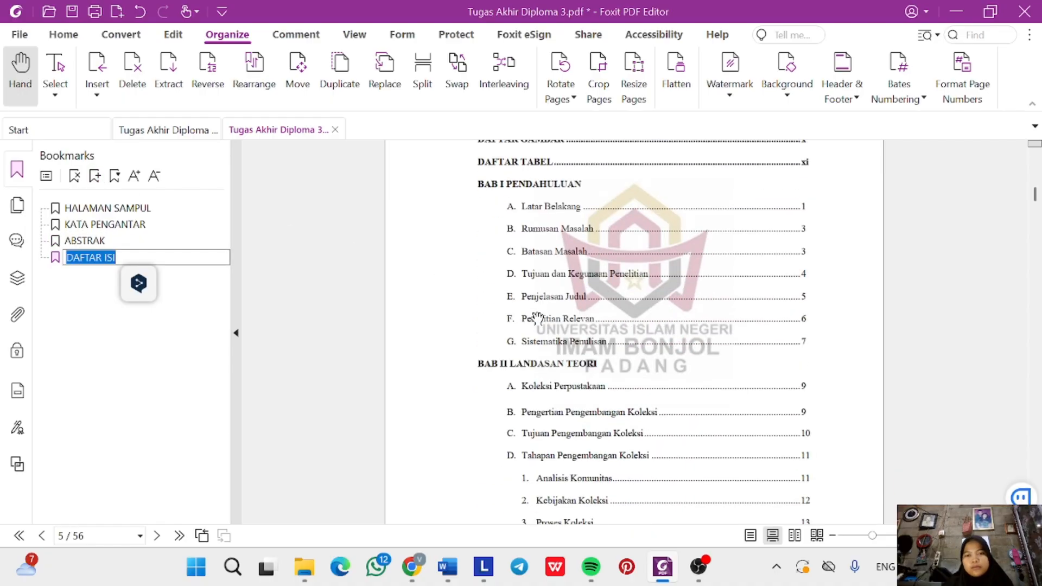
pyautogui.scroll(-15, 537, 317)
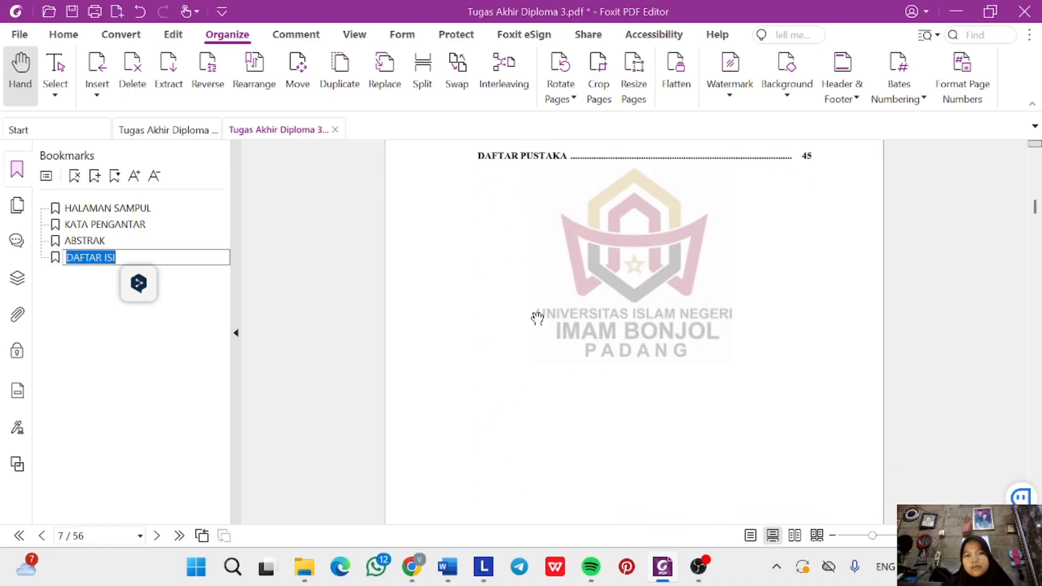
pyautogui.scroll(-2, 537, 319)
pyautogui.click(602, 316)
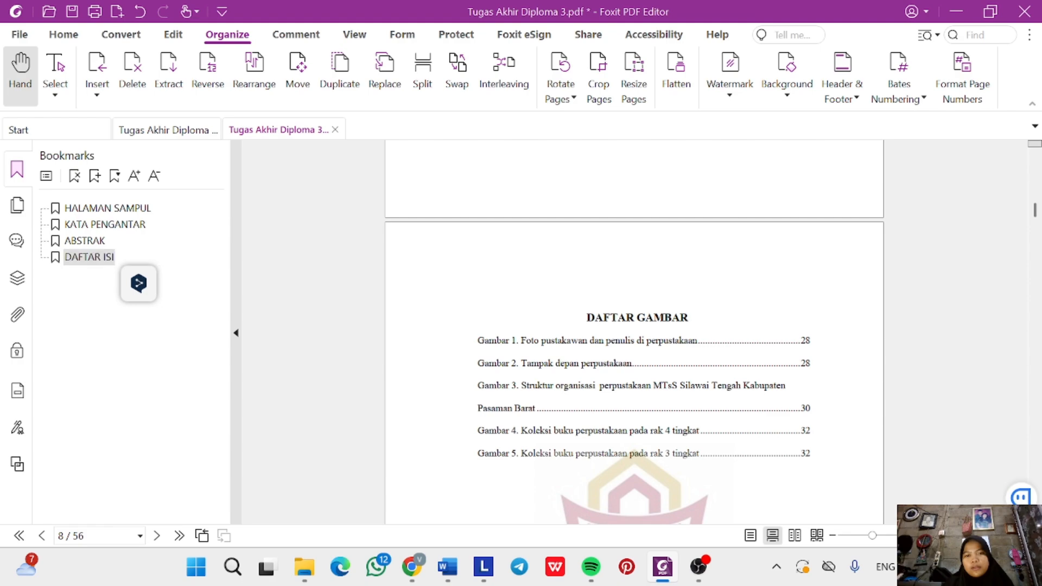
pyautogui.doubleClick(604, 314)
pyautogui.tripleClick(596, 316)
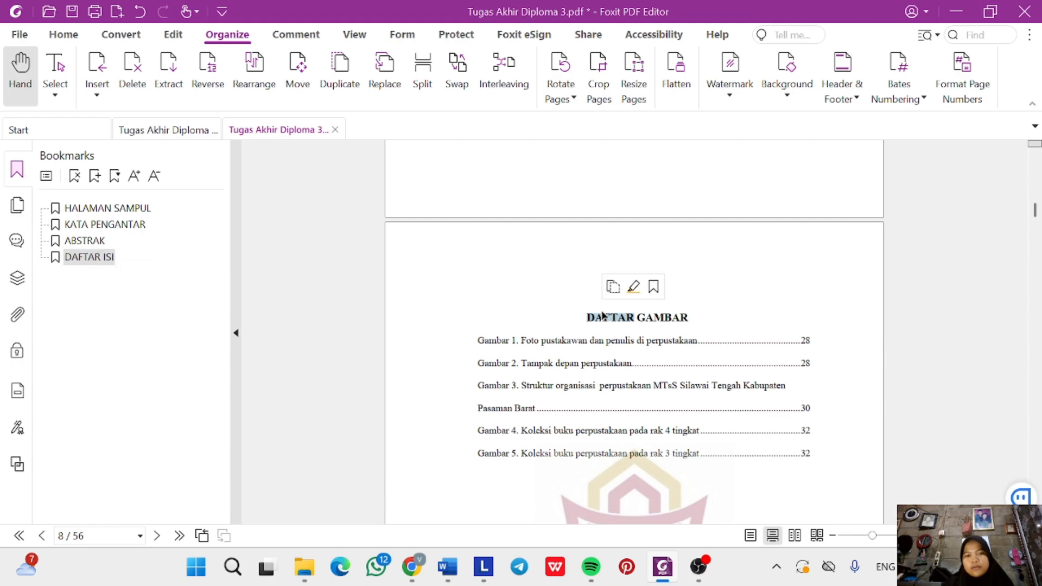
pyautogui.click(94, 176)
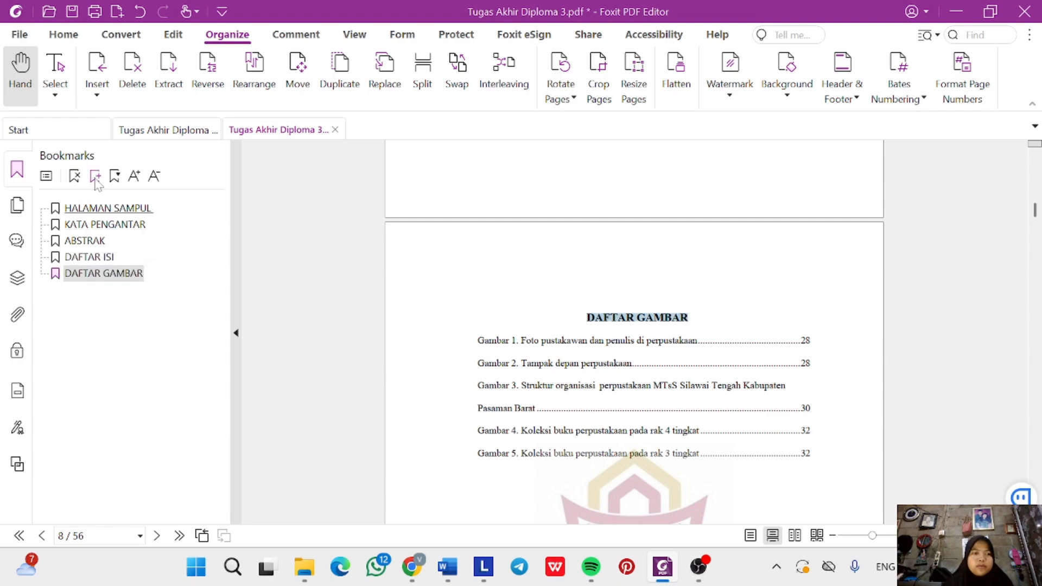
pyautogui.scroll(-10, 461, 374)
pyautogui.scroll(-3, 477, 383)
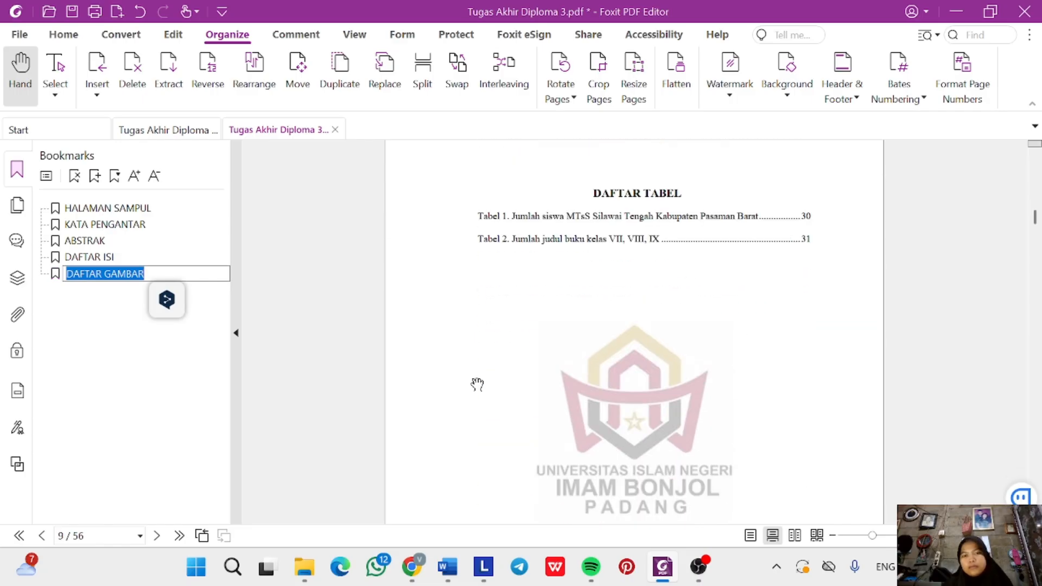
pyautogui.click(609, 199)
# Add the DAFTAR TABEL and BAB 1PENDAHULUAN bookmarks from their headings.
pyautogui.tripleClick(610, 196)
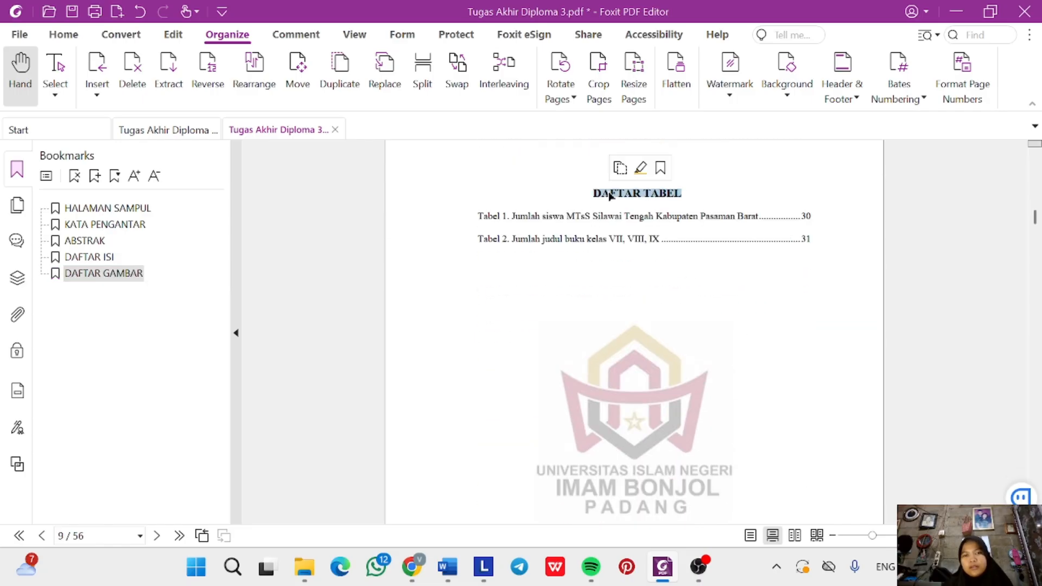
pyautogui.doubleClick(611, 196)
pyautogui.tripleClick(610, 197)
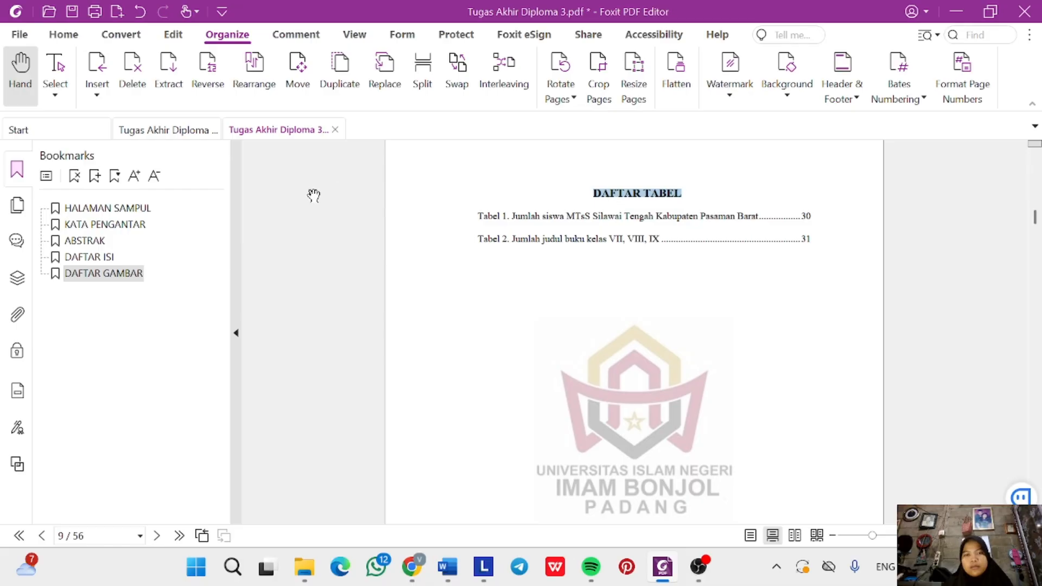
pyautogui.click(95, 175)
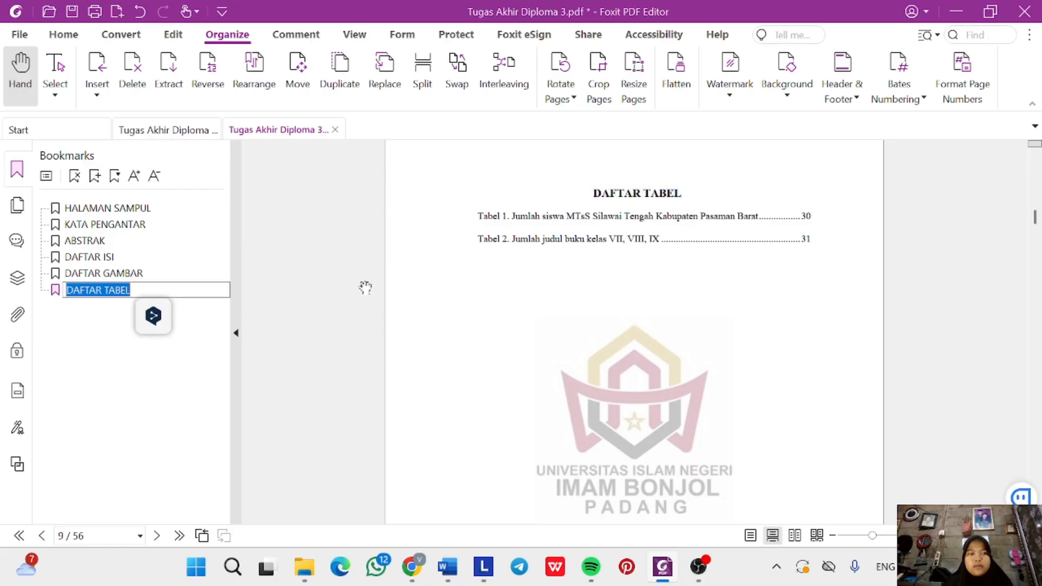
pyautogui.scroll(-5, 515, 339)
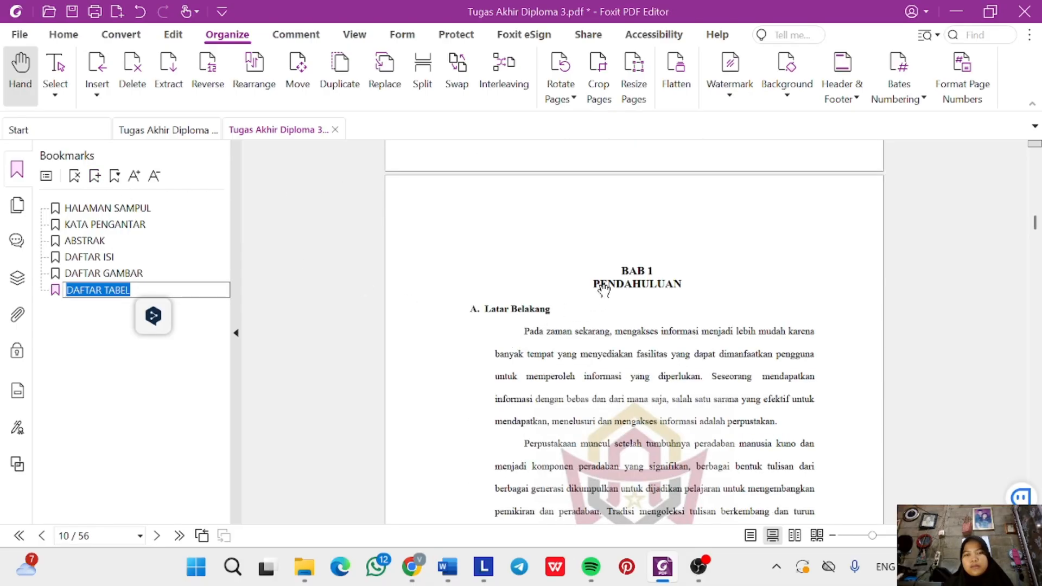
pyautogui.click(621, 267)
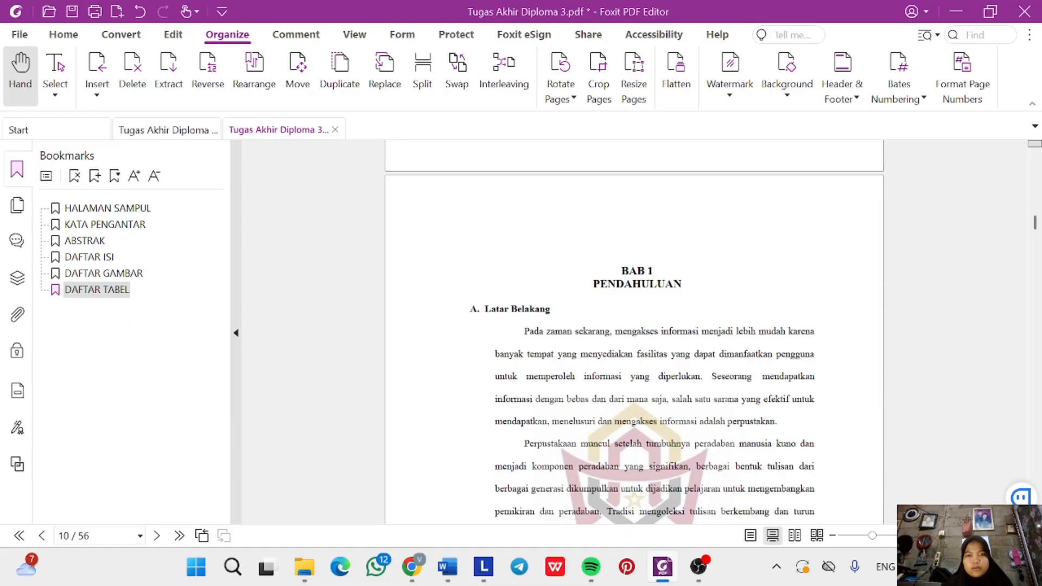
pyautogui.moveTo(633, 271); pyautogui.dragTo(682, 284)
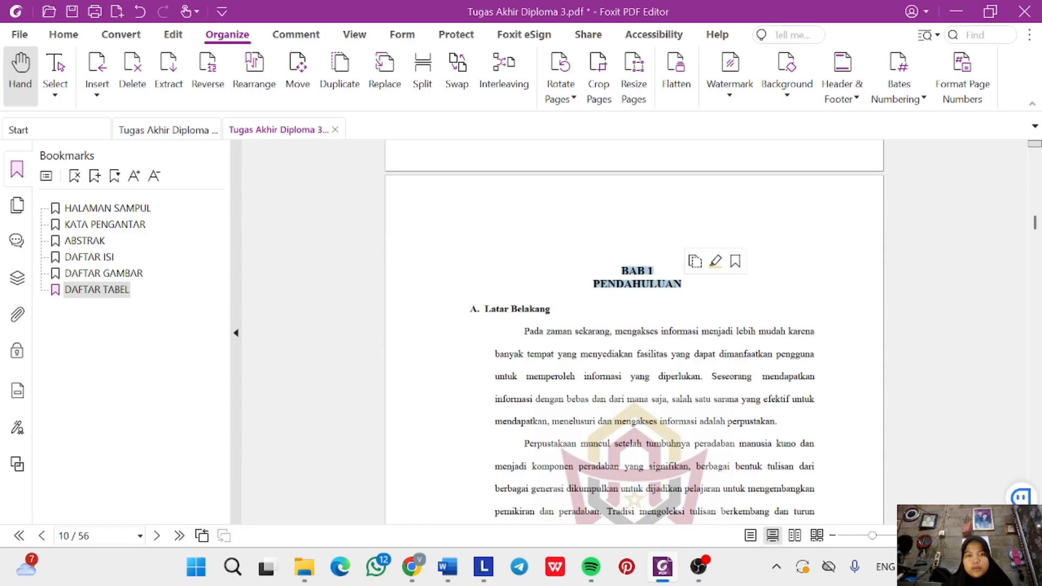
pyautogui.click(95, 176)
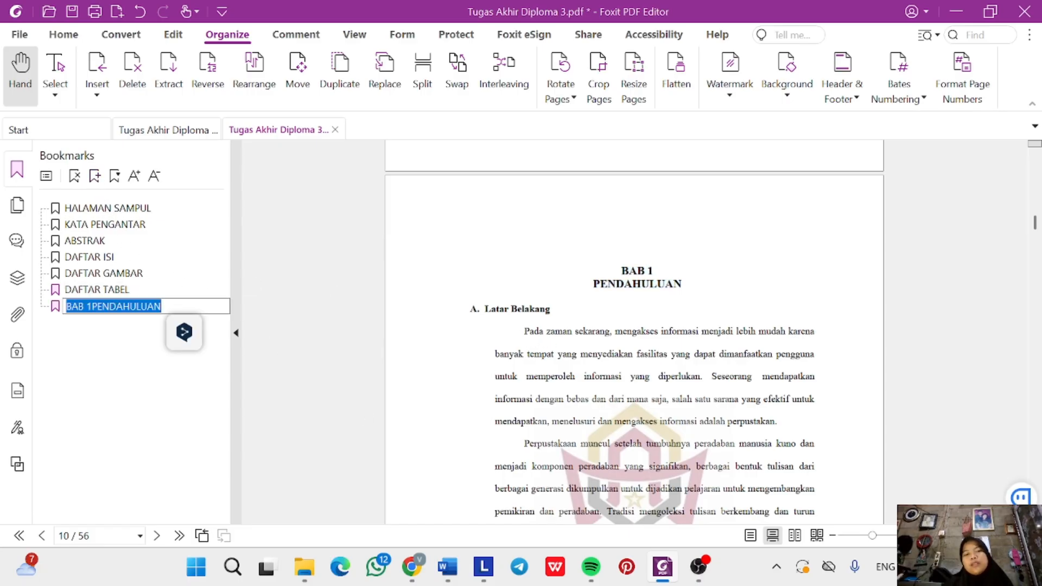
pyautogui.scroll(-1, 529, 328)
pyautogui.click(475, 254)
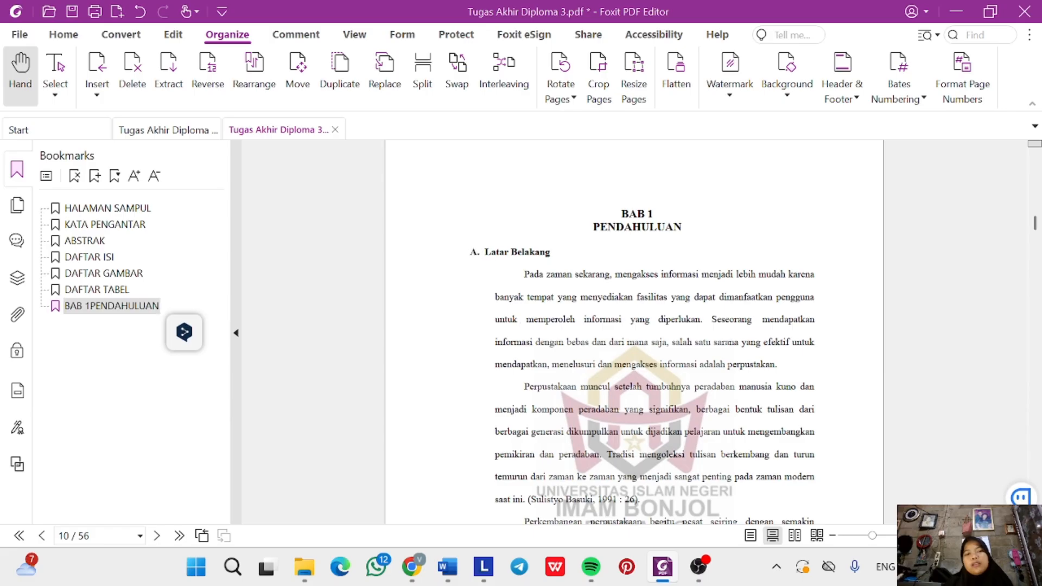
pyautogui.tripleClick(497, 252)
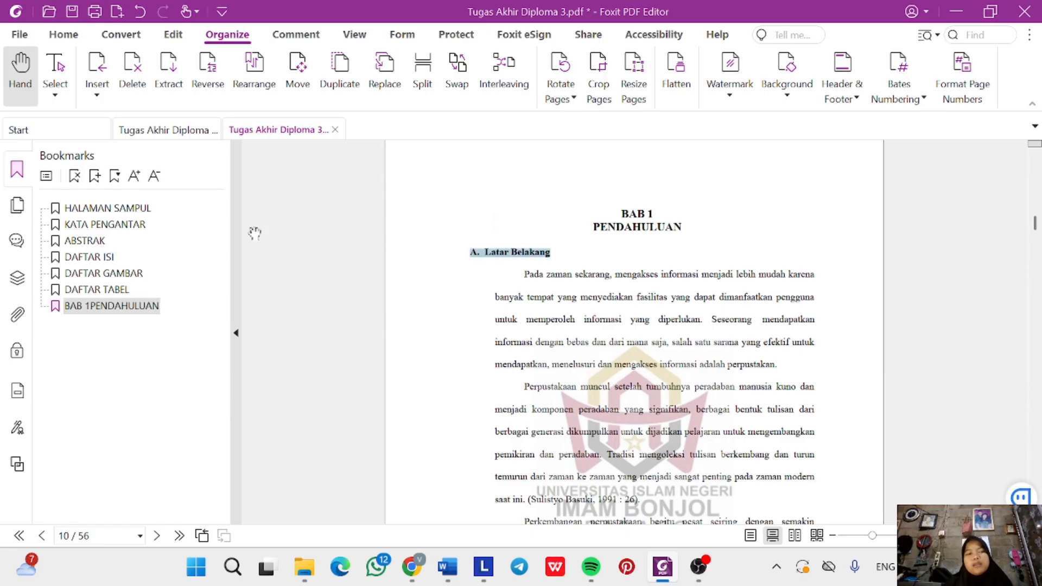
# Create an 'A. Latar Belakang' bookmark and nest it as BAB 1PENDAHULUAN's first child.
pyautogui.click(94, 175)
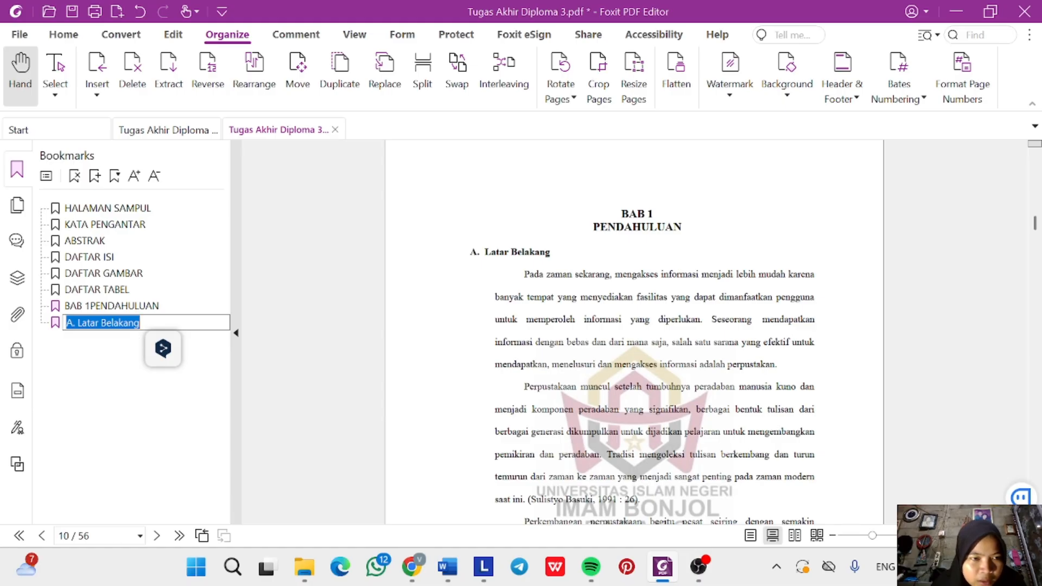
pyautogui.moveTo(142, 306); pyautogui.dragTo(146, 314)
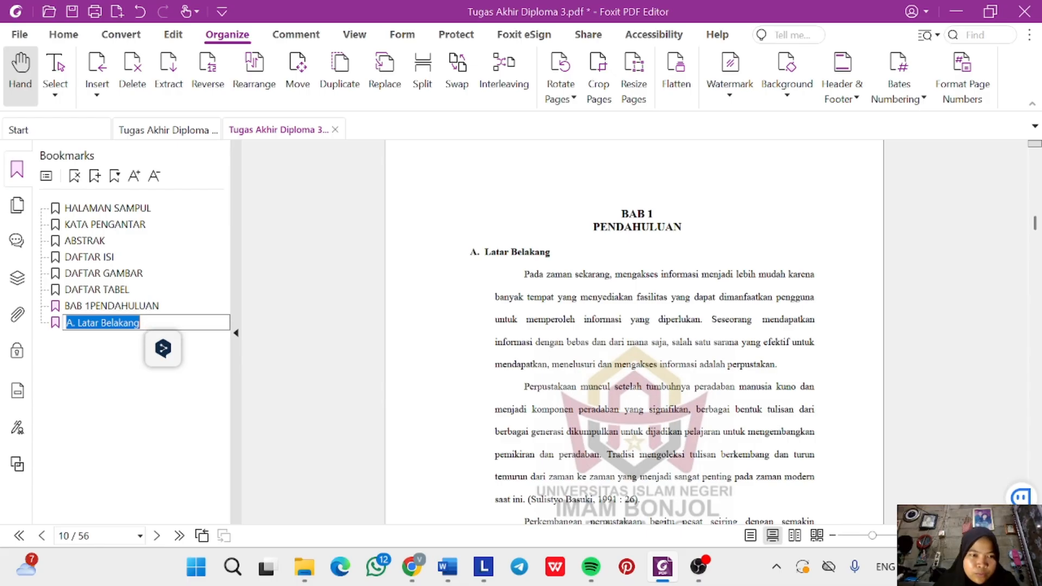
pyautogui.click(134, 323)
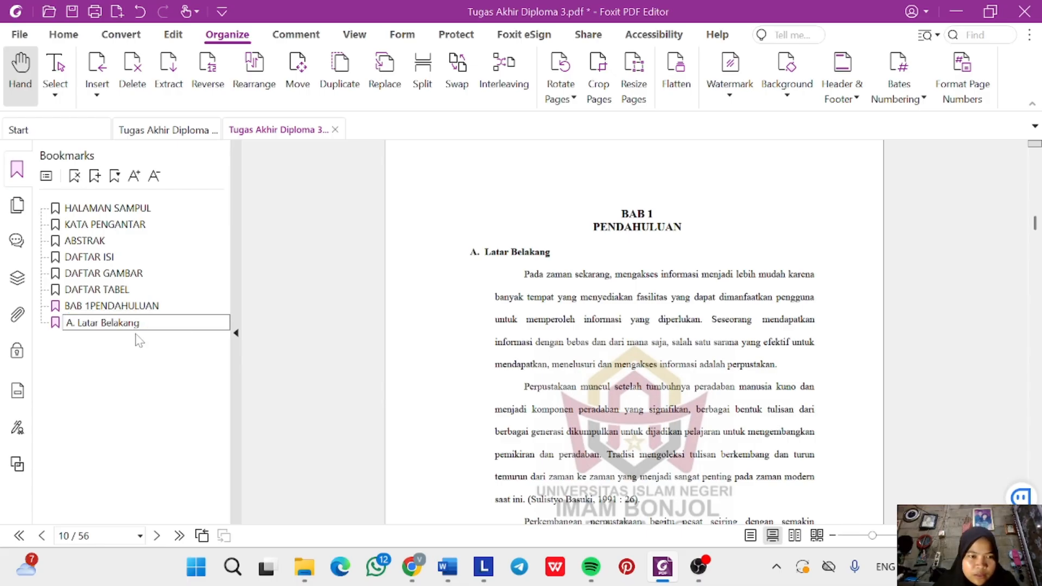
pyautogui.doubleClick(137, 324)
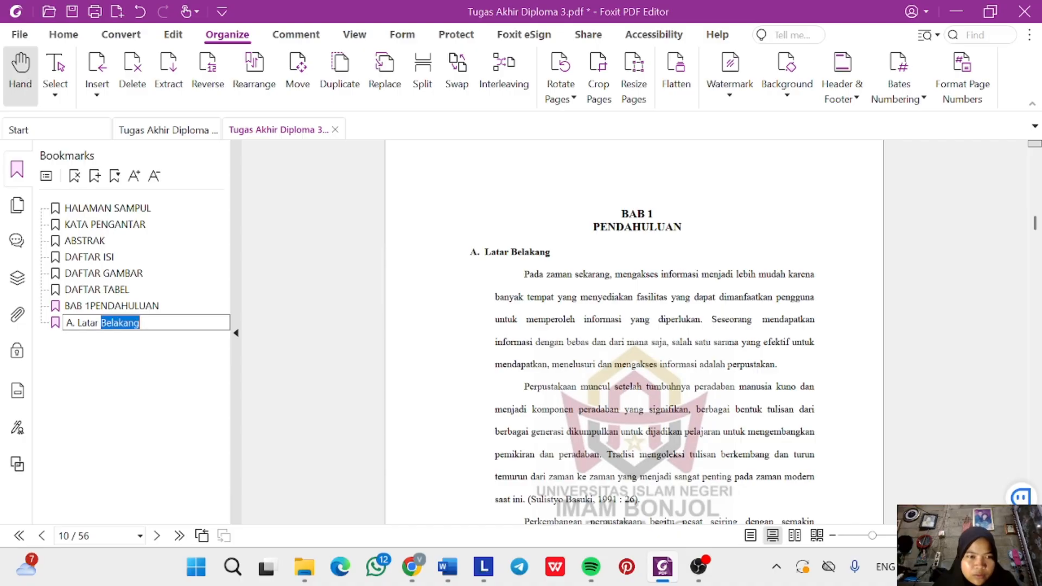
pyautogui.click(138, 324)
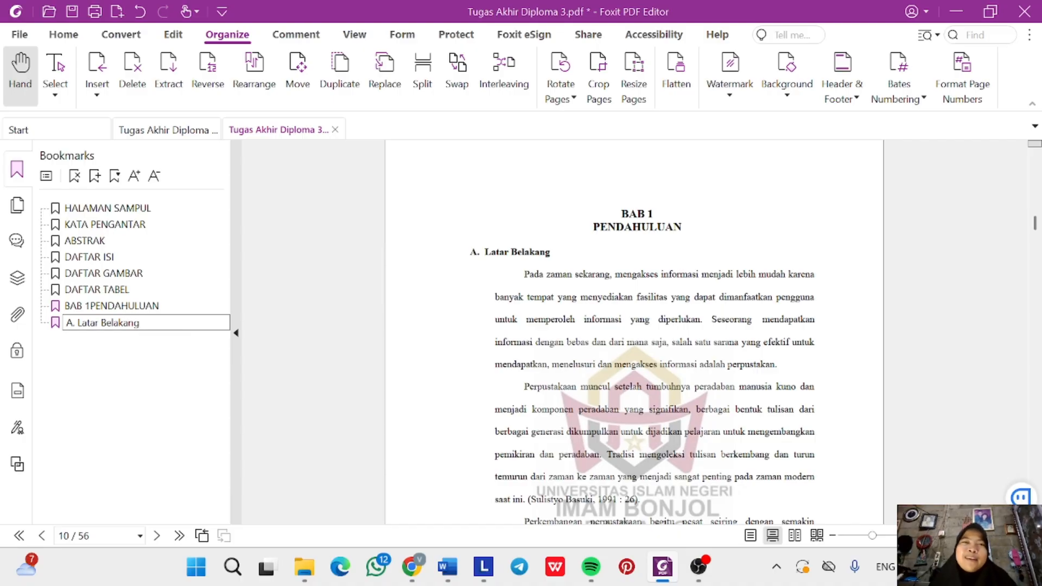
pyautogui.click(141, 346)
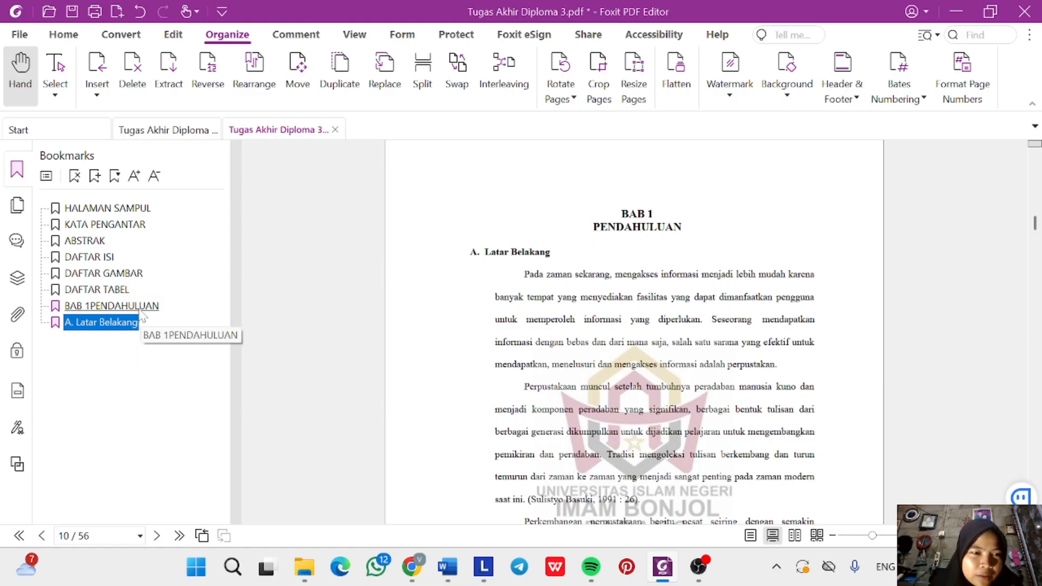
pyautogui.moveTo(137, 328); pyautogui.dragTo(136, 321)
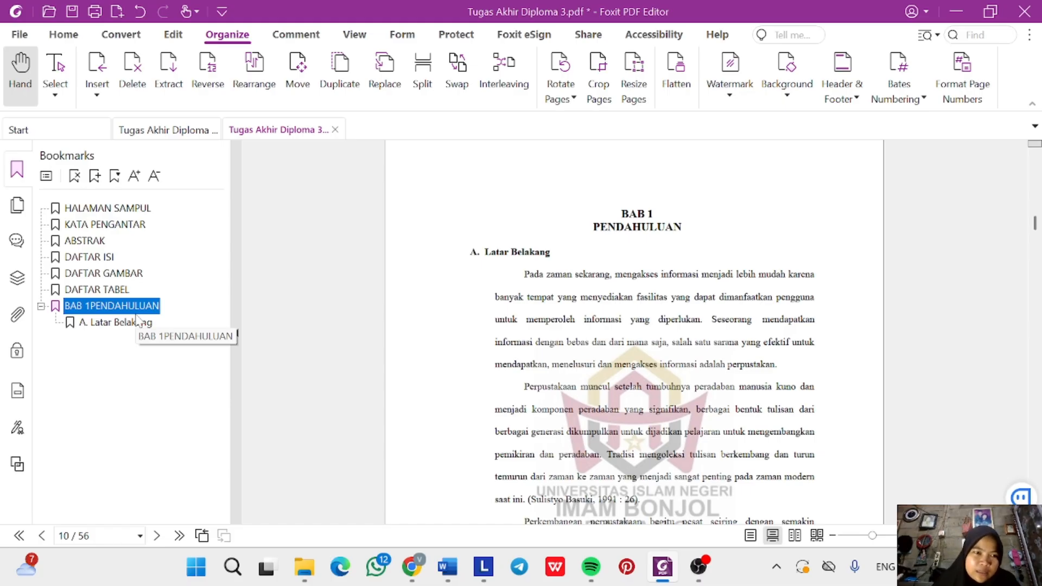
pyautogui.click(138, 322)
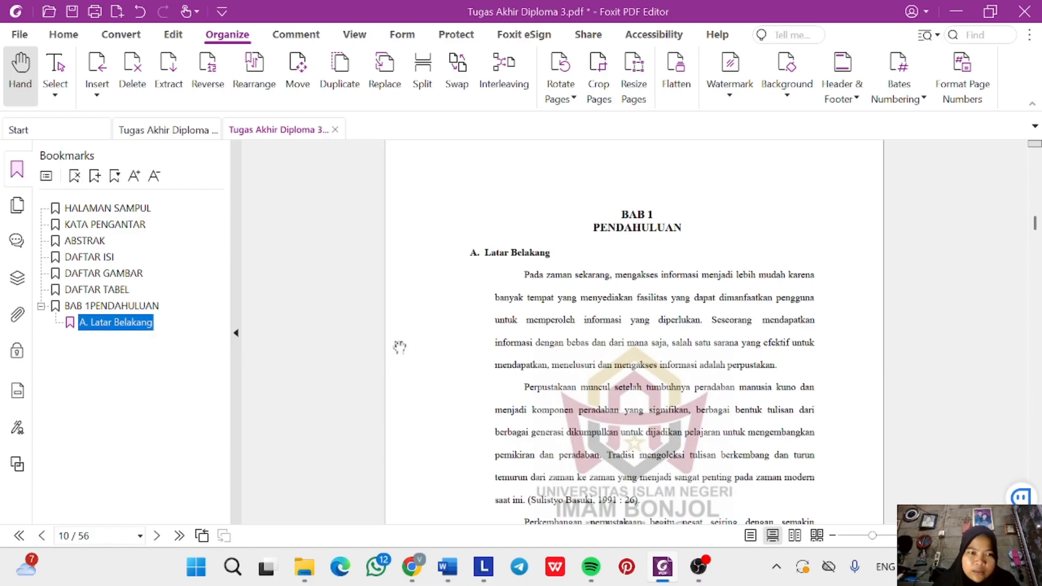
# Add a 'B. Rumusan Masalah' bookmark from its heading.
pyautogui.scroll(-15, 520, 368)
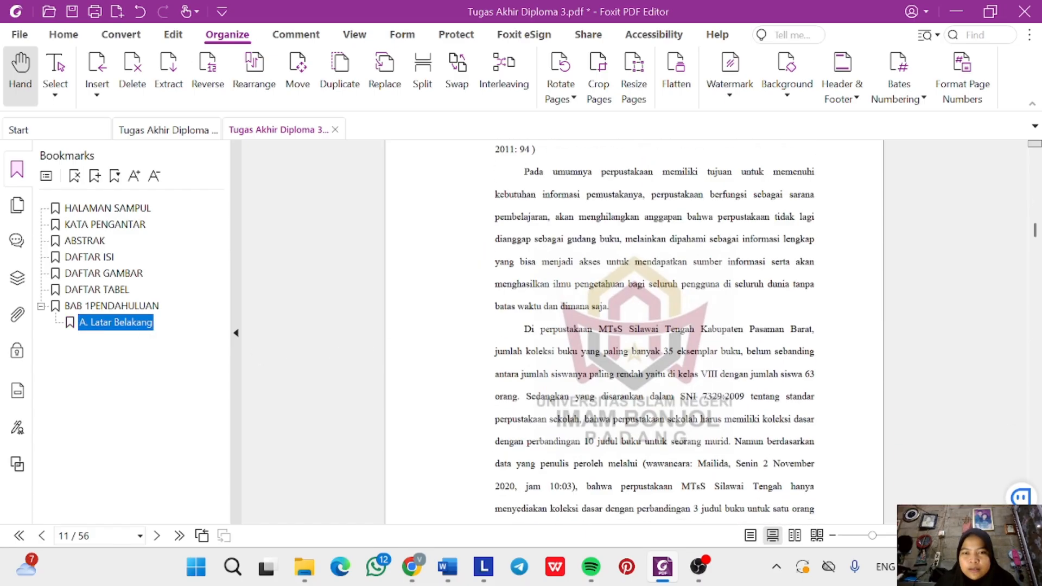
pyautogui.scroll(-10, 633, 331)
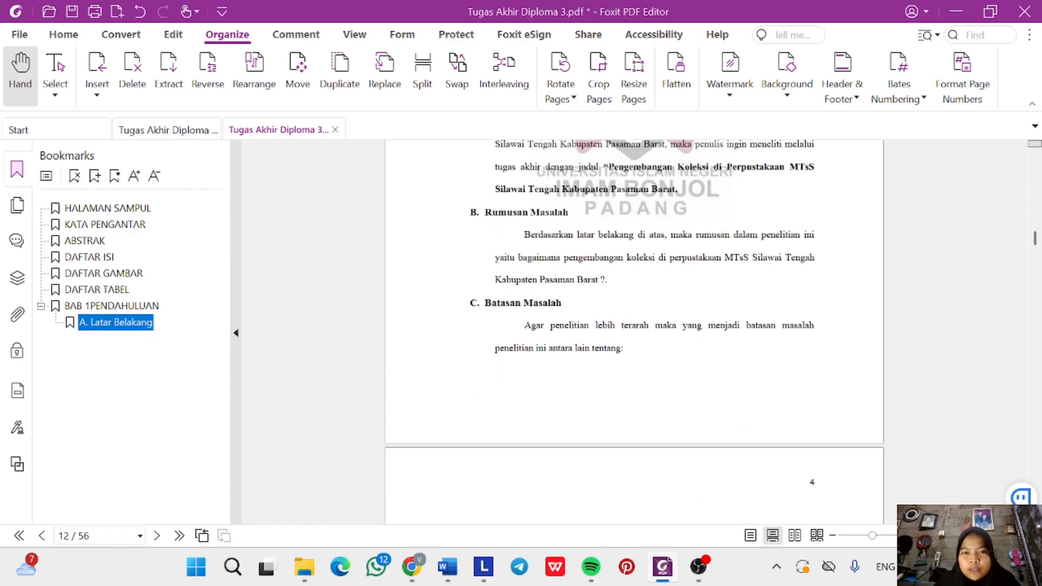
pyautogui.tripleClick(508, 214)
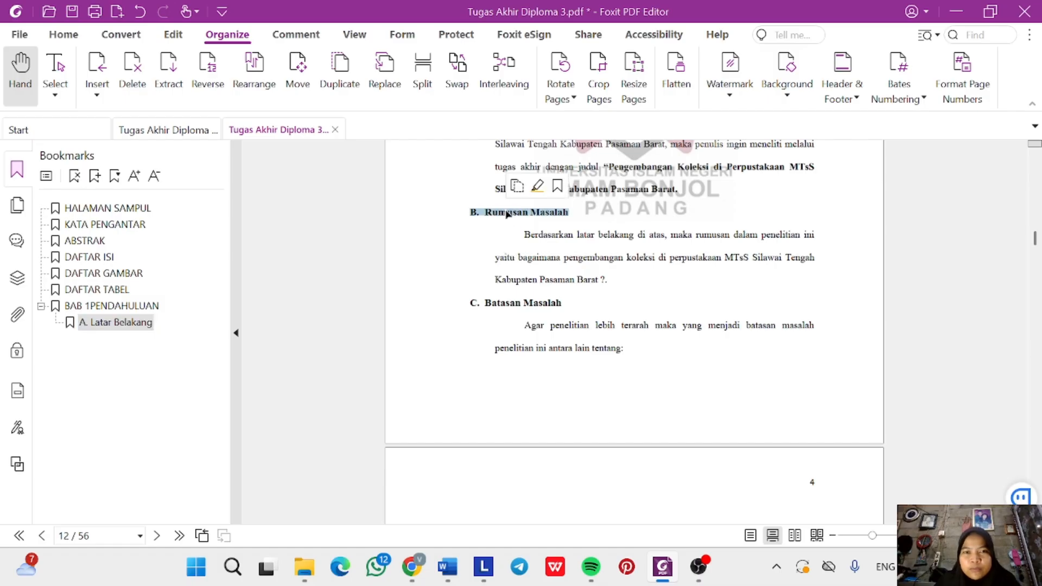
pyautogui.click(95, 177)
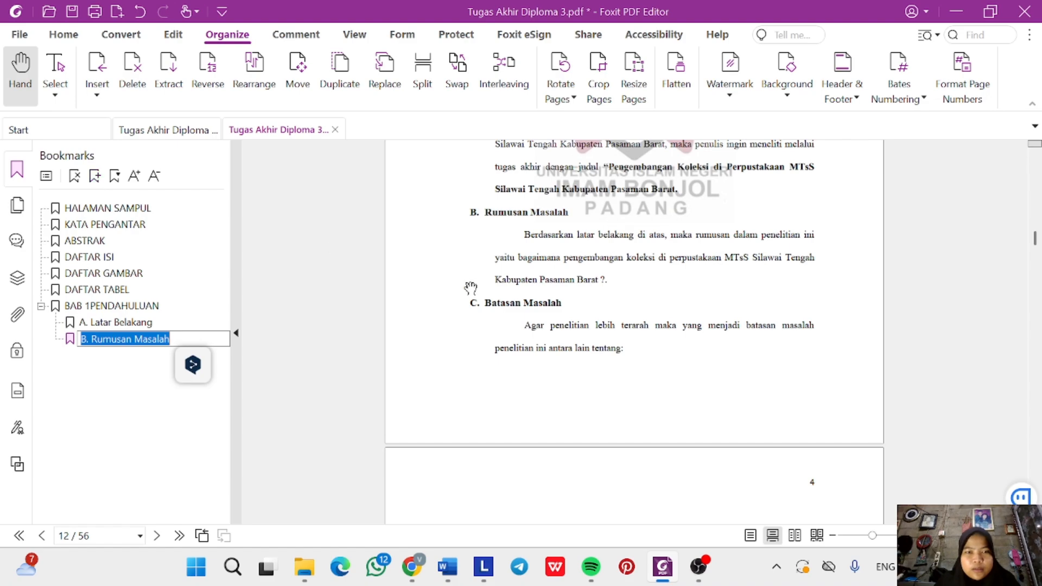
pyautogui.scroll(-1, 560, 293)
pyautogui.click(519, 253)
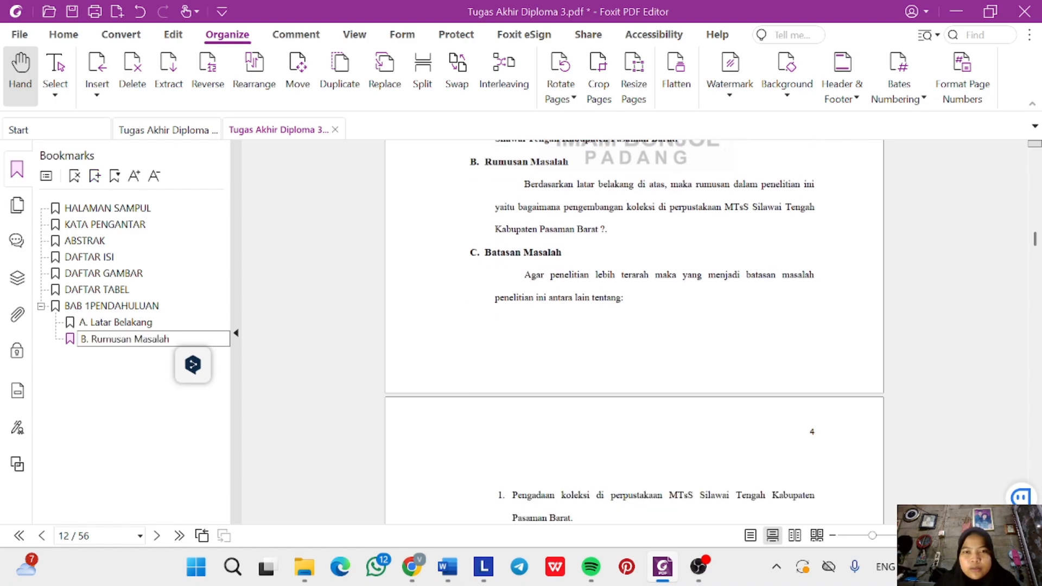
# Add a 'C. Batasan Masalah' bookmark, deleting a mistaken first attempt.
pyautogui.tripleClick(512, 252)
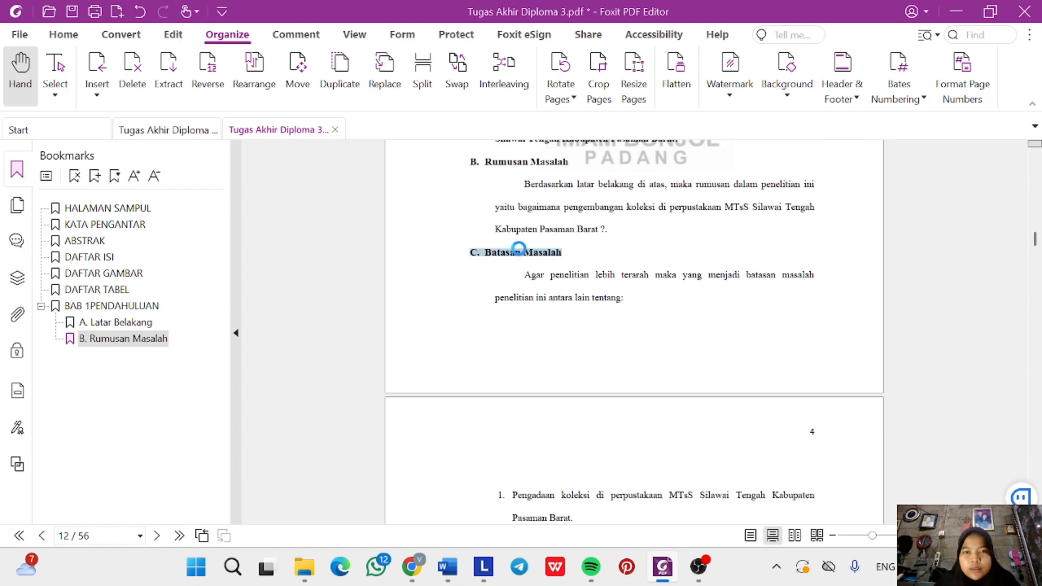
pyautogui.click(95, 177)
pyautogui.click(529, 319)
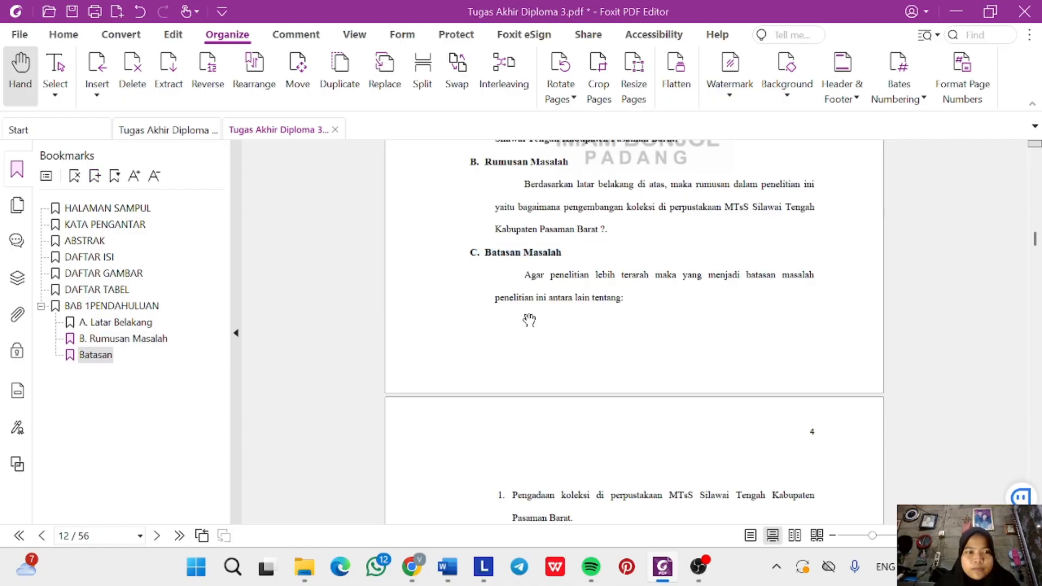
pyautogui.click(130, 359)
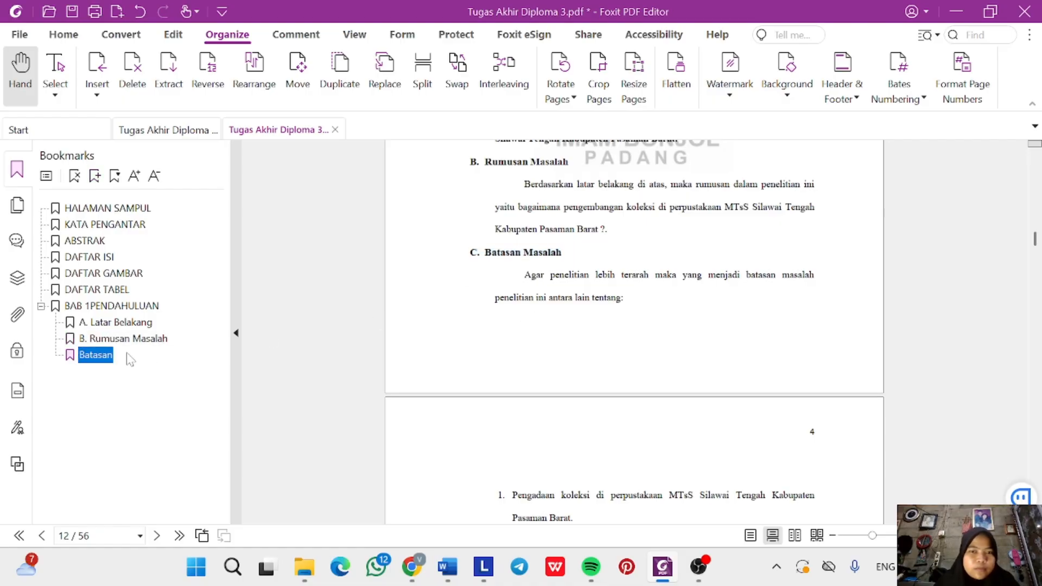
pyautogui.click(75, 176)
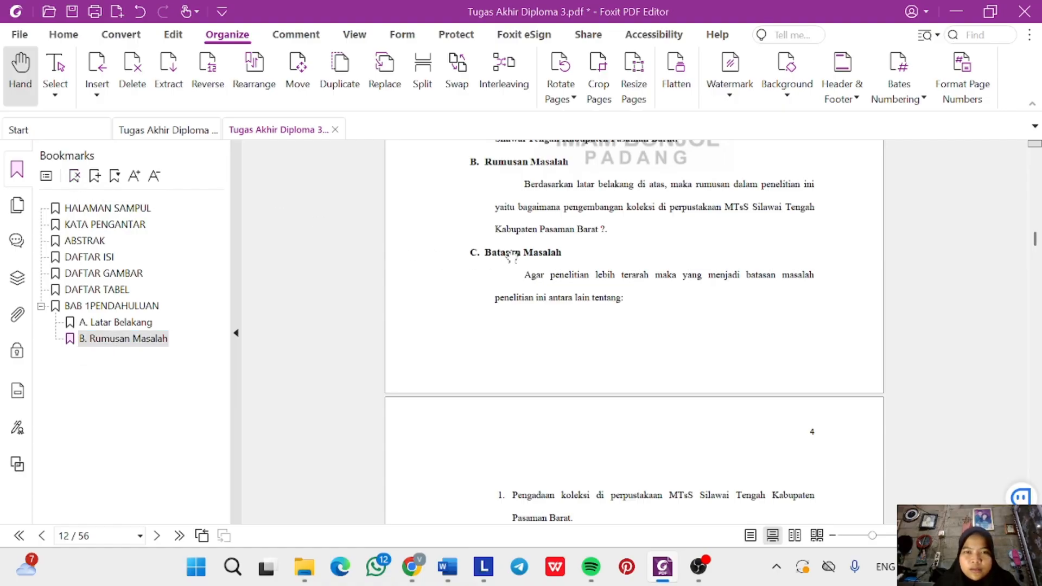
pyautogui.tripleClick(513, 253)
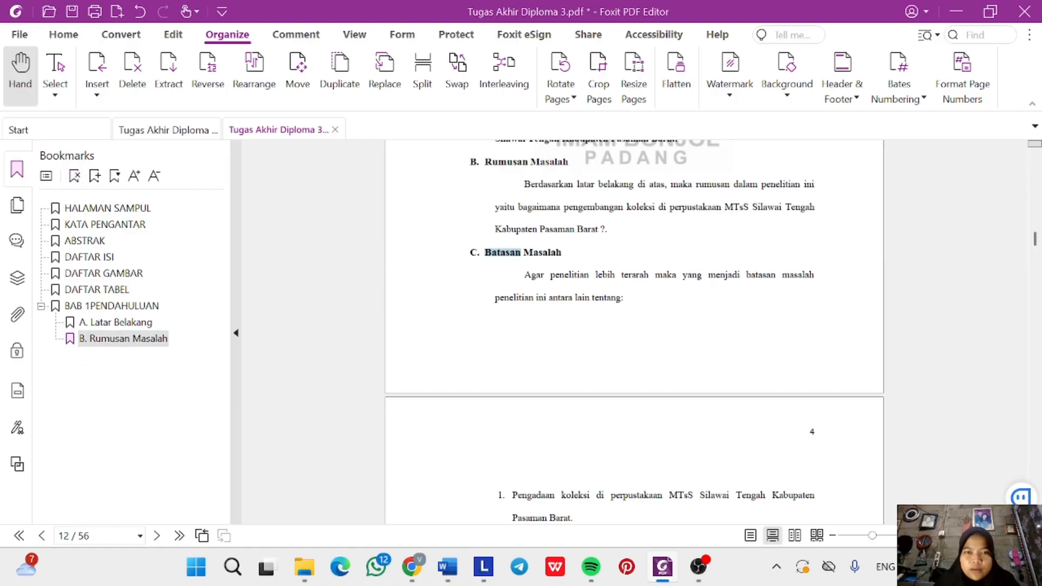
pyautogui.click(95, 176)
# Add bookmarks for 'D. Tujuan dan Kegunaan Penelitian' and 'E. Penjelasan Judul'.
pyautogui.scroll(-7, 462, 312)
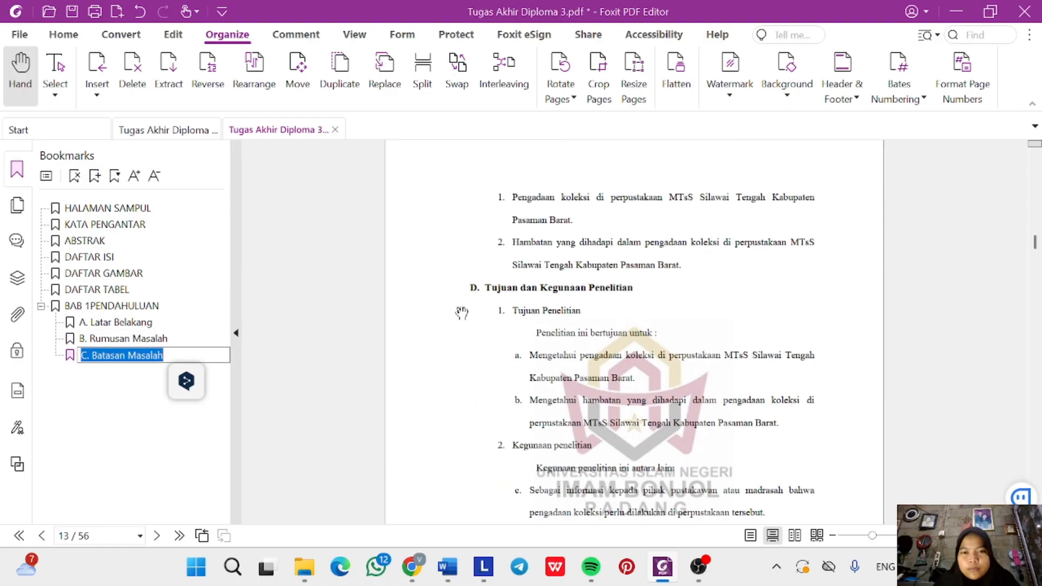
pyautogui.tripleClick(524, 223)
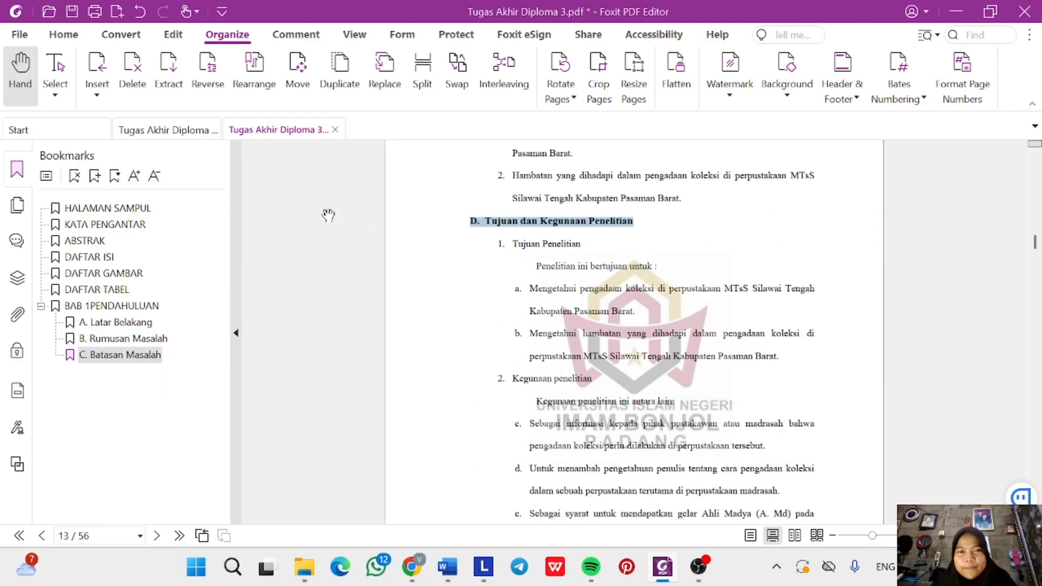
pyautogui.click(95, 177)
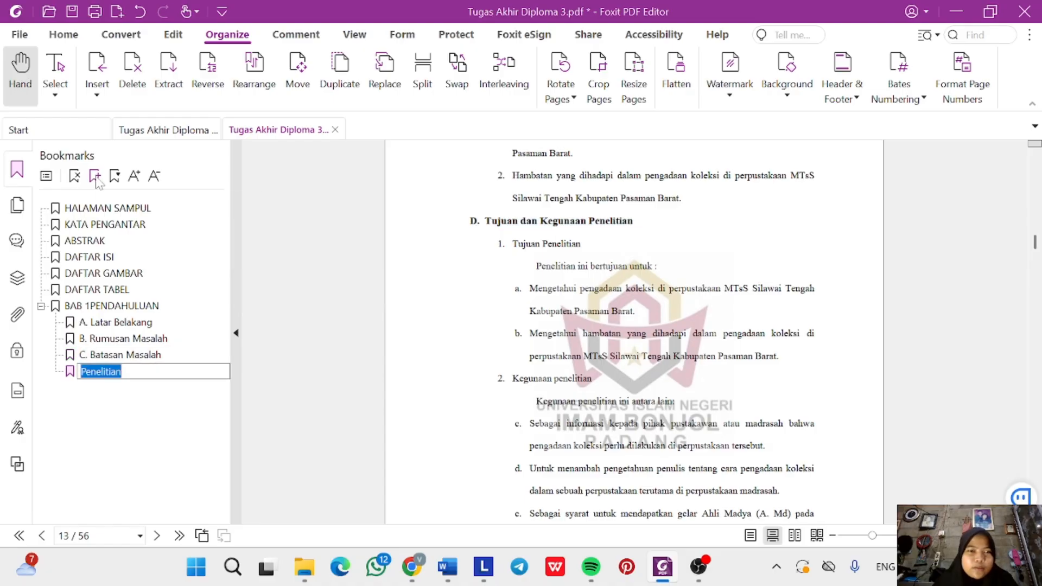
pyautogui.click(460, 310)
pyautogui.scroll(-10, 460, 310)
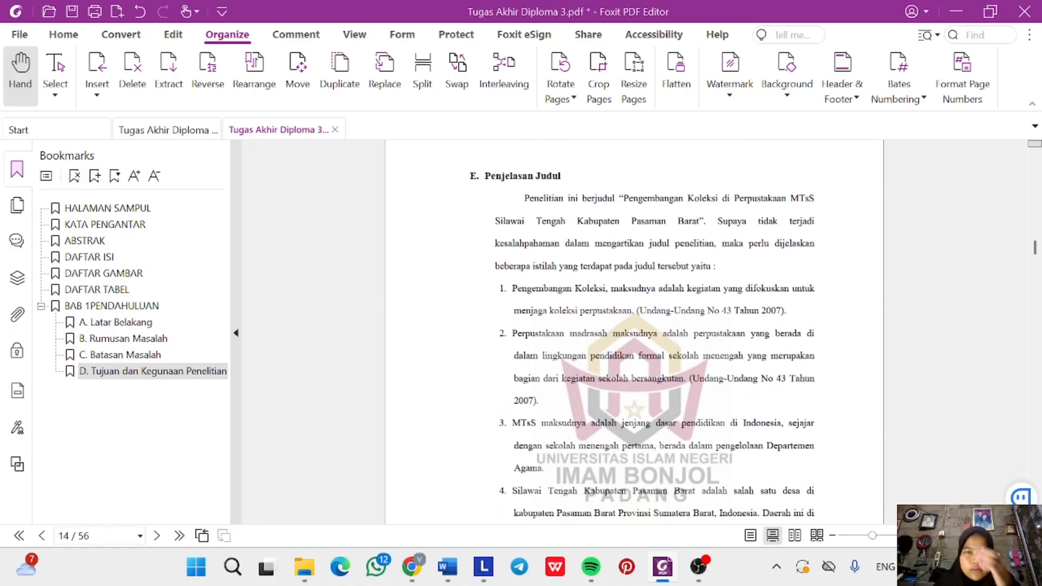
pyautogui.scroll(-4, 505, 358)
pyautogui.scroll(8, 505, 358)
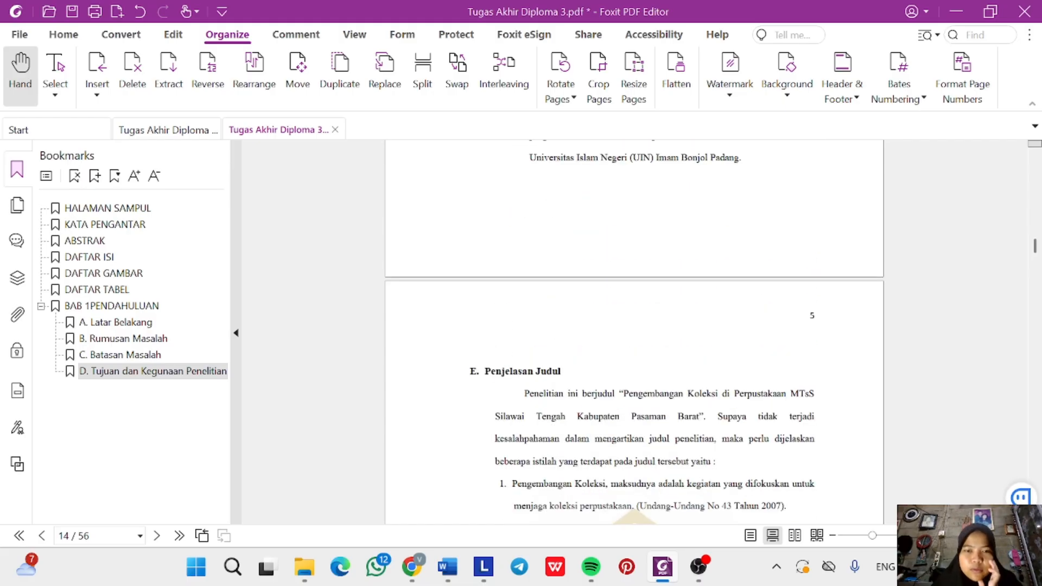
pyautogui.moveTo(470, 371); pyautogui.dragTo(560, 371)
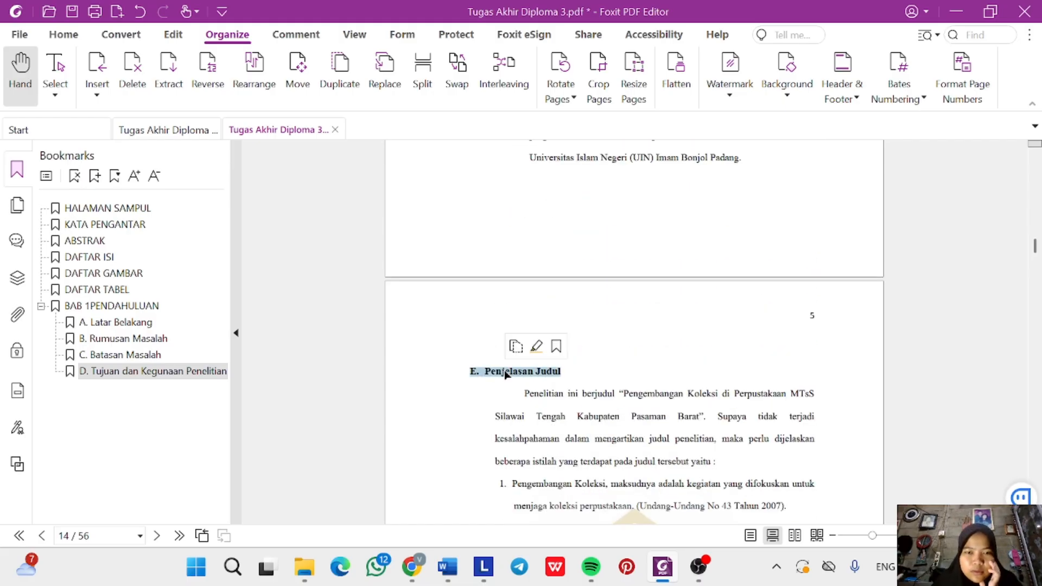
pyautogui.click(94, 175)
# Add bookmarks for 'F. Penelitian Relevan' and 'G. Sistematika Penulisan'.
pyautogui.scroll(-10, 505, 320)
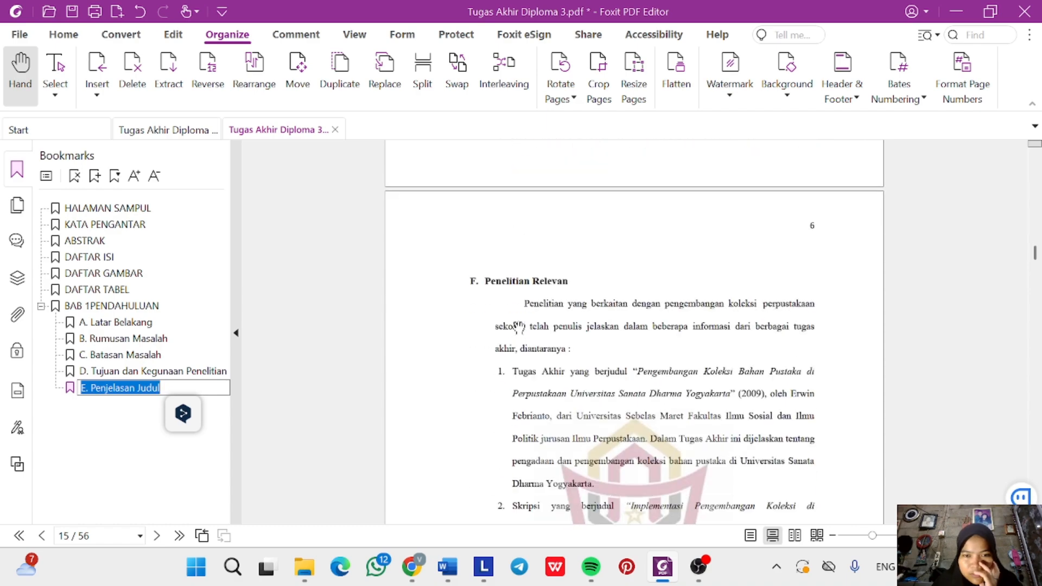
pyautogui.scroll(-1, 518, 325)
pyautogui.tripleClick(507, 229)
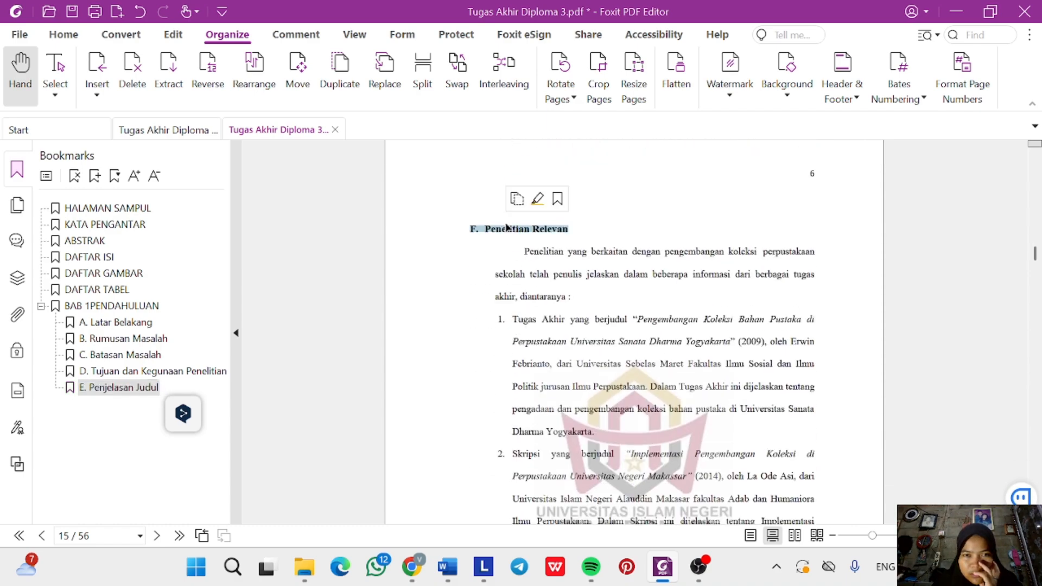
pyautogui.click(94, 176)
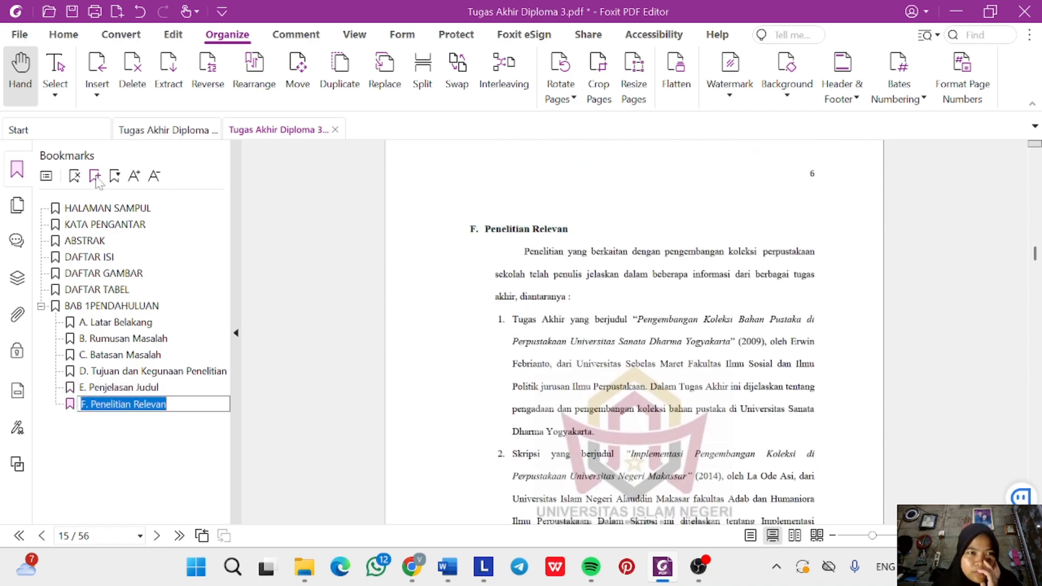
pyautogui.scroll(-12, 523, 358)
pyautogui.scroll(-1, 524, 358)
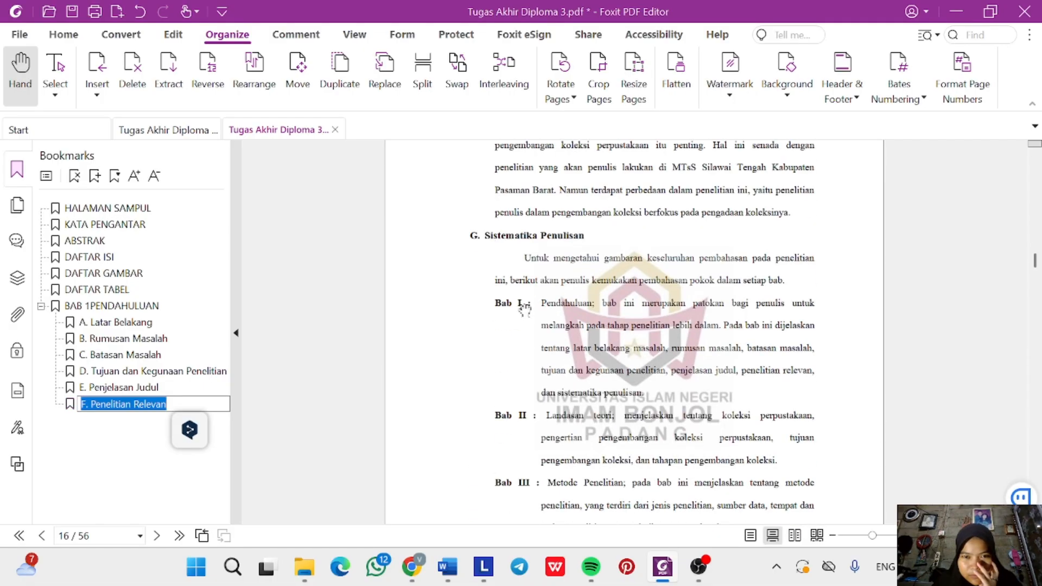
pyautogui.tripleClick(520, 235)
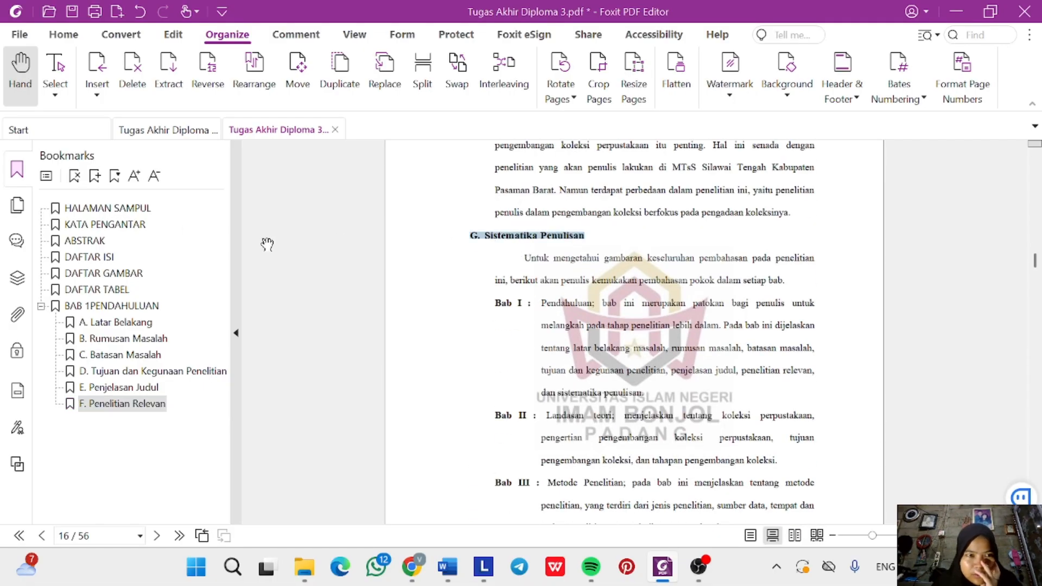
pyautogui.click(94, 176)
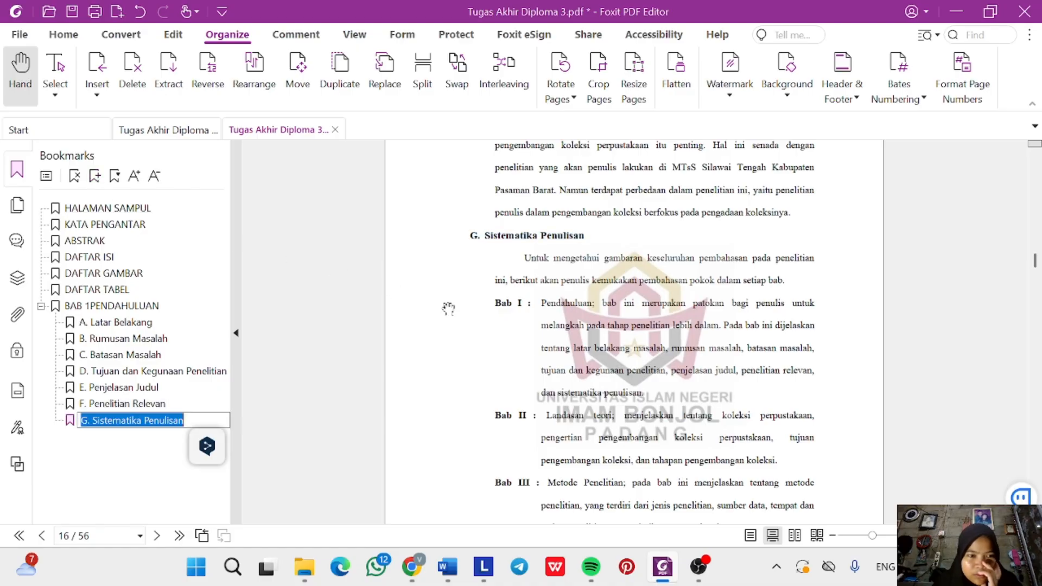
pyautogui.scroll(-10, 551, 356)
pyautogui.scroll(-8, 552, 357)
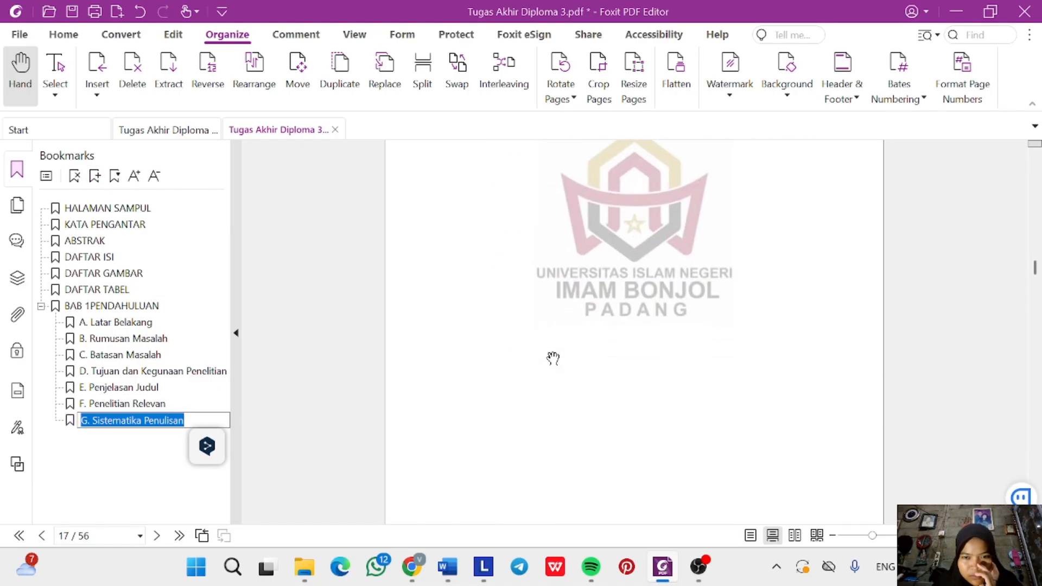
pyautogui.scroll(2, 595, 317)
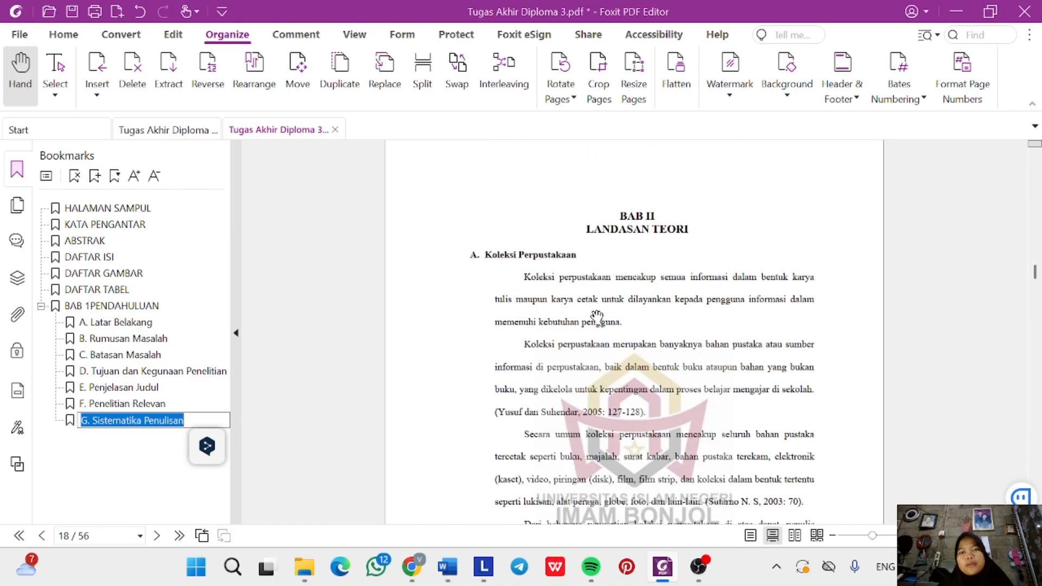
pyautogui.click(628, 209)
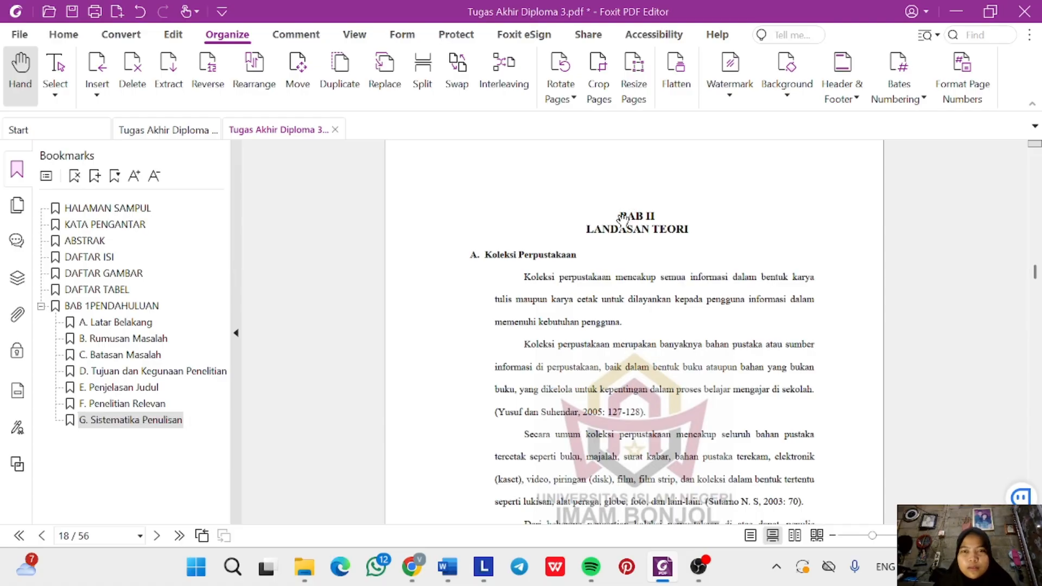
pyautogui.click(643, 216)
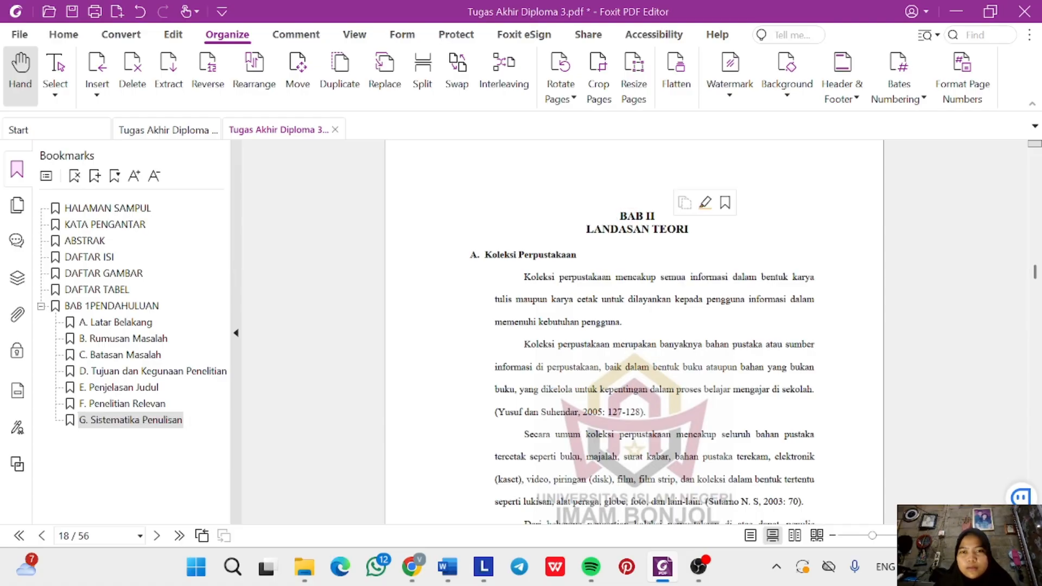
pyautogui.moveTo(620, 216); pyautogui.dragTo(688, 230)
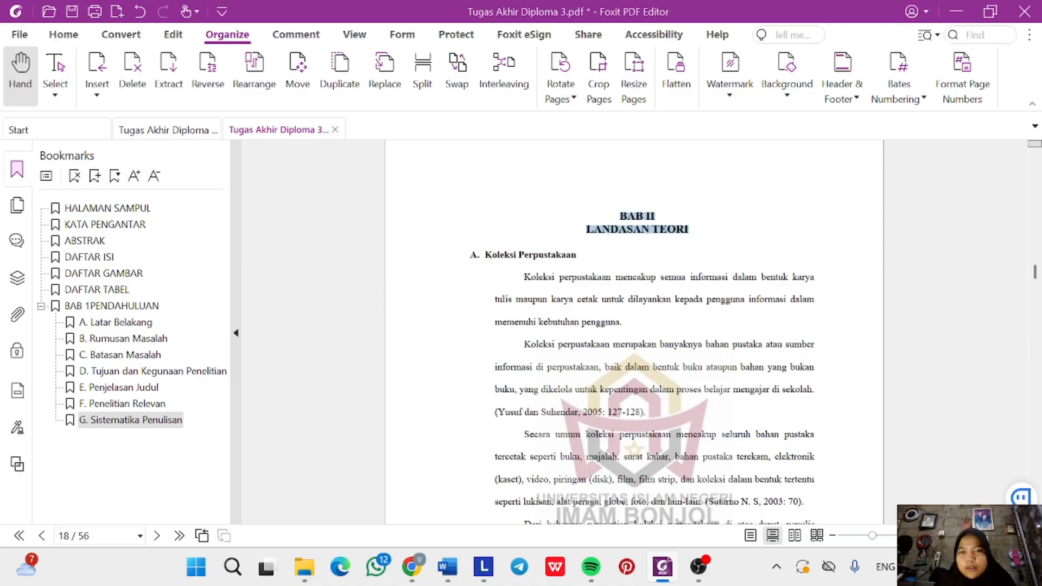
# Create a 'BAB IILANDASAN TEORI' bookmark and move it to the top level after BAB 1PENDAHULUAN.
pyautogui.click(94, 175)
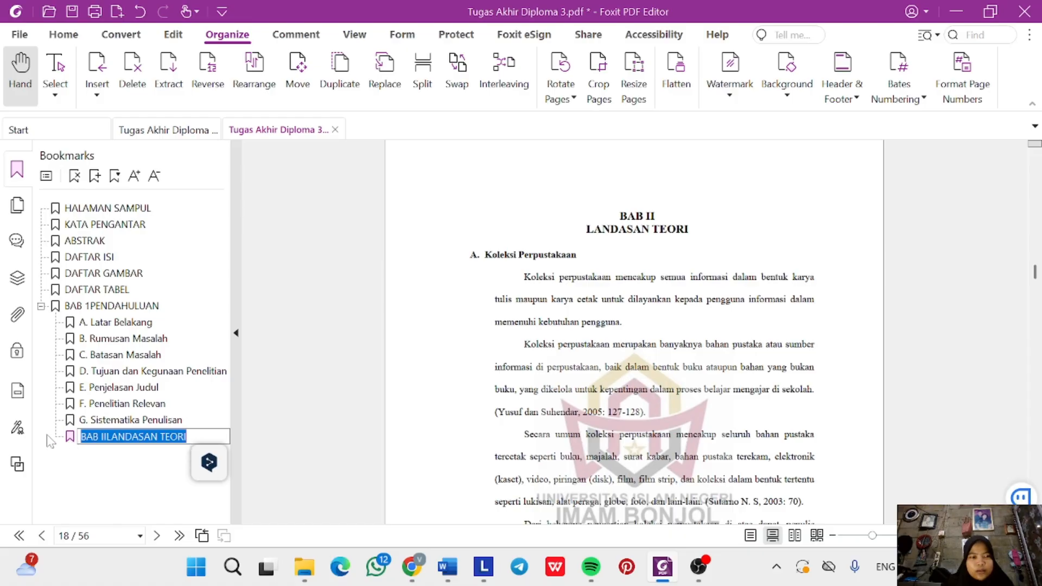
pyautogui.click(107, 449)
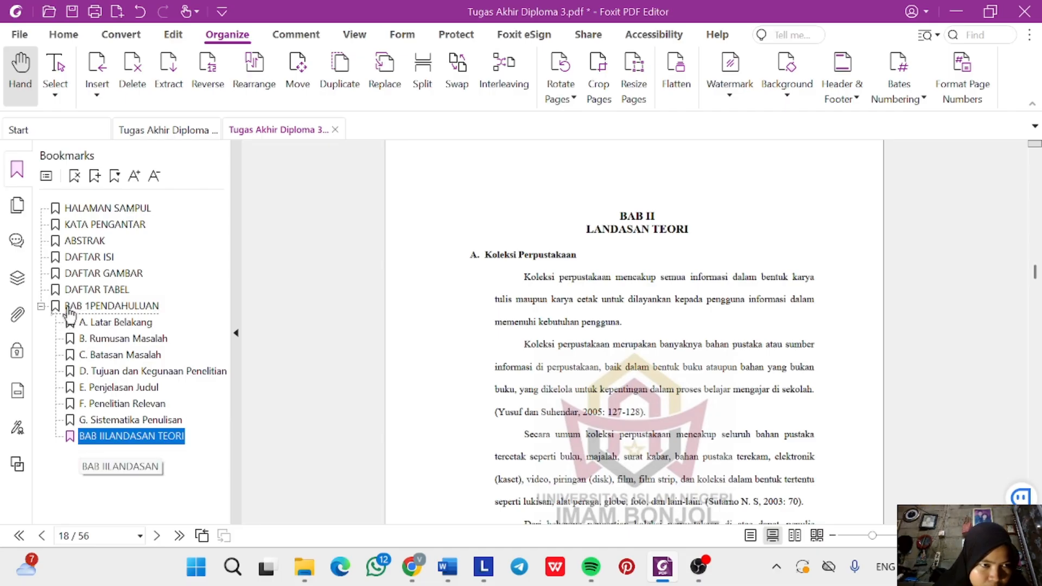
pyautogui.moveTo(68, 312); pyautogui.dragTo(69, 311)
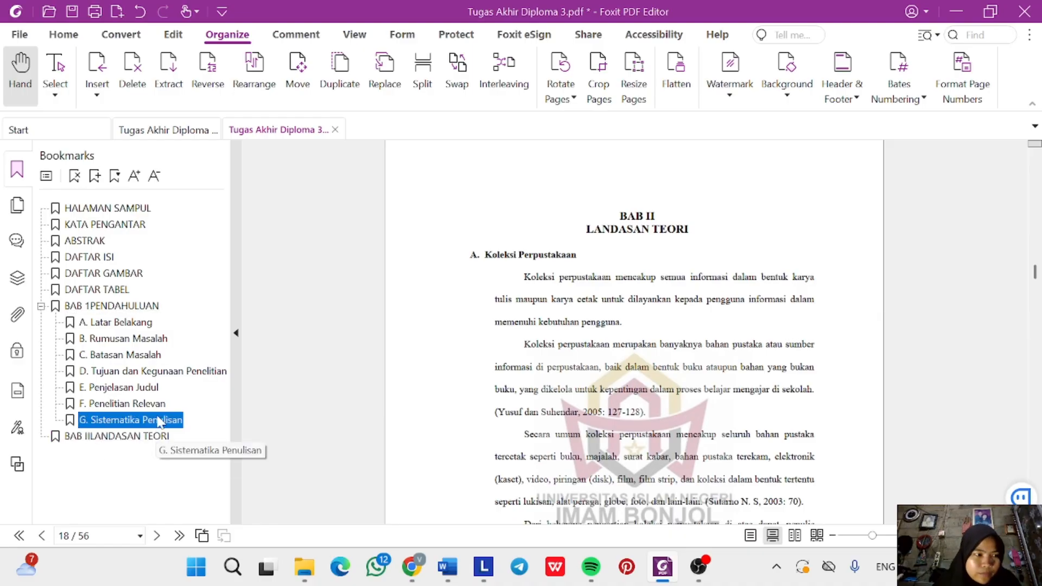
pyautogui.click(160, 435)
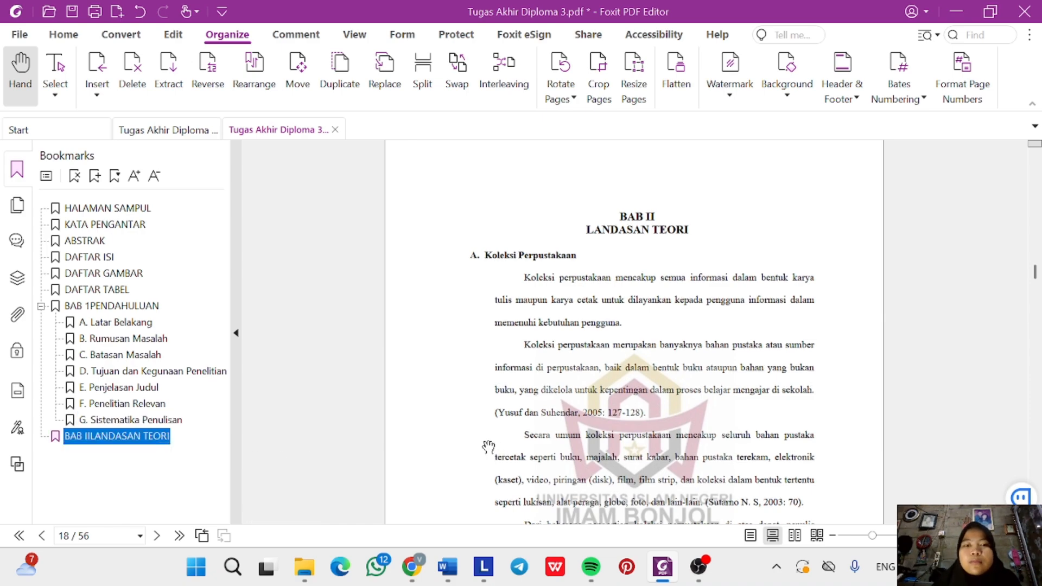
# Add an 'A. Koleksi Perpustakaan' bookmark and nest it under BAB IILANDASAN TEORI.
pyautogui.tripleClick(520, 256)
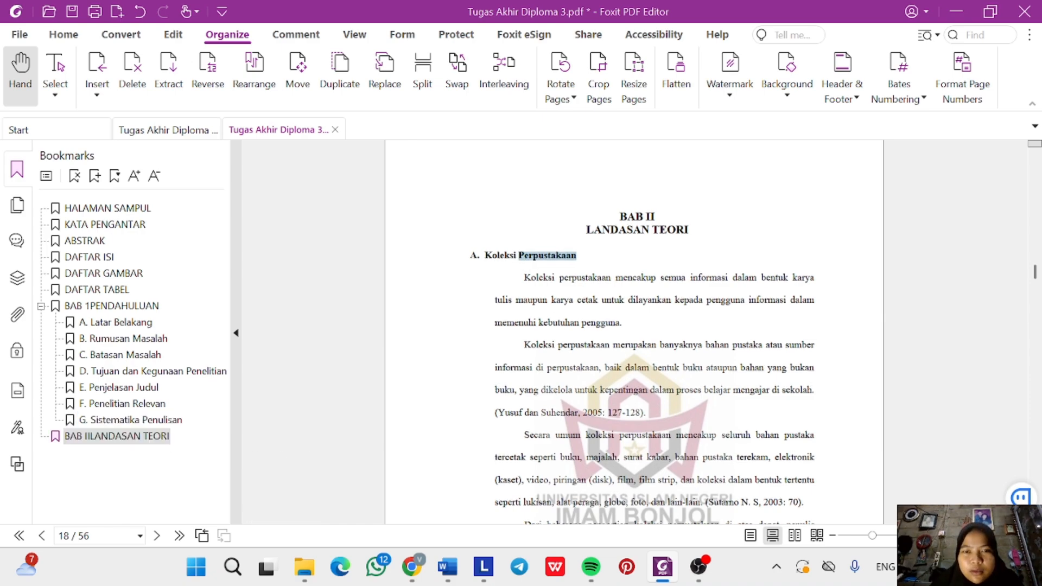
pyautogui.click(95, 176)
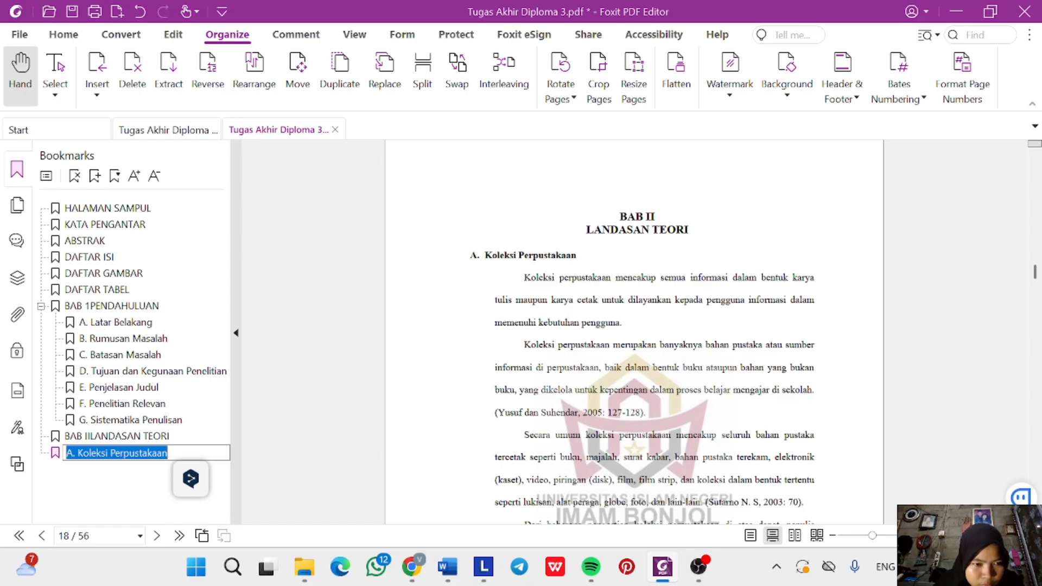
pyautogui.press('Return')
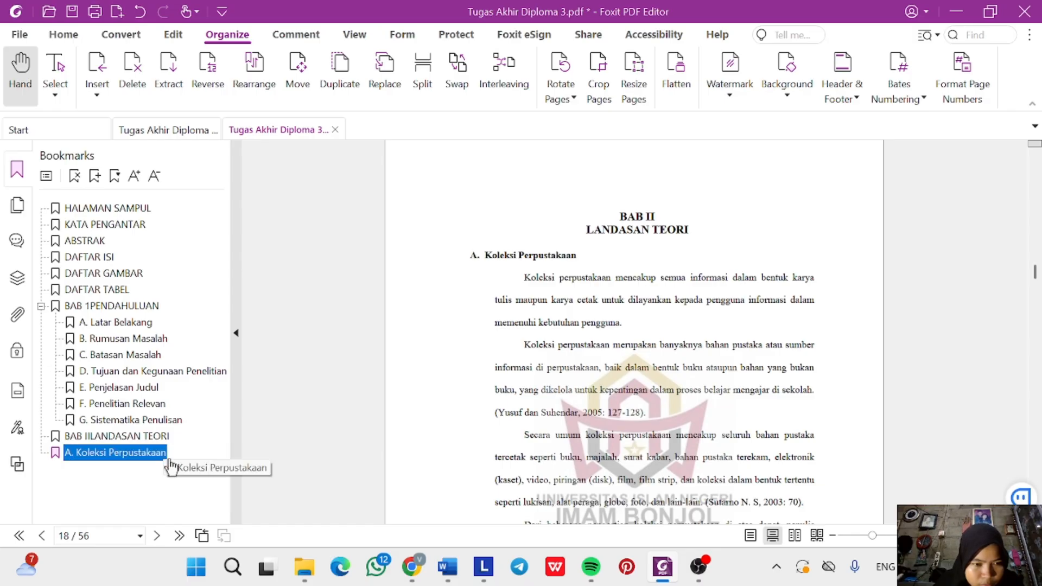
pyautogui.moveTo(171, 466); pyautogui.dragTo(163, 439)
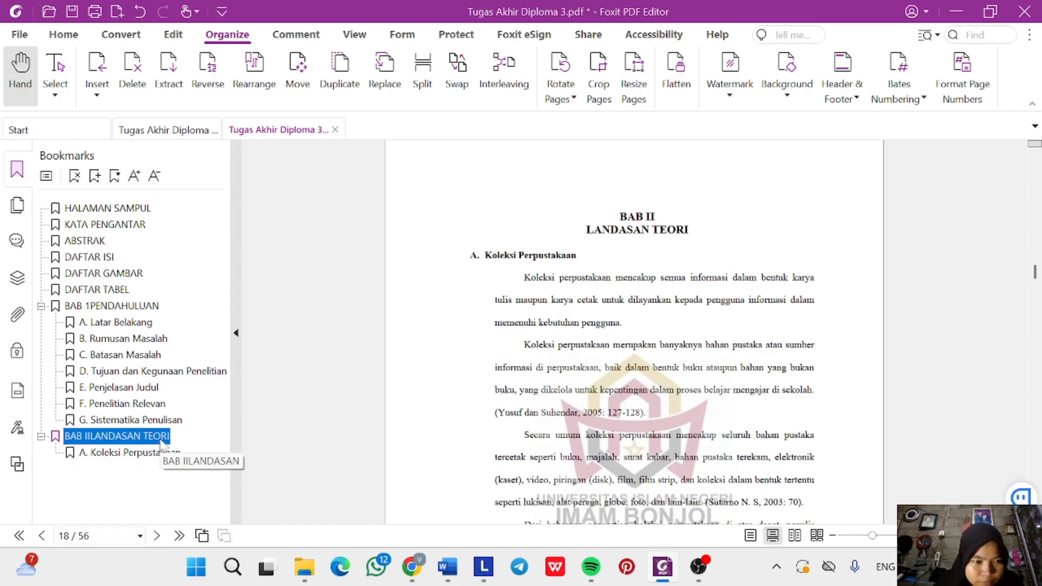
pyautogui.click(144, 456)
# Add a 'B. Pengertian Pengembangan Koleksi' bookmark.
pyautogui.scroll(-3, 470, 458)
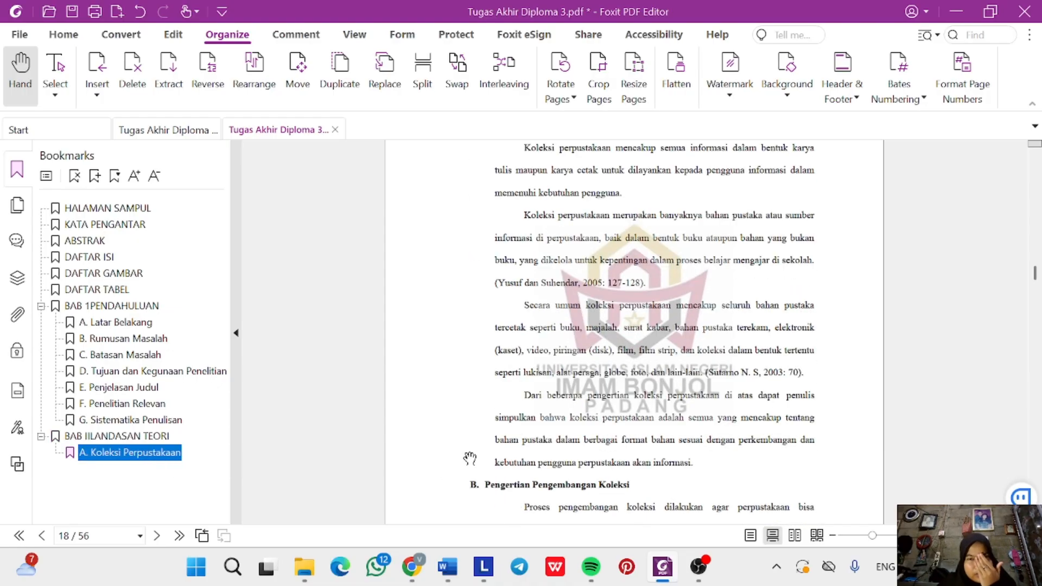
pyautogui.scroll(-3, 469, 459)
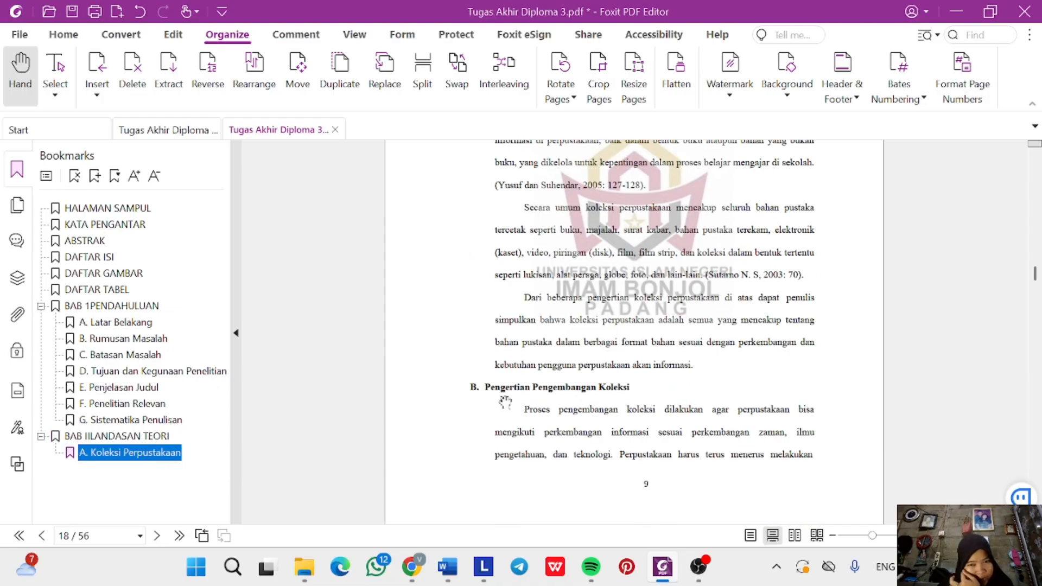
pyautogui.tripleClick(486, 389)
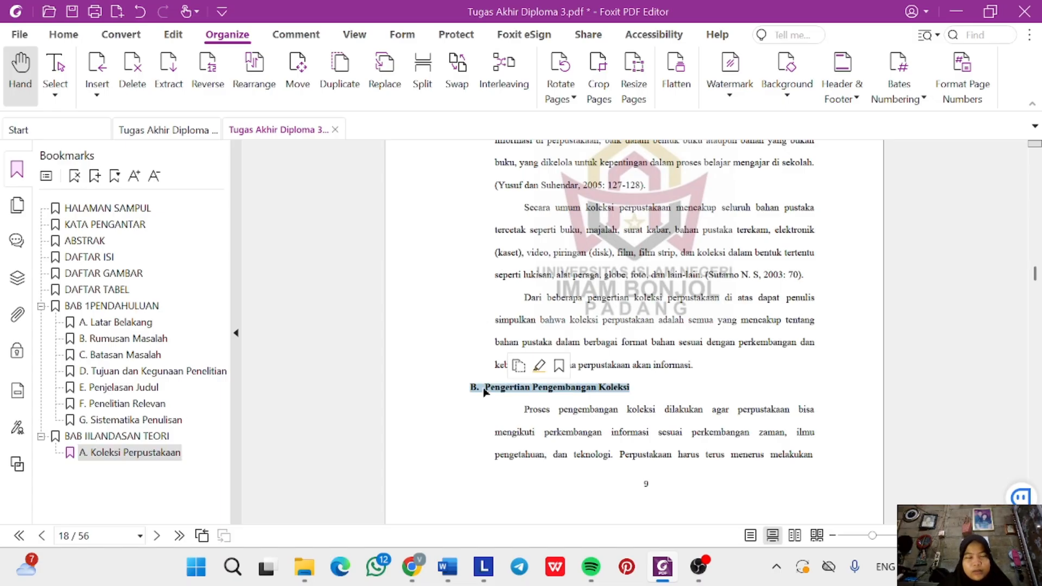
pyautogui.click(95, 177)
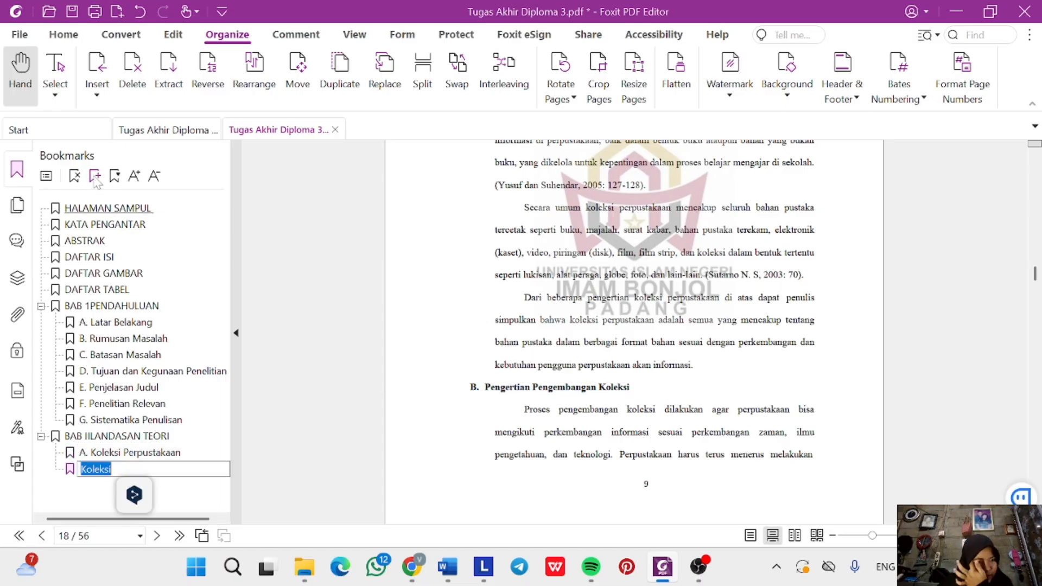
pyautogui.click(656, 310)
# Add bookmarks for 'C. Tujuan Pengembangan Koleksi' and 'D. Tahapan Pengembangan Koleksi'.
pyautogui.scroll(-5, 532, 423)
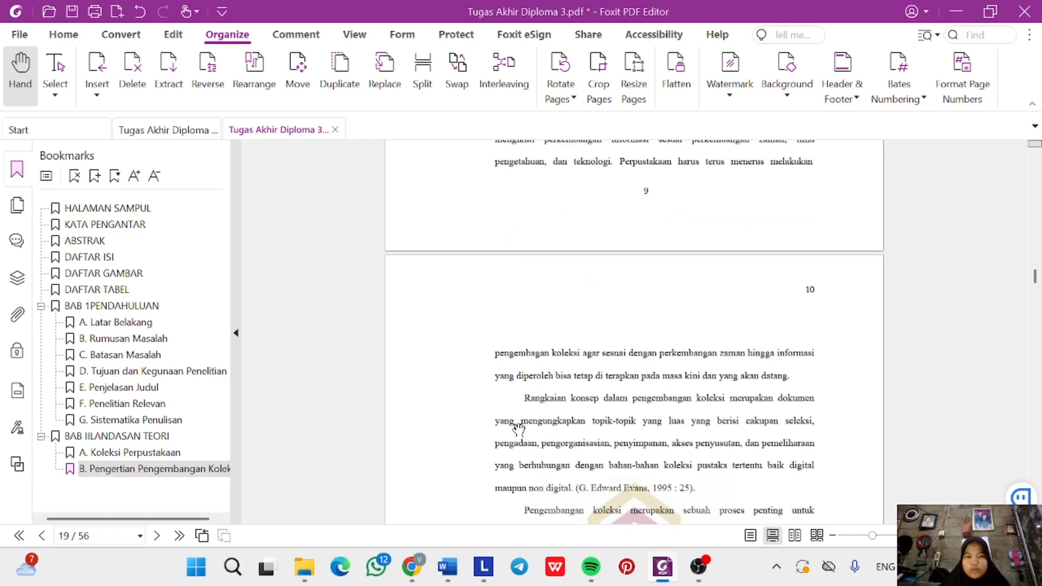
pyautogui.scroll(-7, 518, 429)
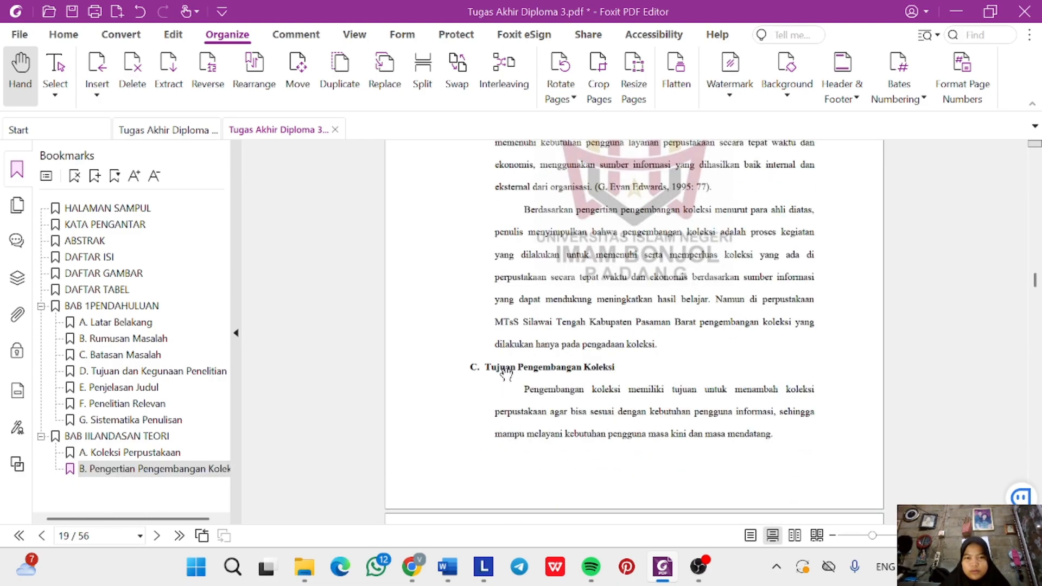
pyautogui.moveTo(470, 367); pyautogui.dragTo(615, 368)
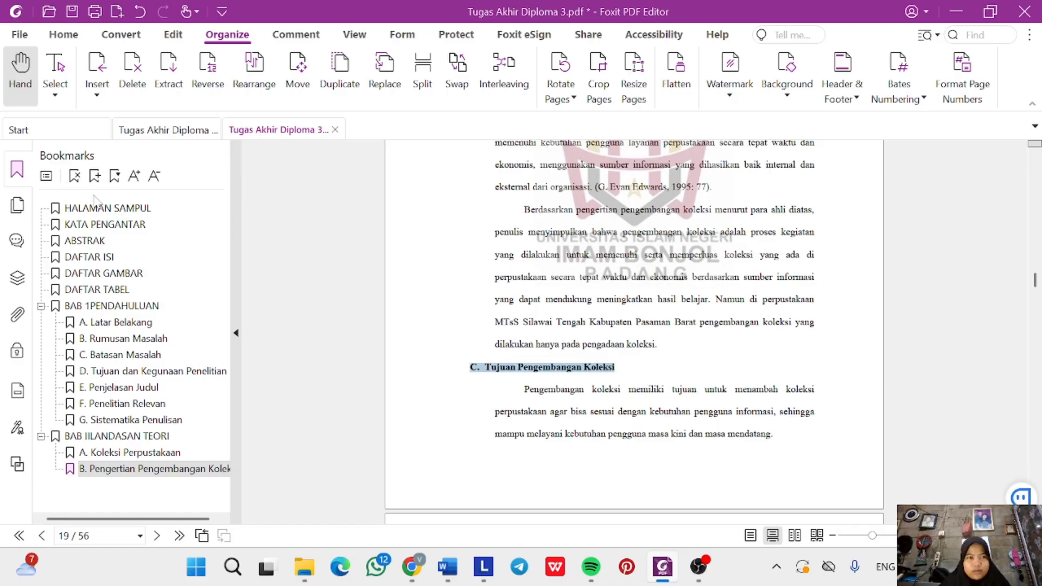
pyautogui.click(95, 176)
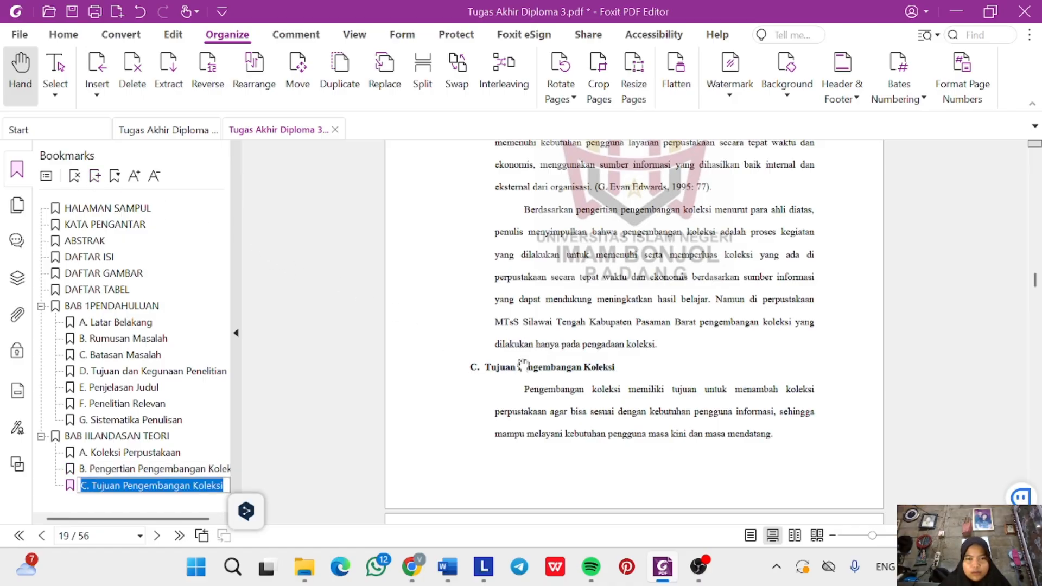
pyautogui.scroll(-6, 642, 390)
pyautogui.scroll(-2, 581, 337)
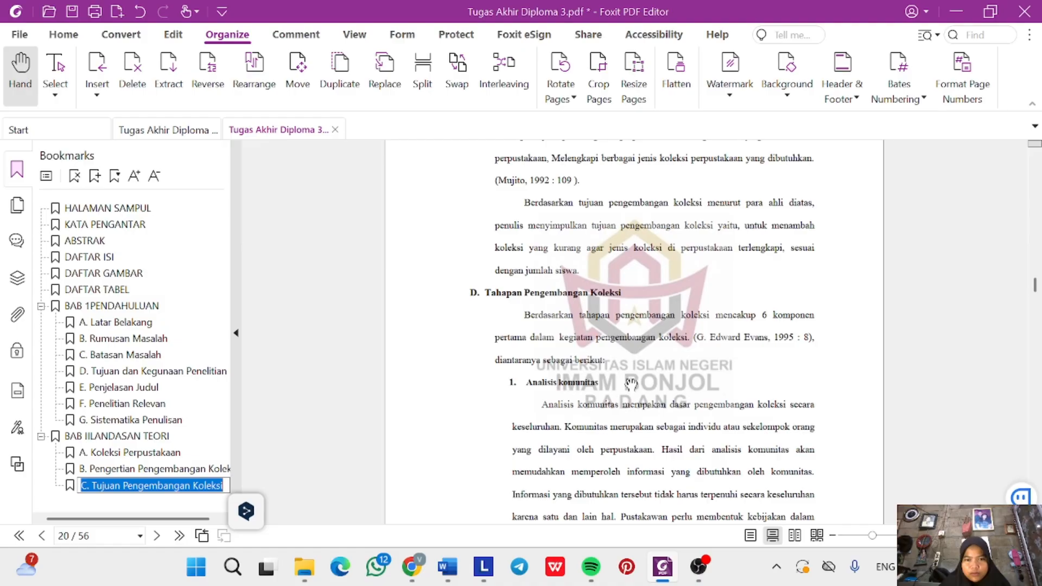
pyautogui.moveTo(525, 293); pyautogui.dragTo(553, 298)
pyautogui.tripleClick(553, 296)
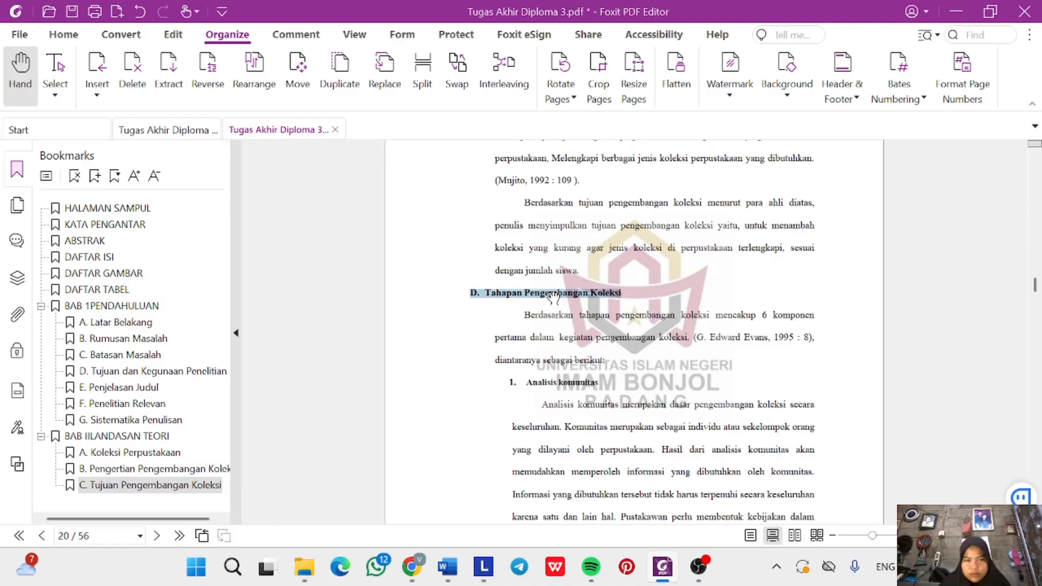
pyautogui.click(94, 175)
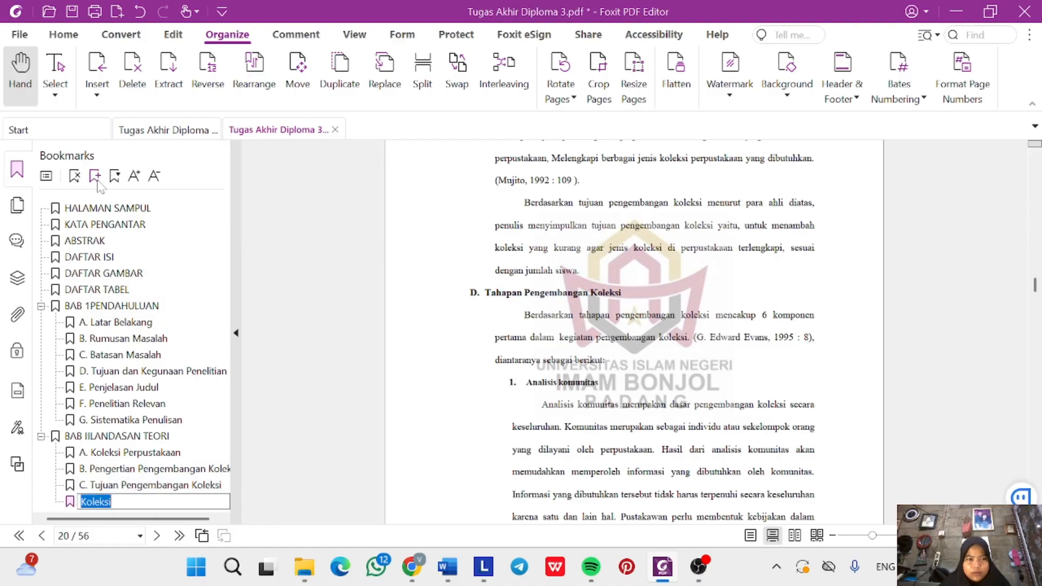
pyautogui.click(491, 371)
# Scroll down to page 31, where the BAB III METODE PENELITIAN heading appears.
pyautogui.scroll(-1, 489, 375)
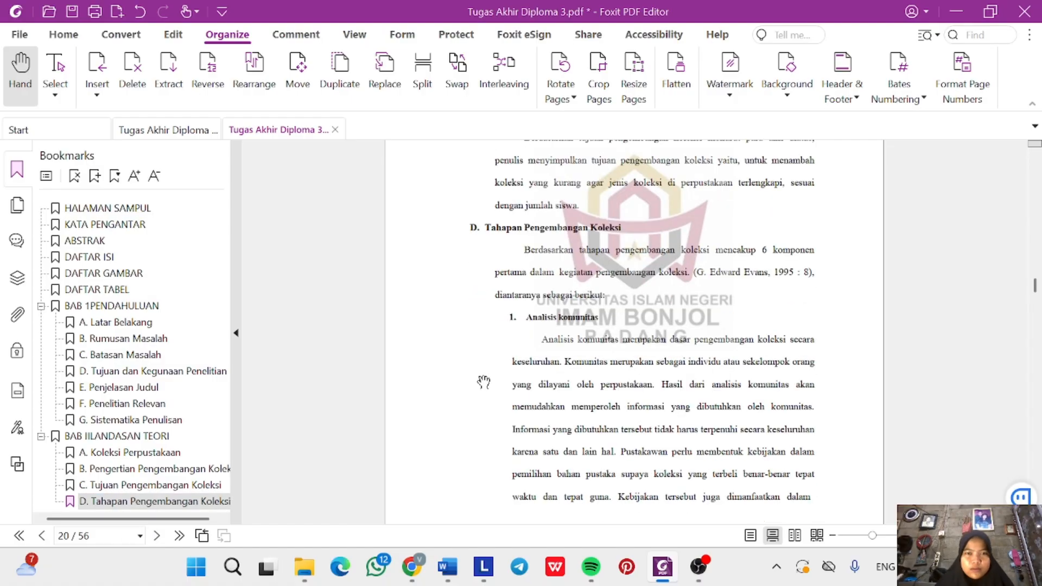
pyautogui.scroll(-1, 521, 361)
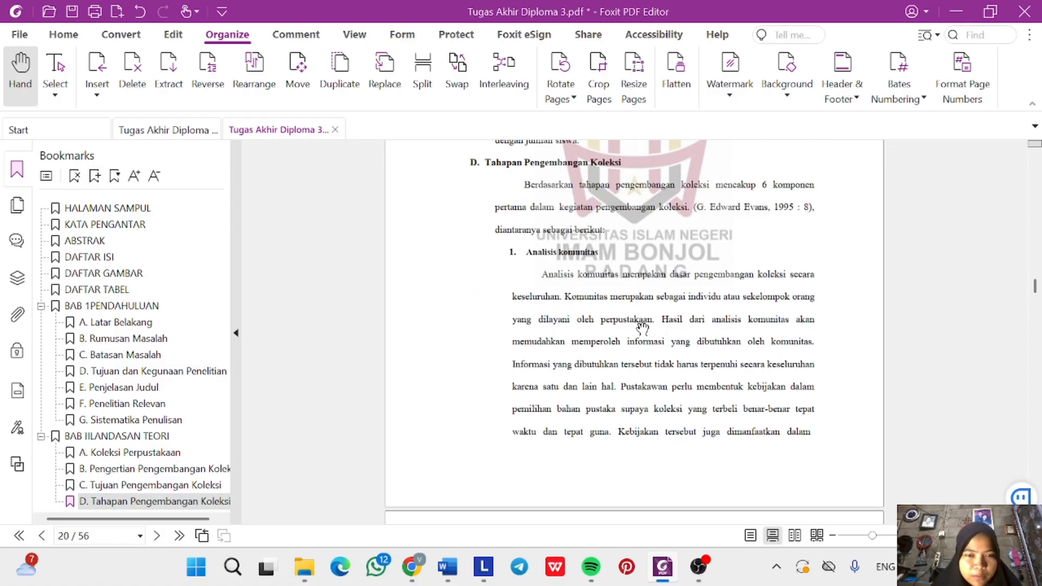
pyautogui.scroll(-5, 510, 325)
pyautogui.scroll(-11, 634, 332)
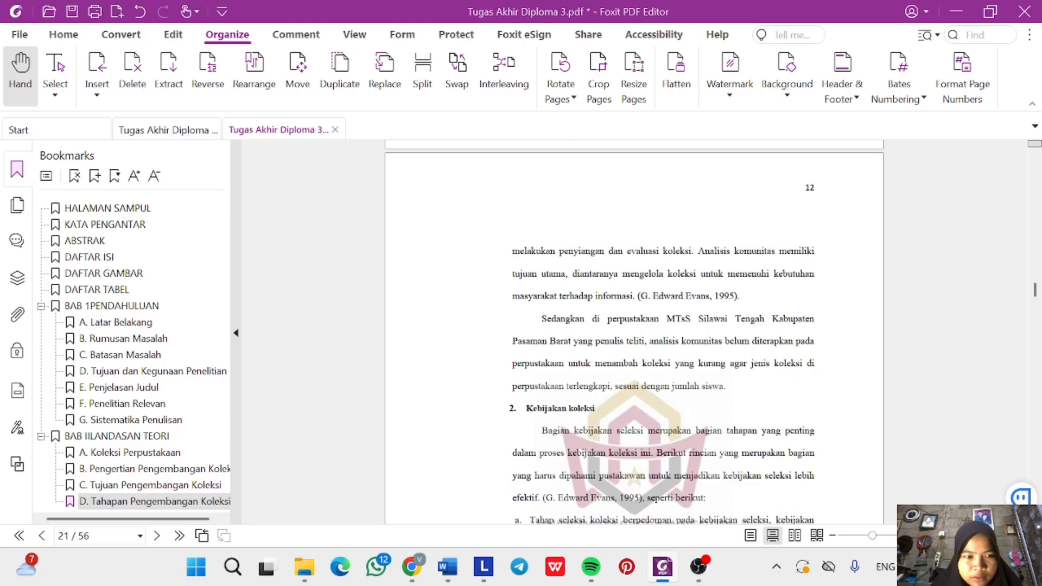
pyautogui.scroll(-10, 634, 332)
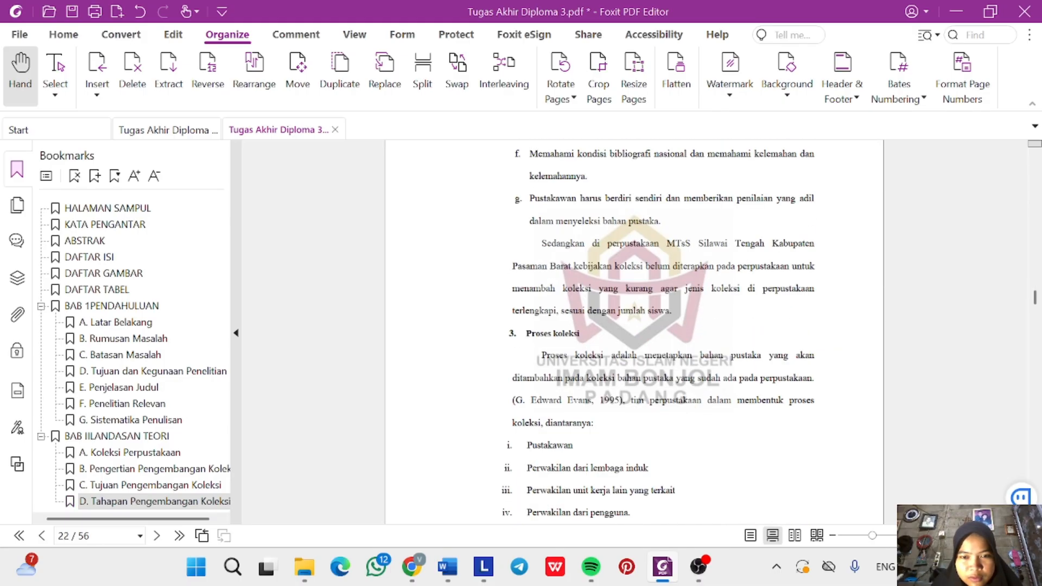
pyautogui.scroll(-15, 634, 332)
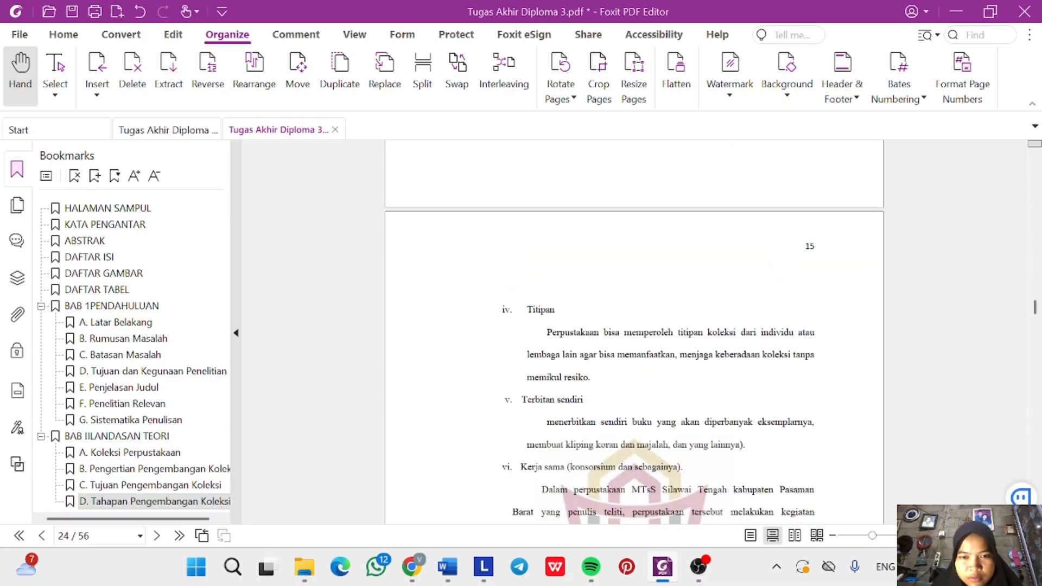
pyautogui.scroll(-10, 641, 292)
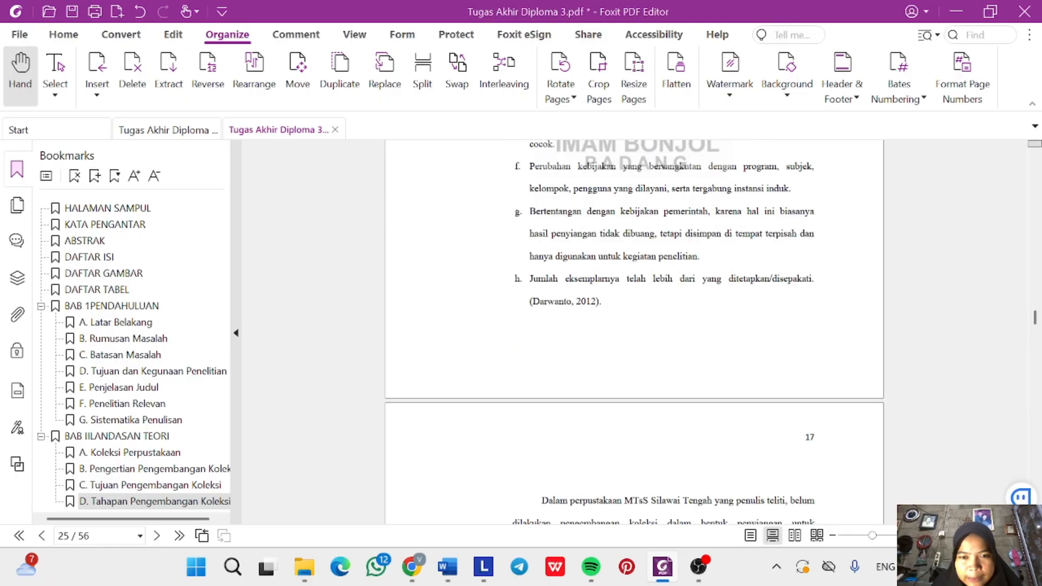
pyautogui.scroll(-8, 641, 292)
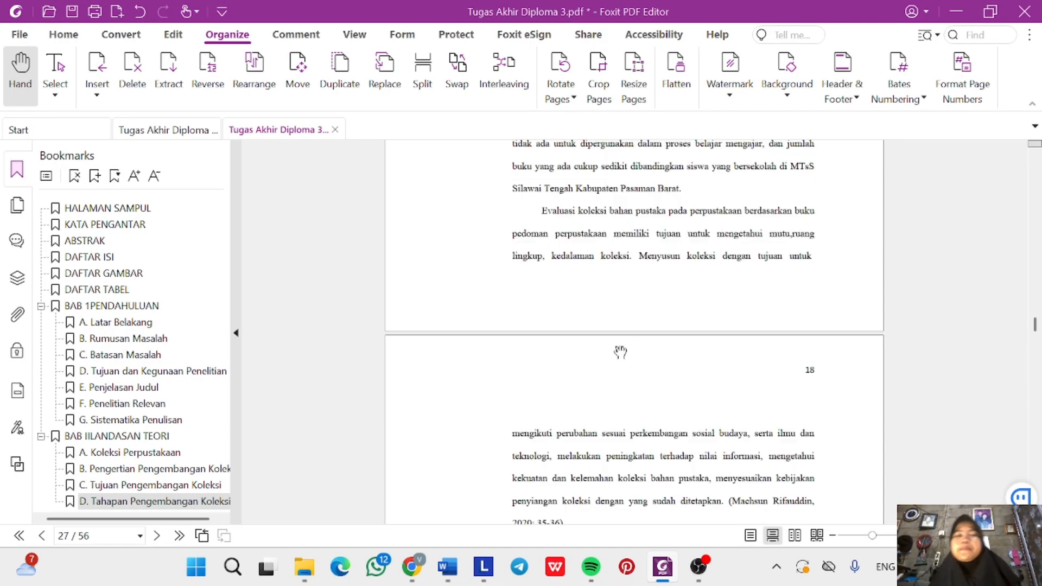
pyautogui.scroll(-15, 607, 395)
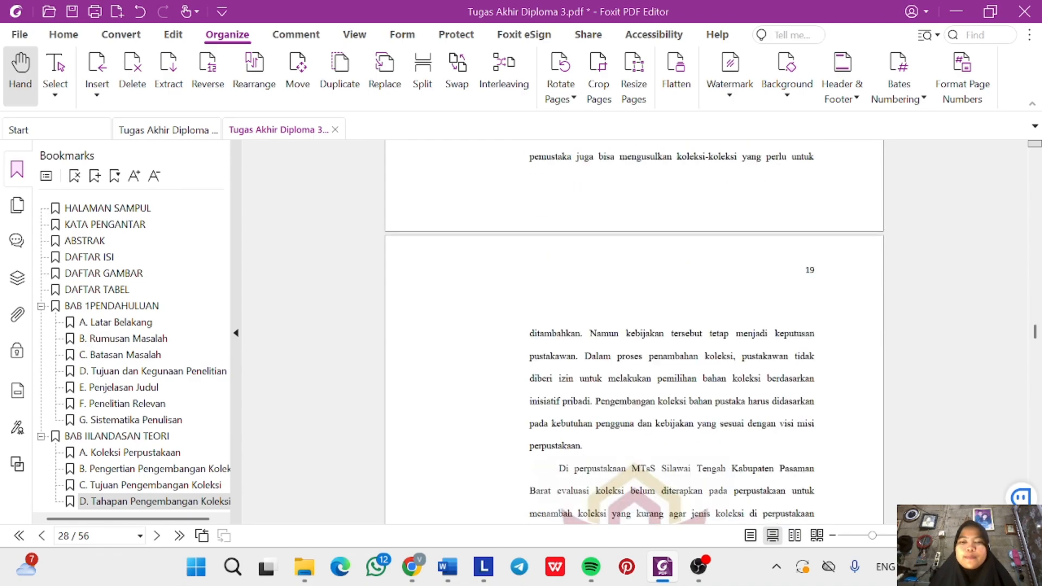
pyautogui.scroll(-15, 608, 404)
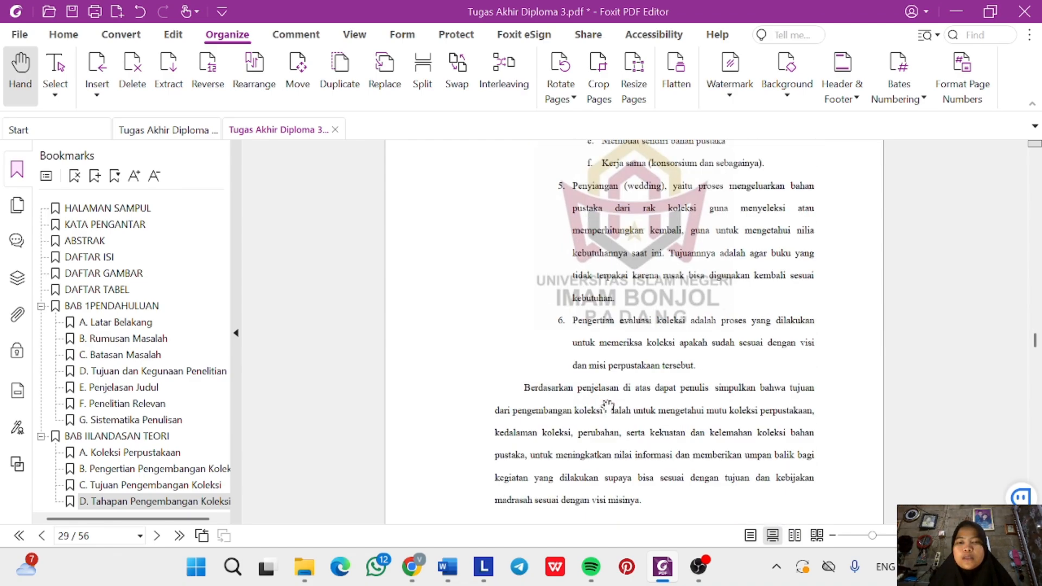
pyautogui.scroll(-8, 608, 408)
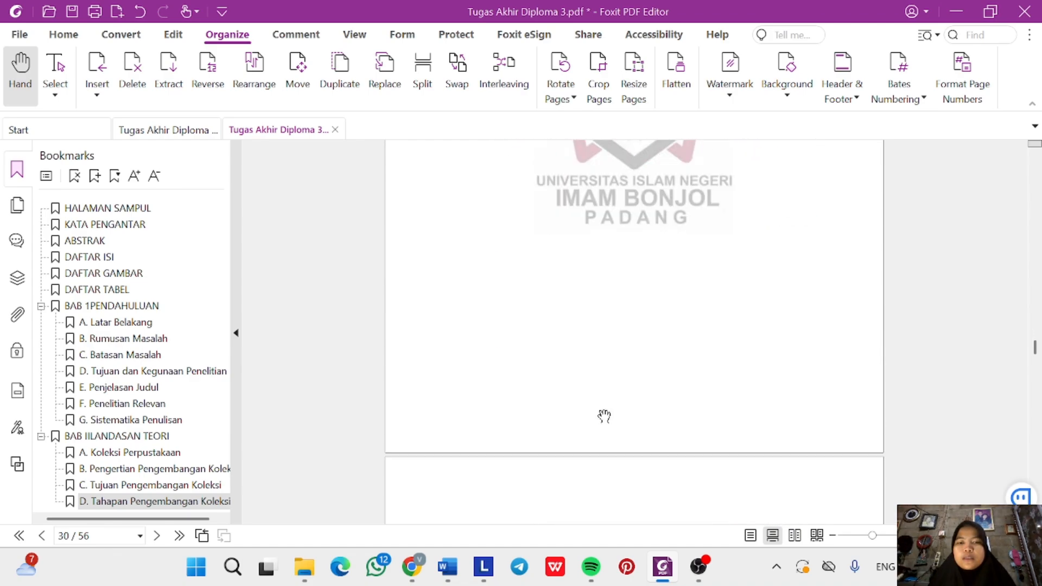
pyautogui.scroll(-3, 628, 395)
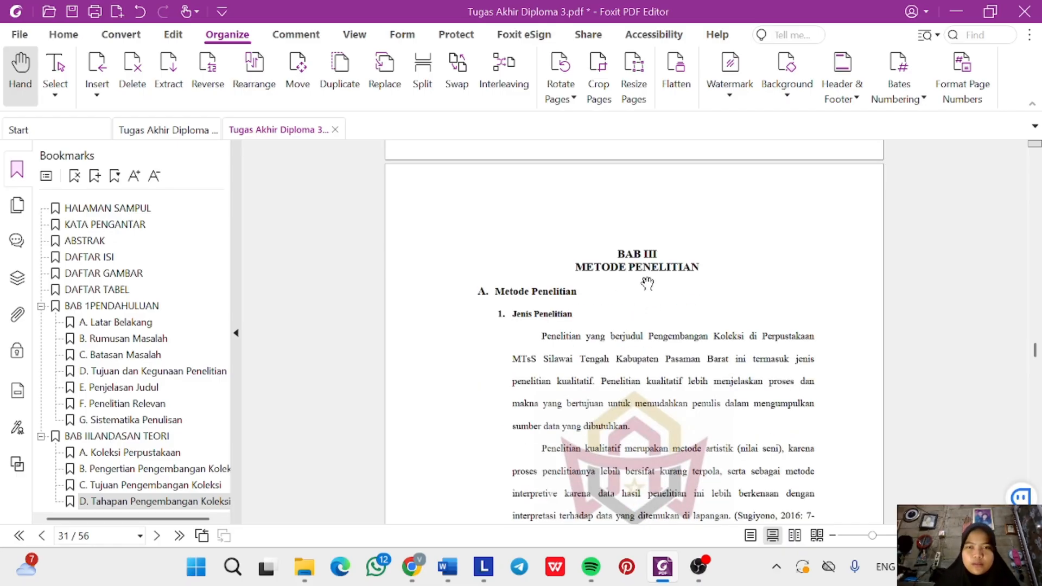
# Add a top-level 'BAB IIIMETODE PENELITIAN' bookmark and verify it jumps to page 31.
pyautogui.moveTo(640, 254); pyautogui.dragTo(679, 267)
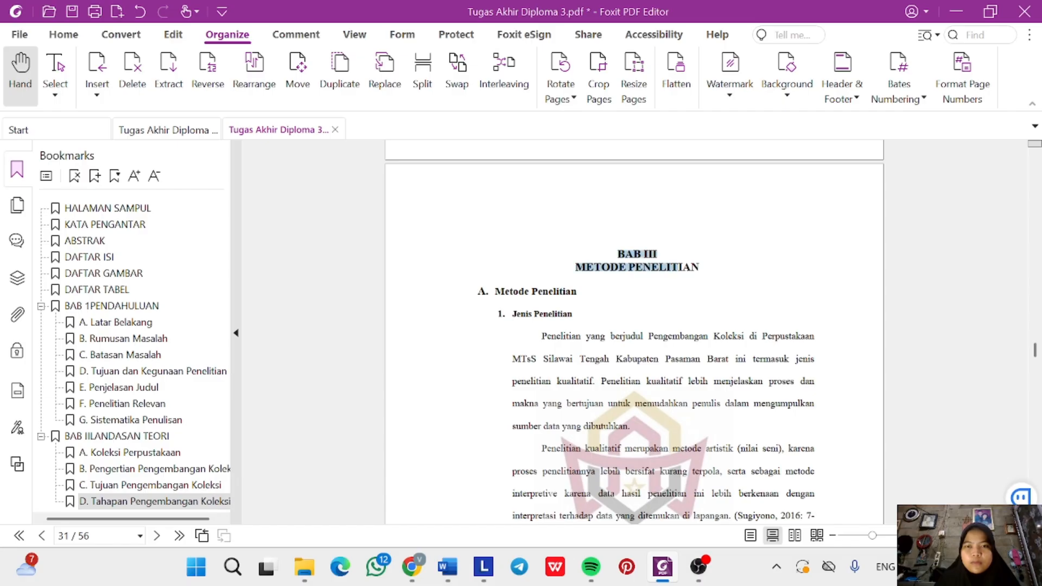
pyautogui.click(97, 178)
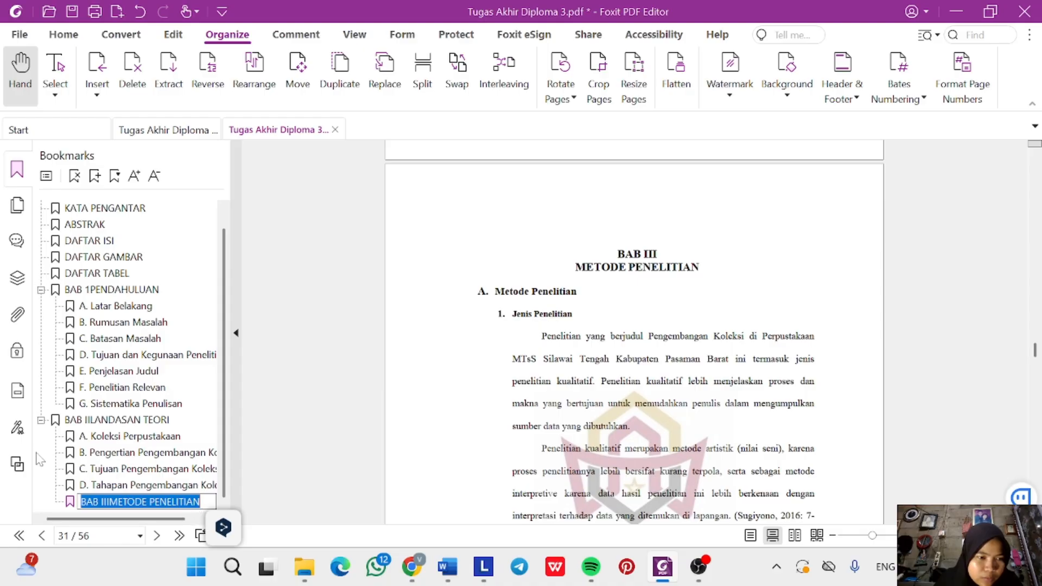
pyautogui.click(53, 428)
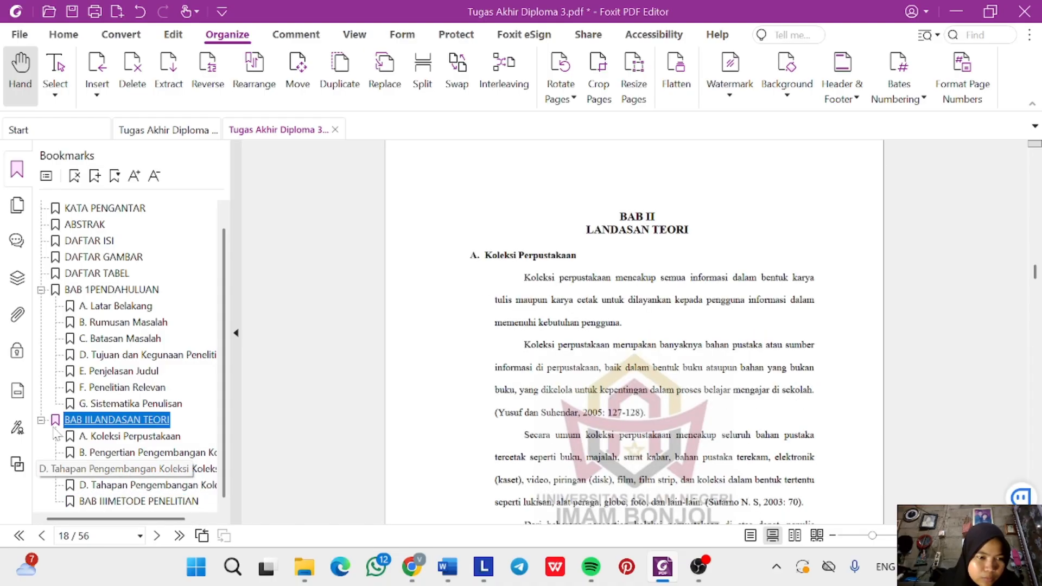
pyautogui.click(122, 505)
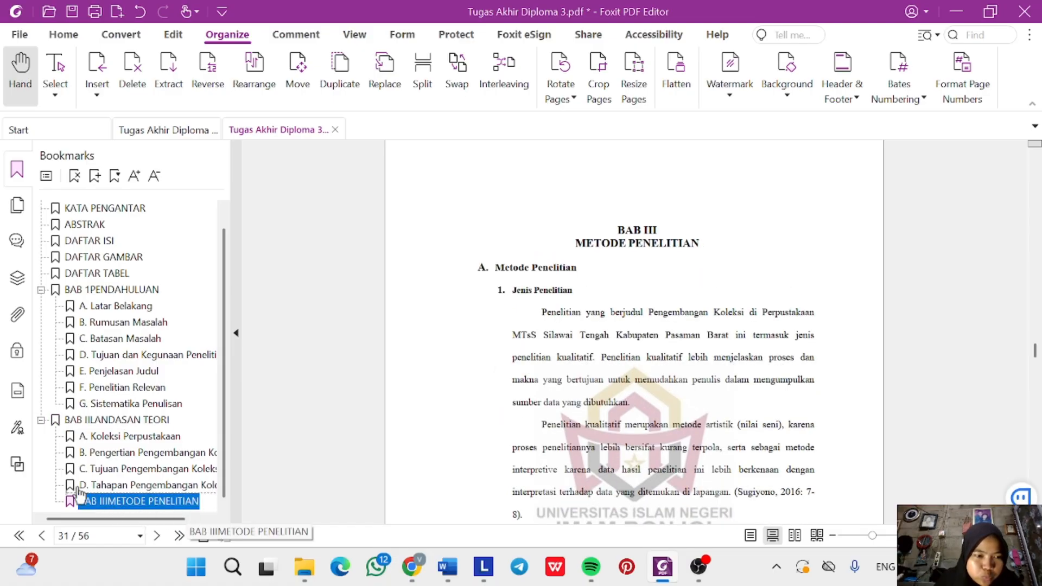
pyautogui.moveTo(79, 491); pyautogui.dragTo(166, 494)
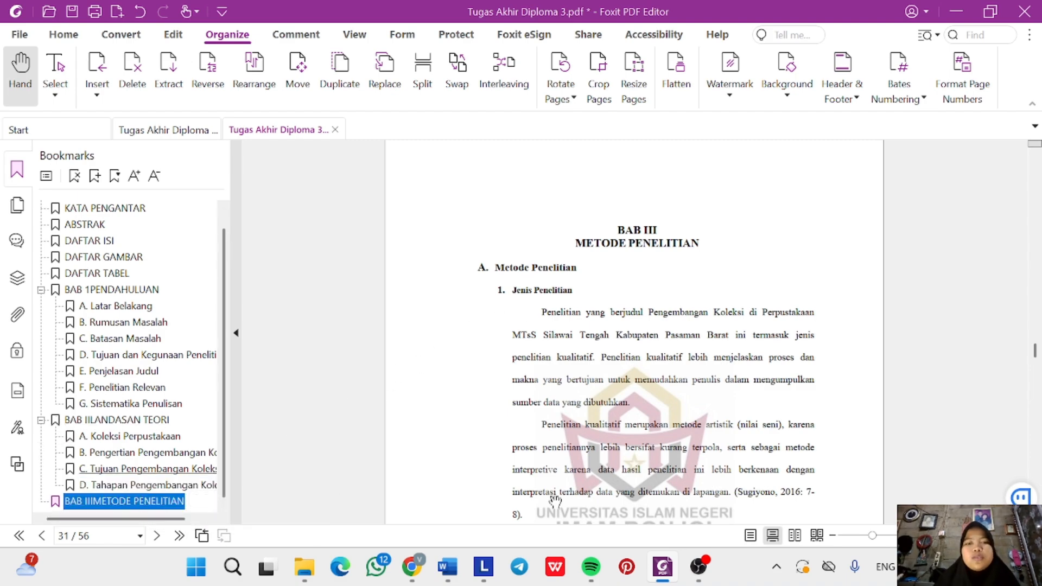
pyautogui.tripleClick(527, 268)
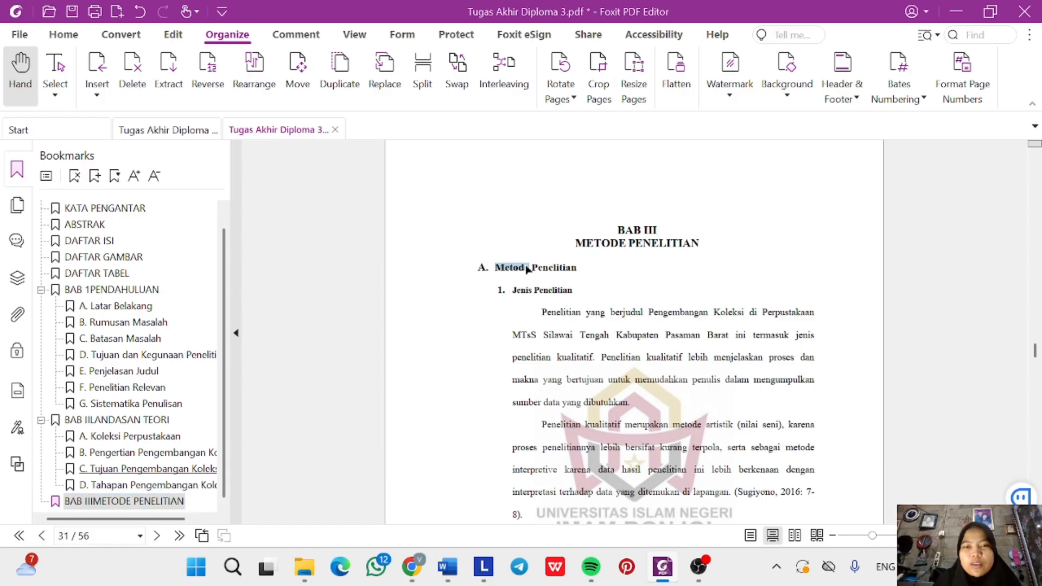
# Create an 'A. Metode Penelitian' bookmark and nest it beneath BAB IIIMETODE PENELITIAN.
pyautogui.click(95, 175)
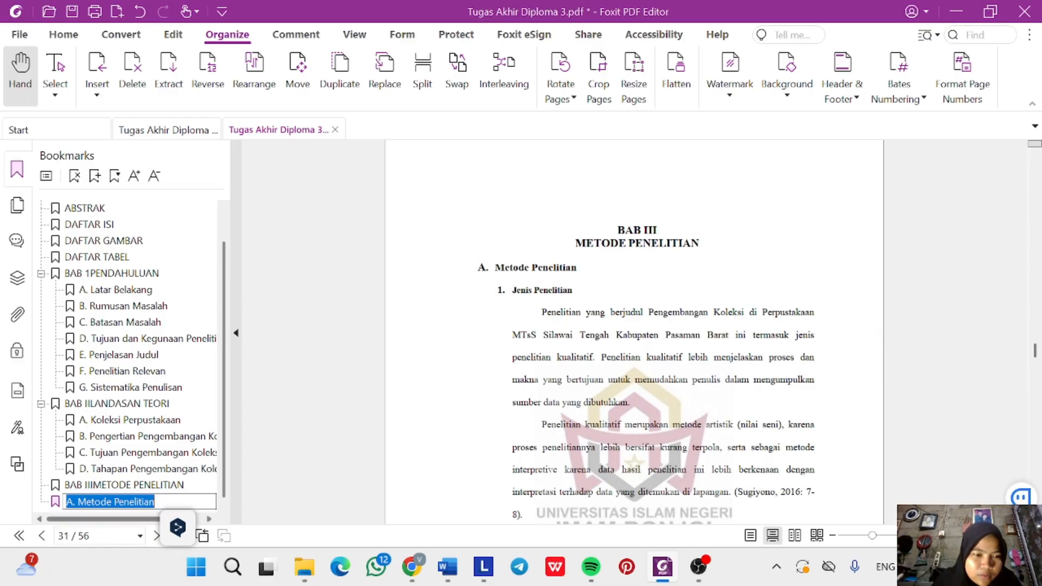
pyautogui.press('End')
pyautogui.press('Return')
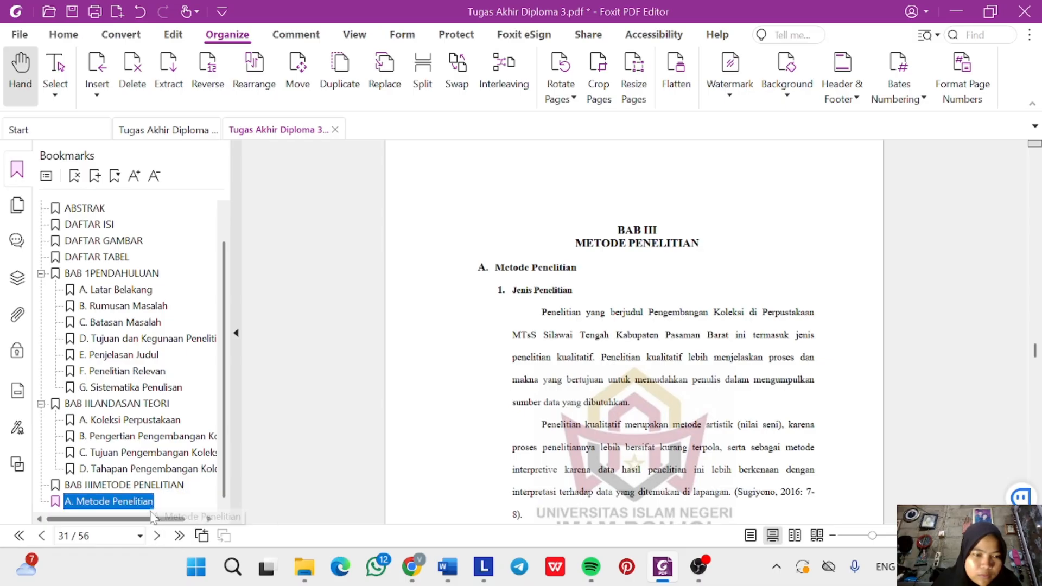
pyautogui.doubleClick(153, 509)
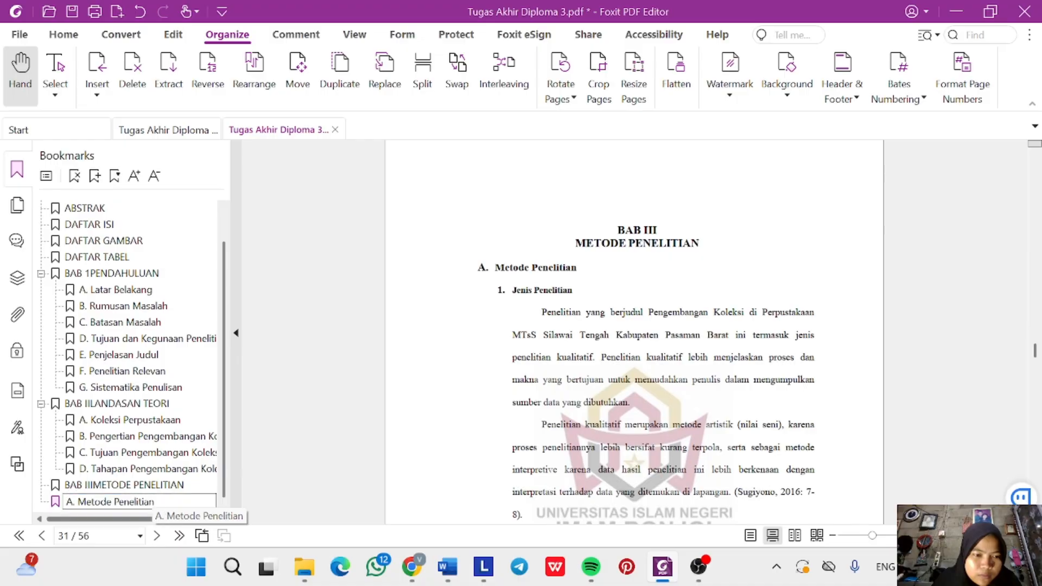
pyautogui.moveTo(153, 513); pyautogui.dragTo(156, 511)
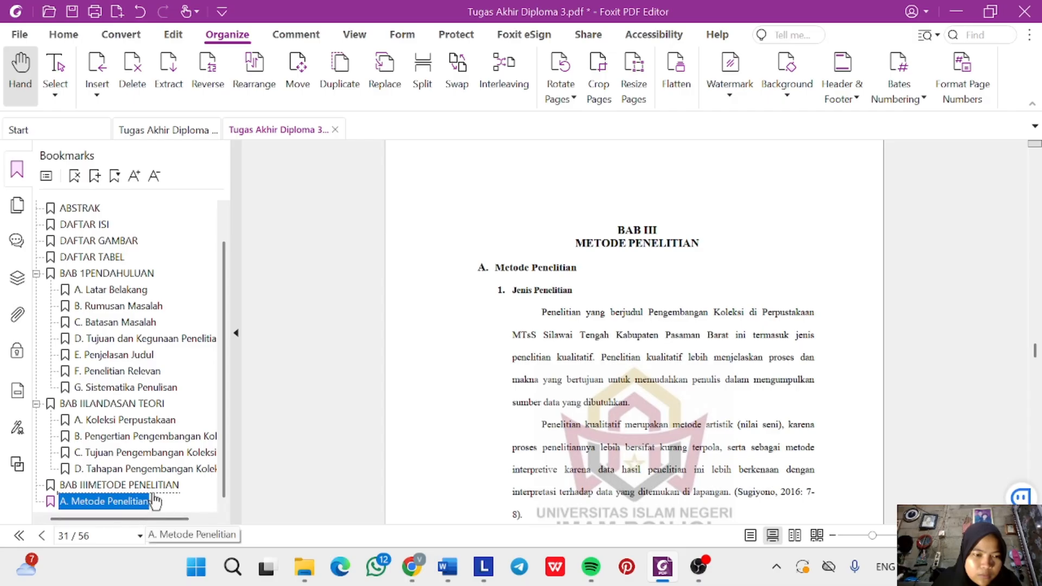
pyautogui.click(120, 485)
pyautogui.scroll(-5, 542, 391)
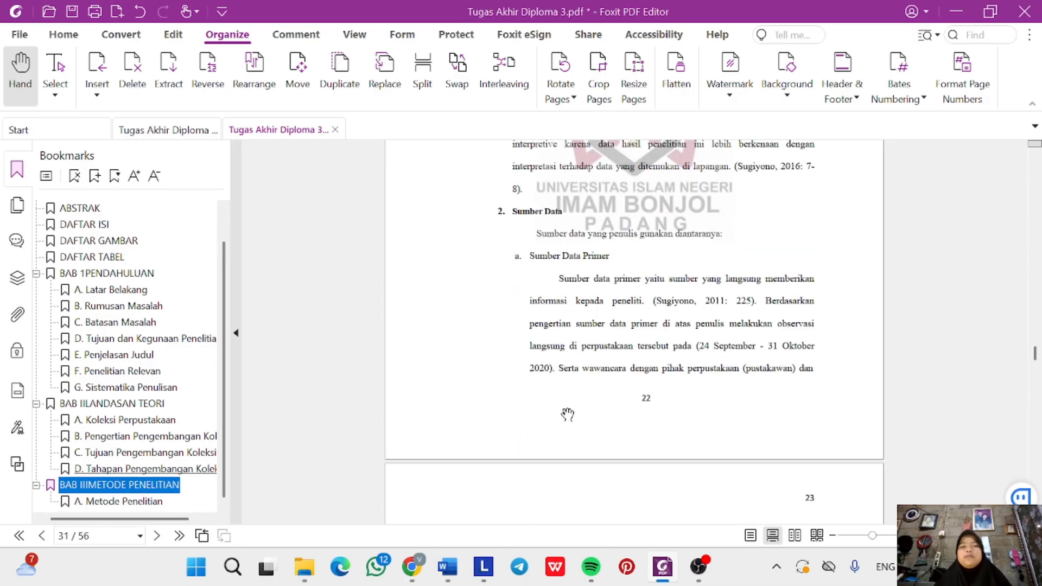
pyautogui.scroll(-7, 567, 415)
pyautogui.scroll(3, 542, 419)
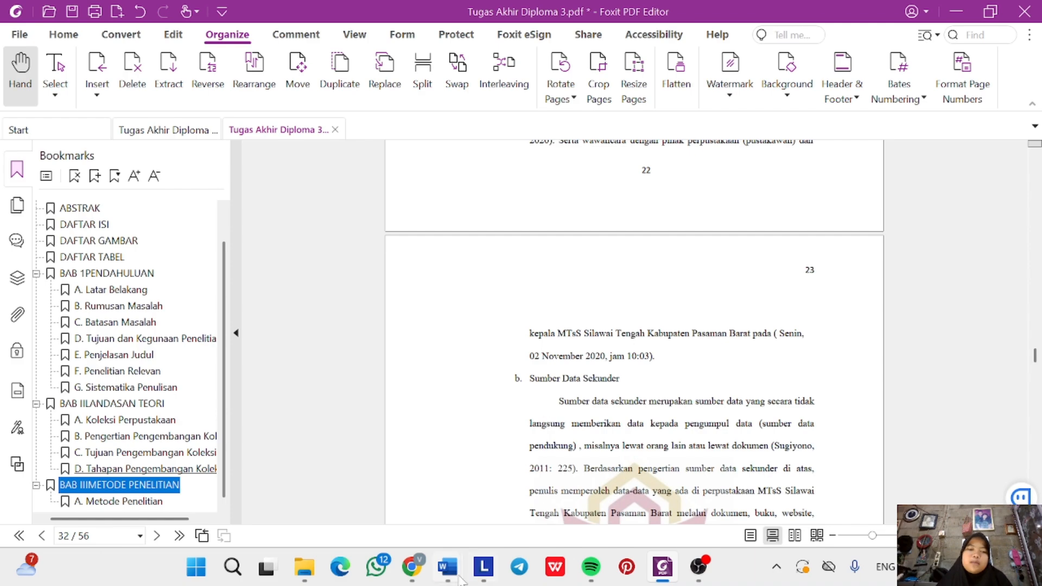
pyautogui.moveTo(441, 568)
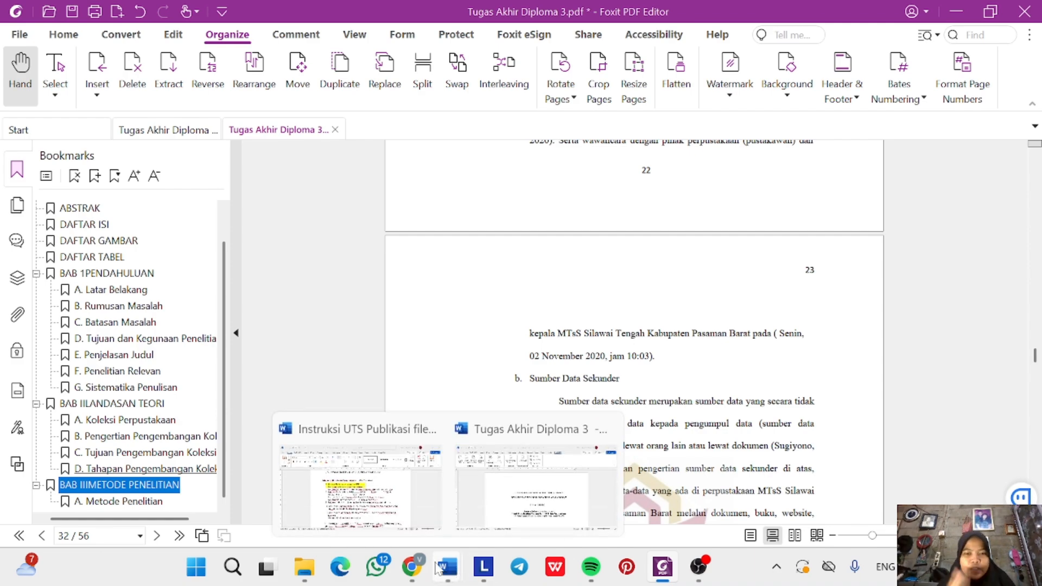
pyautogui.click(401, 504)
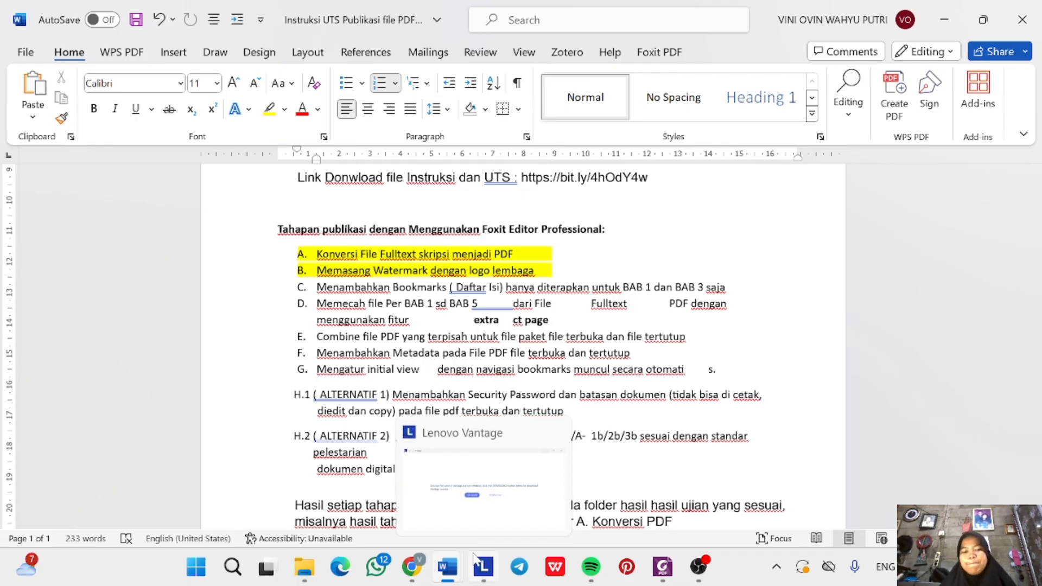
pyautogui.click(663, 566)
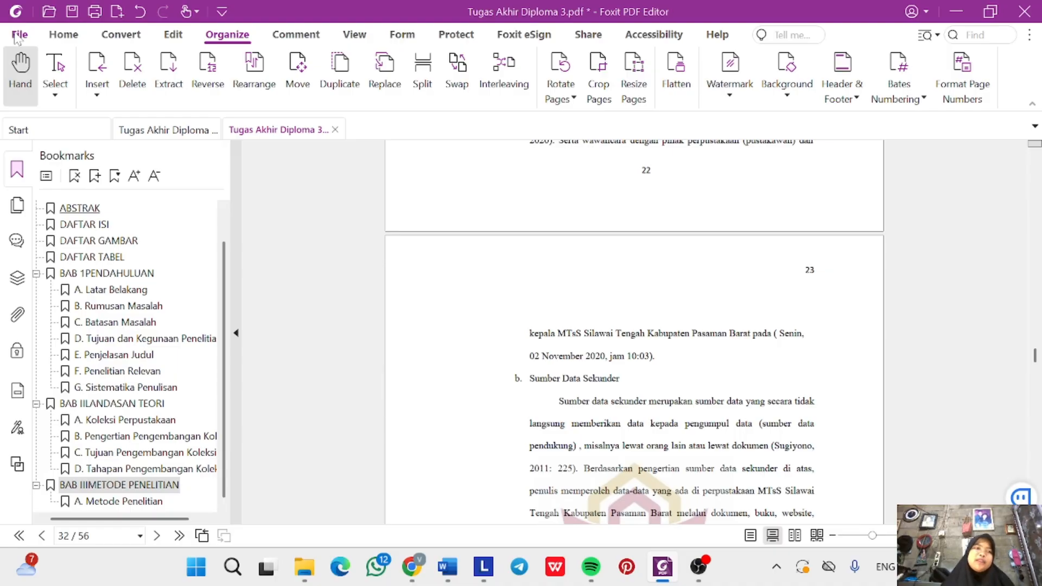
# Save a copy as 'Tugas Akhir Diploma 3 BOOKMARKAS' in the current bookmarks folder.
pyautogui.click(20, 35)
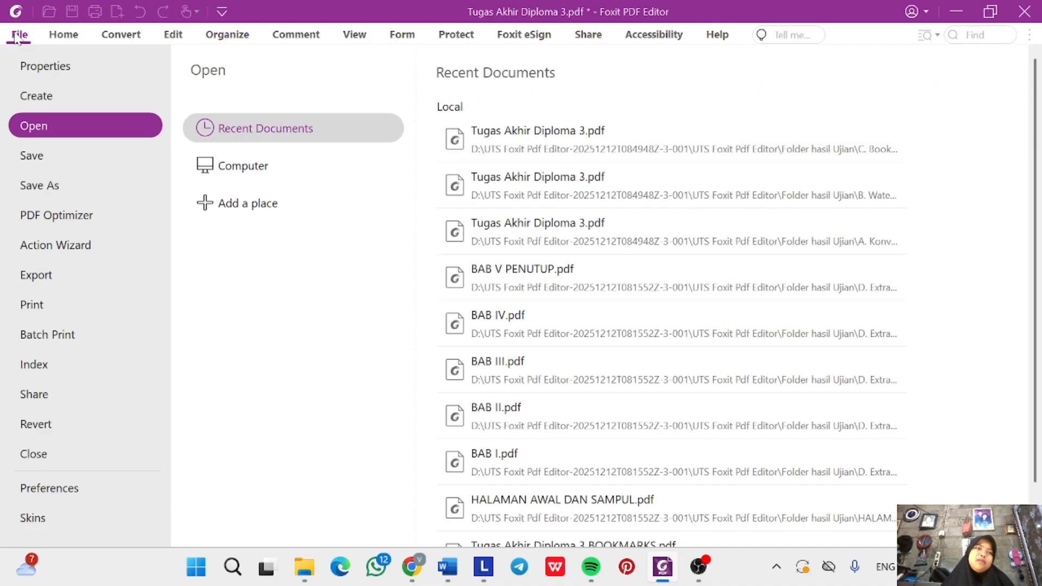
pyautogui.click(99, 183)
pyautogui.click(575, 136)
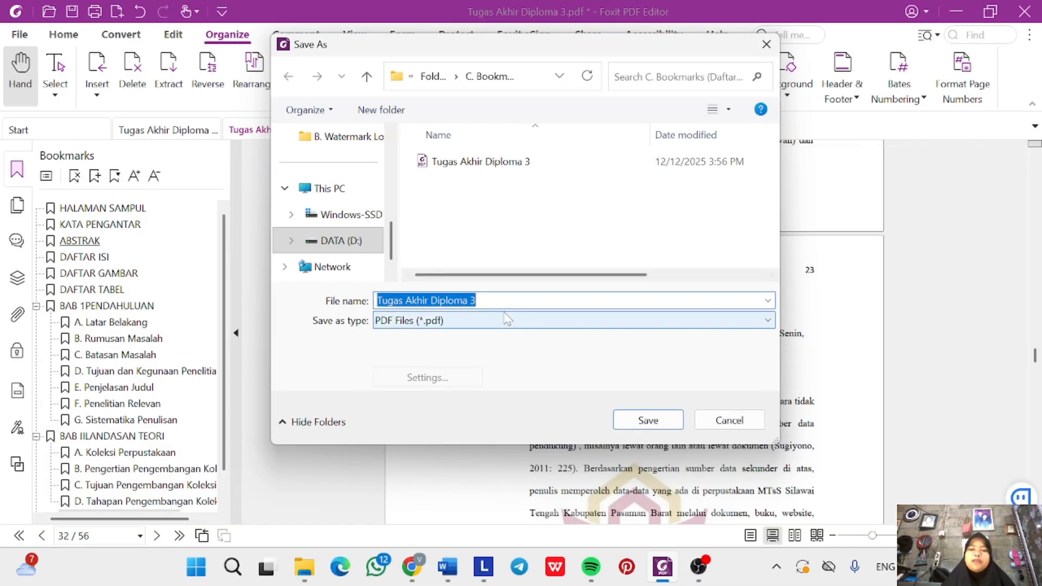
pyautogui.press('BackSpace')
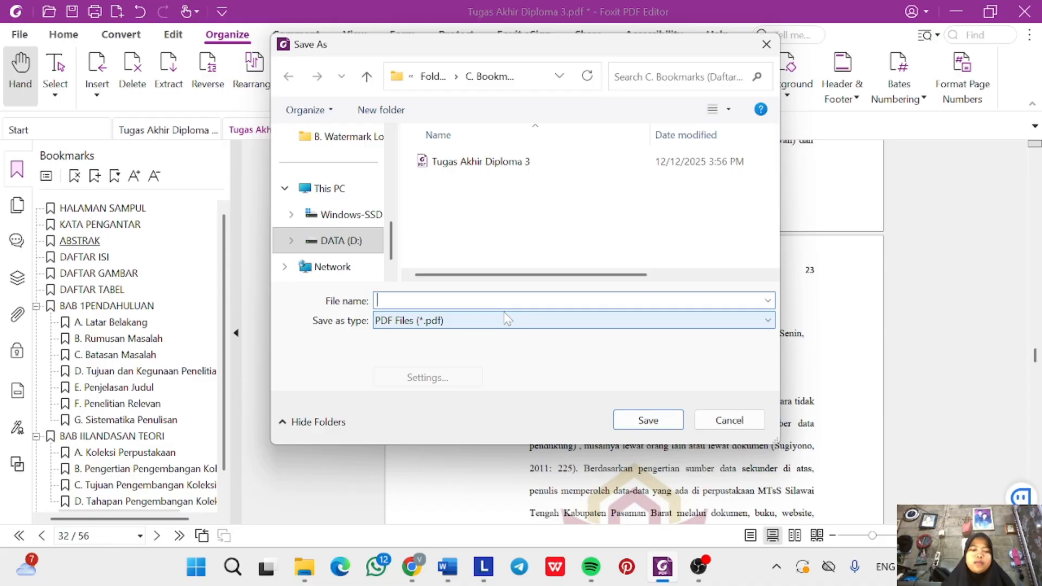
pyautogui.hotkey('ctrl', 'z')
pyautogui.press('End')
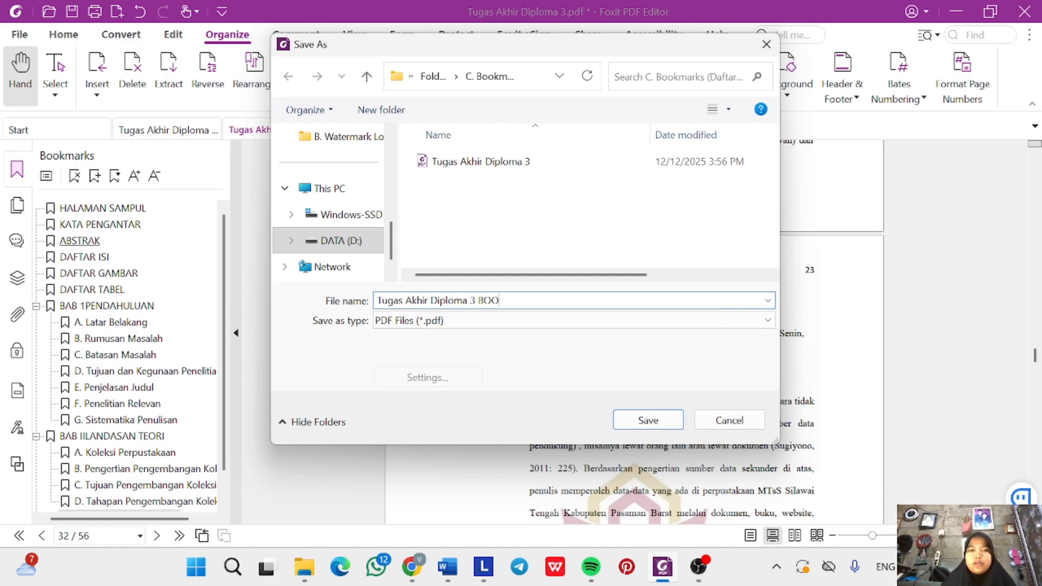
pyautogui.write('BOOKMARKAS')
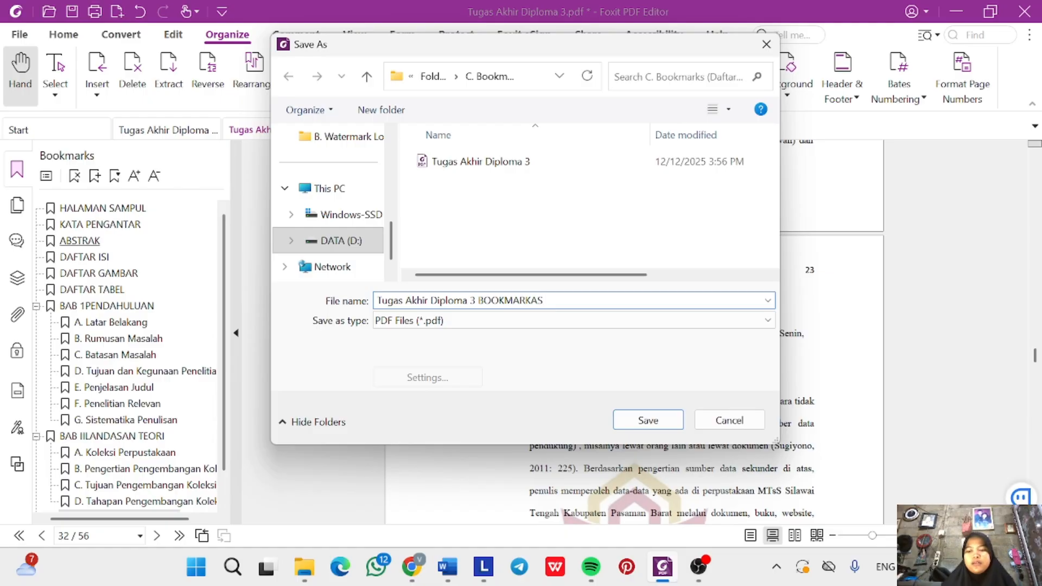
pyautogui.press('Return')
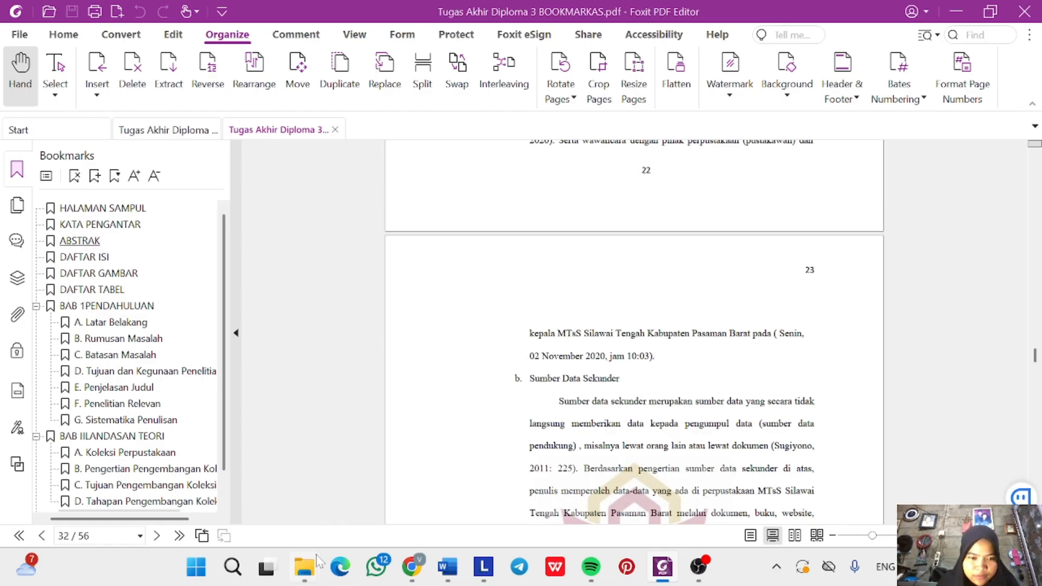
# Switch to the C. Bookmarks (Daftar Isi) folder window to confirm the BOOKMARKAS copy.
pyautogui.moveTo(304, 566)
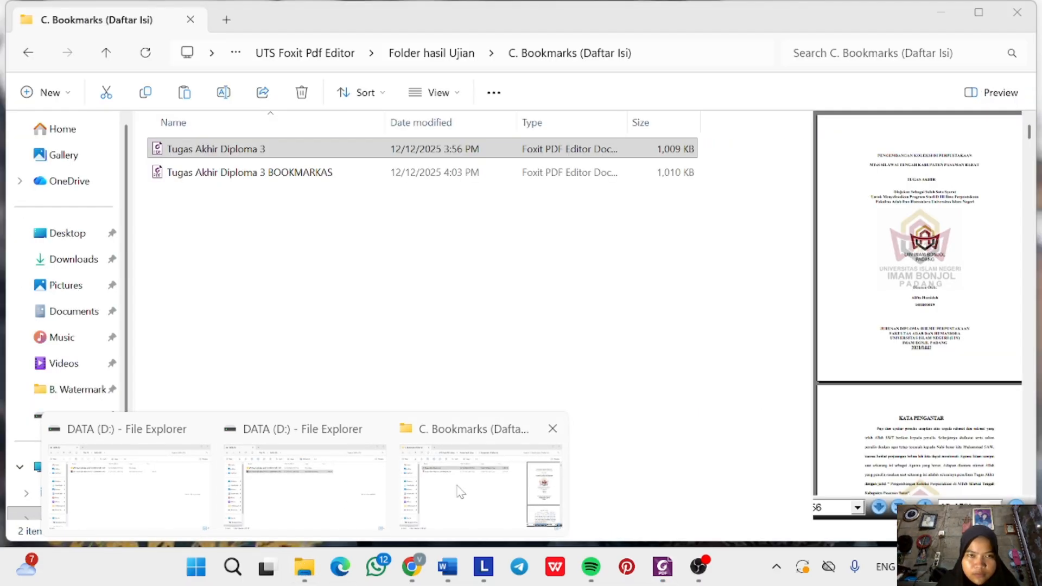
pyautogui.click(480, 478)
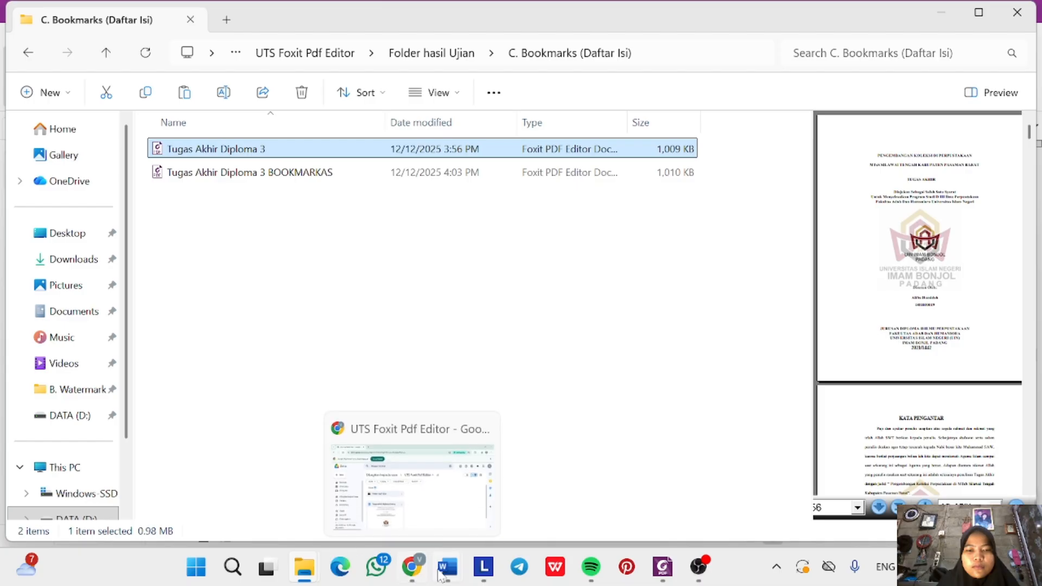
# Highlight instruction item C about adding bookmarks in yellow in the Word document.
pyautogui.moveTo(444, 575)
pyautogui.click(361, 477)
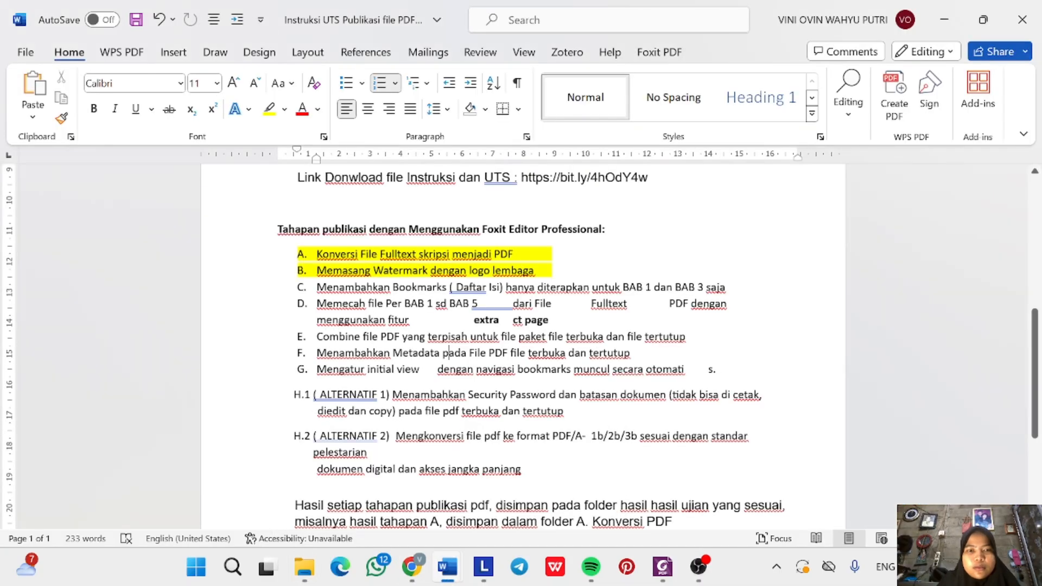
pyautogui.tripleClick(395, 284)
pyautogui.doubleClick(395, 284)
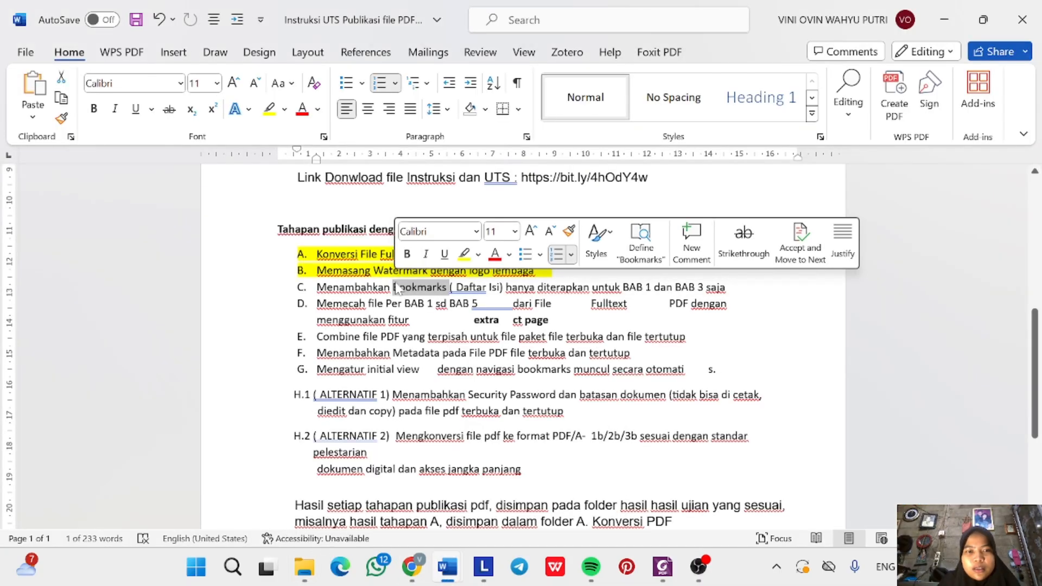
pyautogui.tripleClick(394, 284)
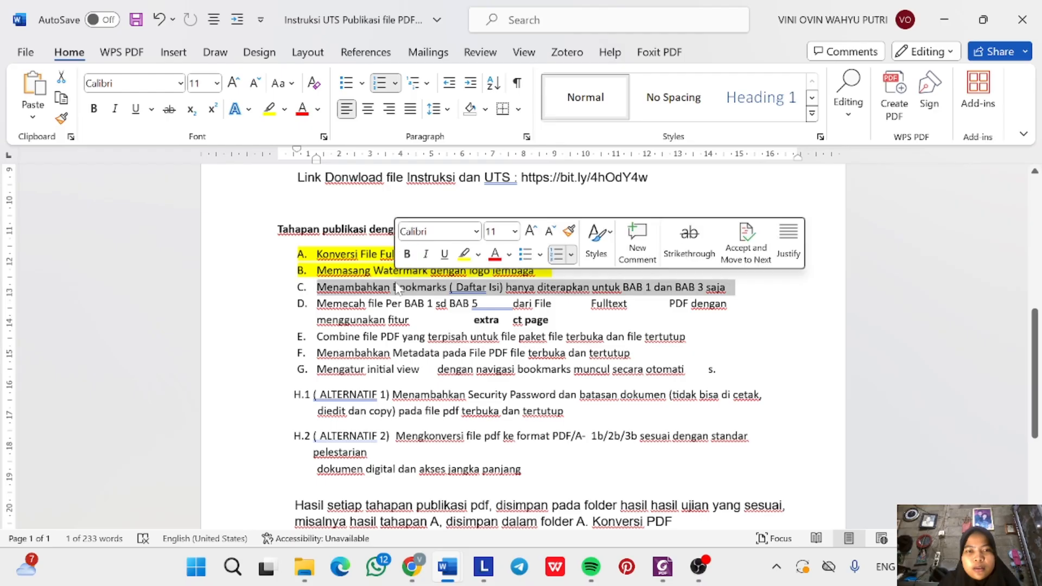
pyautogui.click(463, 253)
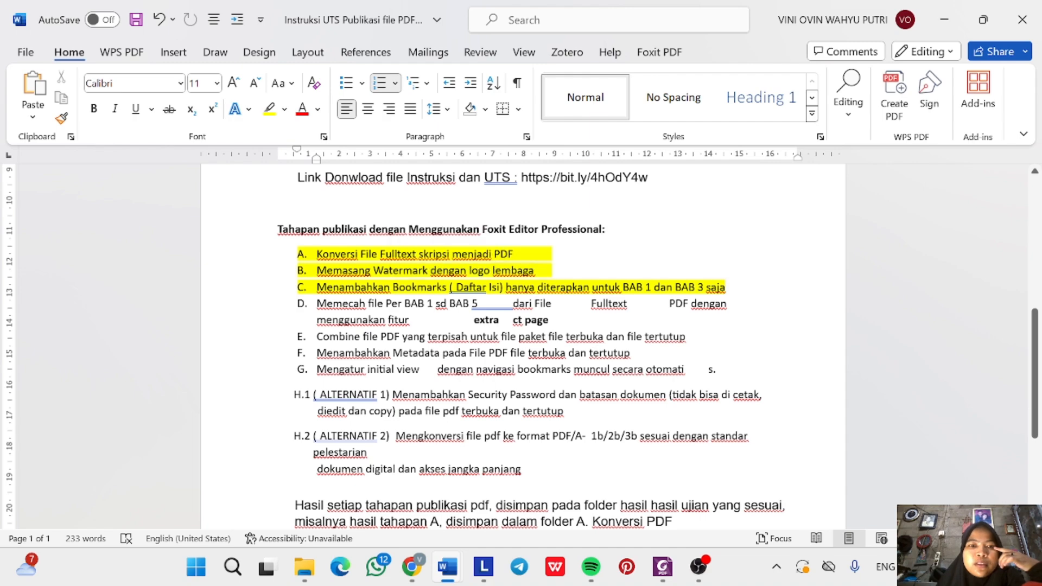
pyautogui.click(411, 320)
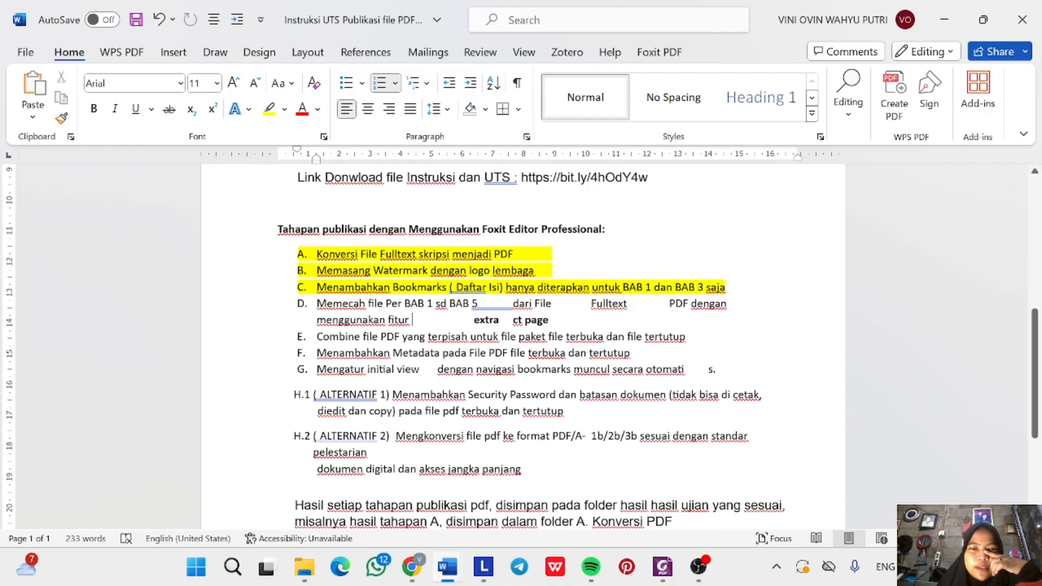
# Copy the BOOKMARKAS PDF from C. Bookmarks into the D. Extract Page - Skripsi Per BAB folder.
pyautogui.moveTo(304, 567)
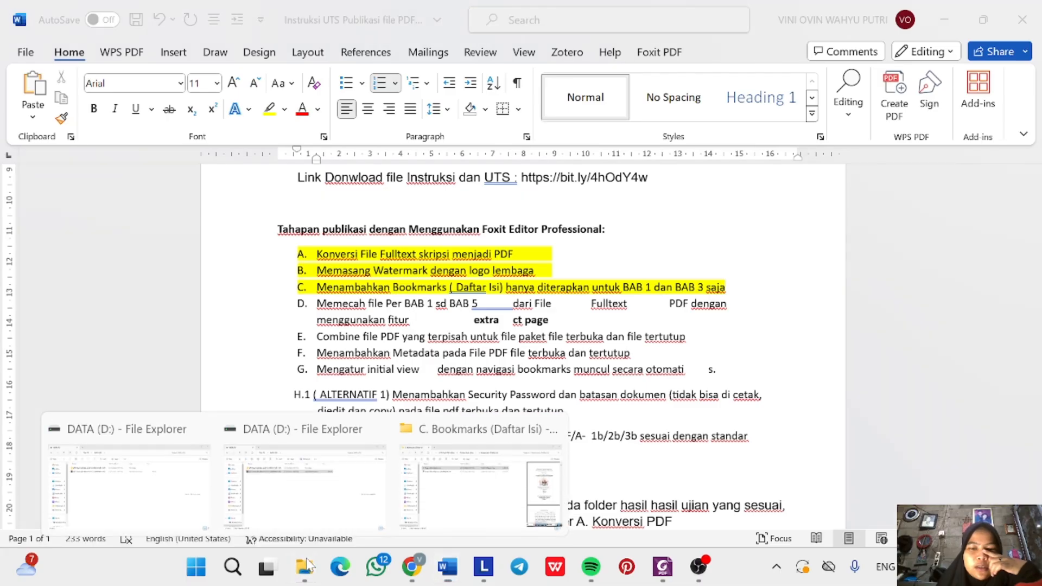
pyautogui.click(437, 521)
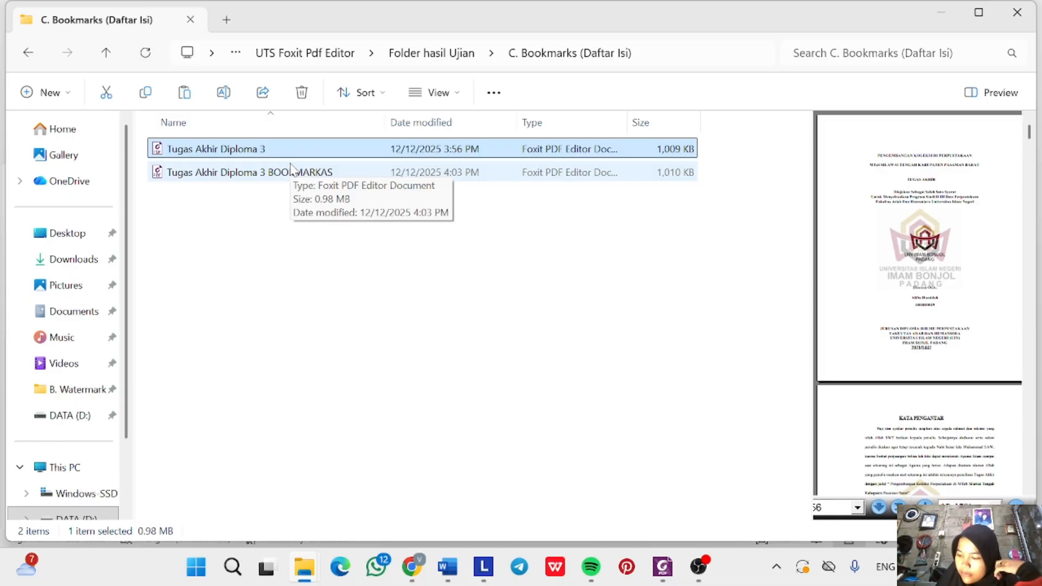
pyautogui.click(321, 175)
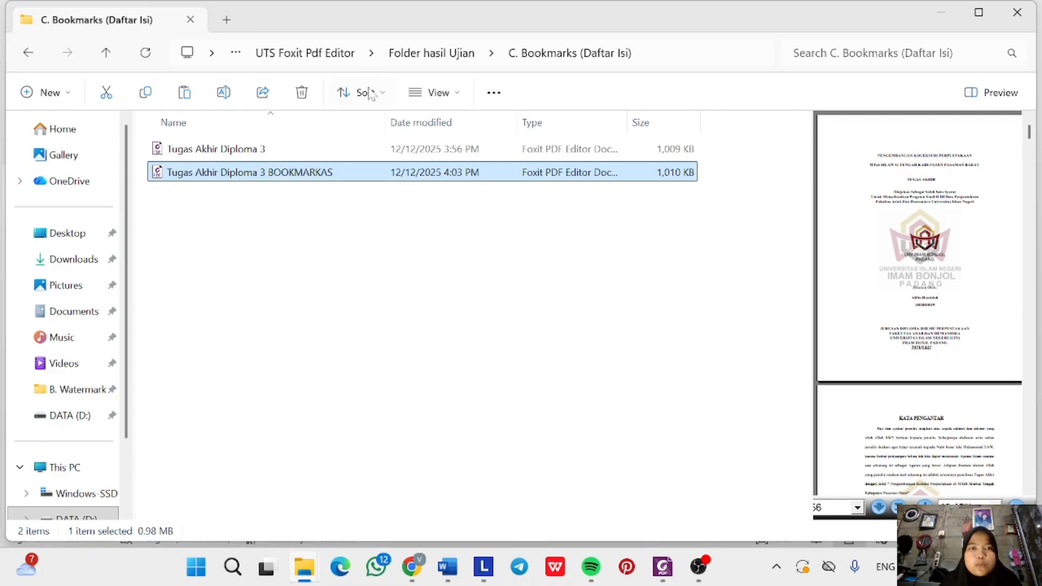
pyautogui.click(409, 49)
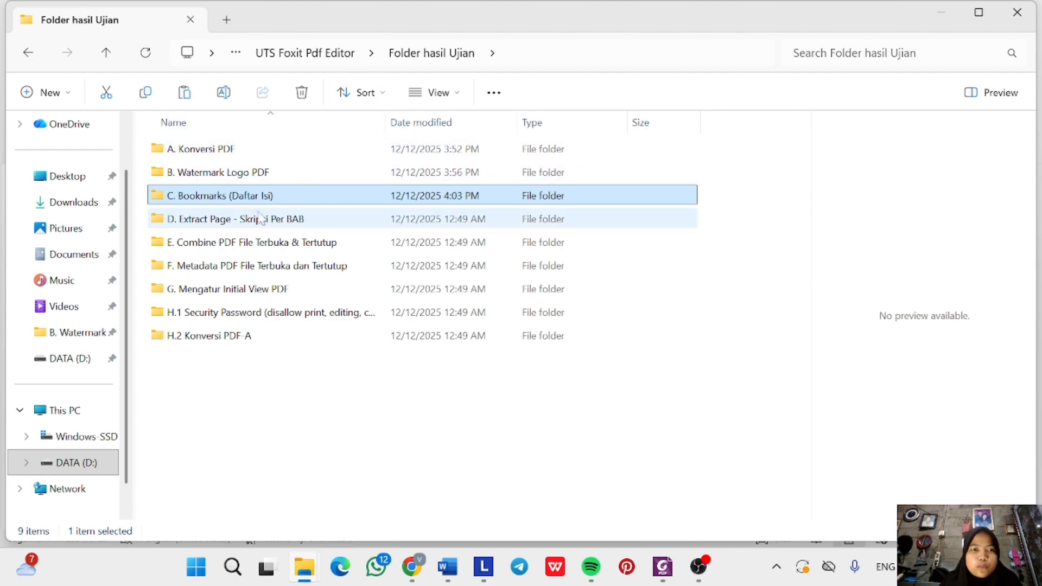
pyautogui.doubleClick(260, 218)
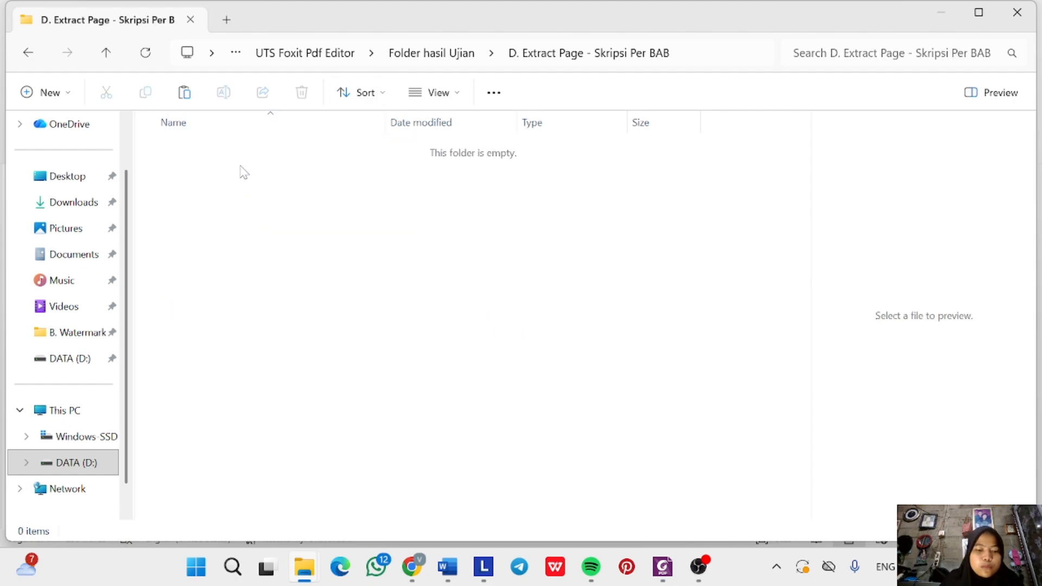
pyautogui.hotkey('ctrl', 'v')
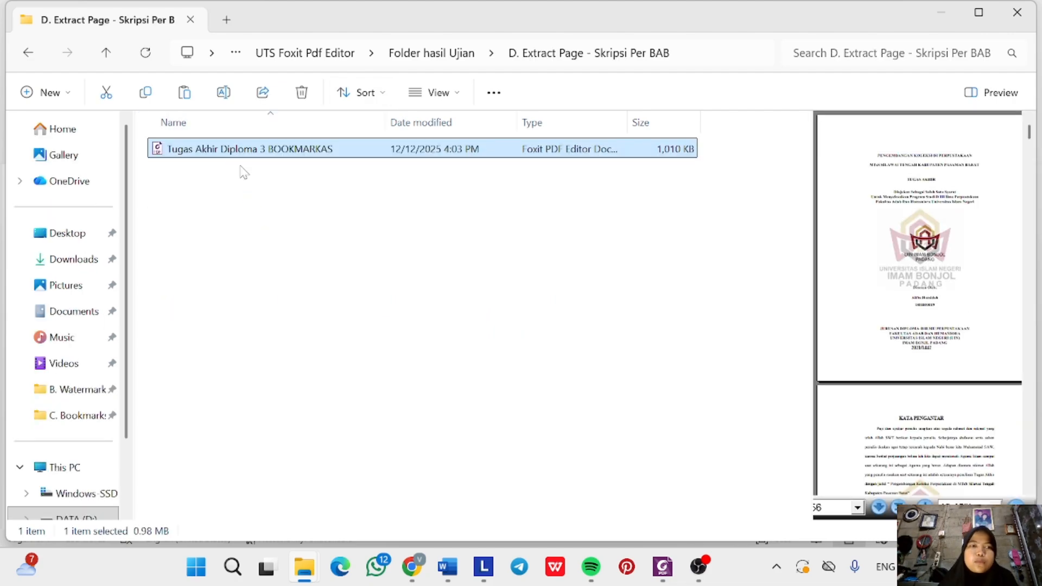
# Return to the C. Bookmarks (Daftar Isi) folder and select the BOOKMARKAS PDF.
pyautogui.click(430, 51)
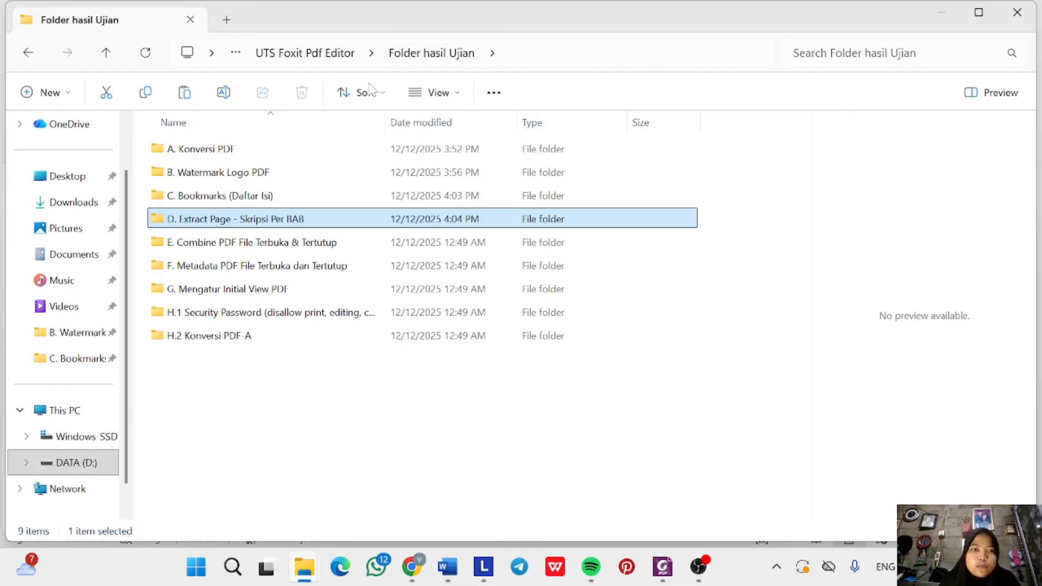
pyautogui.doubleClick(266, 197)
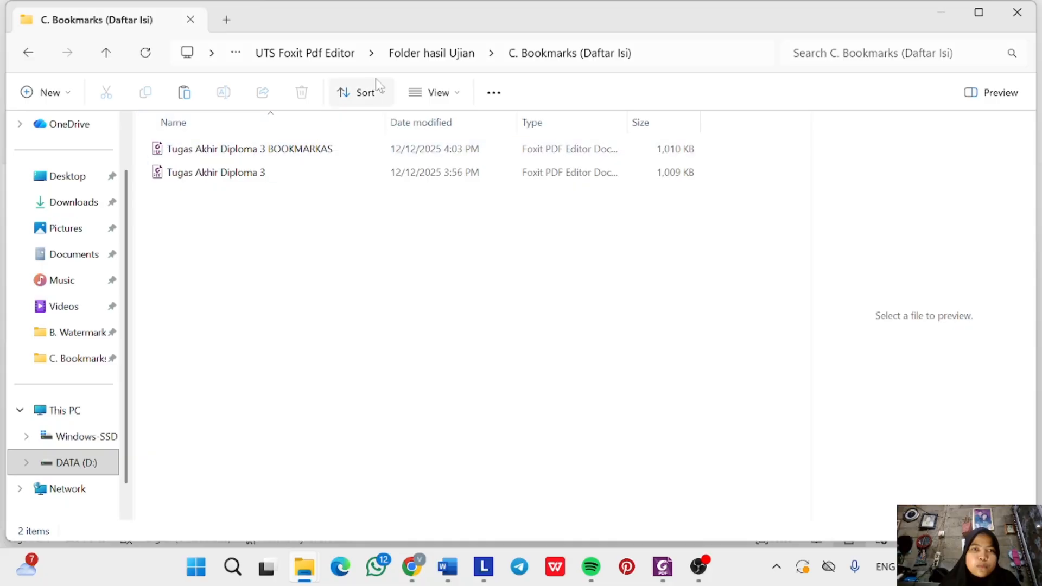
pyautogui.click(409, 54)
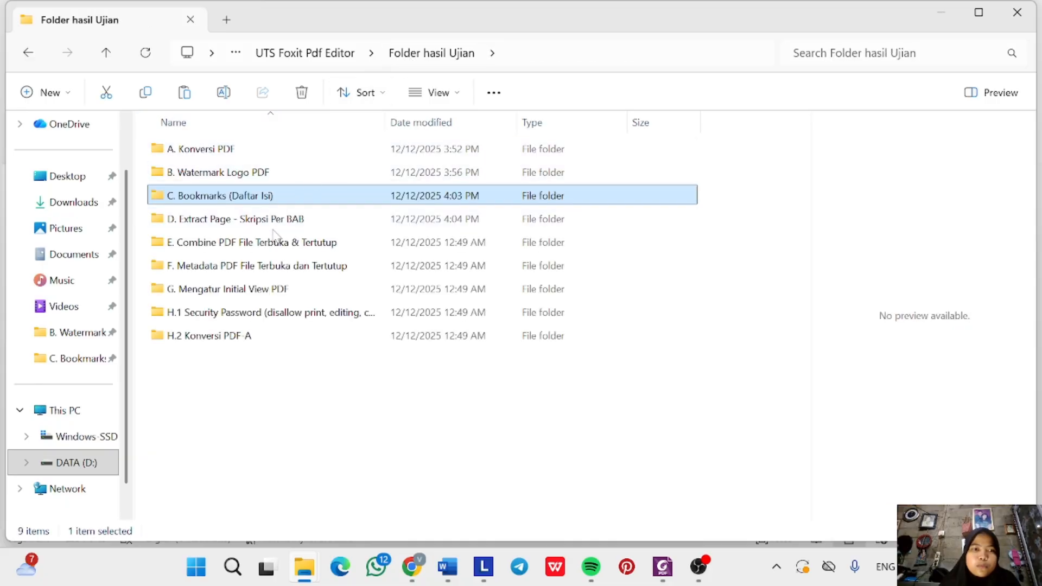
pyautogui.doubleClick(275, 198)
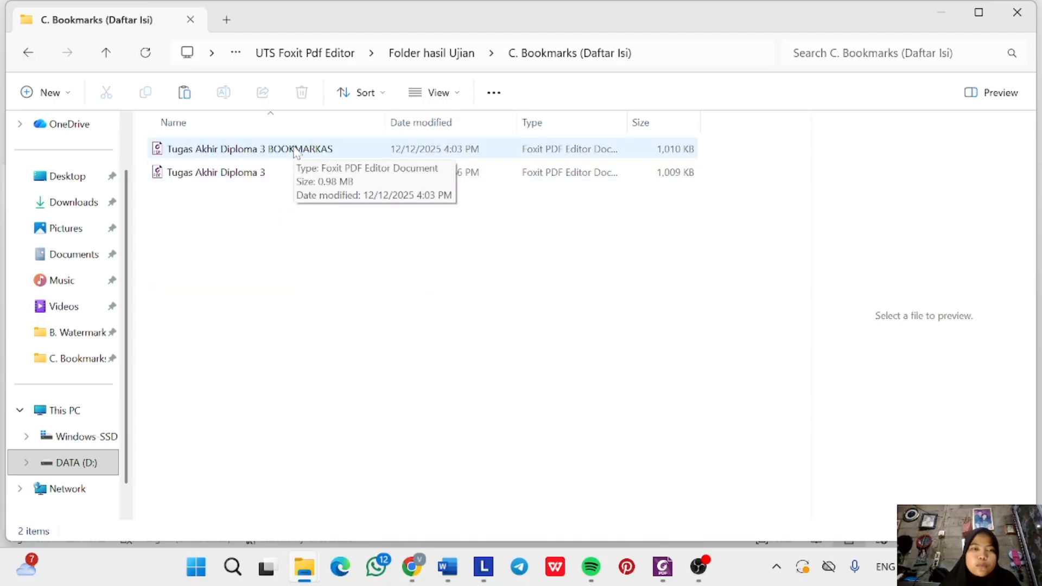
pyautogui.click(320, 150)
# Open the BOOKMARKAS PDF with Foxit PDF Editor 12.0 and scroll through its page thumbnails.
pyautogui.rightClick(334, 150)
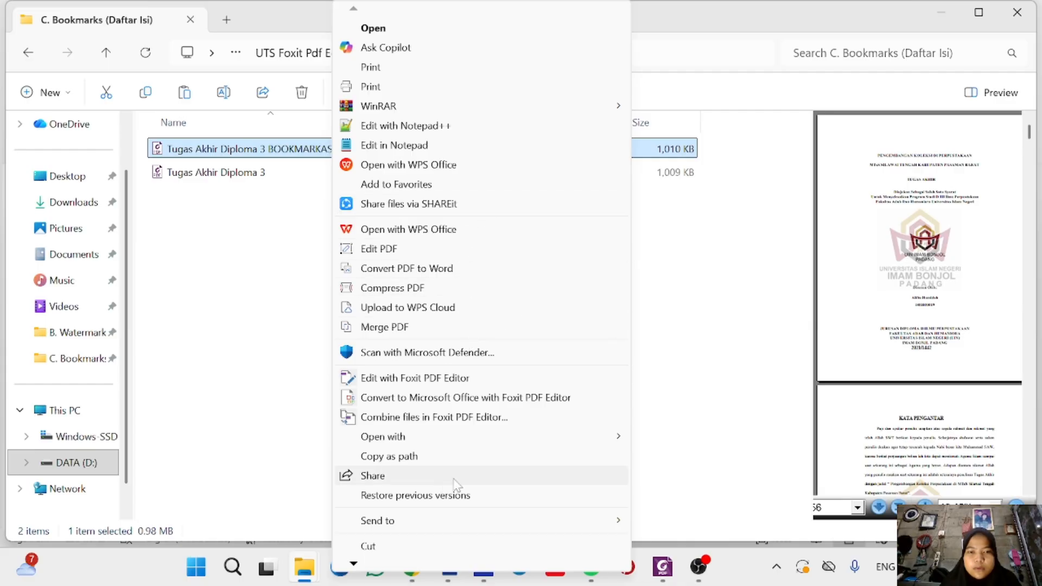
pyautogui.moveTo(599, 435)
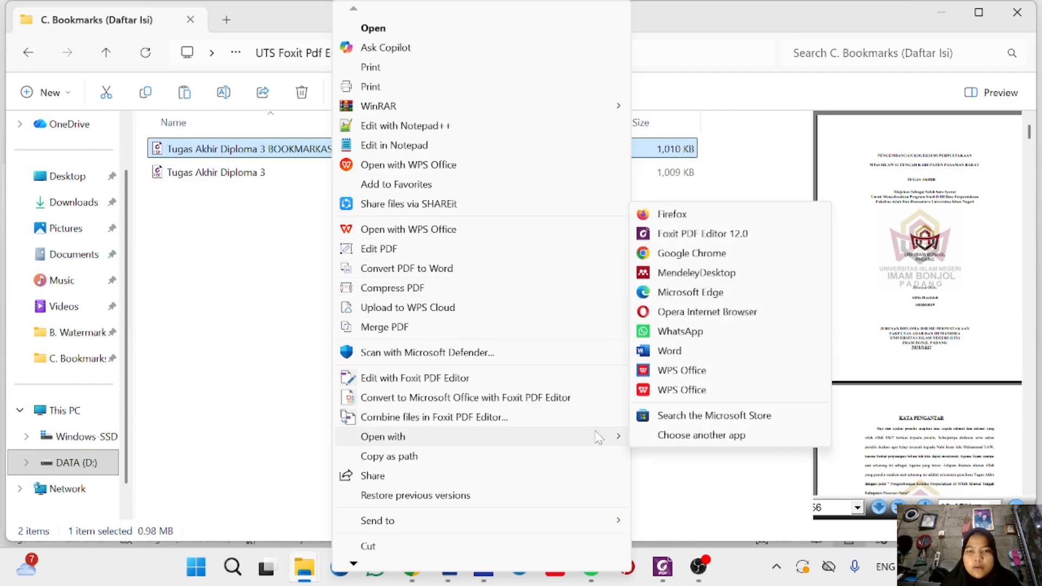
pyautogui.click(744, 233)
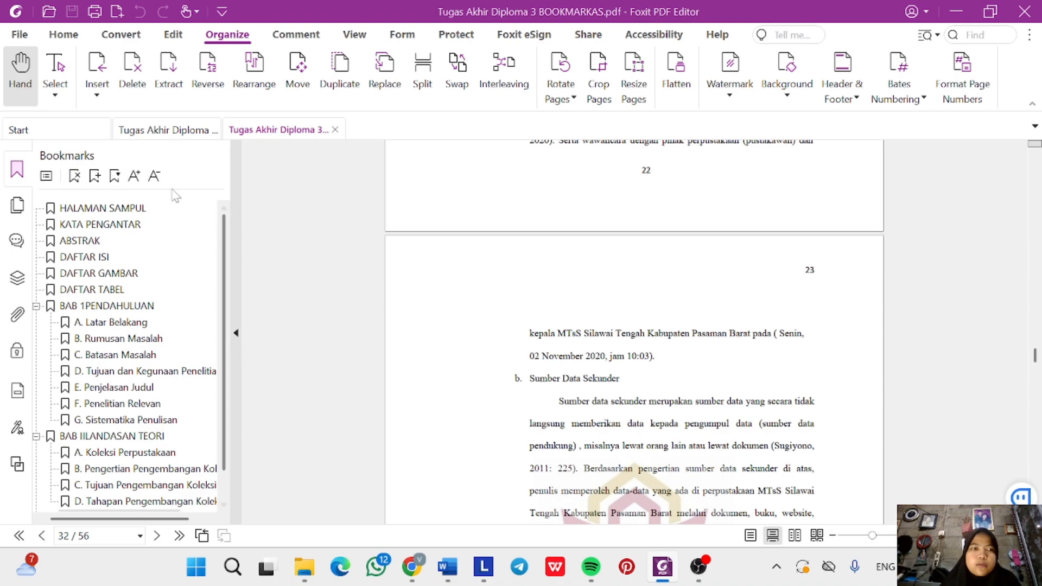
pyautogui.click(17, 206)
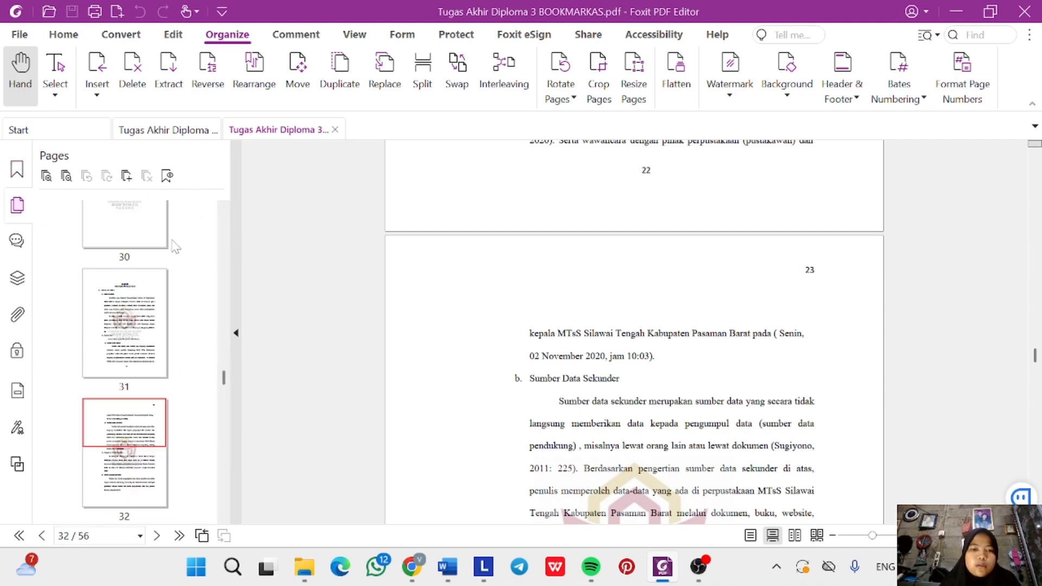
pyautogui.scroll(5, 341, 361)
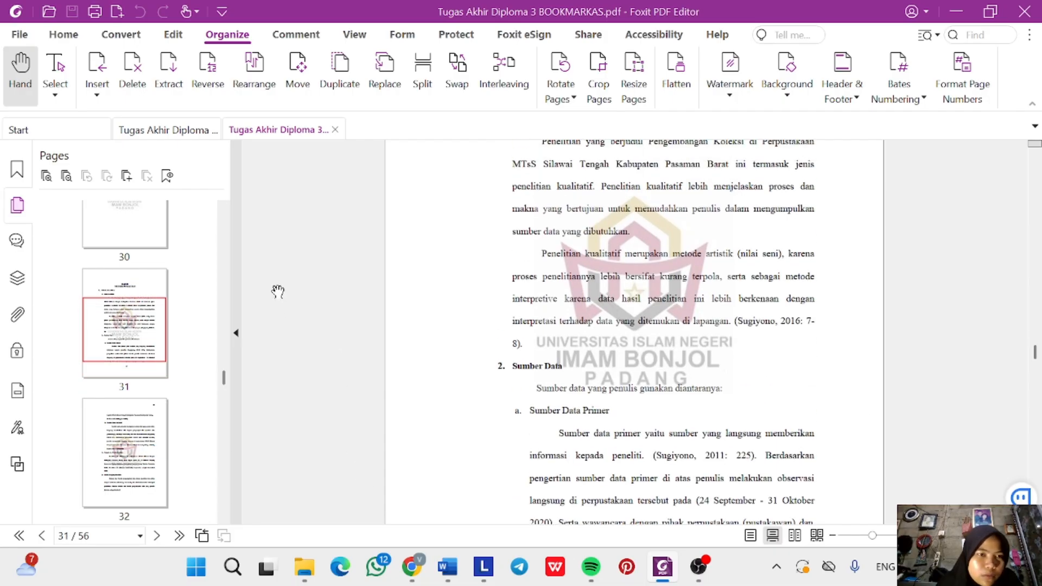
pyautogui.scroll(10, 277, 291)
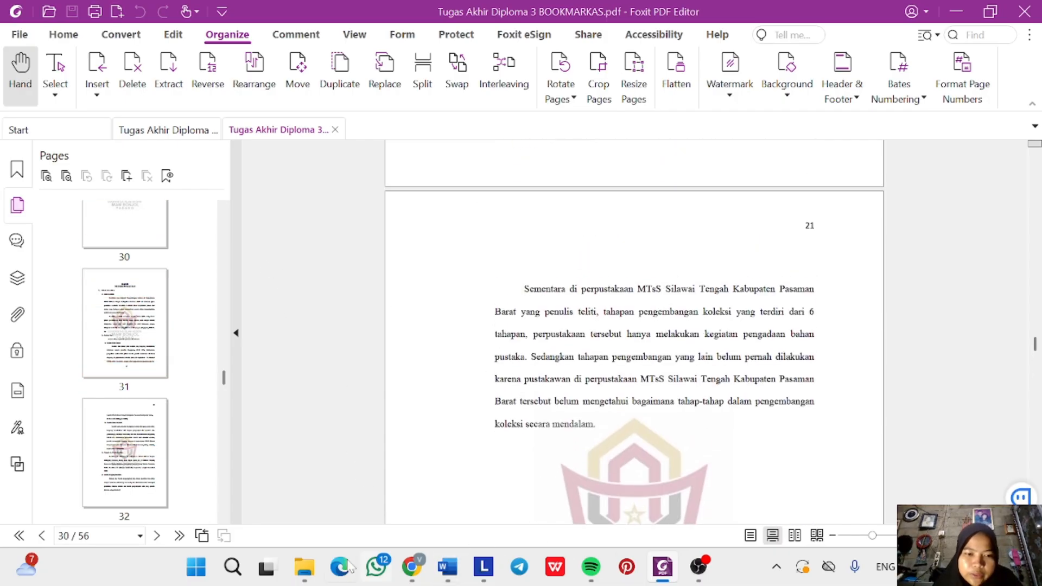
# From the C. Bookmarks folder, open the original Tugas Akhir Diploma 3 PDF with Foxit PDF Editor 12.0.
pyautogui.moveTo(305, 566)
pyautogui.click(484, 485)
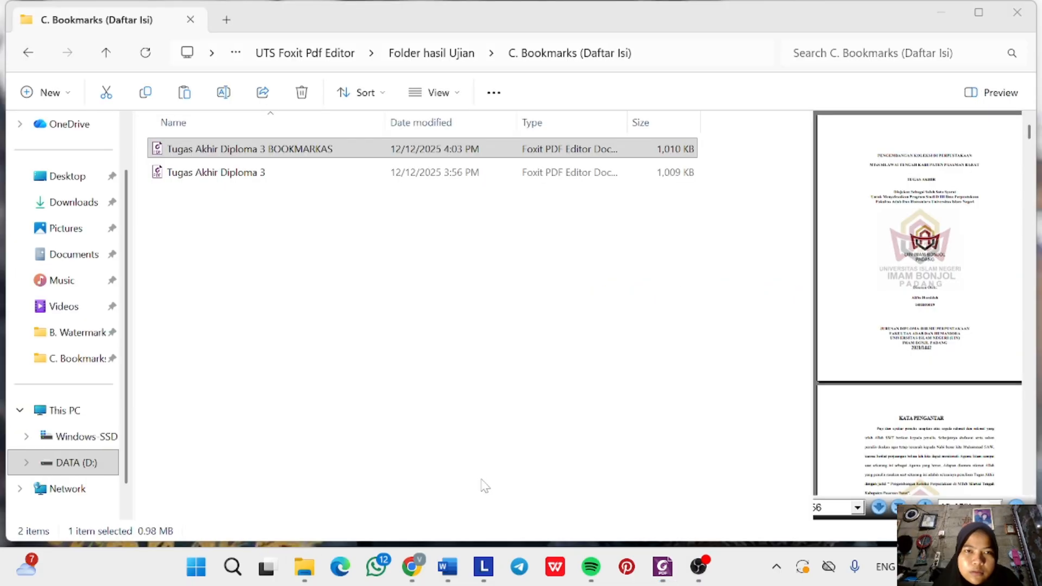
pyautogui.click(317, 178)
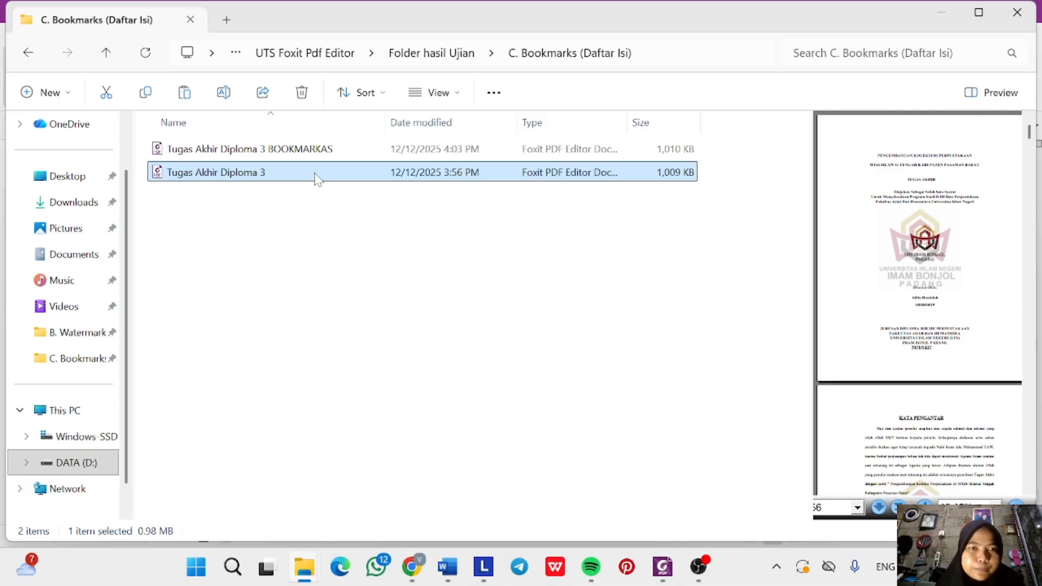
pyautogui.rightClick(317, 177)
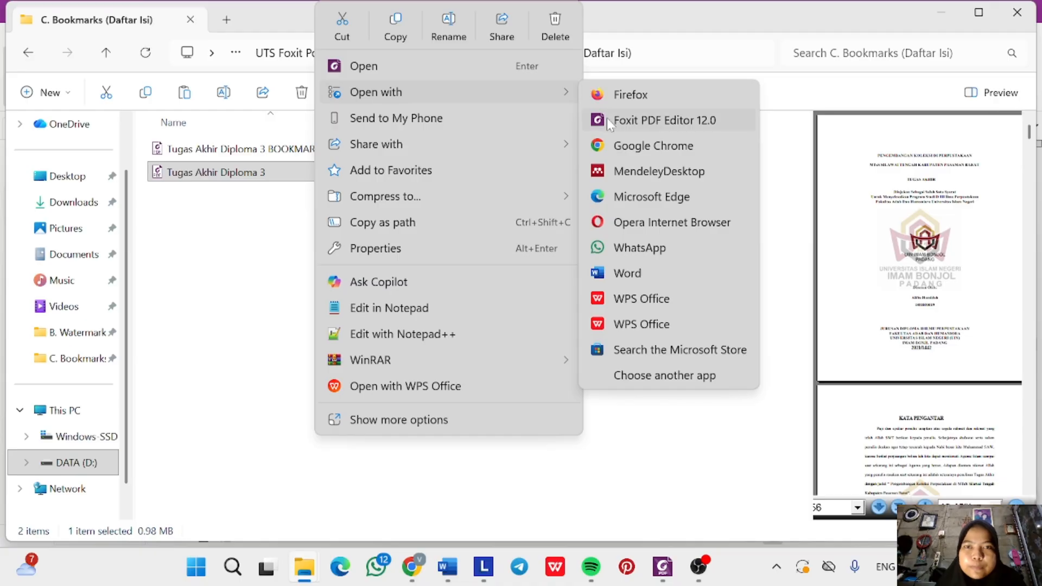
pyautogui.click(607, 120)
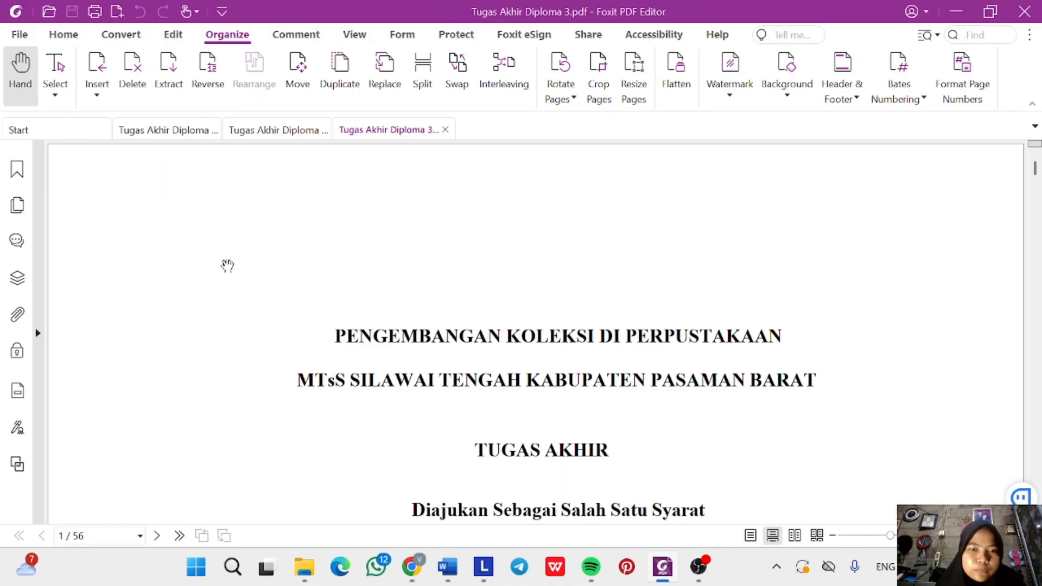
# Fit the cover page in view and widen the Pages thumbnail panel to show more pages.
pyautogui.hotkey('ctrl', '0')
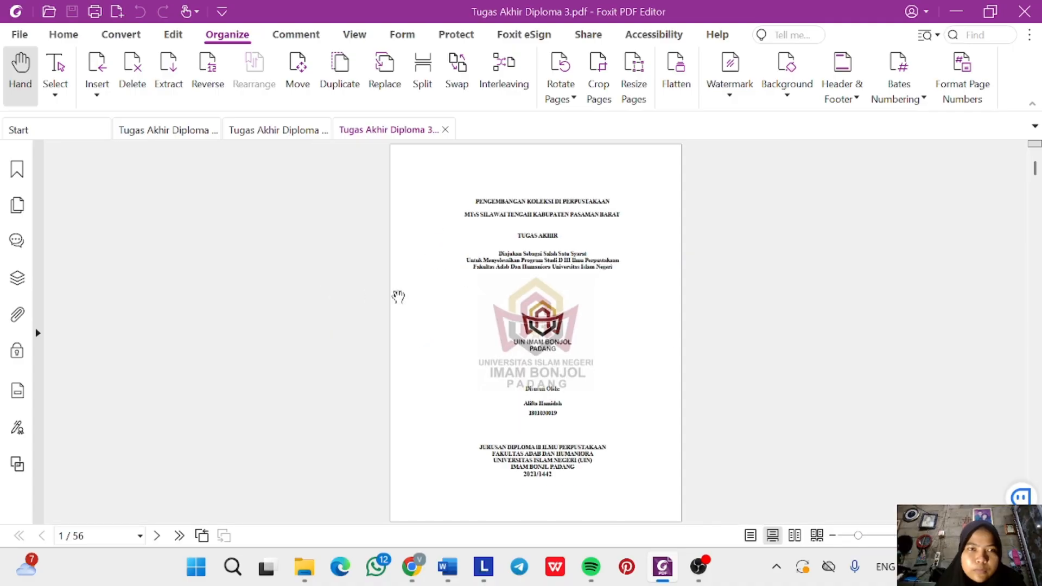
pyautogui.click(21, 213)
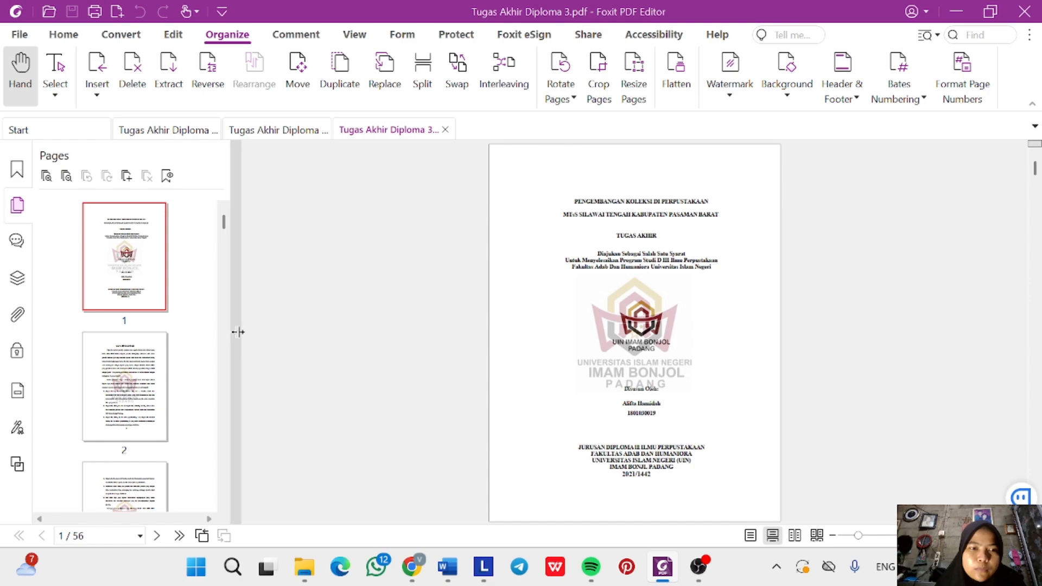
pyautogui.moveTo(237, 332); pyautogui.dragTo(368, 320)
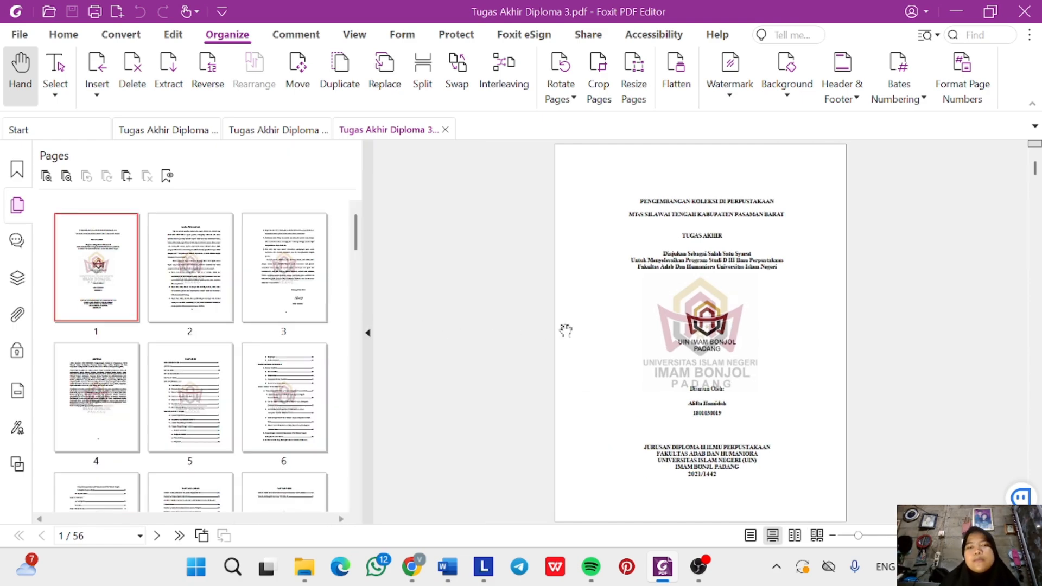
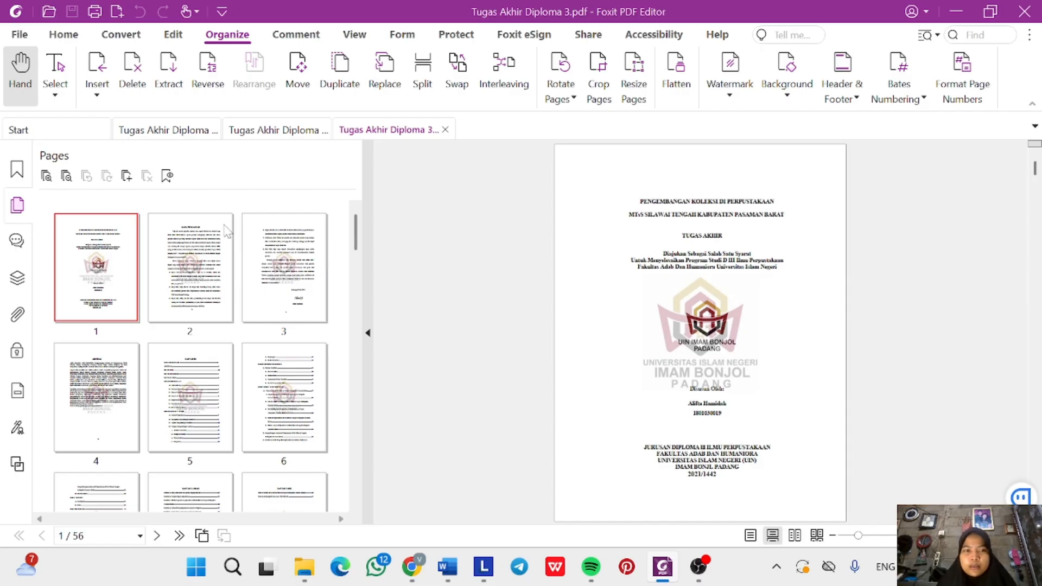
# Select page thumbnails 1–9 of Tugas Akhir Diploma 3.pdf and extract them as one new PDF.
pyautogui.click(103, 286)
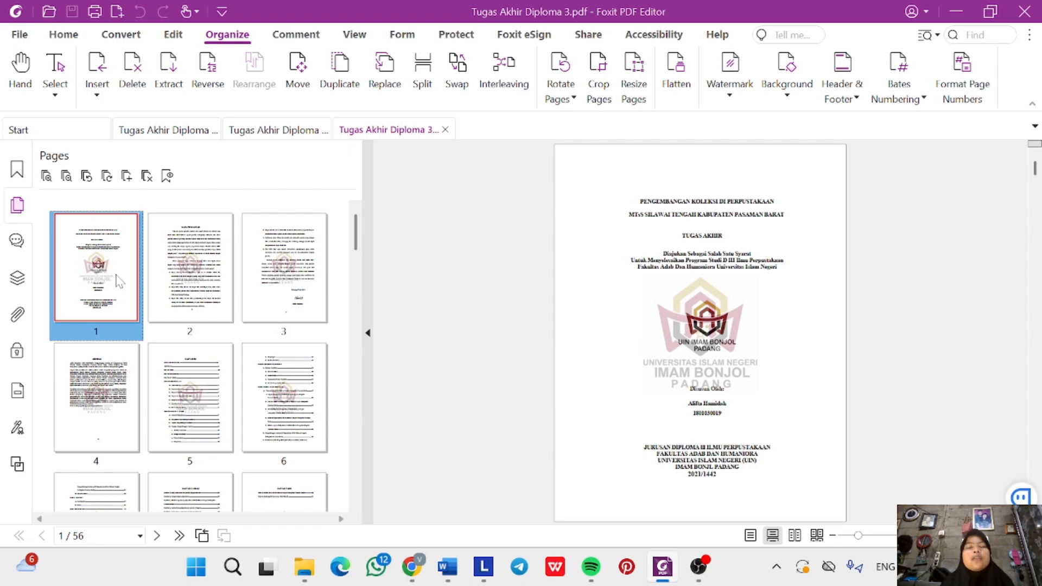
pyautogui.hotkey('shift', 'Right')
pyautogui.hotkey('shift', 'Right')
pyautogui.hotkey('shift', 'Right')
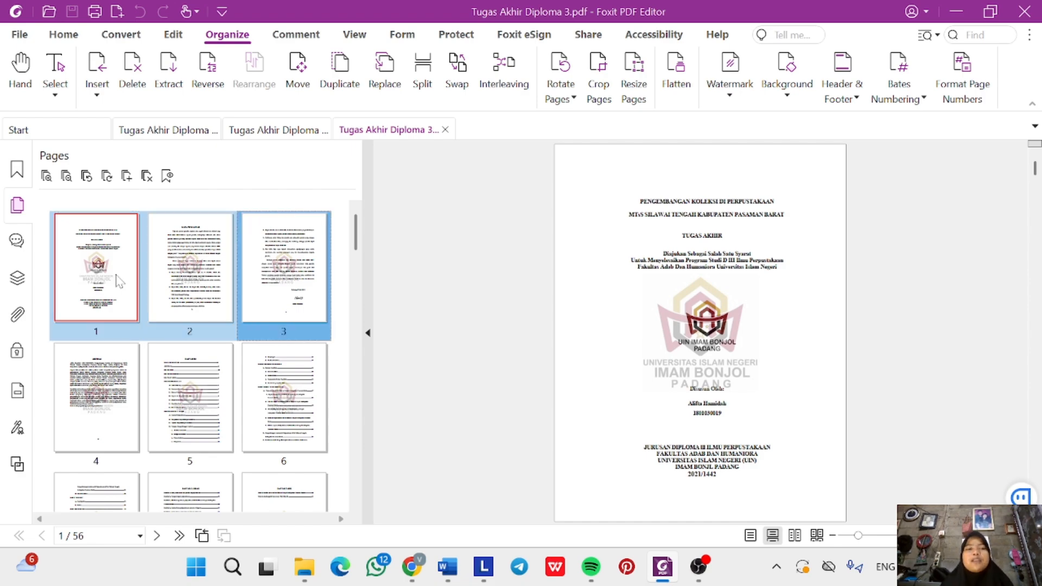
pyautogui.hotkey('shift', 'Right')
pyautogui.hotkey('shift', 'Right')
pyautogui.hotkey('shift', 'Right')
pyautogui.hotkey('shift', 'Right')
pyautogui.hotkey('shift', 'Right')
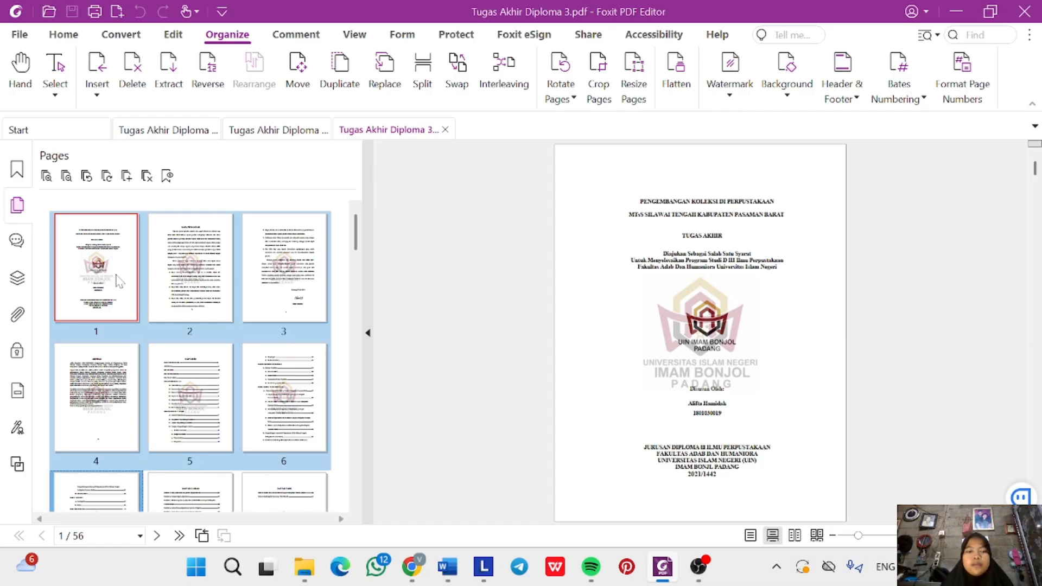
pyautogui.scroll(-2, 119, 280)
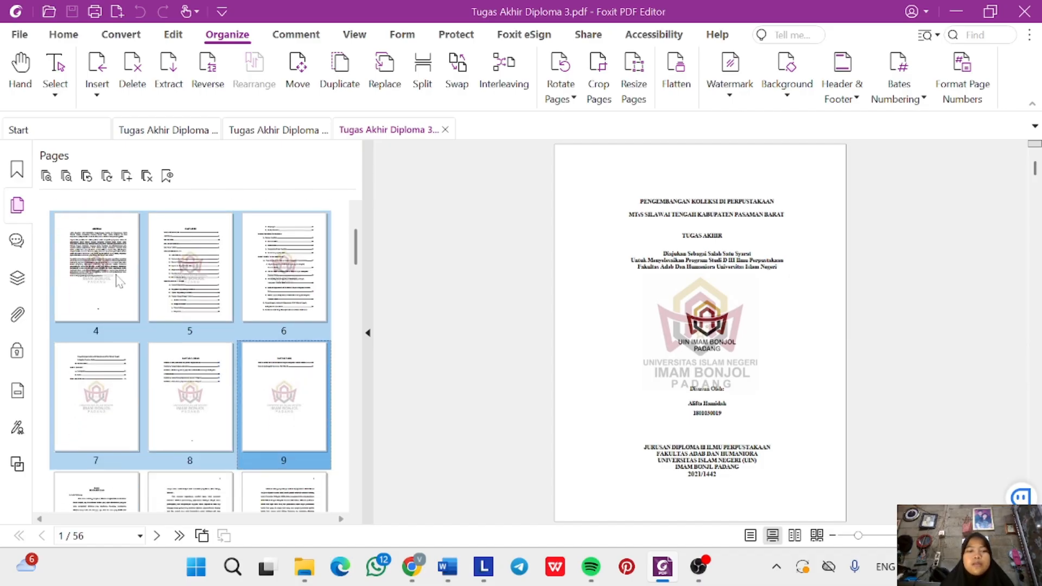
pyautogui.rightClick(294, 413)
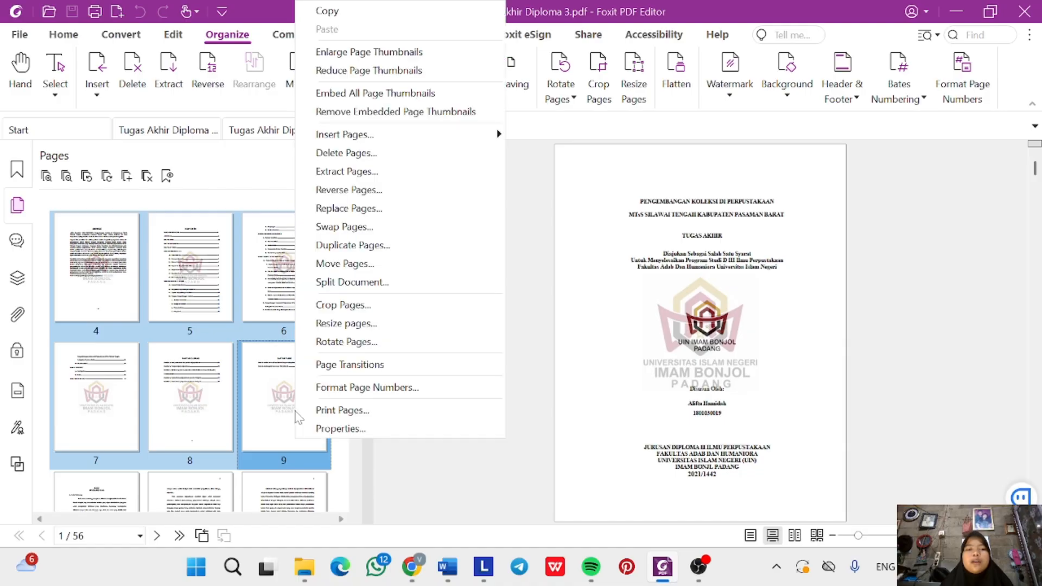
pyautogui.click(377, 171)
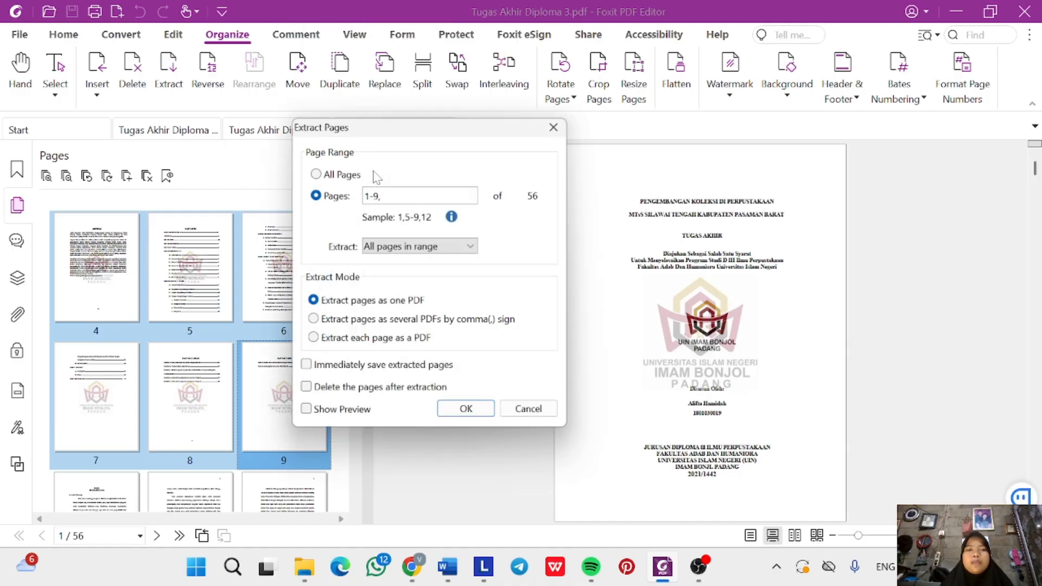
pyautogui.click(455, 416)
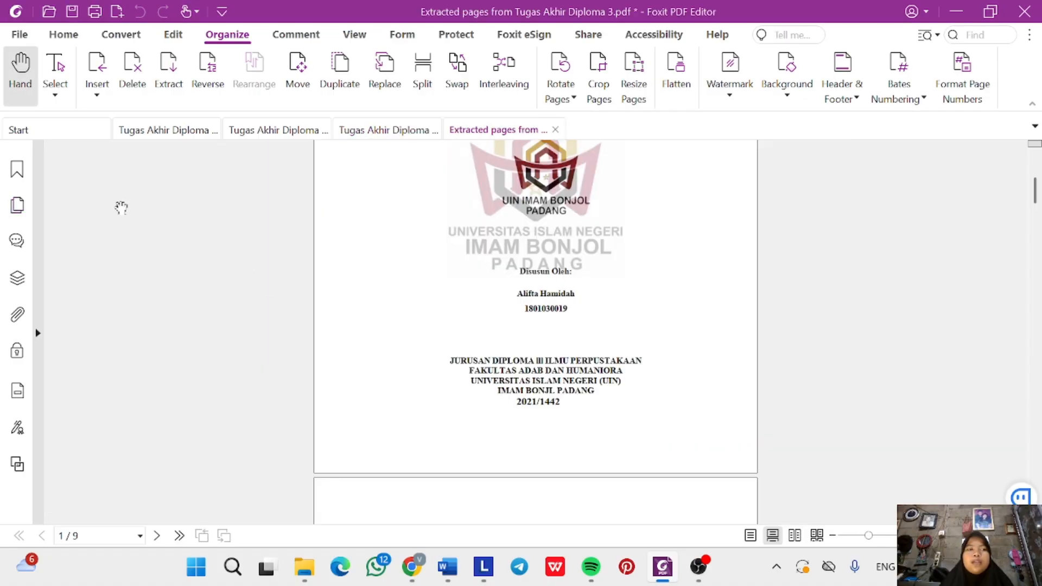
pyautogui.click(20, 36)
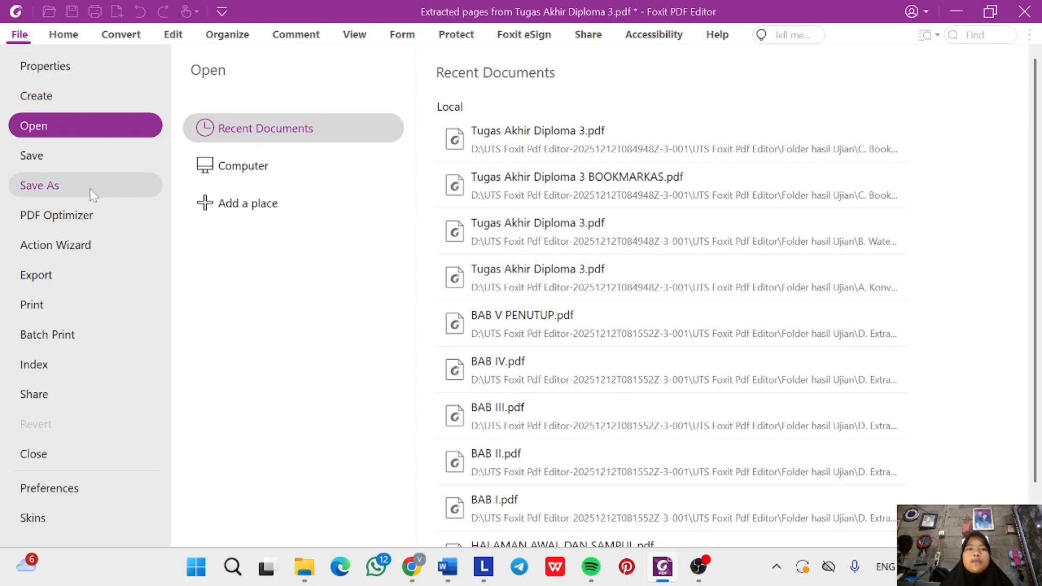
# In Save As, browse DATA (D:) > UTS Foxit Pdf Editor > Folder hasil Ujian > D. Extract Page - Skripsi Per BAB.
pyautogui.click(90, 186)
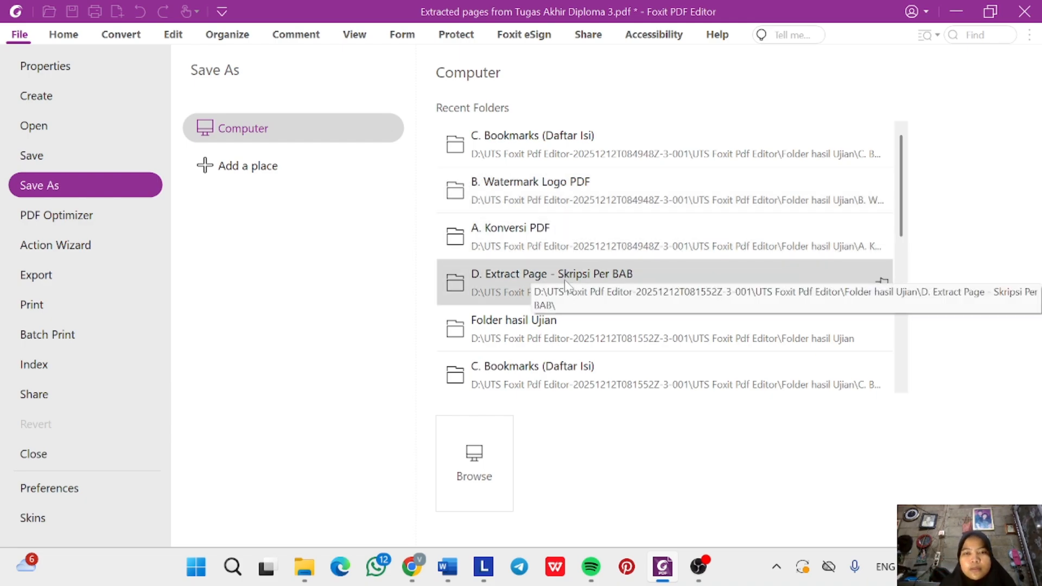
pyautogui.click(541, 278)
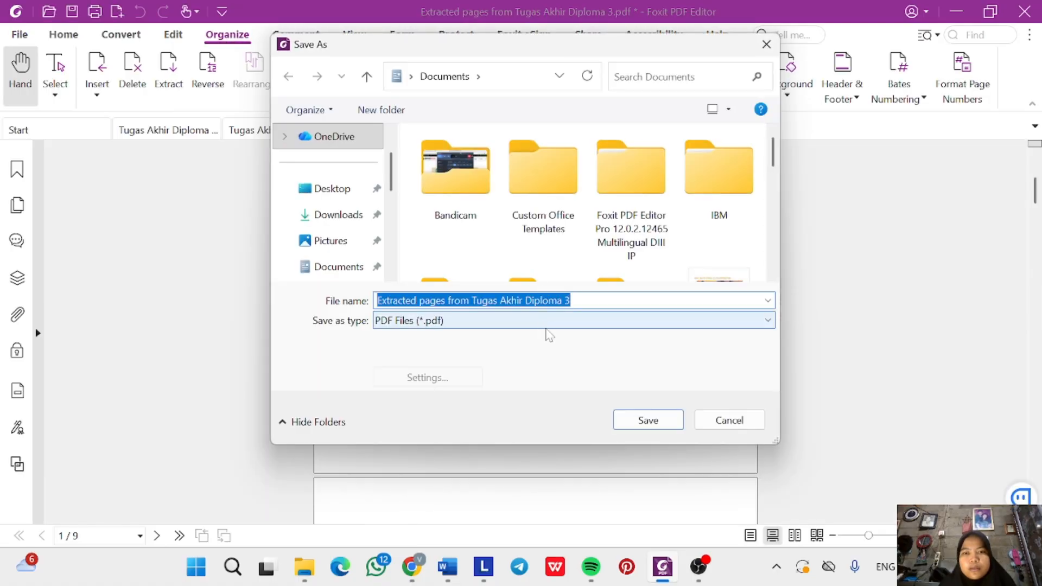
pyautogui.scroll(-3, 341, 244)
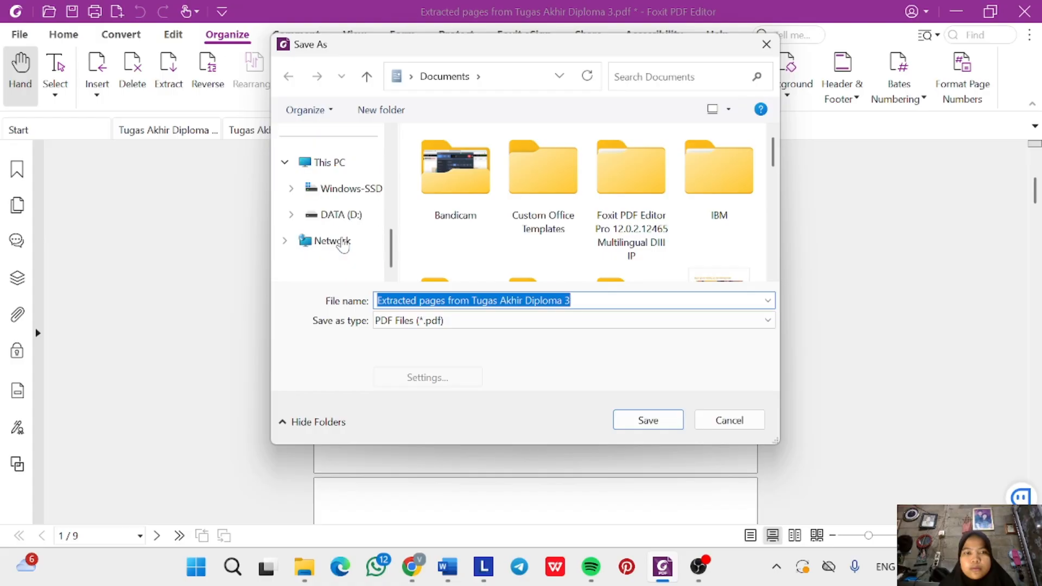
pyautogui.click(347, 213)
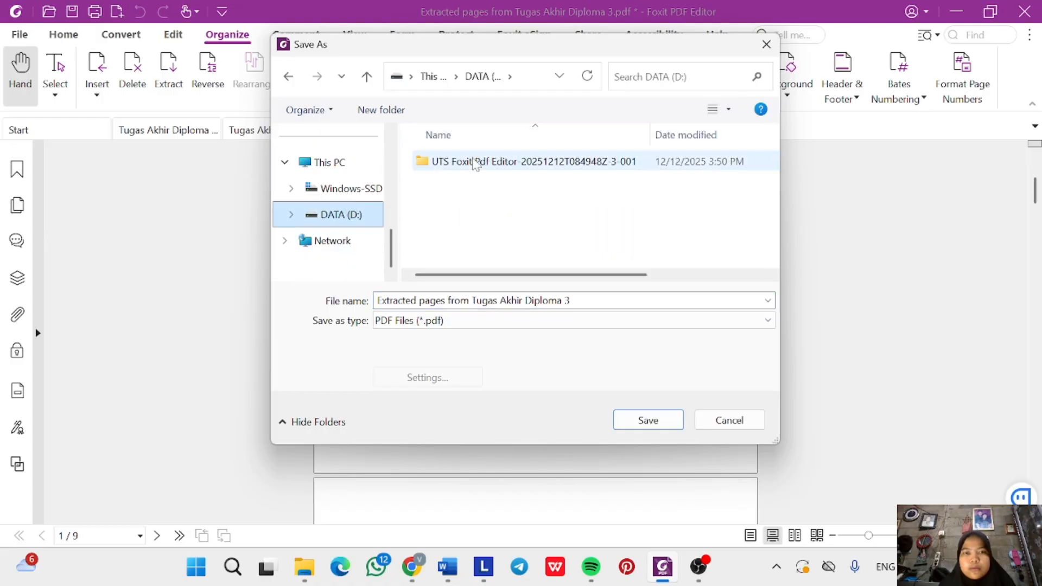
pyautogui.doubleClick(475, 162)
pyautogui.click(472, 163)
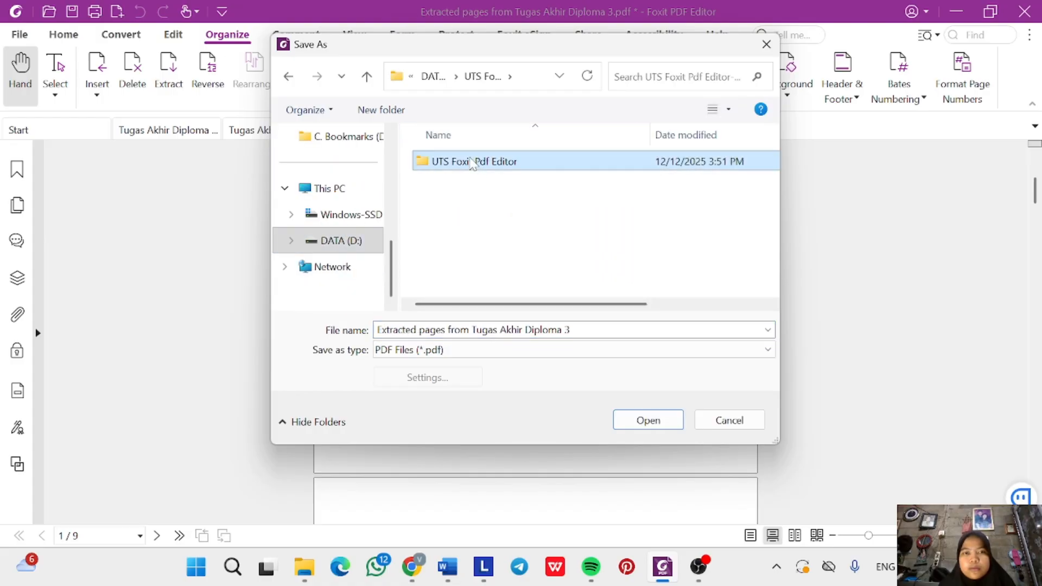
pyautogui.doubleClick(472, 163)
pyautogui.doubleClick(479, 164)
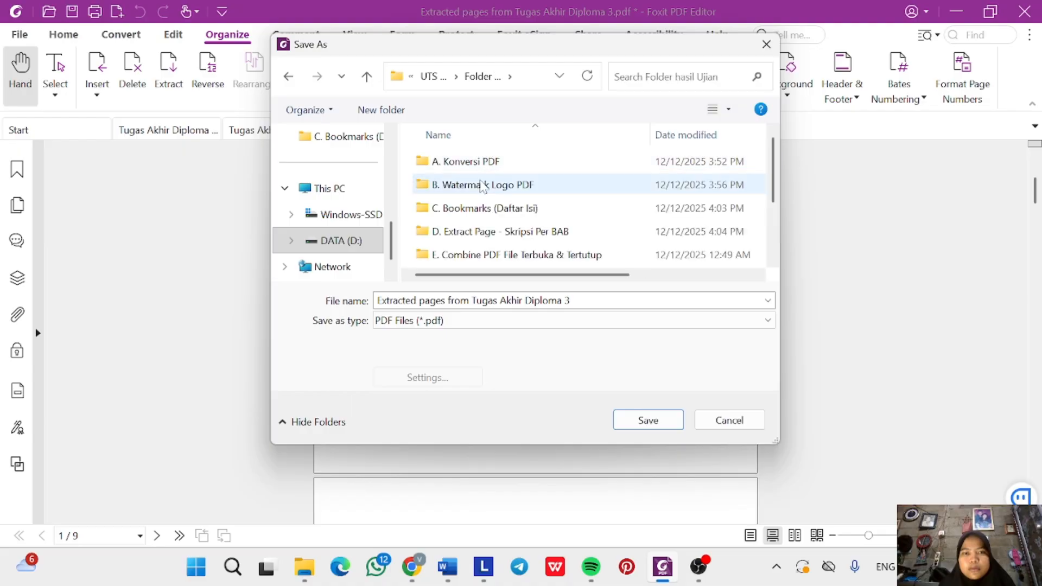
pyautogui.click(473, 233)
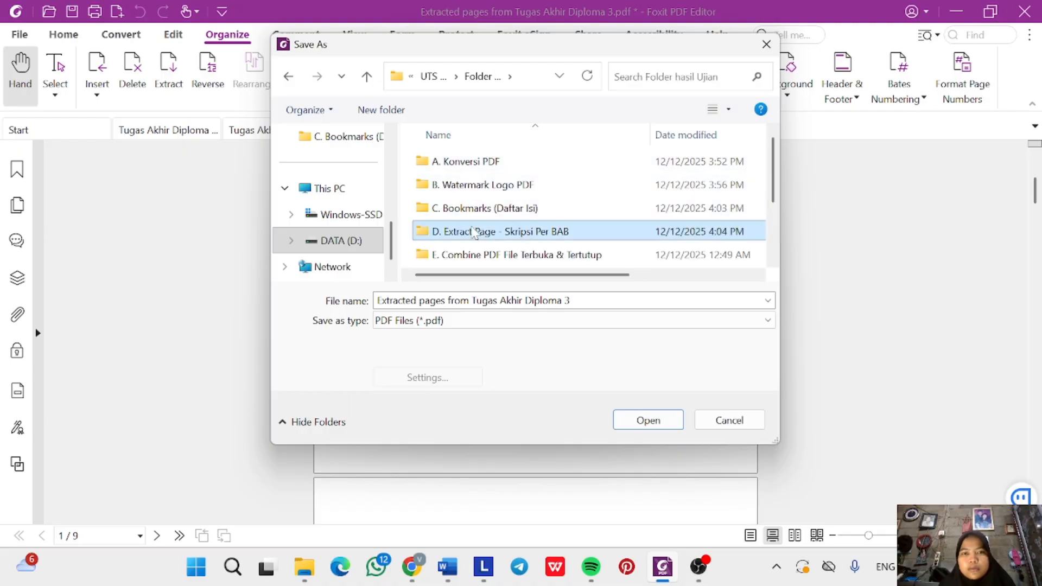
pyautogui.doubleClick(474, 232)
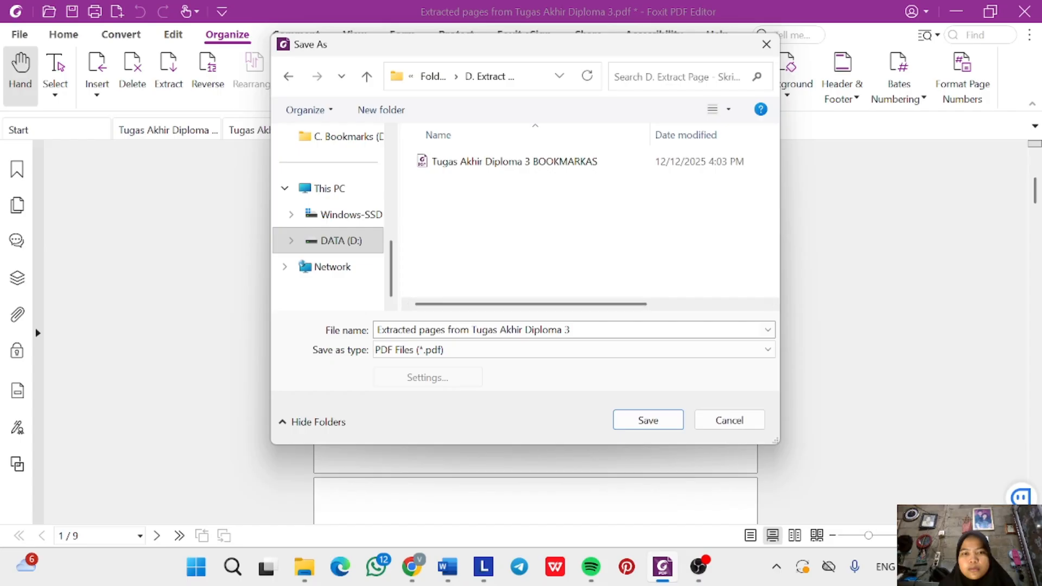
# Name the file HALAMAN AWAL and save it.
pyautogui.press('BackSpace')
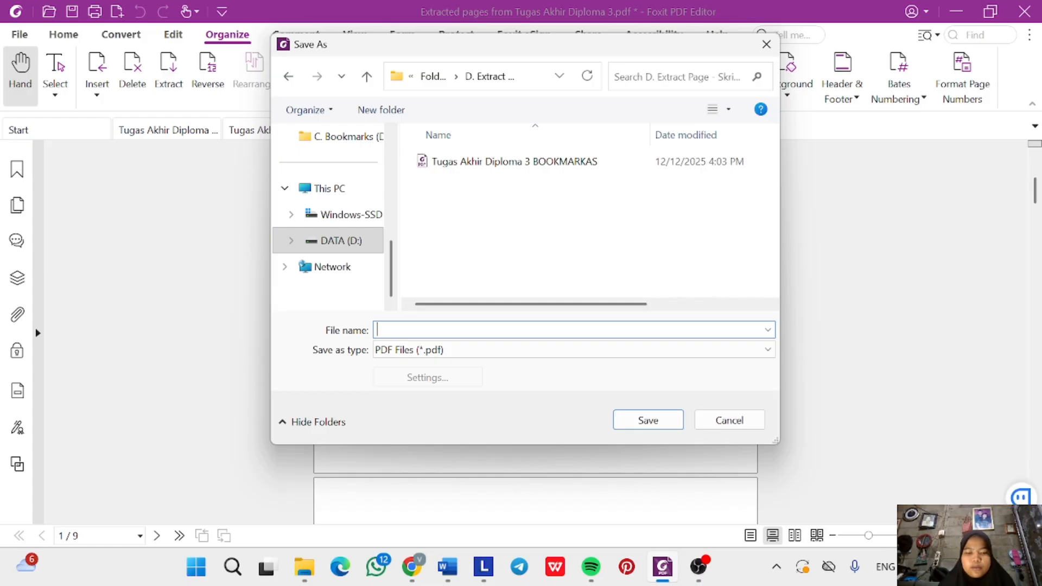
pyautogui.write('HALAMAN')
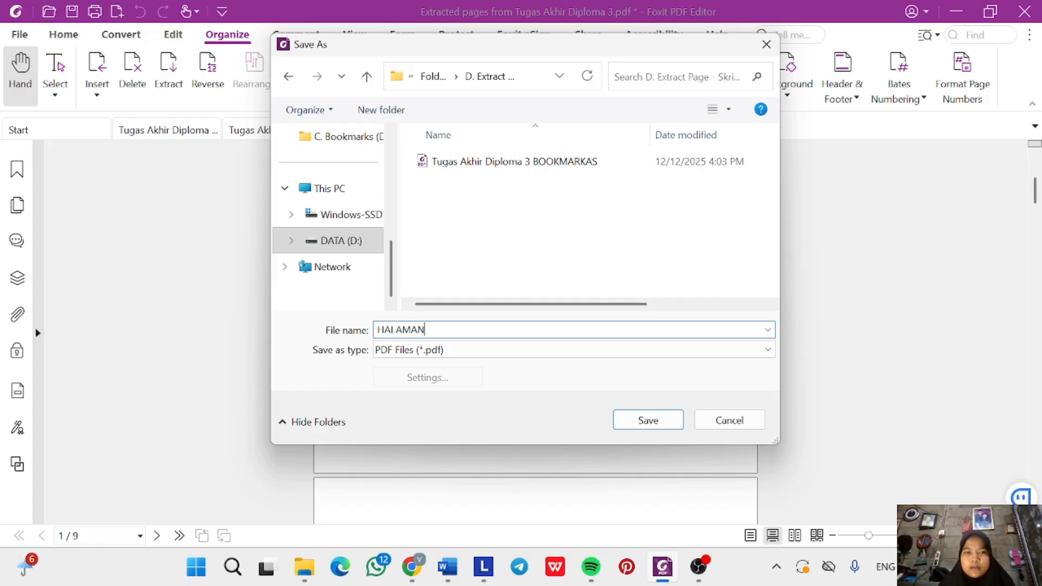
pyautogui.write(' AWAL')
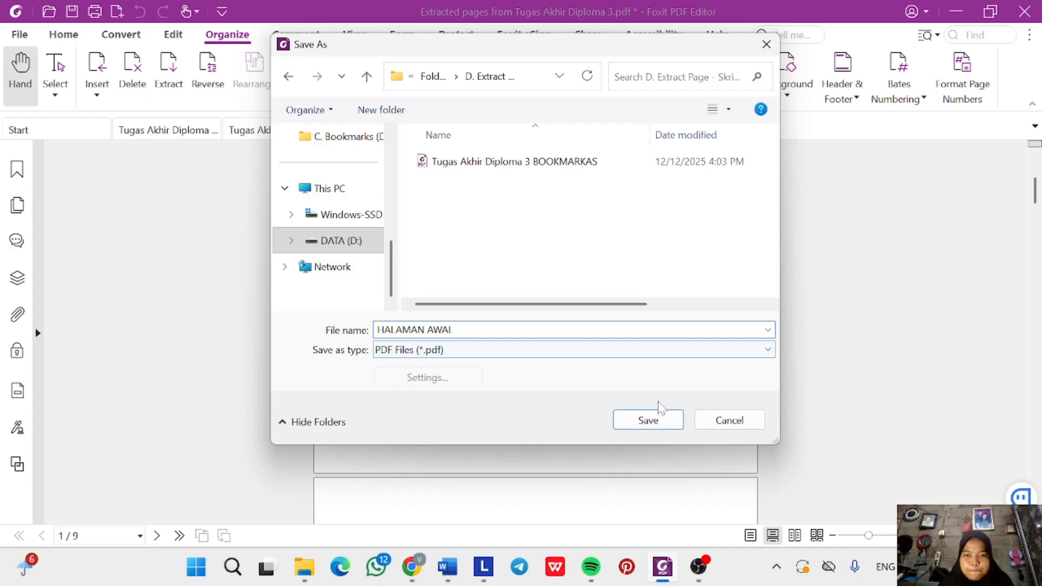
pyautogui.click(651, 420)
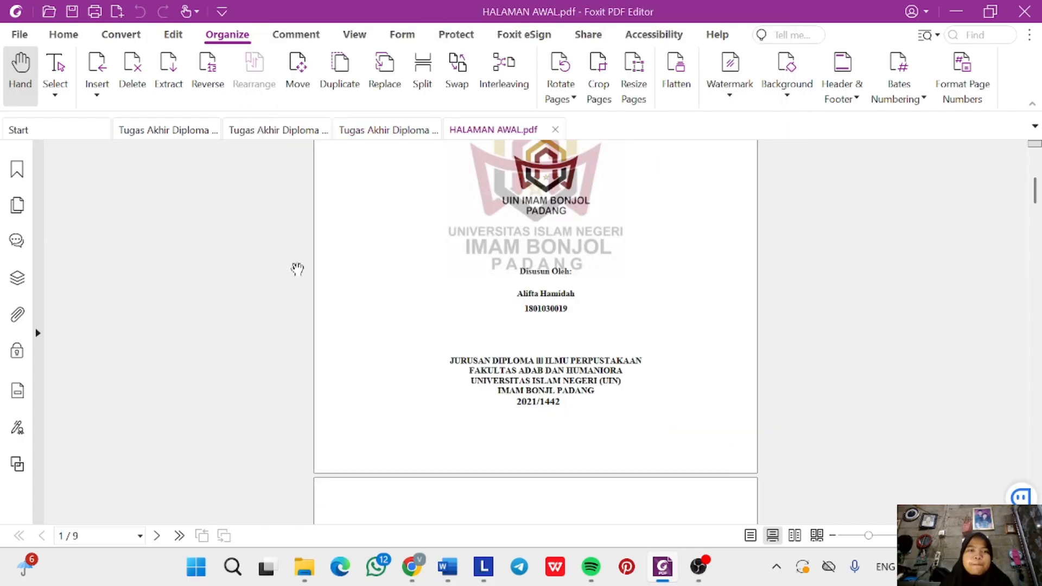
# Return to Tugas Akhir Diploma 3.pdf and scroll the thumbnails down to page 10.
pyautogui.click(372, 131)
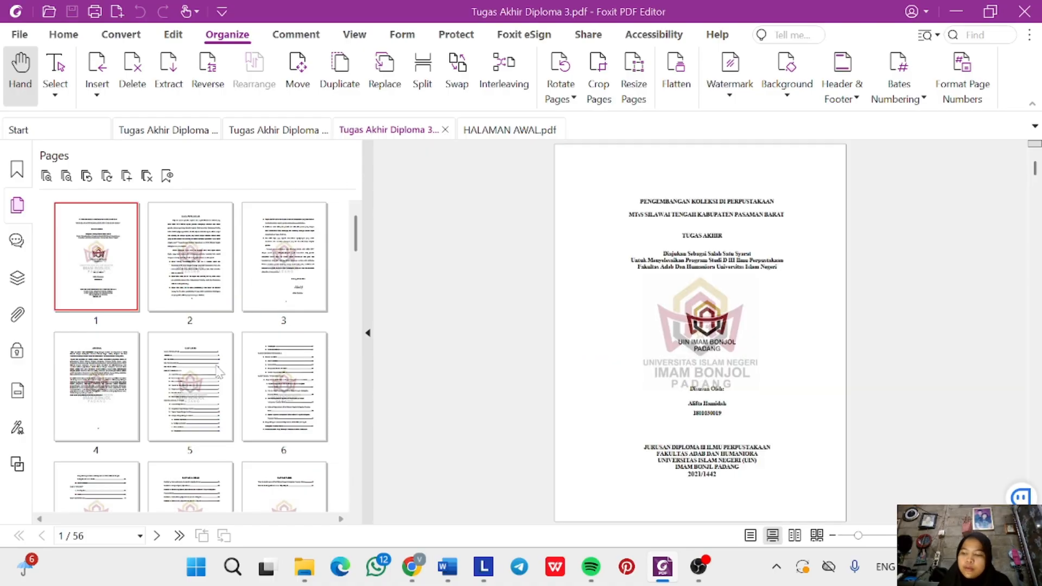
pyautogui.scroll(-1, 219, 372)
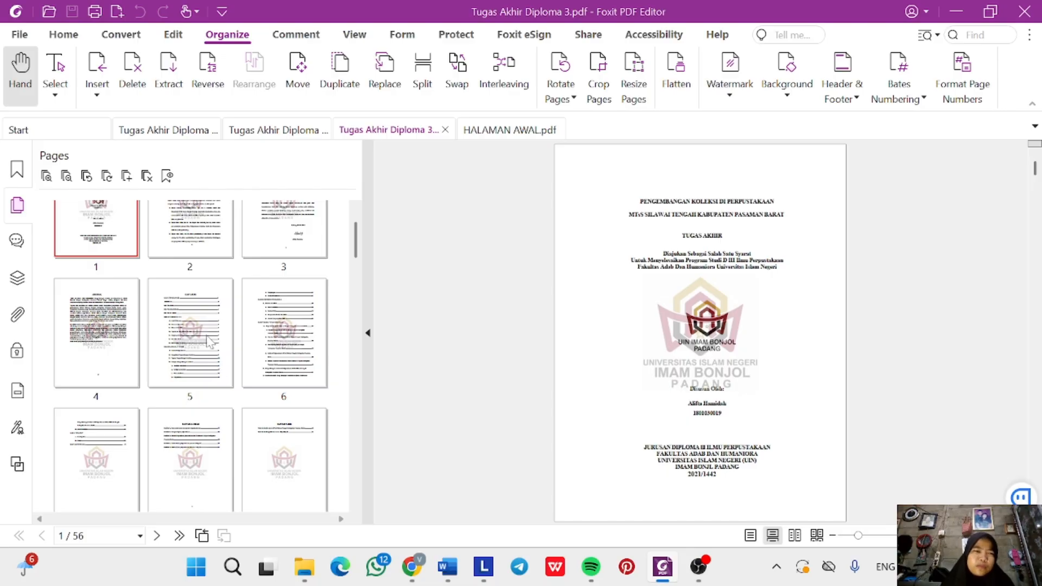
pyautogui.scroll(-1, 219, 327)
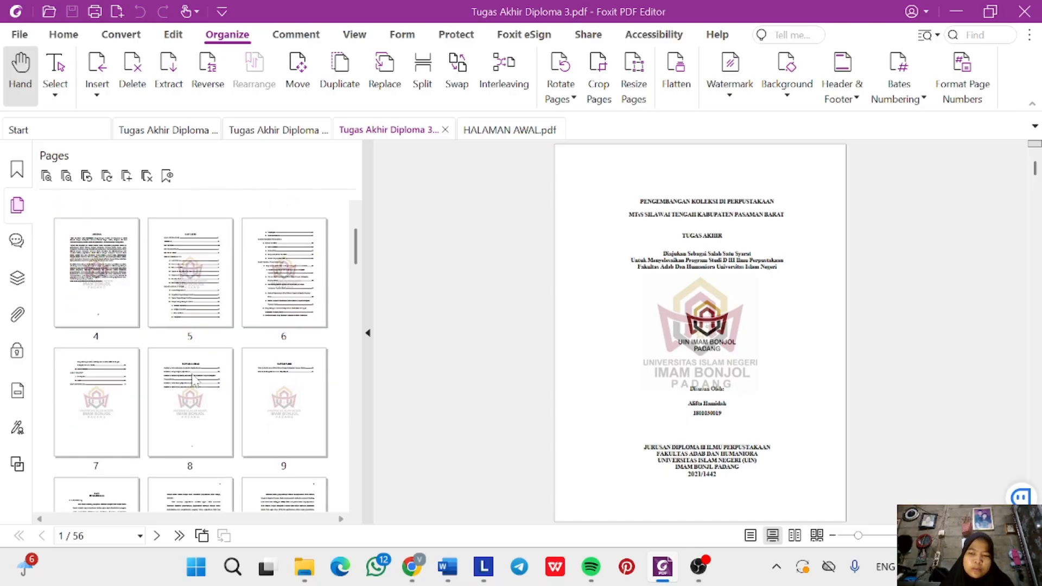
pyautogui.scroll(-2, 194, 380)
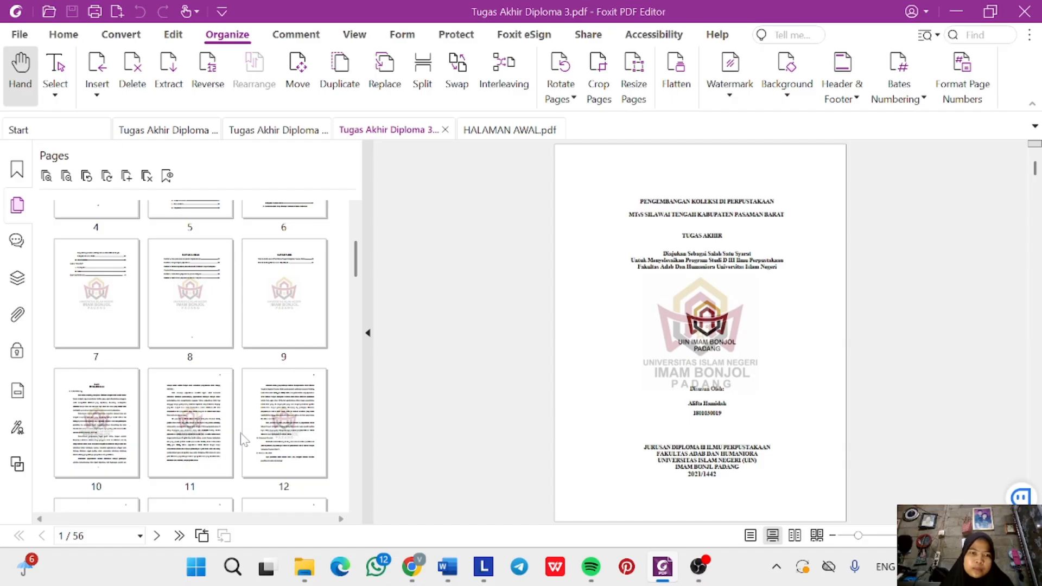
pyautogui.scroll(-2, 242, 436)
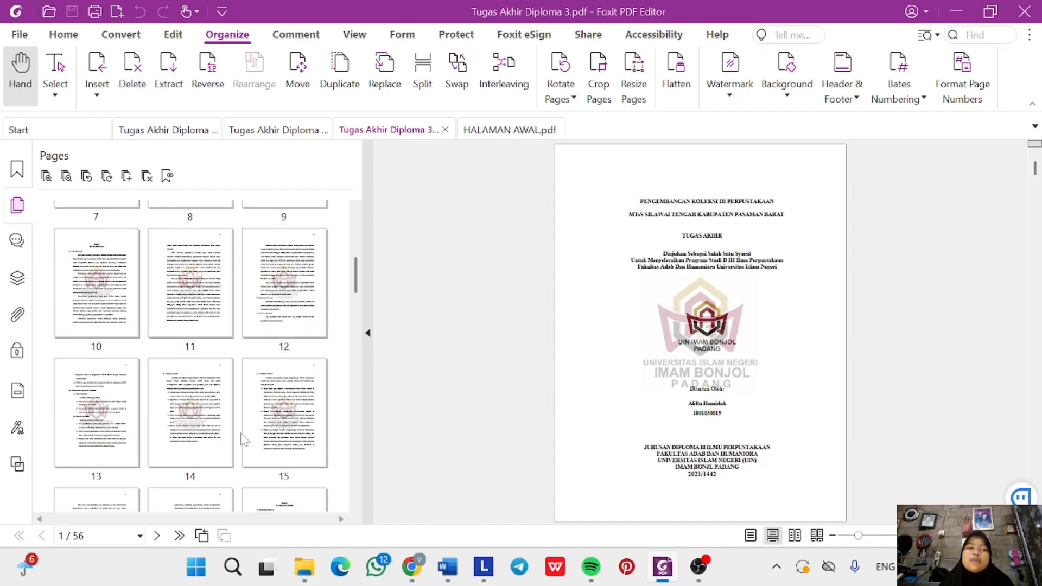
pyautogui.scroll(-1, 242, 438)
pyautogui.scroll(2, 242, 438)
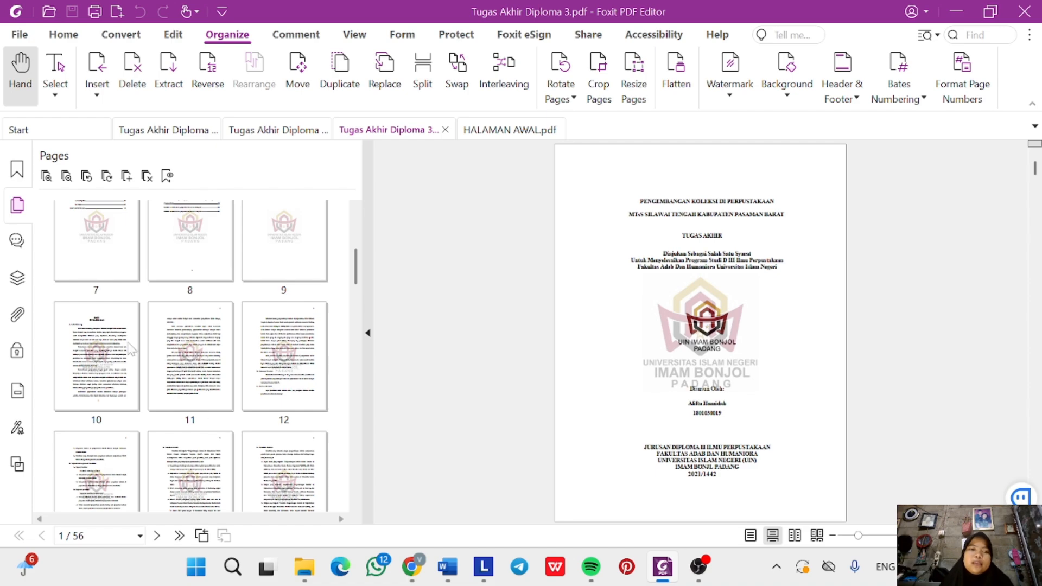
# Select pages 10–17 (BAB I) and extract them into a new PDF.
pyautogui.click(78, 380)
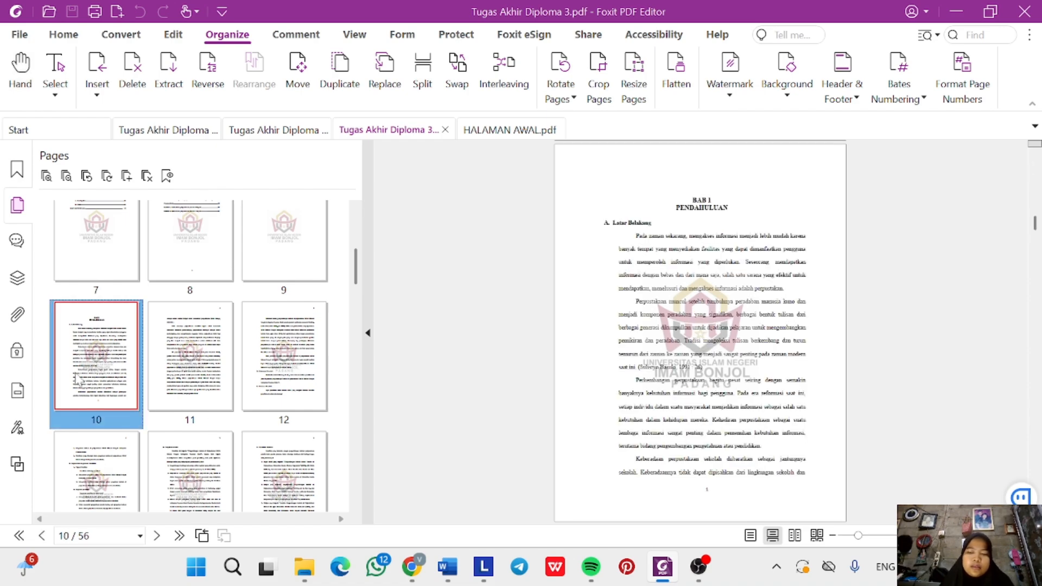
pyautogui.hotkey('shift', 'Right')
pyautogui.hotkey('shift', 'Right')
pyautogui.hotkey('shift', 'Right')
pyautogui.hotkey('shift', 'Right')
pyautogui.hotkey('shift', 'Right')
pyautogui.hotkey('shift', 'Right')
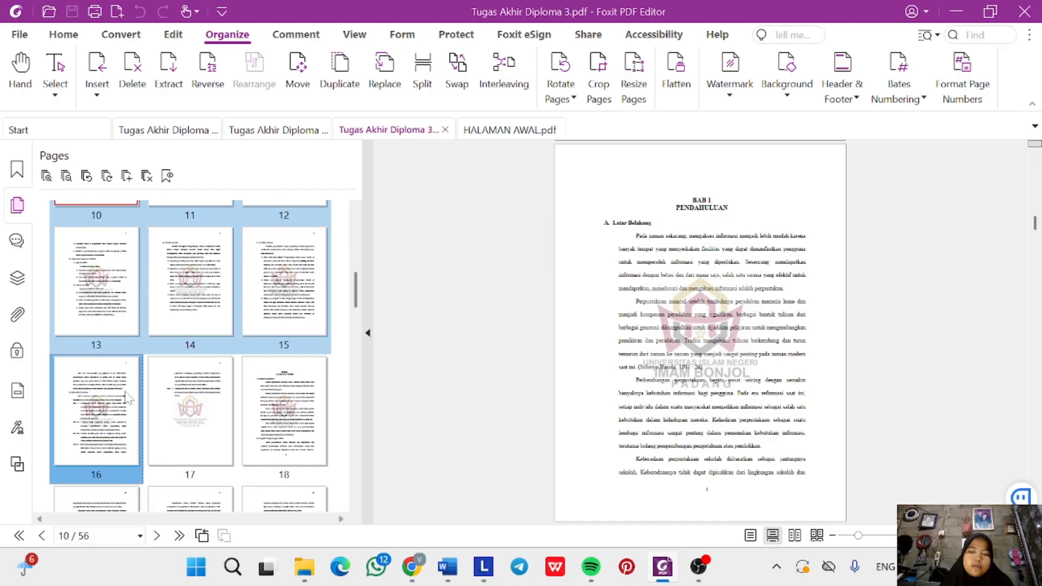
pyautogui.hotkey('shift', 'Right')
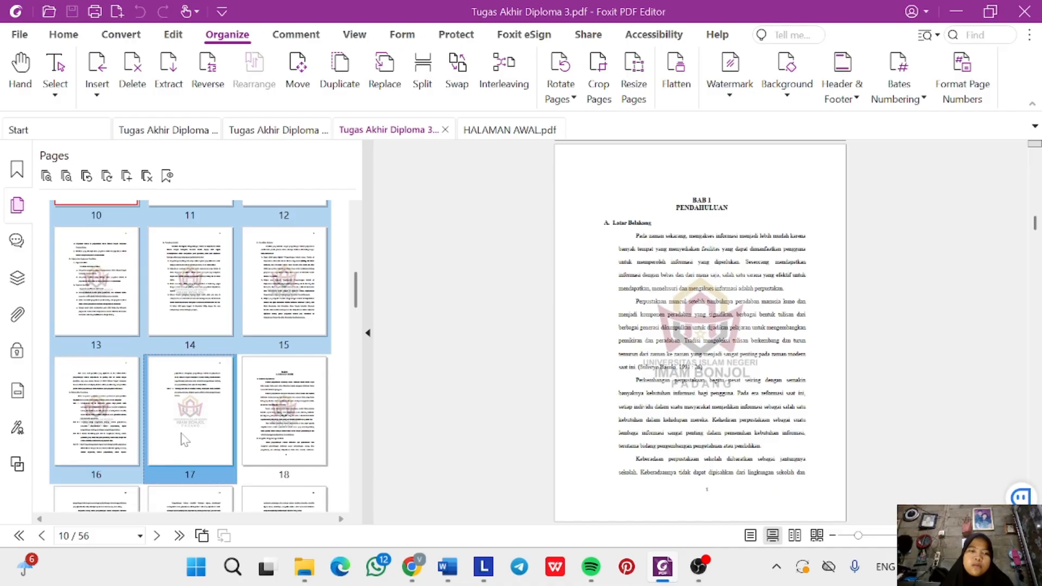
pyautogui.rightClick(182, 438)
pyautogui.click(272, 171)
pyautogui.click(470, 417)
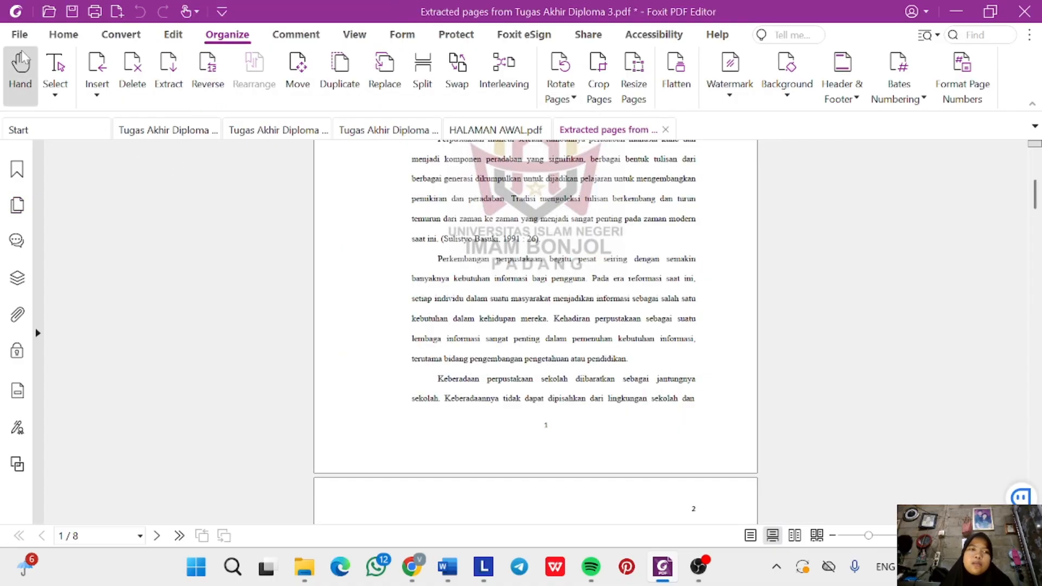
# Save the eight-page extract as BAB I.pdf in D. Extract Page - Skripsi Per BAB, then reopen the thesis tab.
pyautogui.click(19, 34)
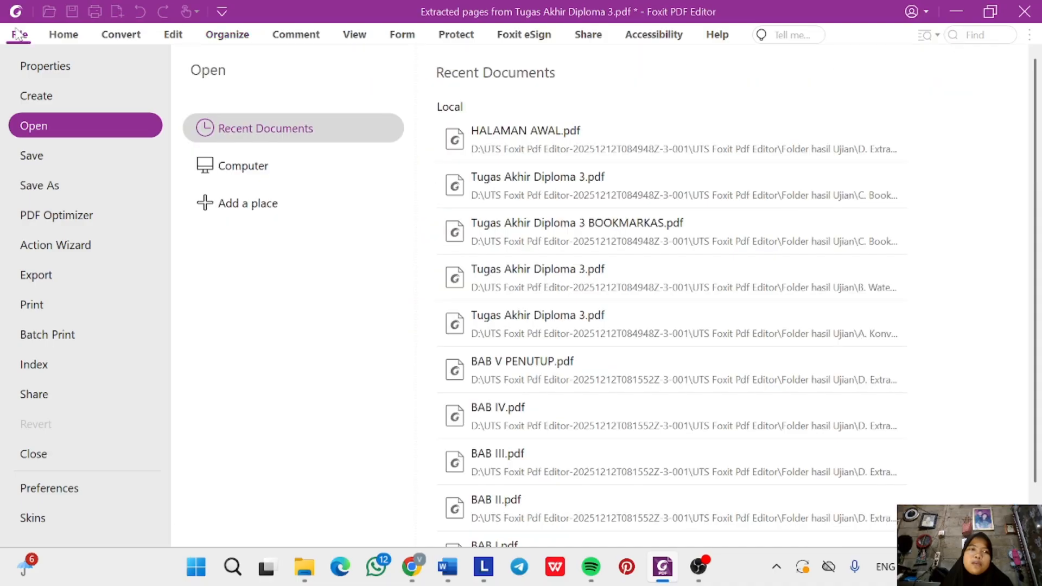
pyautogui.click(94, 186)
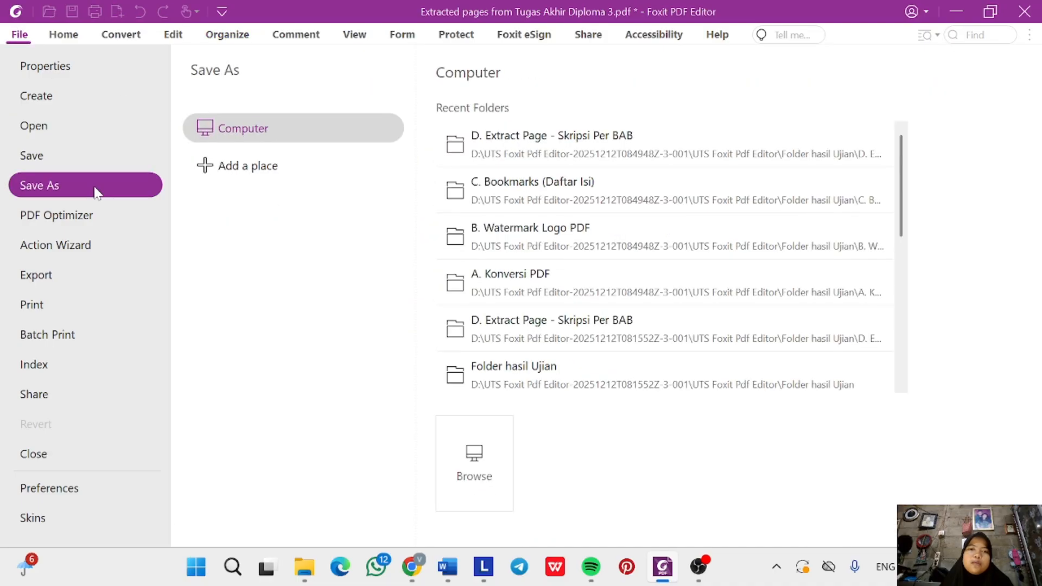
pyautogui.click(568, 163)
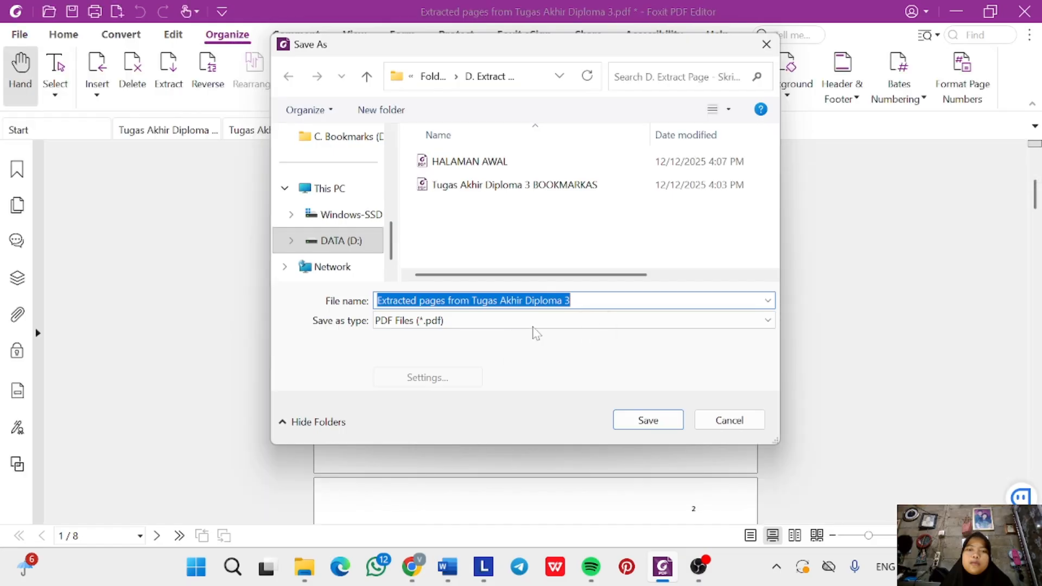
pyautogui.press('BackSpace')
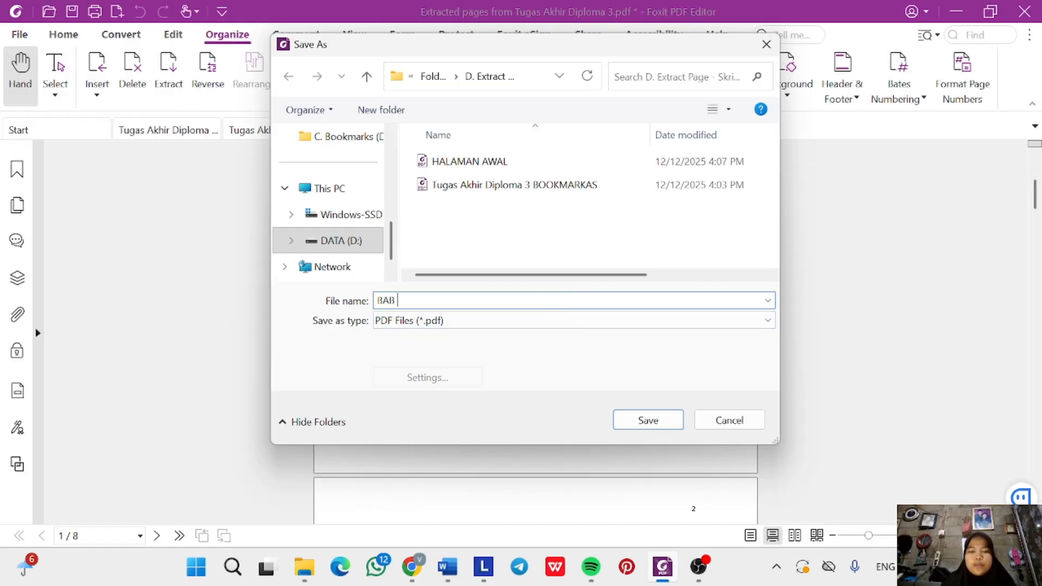
pyautogui.write('BAB I')
pyautogui.press('Return')
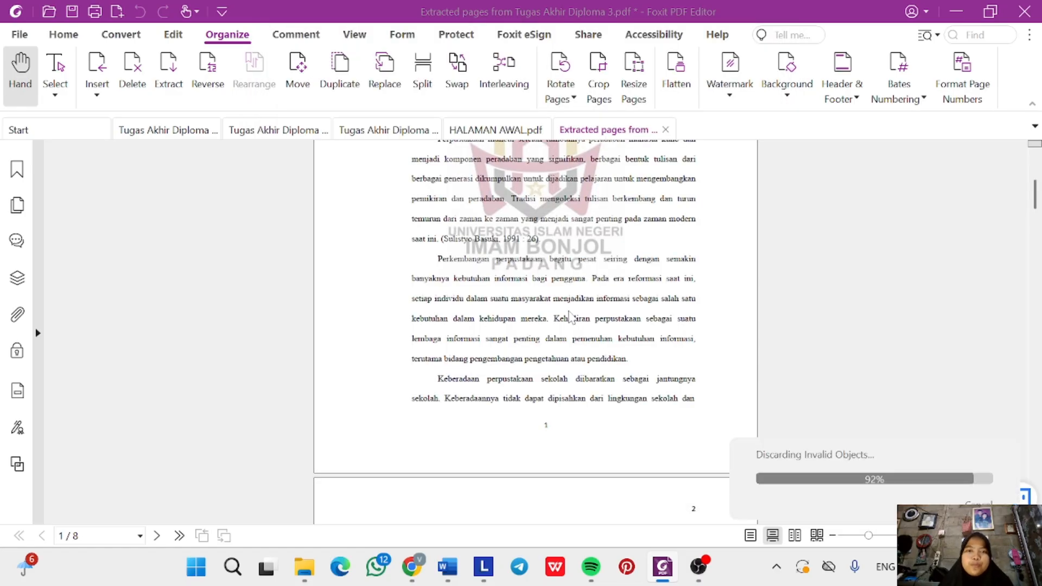
pyautogui.click(358, 137)
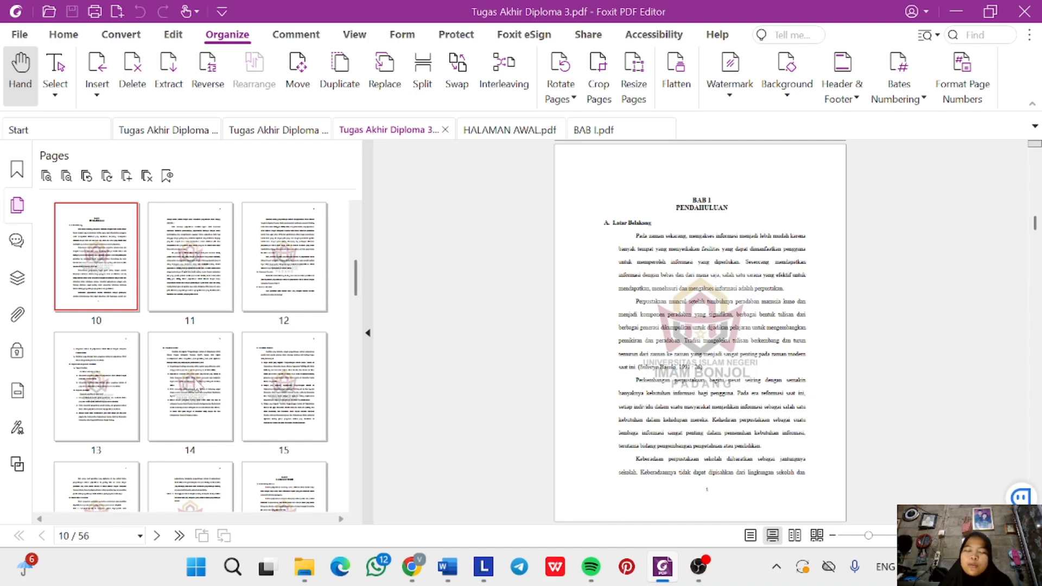
# Select page thumbnails 18–30 (BAB II) and extract them as one new PDF.
pyautogui.scroll(-1, 197, 385)
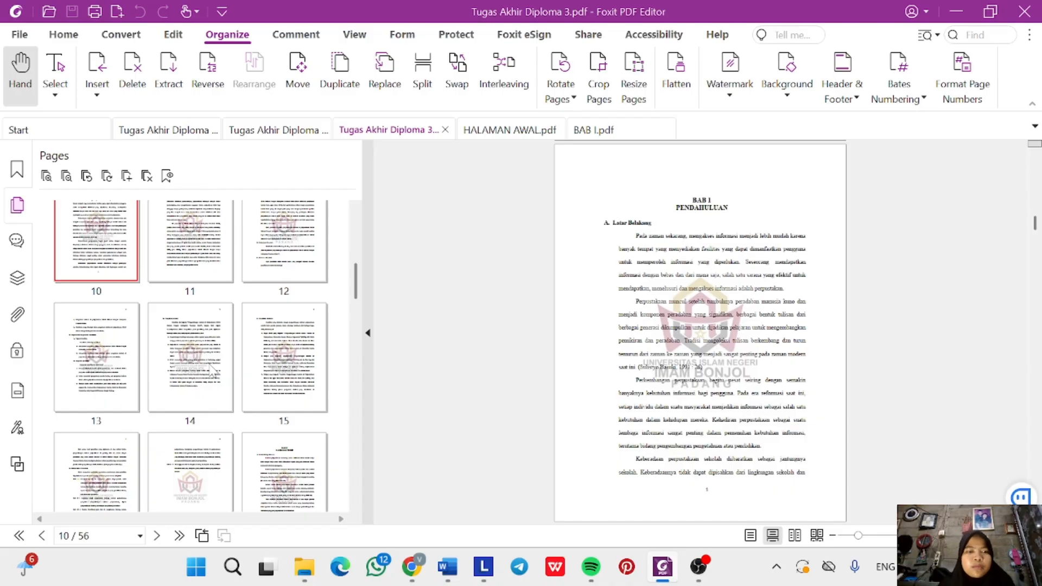
pyautogui.scroll(-5, 217, 399)
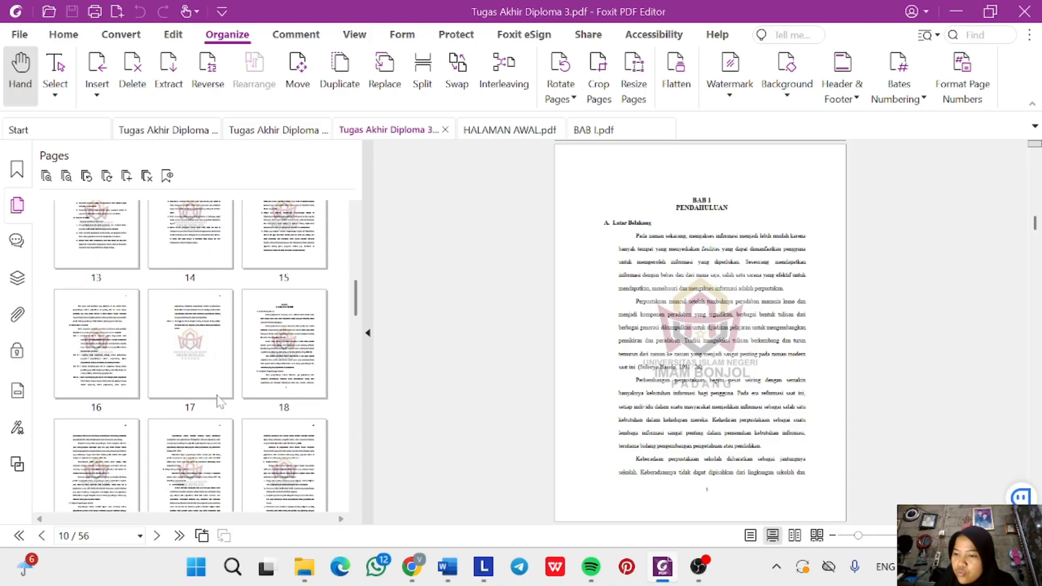
pyautogui.click(293, 374)
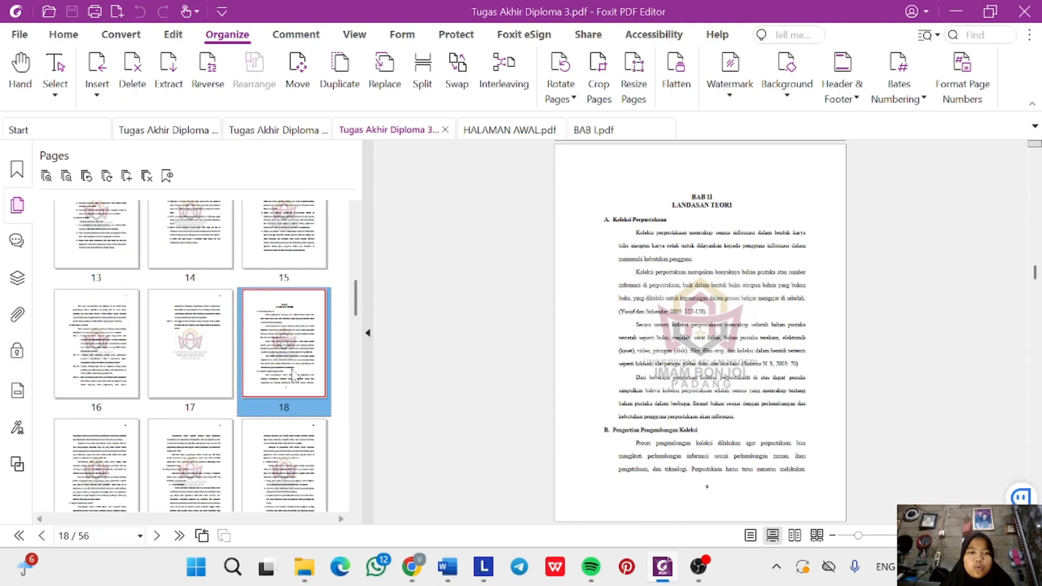
pyautogui.hotkey('shift', 'Right')
pyautogui.hotkey('shift', 'Right')
pyautogui.hotkey('shift', 'Right')
pyautogui.hotkey('shift', 'Right')
pyautogui.hotkey('shift', 'Right')
pyautogui.hotkey('shift', 'Right')
pyautogui.hotkey('shift', 'Right')
pyautogui.hotkey('shift', 'Right')
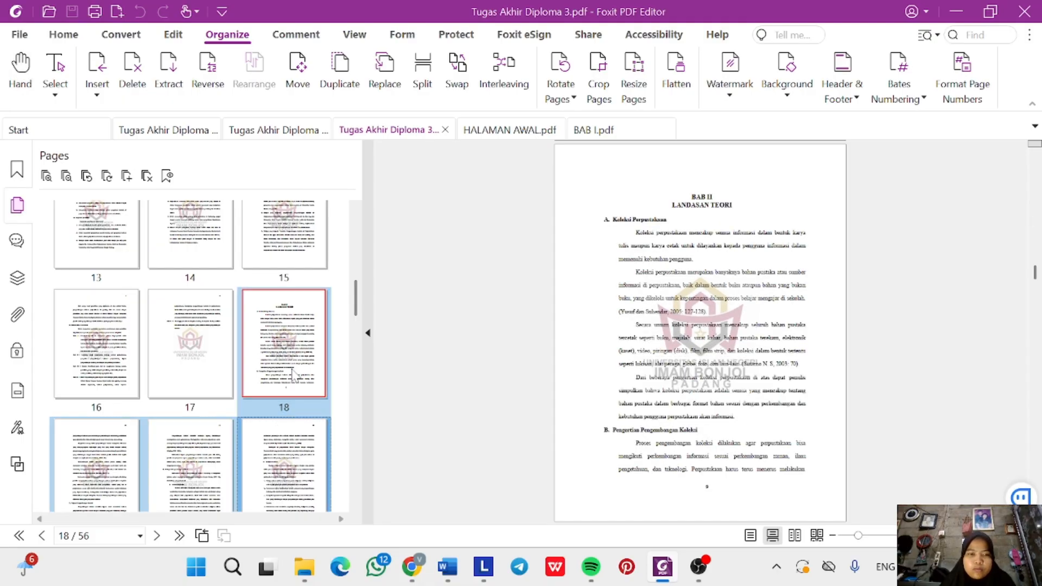
pyautogui.hotkey('shift', 'Right')
pyautogui.hotkey('shift', 'Right')
pyautogui.hotkey('shift', 'Right')
pyautogui.hotkey('shift', 'Right')
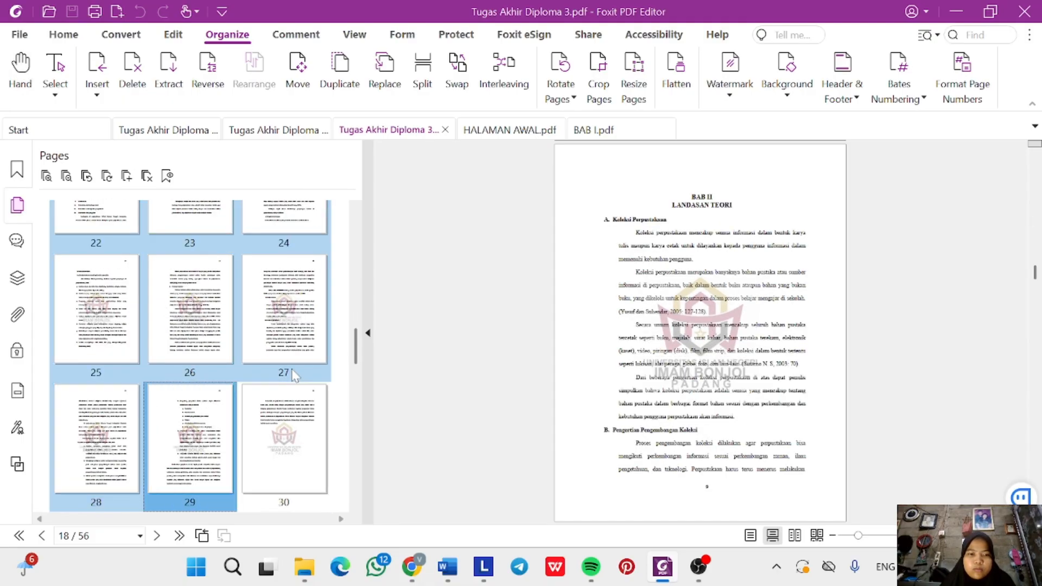
pyautogui.rightClick(294, 446)
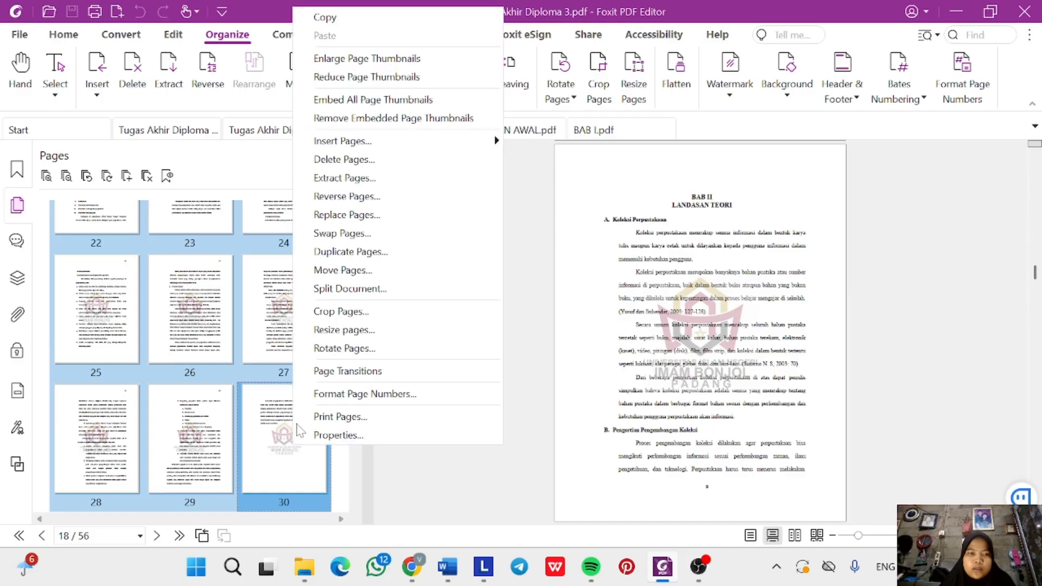
pyautogui.click(378, 179)
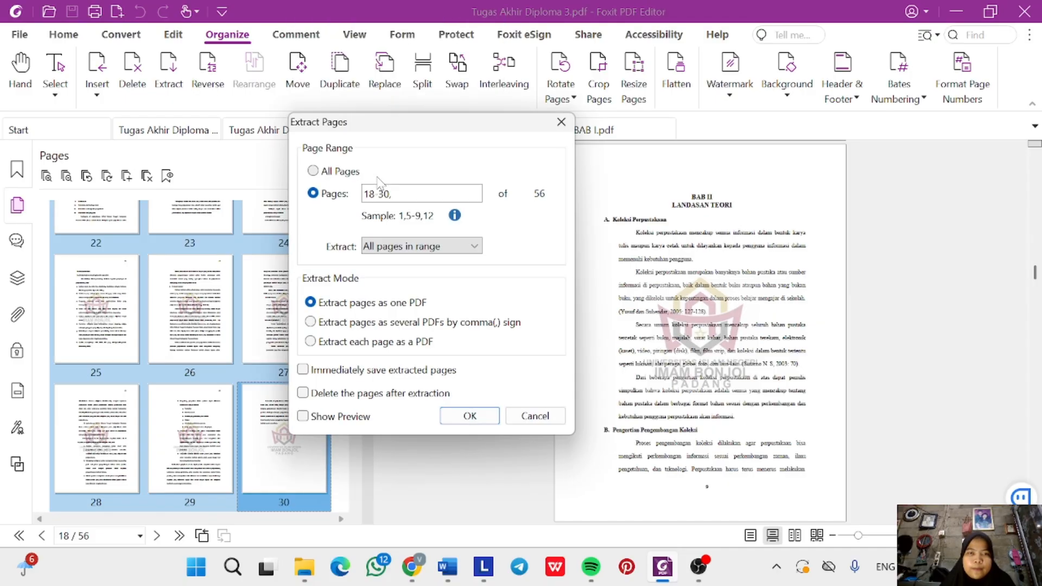
pyautogui.click(468, 415)
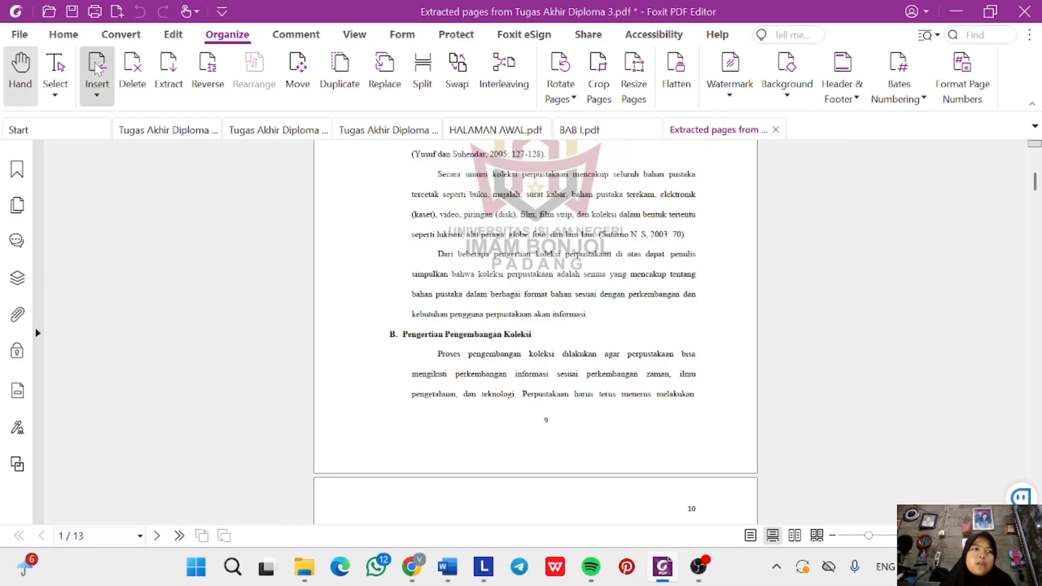
# Save the 13-page extract as BAB II.pdf in the chapter folder, then reopen Tugas Akhir Diploma 3.pdf.
pyautogui.click(12, 36)
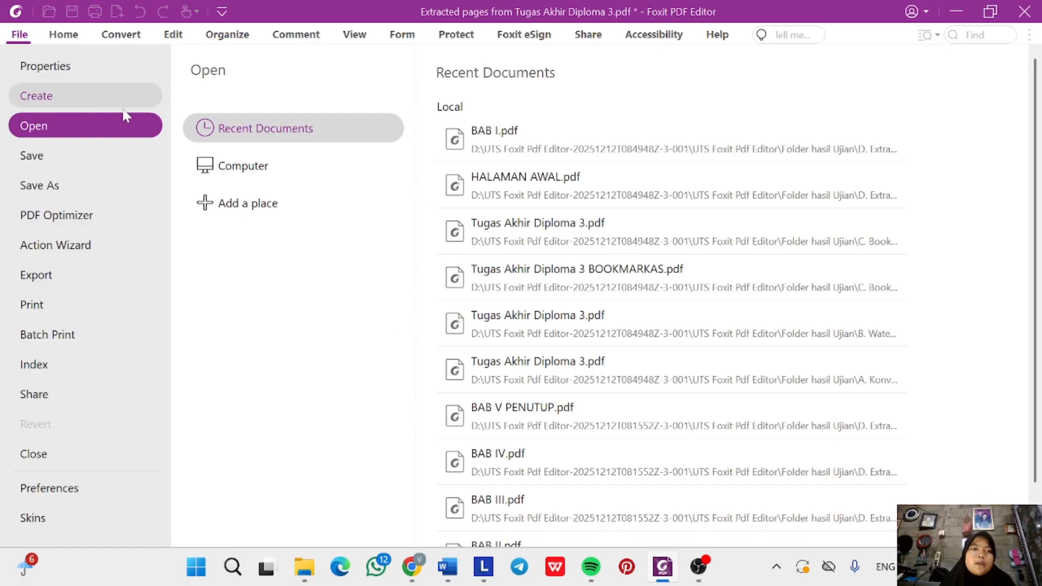
pyautogui.click(81, 186)
pyautogui.click(499, 151)
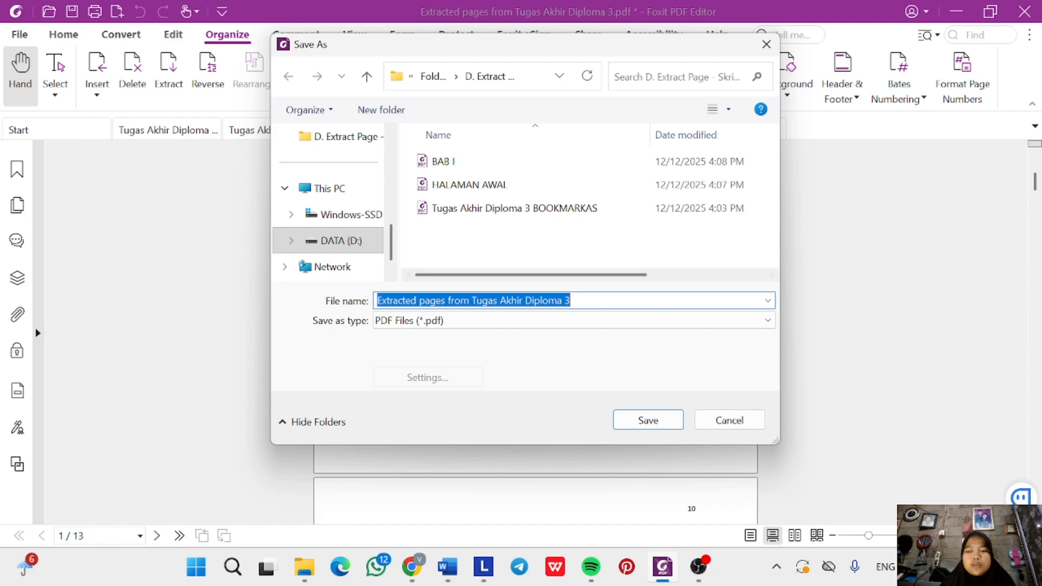
pyautogui.press('BackSpace')
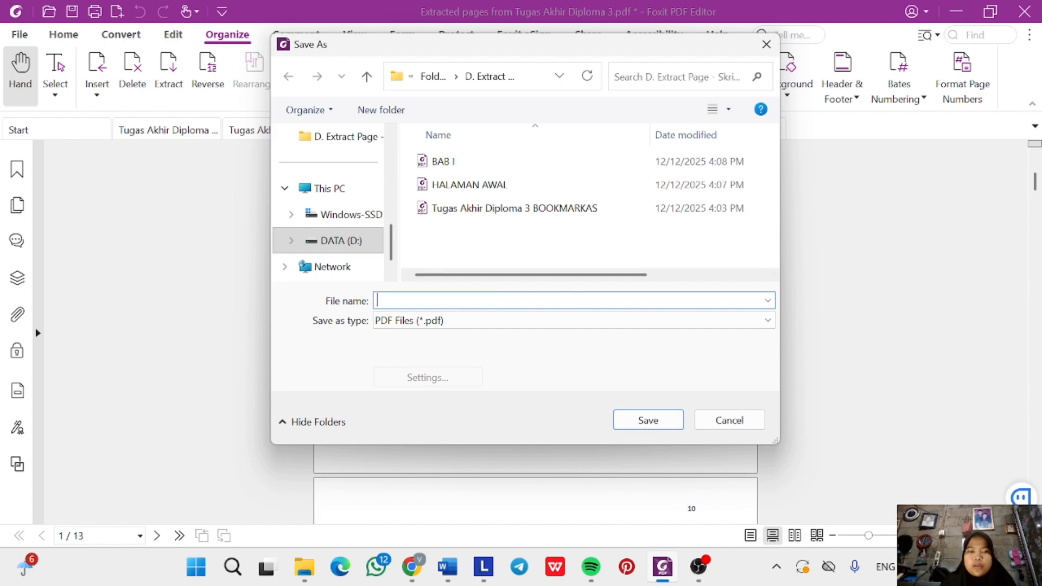
pyautogui.write('BAB ')
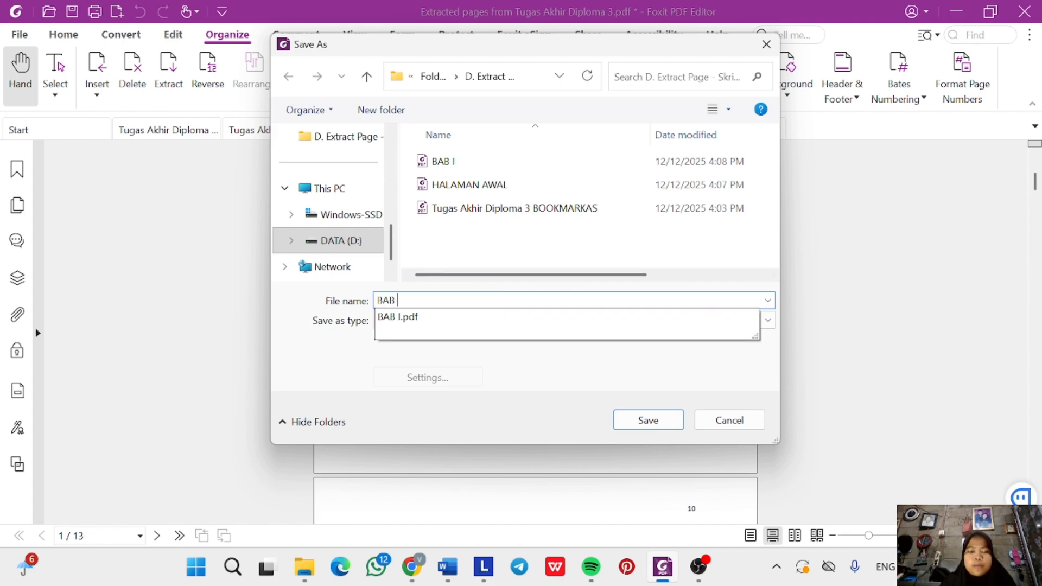
pyautogui.write('II')
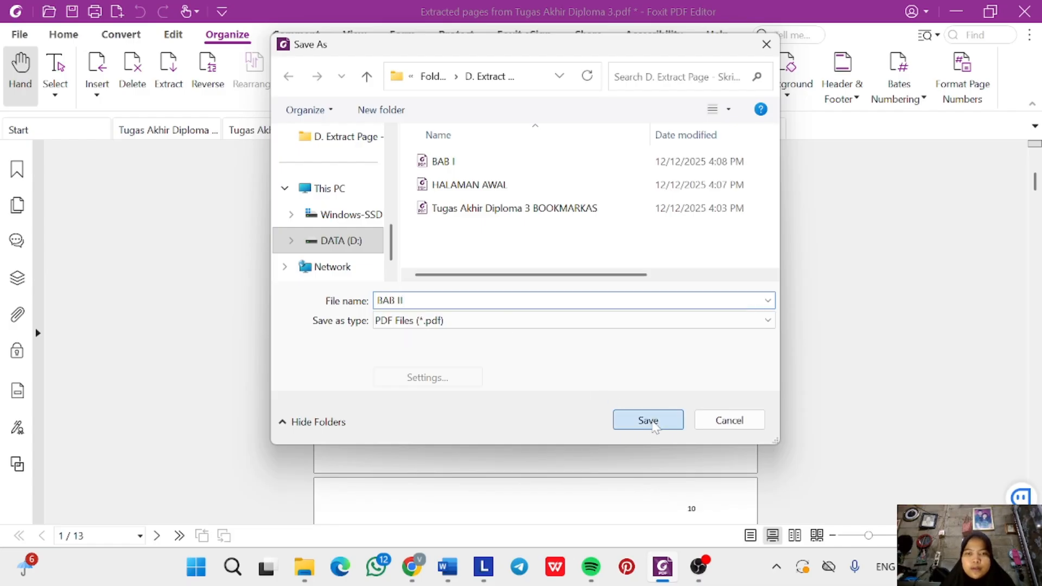
pyautogui.click(649, 421)
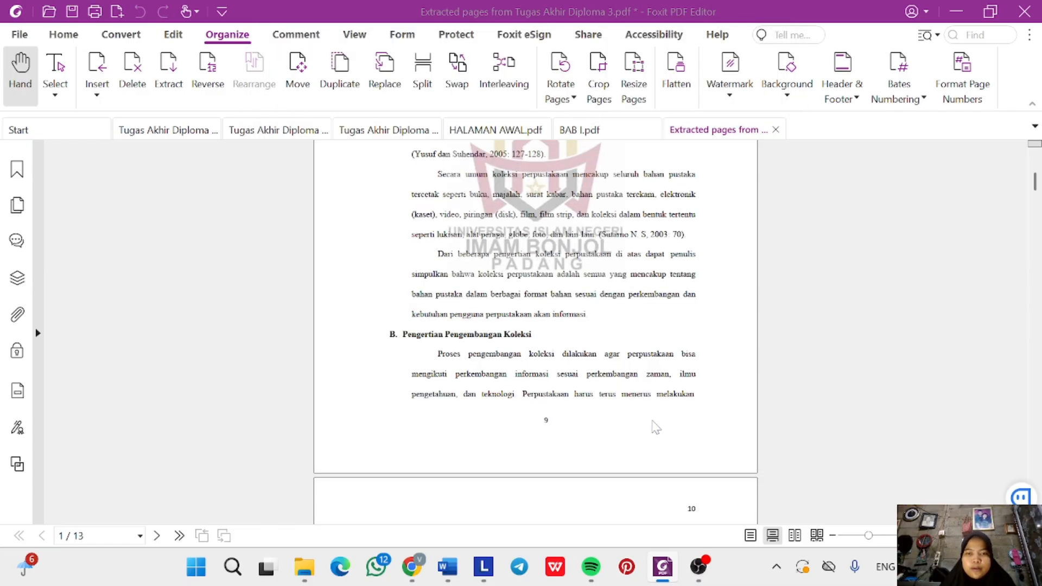
pyautogui.click(366, 133)
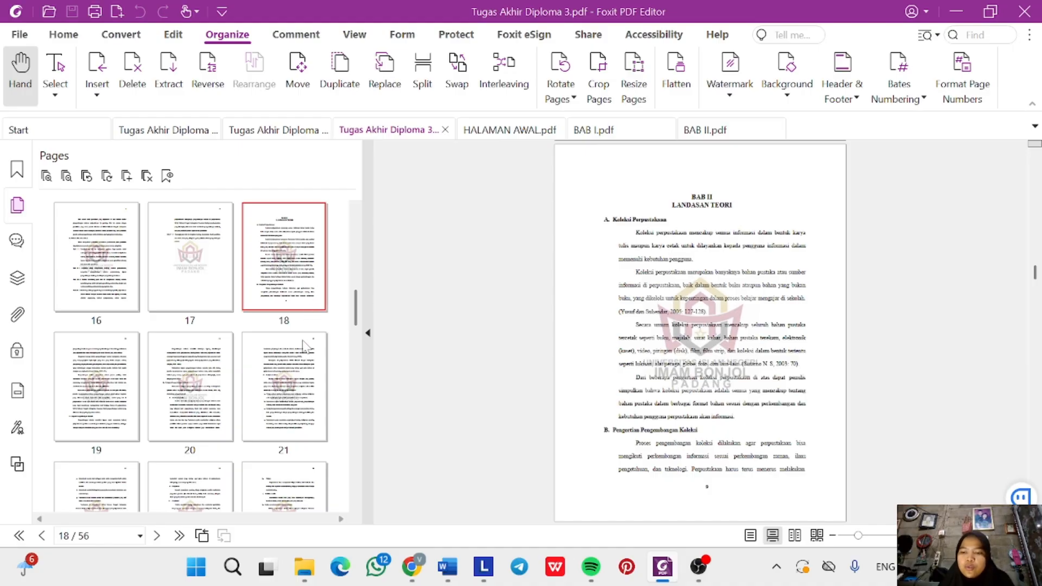
# Select page thumbnails 31–35, where BAB III starts, and extract them into a new PDF.
pyautogui.scroll(-1, 305, 345)
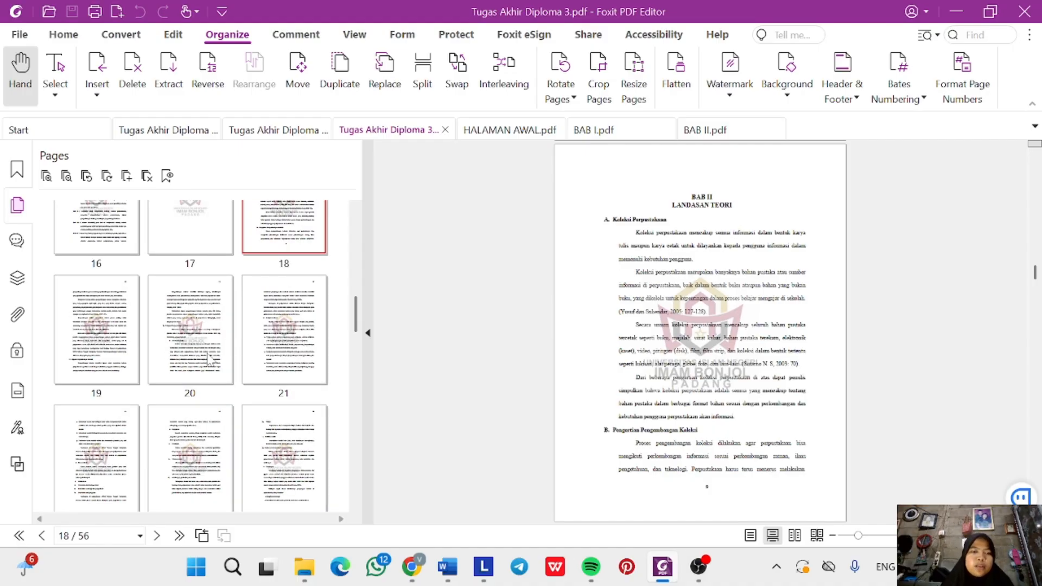
pyautogui.scroll(-5, 325, 423)
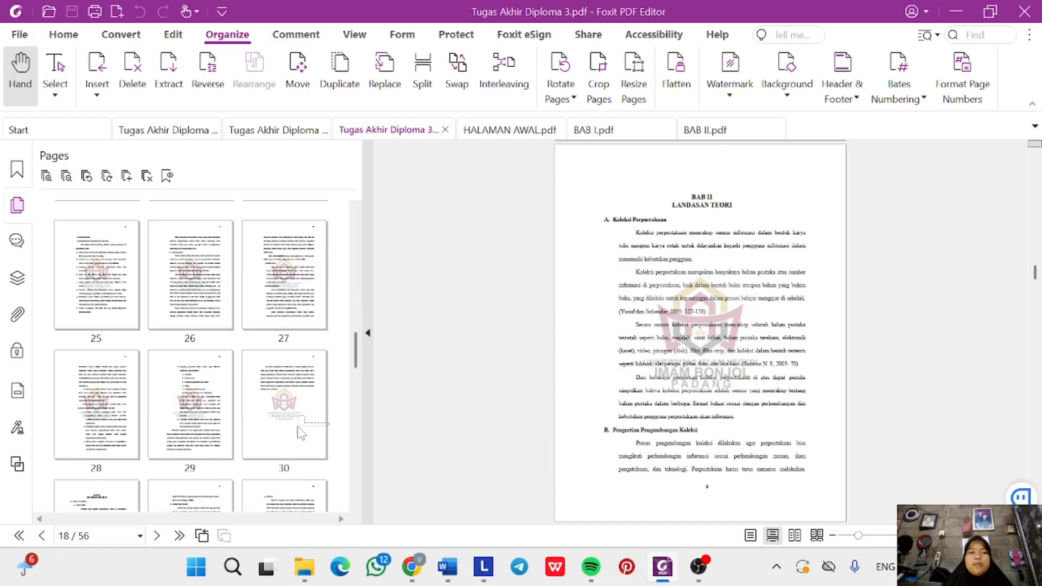
pyautogui.click(298, 431)
pyautogui.scroll(-2, 300, 432)
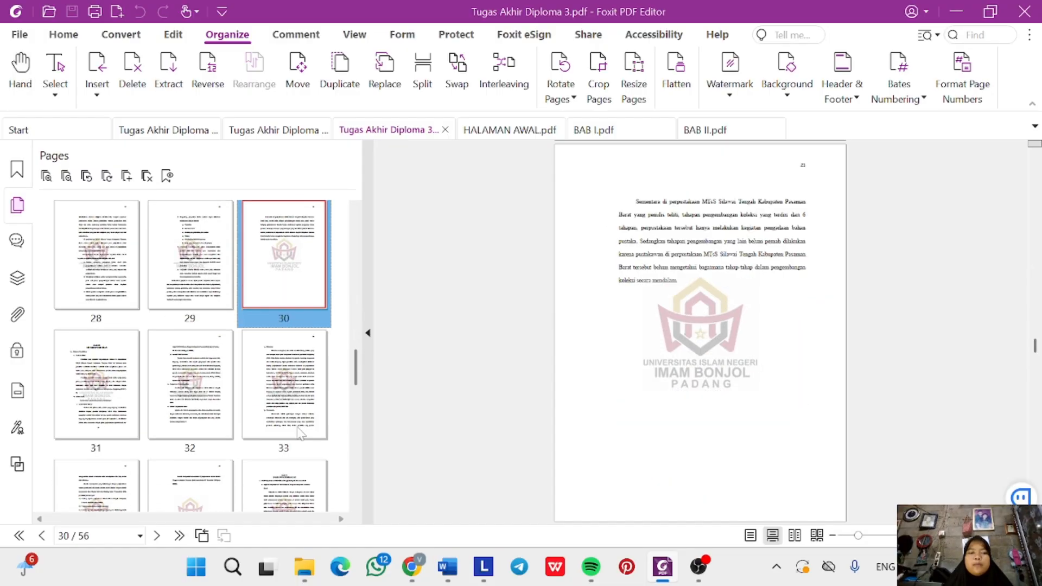
pyautogui.click(107, 406)
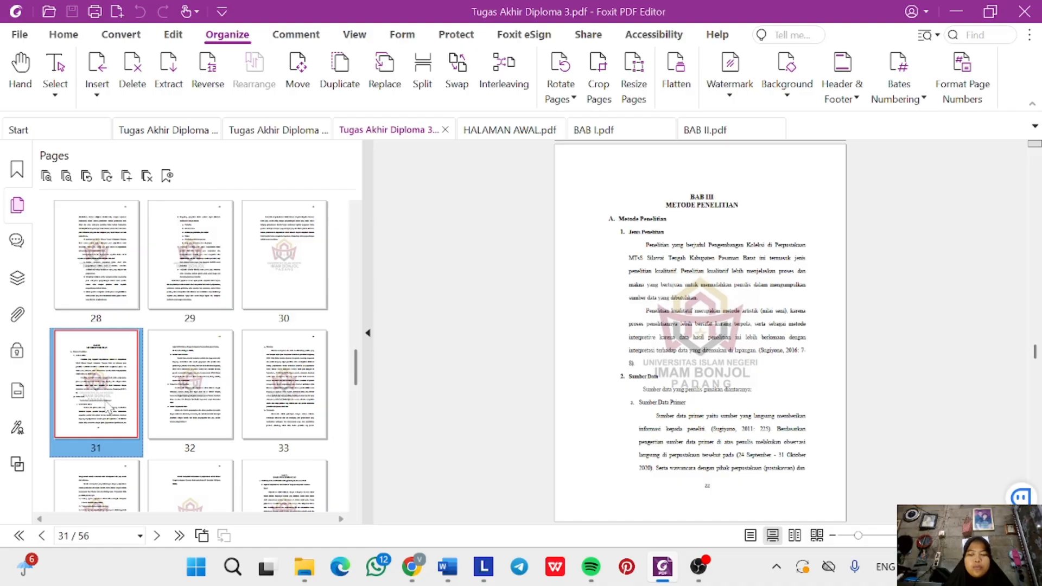
pyautogui.hotkey('shift', 'Right')
pyautogui.hotkey('shift', 'Right')
pyautogui.hotkey('shift', 'Right')
pyautogui.hotkey('shift', 'Right')
pyautogui.hotkey('shift', 'Right')
pyautogui.hotkey('shift', 'Right')
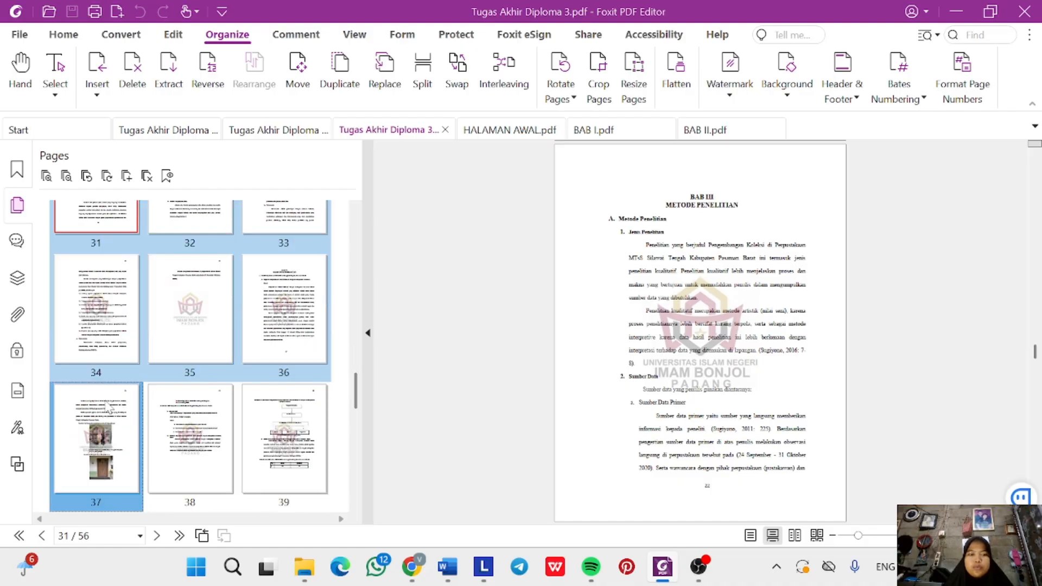
pyautogui.hotkey('shift', 'Left')
pyautogui.hotkey('shift', 'Left')
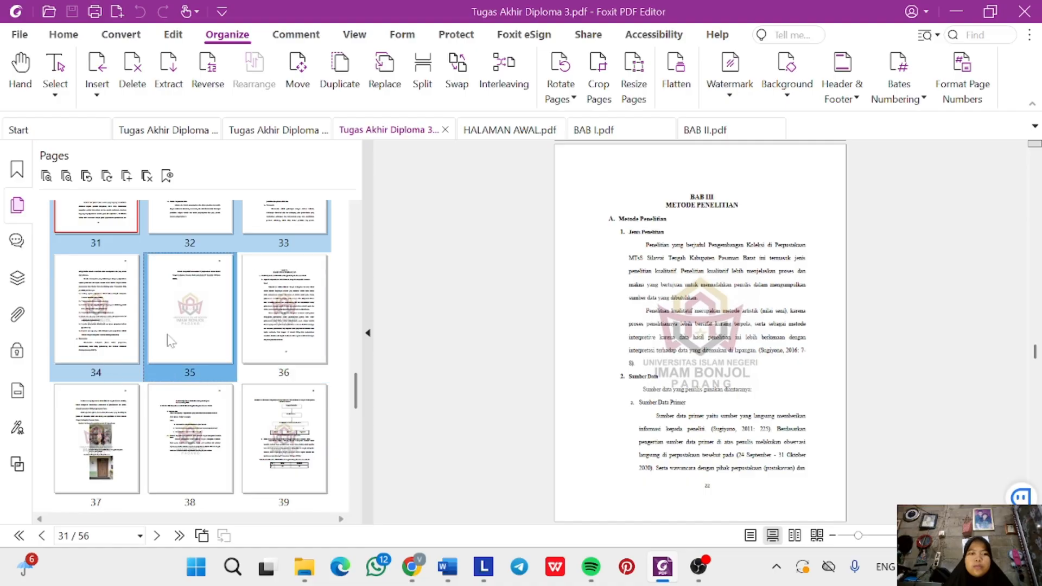
pyautogui.rightClick(205, 332)
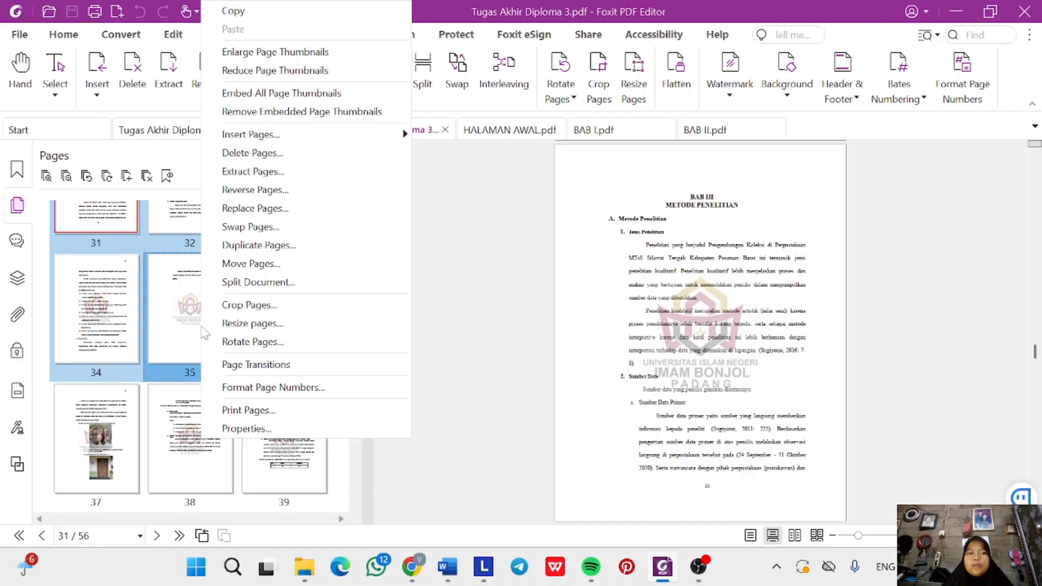
pyautogui.click(291, 171)
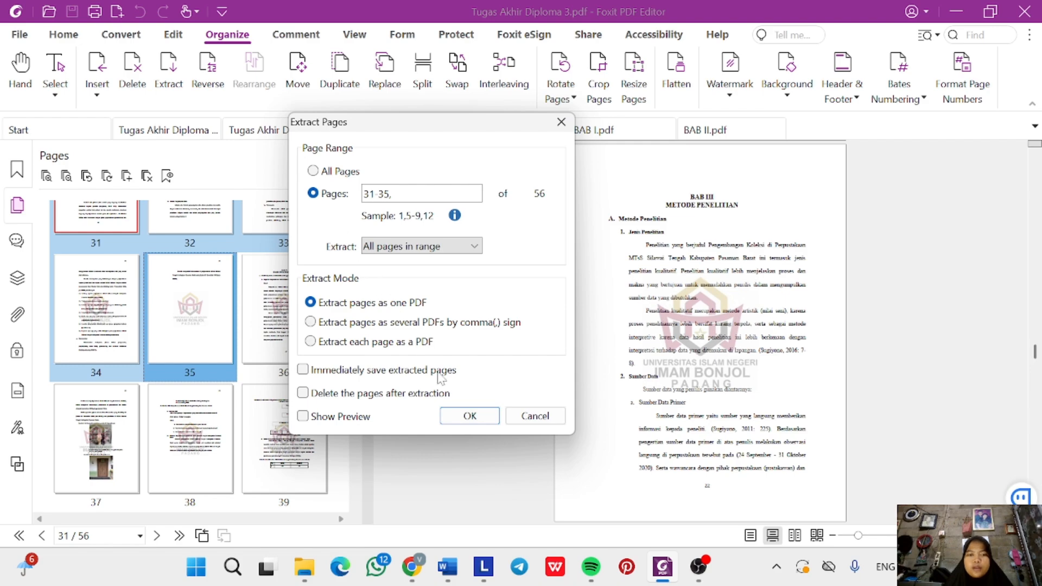
pyautogui.click(464, 415)
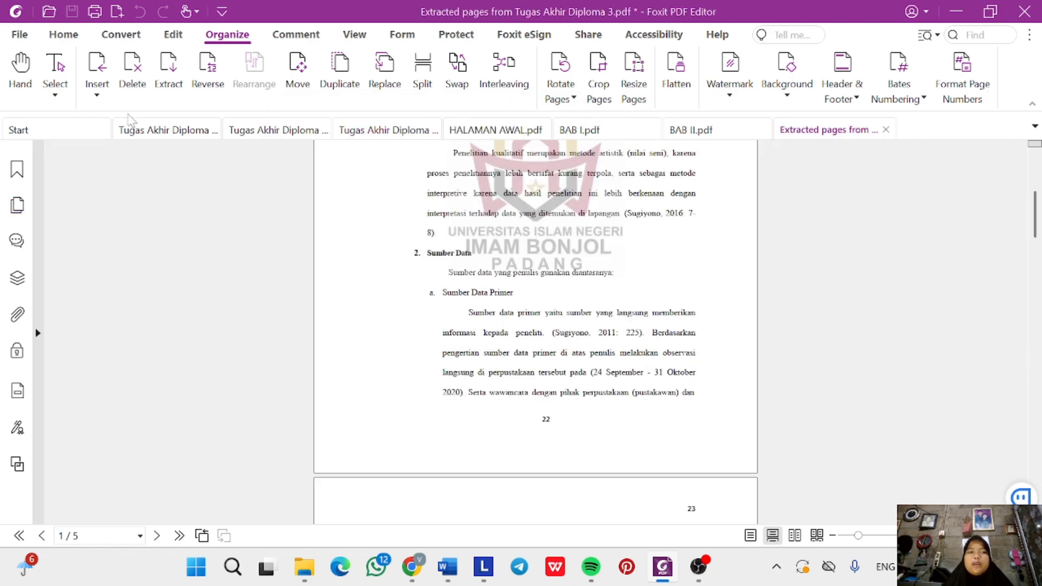
pyautogui.click(20, 36)
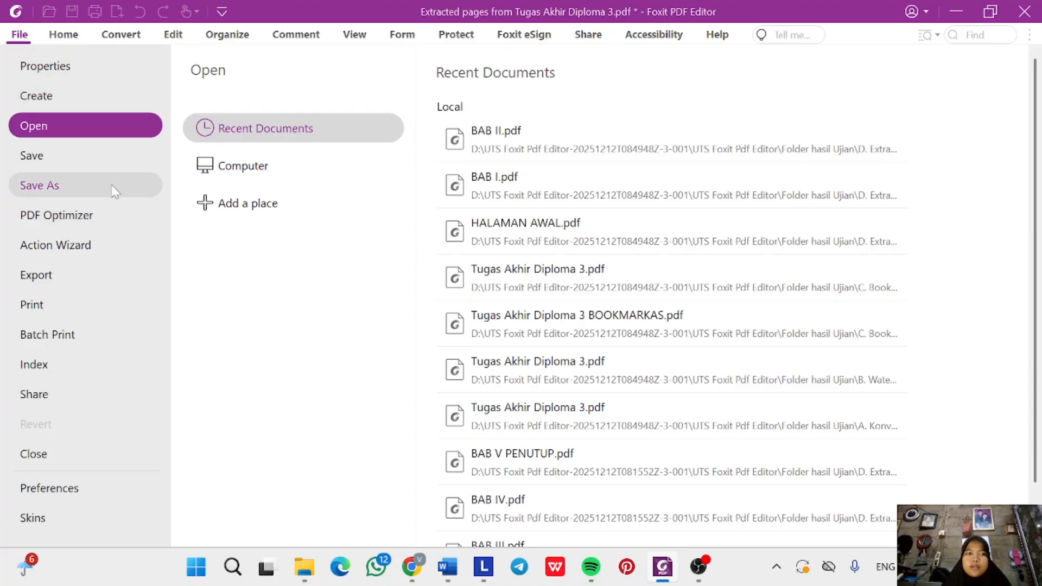
# Save the 5-page extract as BAB III.pdf in D. Extract Page - Skripsi Per BAB, then reopen the thesis tab.
pyautogui.click(39, 185)
pyautogui.click(555, 148)
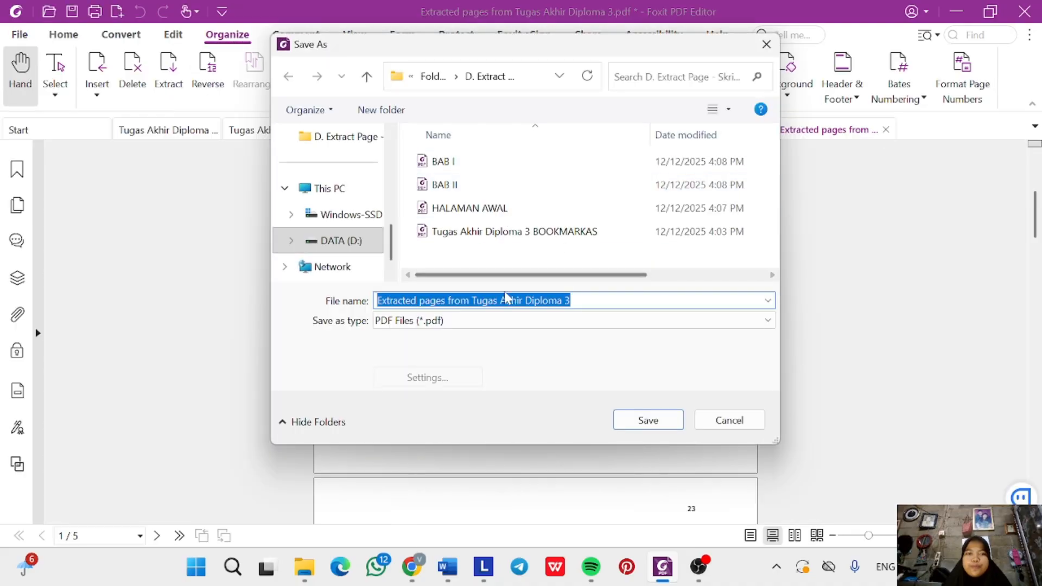
pyautogui.press('BackSpace')
pyautogui.write('BAB ')
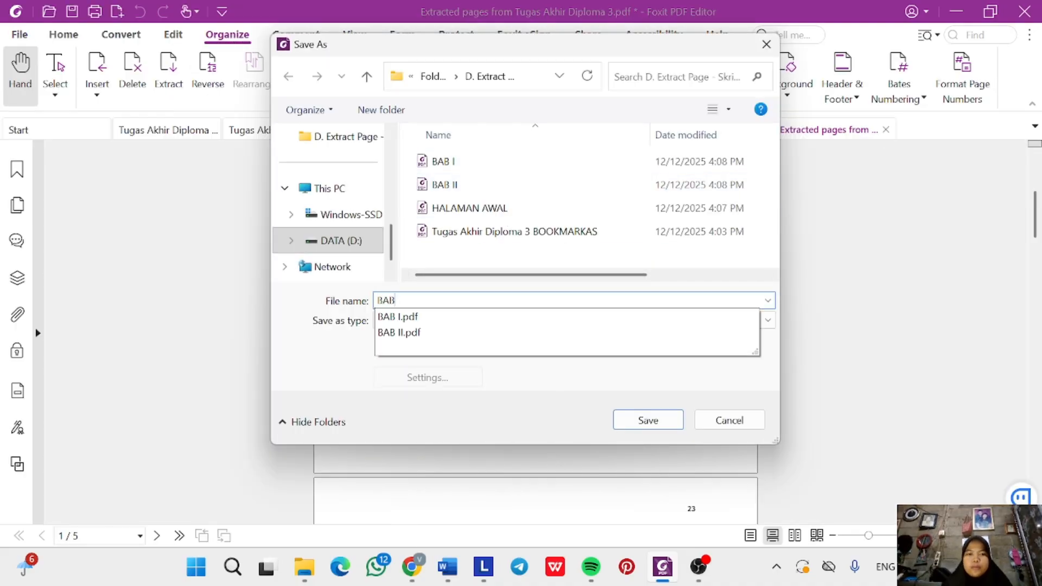
pyautogui.write('III')
pyautogui.press('Return')
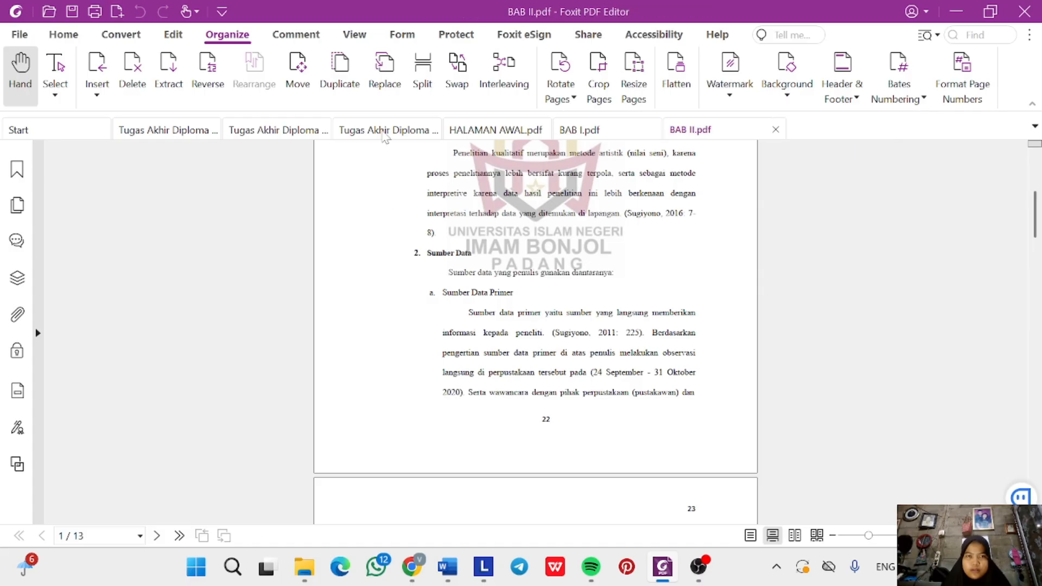
pyautogui.click(383, 131)
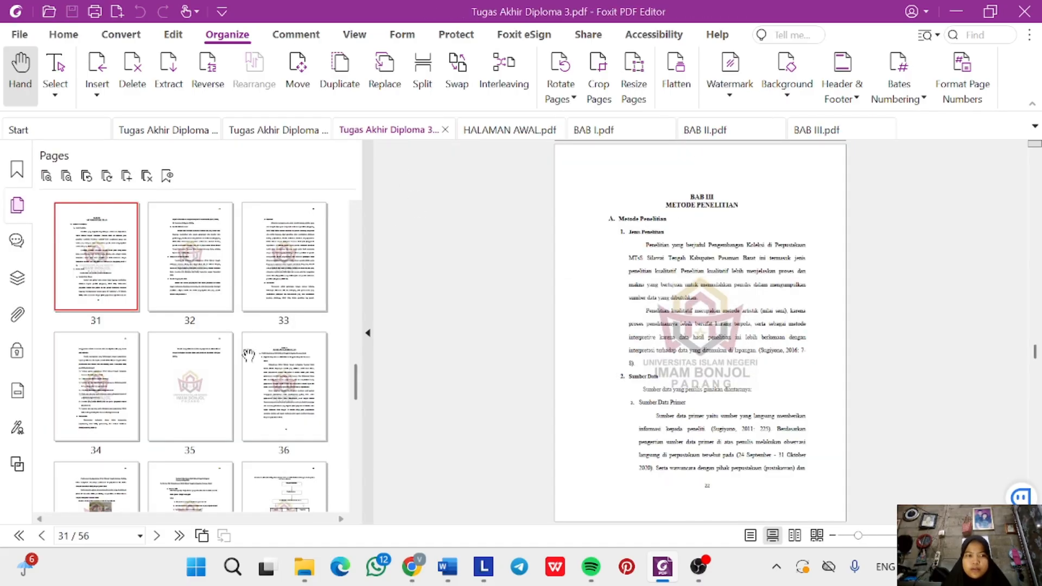
# Select page thumbnails 36–51 (BAB IV) and extract them as a single new PDF.
pyautogui.scroll(-1, 248, 355)
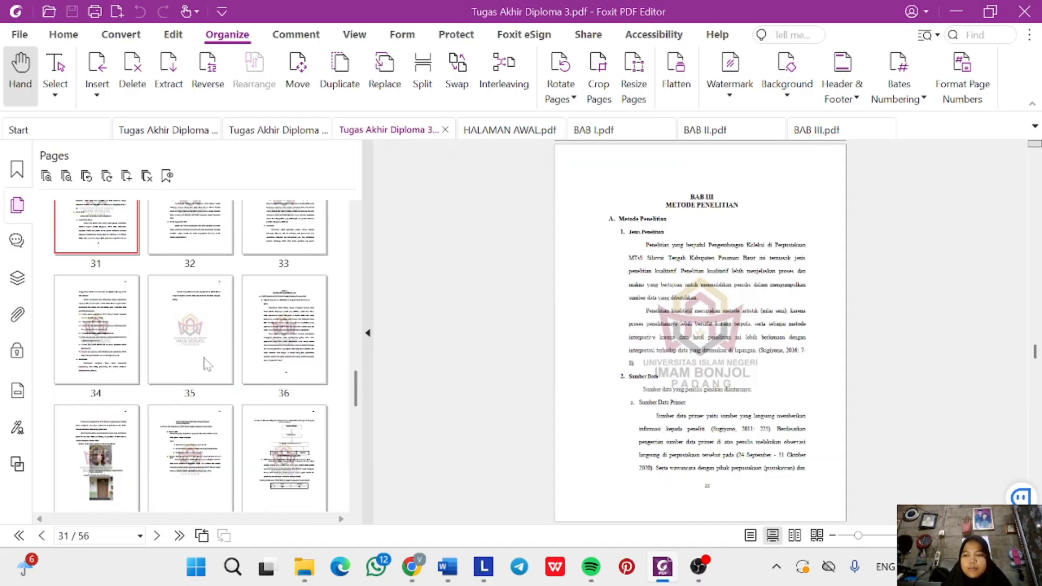
pyautogui.click(292, 351)
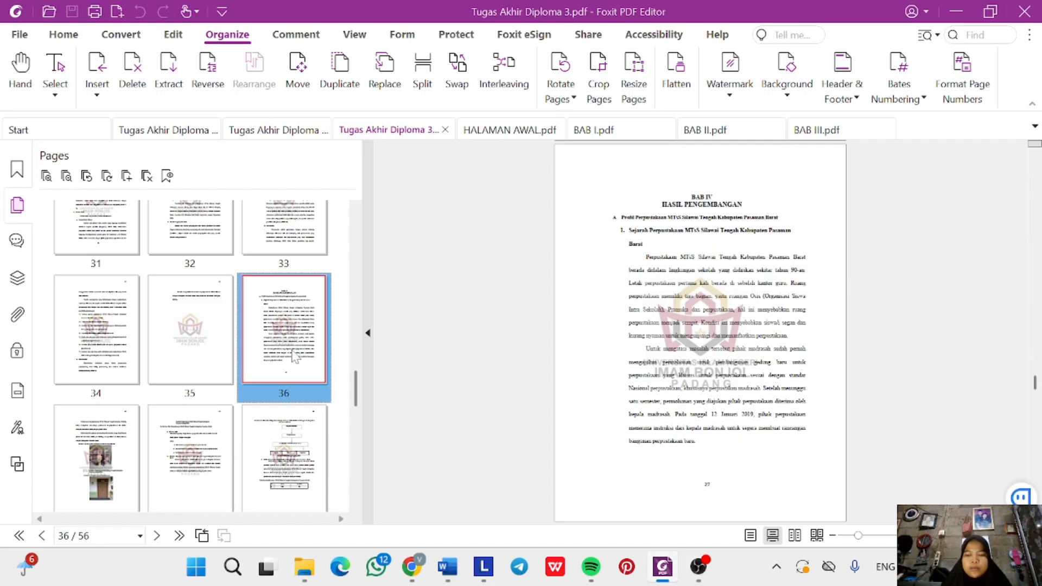
pyautogui.hotkey('shift', 'Right')
pyautogui.hotkey('shift', 'Right')
pyautogui.hotkey('shift', 'Right')
pyautogui.hotkey('shift', 'Right')
pyautogui.hotkey('shift', 'Right')
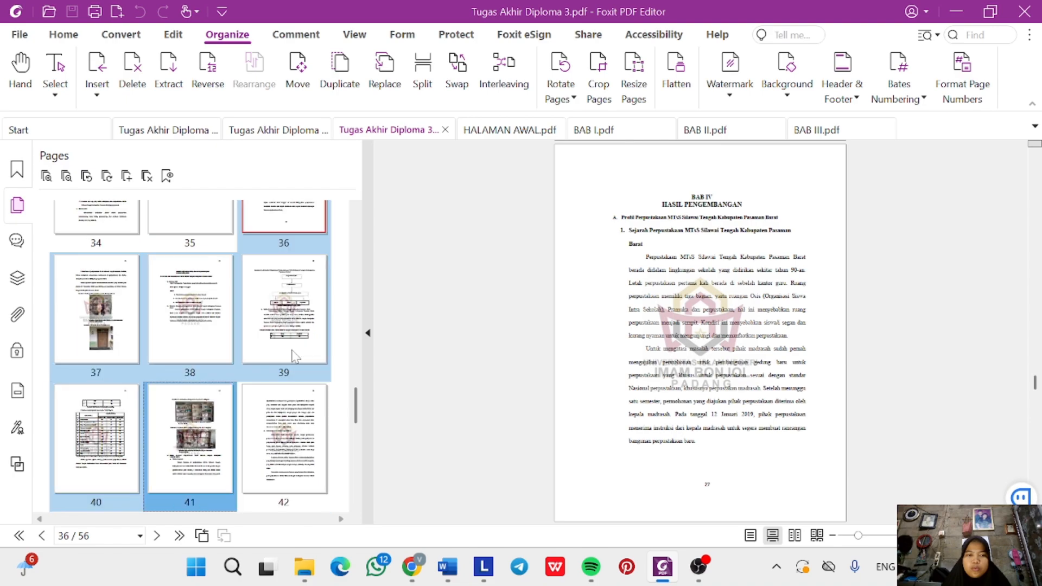
pyautogui.hotkey('shift', 'Right')
pyautogui.hotkey('shift', 'Right')
pyautogui.hotkey('shift', 'Right')
pyautogui.hotkey('shift', 'Right')
pyautogui.hotkey('shift', 'Right')
pyautogui.hotkey('shift', 'Right')
pyautogui.hotkey('shift', 'Right')
pyautogui.hotkey('shift', 'Right')
pyautogui.hotkey('shift', 'Right')
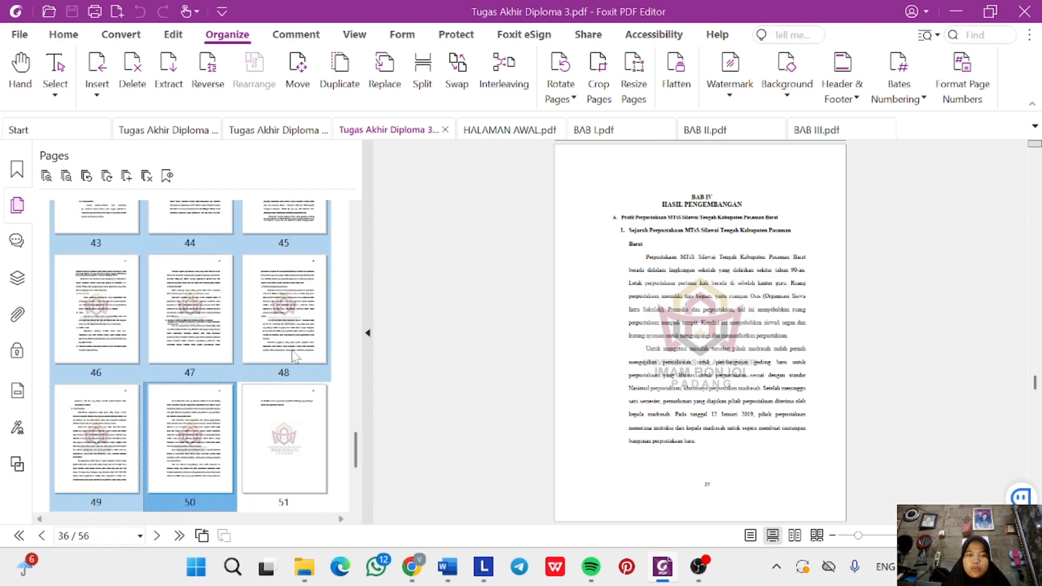
pyautogui.hotkey('shift', 'Right')
pyautogui.rightClick(293, 449)
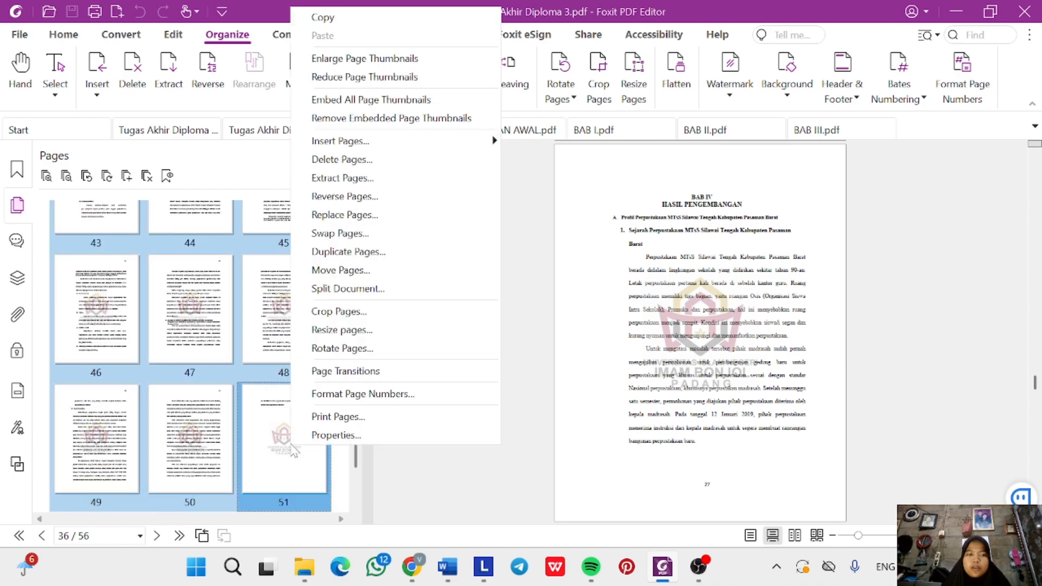
pyautogui.click(362, 178)
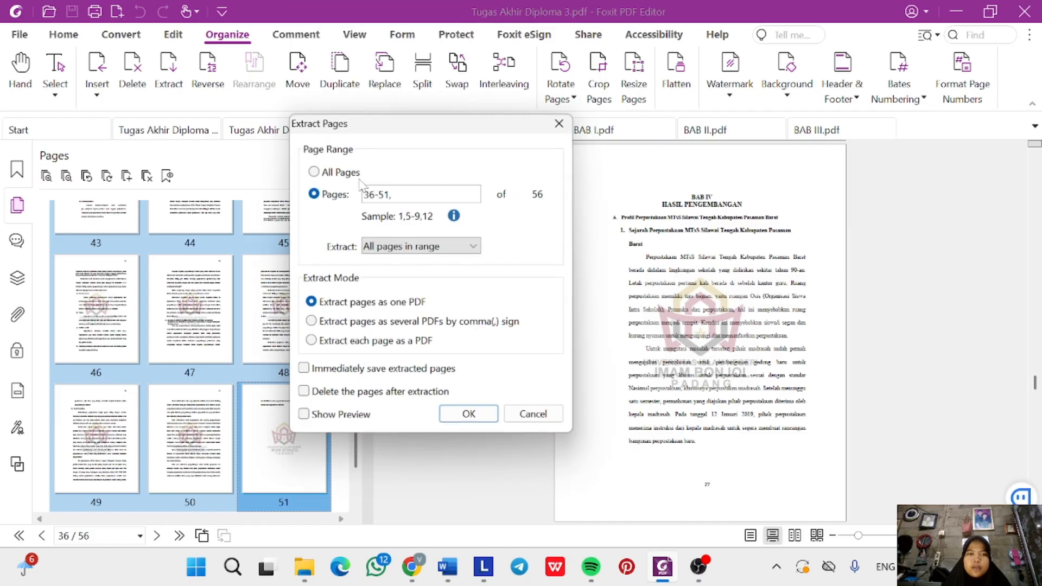
pyautogui.click(468, 416)
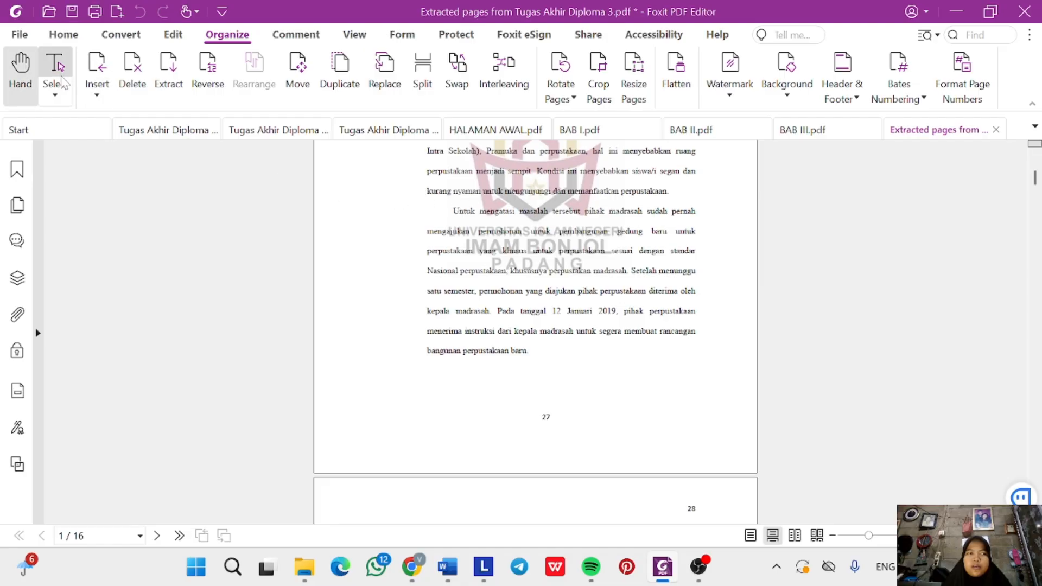
# Save the 16-page extract as BAB IV.pdf in the chapter folder, then reopen Tugas Akhir Diploma 3.pdf.
pyautogui.click(19, 35)
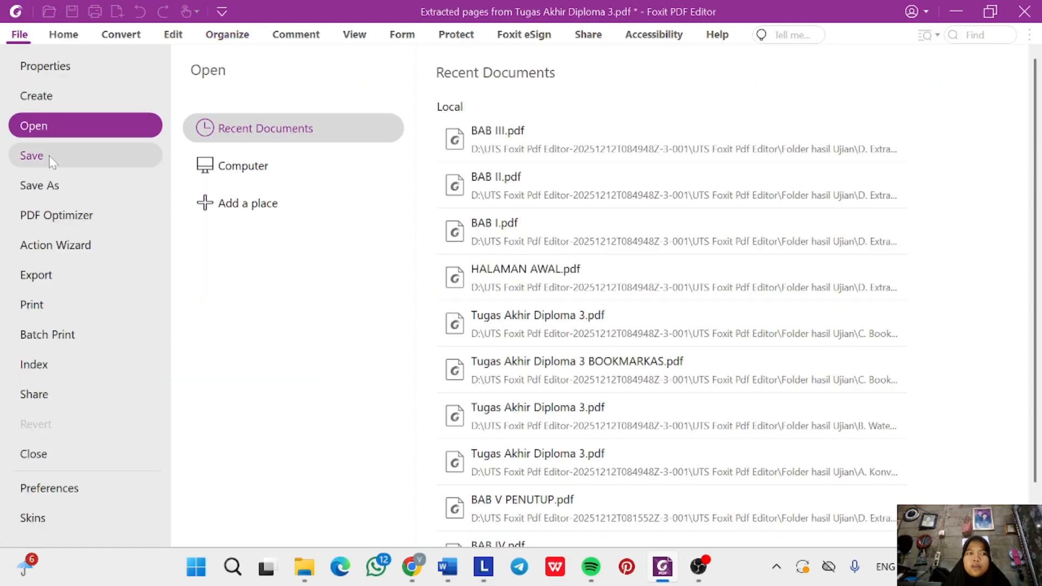
pyautogui.click(53, 182)
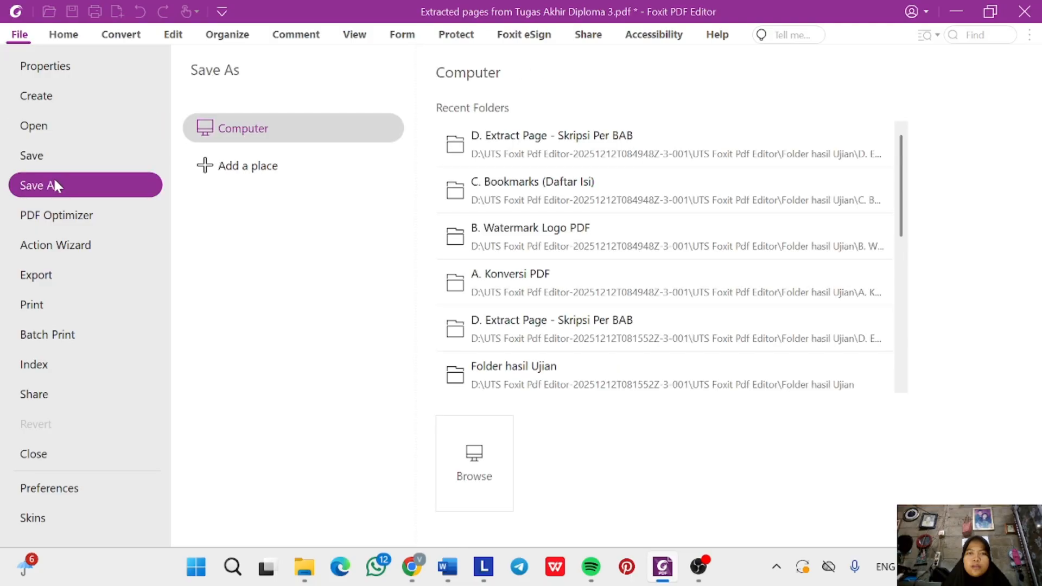
pyautogui.click(501, 136)
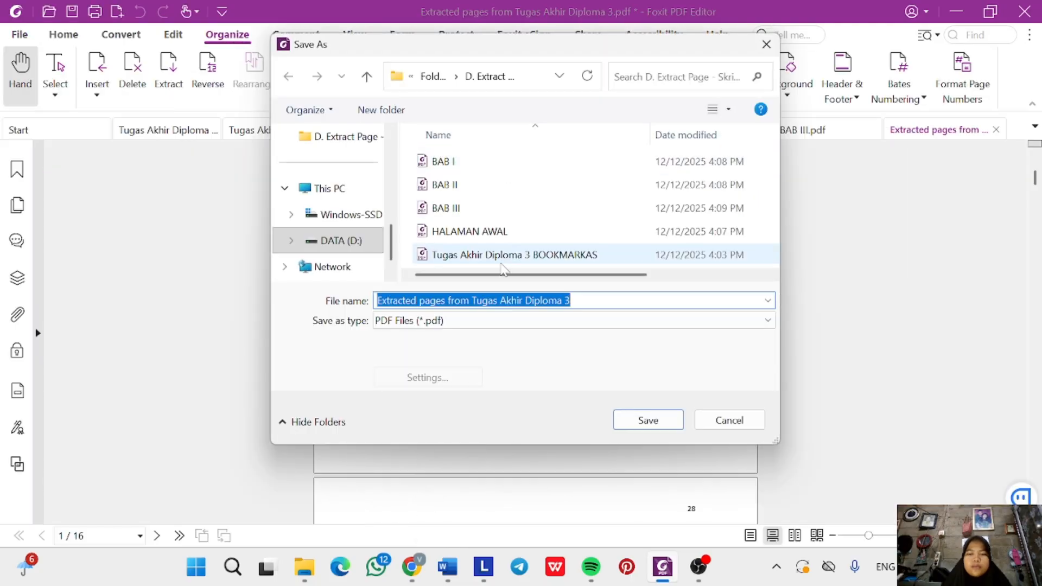
pyautogui.press('BackSpace')
pyautogui.write('BAB ')
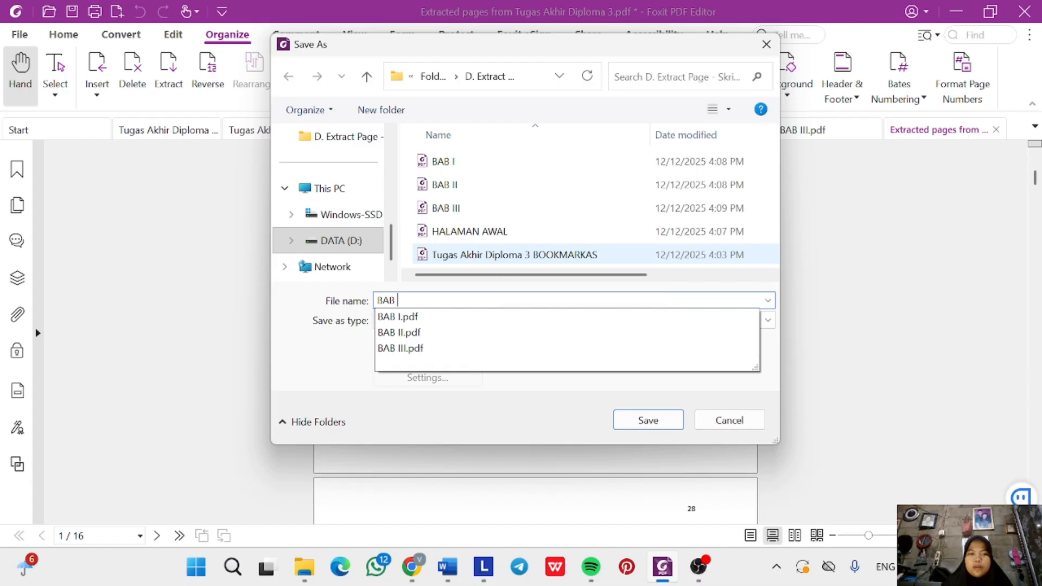
pyautogui.write('IV')
pyautogui.press('Return')
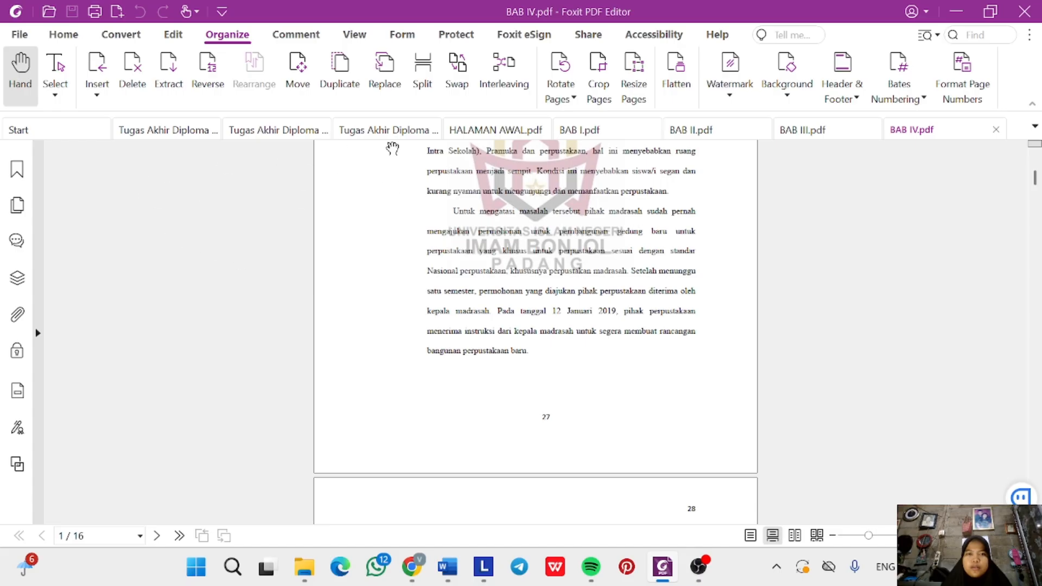
pyautogui.click(378, 130)
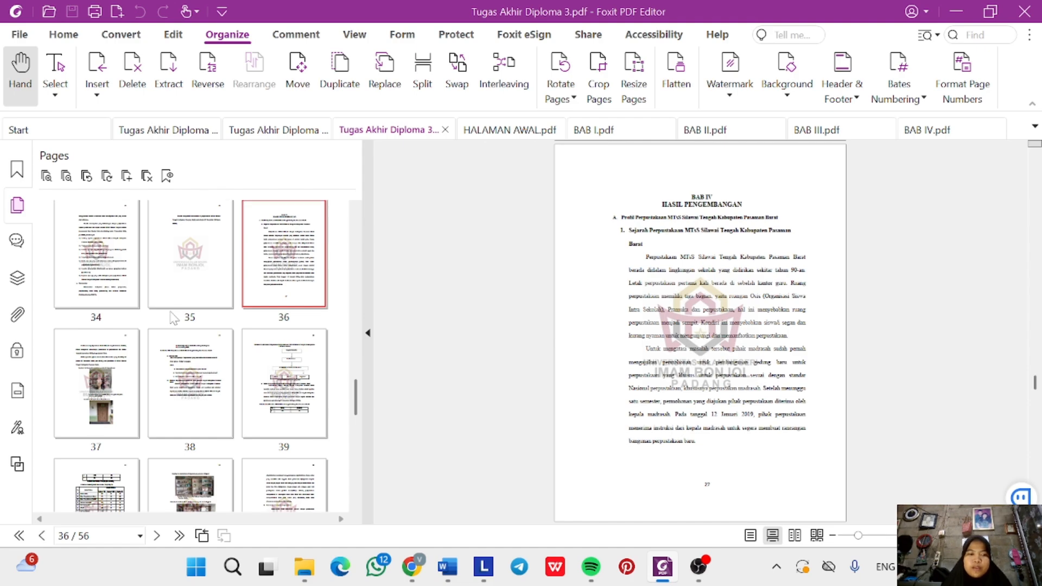
# Extract thesis pages 52 through 56 (BAB V) from Tugas Akhir Diploma 3.pdf into a new document.
pyautogui.scroll(-3, 217, 379)
pyautogui.scroll(-7, 253, 432)
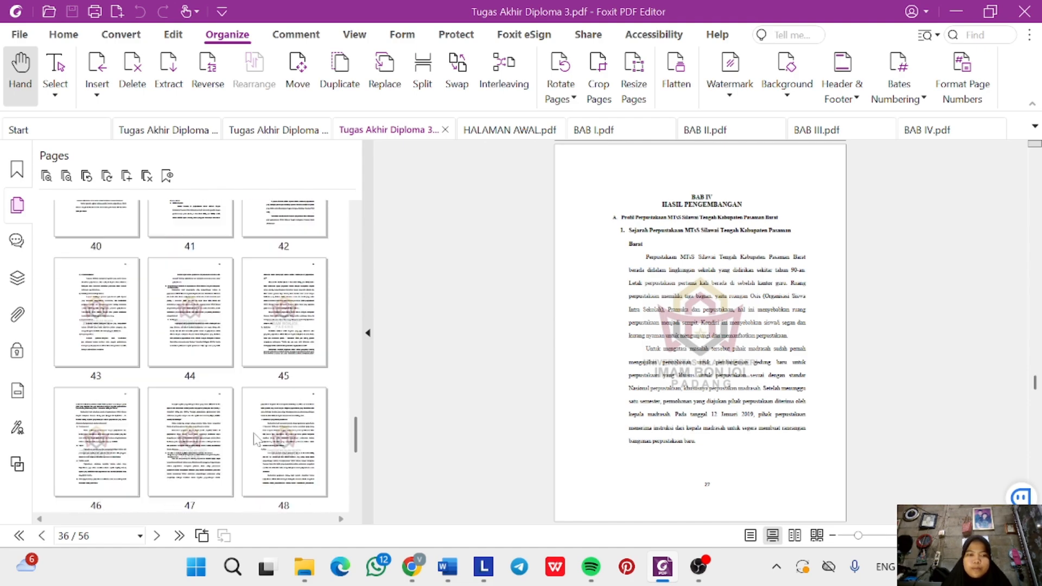
pyautogui.scroll(-1, 257, 439)
pyautogui.click(117, 422)
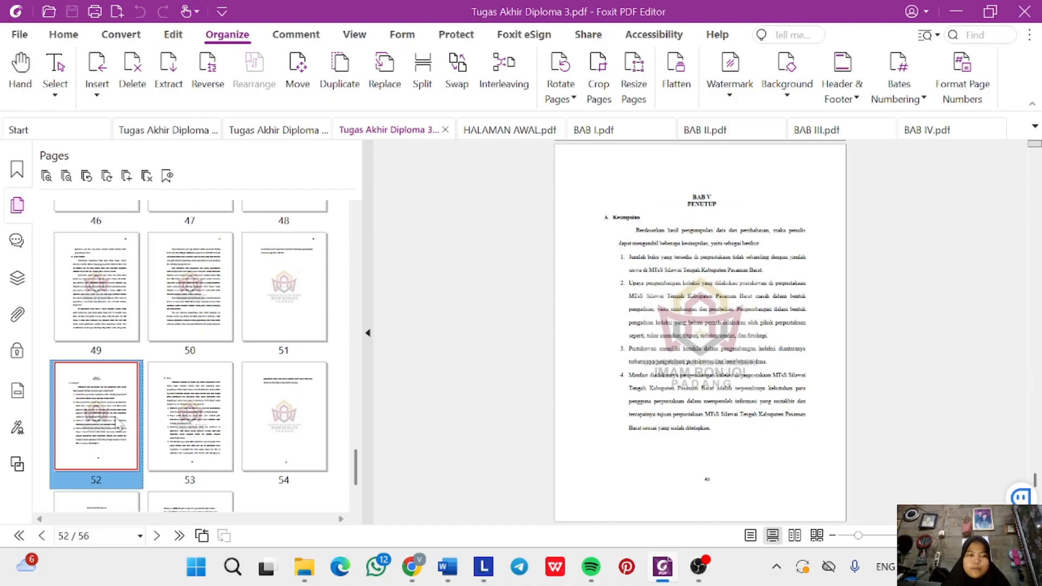
pyautogui.hotkey('shift', 'Right')
pyautogui.hotkey('shift', 'Right')
pyautogui.hotkey('shift', 'Right')
pyautogui.hotkey('shift', 'Right')
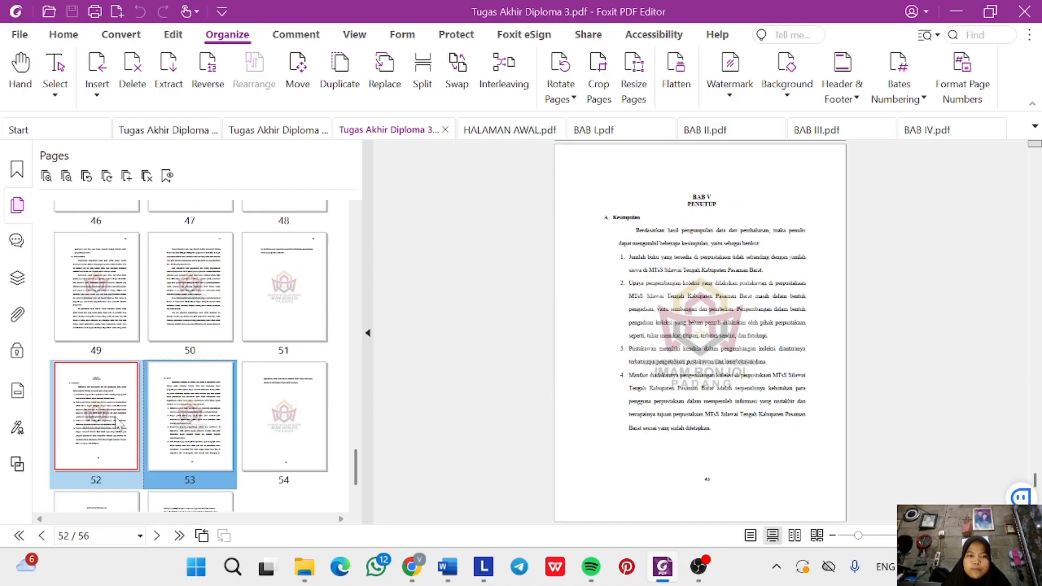
pyautogui.scroll(-3, 118, 423)
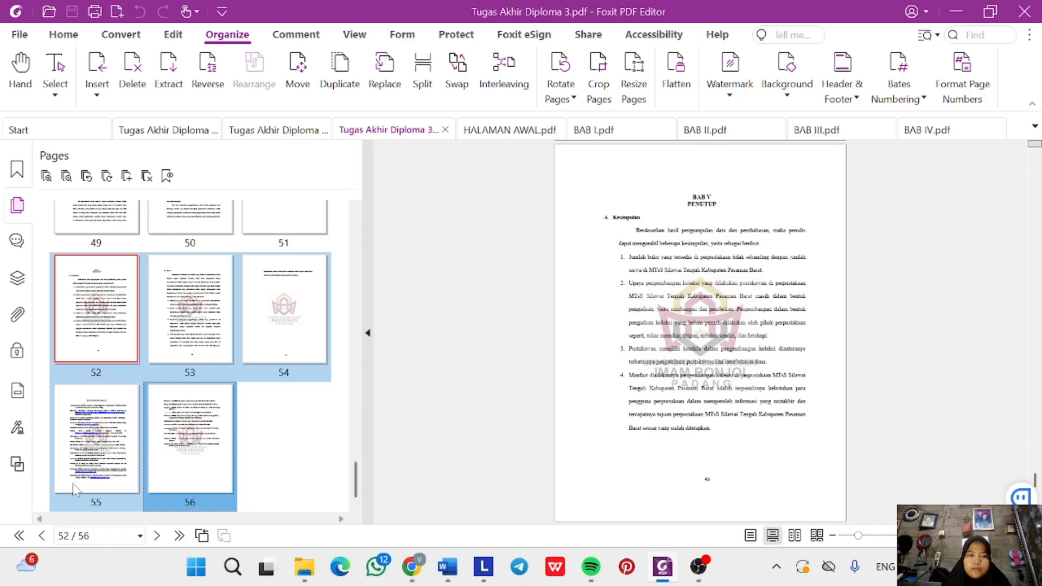
pyautogui.rightClick(198, 471)
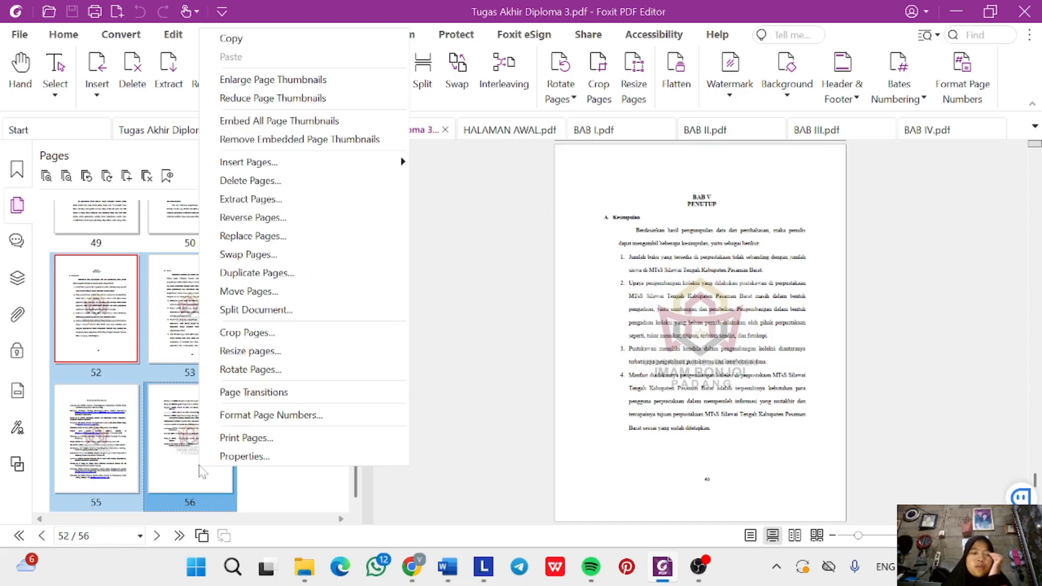
pyautogui.click(259, 200)
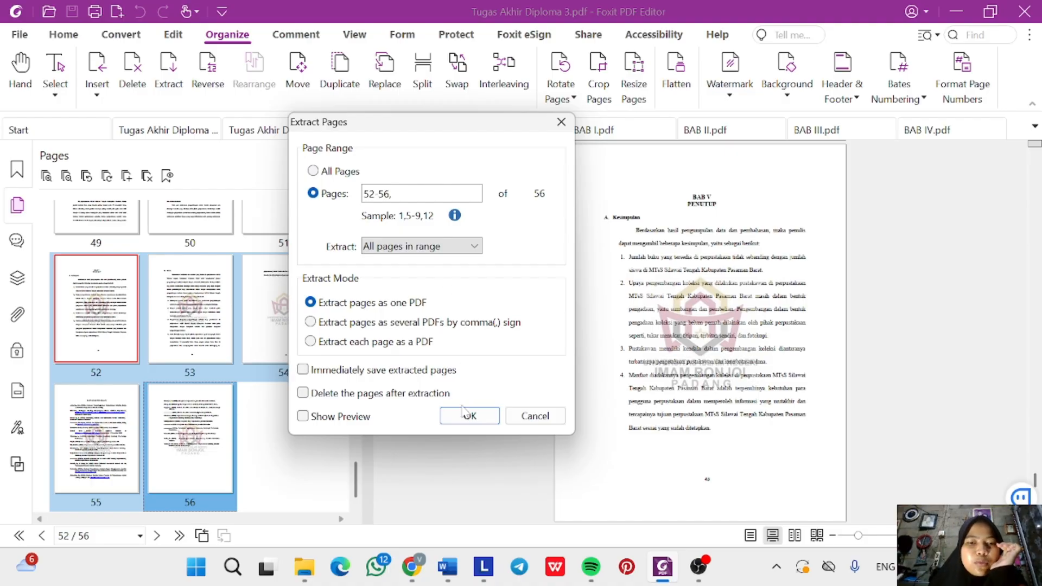
pyautogui.click(468, 415)
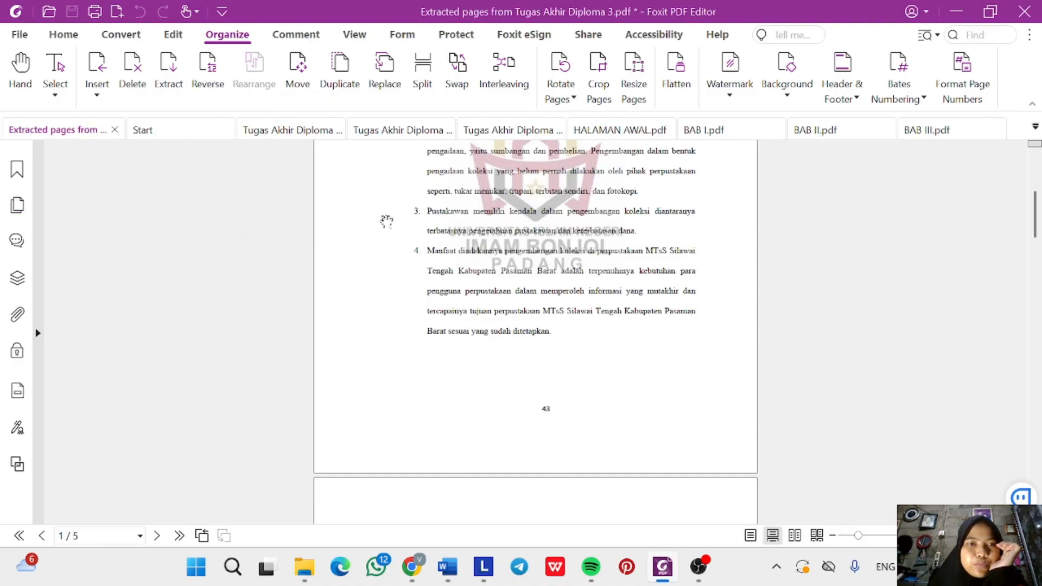
# Save the 5-page extract as BAB V PENUTUP.pdf in D. Extract Page - Skripsi Per BAB.
pyautogui.click(20, 34)
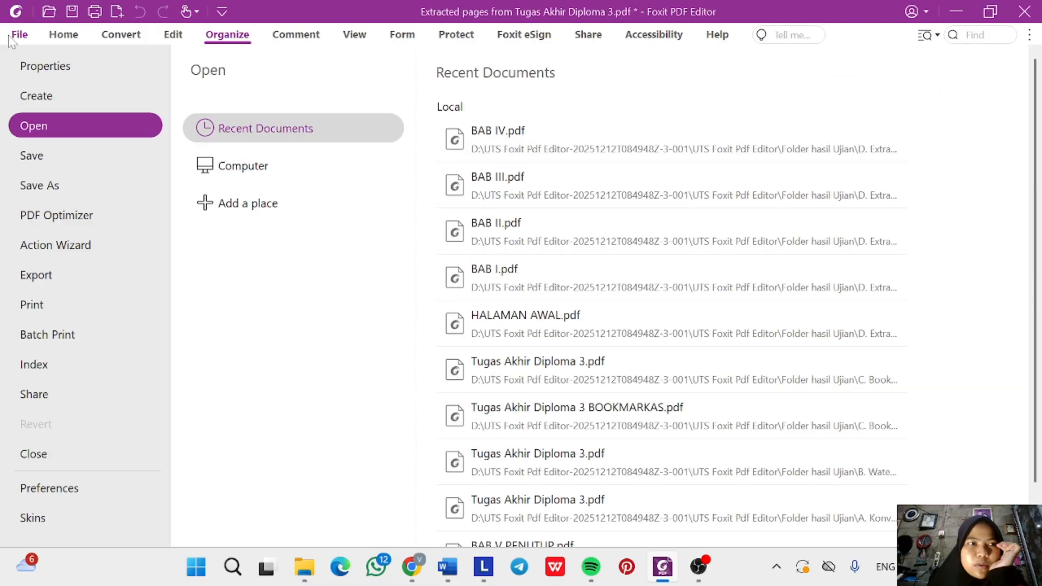
pyautogui.click(86, 187)
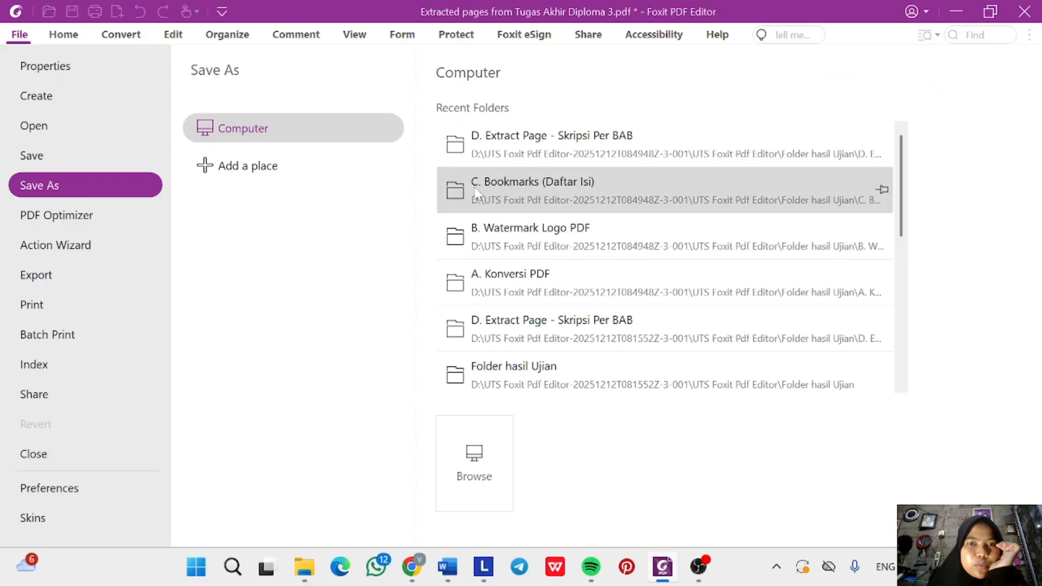
pyautogui.click(526, 137)
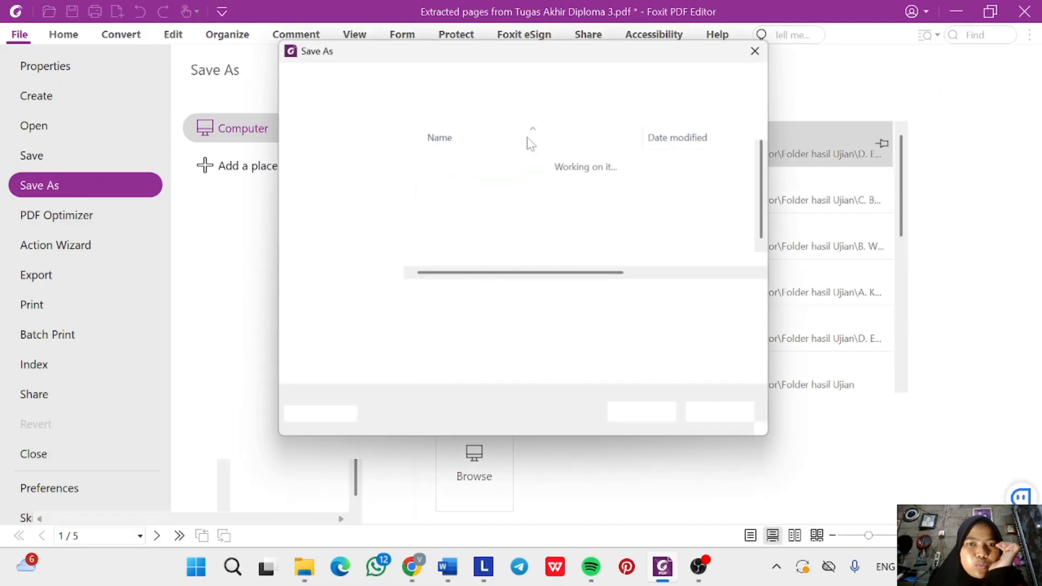
pyautogui.press('BackSpace')
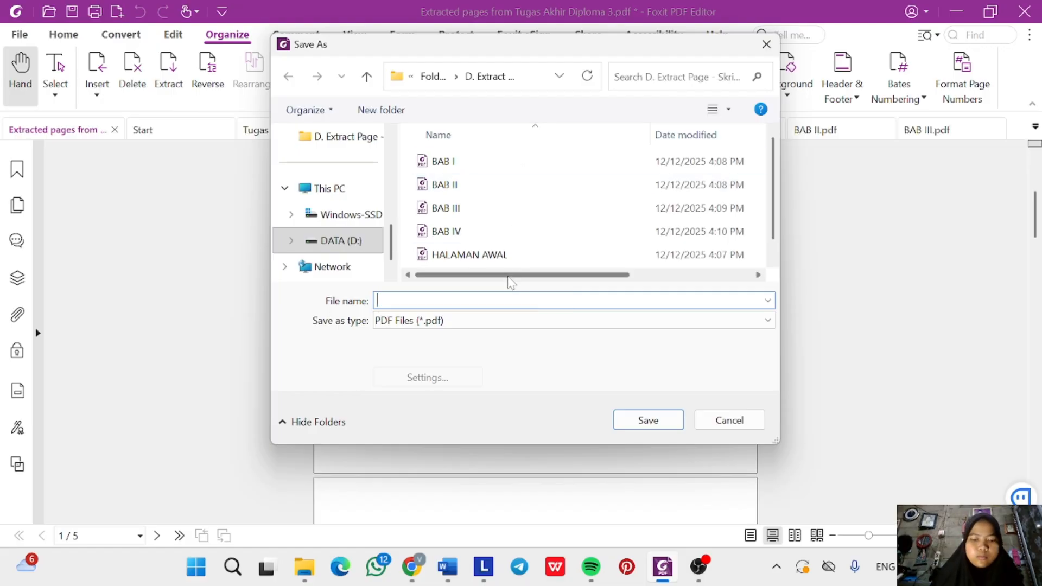
pyautogui.write('BAB V PENUTUP')
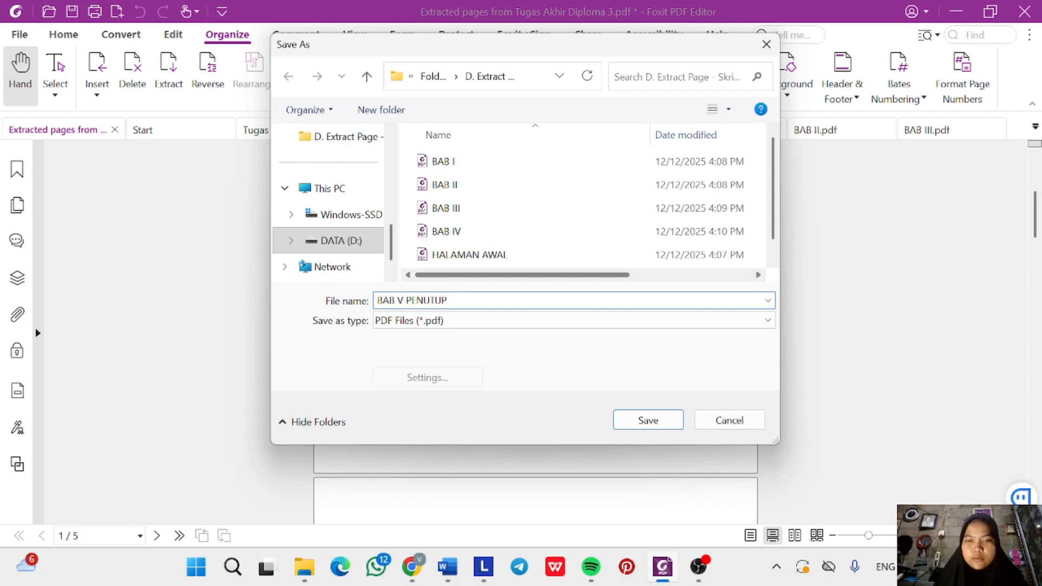
pyautogui.press('Return')
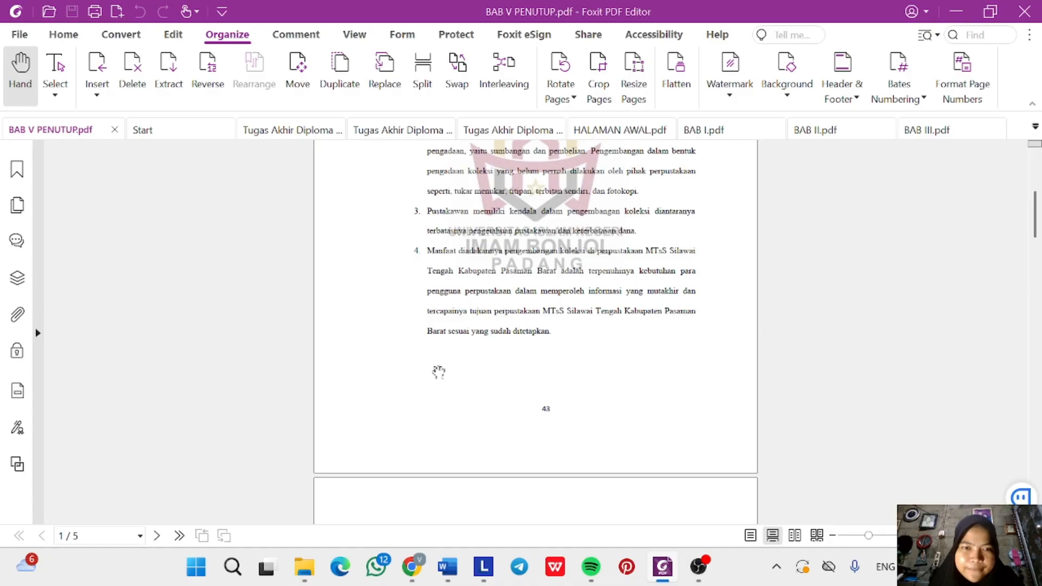
# Check the seven PDFs in D. Extract Page - Skripsi Per BAB, then return to Word's instructions.
pyautogui.moveTo(306, 570)
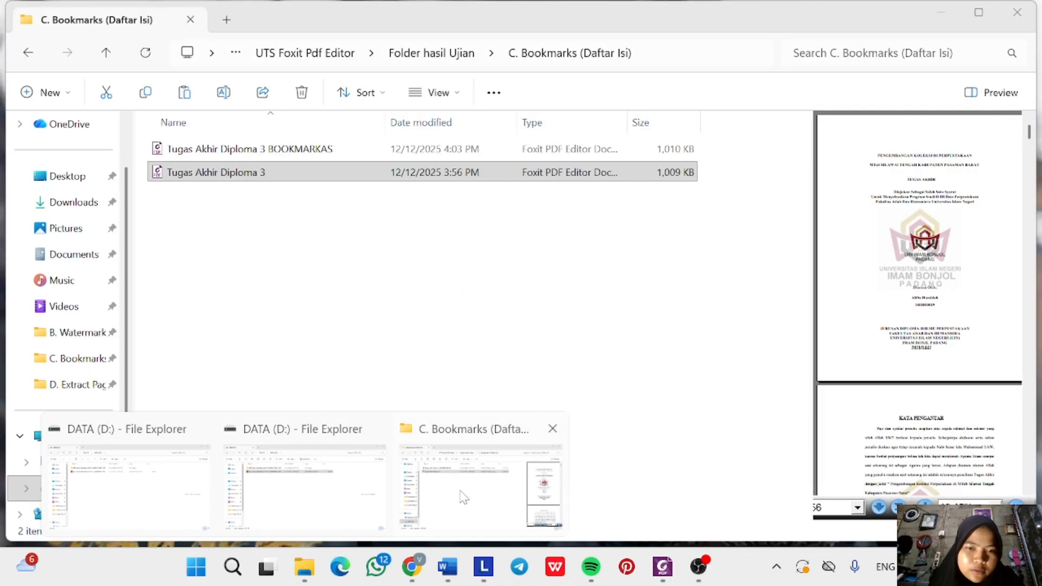
pyautogui.click(459, 495)
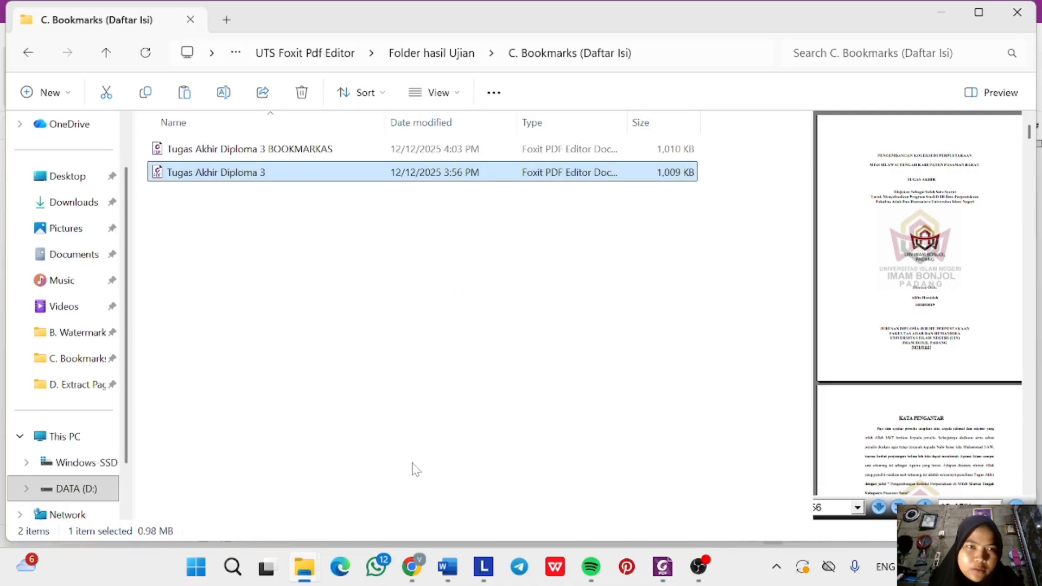
pyautogui.click(434, 52)
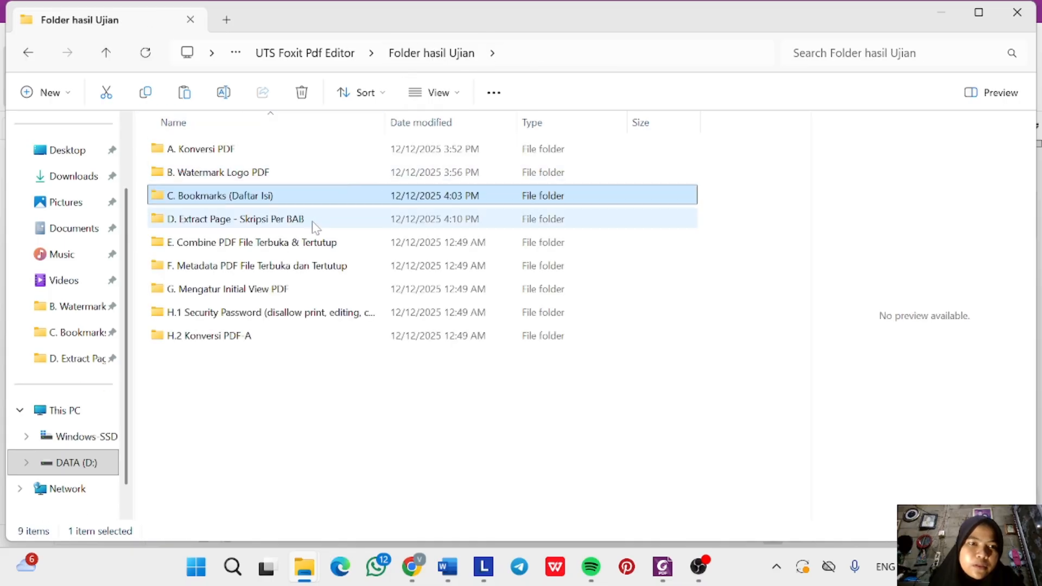
pyautogui.doubleClick(311, 224)
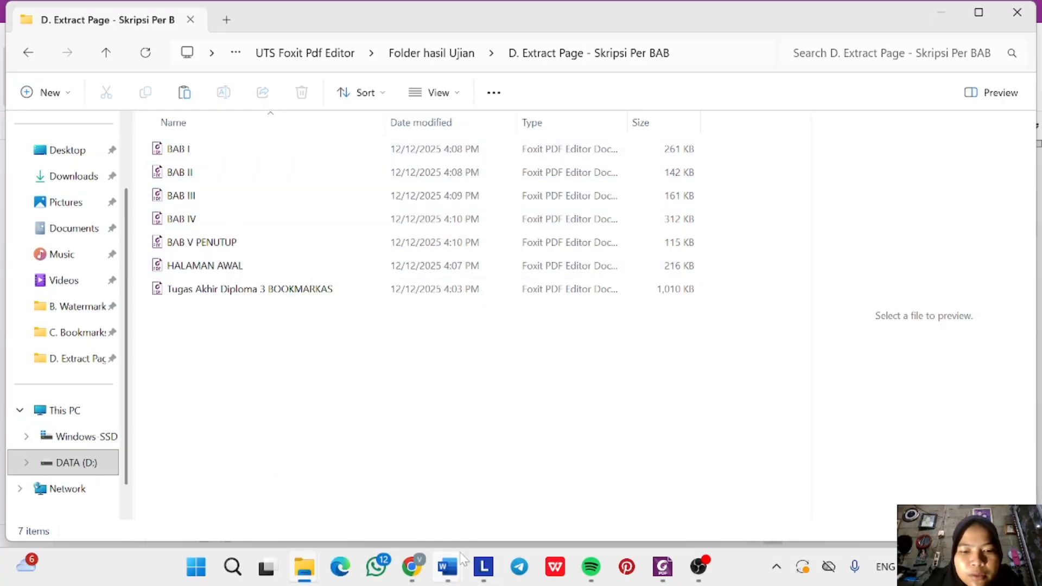
pyautogui.moveTo(449, 576)
pyautogui.click(360, 502)
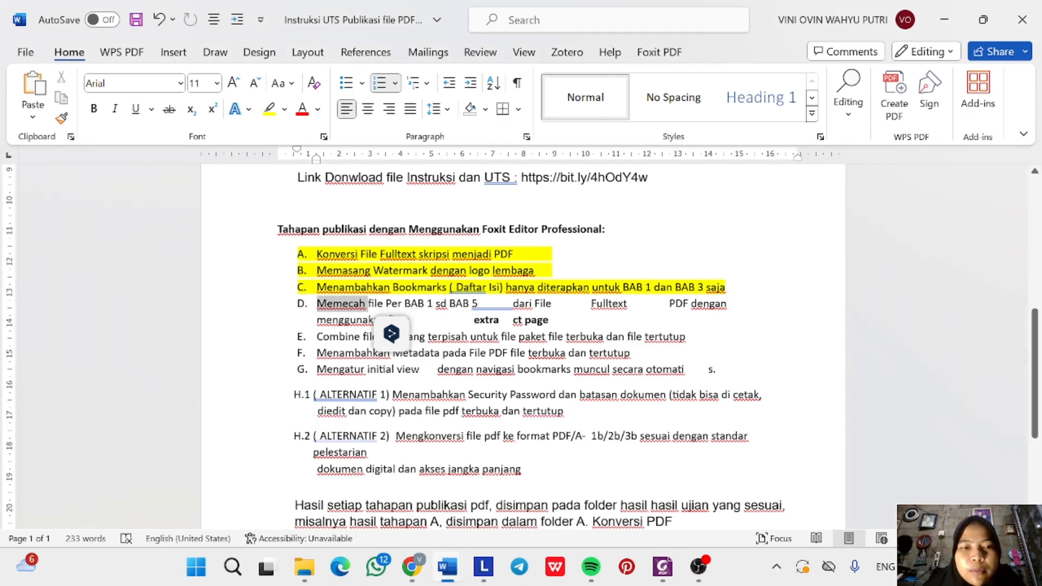
# Highlight the step D line yellow in the publication steps list.
pyautogui.tripleClick(331, 306)
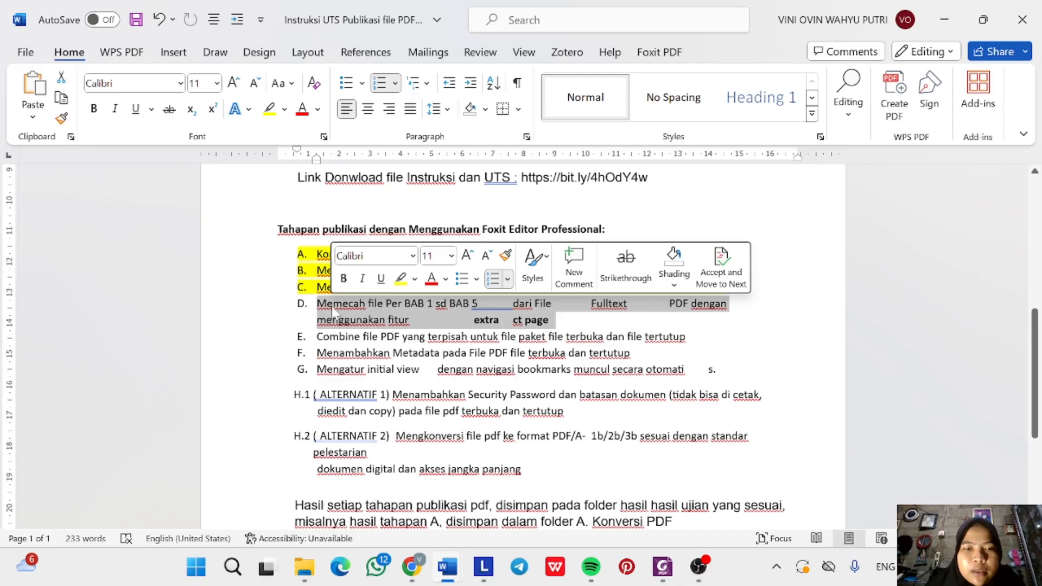
pyautogui.click(402, 279)
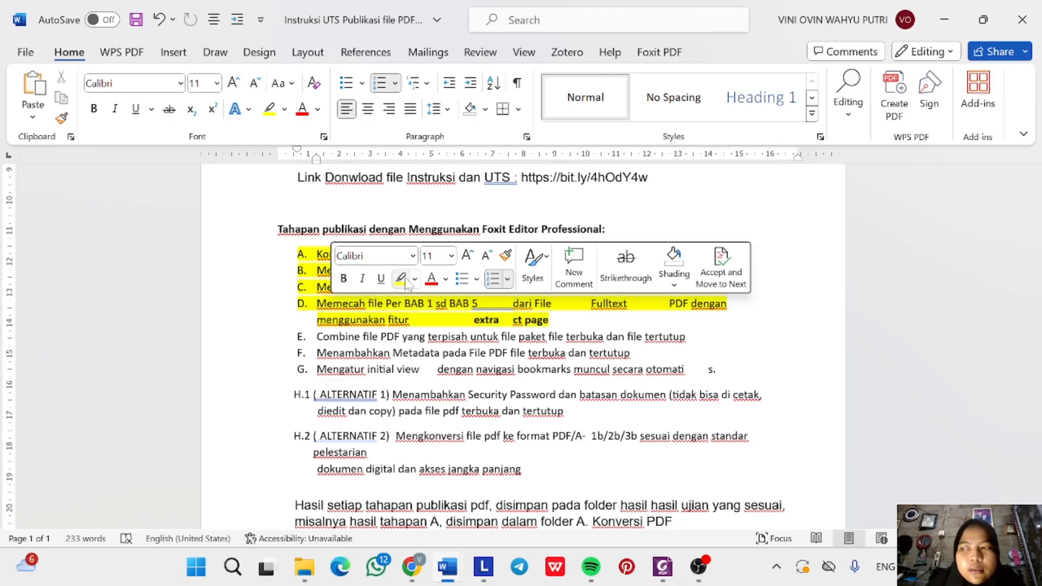
pyautogui.click(317, 337)
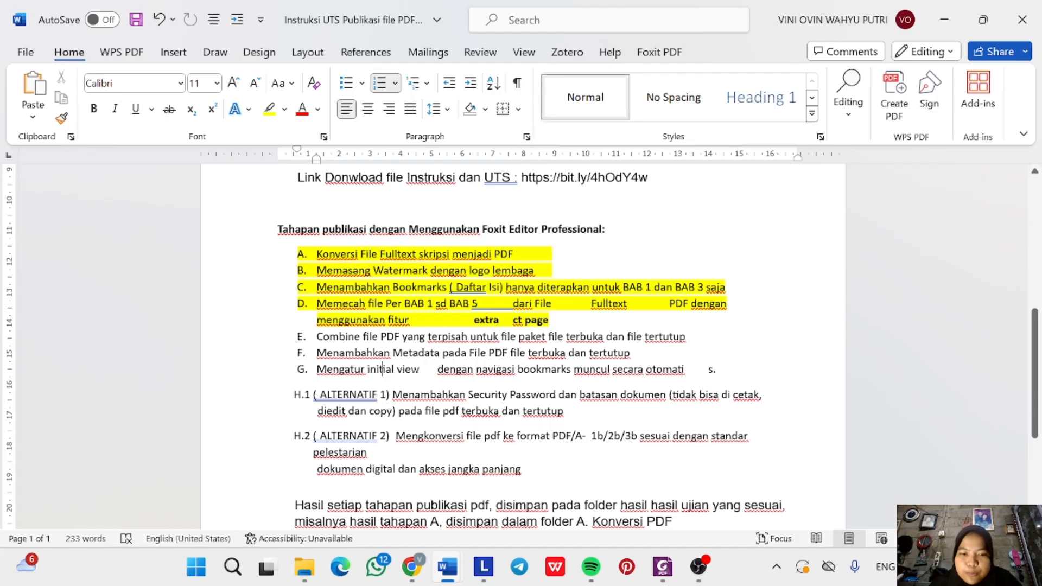
pyautogui.click(302, 580)
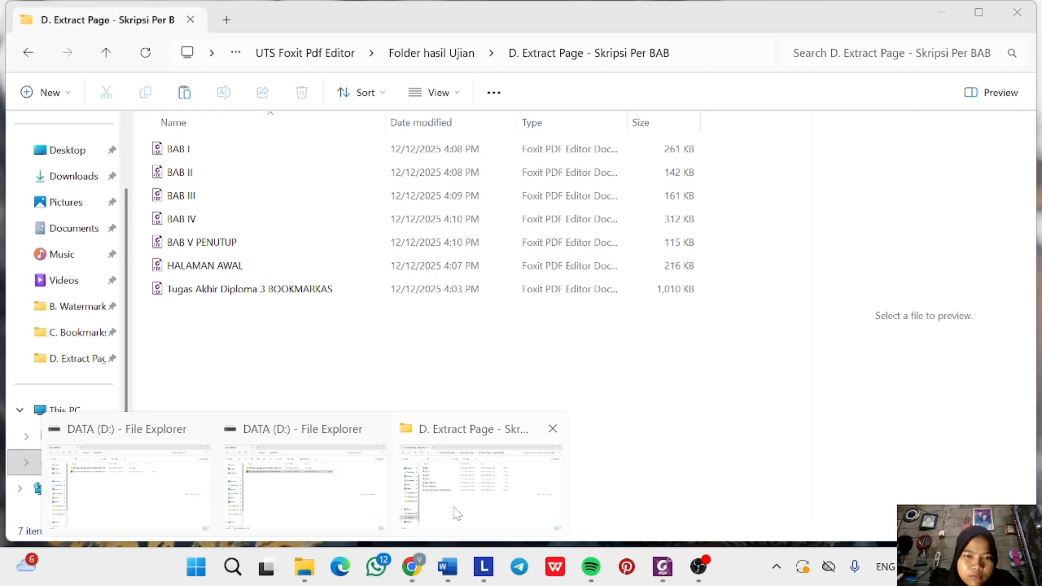
# Select HALAMAN AWAL, BAB I and BAB V PENUTUP in D. Extract Page and combine them in Foxit.
pyautogui.click(480, 482)
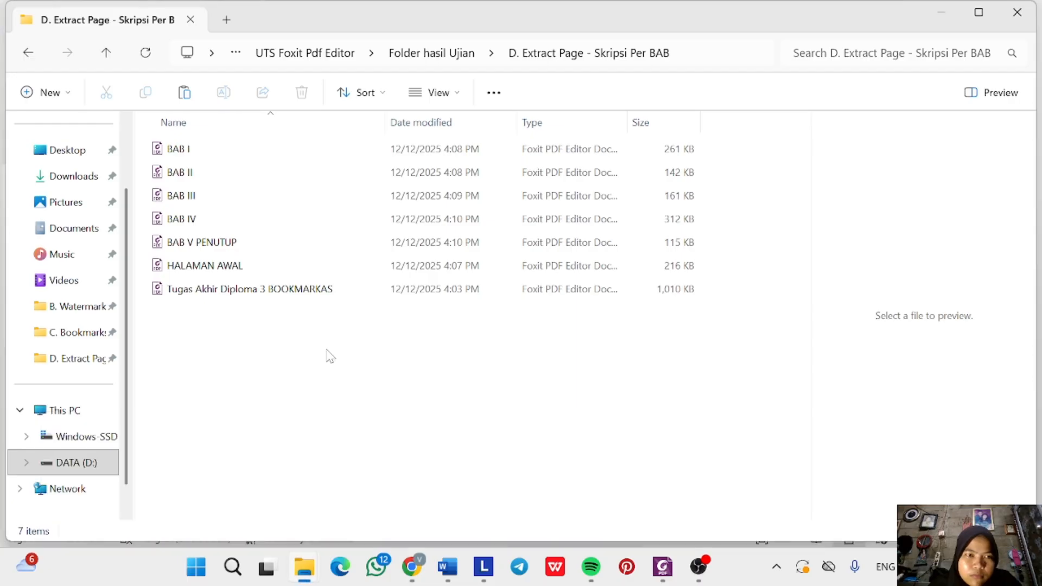
pyautogui.click(434, 52)
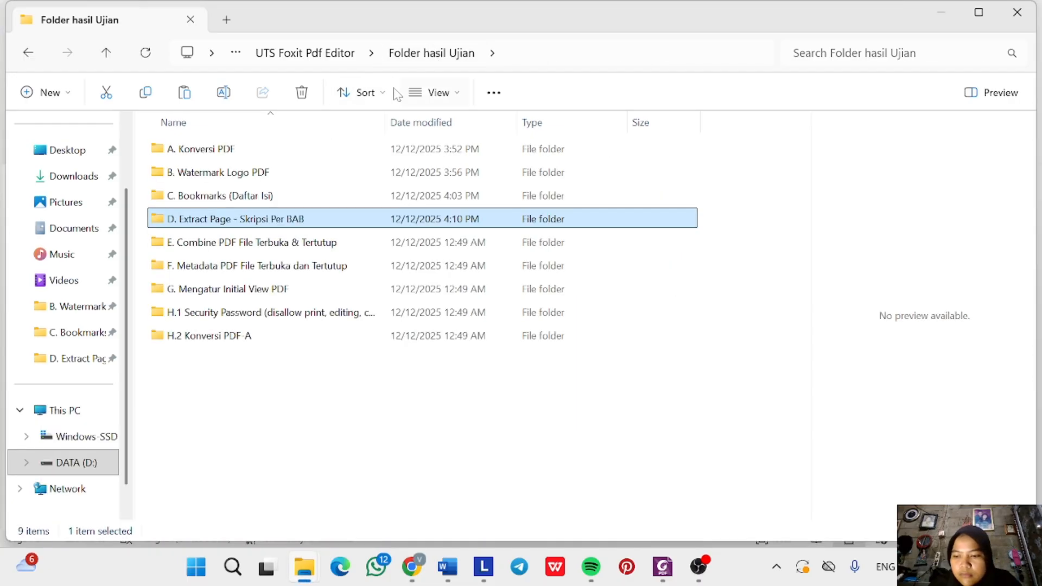
pyautogui.doubleClick(262, 222)
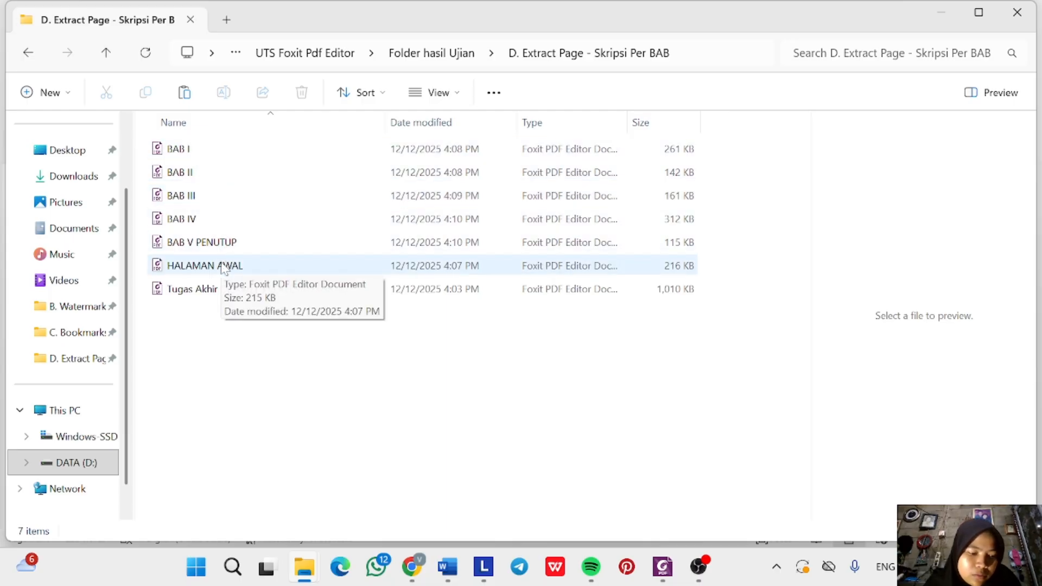
pyautogui.click(223, 267)
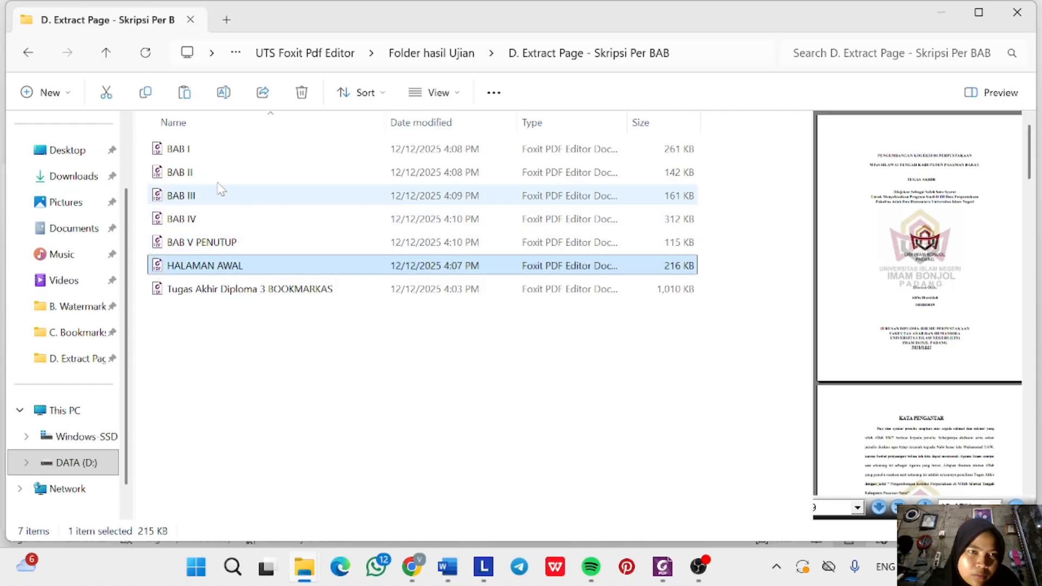
pyautogui.keyDown('ctrl'); pyautogui.click(222, 156); pyautogui.keyUp('ctrl')
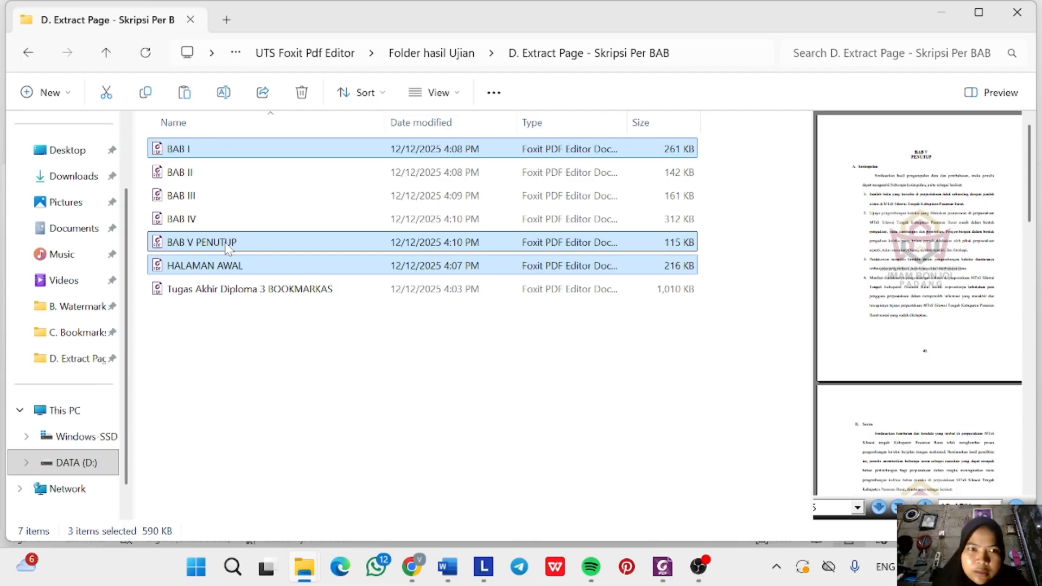
pyautogui.rightClick(292, 246)
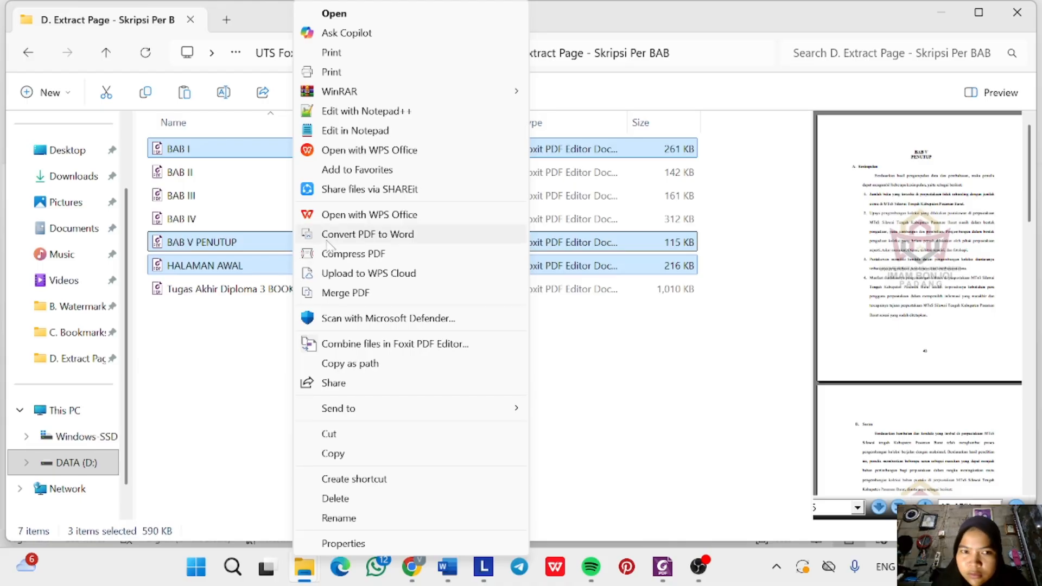
pyautogui.click(391, 352)
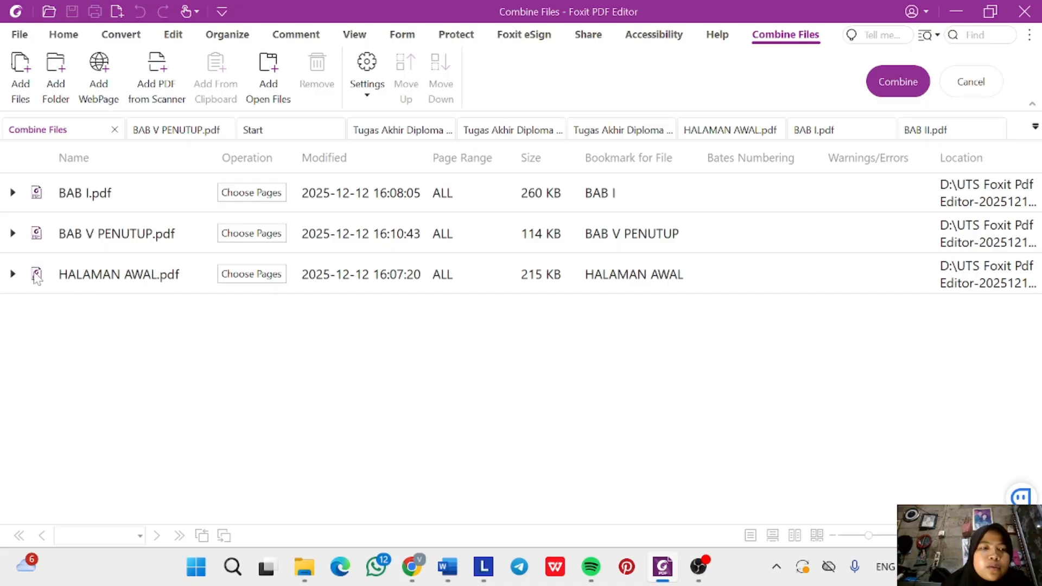
# Move HALAMAN AWAL.pdf above BAB I.pdf and combine the three into 22-page Binder1.pdf.
pyautogui.moveTo(21, 277); pyautogui.dragTo(17, 193)
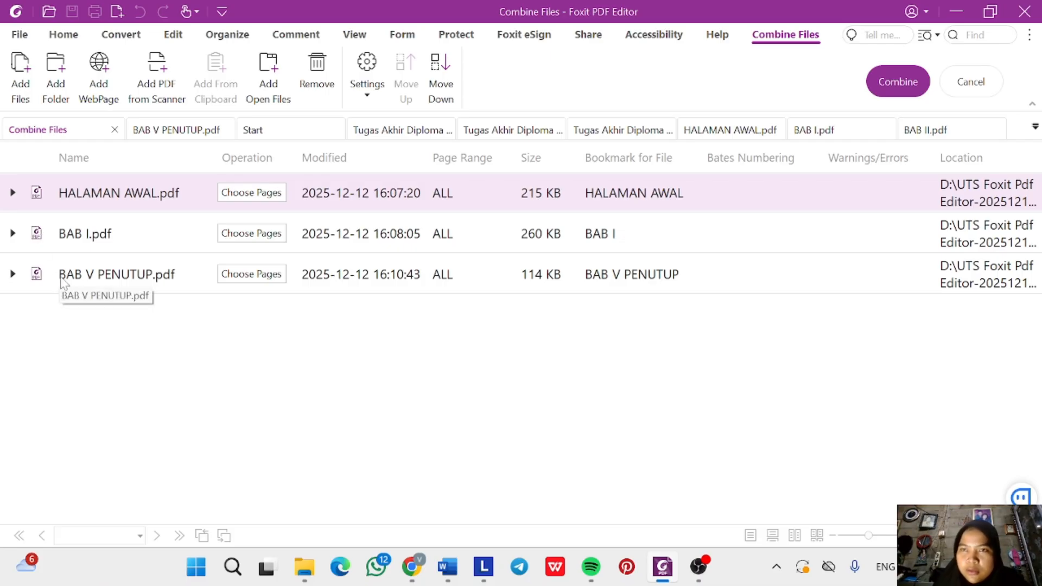
pyautogui.click(898, 82)
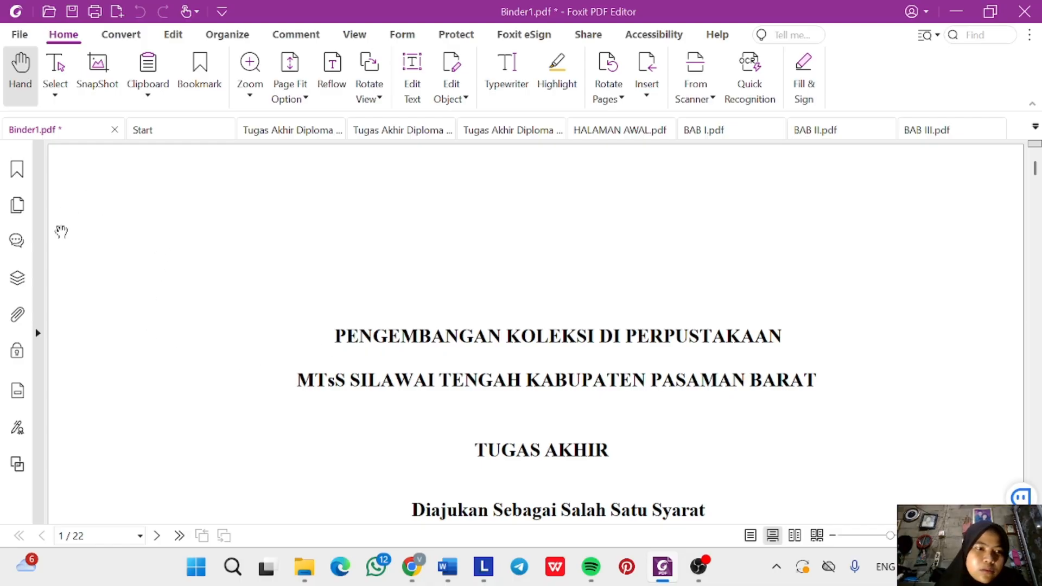
# Review Binder1.pdf's document properties, then open the Save As locations for it.
pyautogui.click(19, 36)
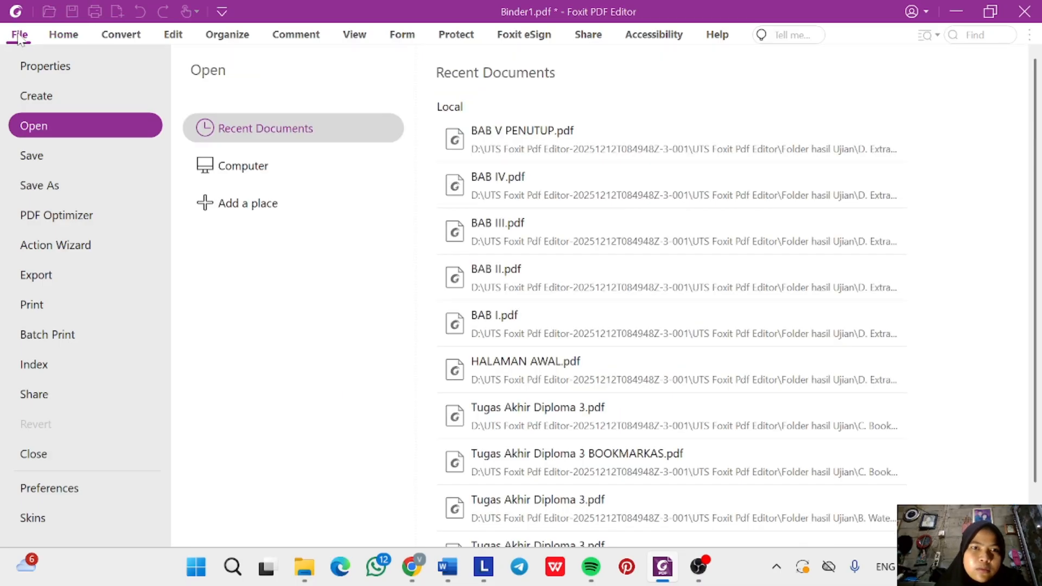
pyautogui.click(111, 189)
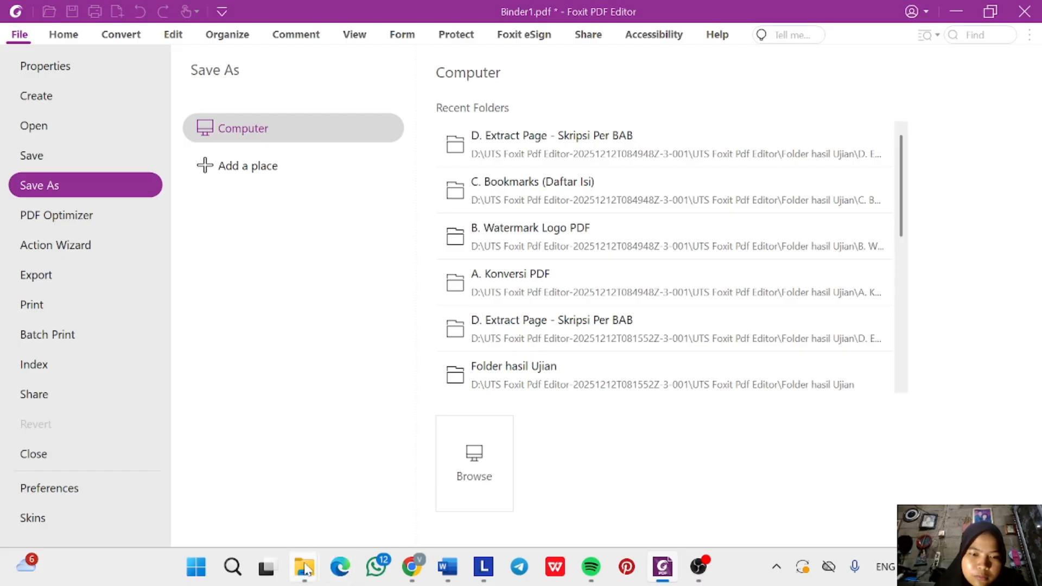
pyautogui.moveTo(305, 567)
pyautogui.moveTo(495, 480)
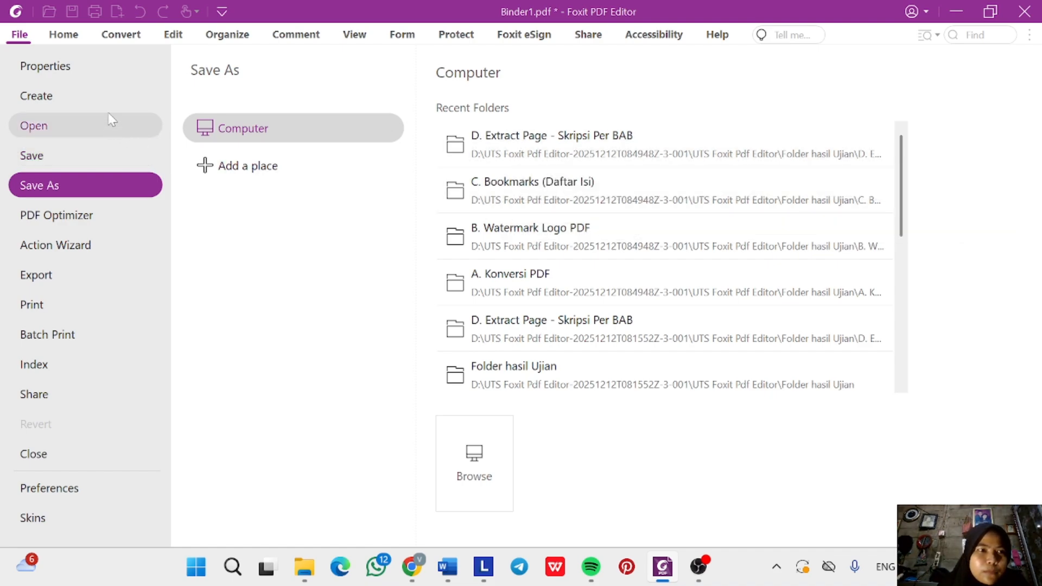
pyautogui.click(100, 68)
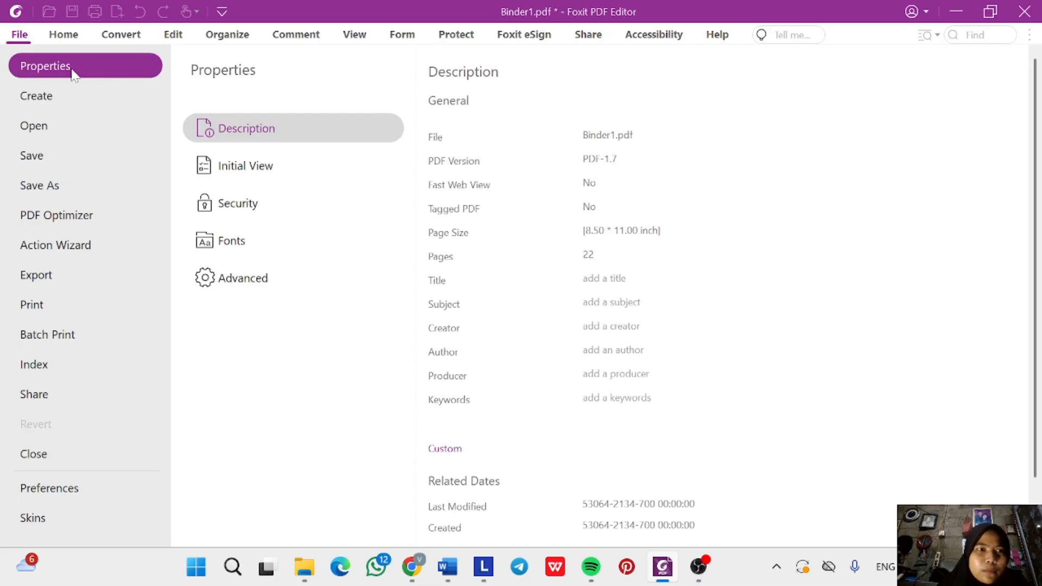
pyautogui.click(55, 37)
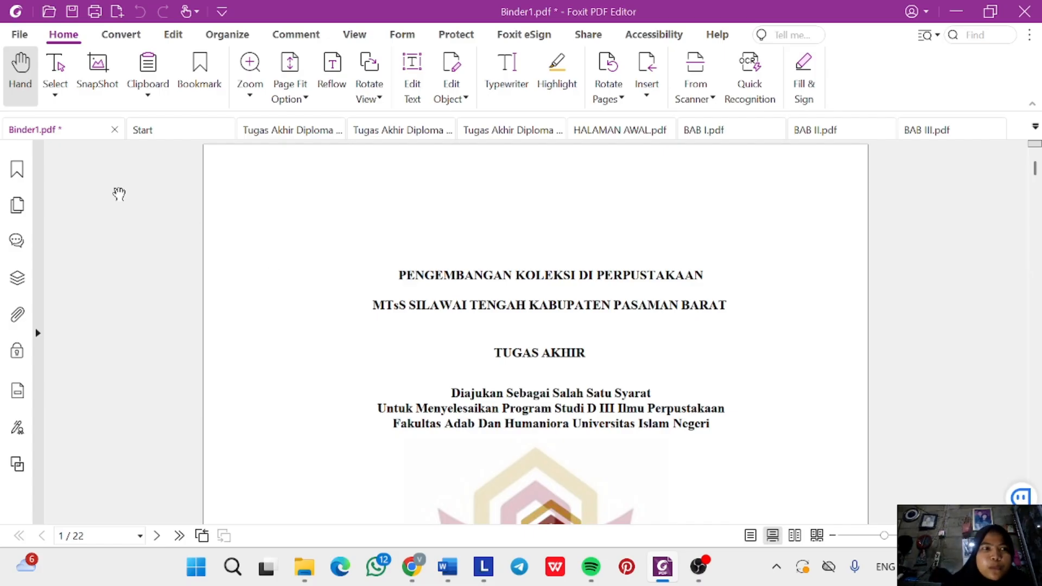
pyautogui.click(19, 35)
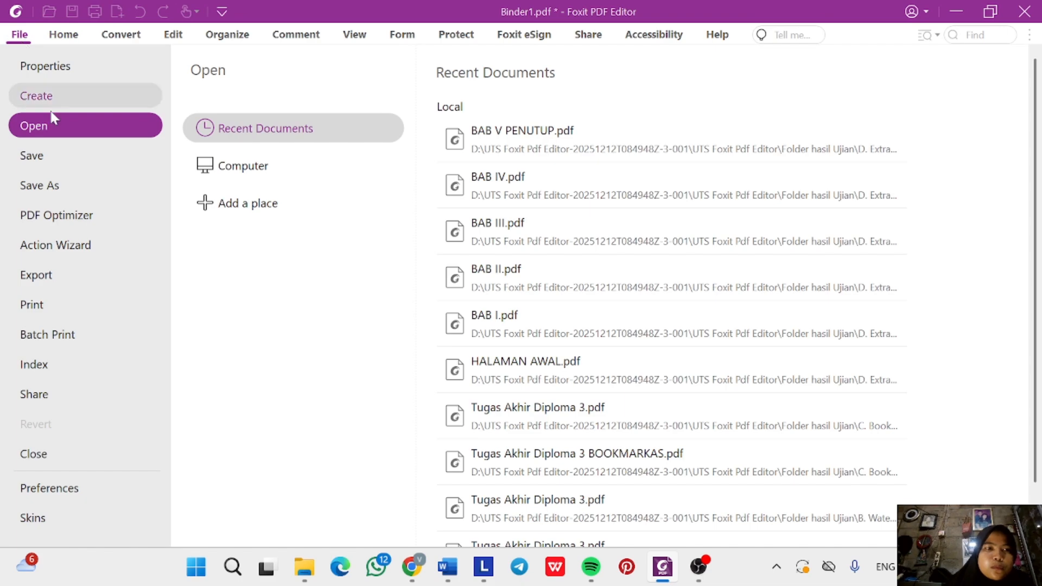
pyautogui.click(68, 193)
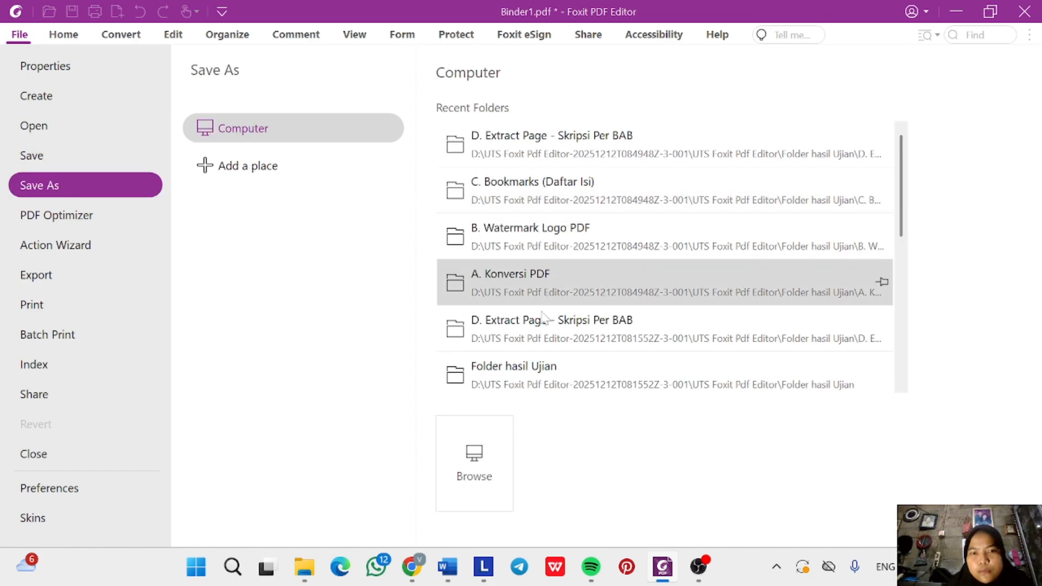
# Browse to Folder hasil Ujian > E. Combine PDF File Terbuka & Tertutup and clear the file name.
pyautogui.click(480, 466)
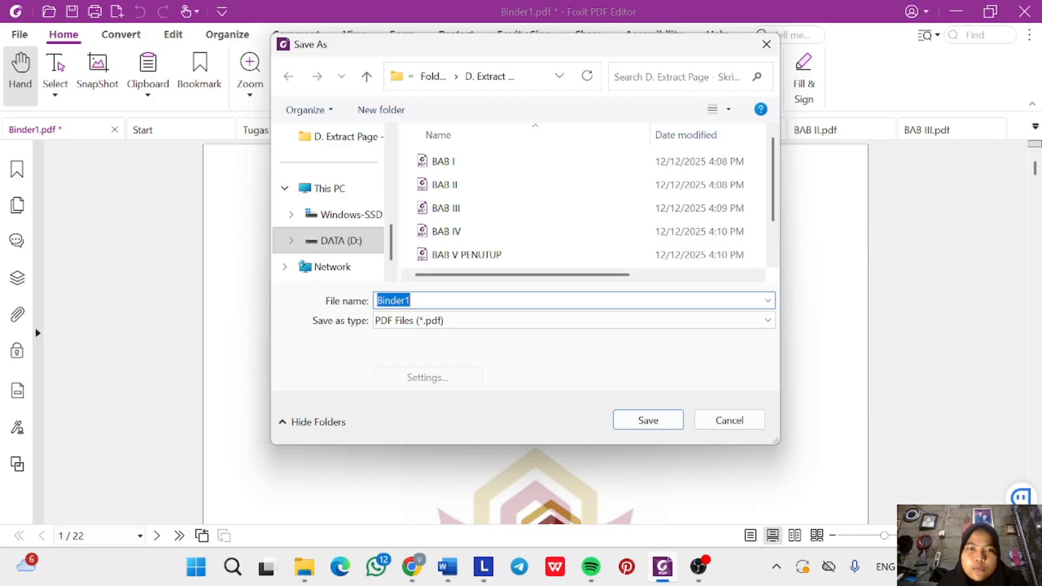
pyautogui.click(425, 70)
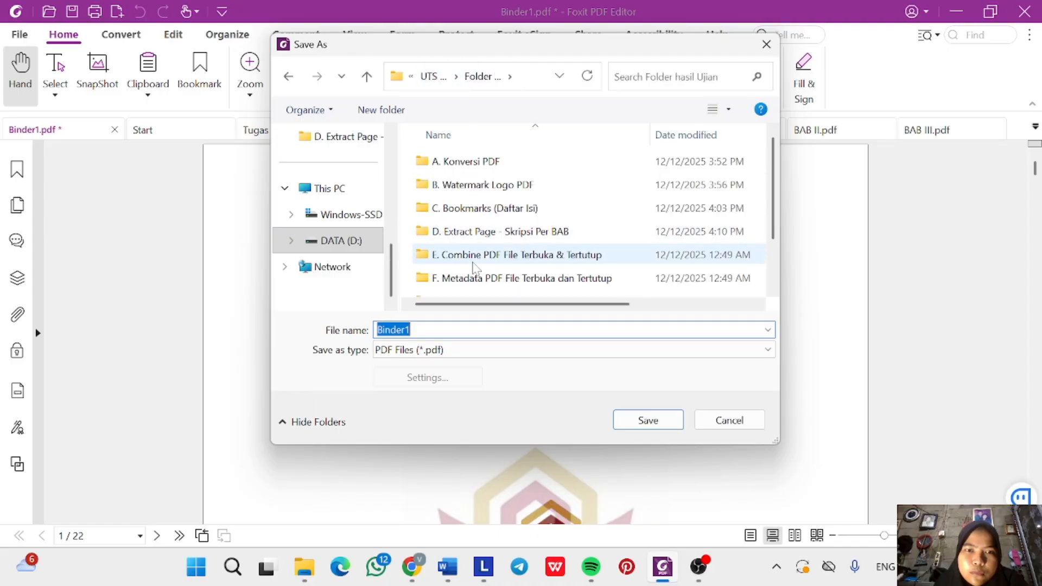
pyautogui.click(475, 259)
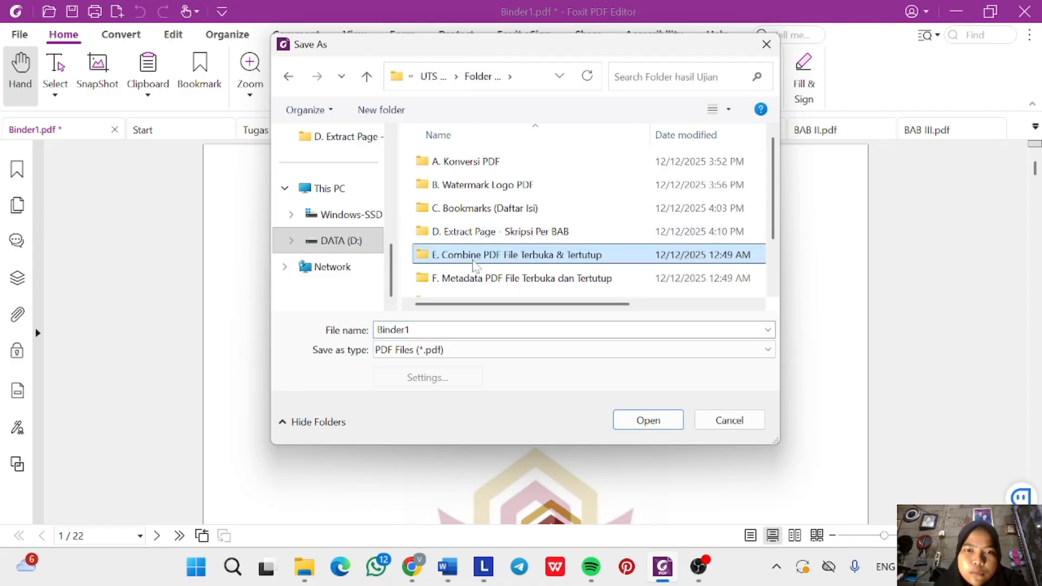
pyautogui.doubleClick(474, 259)
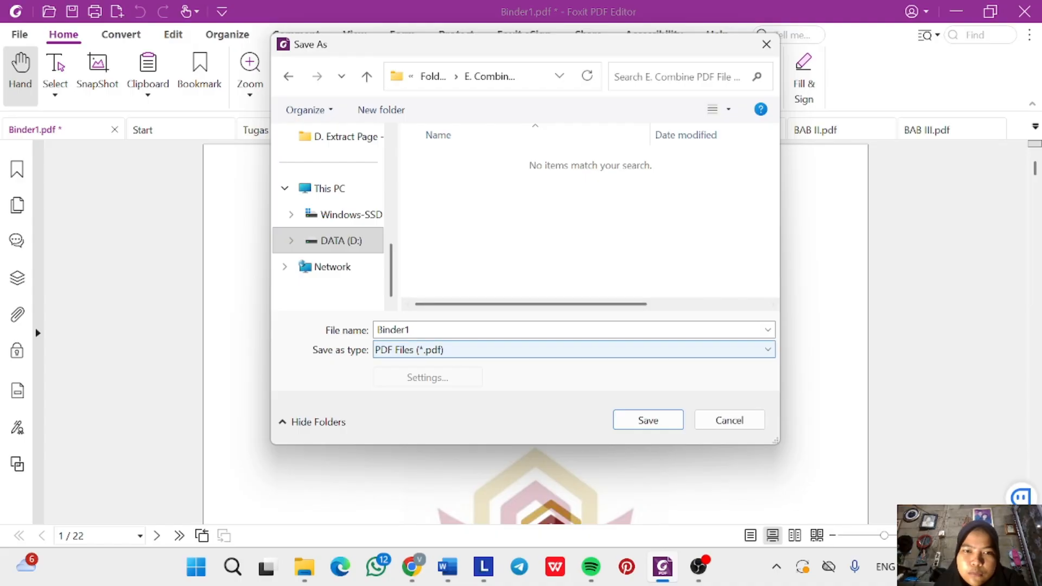
pyautogui.press('BackSpace')
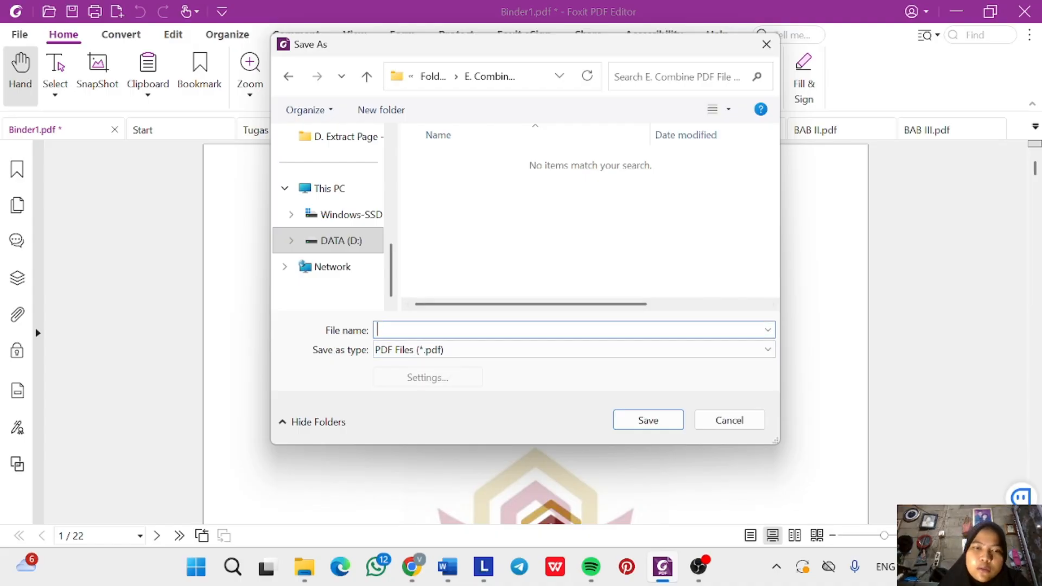
pyautogui.moveTo(449, 573)
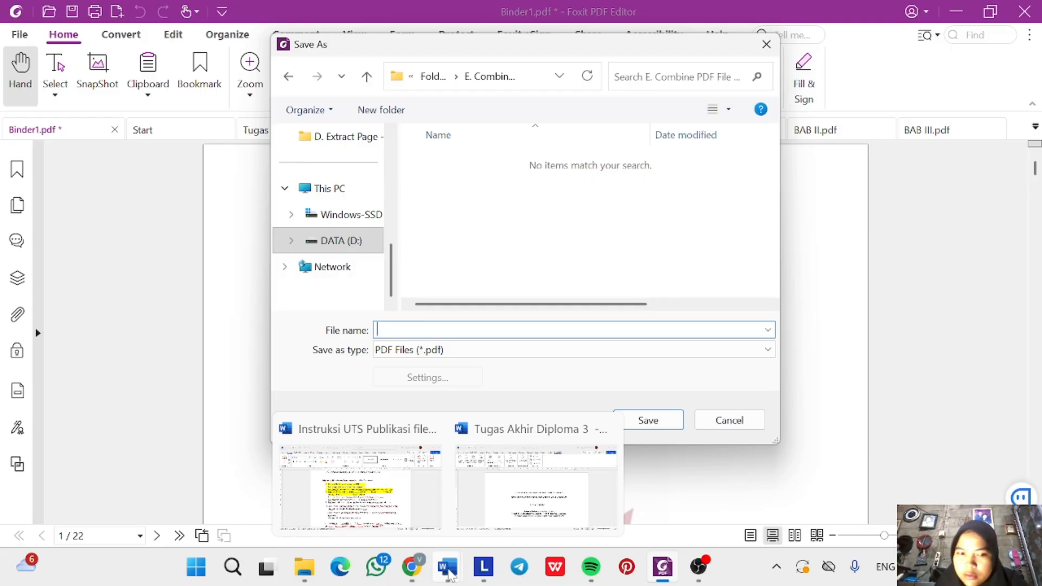
# Copy the student's ID number from the Tugas Akhir Diploma 3 cover page and return to Foxit.
pyautogui.click(543, 515)
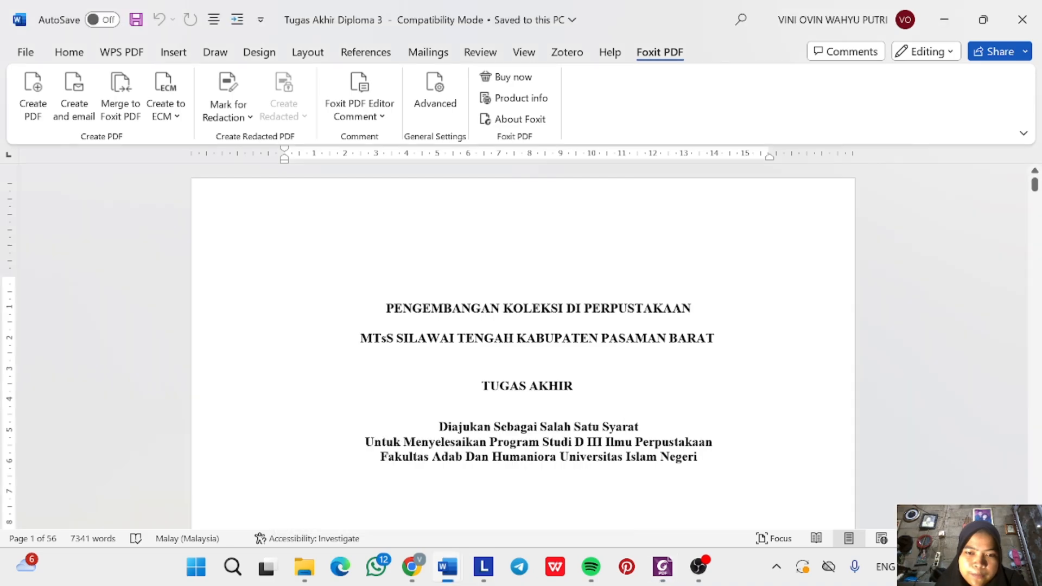
pyautogui.scroll(-5, 544, 404)
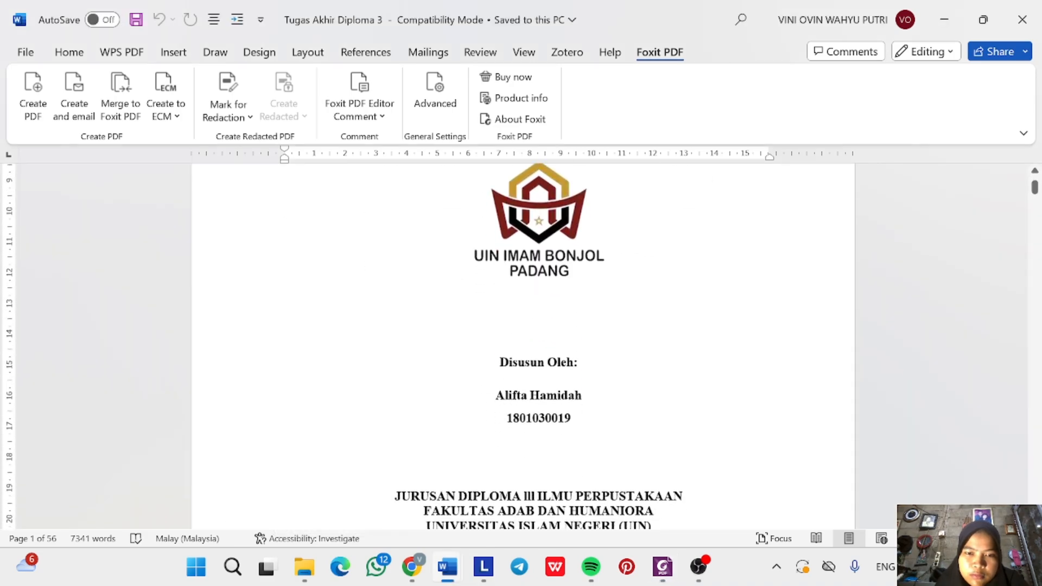
pyautogui.moveTo(506, 417); pyautogui.dragTo(577, 425)
pyautogui.hotkey('ctrl', 'c')
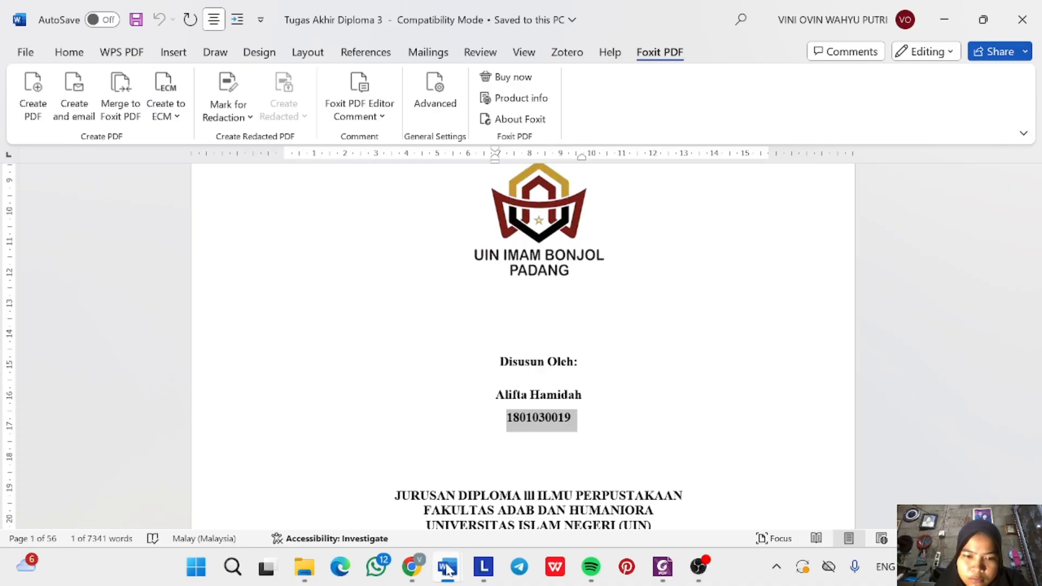
pyautogui.moveTo(448, 570)
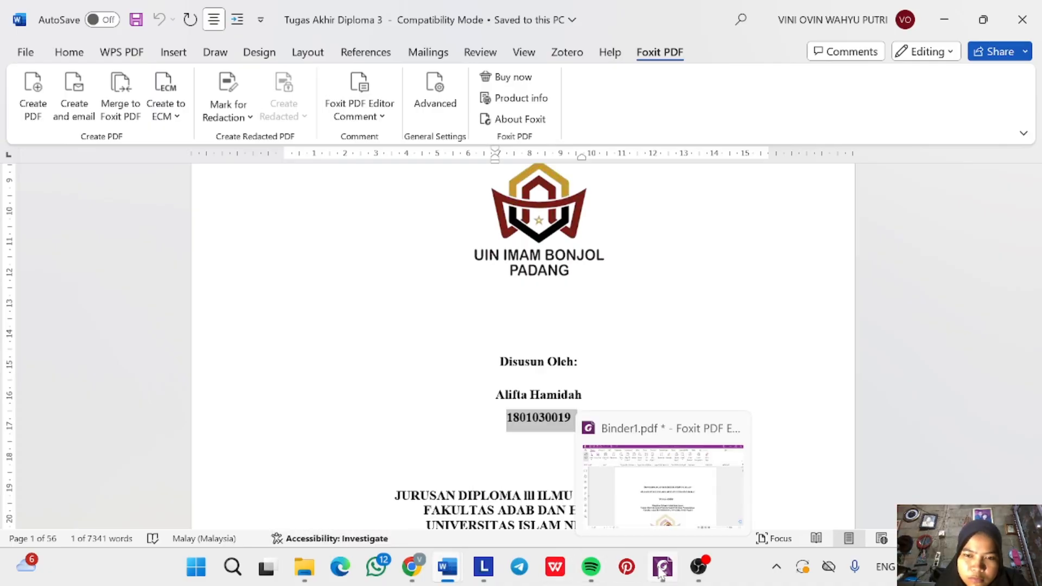
pyautogui.click(653, 497)
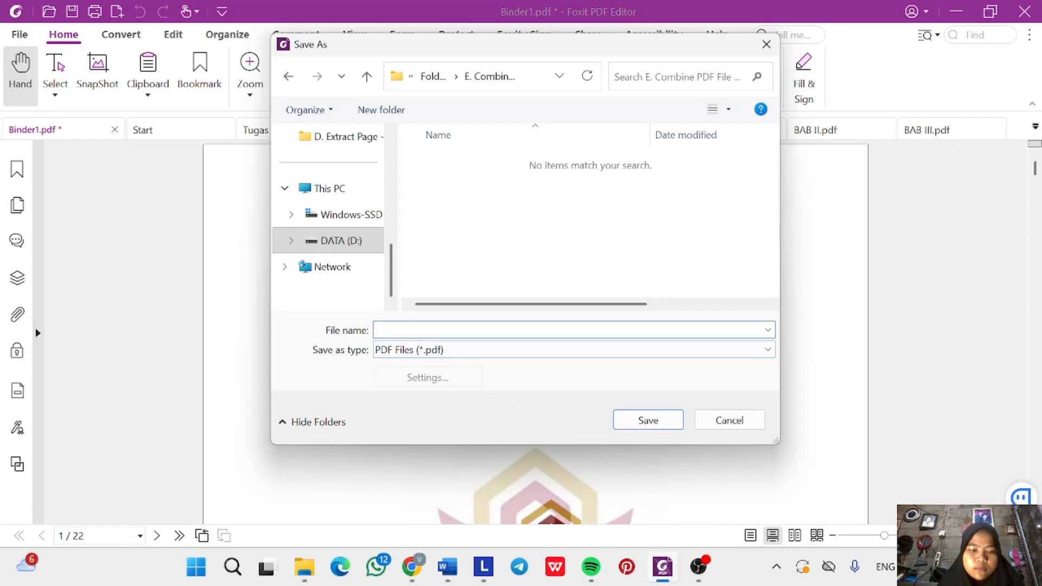
# Save Binder1 named with the pasted student ID plus 'BAB I-BAB 5'.
pyautogui.hotkey('ctrl', 'v')
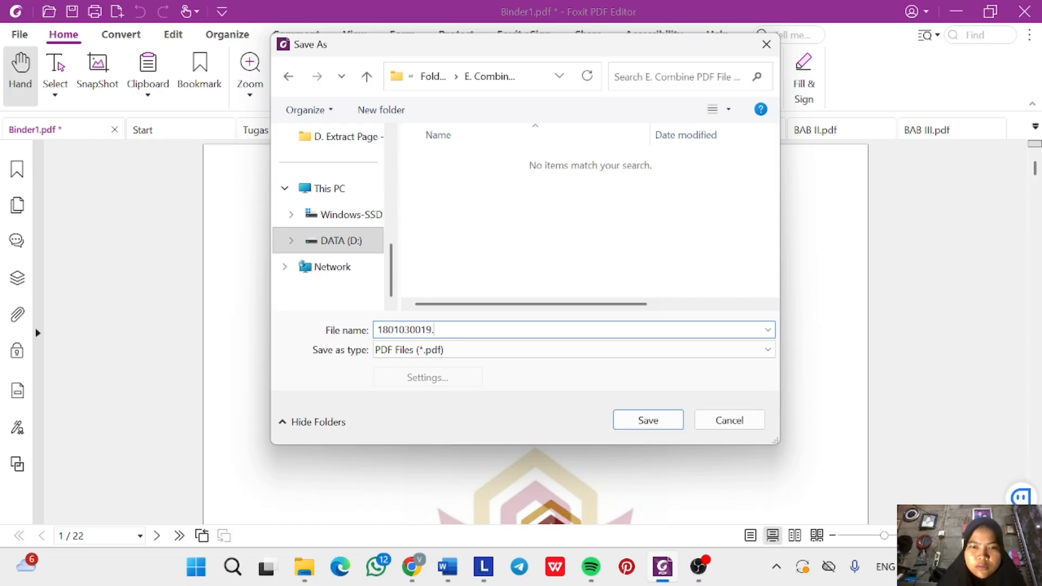
pyautogui.write('. BAB I-')
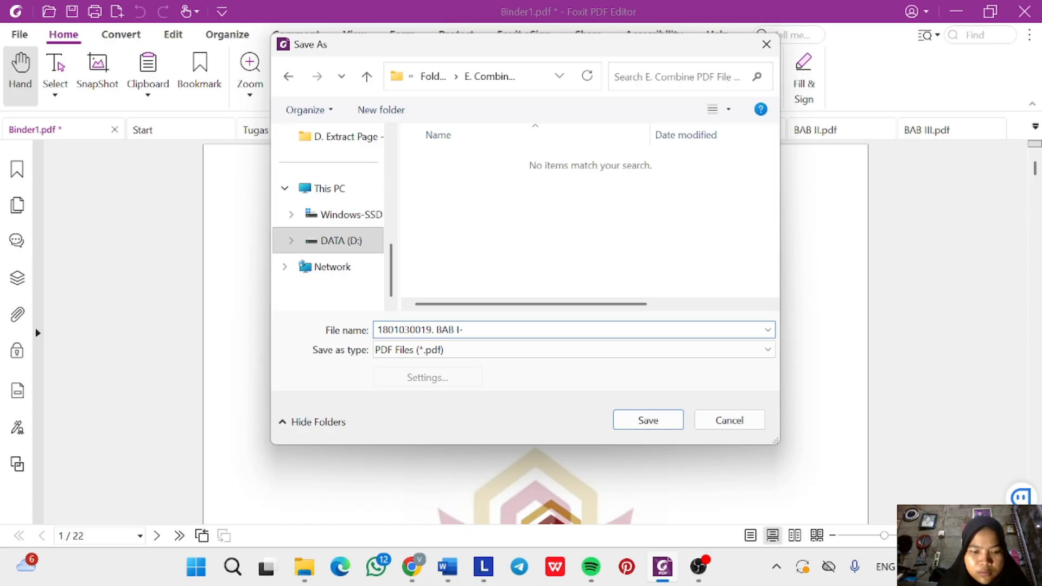
pyautogui.write('BAB 5')
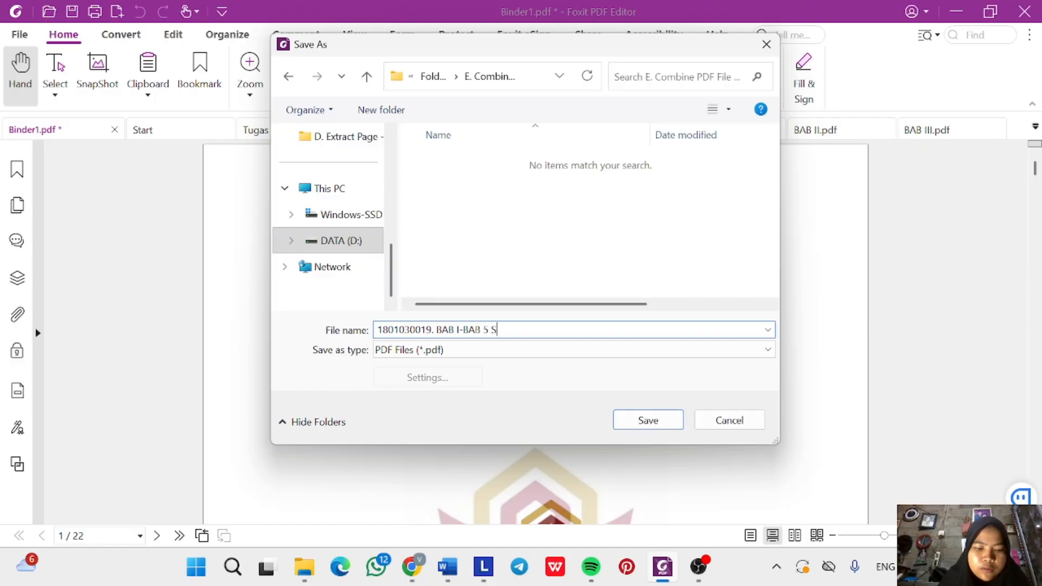
pyautogui.click(664, 424)
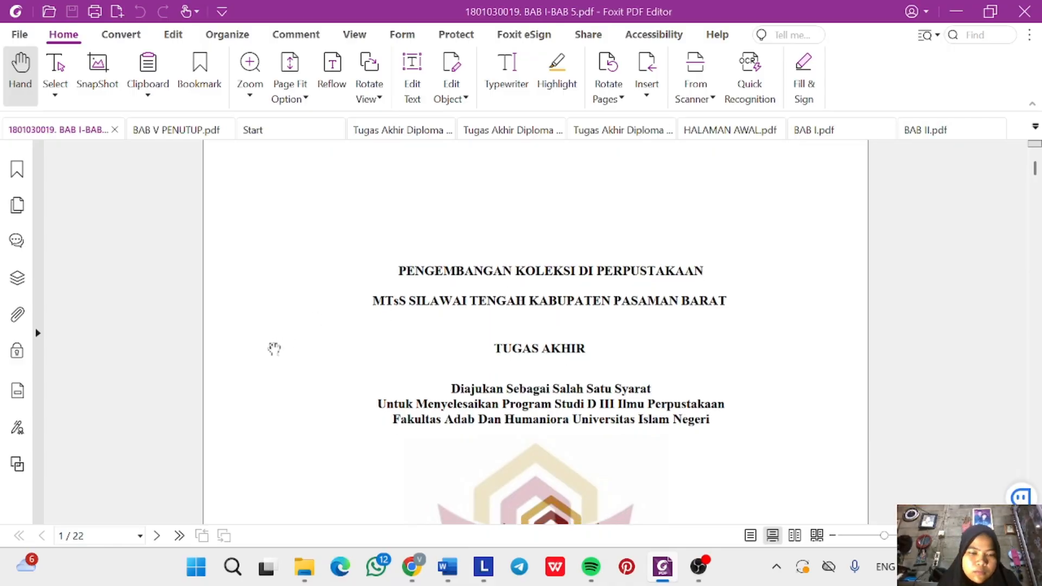
# Select the BAB II, BAB III and BAB IV PDFs in D. Extract Page and show all file actions.
pyautogui.moveTo(310, 578)
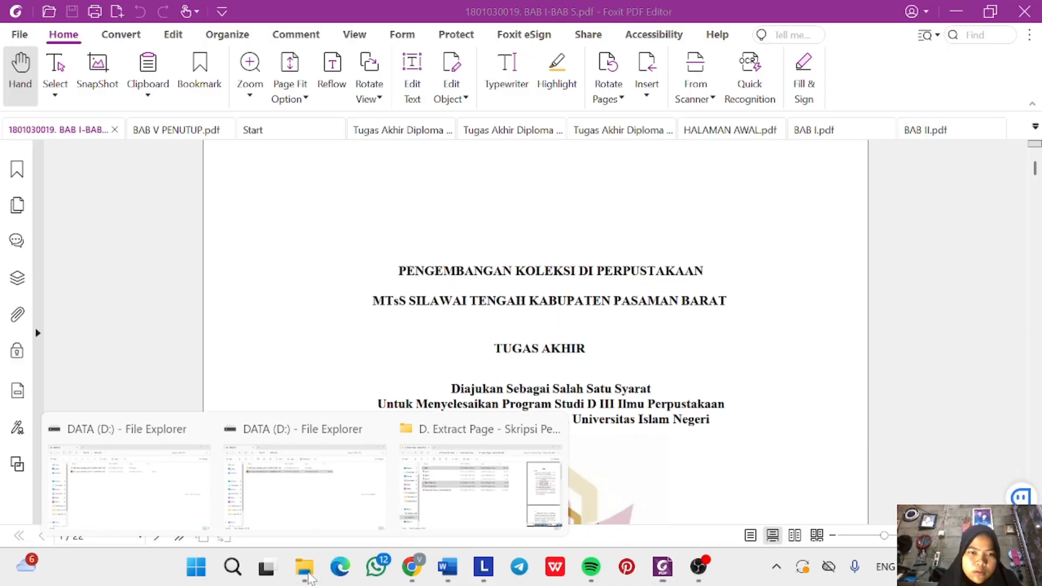
pyautogui.click(442, 510)
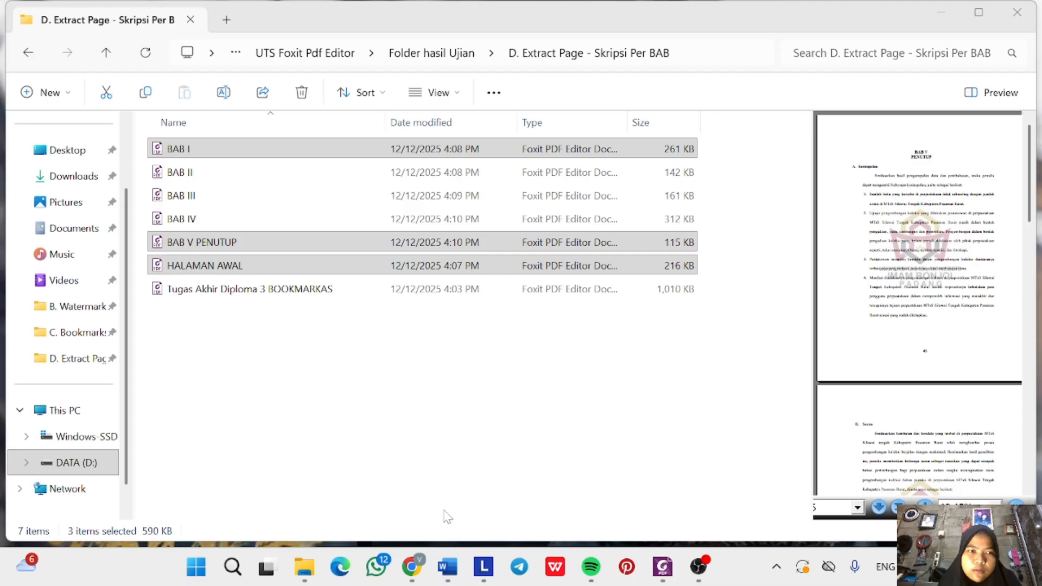
pyautogui.keyDown('ctrl'); pyautogui.click(249, 172); pyautogui.keyUp('ctrl')
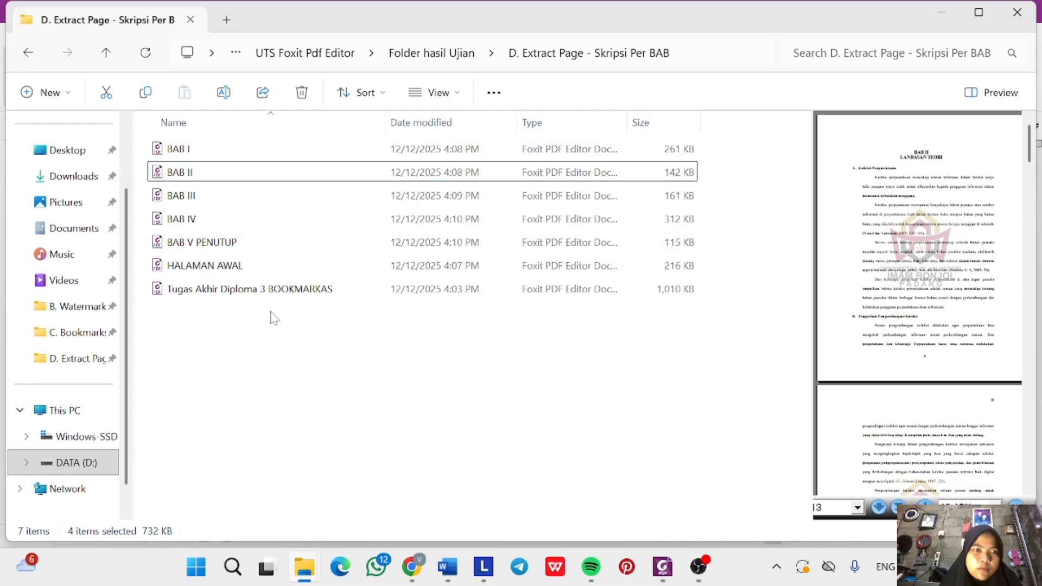
pyautogui.click(274, 318)
pyautogui.click(235, 173)
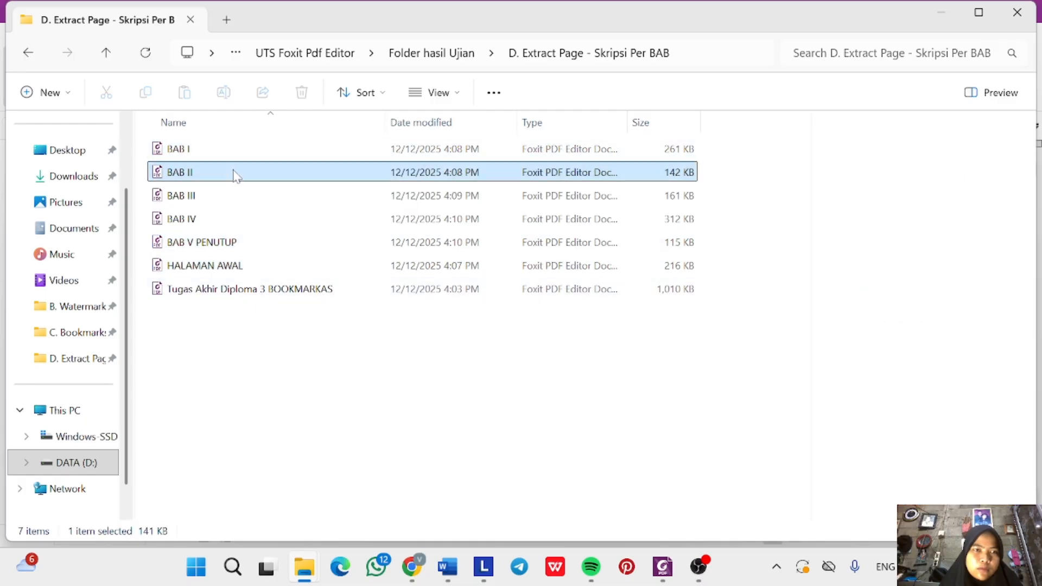
pyautogui.moveTo(234, 193); pyautogui.dragTo(244, 225)
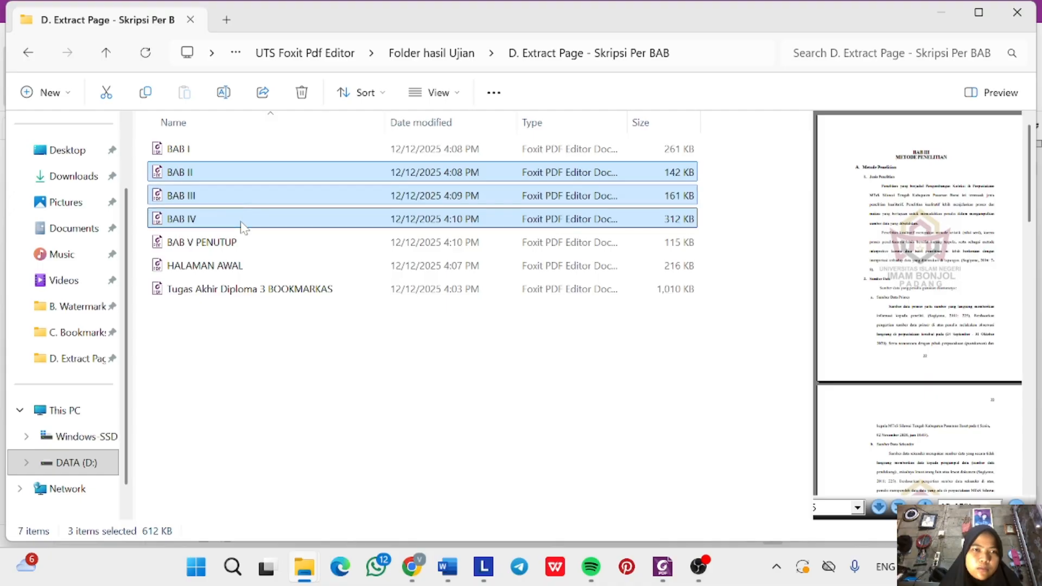
pyautogui.rightClick(272, 223)
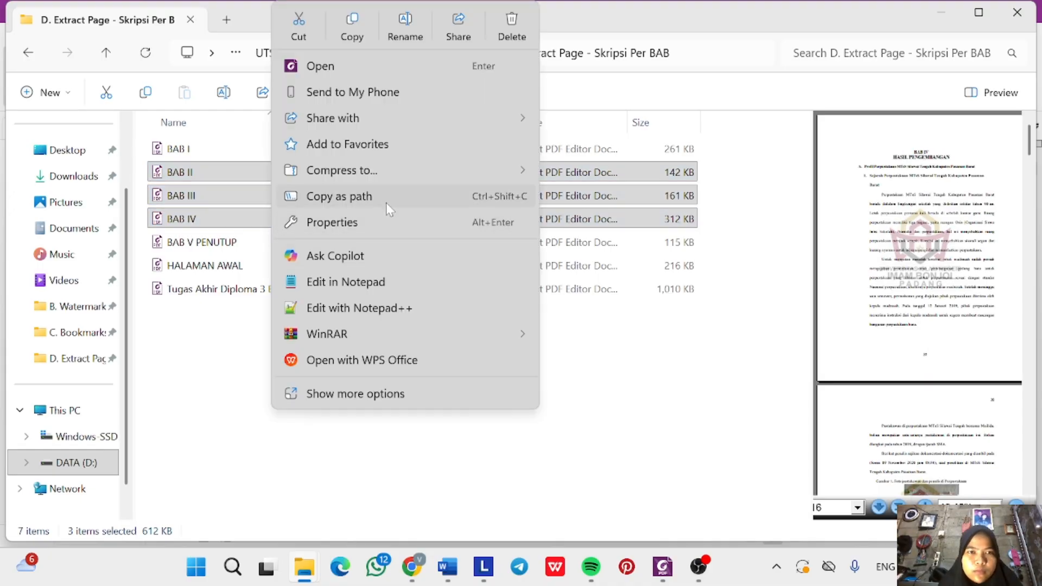
pyautogui.click(384, 394)
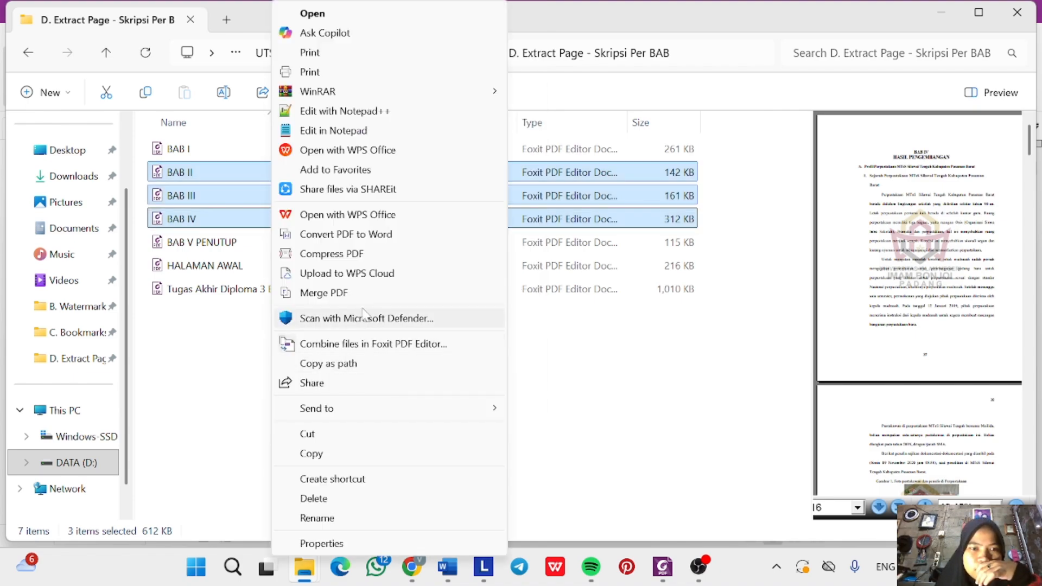
# Merge BAB II–IV in Foxit and save it to E. Combine as student number plus '. BAB II,III ,IV'.
pyautogui.click(372, 348)
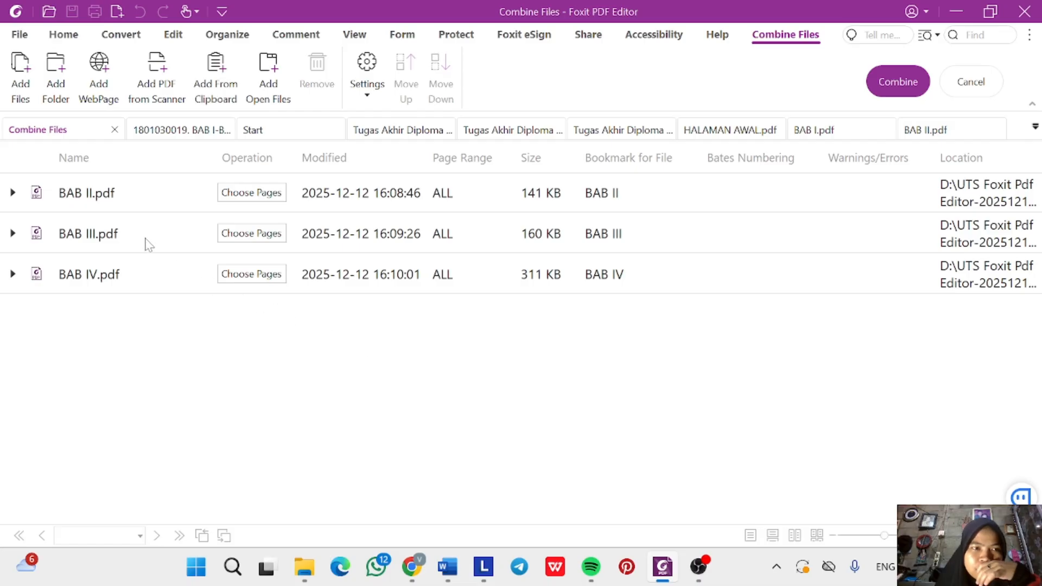
pyautogui.click(910, 85)
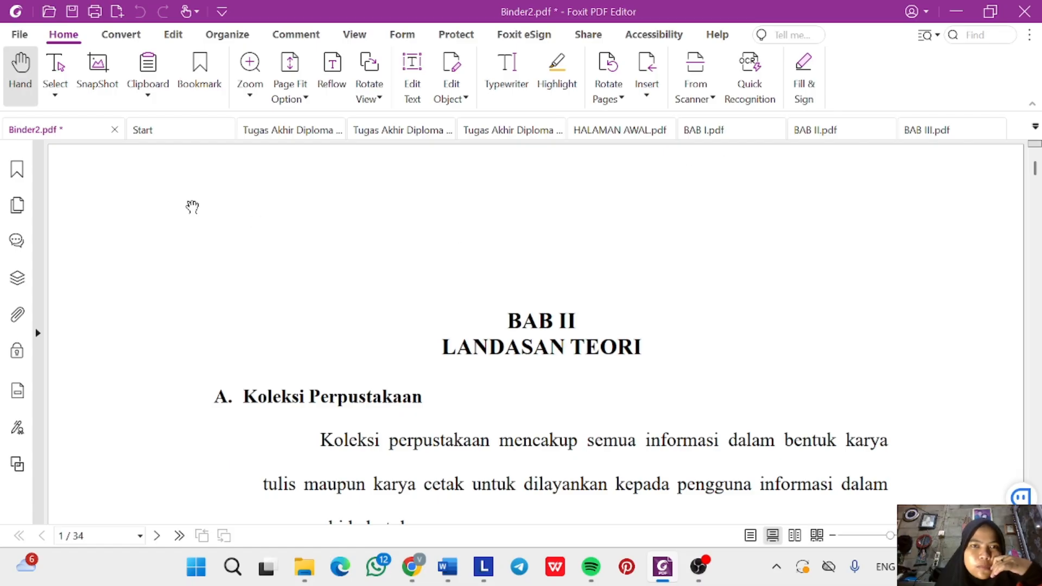
pyautogui.click(20, 38)
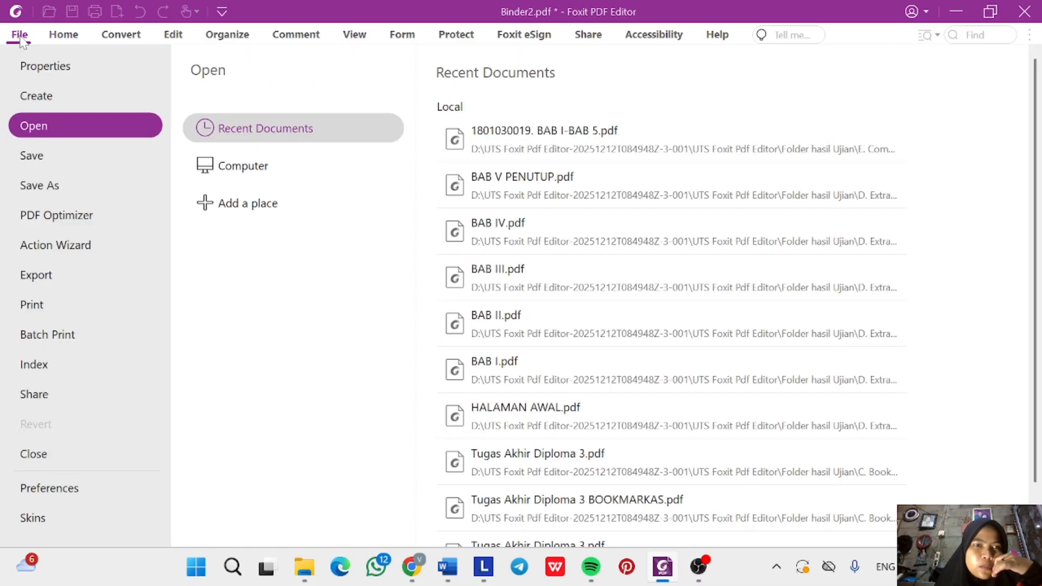
pyautogui.click(73, 187)
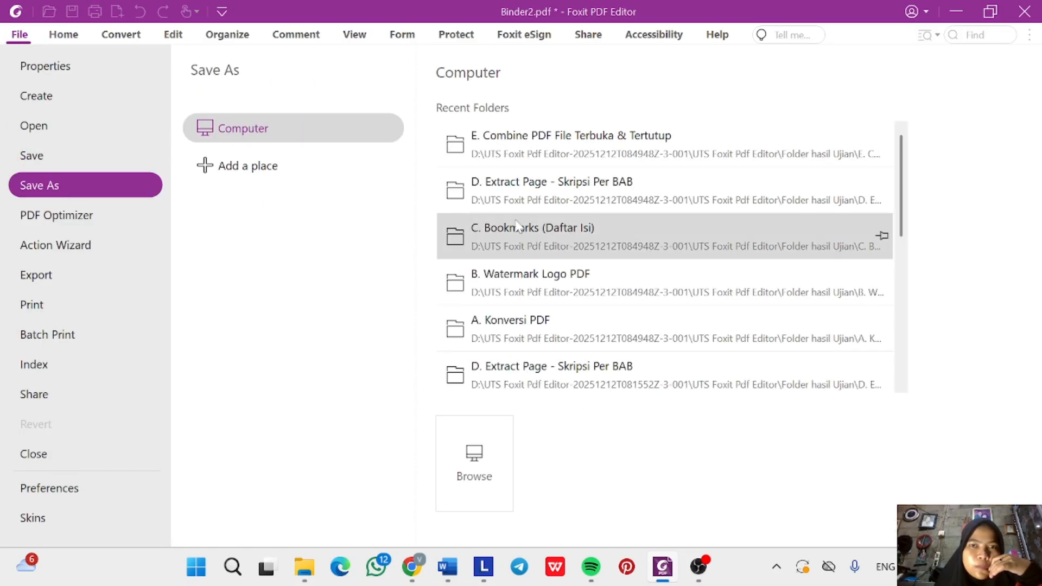
pyautogui.click(641, 139)
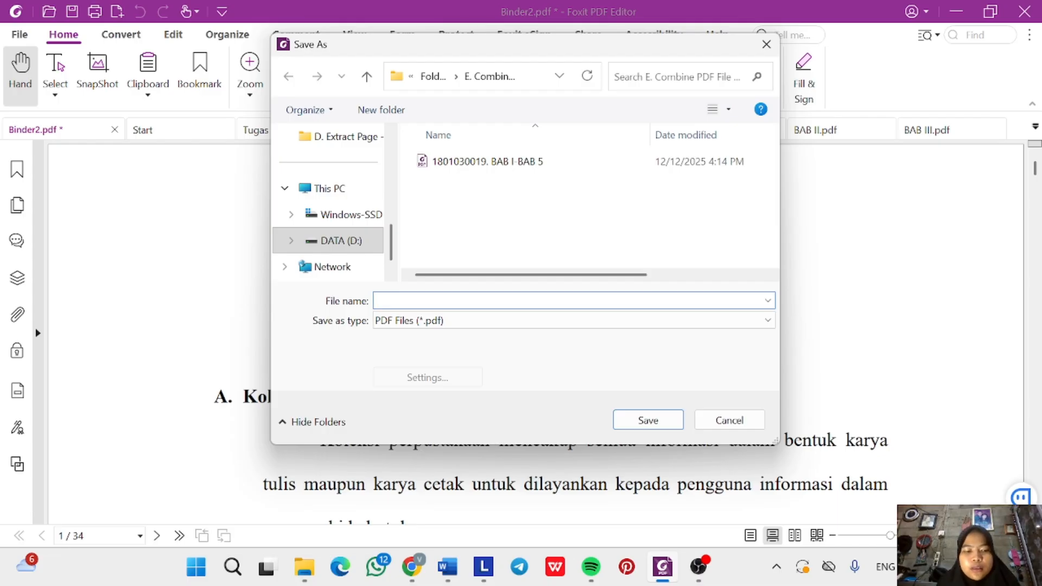
pyautogui.hotkey('ctrl', 'v')
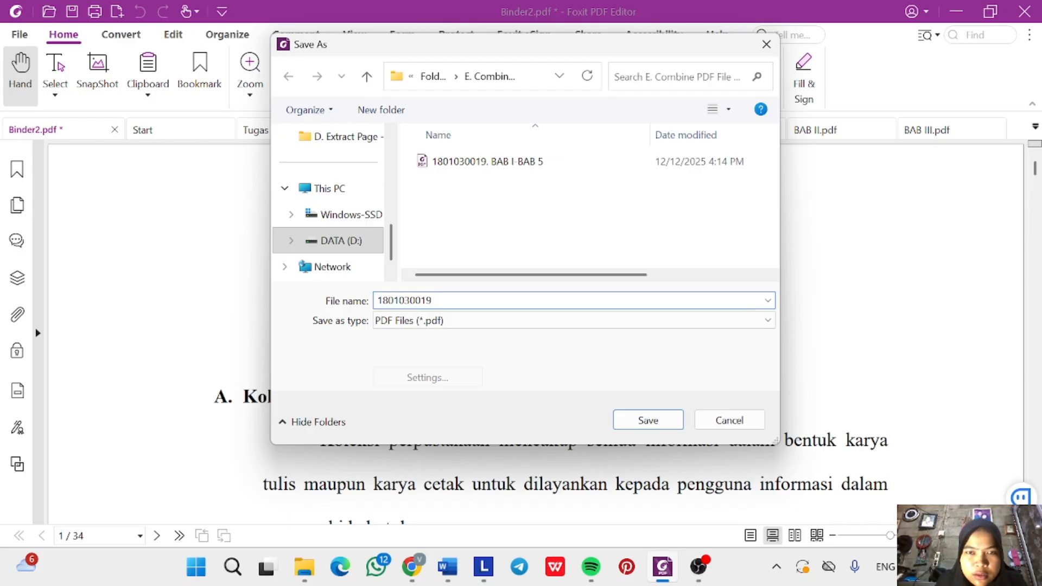
pyautogui.write('. BAB II')
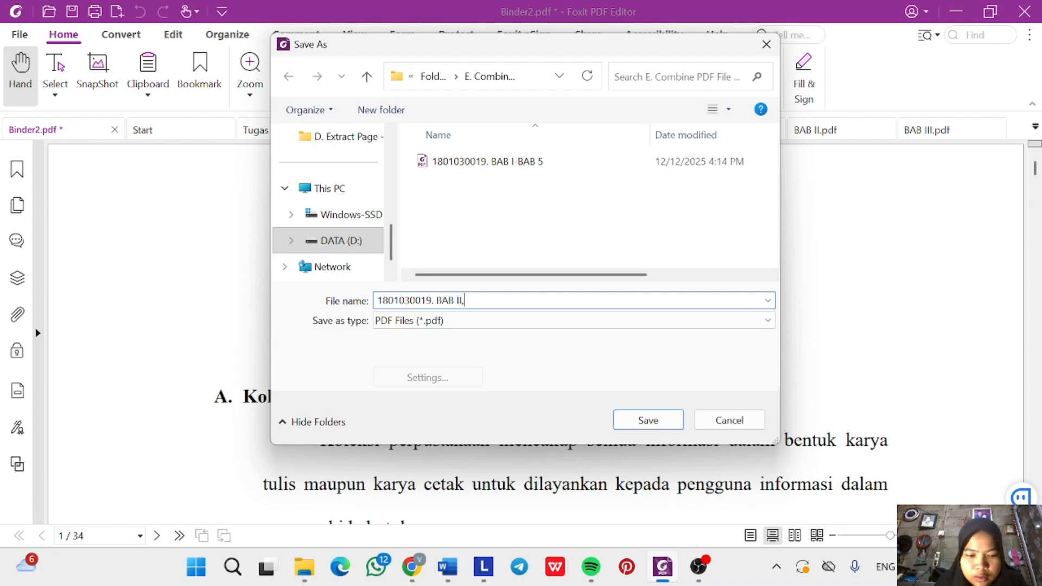
pyautogui.write(',III')
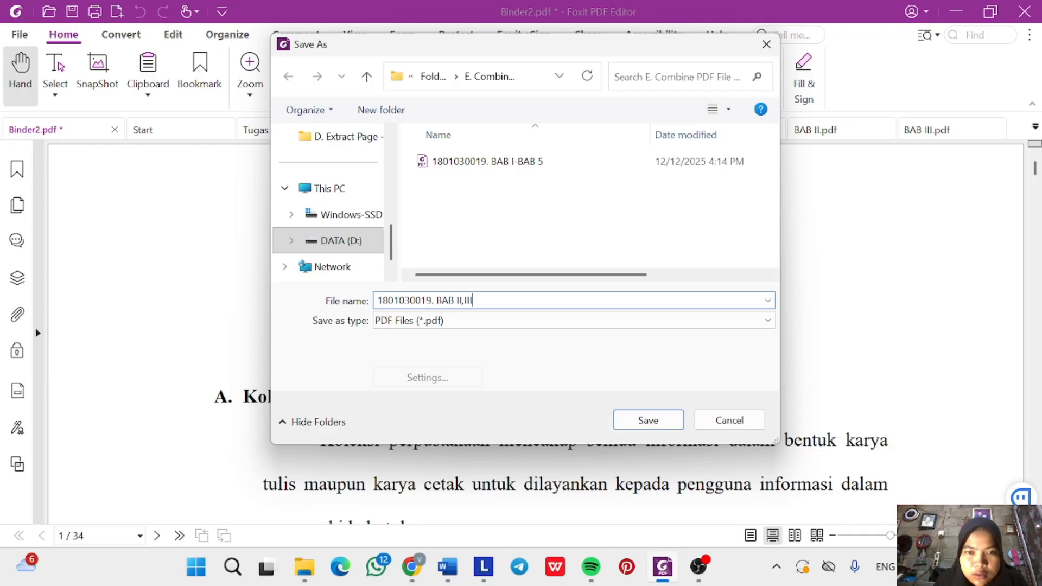
pyautogui.write(' ,')
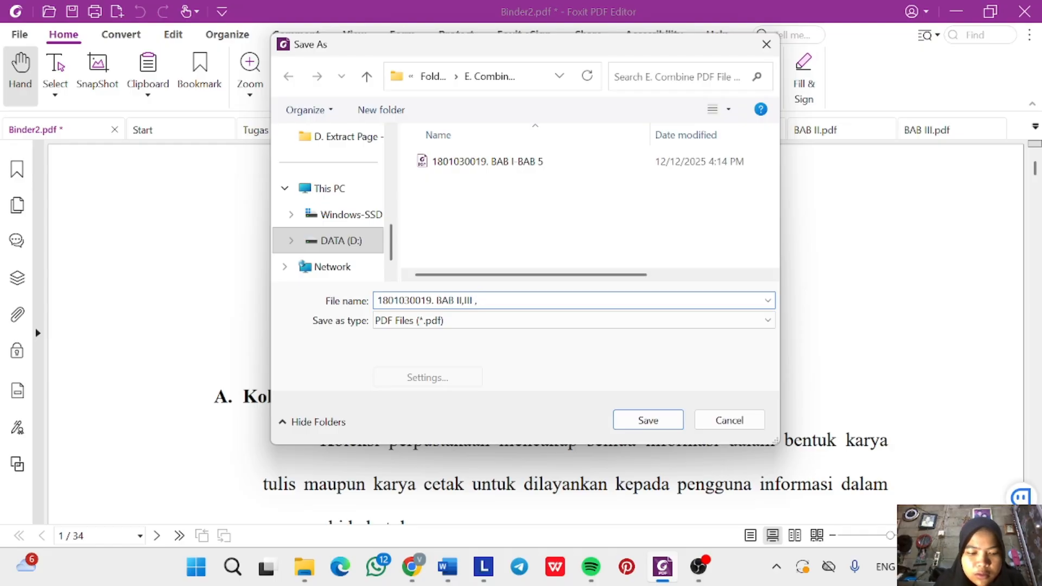
pyautogui.write('IV')
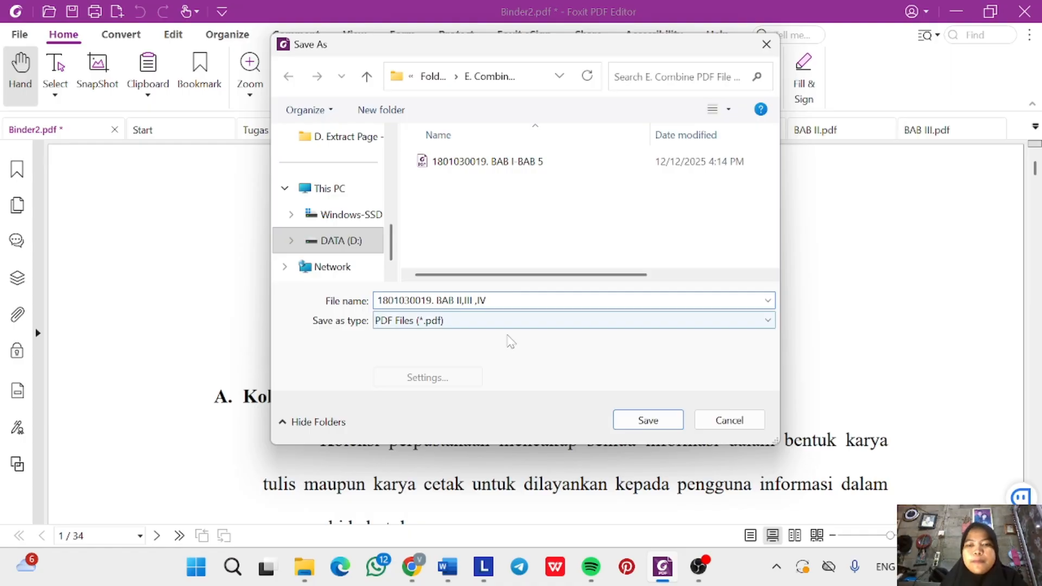
pyautogui.click(657, 429)
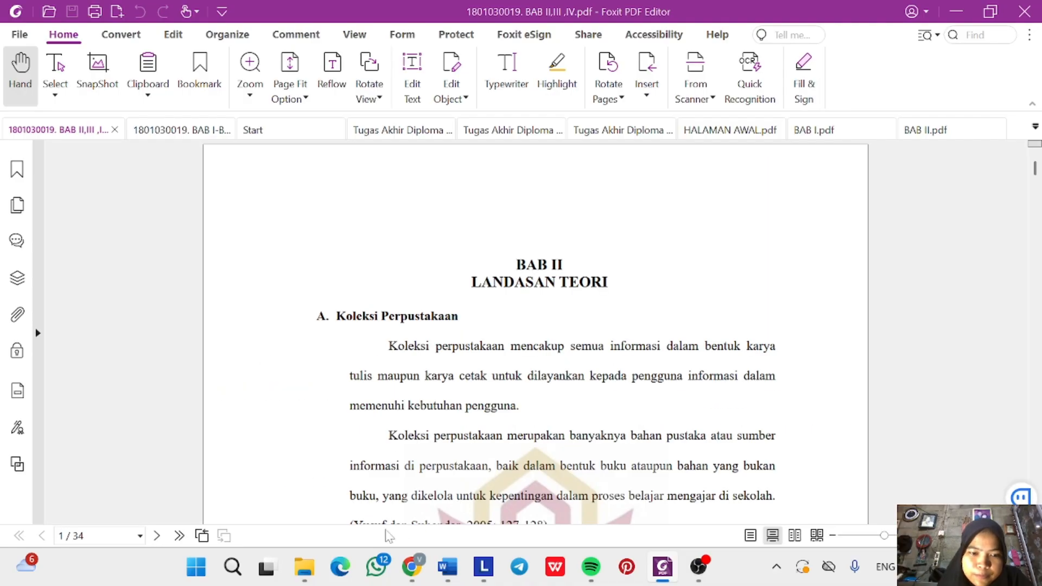
# Go up to Folder hasil Ujian and open the E. Combine PDF File Terbuka & Tertutup folder.
pyautogui.moveTo(305, 570)
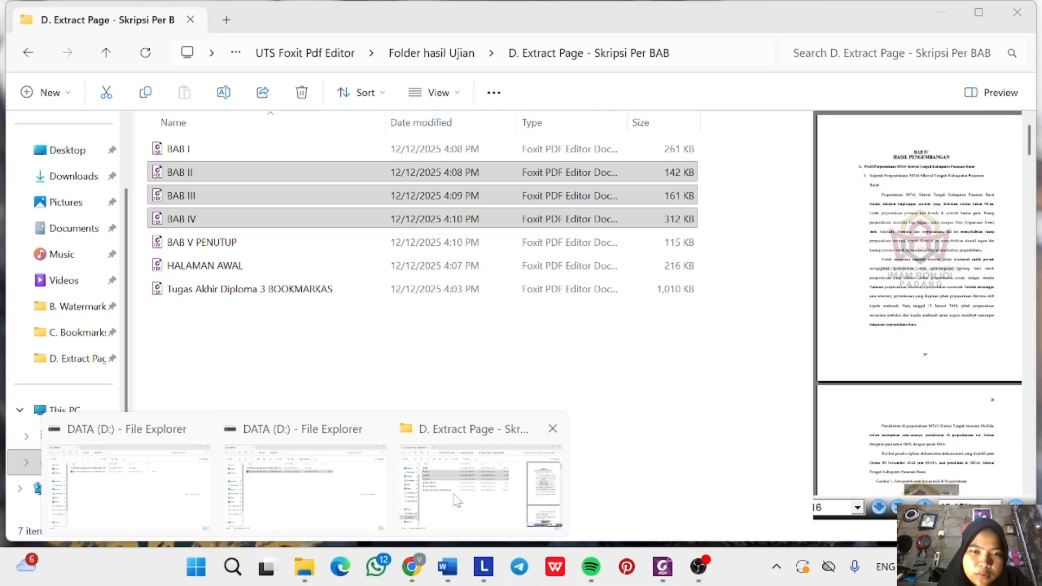
pyautogui.click(488, 472)
pyautogui.click(399, 55)
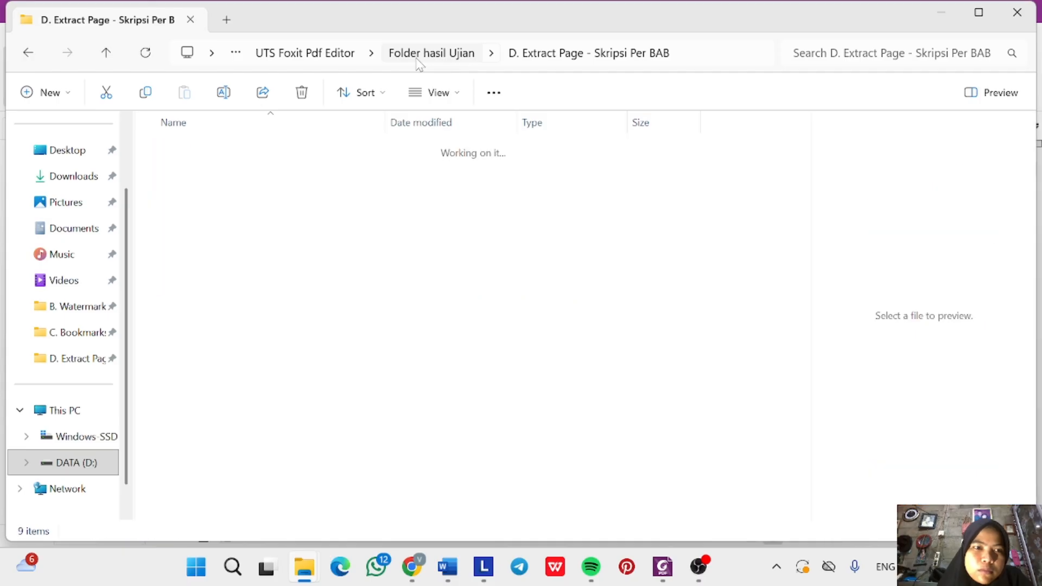
pyautogui.doubleClick(264, 246)
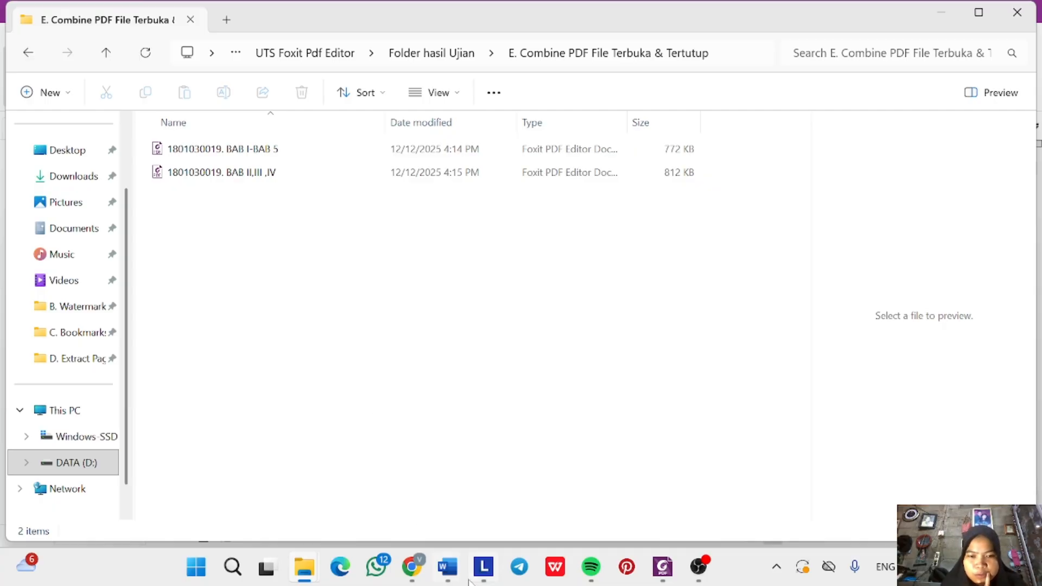
# Highlight the step E line in yellow in the UTS instruction document.
pyautogui.moveTo(444, 578)
pyautogui.click(374, 491)
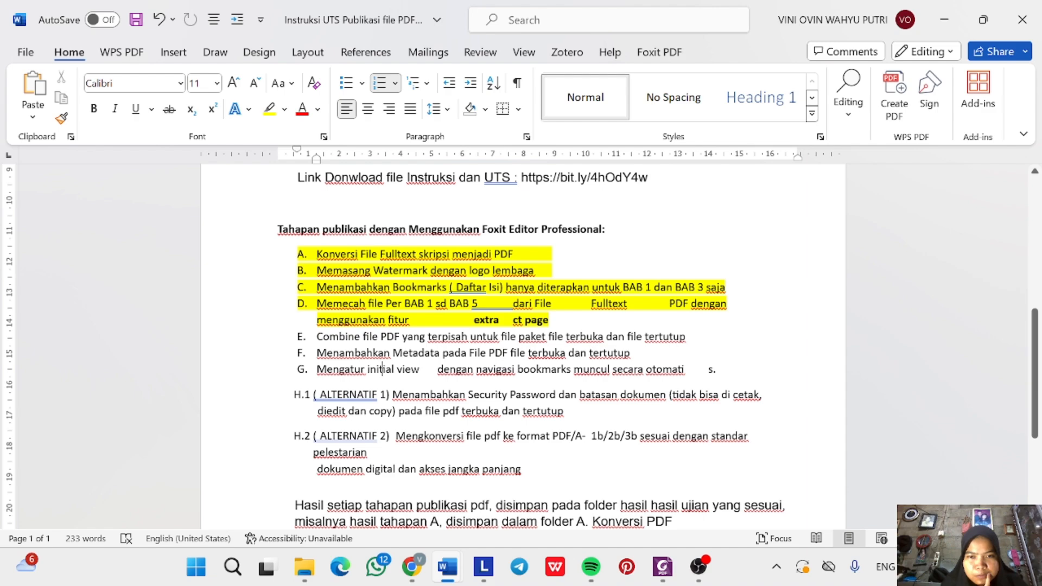
pyautogui.tripleClick(383, 336)
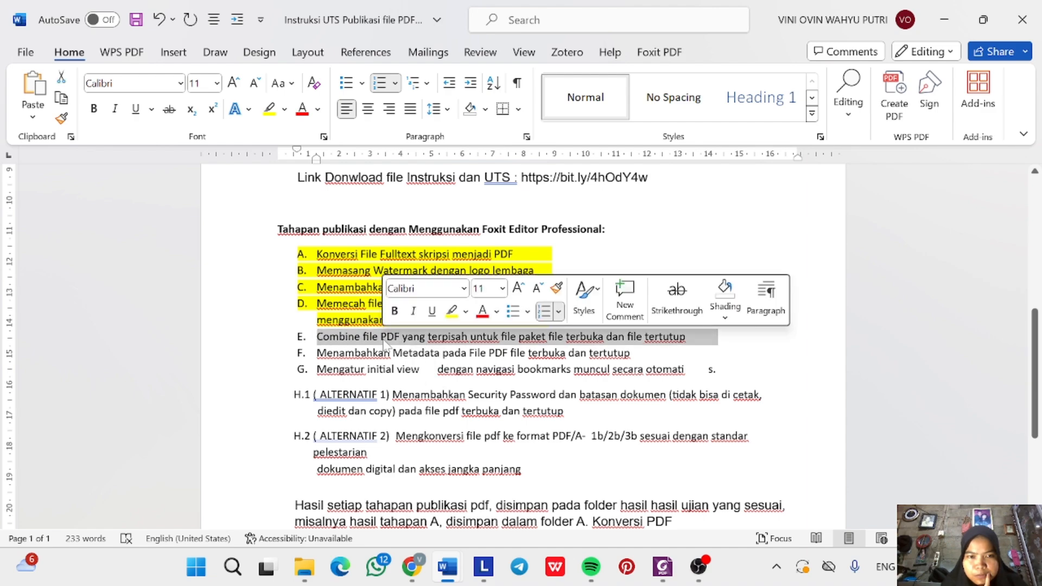
pyautogui.click(452, 311)
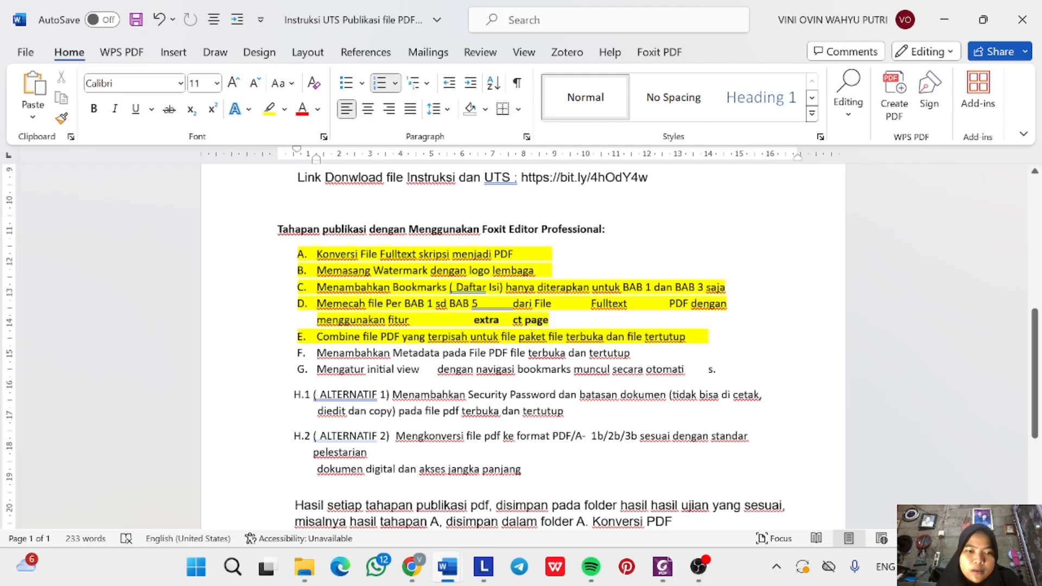
# Return to the E. Combine folder in File Explorer.
pyautogui.click(305, 569)
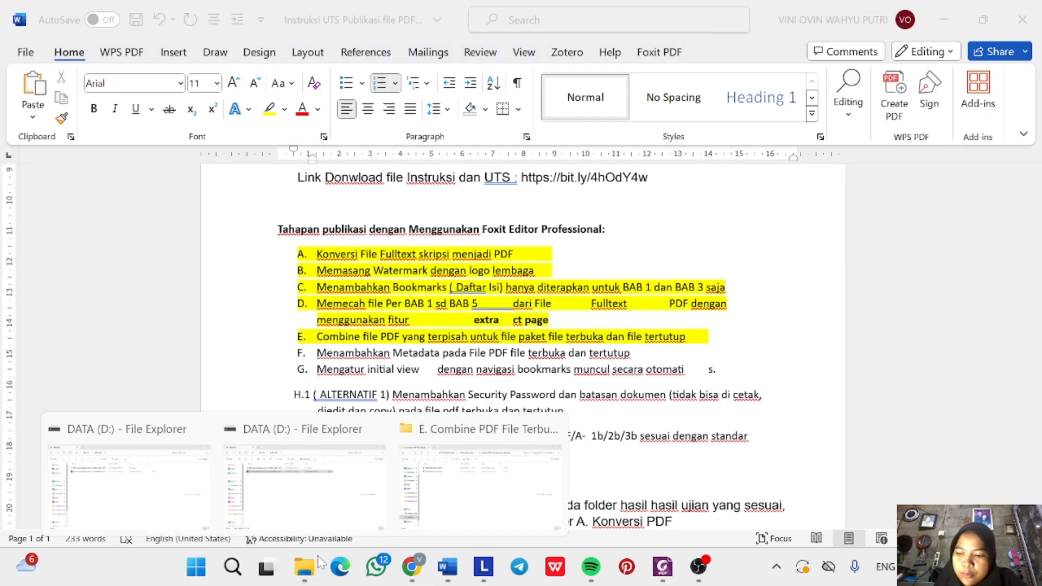
pyautogui.click(303, 568)
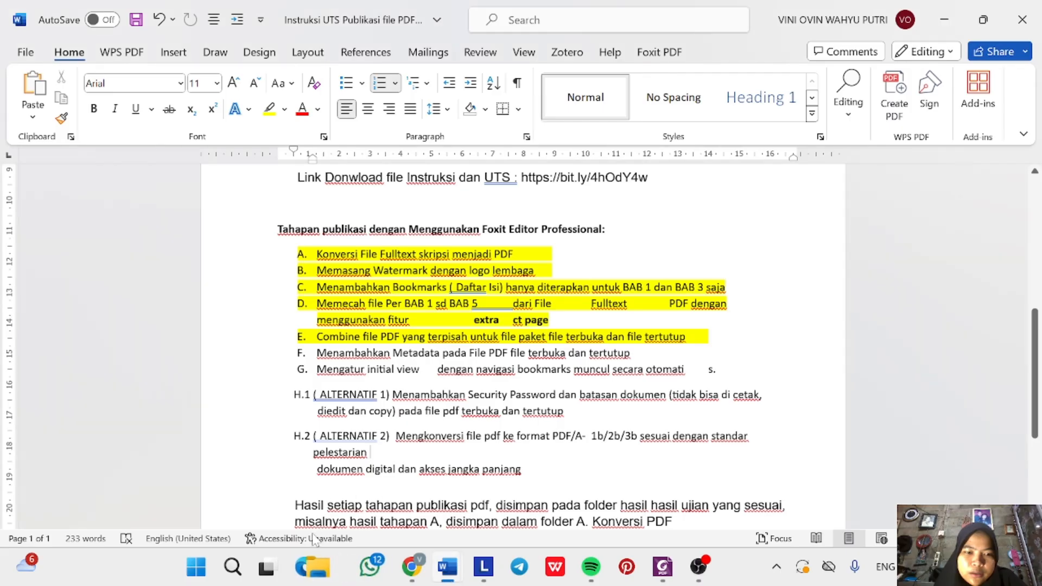
pyautogui.click(305, 568)
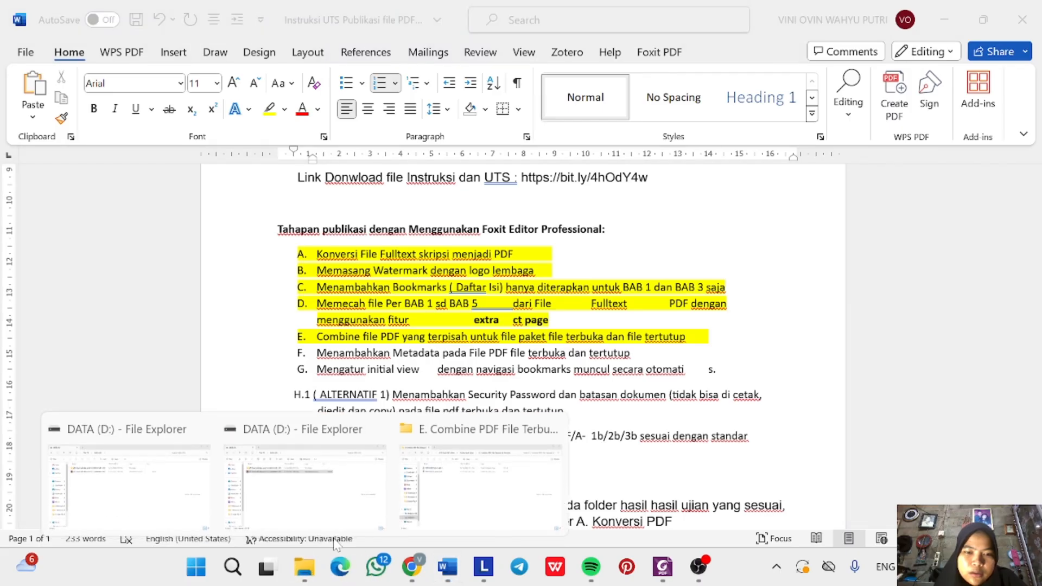
pyautogui.click(461, 502)
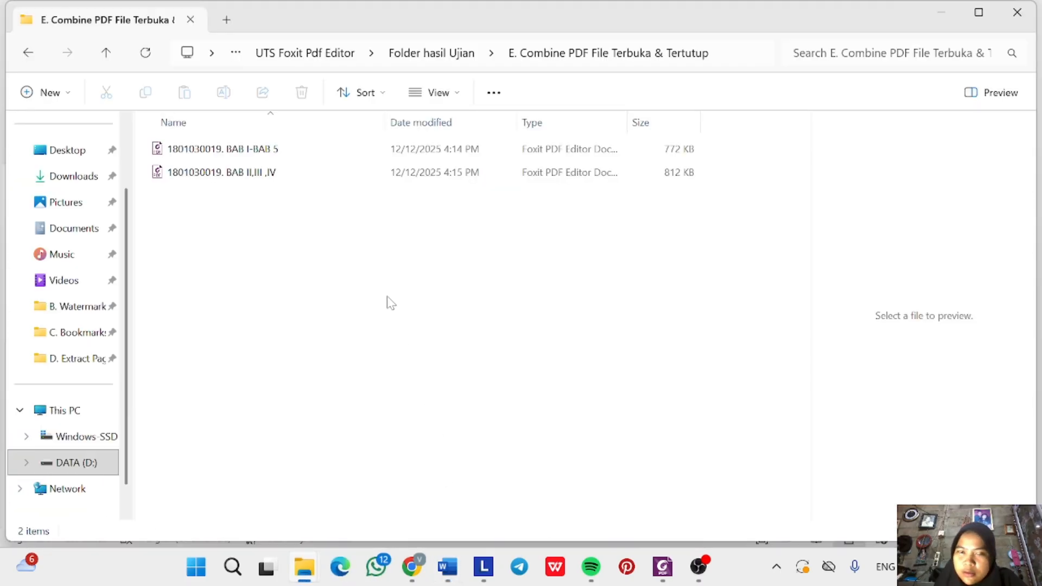
# Select and copy both combined PDFs, BAB I-BAB 5 and BAB II,III ,IV.
pyautogui.click(278, 153)
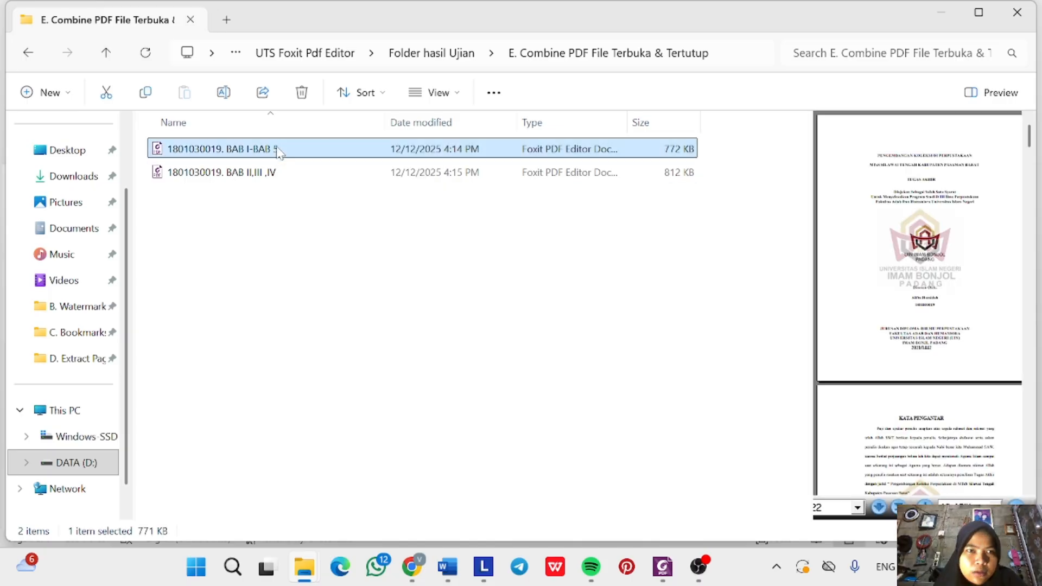
pyautogui.keyDown('ctrl'); pyautogui.click(278, 153); pyautogui.keyUp('ctrl')
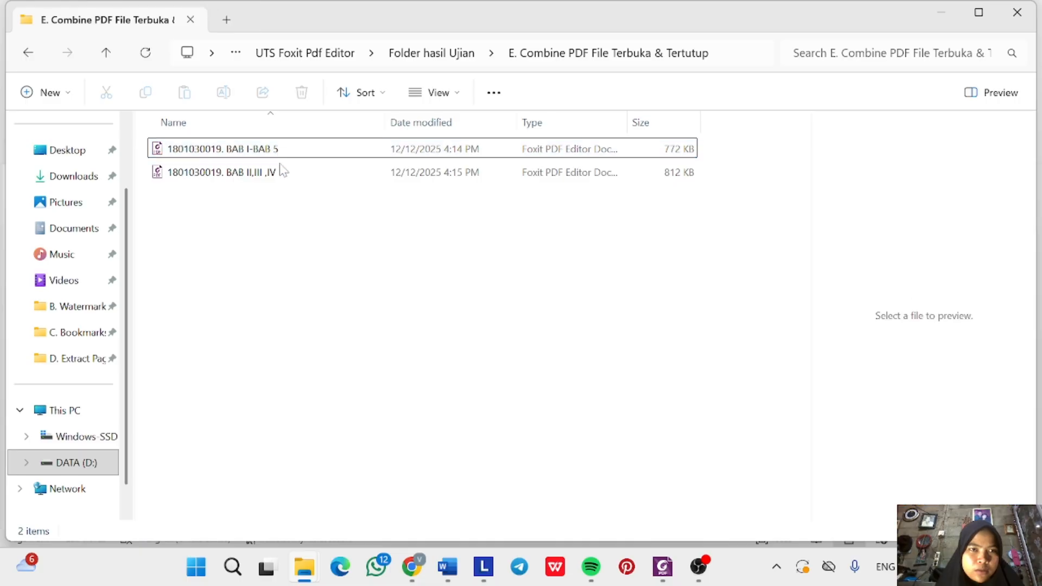
pyautogui.keyDown('shift'); pyautogui.click(280, 172); pyautogui.keyUp('shift')
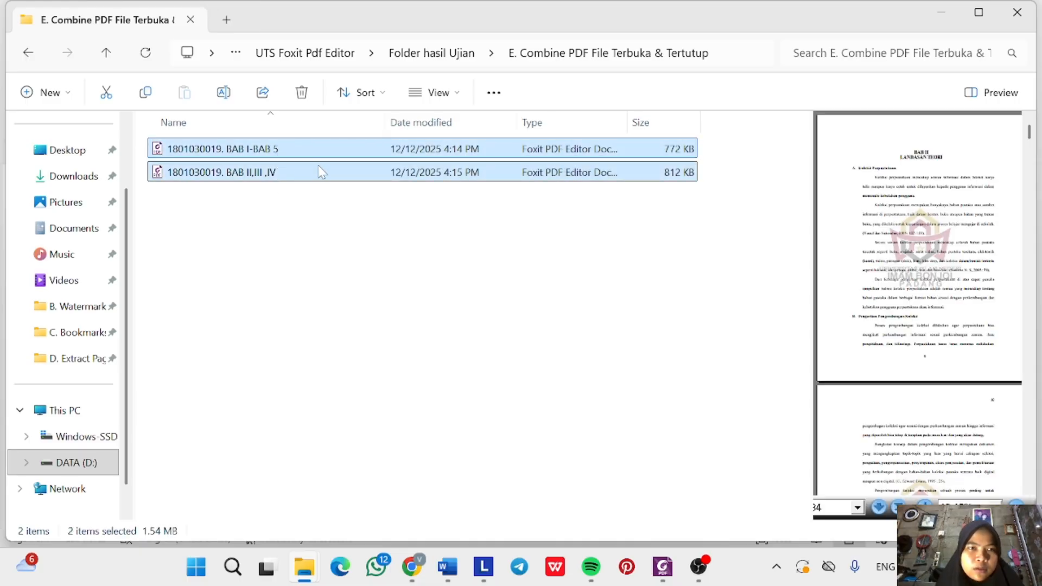
pyautogui.hotkey('ctrl', 'c')
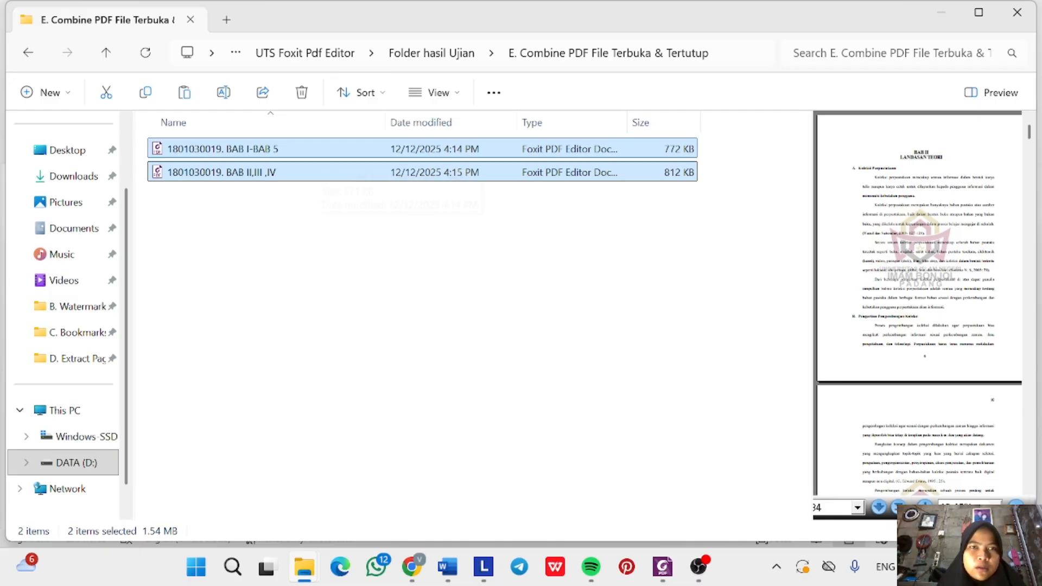
# Paste them into the F. Metadata PDF File Terbuka dan Tertutup folder and select BAB I-BAB 5.
pyautogui.click(429, 54)
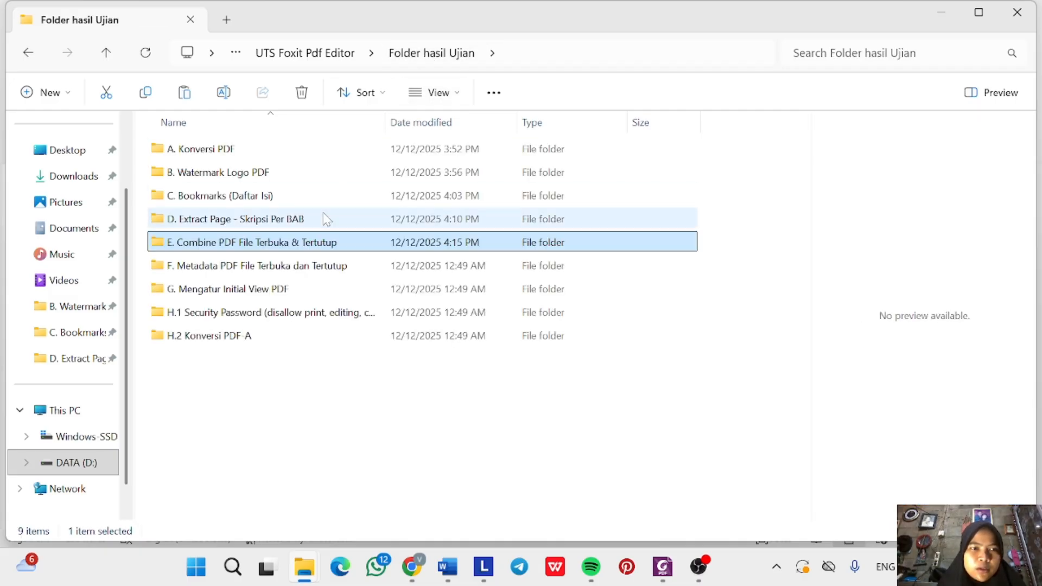
pyautogui.doubleClick(289, 271)
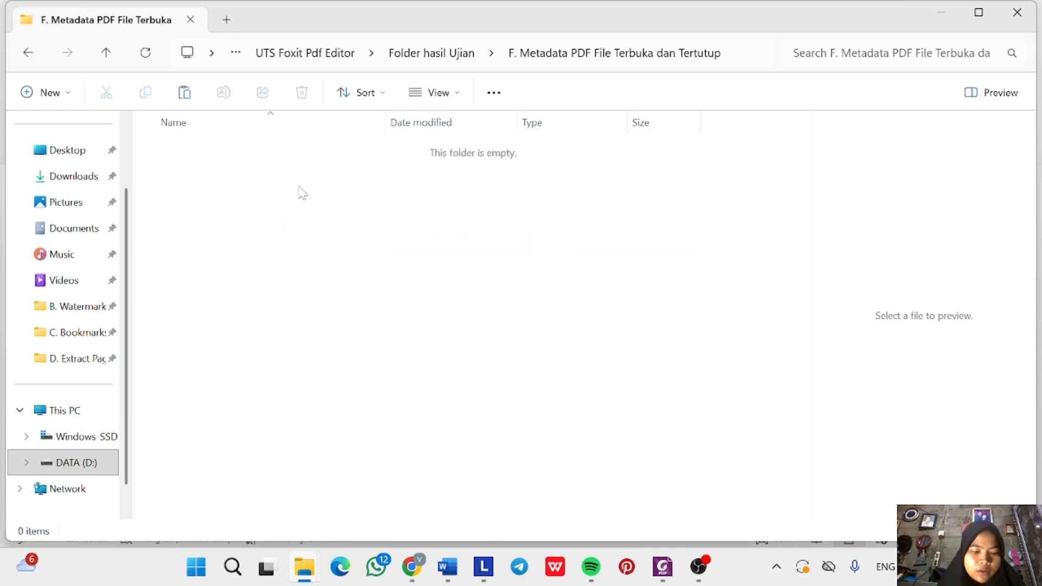
pyautogui.hotkey('ctrl', 'v')
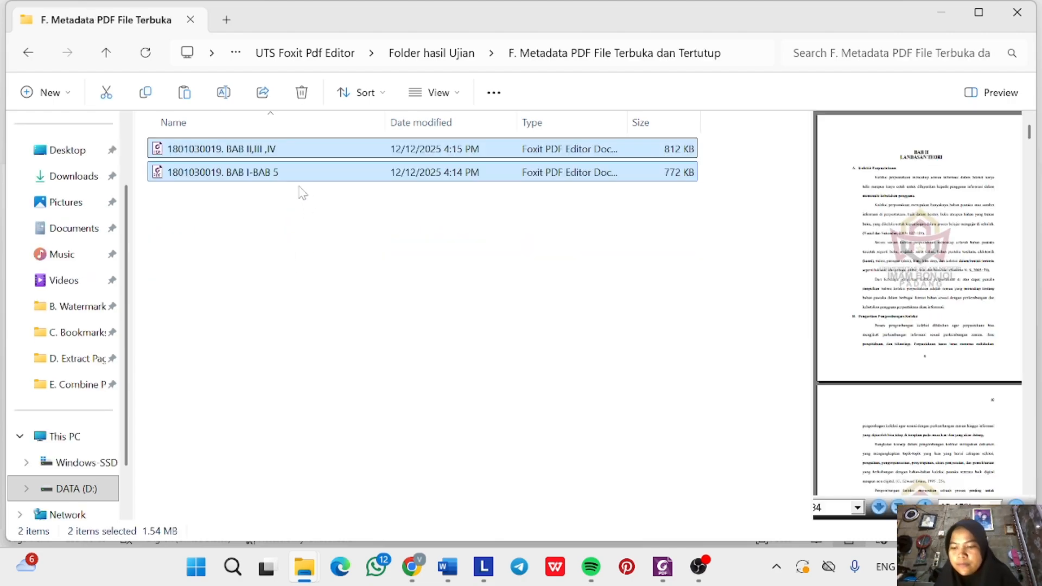
pyautogui.click(308, 208)
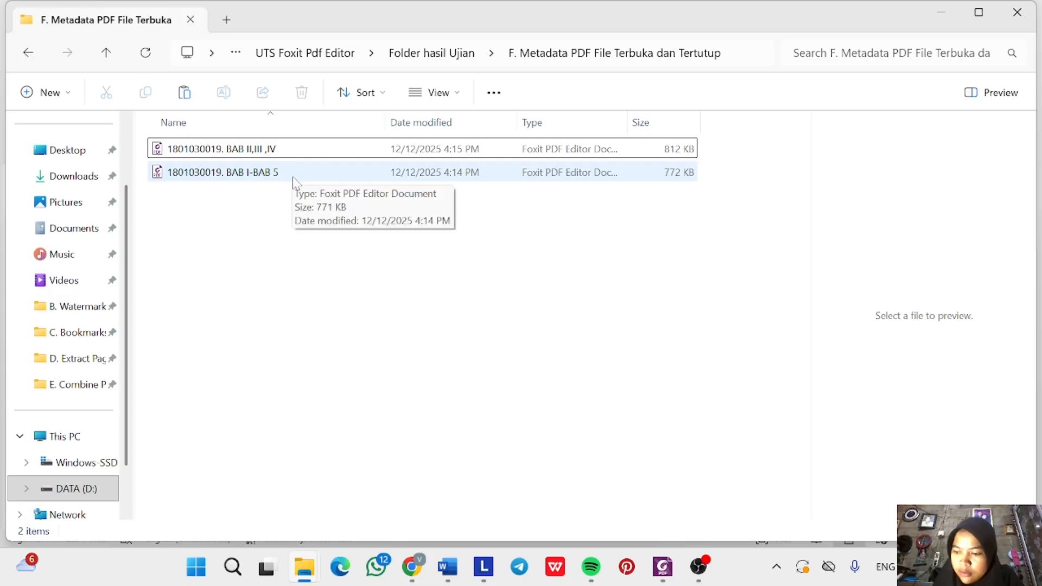
pyautogui.click(293, 180)
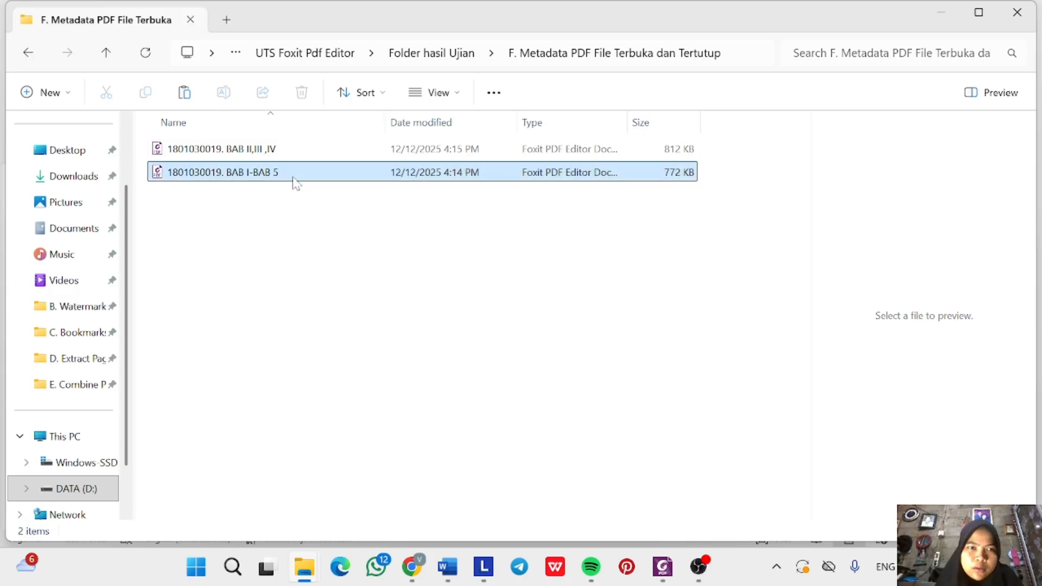
# Open the BAB I-BAB 5 copy with Foxit PDF Editor 12.0 and view its Description properties.
pyautogui.rightClick(291, 181)
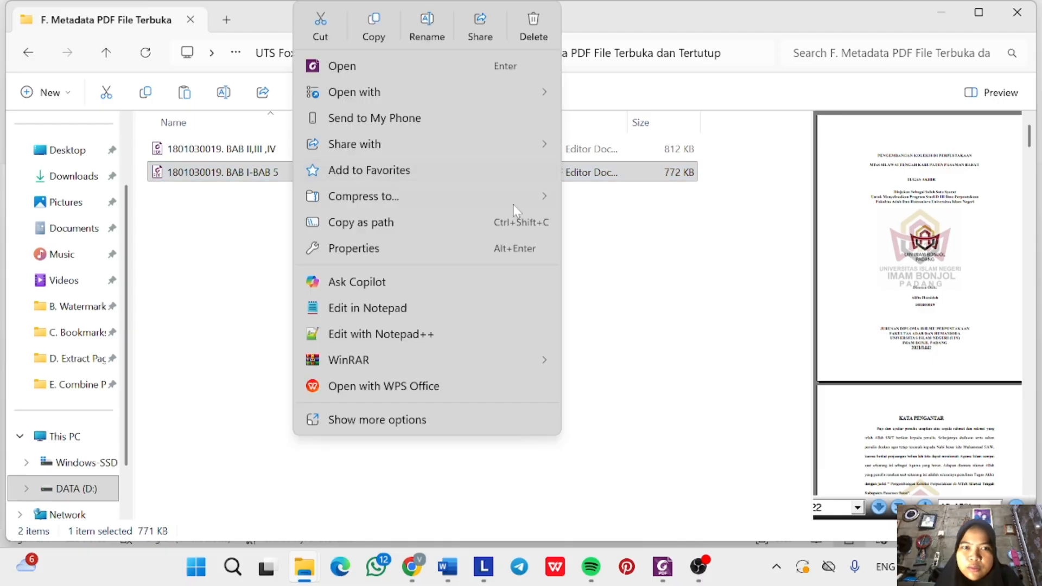
pyautogui.moveTo(505, 92)
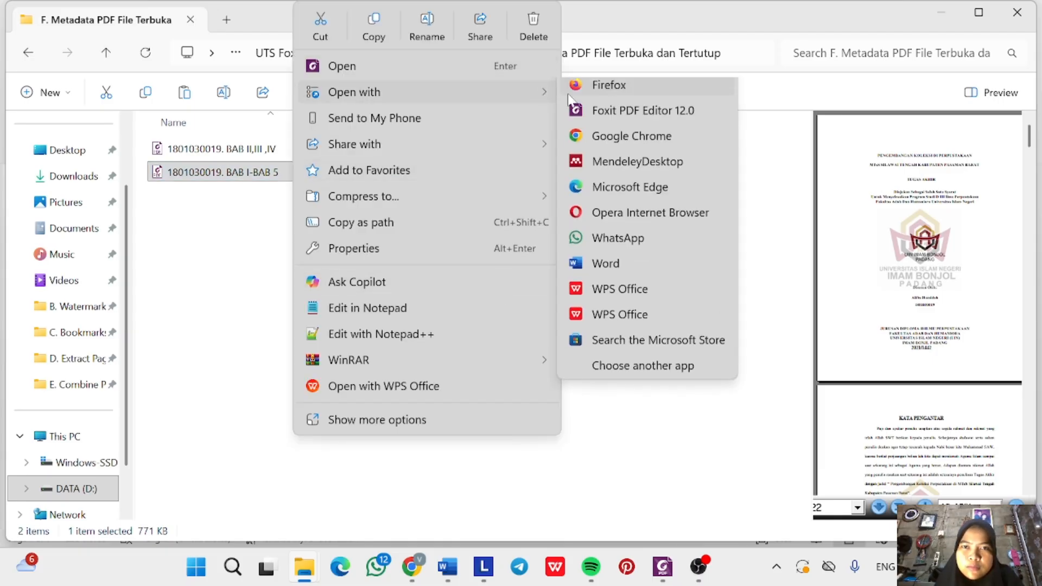
pyautogui.click(614, 125)
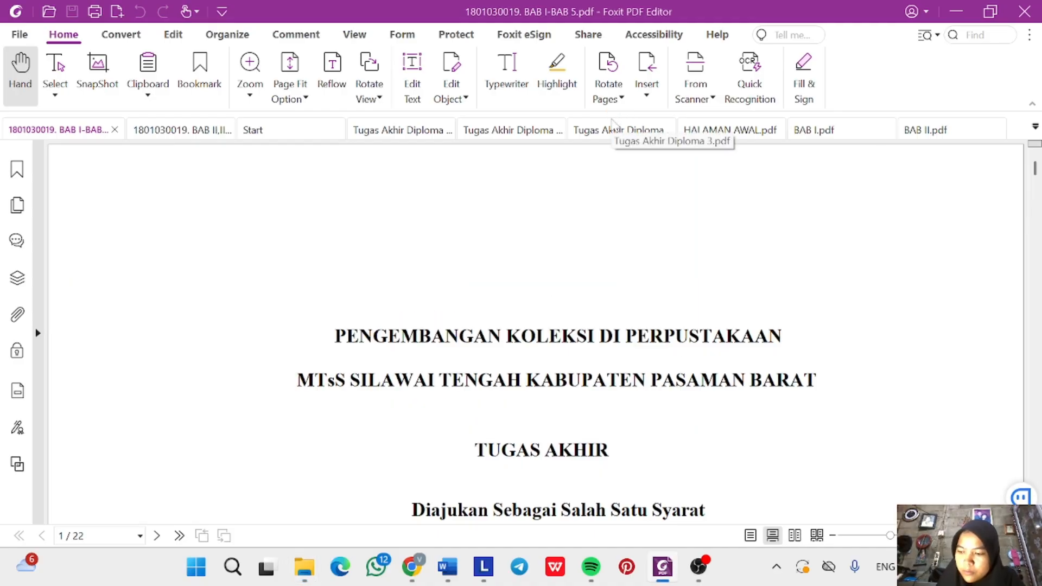
pyautogui.scroll(-3, 500, 309)
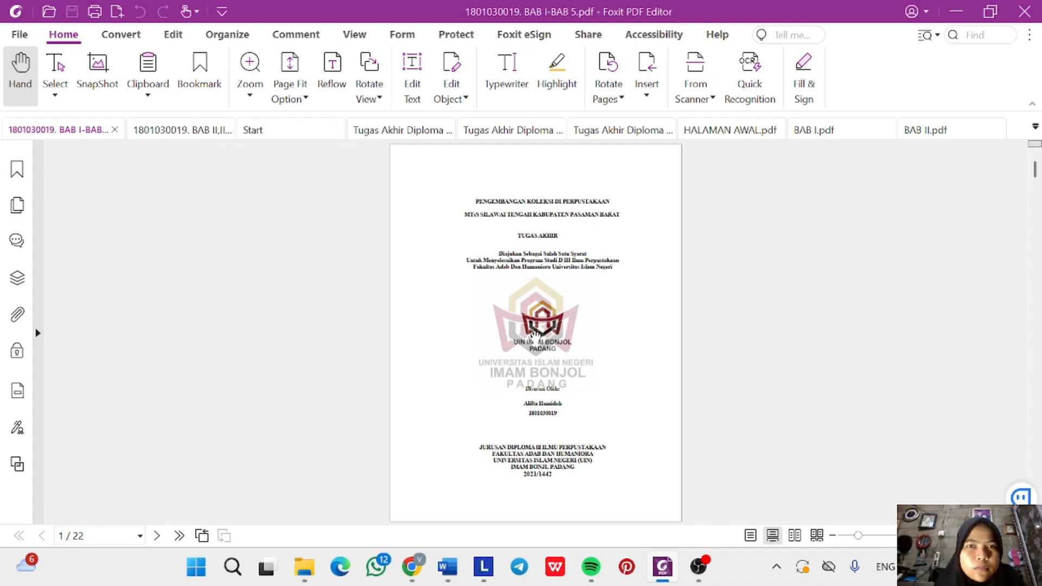
pyautogui.scroll(1, 516, 343)
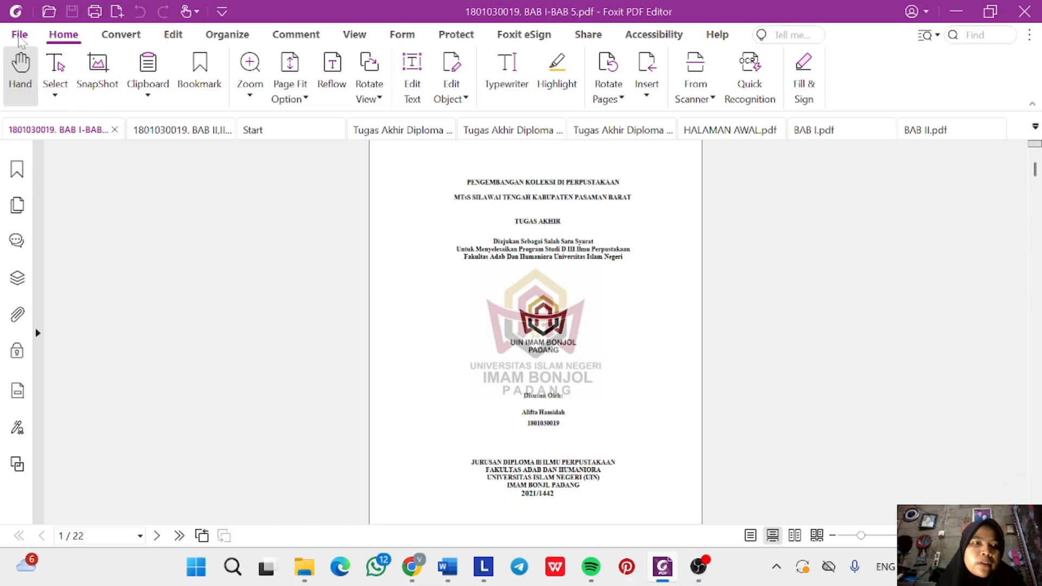
pyautogui.click(19, 37)
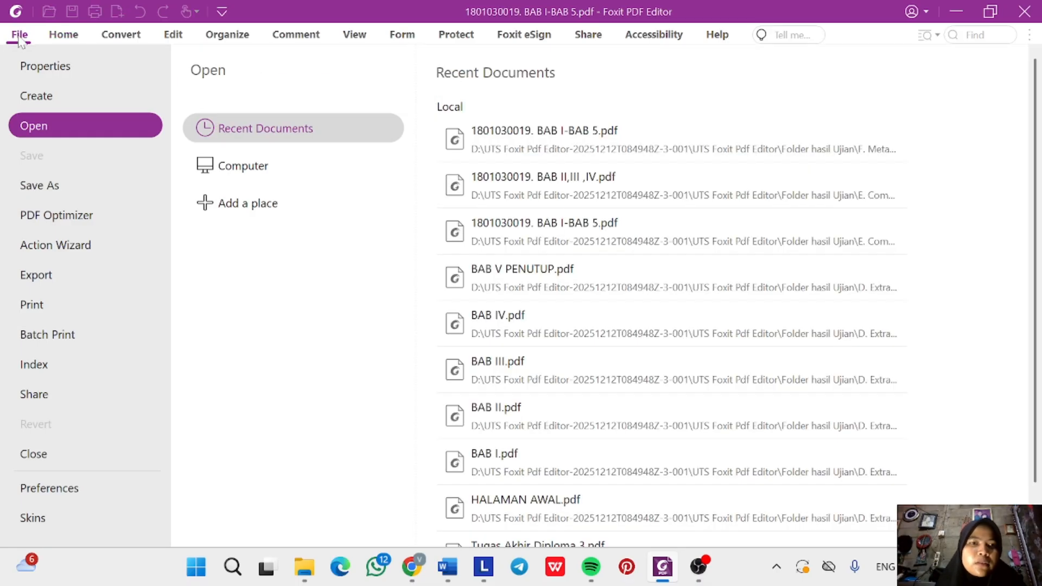
pyautogui.click(80, 61)
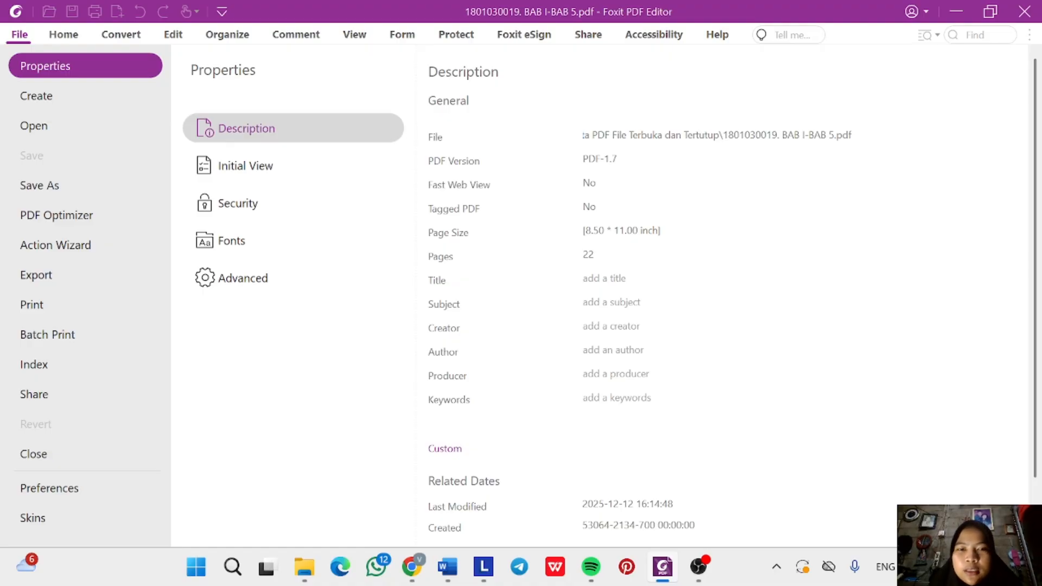
# Copy the two-line thesis title from the Tugas Akhir Diploma 3 cover, then return to Foxit.
pyautogui.moveTo(455, 573)
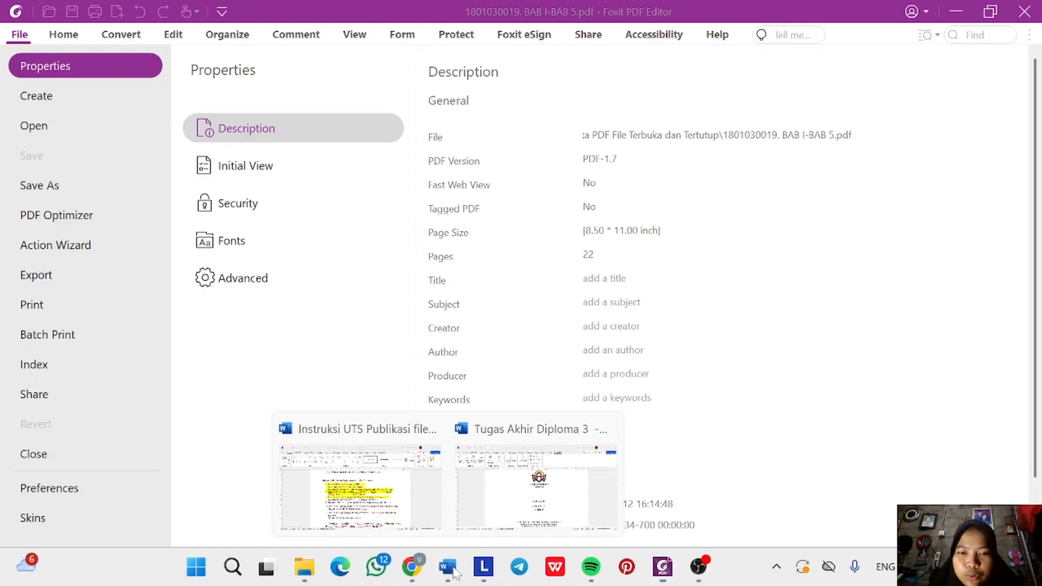
pyautogui.click(536, 482)
pyautogui.scroll(5, 523, 347)
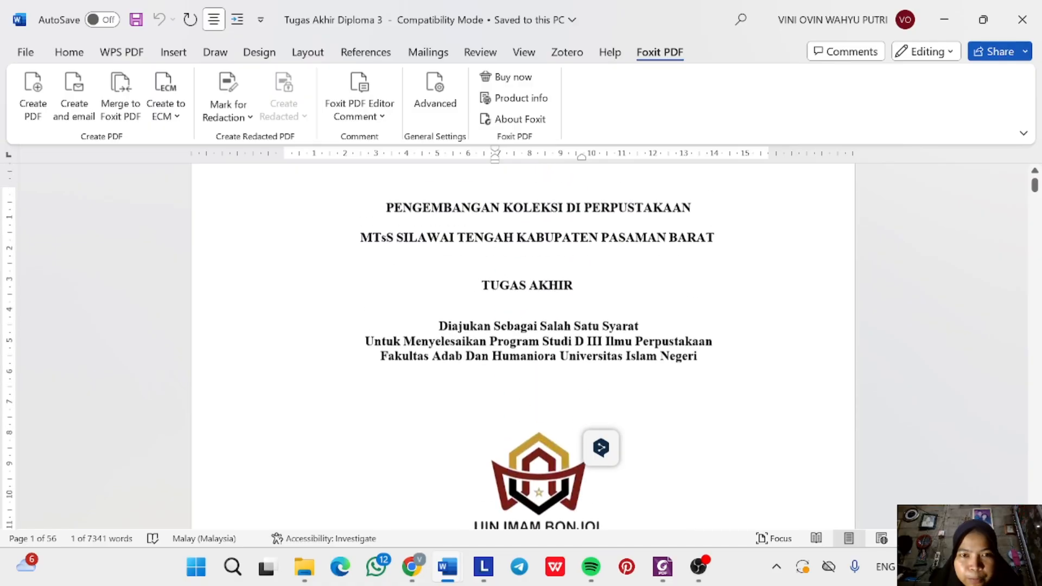
pyautogui.scroll(1, 523, 348)
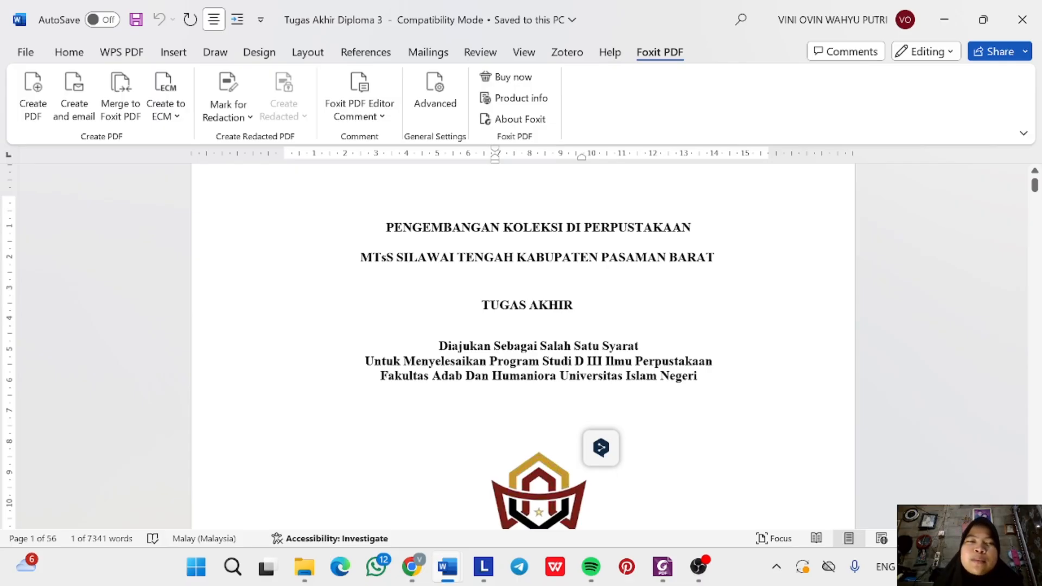
pyautogui.moveTo(386, 227); pyautogui.dragTo(708, 274)
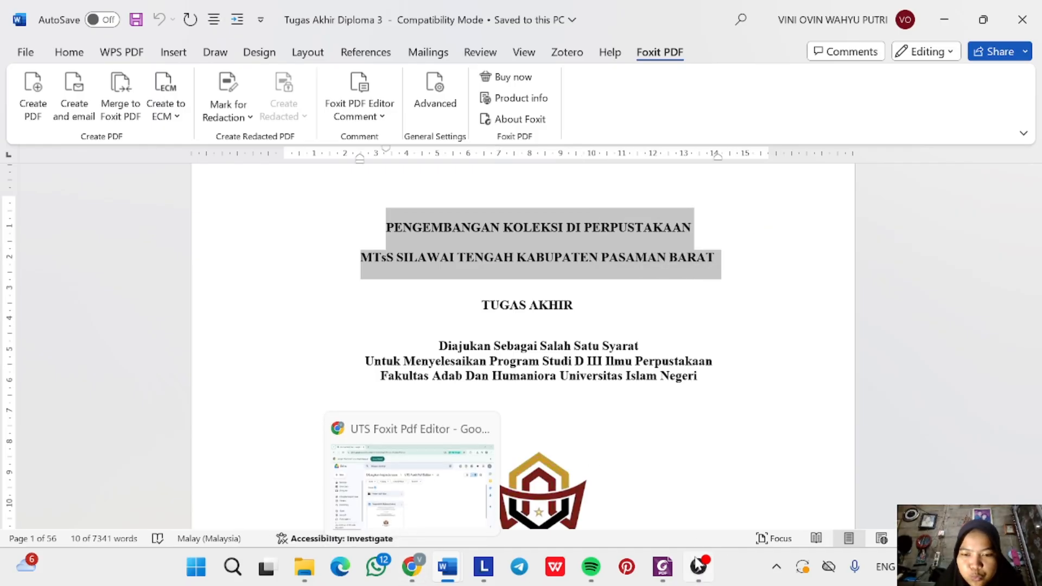
pyautogui.moveTo(663, 566)
pyautogui.click(682, 507)
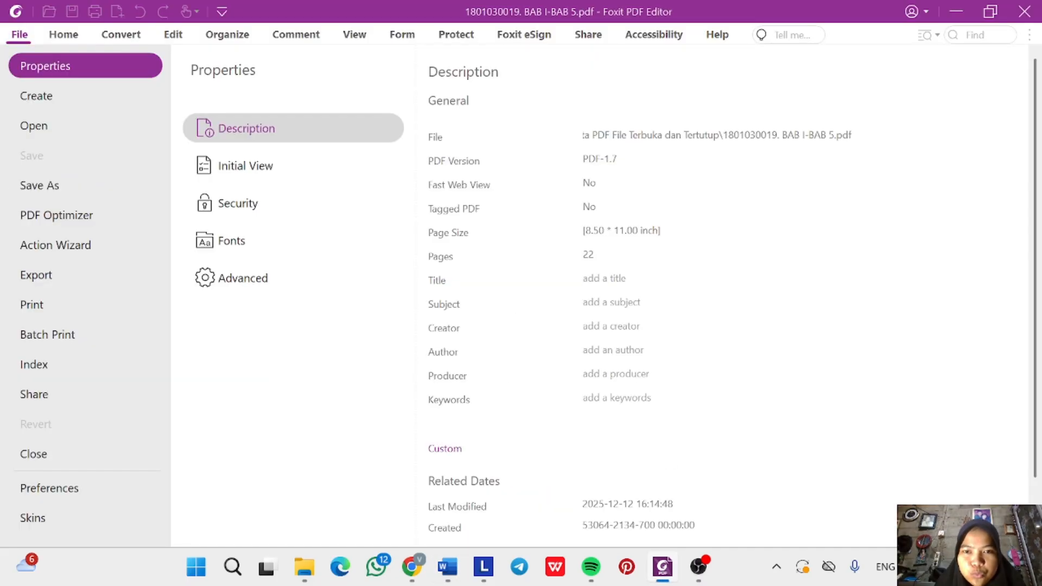
# Paste the thesis title as Title, set Subject 'ilmu perpustakaan;skripsi' and Creator 'microsoft office word'.
pyautogui.hotkey('ctrl', 'v')
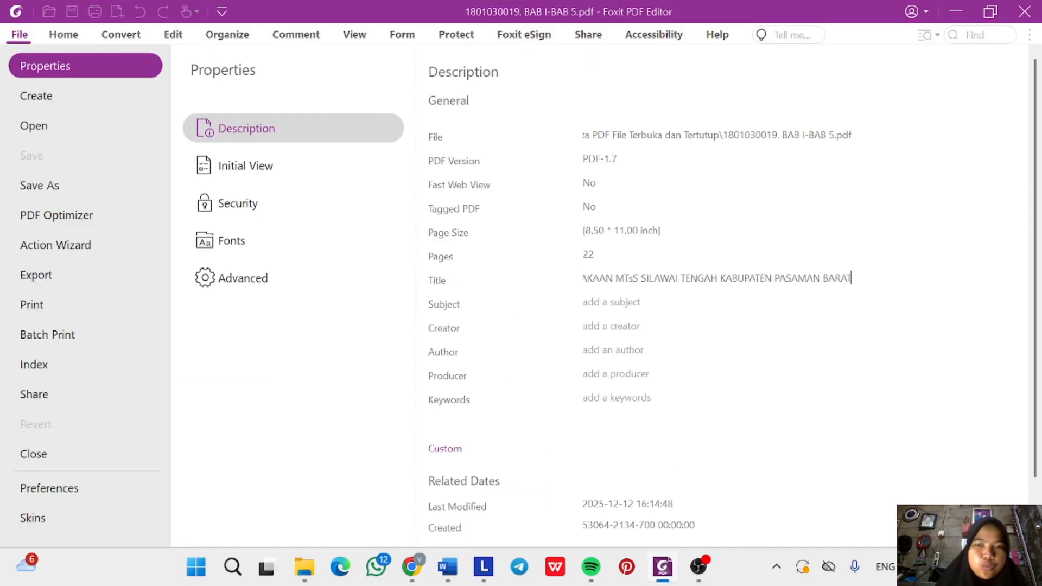
pyautogui.click(582, 302)
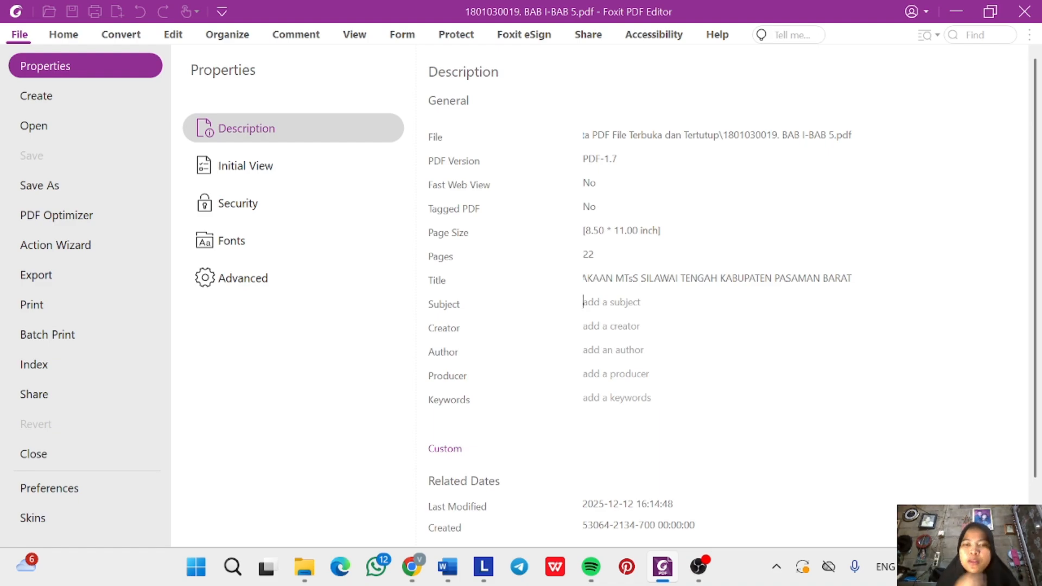
pyautogui.press('capslock')
pyautogui.write('i')
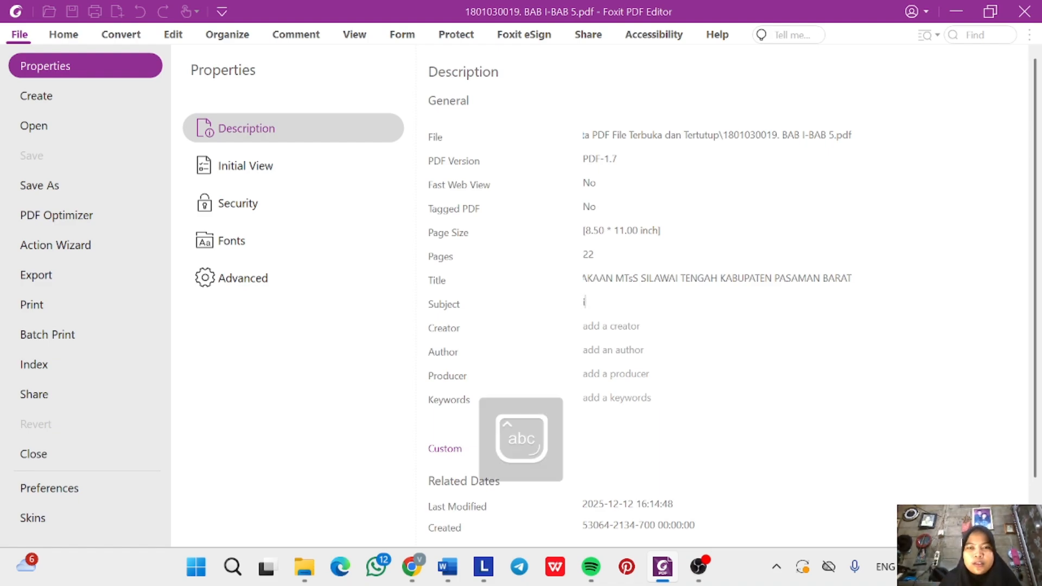
pyautogui.write('lmu pe')
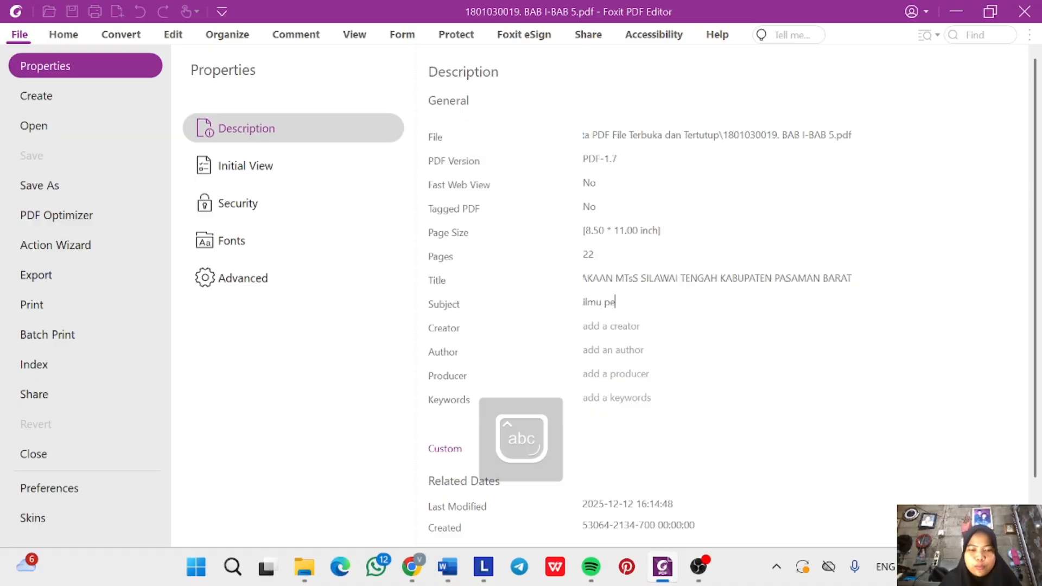
pyautogui.write('rpustakaan')
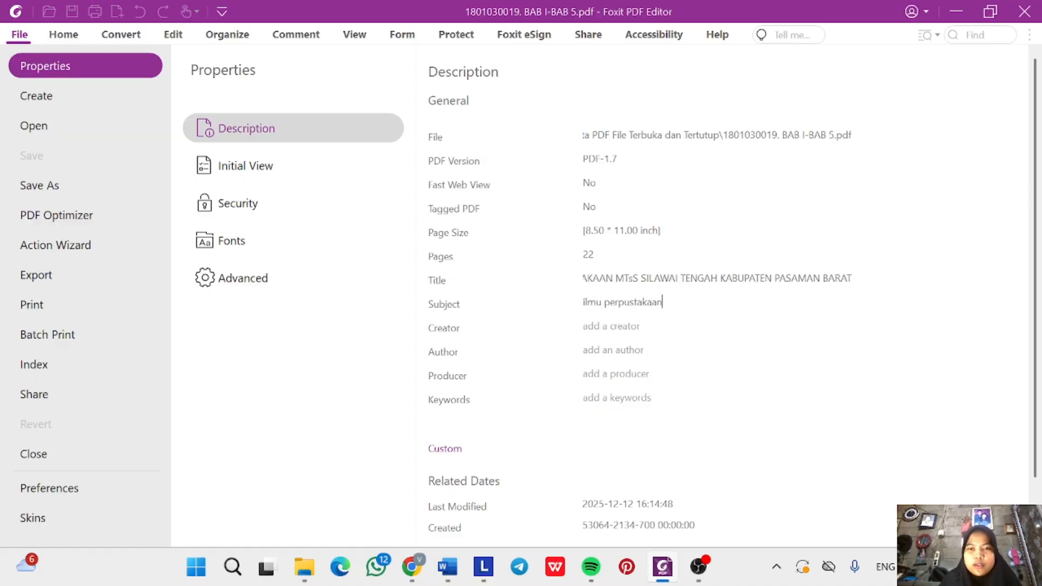
pyautogui.write(';')
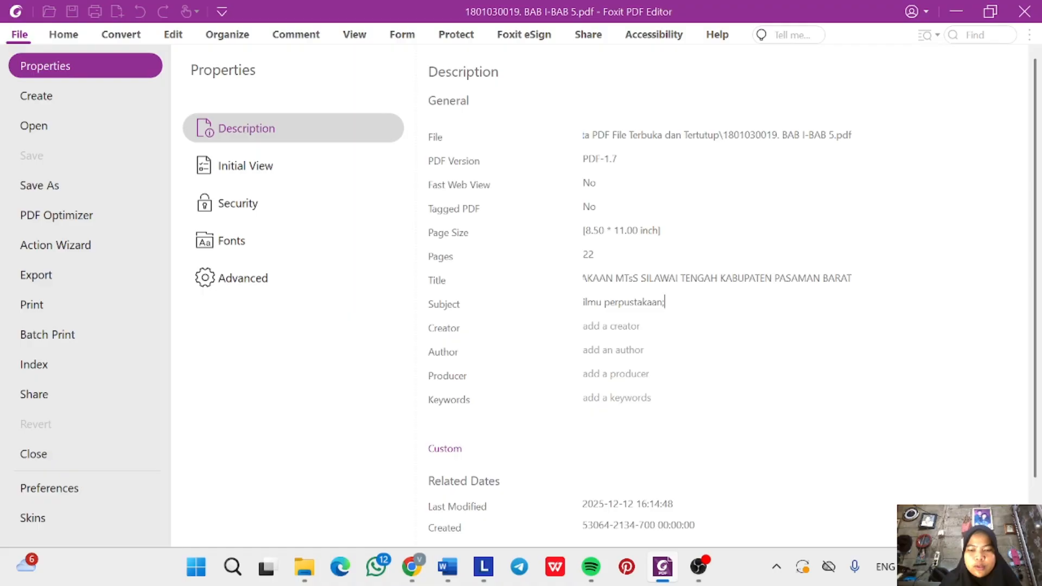
pyautogui.write('skripsi')
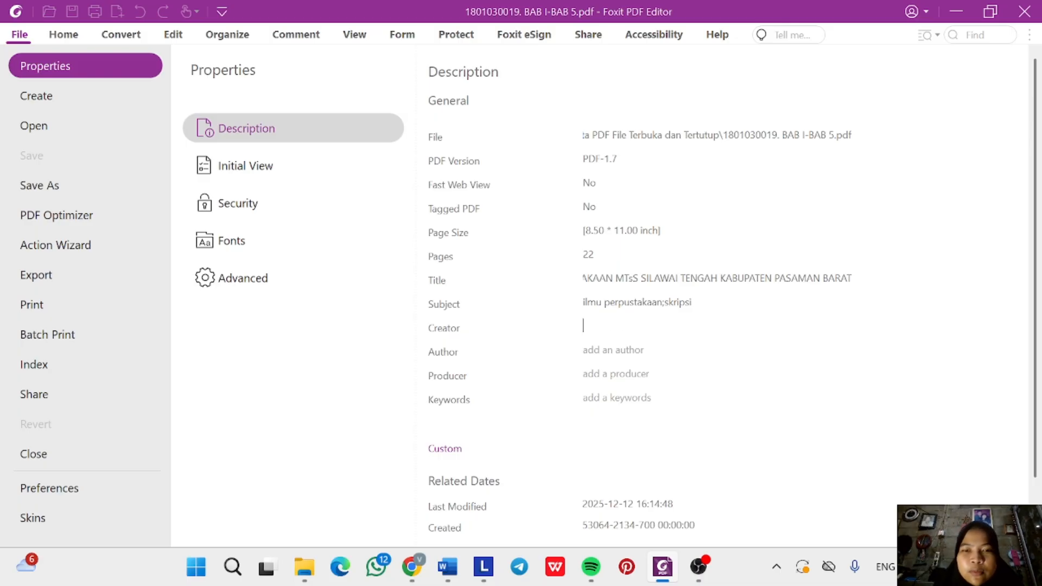
pyautogui.write('mic')
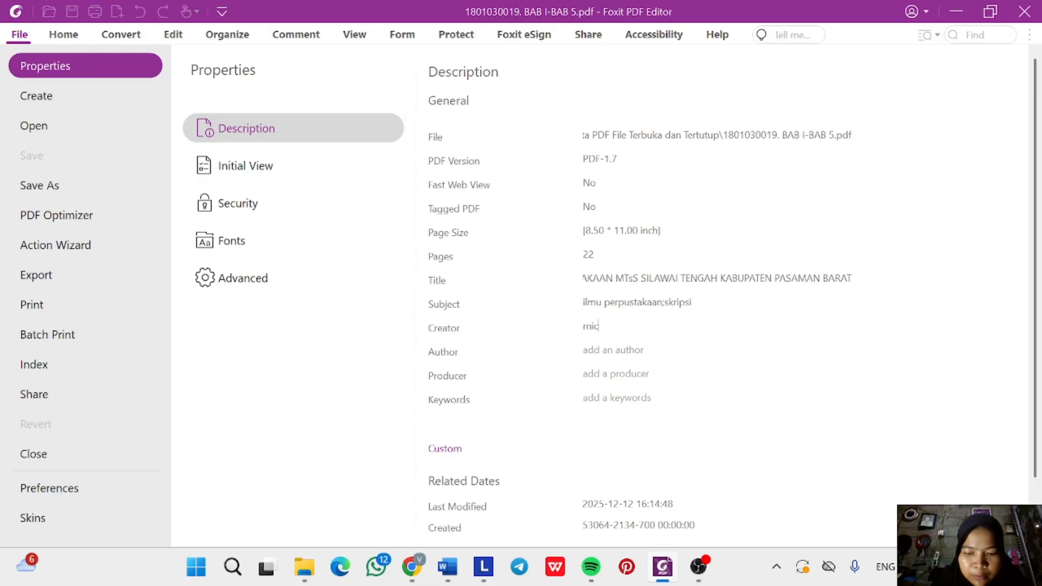
pyautogui.write('rosof')
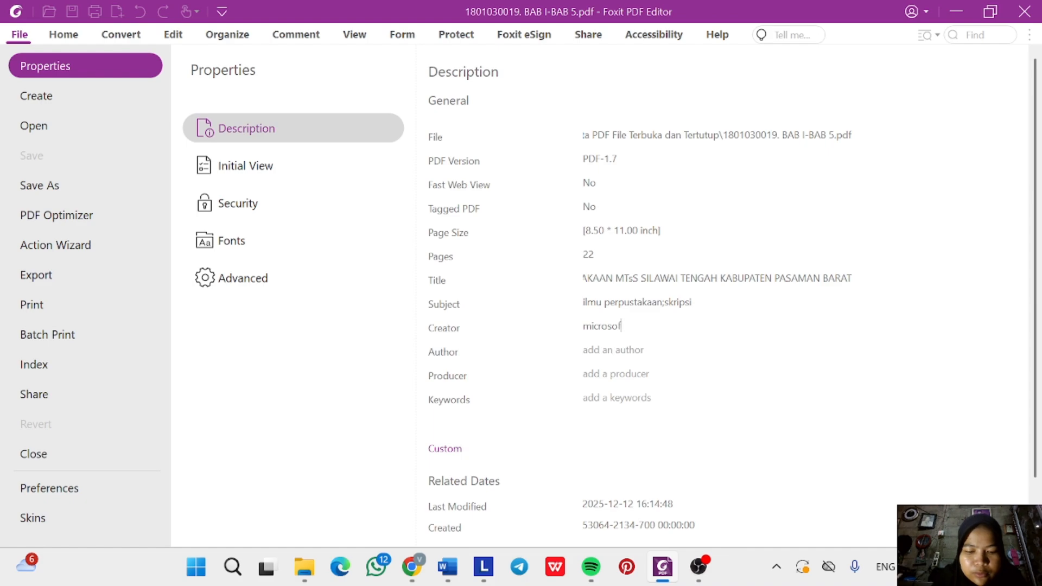
pyautogui.write('t  offi')
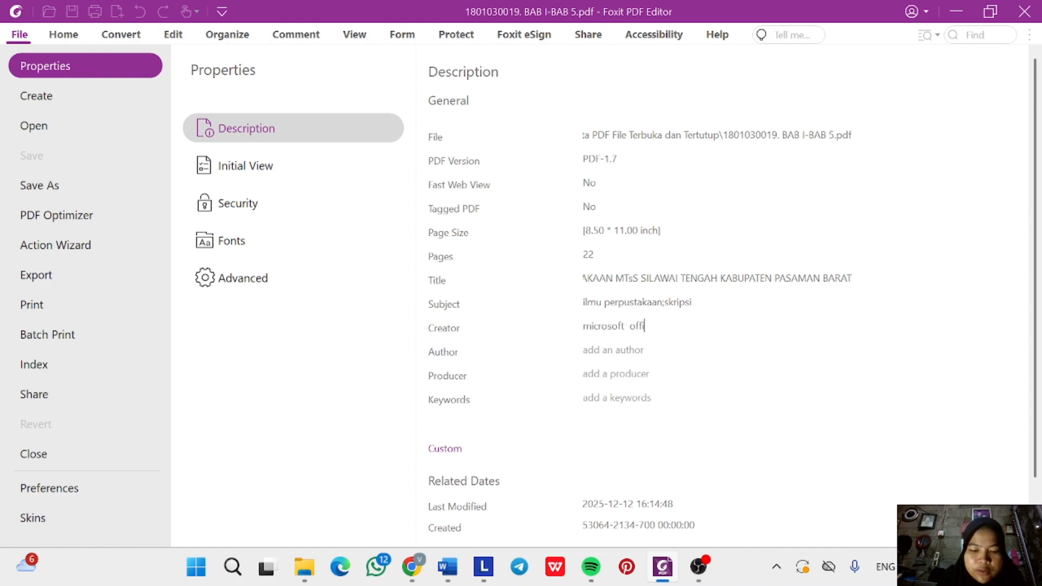
pyautogui.write('ce')
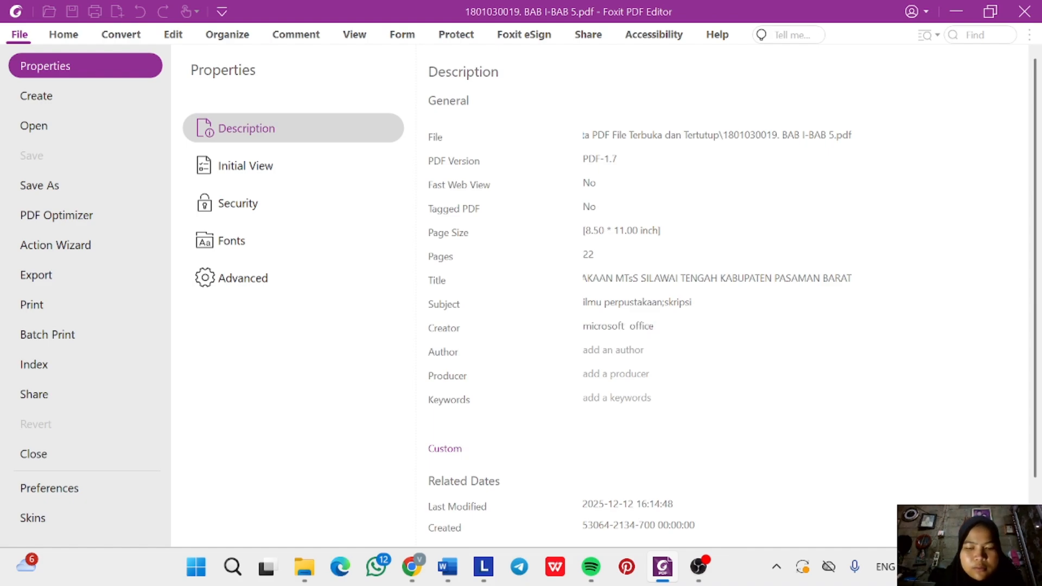
pyautogui.write(' word')
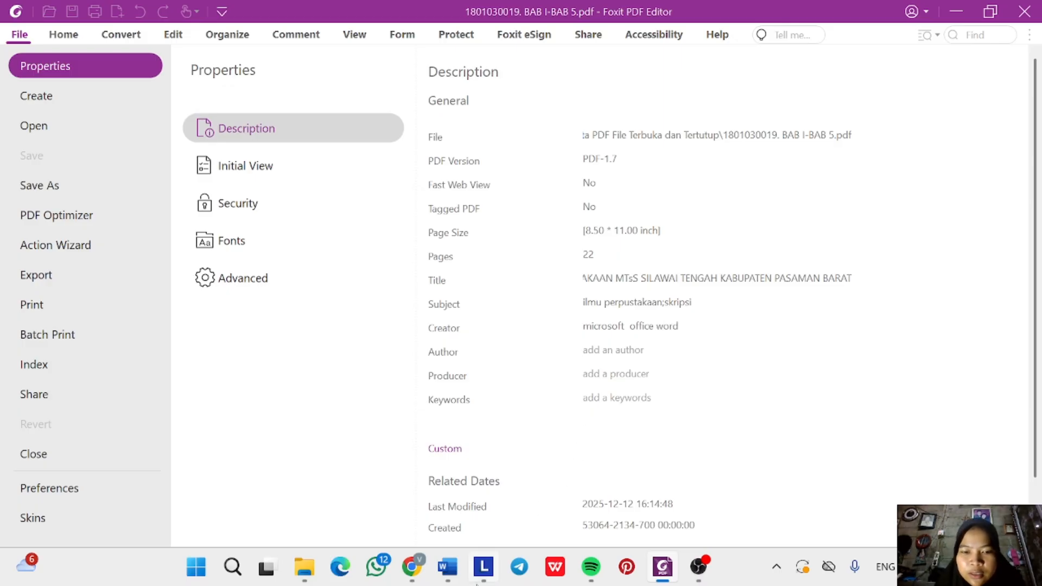
# Select the author's name on the Word title page.
pyautogui.moveTo(449, 576)
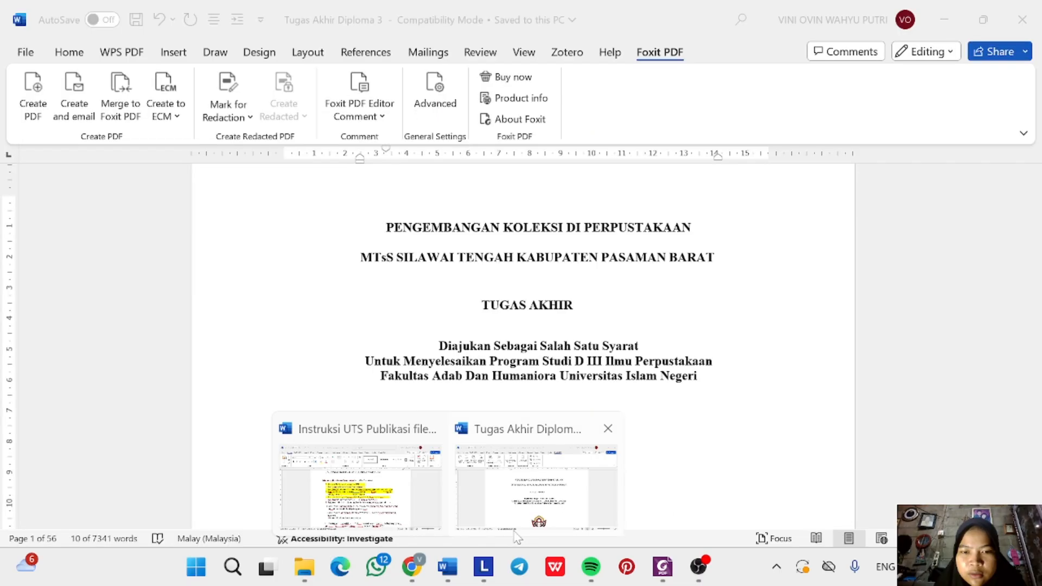
pyautogui.click(517, 536)
pyautogui.scroll(-5, 522, 326)
pyautogui.scroll(-3, 522, 325)
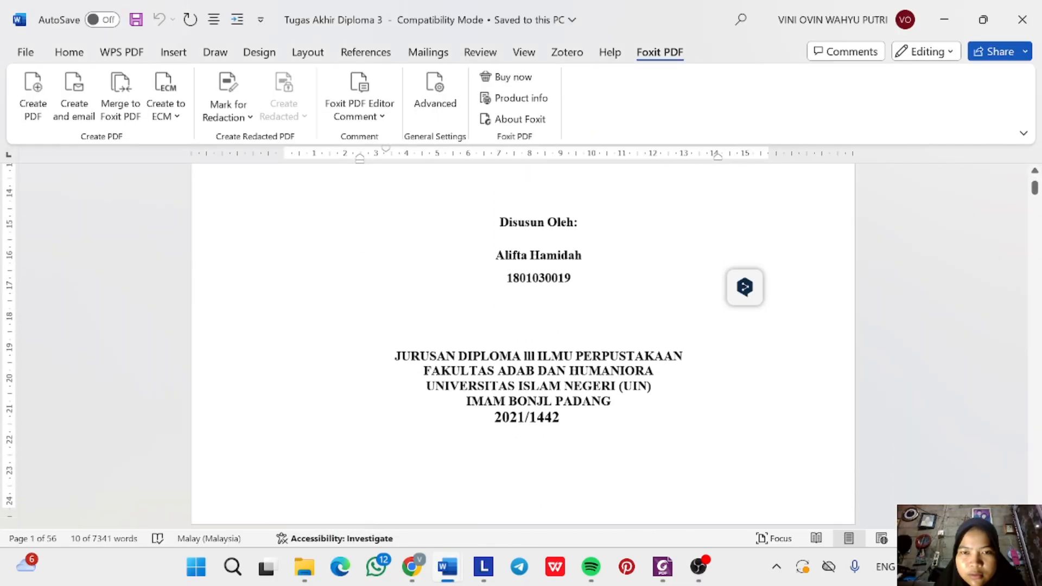
pyautogui.moveTo(496, 255); pyautogui.dragTo(584, 265)
pyautogui.hotkey('ctrl', 'c')
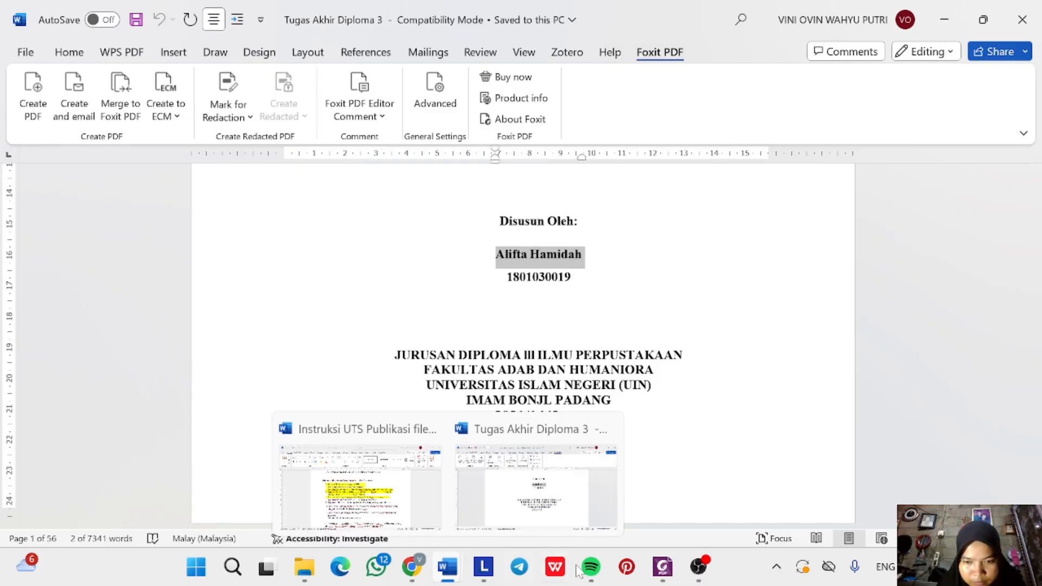
# Paste the author's name into Author and set Producer to 'foxit pdf editor'.
pyautogui.click(662, 567)
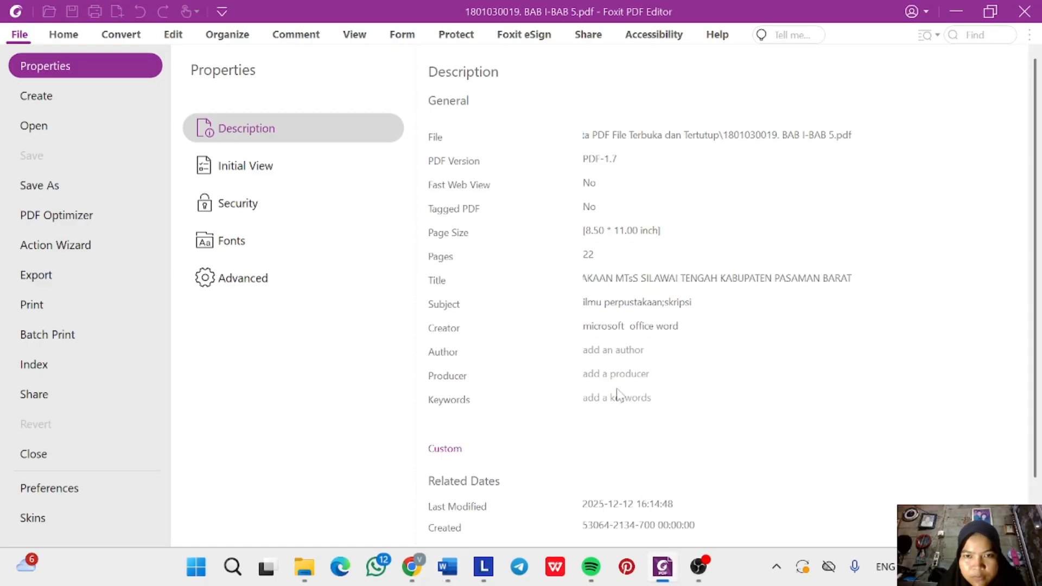
pyautogui.hotkey('ctrl', 'v')
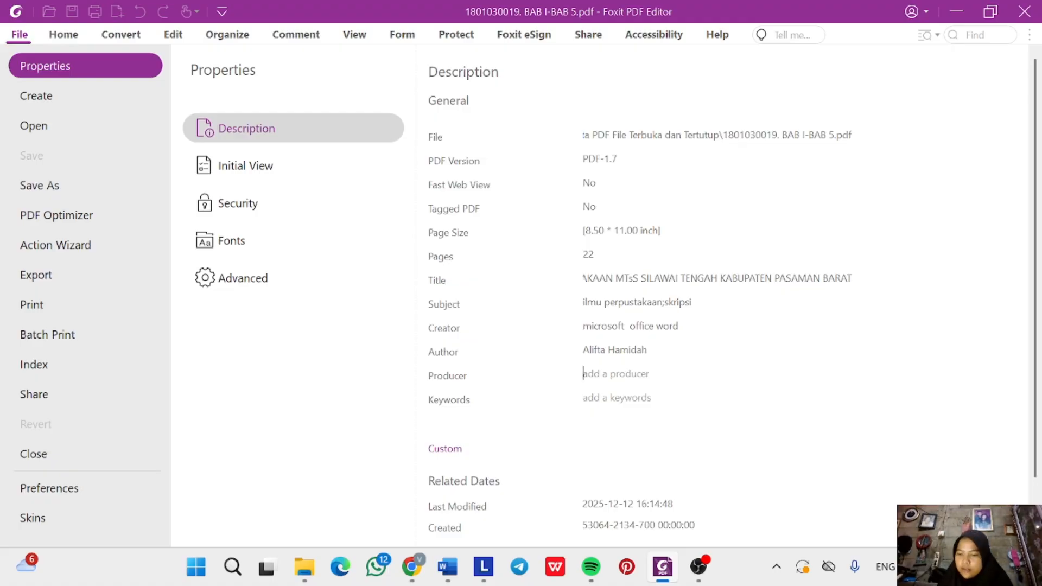
pyautogui.click(583, 373)
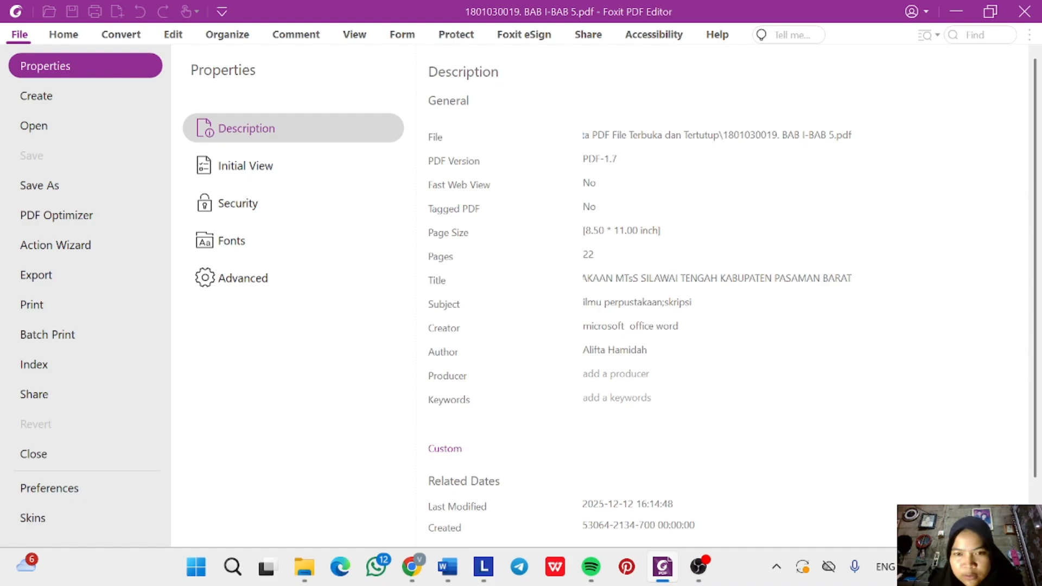
pyautogui.click(583, 373)
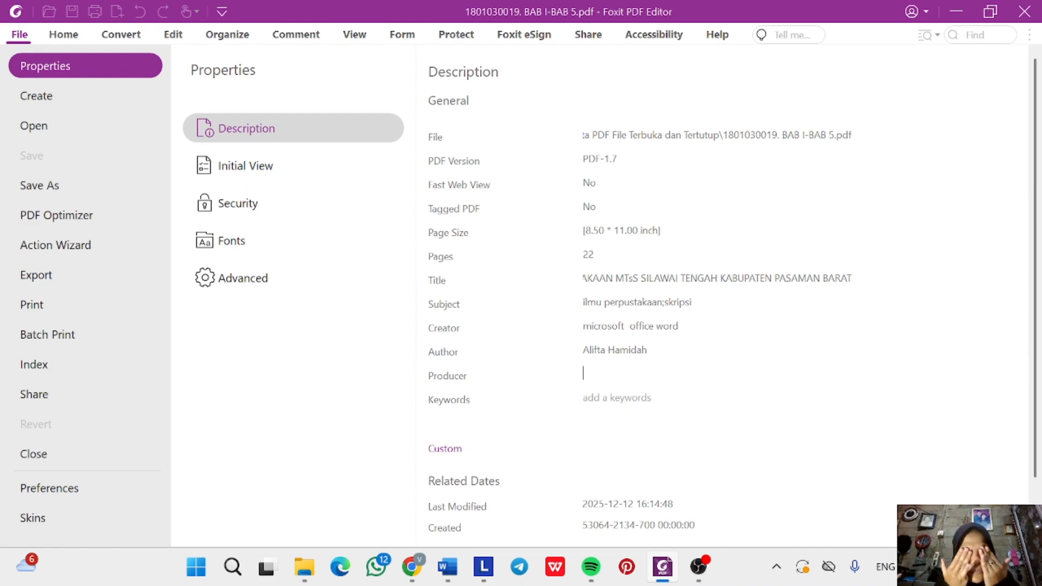
pyautogui.write('f')
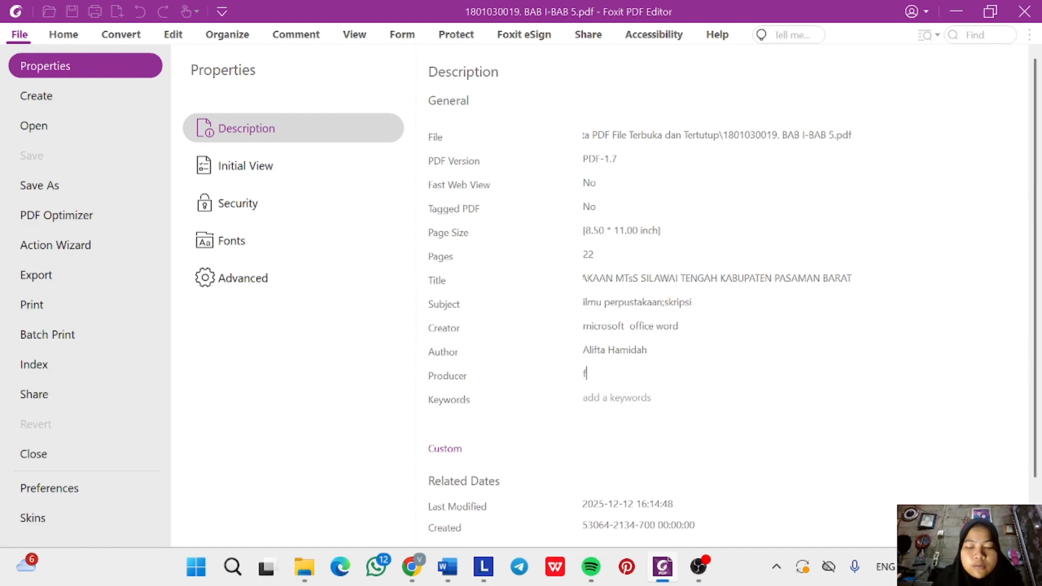
pyautogui.write('oxit p')
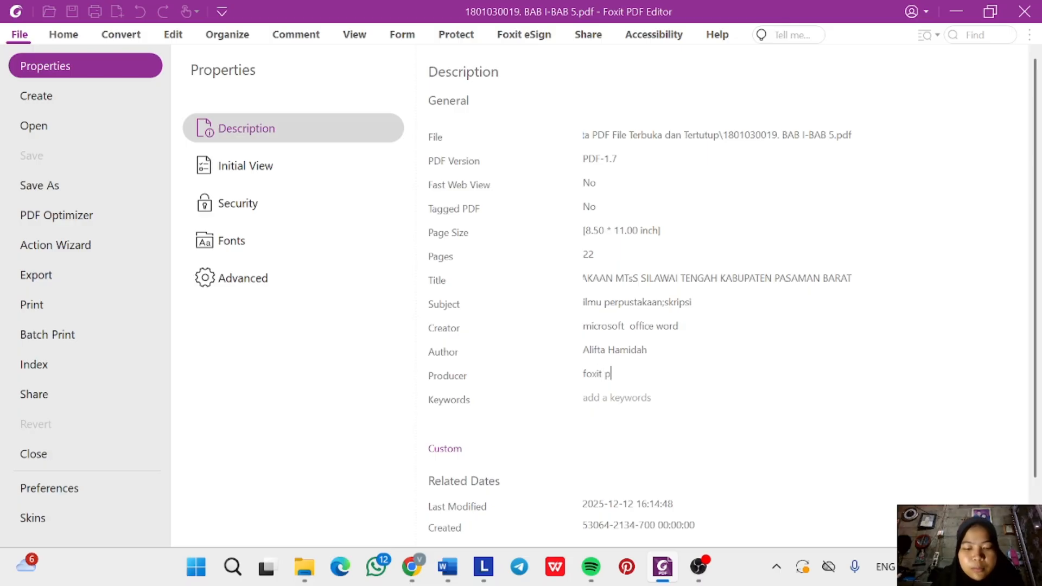
pyautogui.write('df editor')
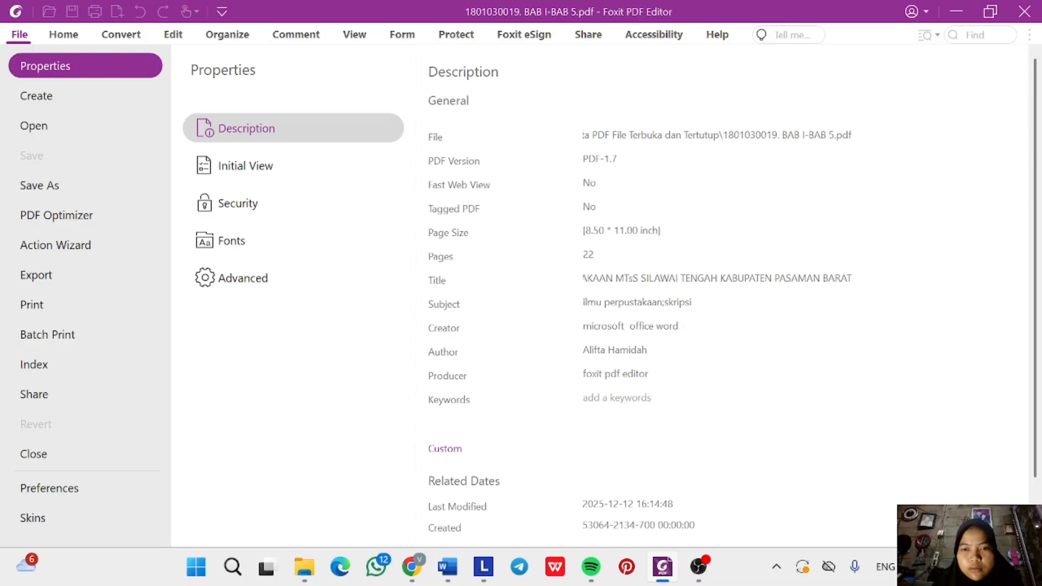
# Check the abstract's keywords in Word and enter 'pengembangan, koleksi, perpustakaan' as Keywords.
pyautogui.moveTo(448, 567)
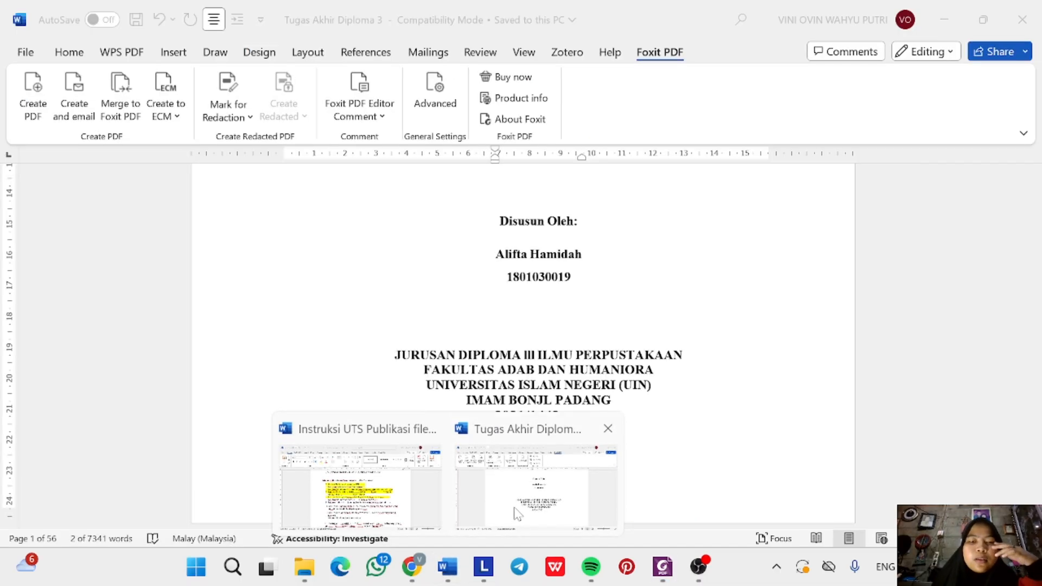
pyautogui.click(516, 514)
pyautogui.scroll(-20, 573, 399)
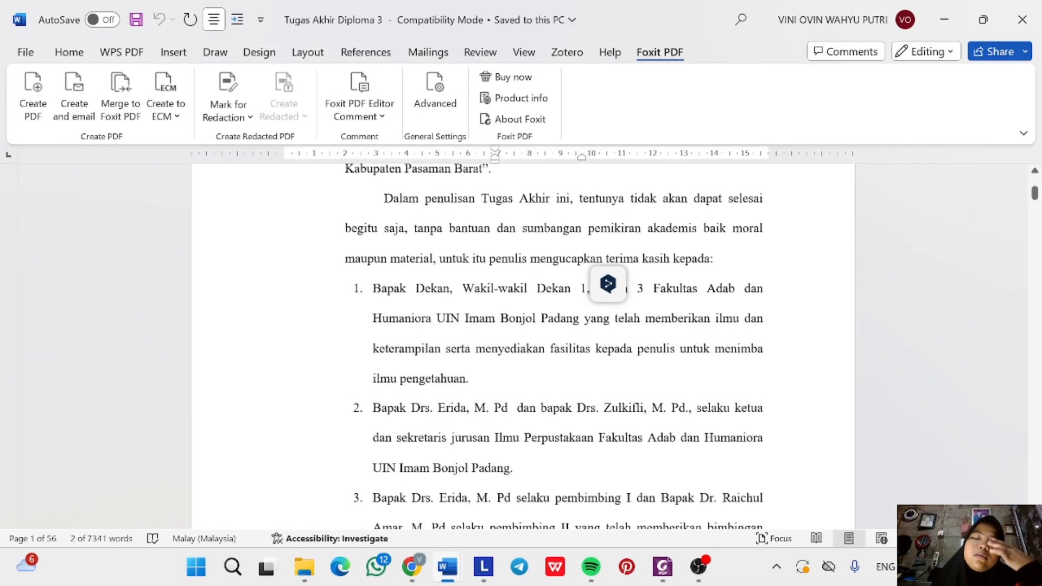
pyautogui.scroll(-20, 573, 398)
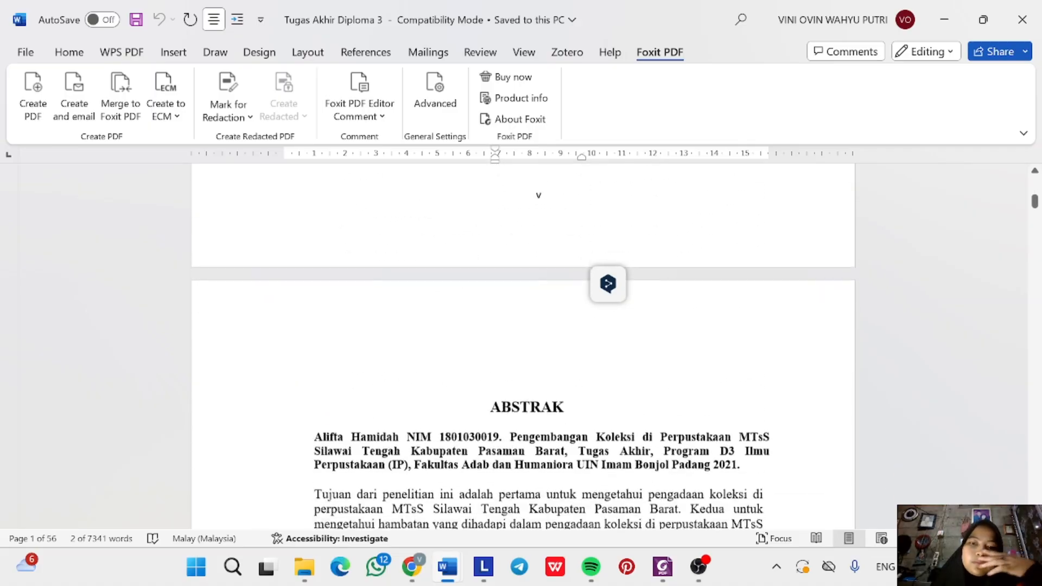
pyautogui.scroll(-3, 607, 283)
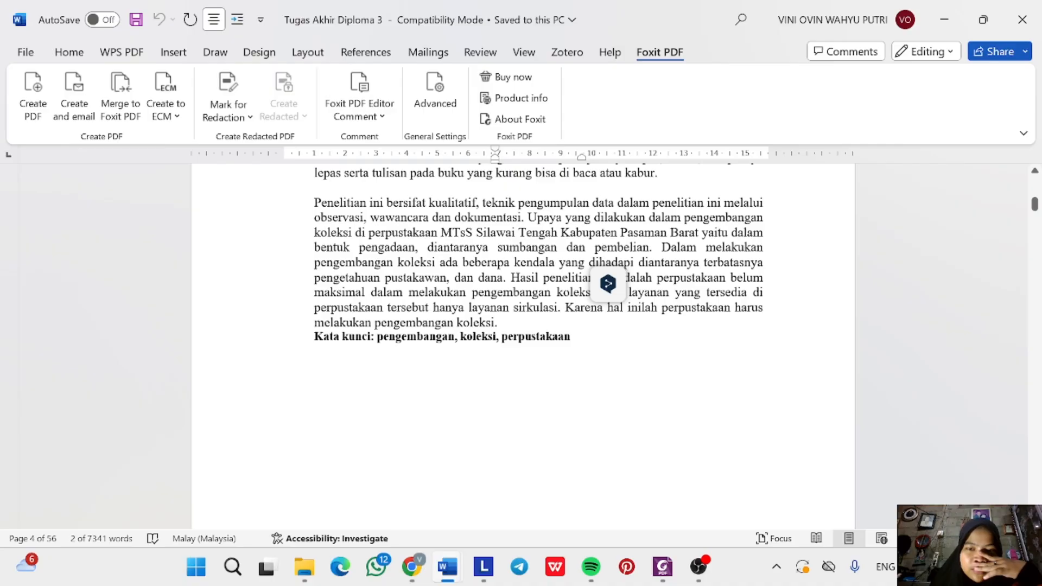
pyautogui.click(662, 567)
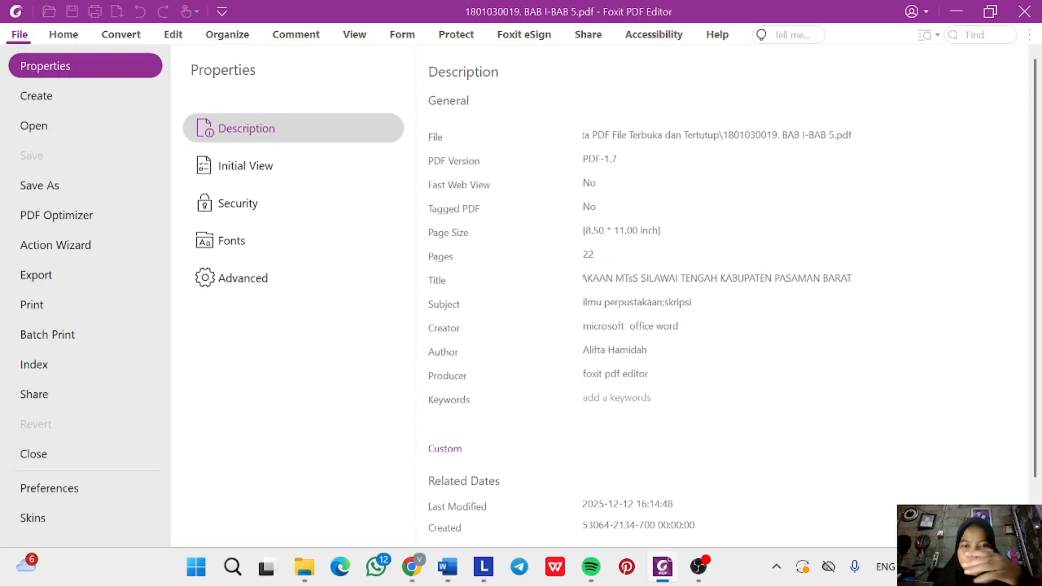
pyautogui.write('penge')
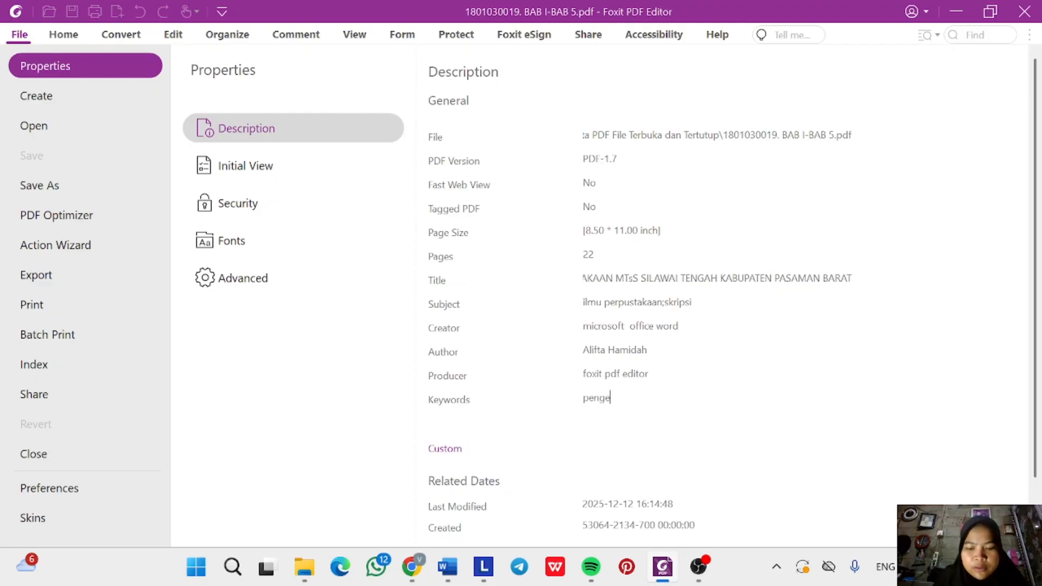
pyautogui.write('mbangan, ')
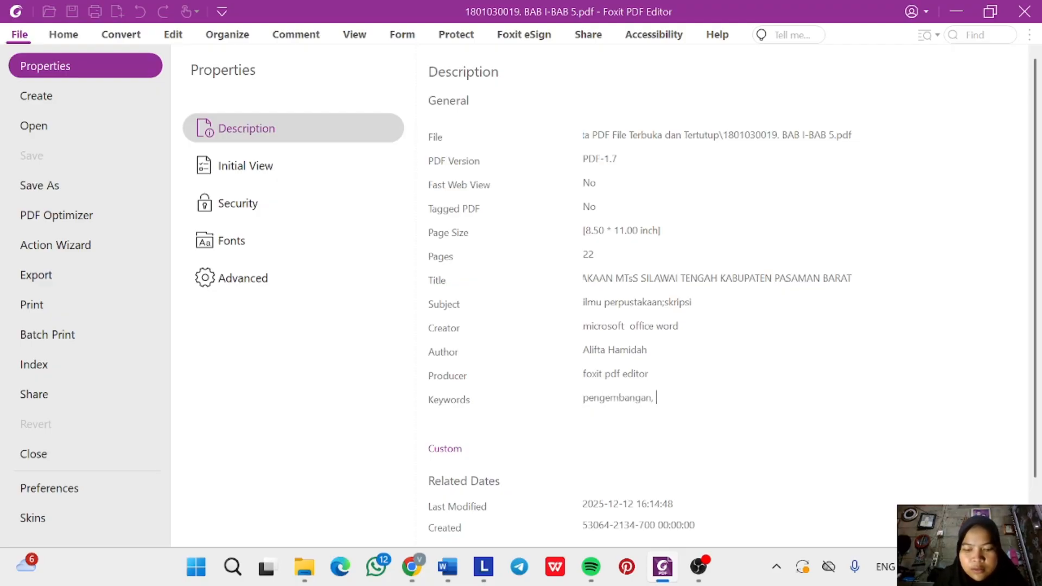
pyautogui.write('koleksi')
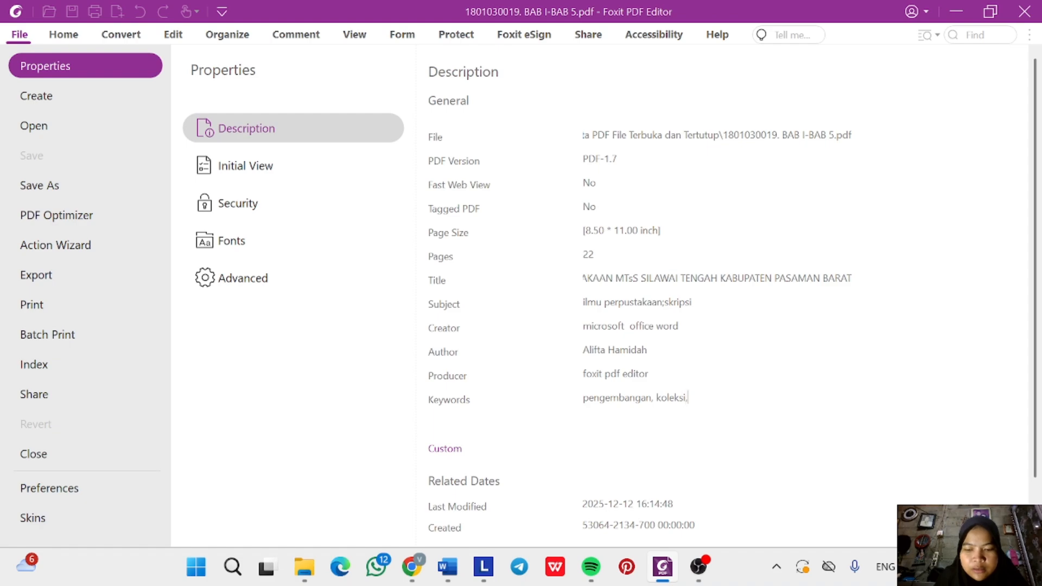
pyautogui.write(', perpusta')
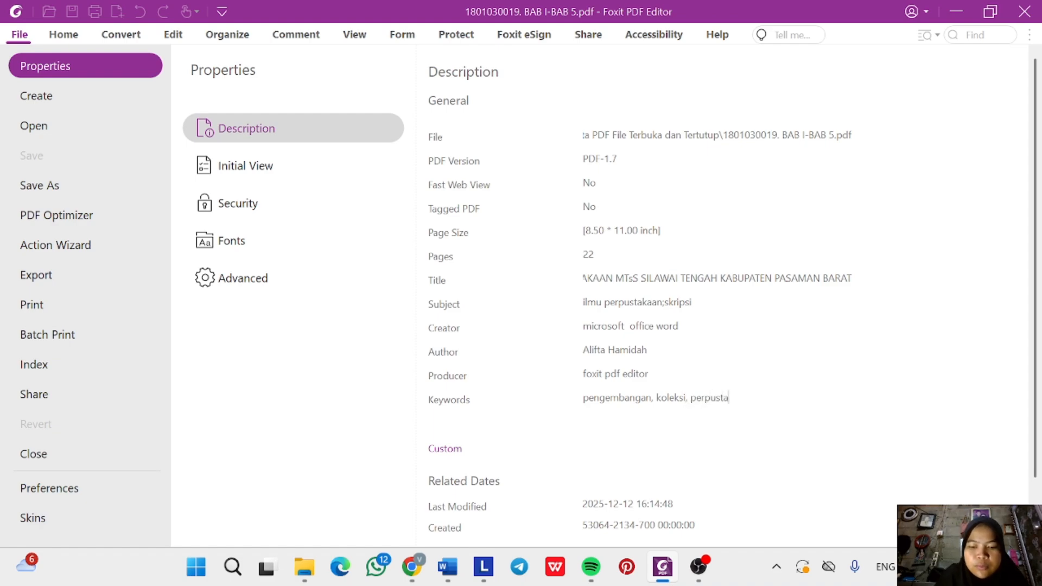
pyautogui.write('kaan')
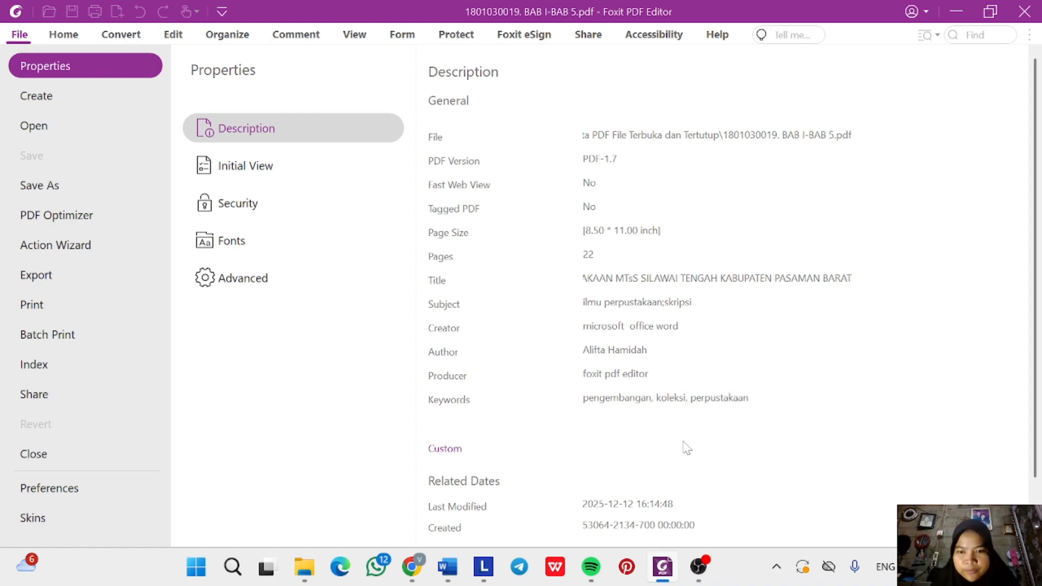
pyautogui.scroll(-2, 683, 442)
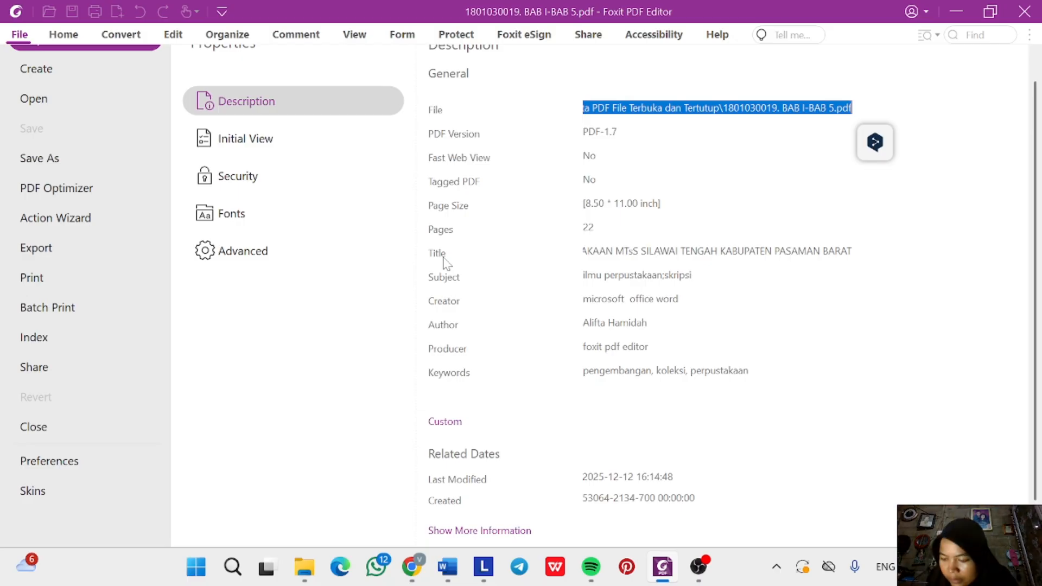
# Return to the document and save BAB I-BAB 5.pdf with its new metadata.
pyautogui.click(65, 35)
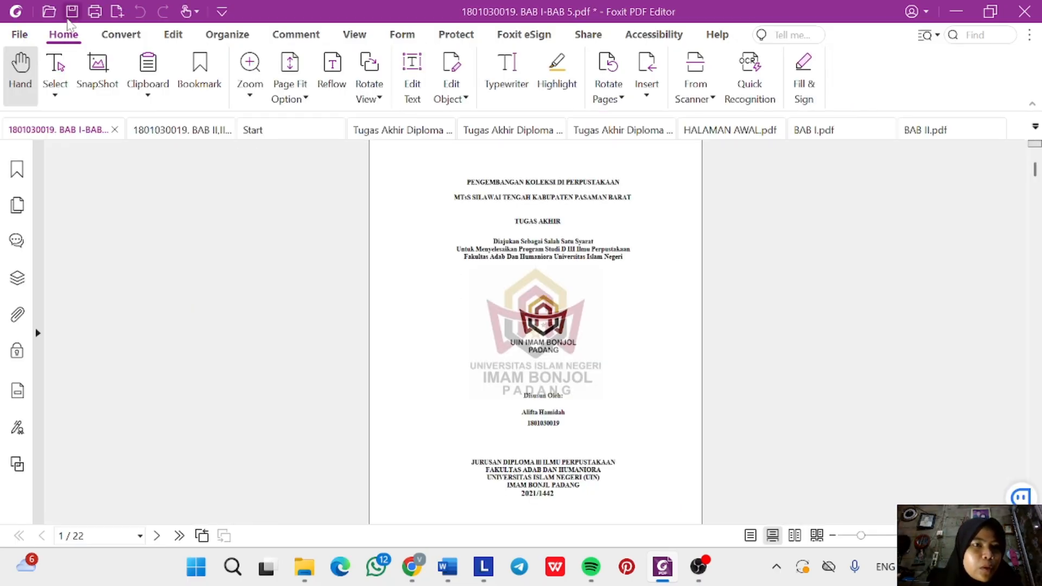
pyautogui.click(74, 12)
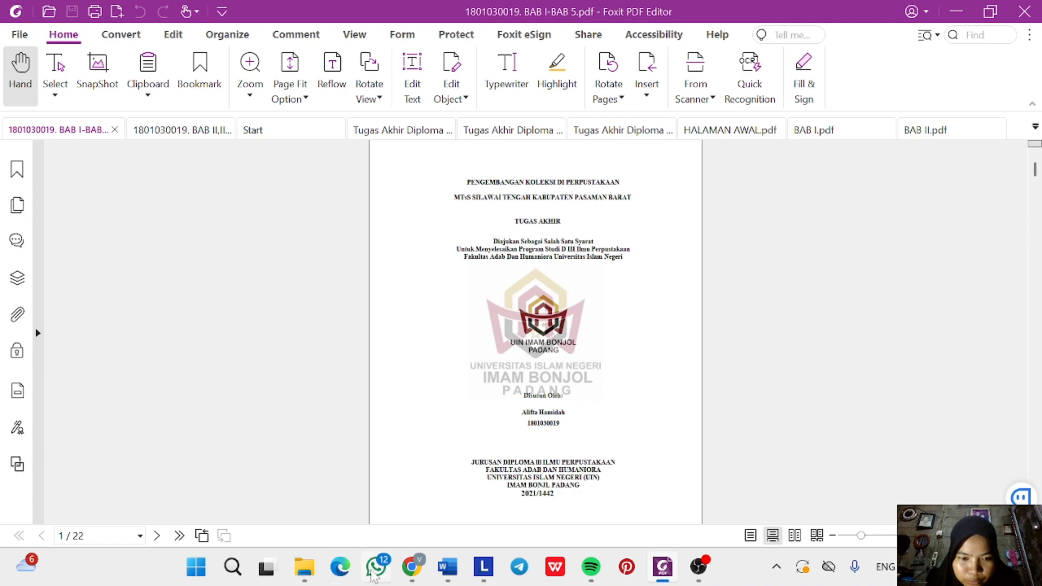
pyautogui.moveTo(313, 566)
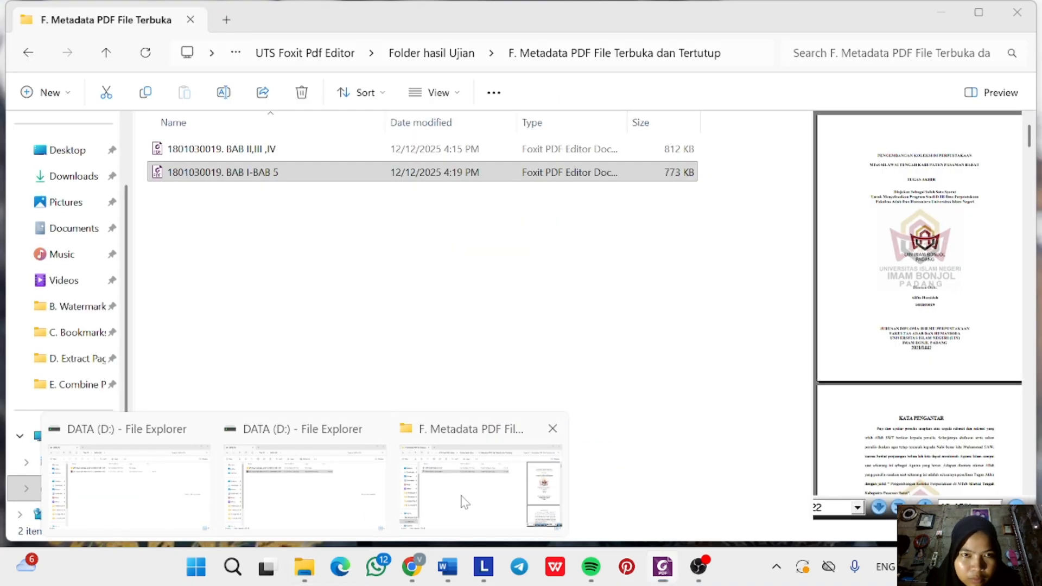
pyautogui.click(461, 496)
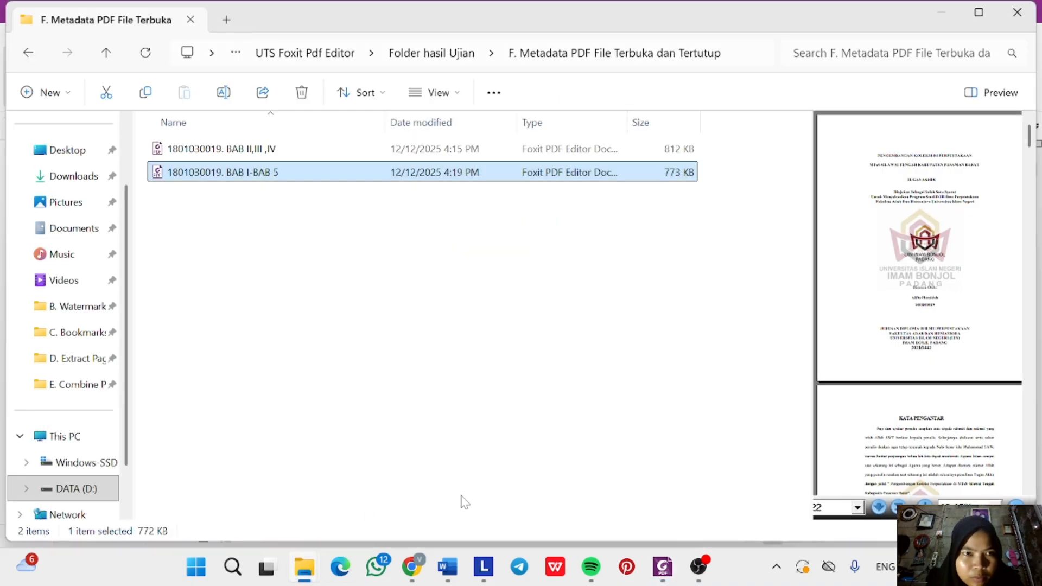
pyautogui.click(336, 156)
pyautogui.rightClick(336, 156)
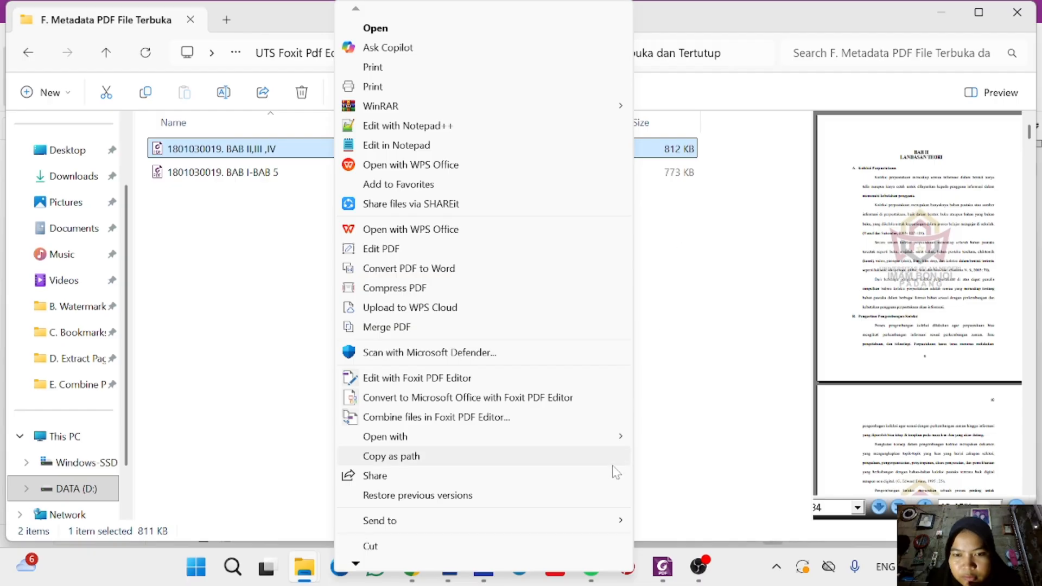
pyautogui.moveTo(618, 437)
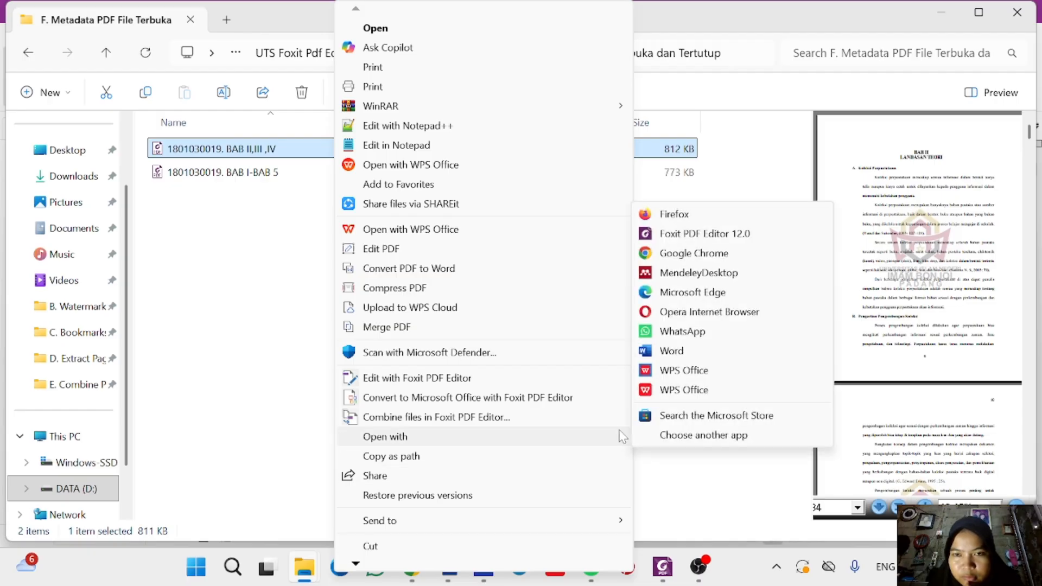
pyautogui.click(708, 233)
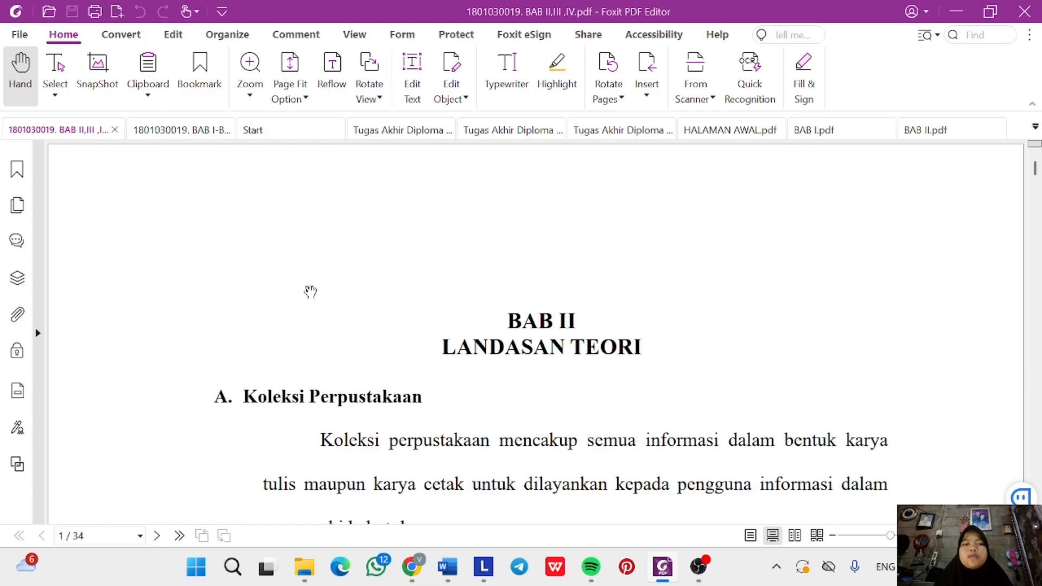
# Fit the page to the window and open File > Properties > Description for BAB II,III ,IV.pdf.
pyautogui.hotkey('ctrl', '0')
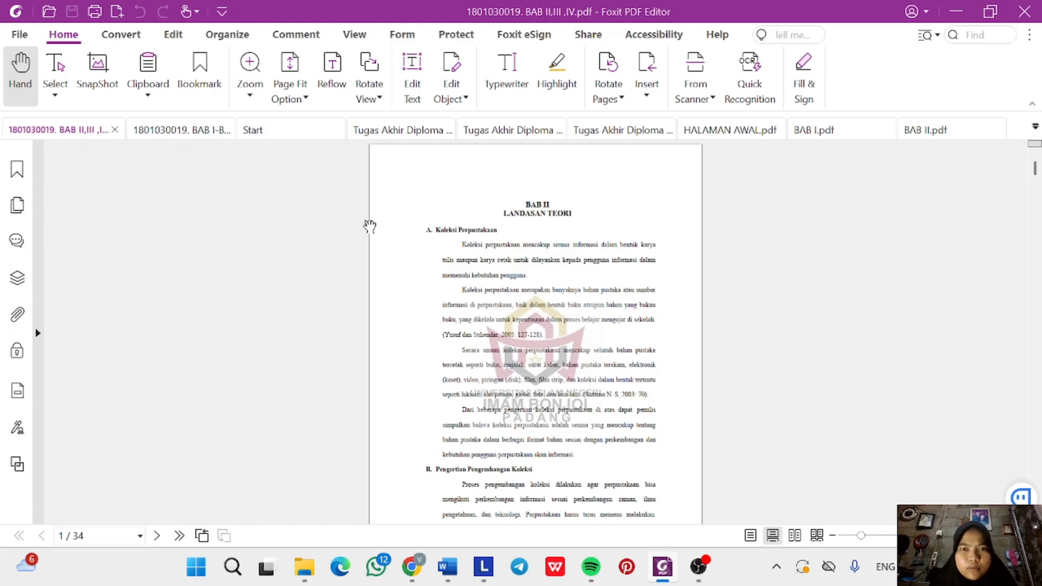
pyautogui.scroll(-3, 402, 239)
pyautogui.scroll(3, 421, 250)
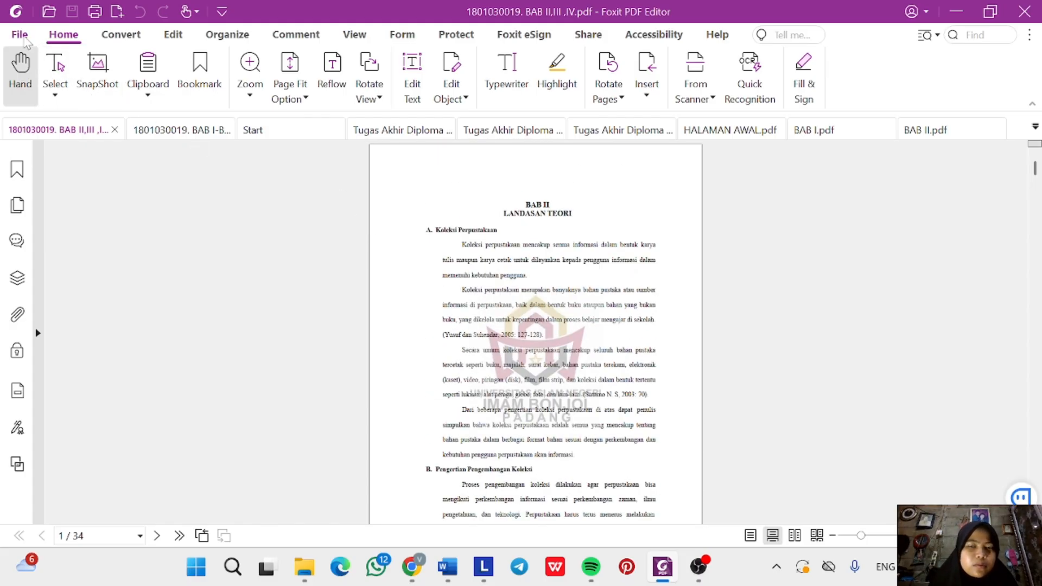
pyautogui.click(22, 36)
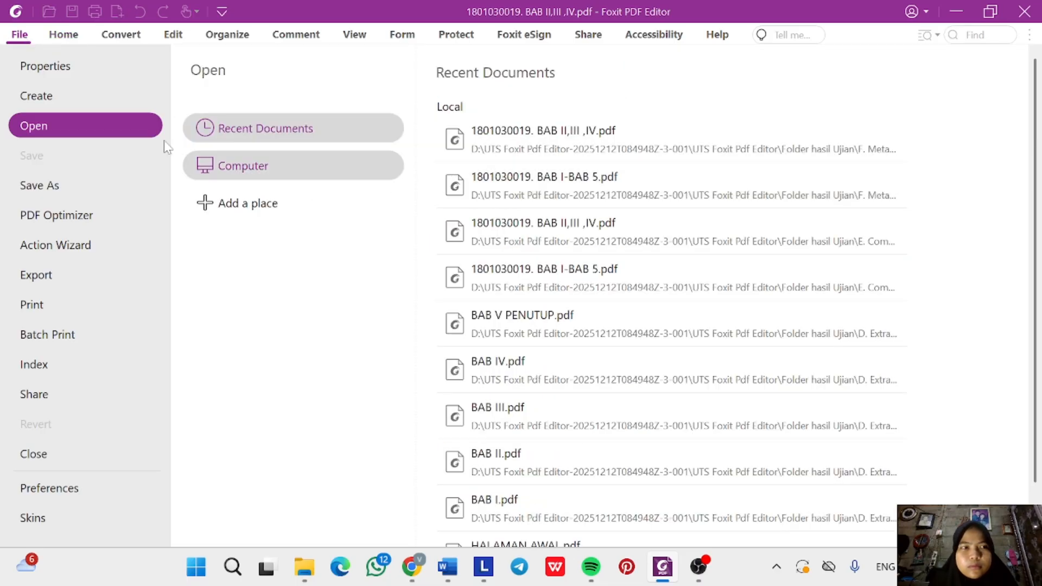
pyautogui.click(85, 62)
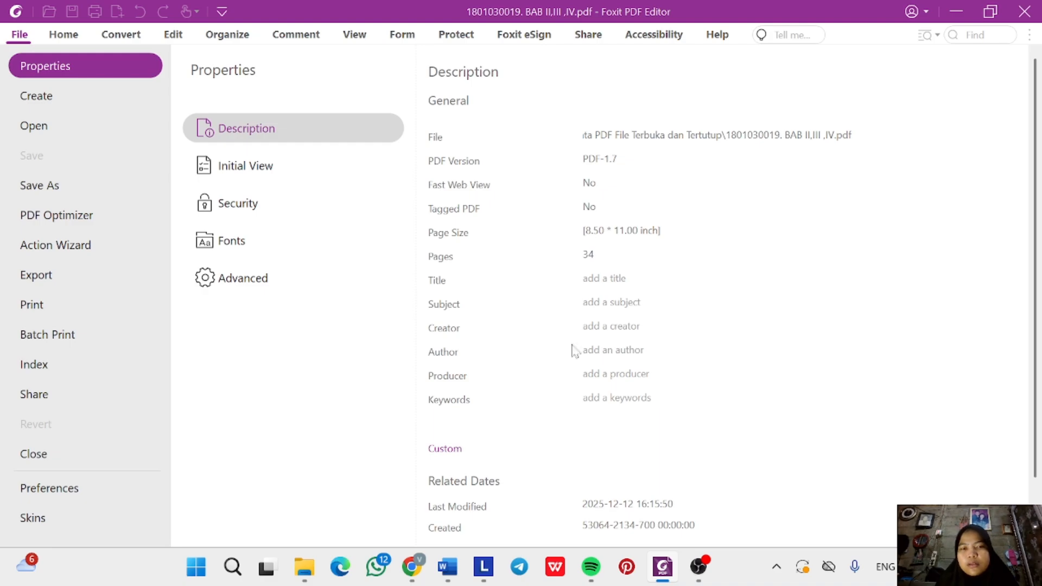
# Select the two thesis title lines on the Word cover page, then return to Foxit.
pyautogui.moveTo(447, 566)
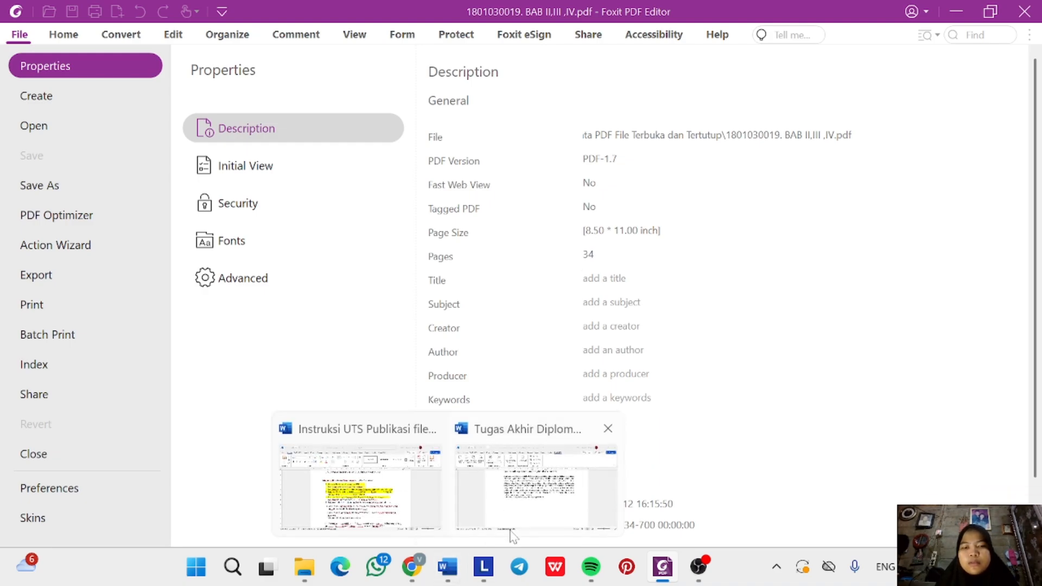
pyautogui.click(537, 501)
pyautogui.click(542, 505)
pyautogui.scroll(20, 542, 505)
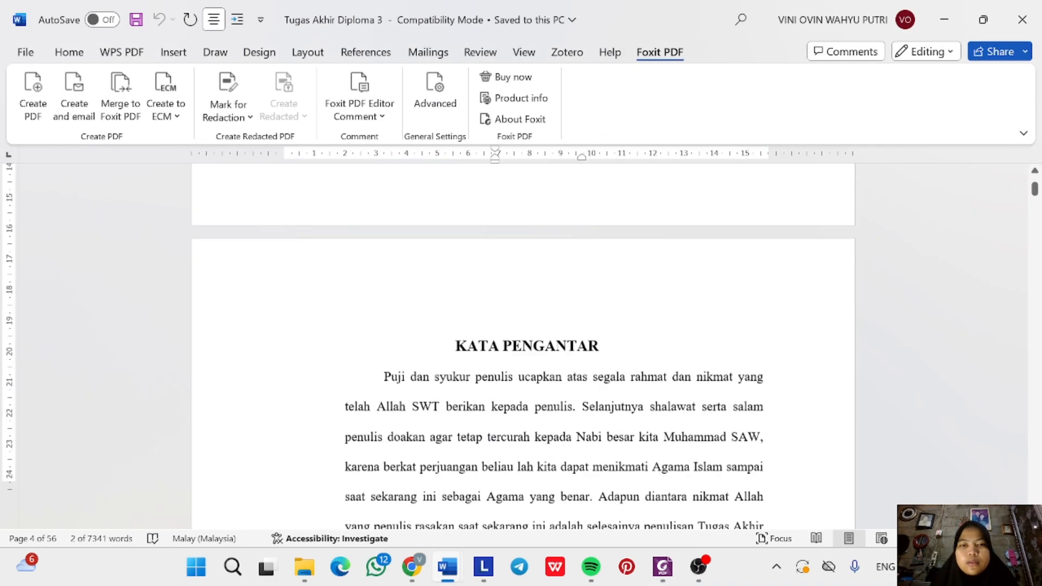
pyautogui.scroll(-2, 523, 347)
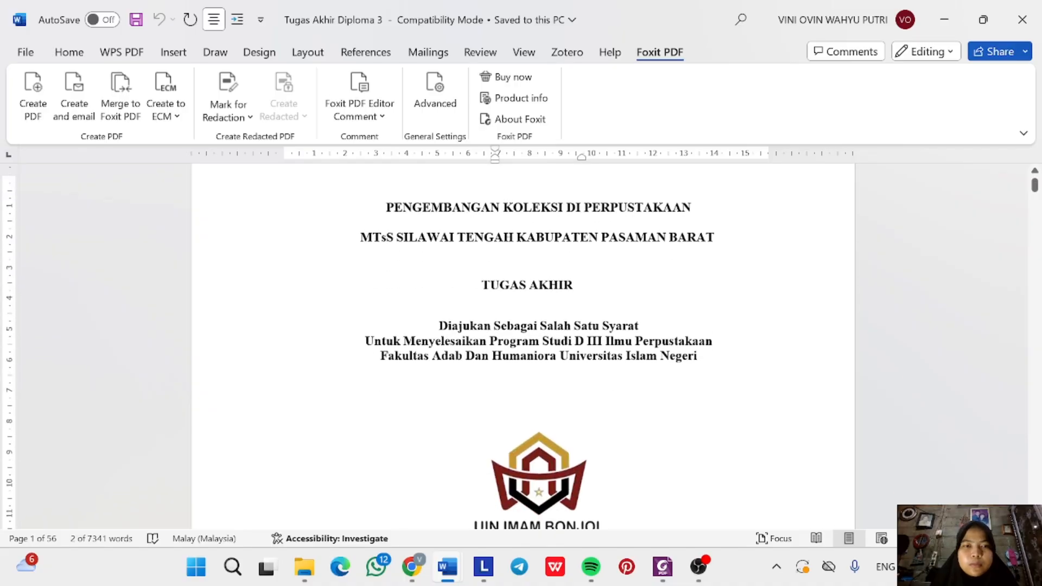
pyautogui.moveTo(386, 207); pyautogui.dragTo(705, 258)
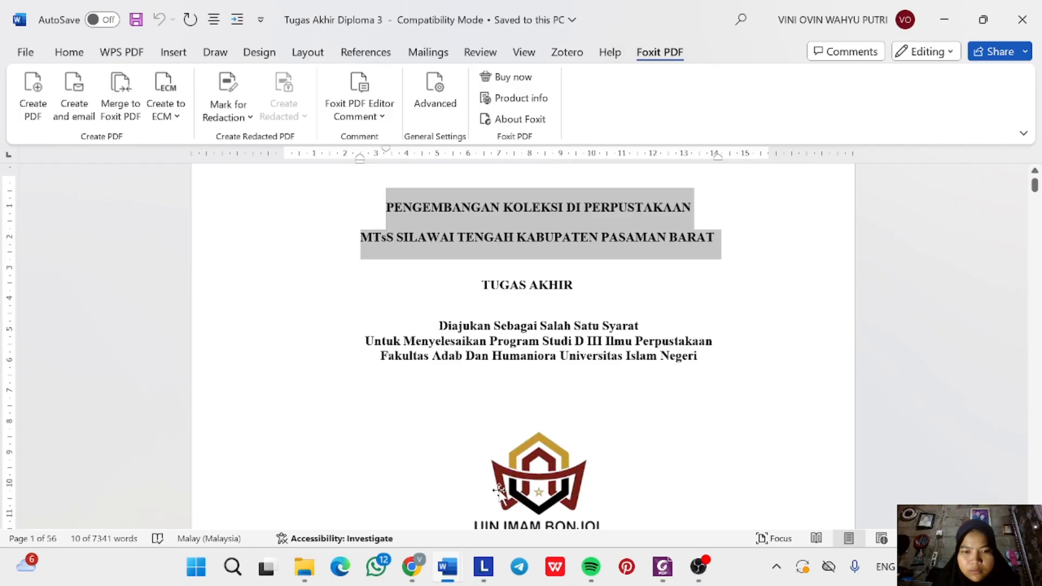
pyautogui.moveTo(663, 568)
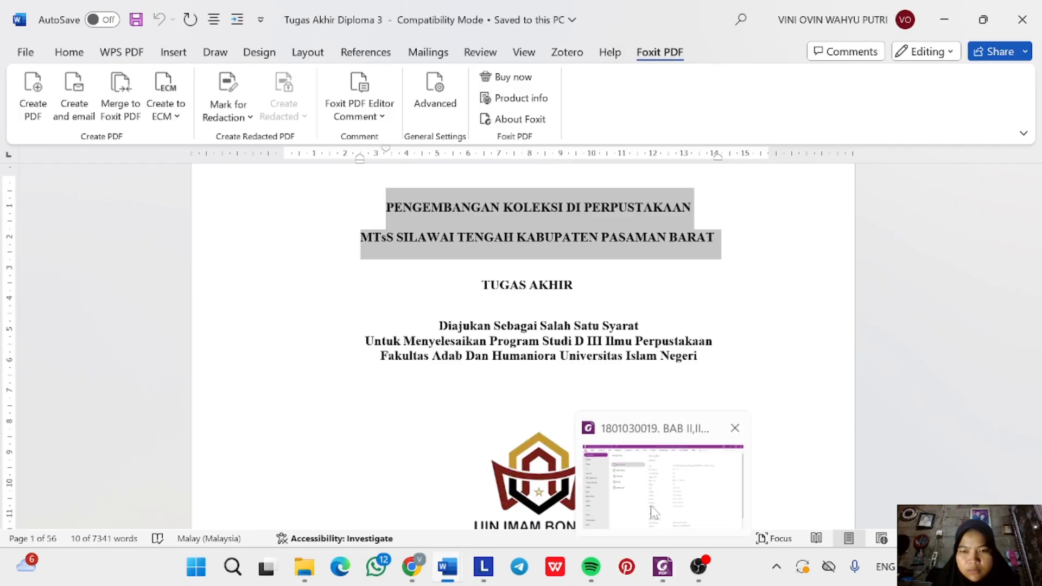
pyautogui.click(653, 506)
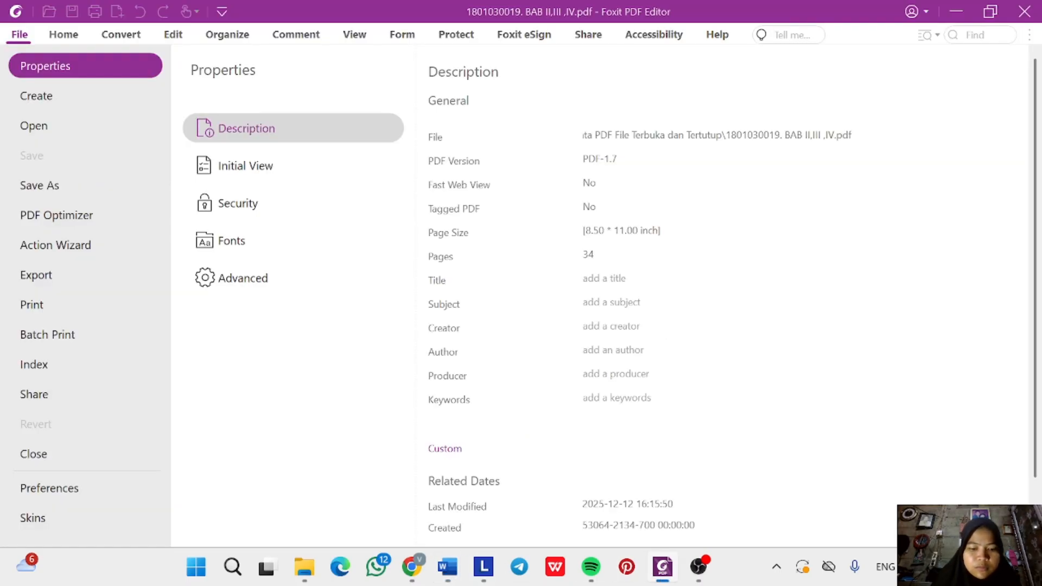
# Paste the thesis title, set Subject 'ilmu perpustakaan;skripsi' and Creator 'microsoft office word'.
pyautogui.hotkey('ctrl', 'v')
pyautogui.press('Tab')
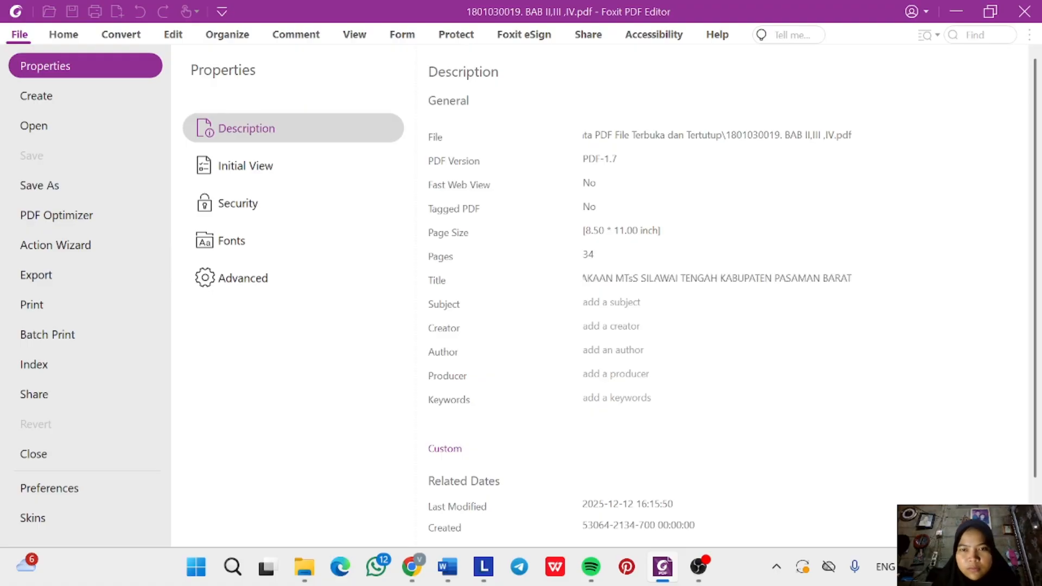
pyautogui.write('ilmu  ')
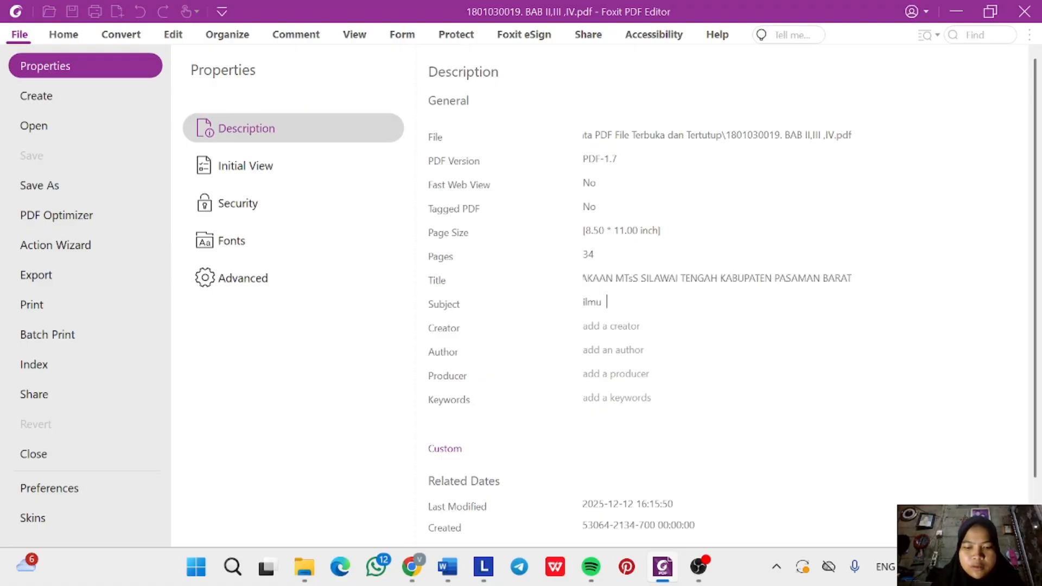
pyautogui.write('perpustakaa')
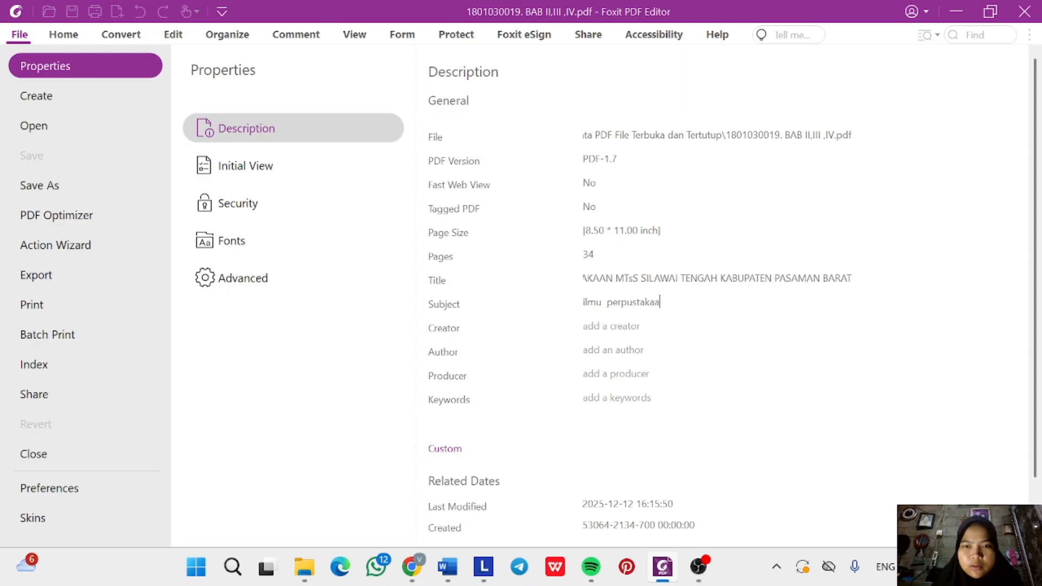
pyautogui.write('n;')
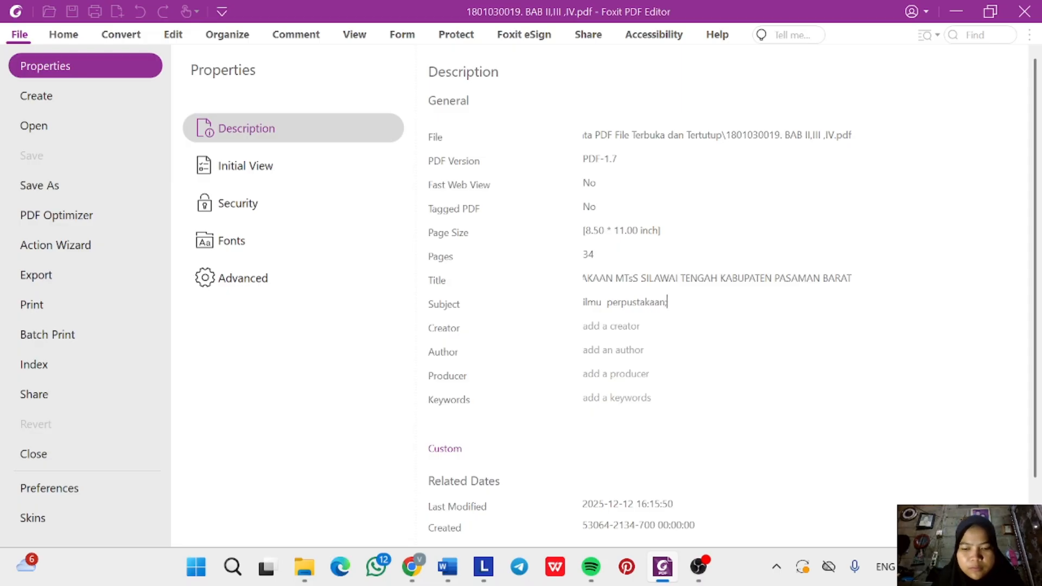
pyautogui.write('skripsi')
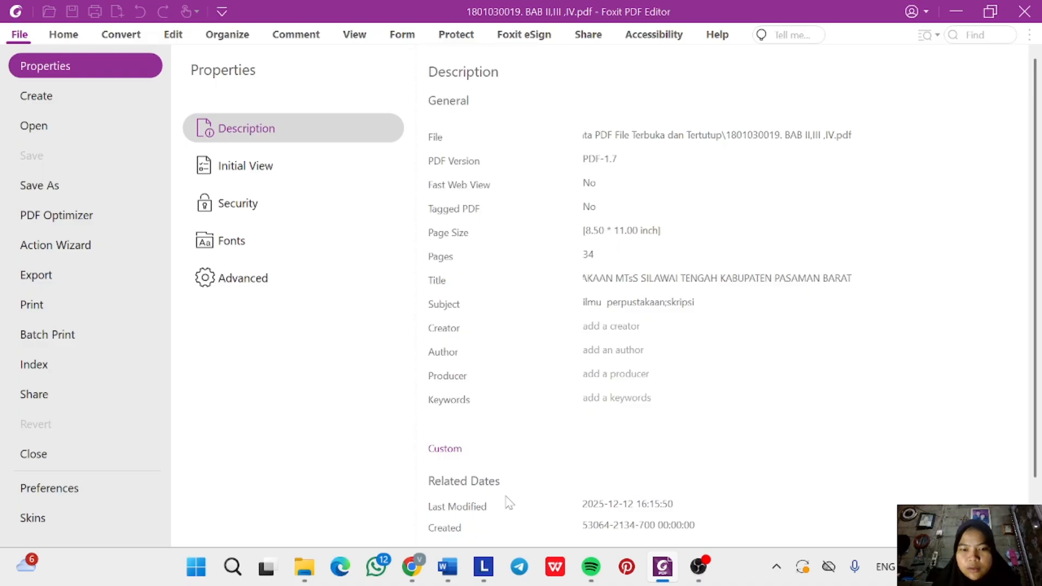
pyautogui.click(448, 576)
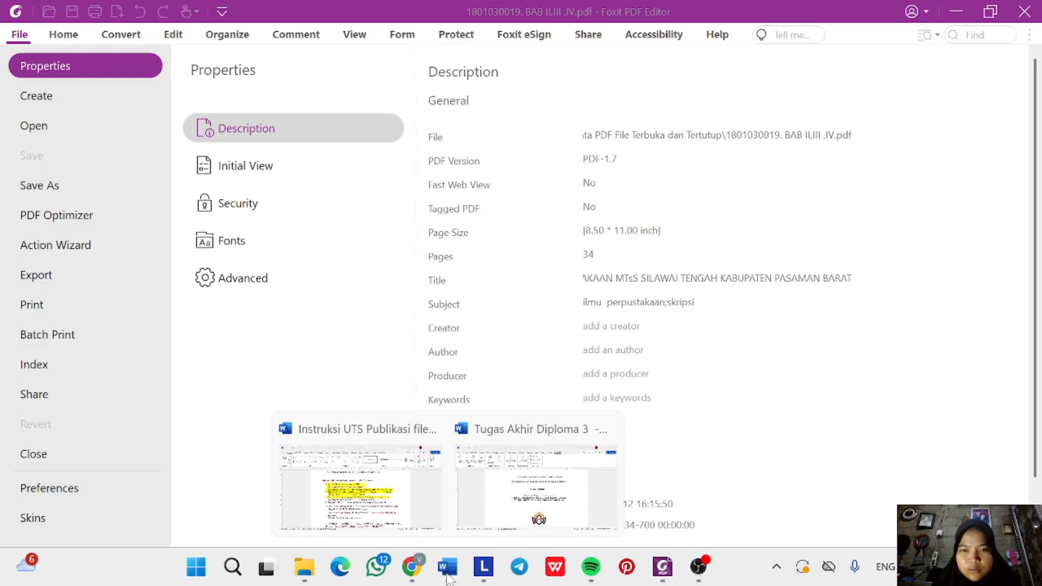
pyautogui.press('Escape')
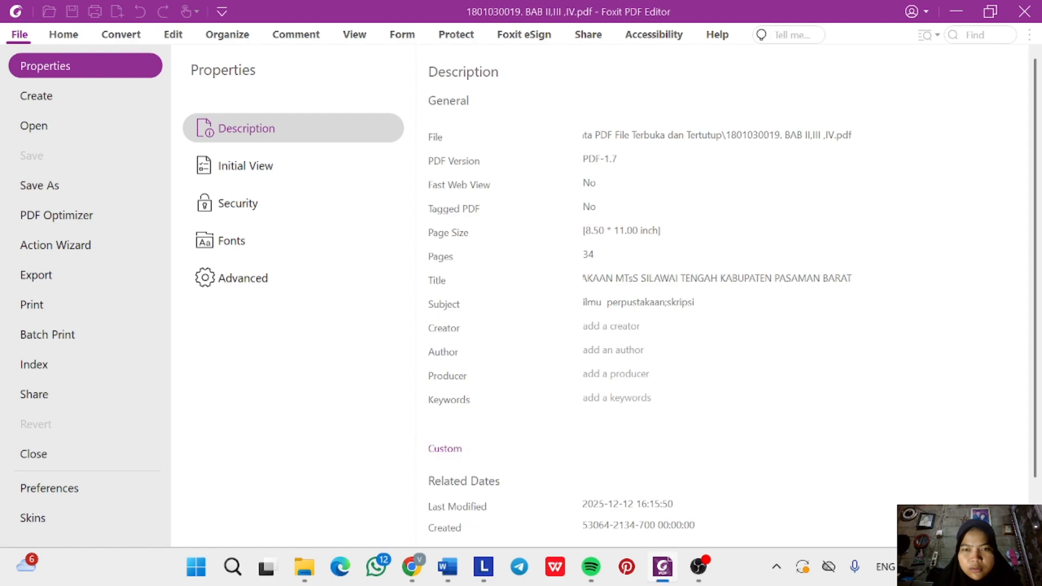
pyautogui.write('mic')
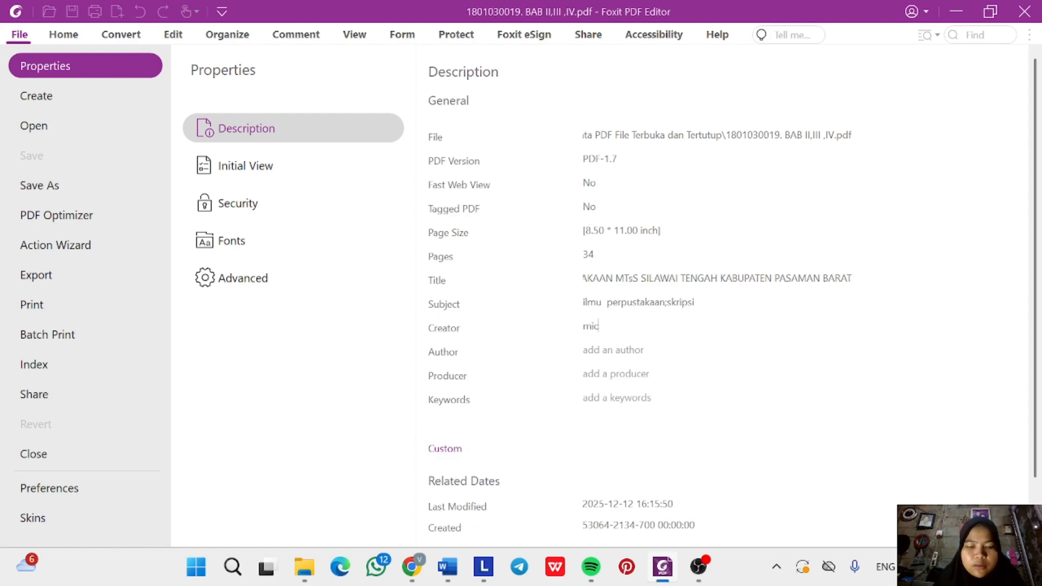
pyautogui.write('rosoft ')
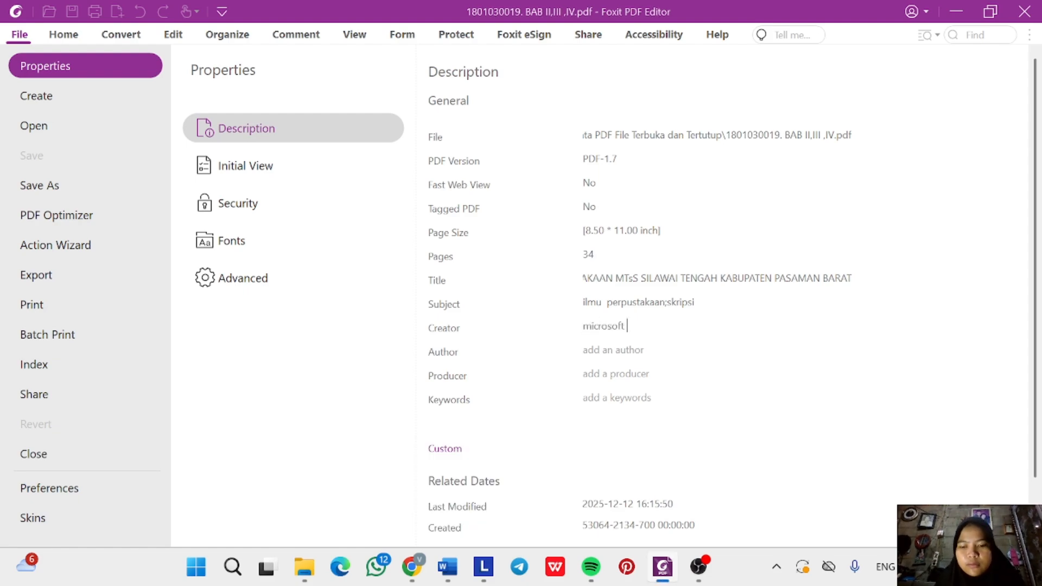
pyautogui.write('office w')
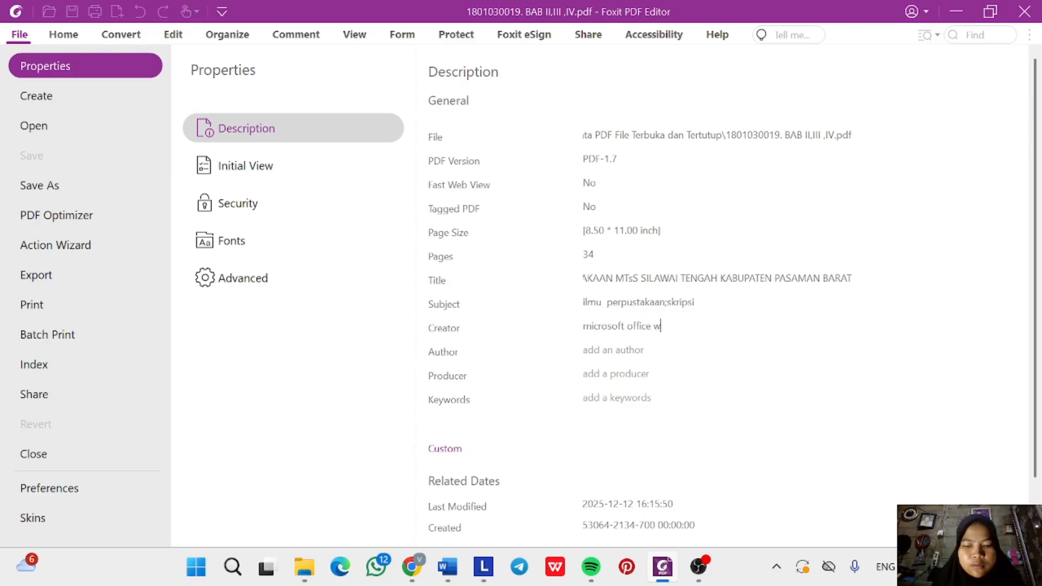
pyautogui.write('ord')
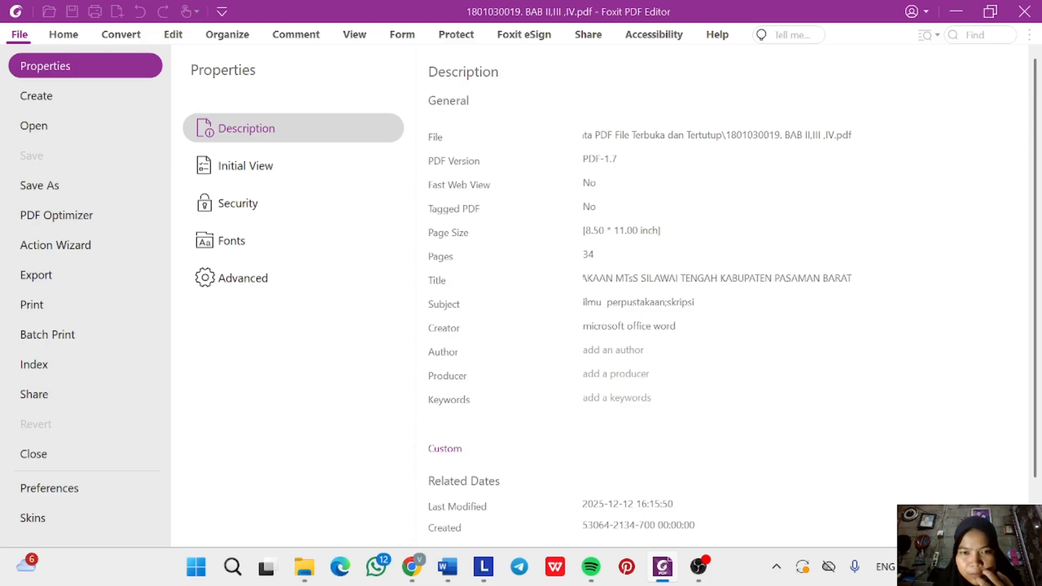
pyautogui.press('Tab')
# Copy the author's name from the Word cover as Author and set Producer 'foxit pdf editor'.
pyautogui.moveTo(446, 568)
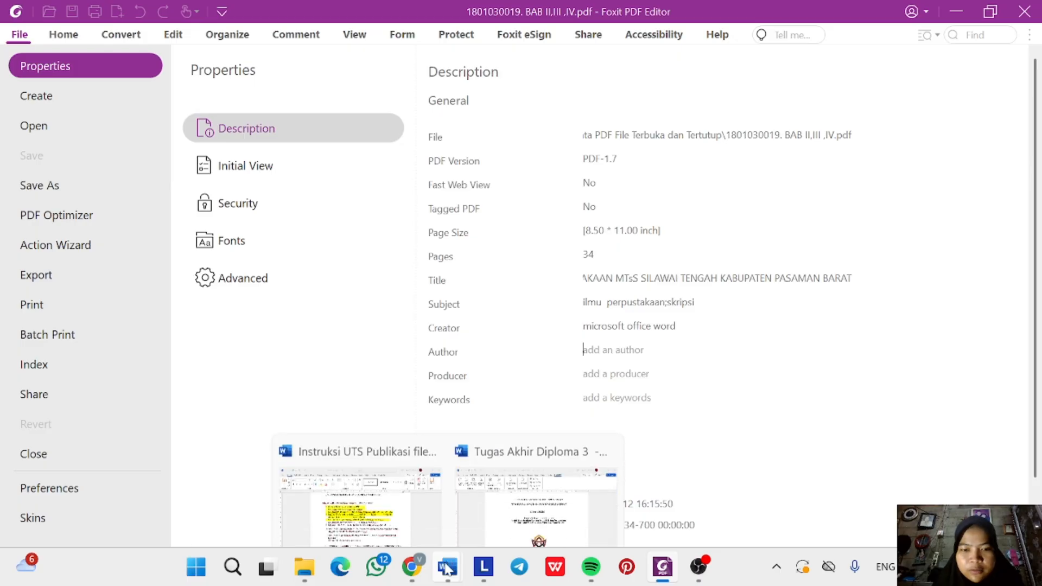
pyautogui.click(535, 505)
pyautogui.scroll(-3, 536, 489)
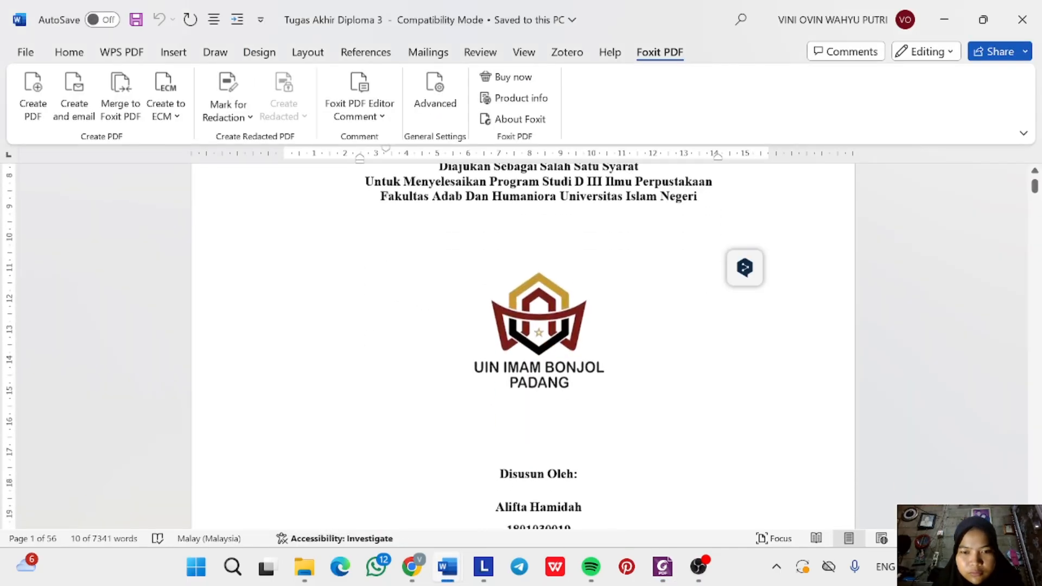
pyautogui.scroll(-3, 536, 488)
pyautogui.moveTo(496, 334); pyautogui.dragTo(577, 342)
pyautogui.hotkey('ctrl', 'c')
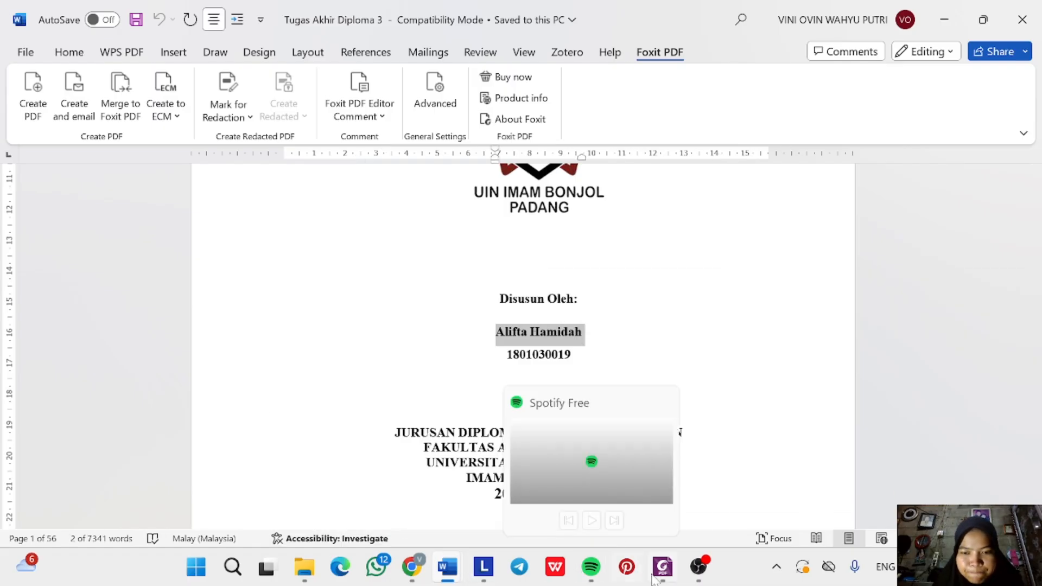
pyautogui.click(663, 488)
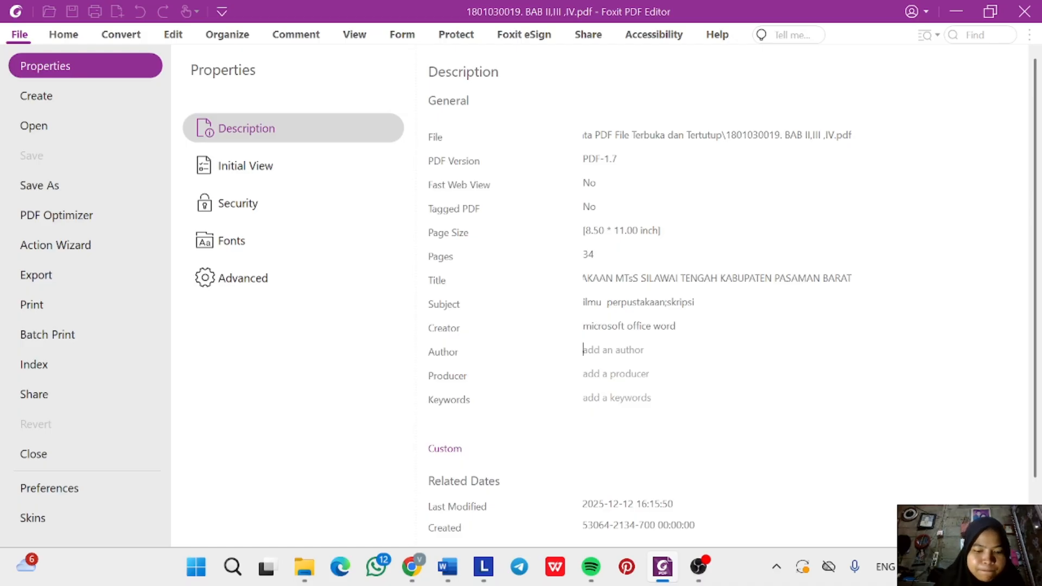
pyautogui.hotkey('ctrl', 'v')
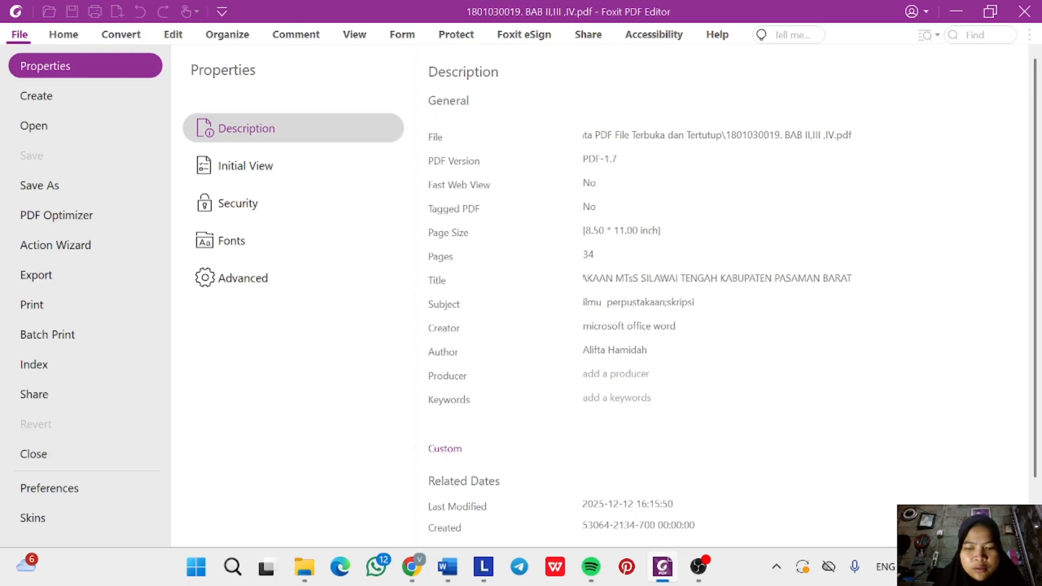
pyautogui.write('foxi')
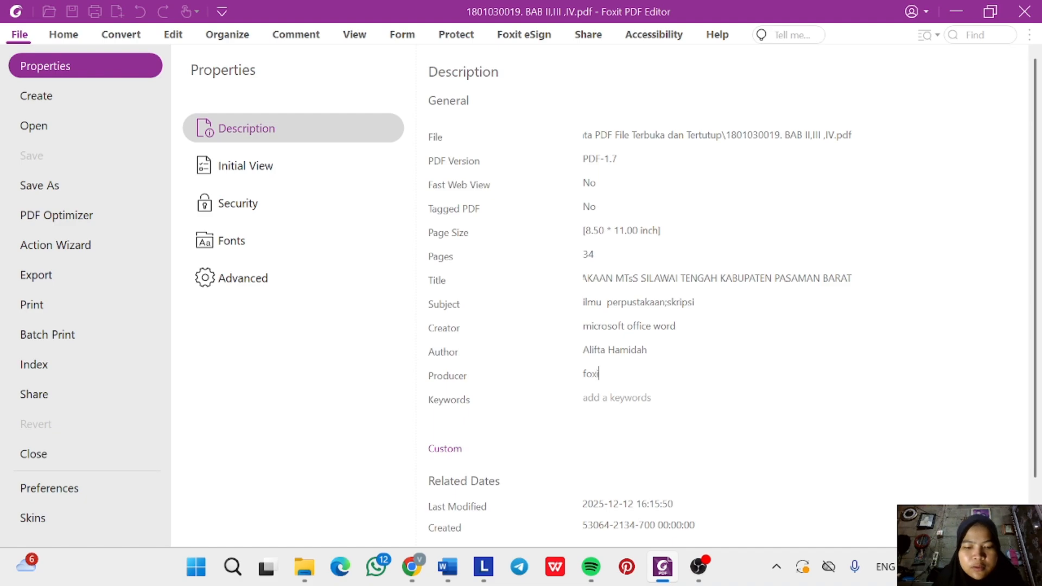
pyautogui.write('t pdf')
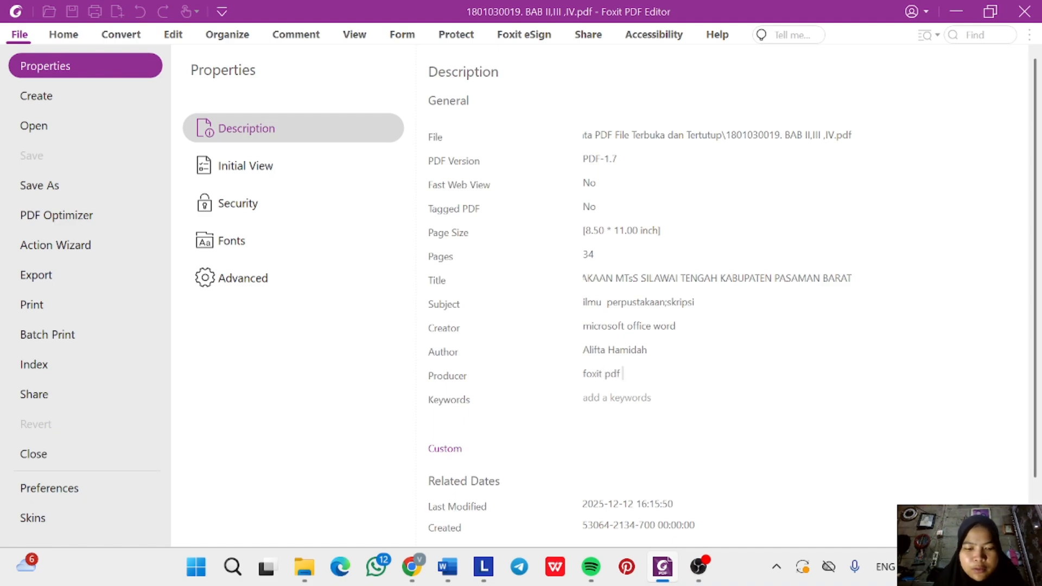
pyautogui.write(' edito')
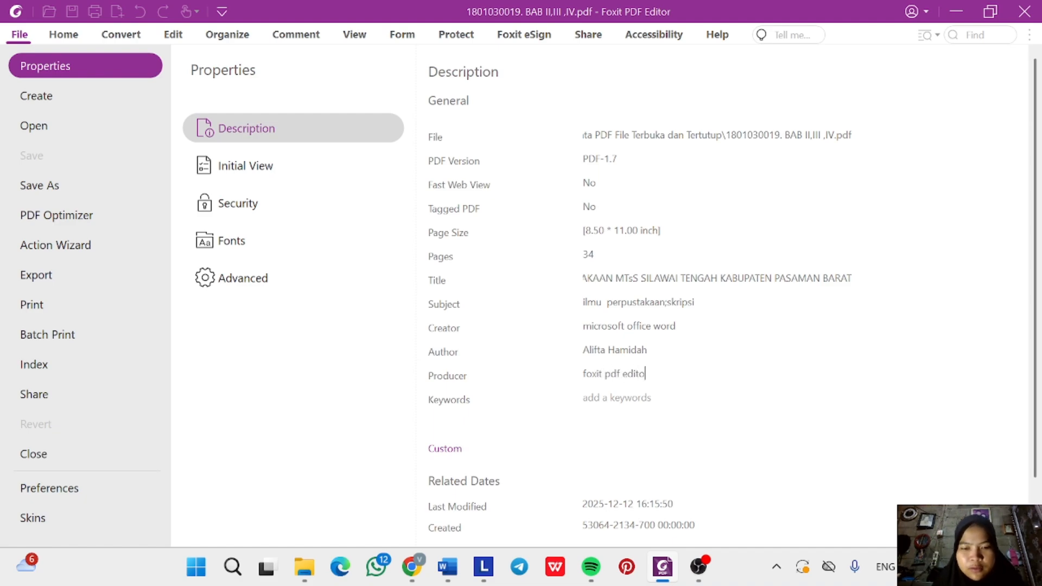
pyautogui.write('r')
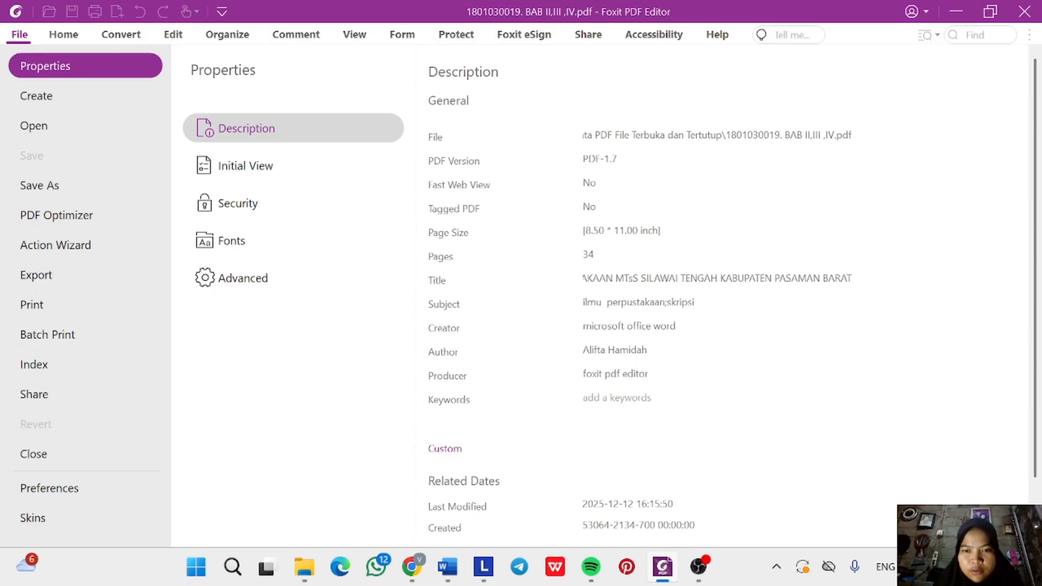
# Enter the keywords 'pengembangan, koleksi, perpustakaan' in the PDF's description properties.
pyautogui.moveTo(448, 566)
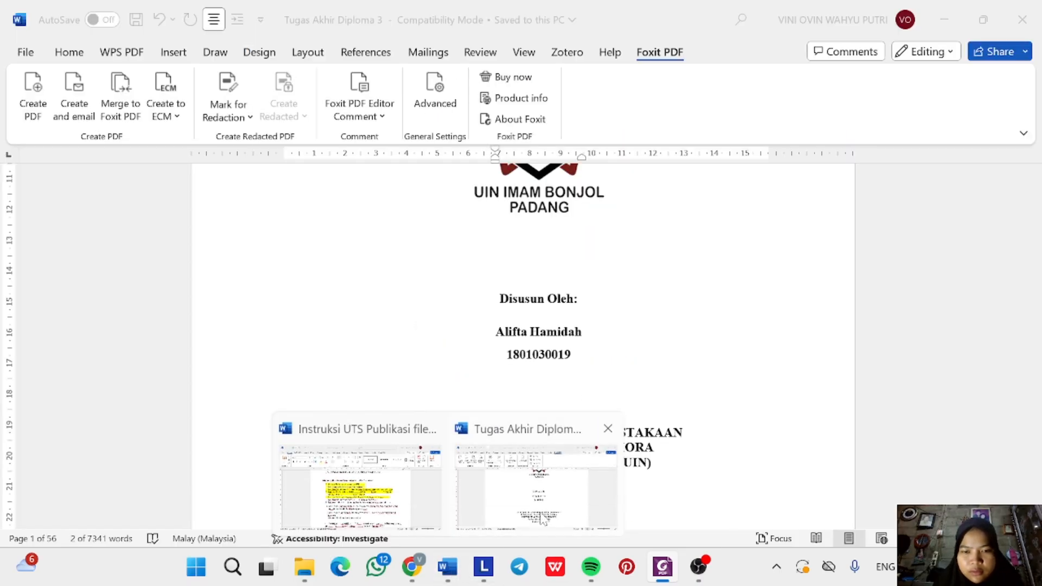
pyautogui.click(536, 488)
pyautogui.scroll(-20, 608, 362)
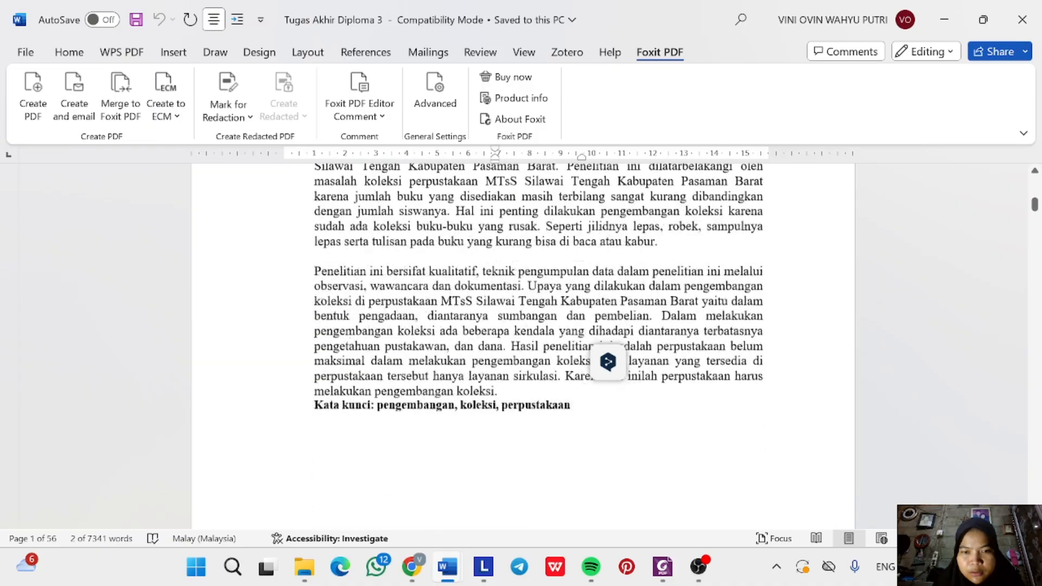
pyautogui.scroll(4, 523, 347)
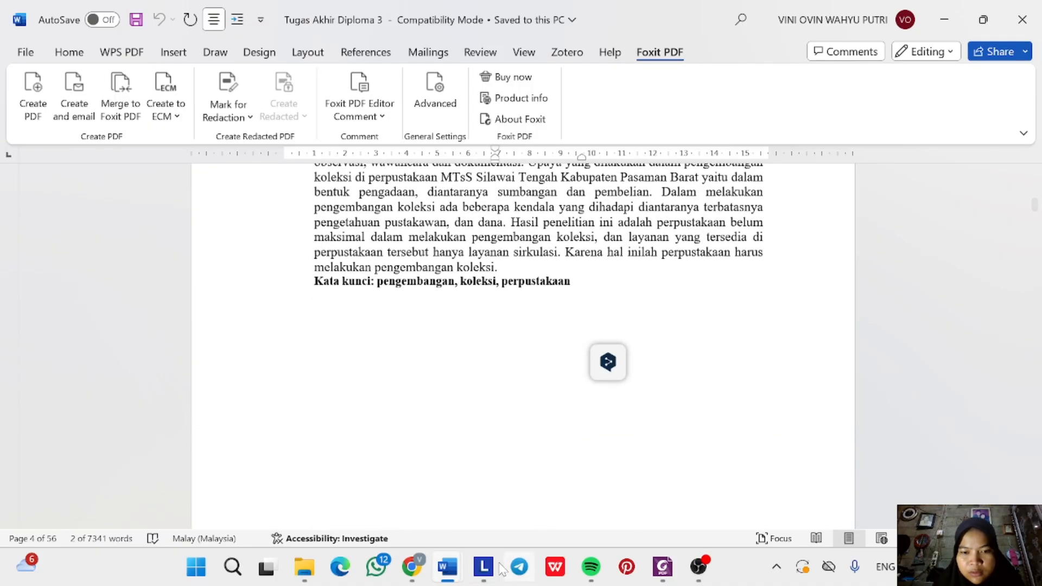
pyautogui.moveTo(663, 566)
pyautogui.click(656, 485)
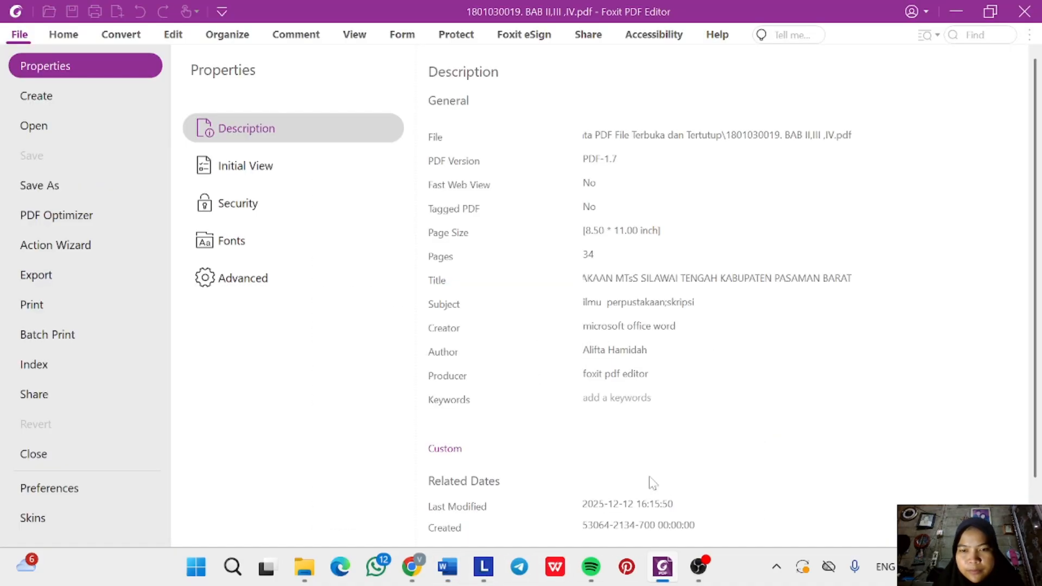
pyautogui.write('pen')
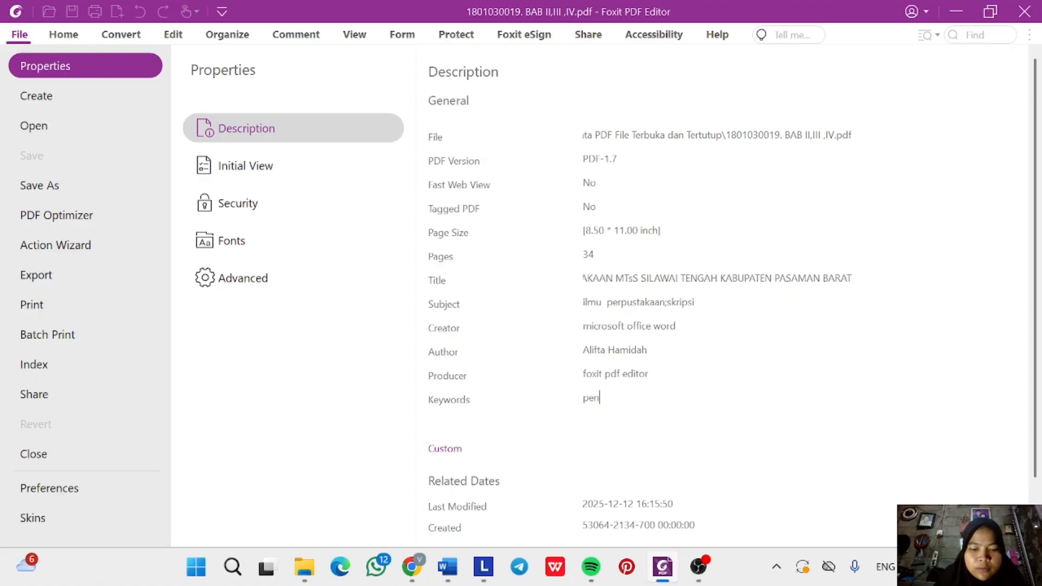
pyautogui.write('gembangan,')
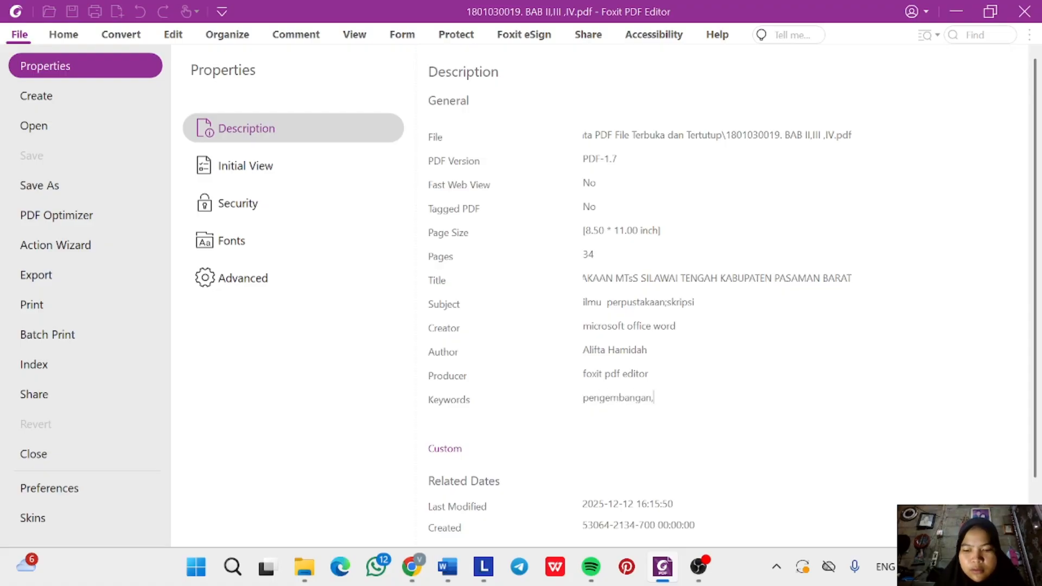
pyautogui.write(' koleksi,')
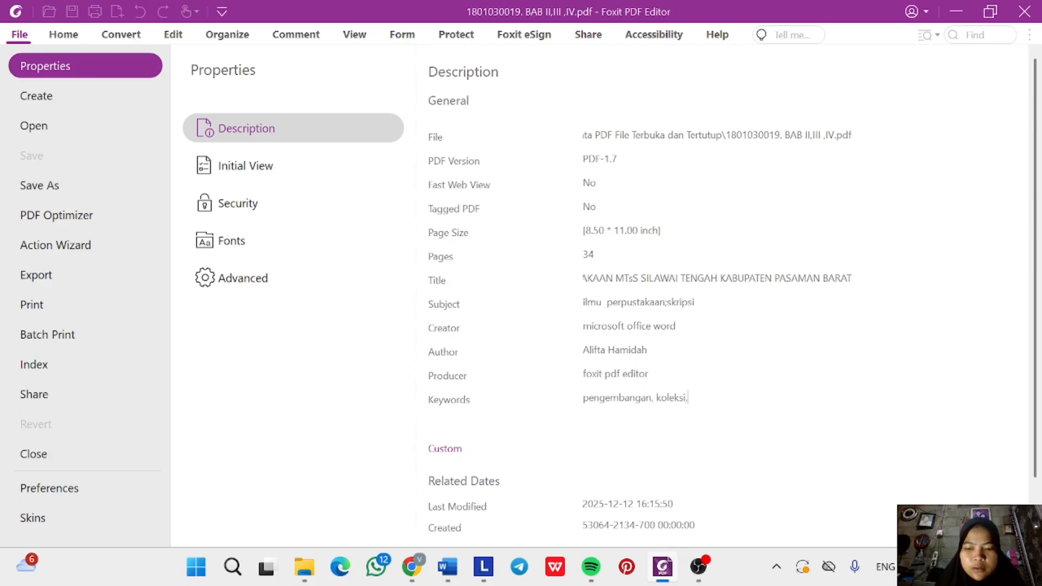
pyautogui.write(' perpustak')
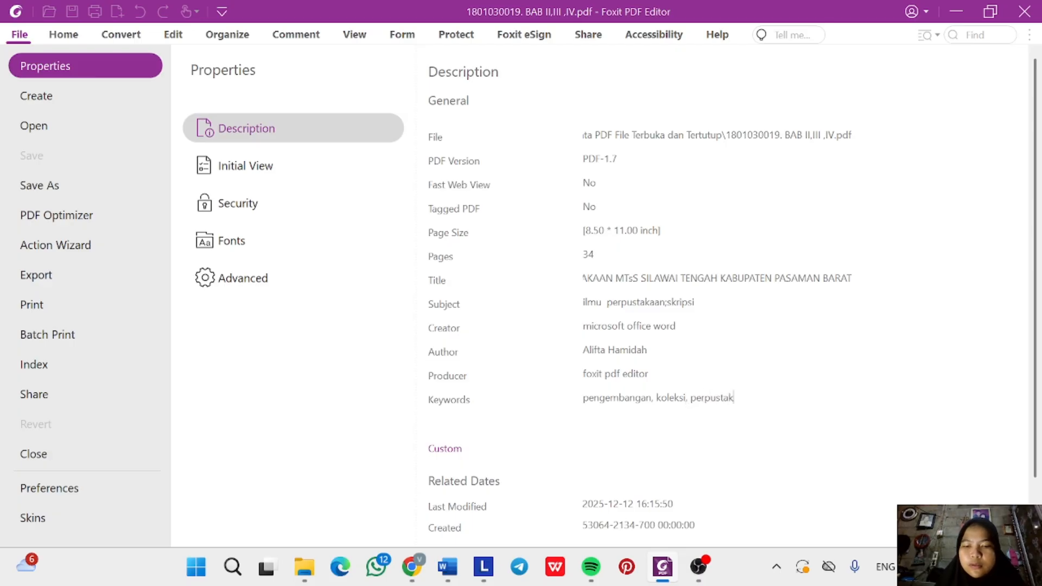
pyautogui.write('aan')
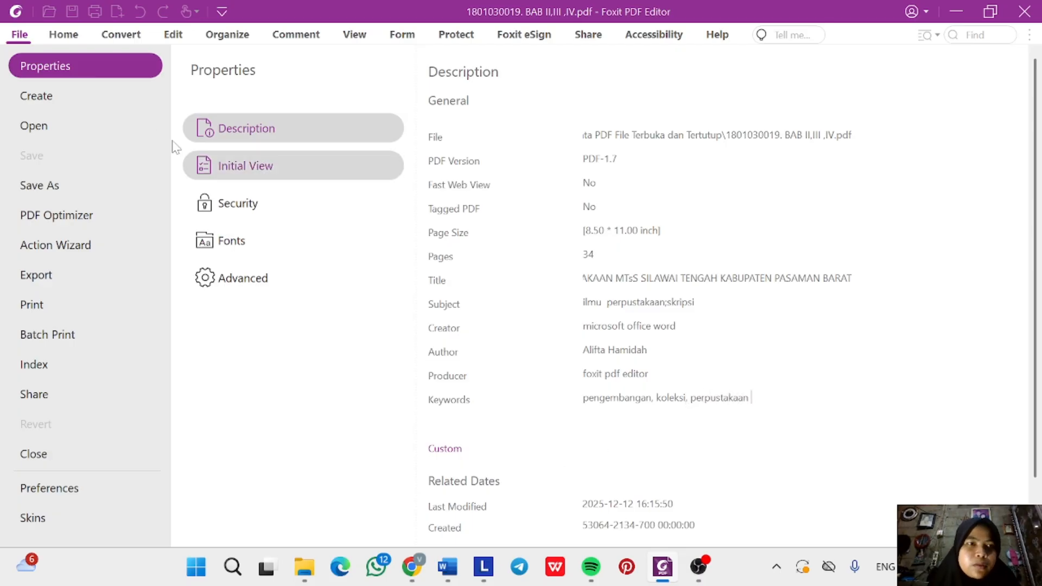
# Return to the document, dismiss the Open dialog, and save BAB II,III ,IV.pdf.
pyautogui.click(64, 36)
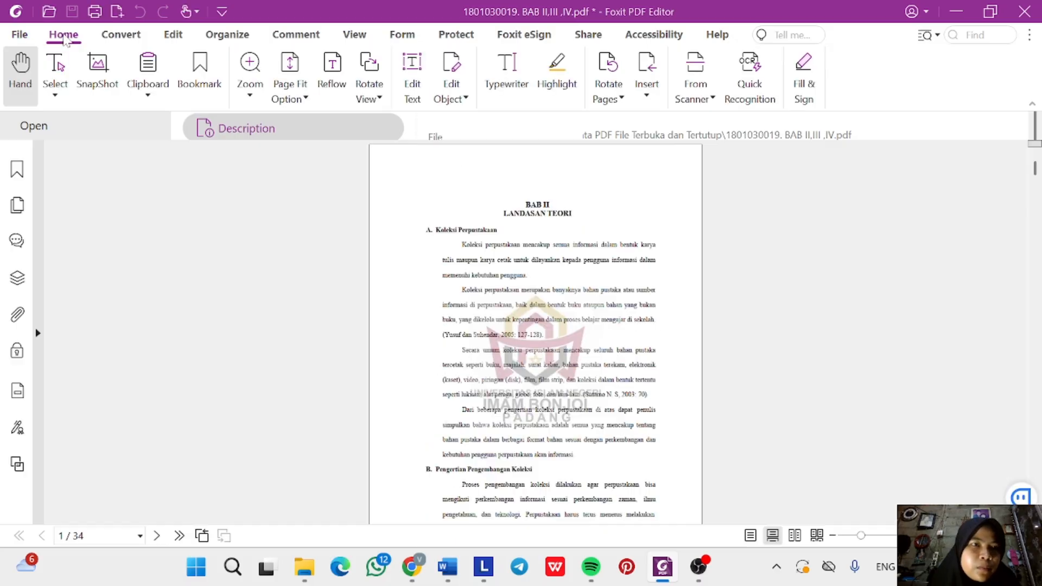
pyautogui.click(49, 12)
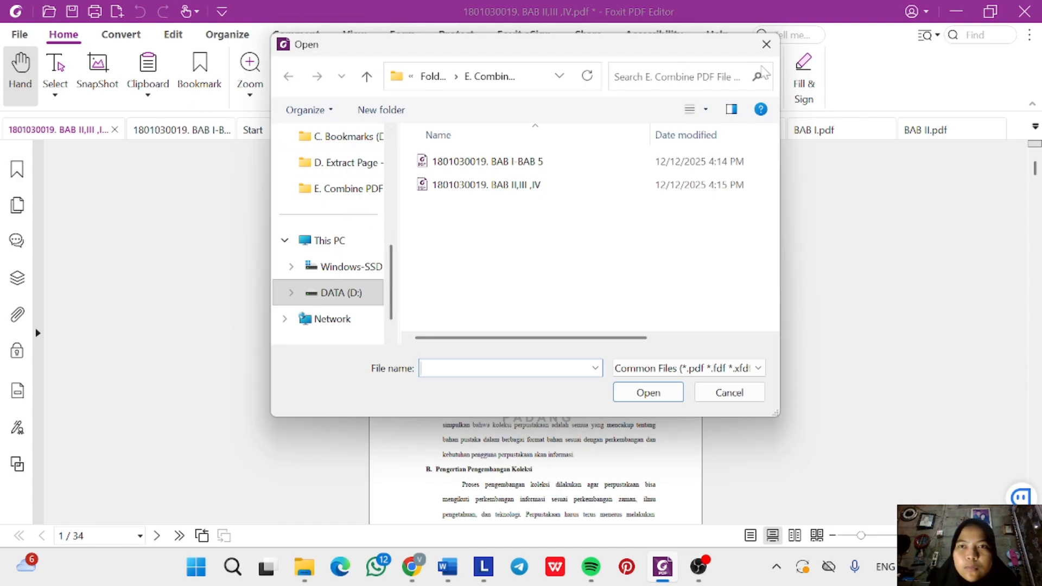
pyautogui.click(766, 44)
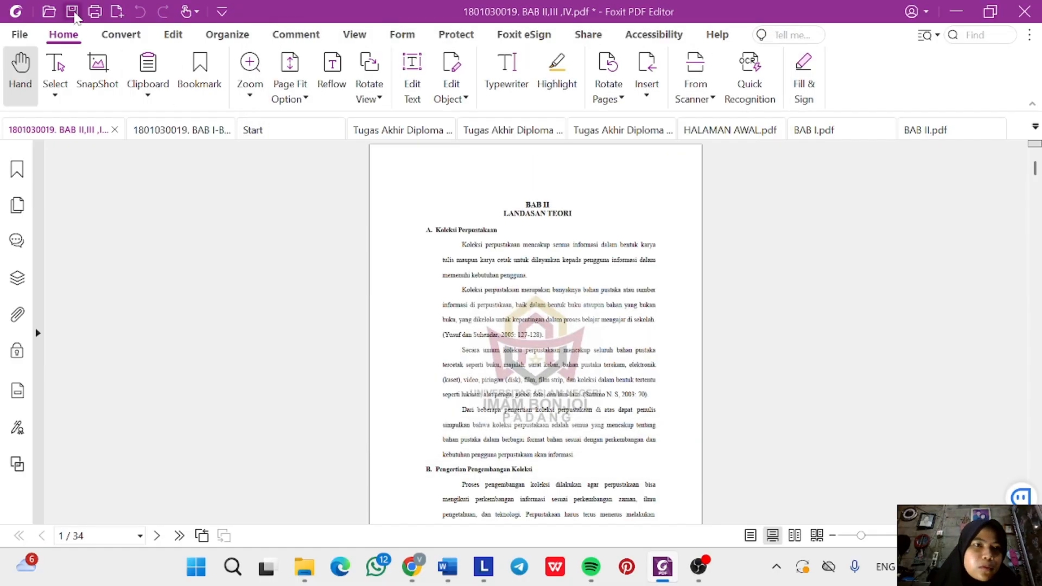
pyautogui.click(73, 14)
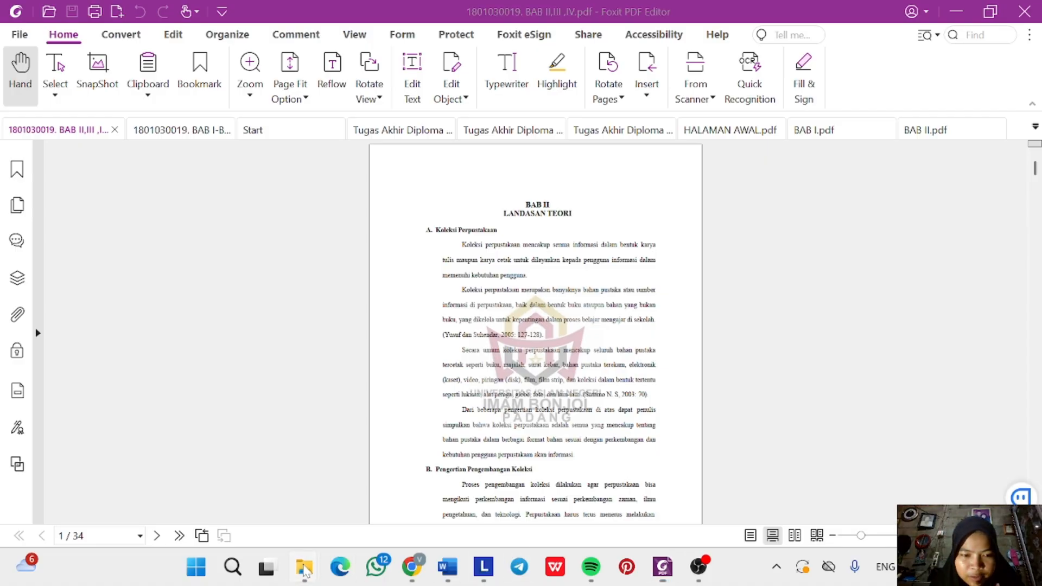
# Select both BAB I-BAB 5 and BAB II,III ,IV PDFs in the F. Metadata folder.
pyautogui.moveTo(304, 567)
pyautogui.click(319, 525)
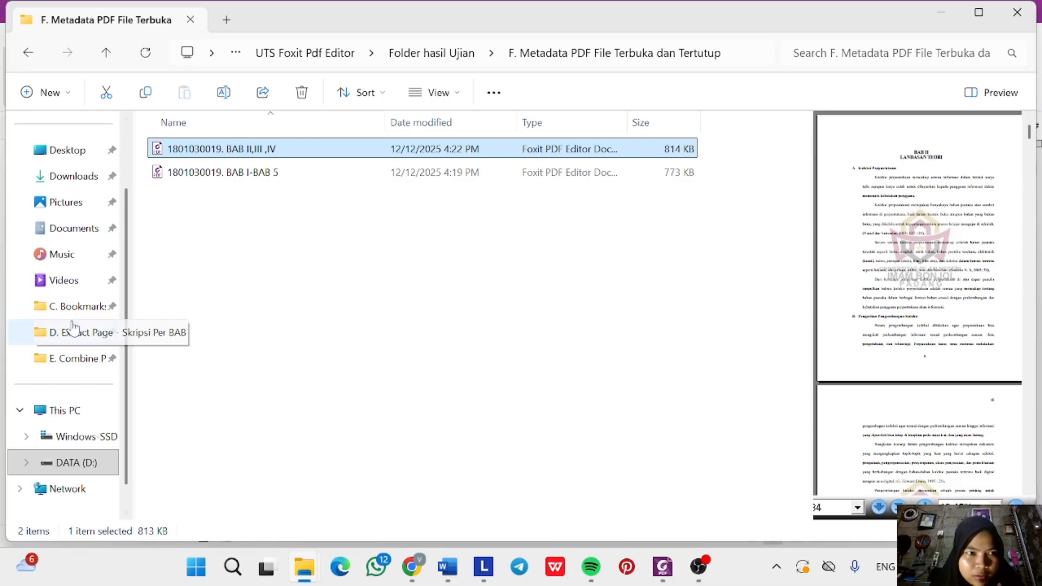
pyautogui.click(445, 55)
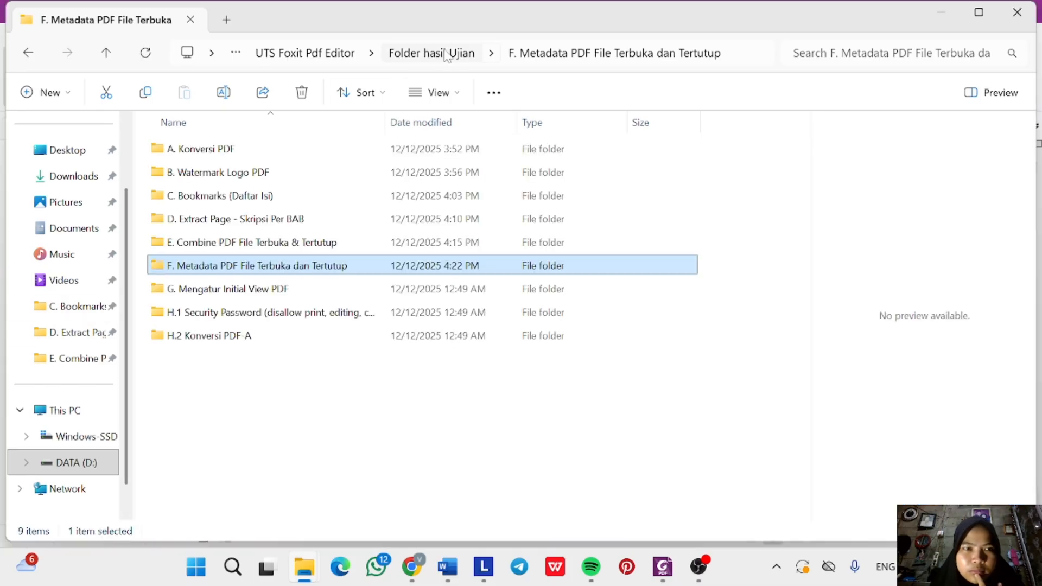
pyautogui.doubleClick(283, 266)
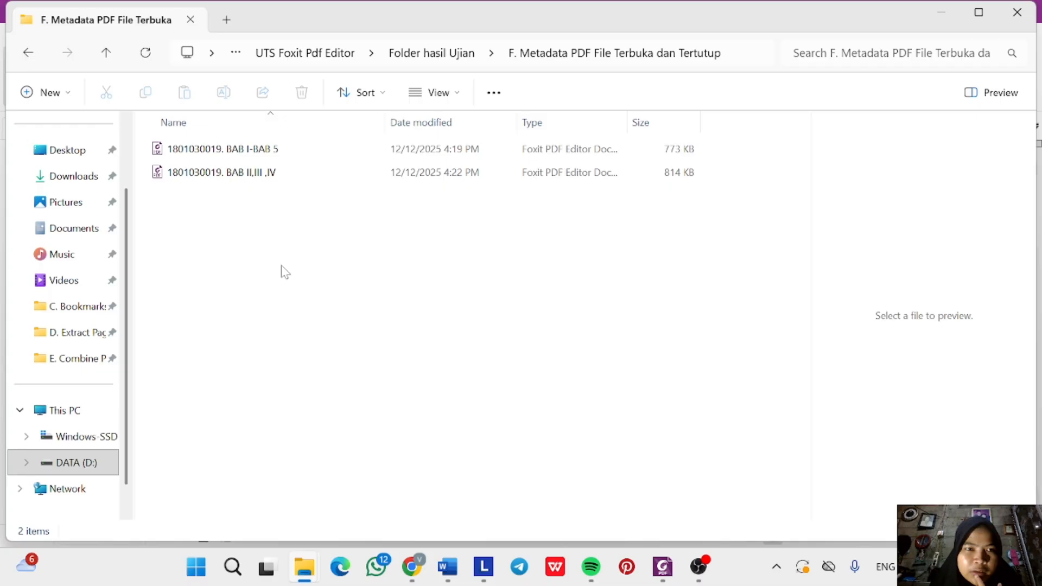
pyautogui.click(265, 154)
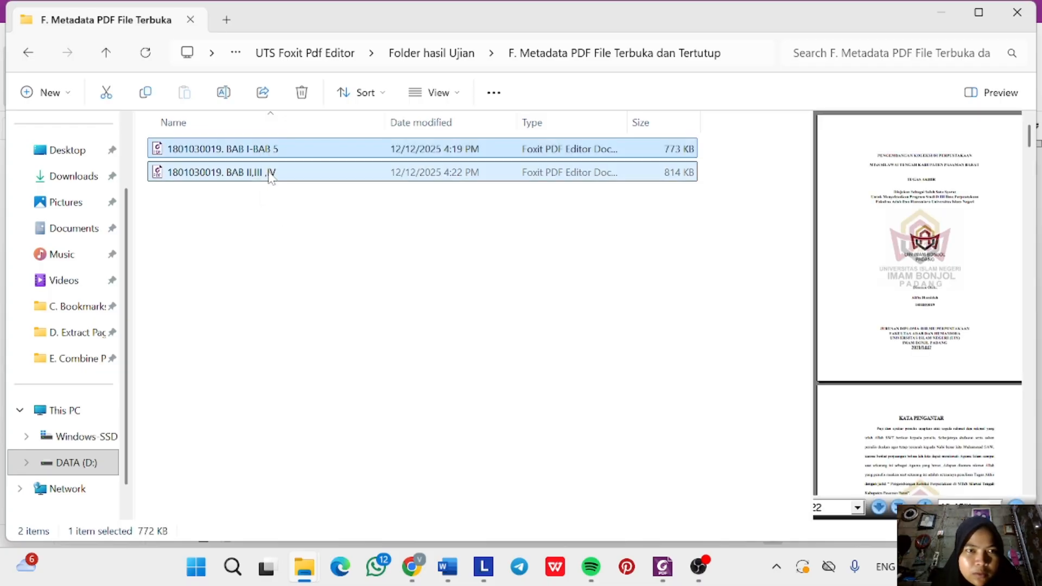
pyautogui.keyDown('shift'); pyautogui.click(269, 173); pyautogui.keyUp('shift')
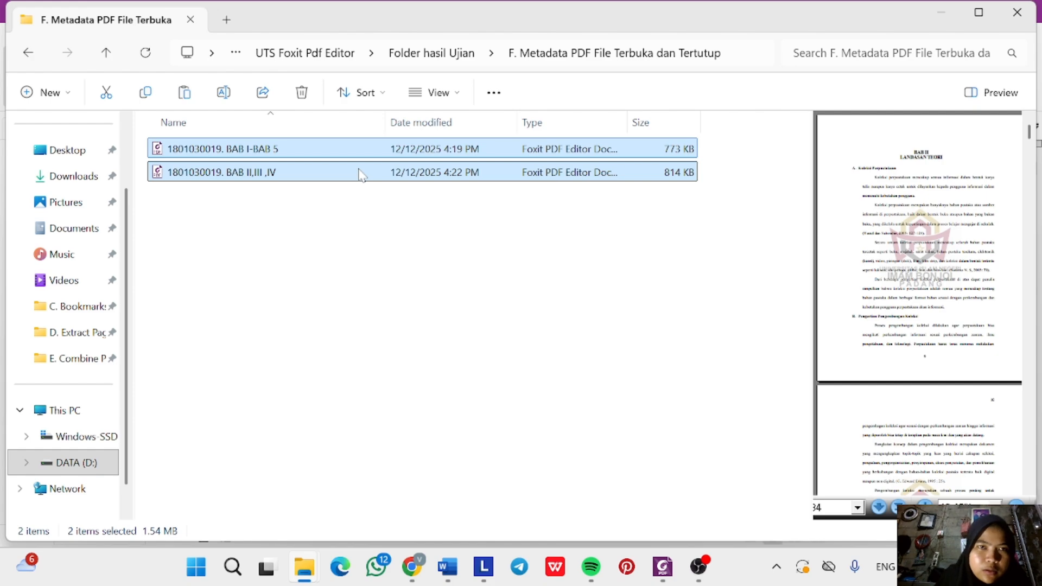
# Paste both PDFs into the G. Mengatur Initial View PDF folder.
pyautogui.click(431, 52)
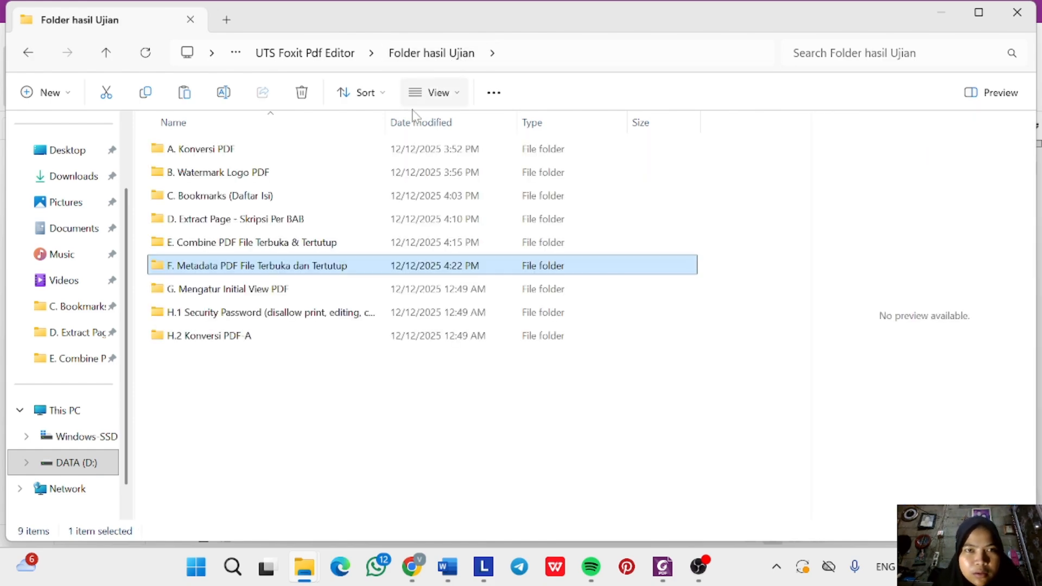
pyautogui.click(266, 289)
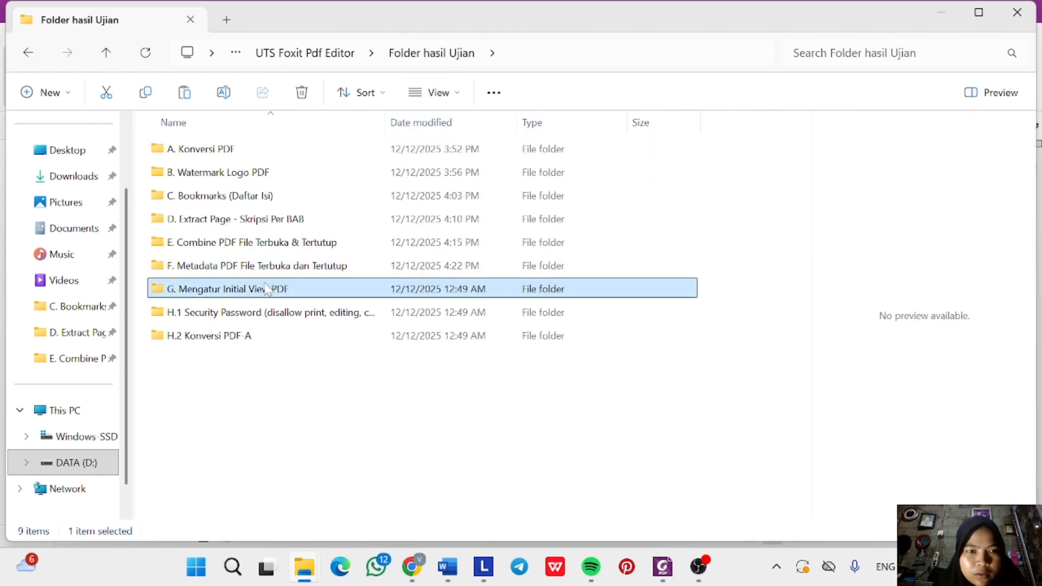
pyautogui.doubleClick(272, 290)
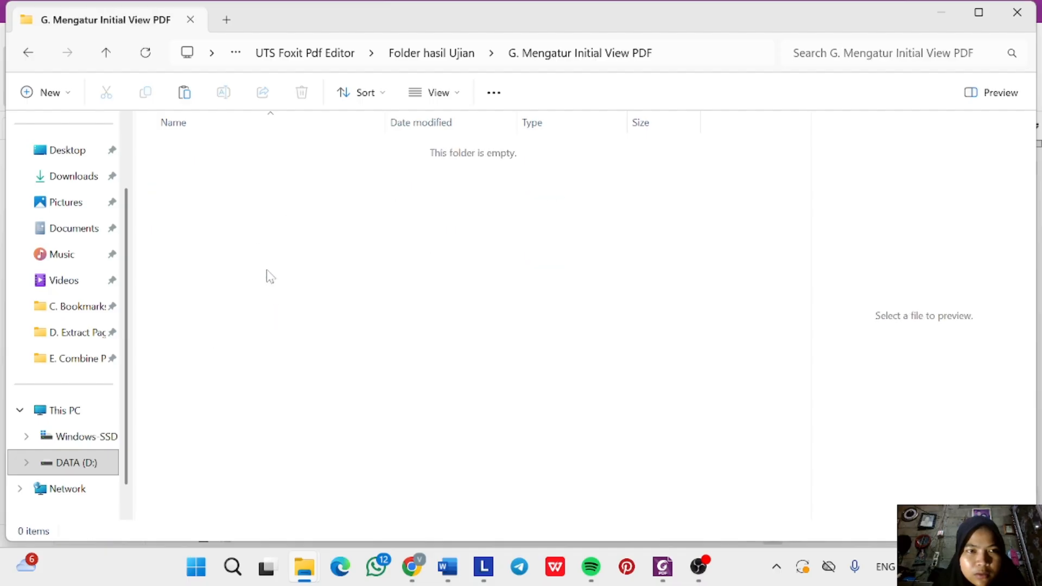
pyautogui.hotkey('ctrl', 'v')
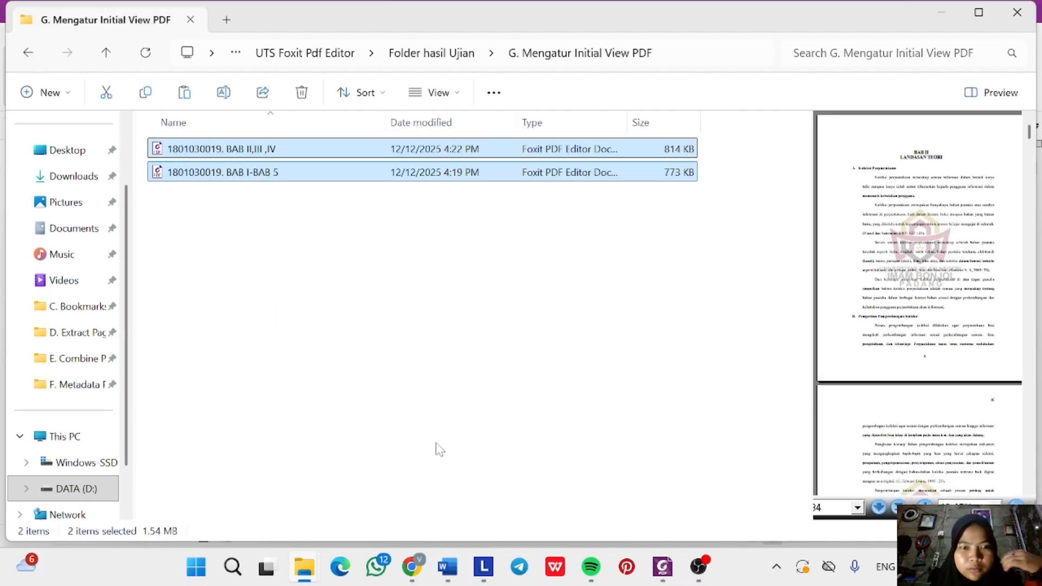
pyautogui.click(448, 566)
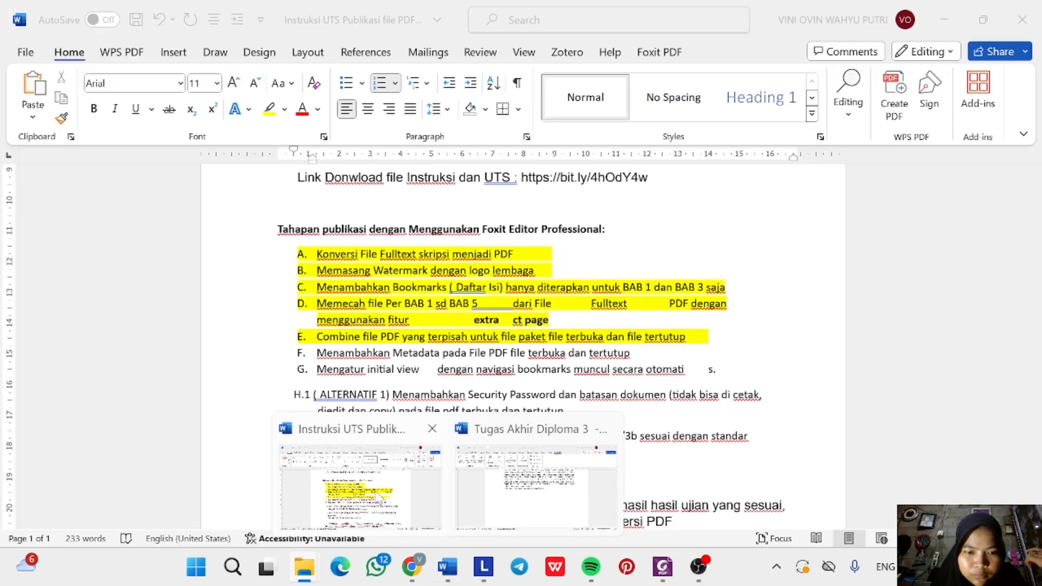
# Highlight the step F line yellow in the UTS instructions document.
pyautogui.click(378, 496)
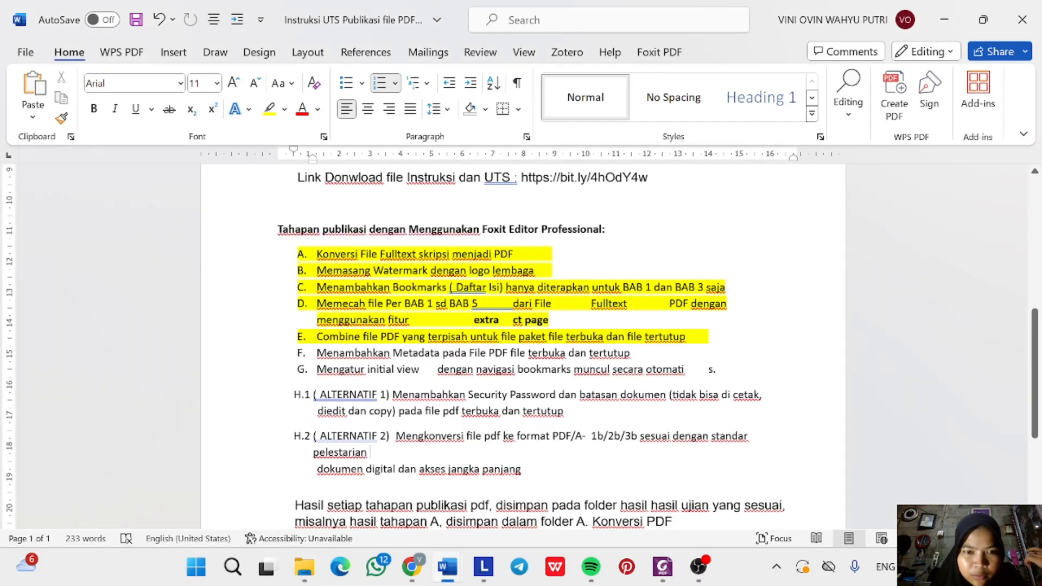
pyautogui.moveTo(318, 353); pyautogui.dragTo(638, 354)
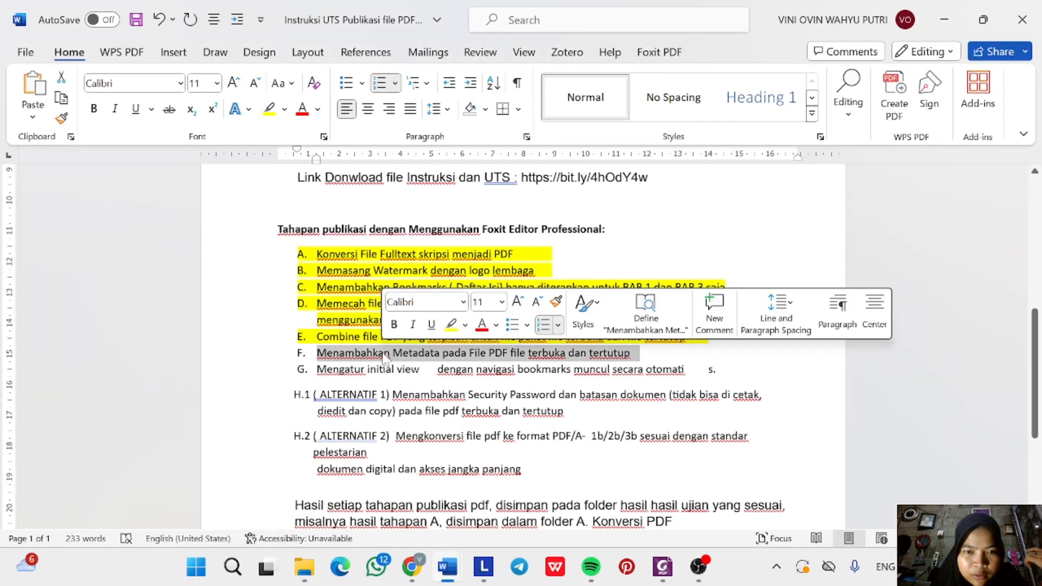
pyautogui.click(450, 325)
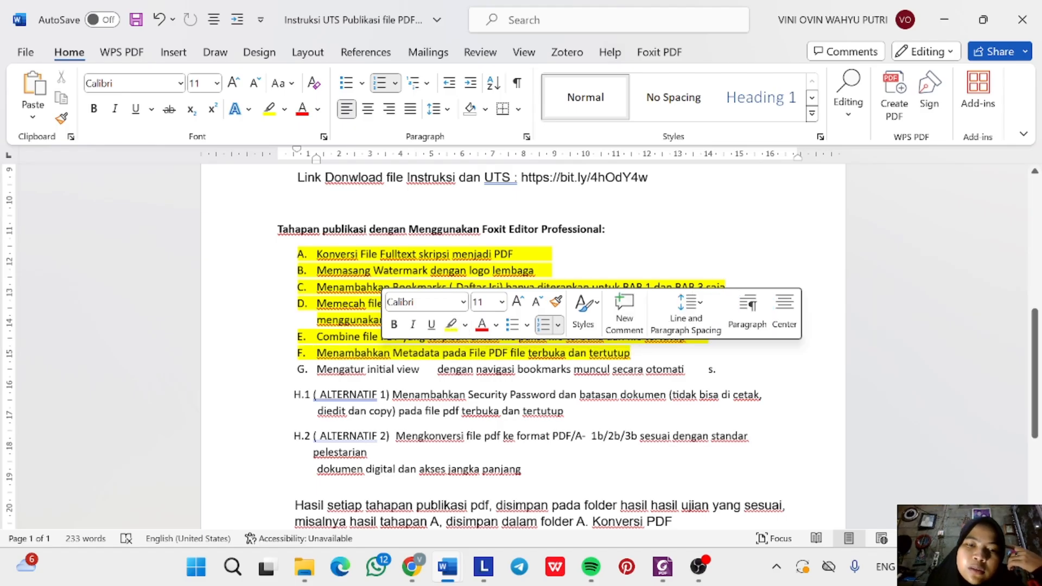
pyautogui.click(408, 394)
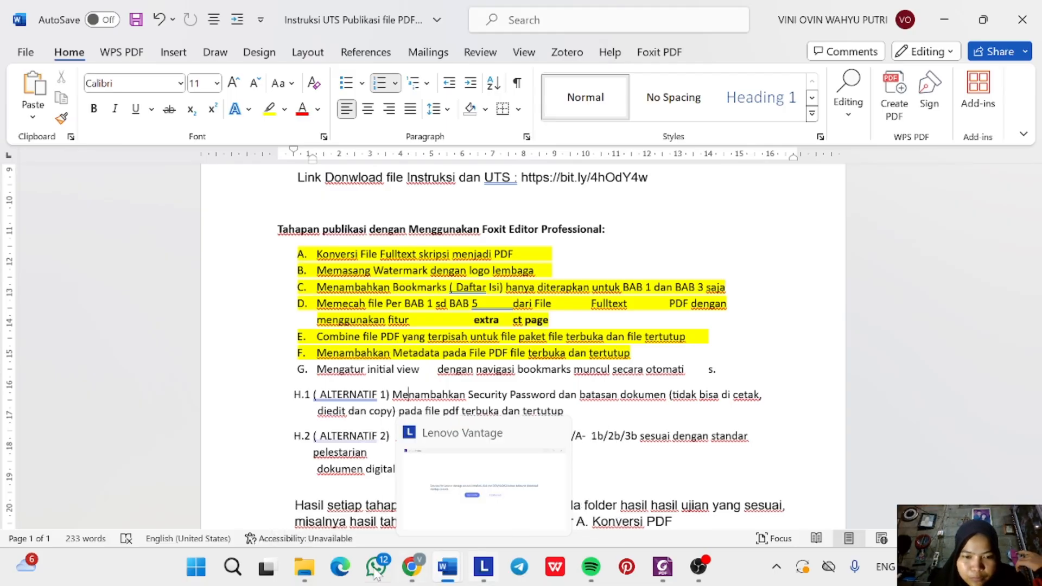
pyautogui.click(304, 567)
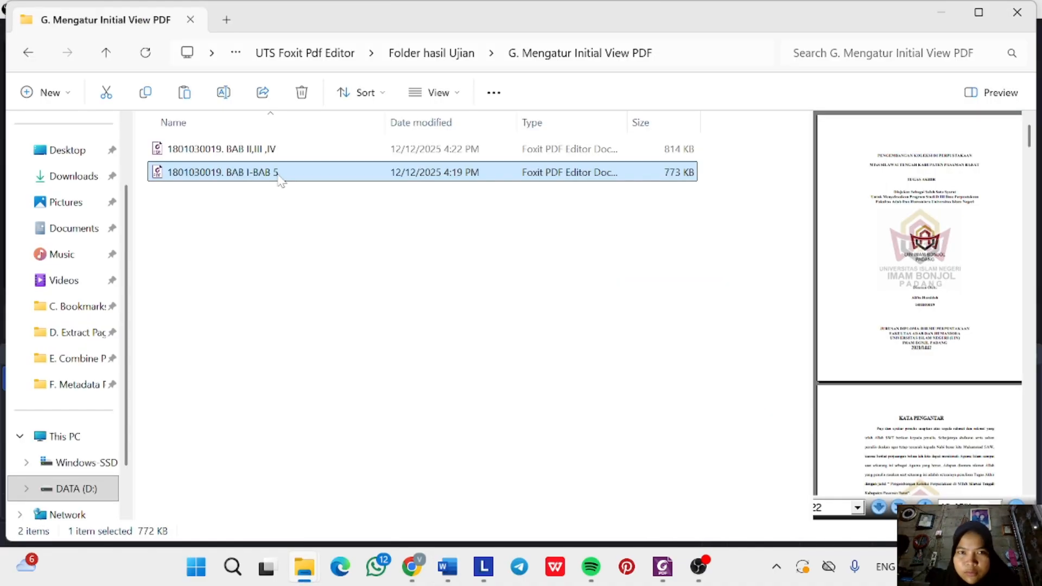
# Open the BAB I-BAB 5 PDF in Foxit PDF Editor.
pyautogui.rightClick(279, 181)
pyautogui.moveTo(490, 93)
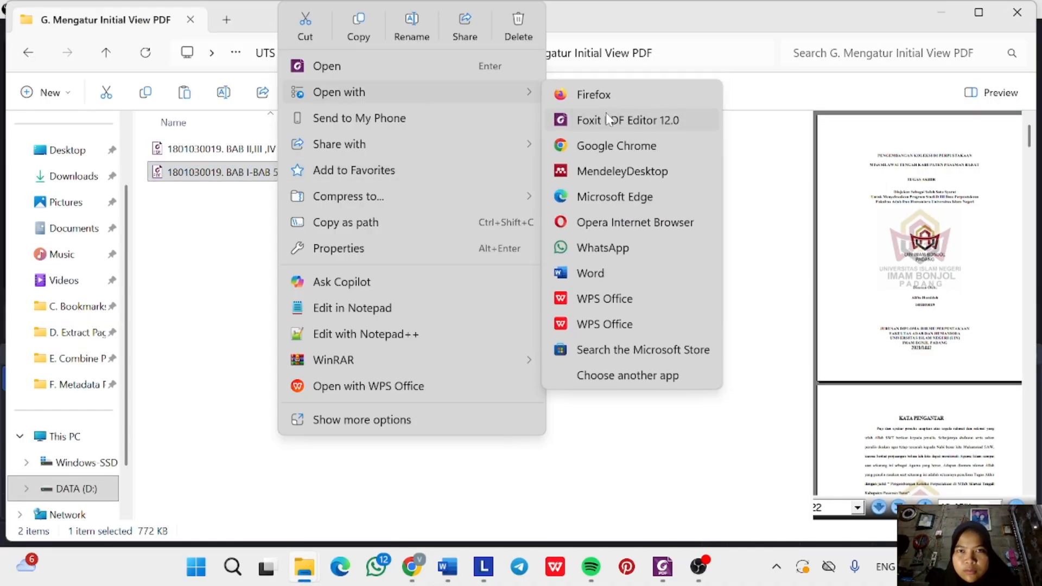
pyautogui.click(612, 120)
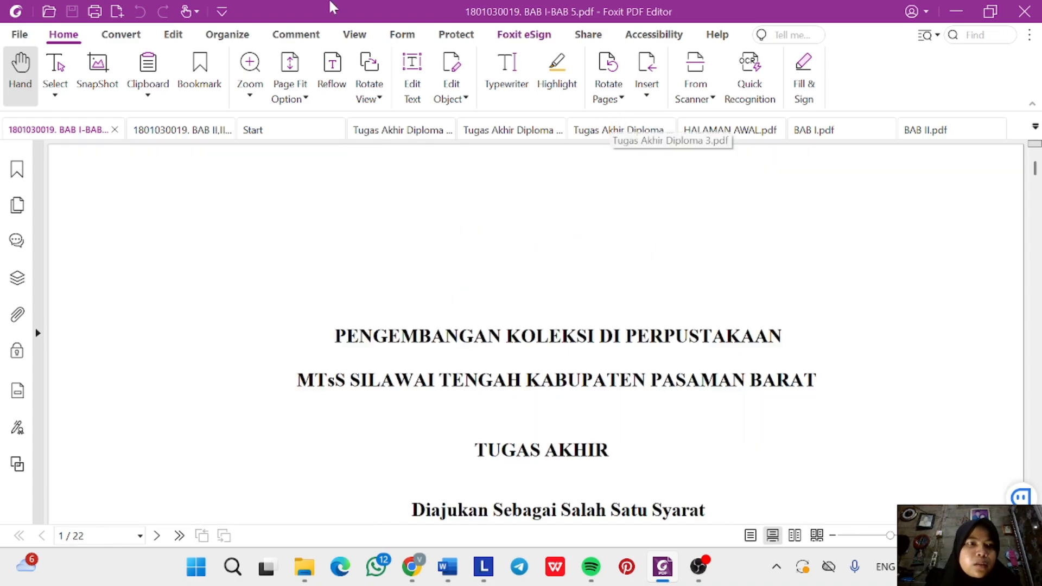
# Set the Initial View navigation to Bookmarks Panel and Page and save the PDF.
pyautogui.click(19, 34)
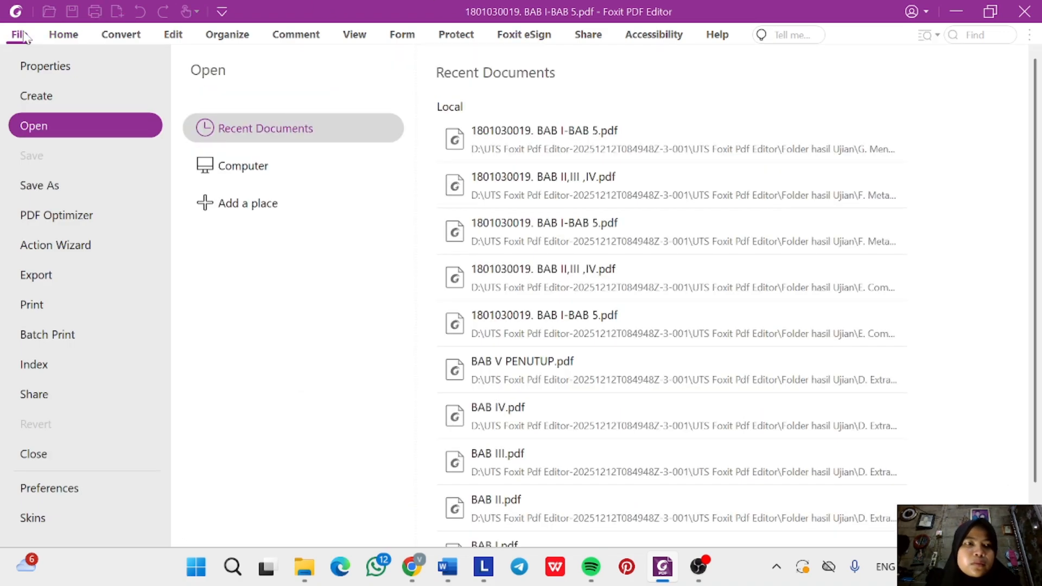
pyautogui.click(74, 67)
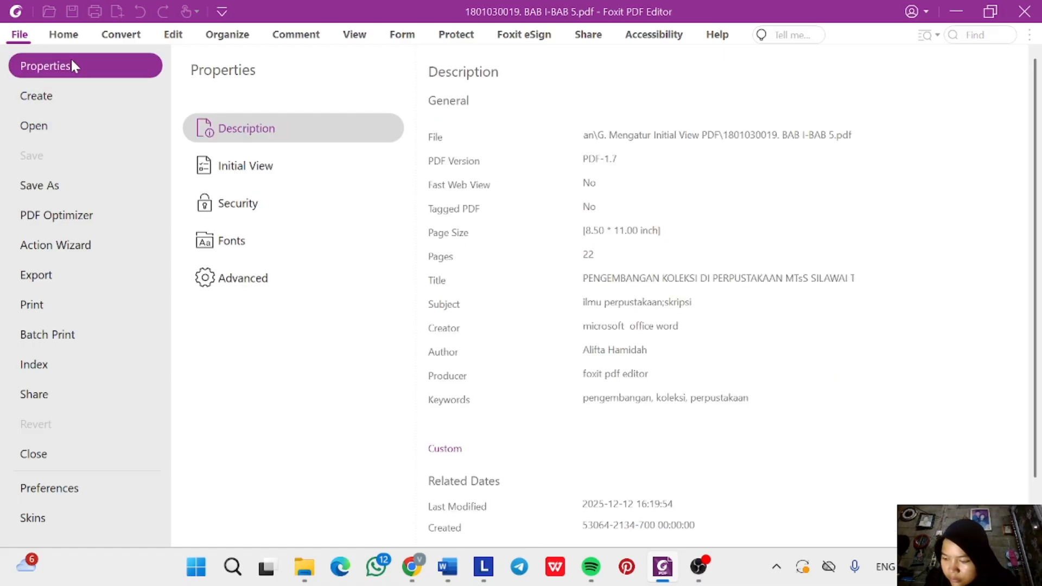
pyautogui.click(264, 171)
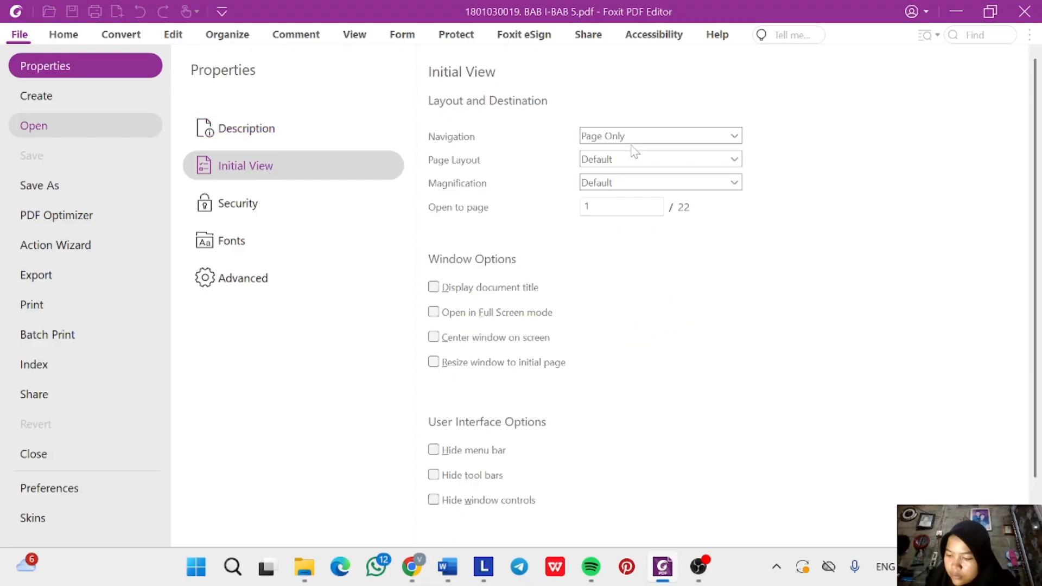
pyautogui.click(688, 140)
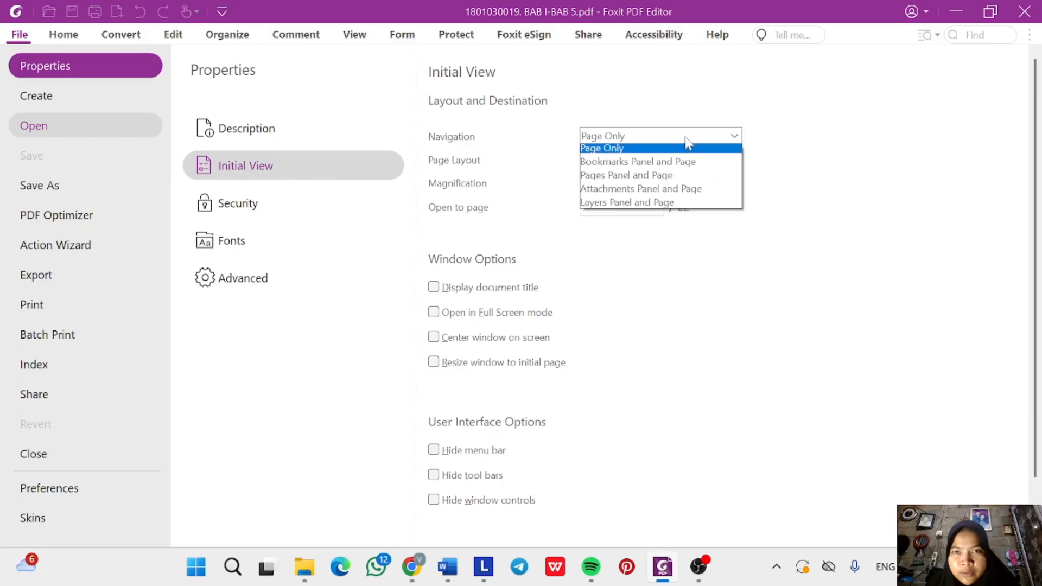
pyautogui.click(673, 166)
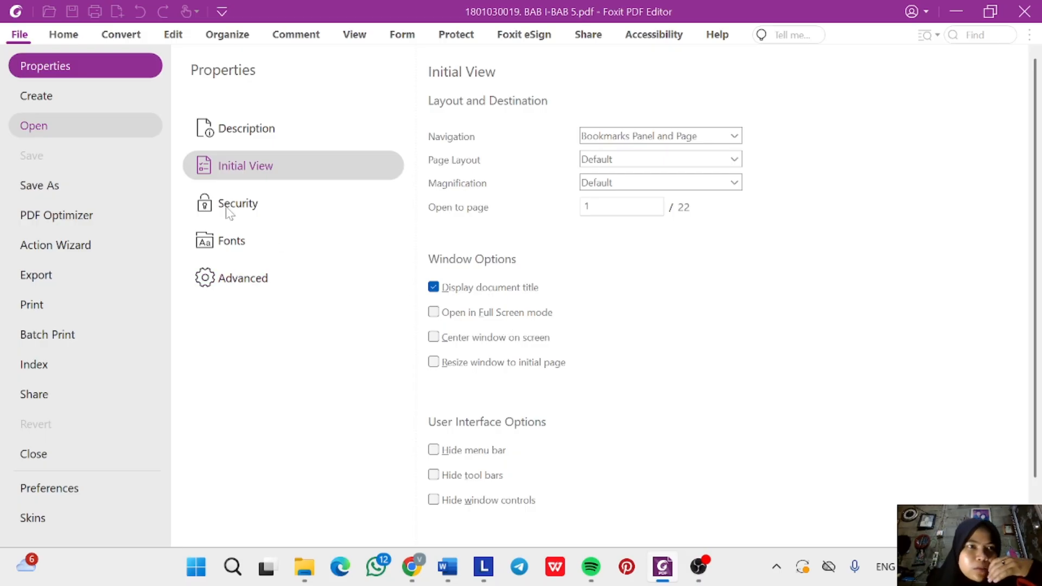
pyautogui.click(66, 37)
pyautogui.click(73, 12)
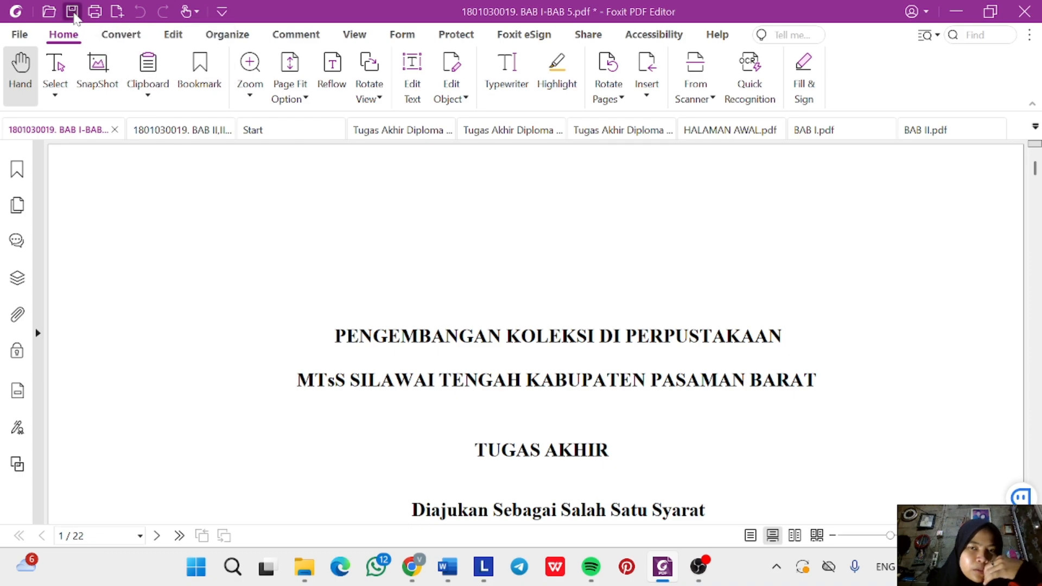
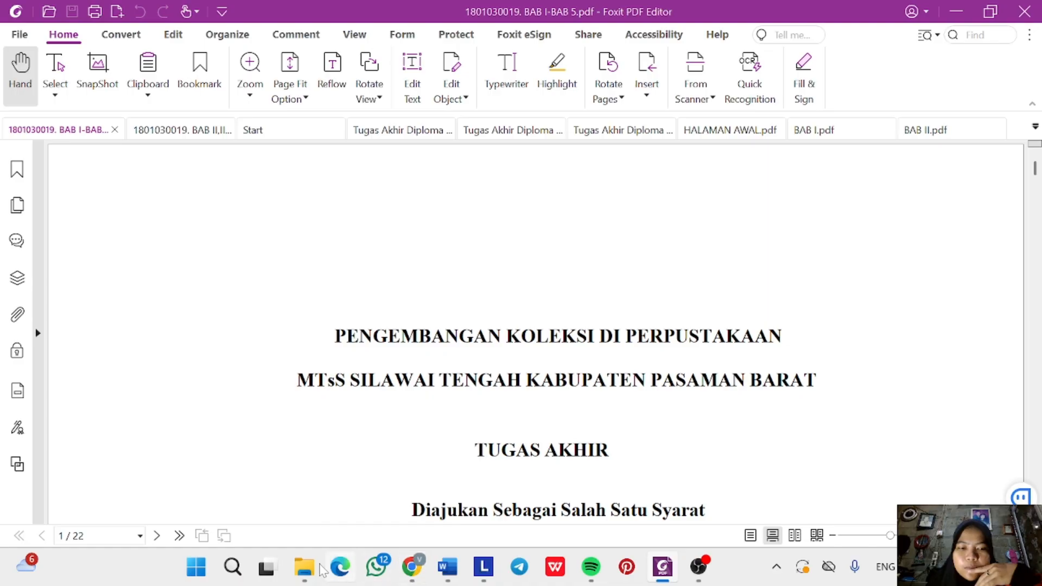
pyautogui.moveTo(306, 573)
pyautogui.click(520, 491)
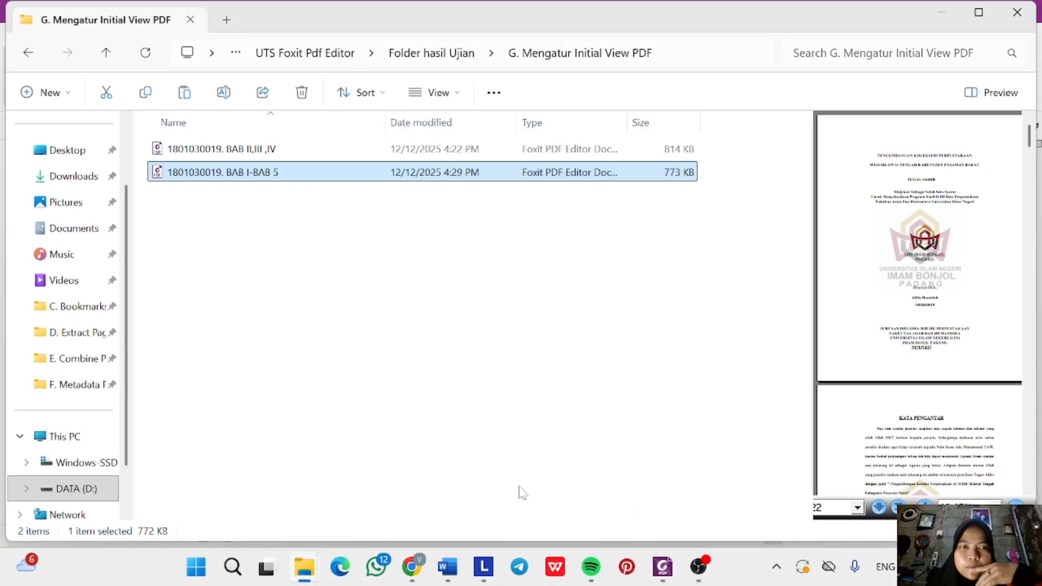
pyautogui.click(311, 149)
pyautogui.rightClick(311, 149)
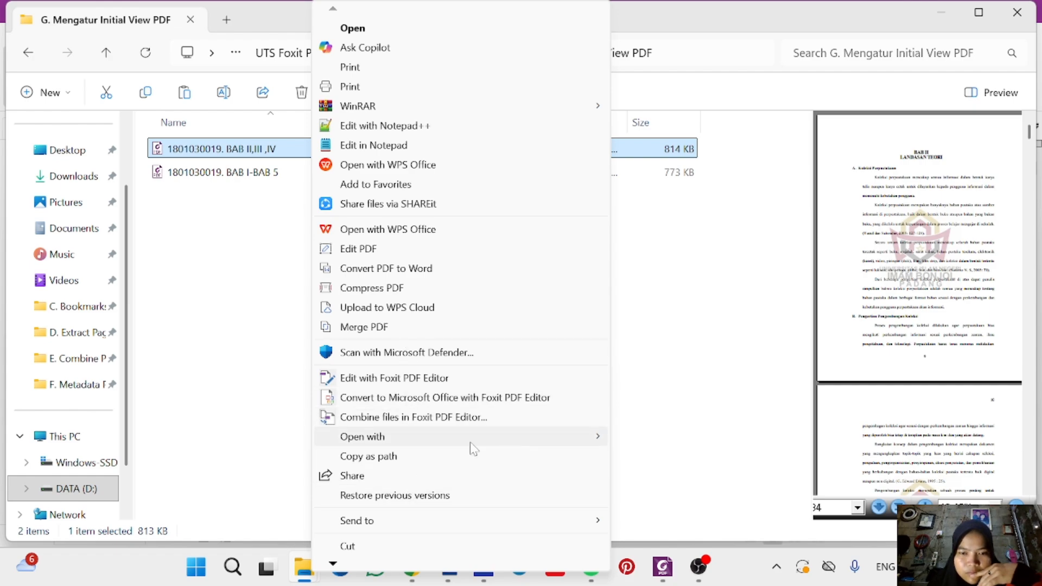
pyautogui.click(597, 437)
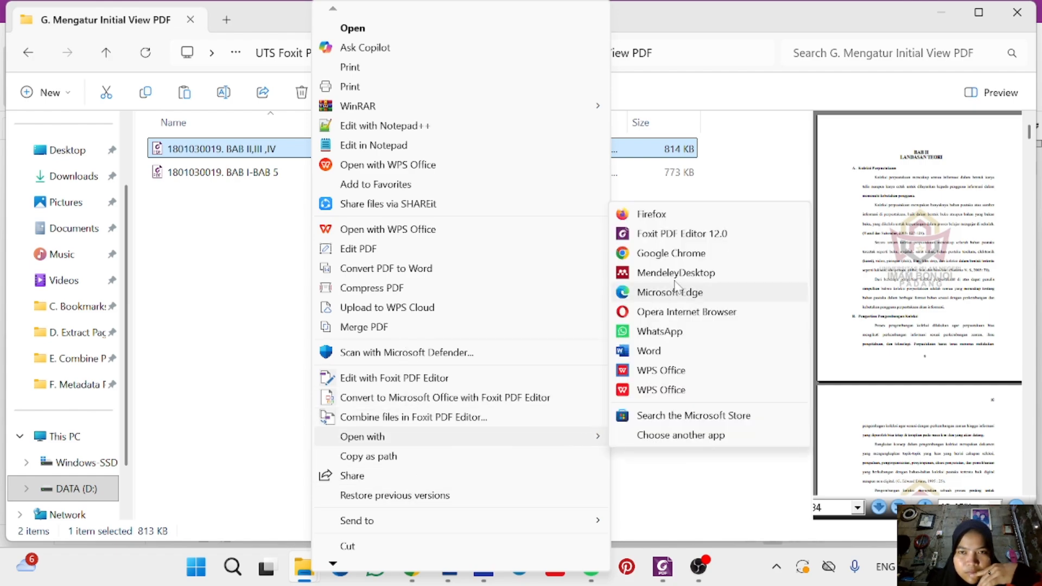
pyautogui.click(692, 234)
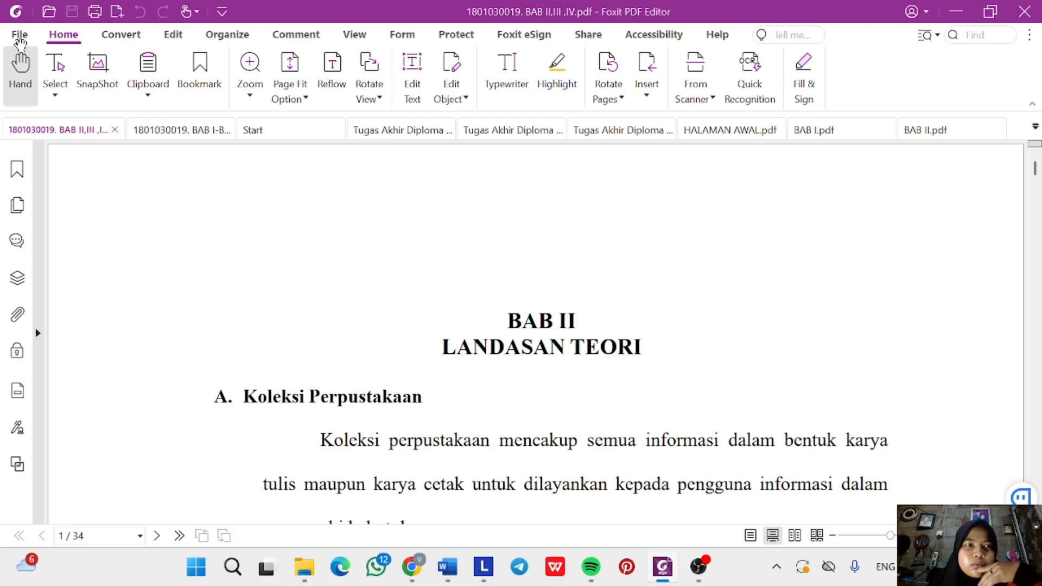
# In Document Properties, set the Initial View navigation to Bookmarks Panel and Page.
pyautogui.click(20, 40)
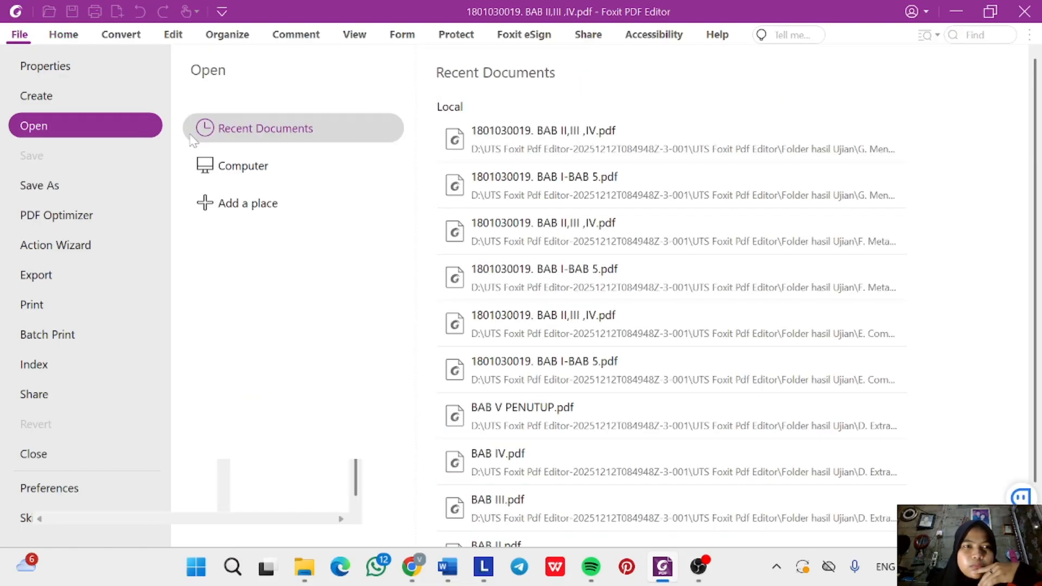
pyautogui.press('Escape')
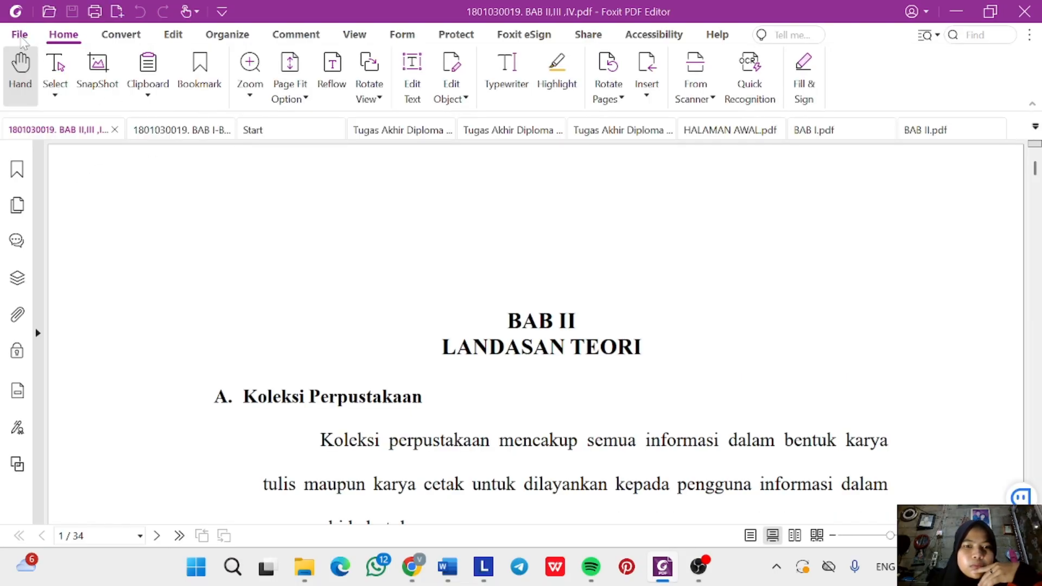
pyautogui.click(22, 38)
pyautogui.click(71, 66)
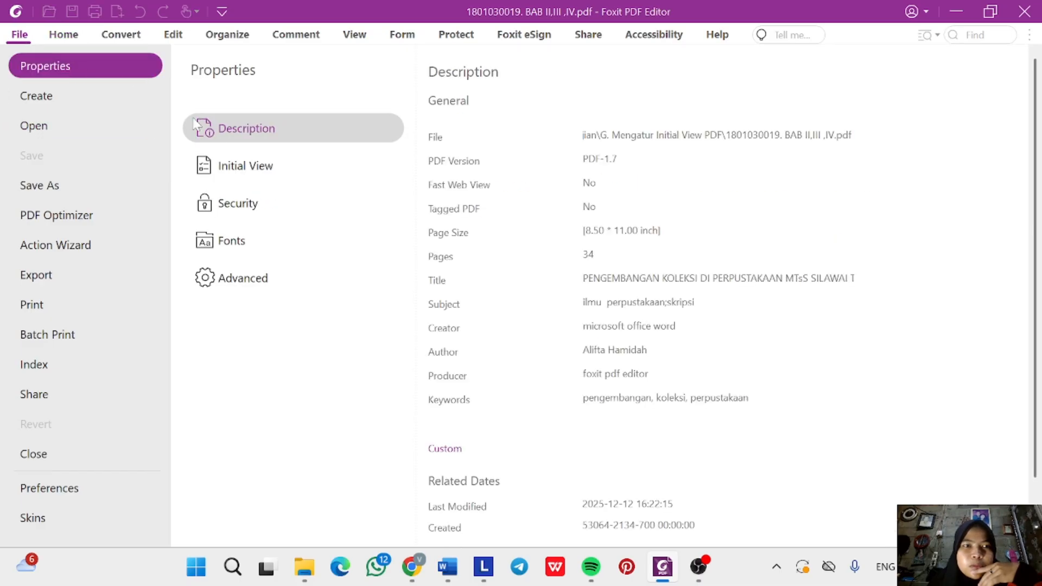
pyautogui.click(249, 173)
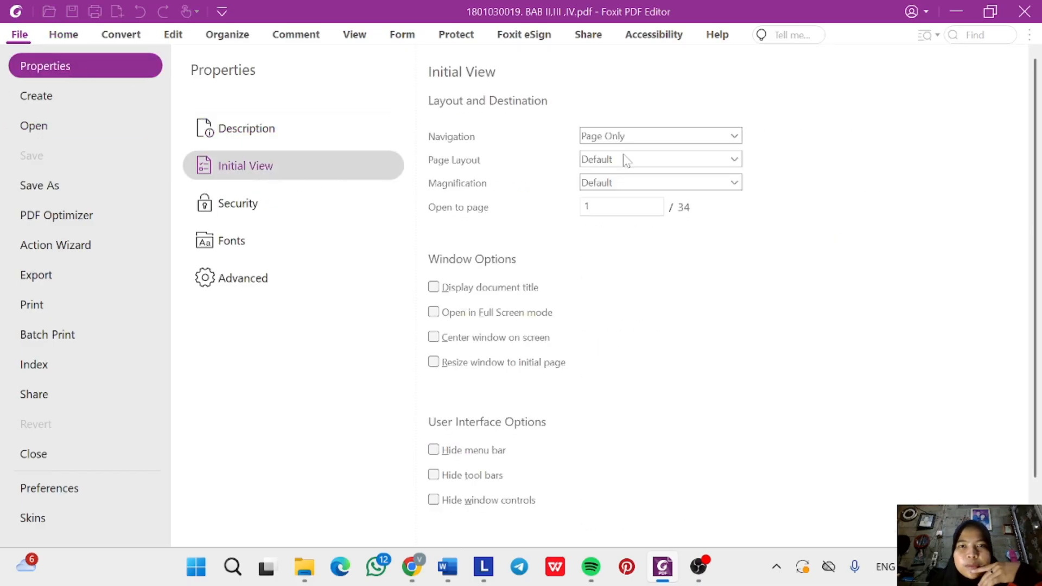
pyautogui.click(642, 140)
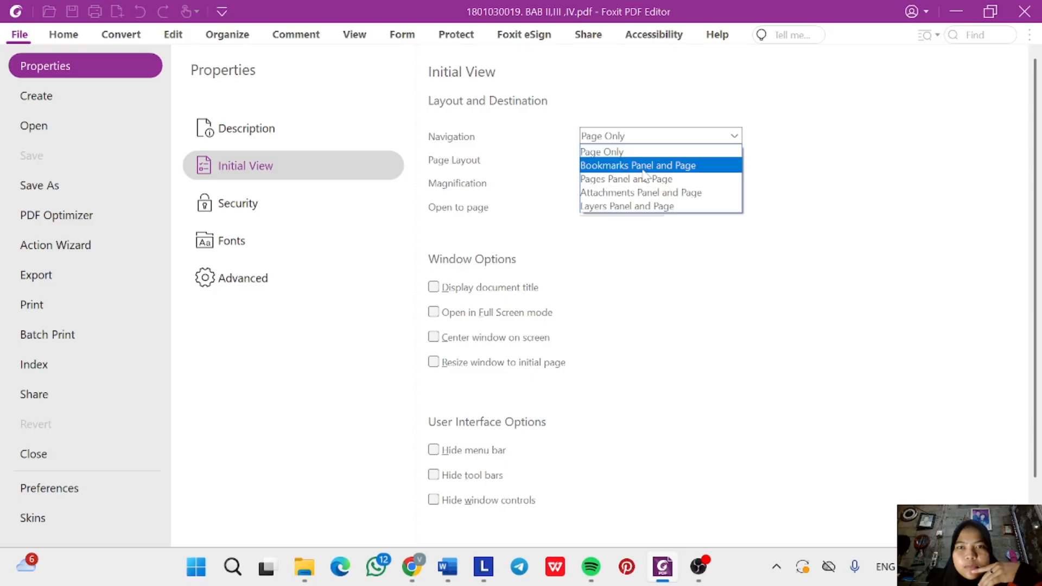
pyautogui.click(643, 170)
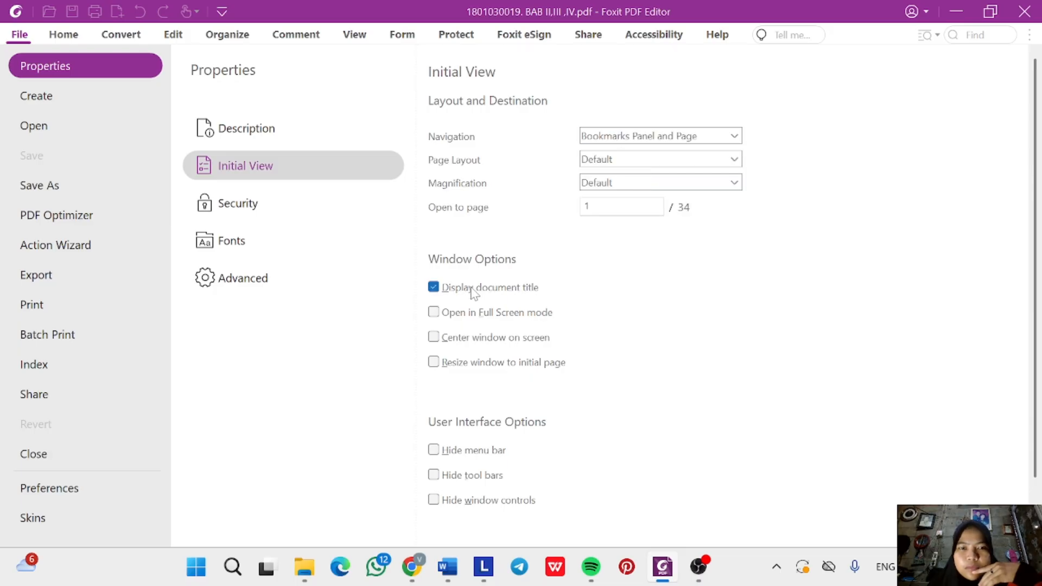
# Return to the document and save the PDF with the new initial view.
pyautogui.click(64, 35)
pyautogui.click(72, 11)
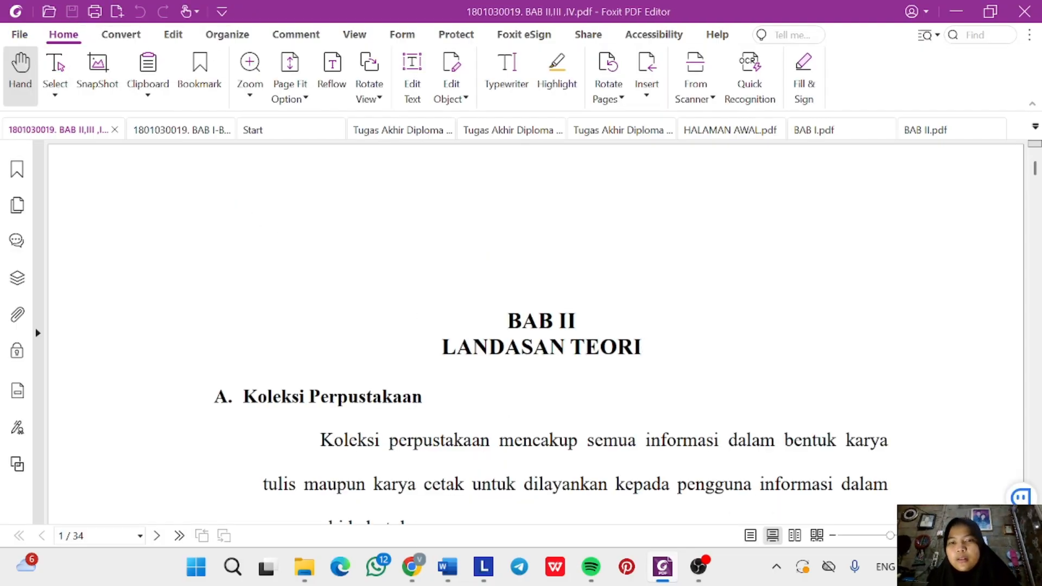
pyautogui.scroll(-2, 535, 331)
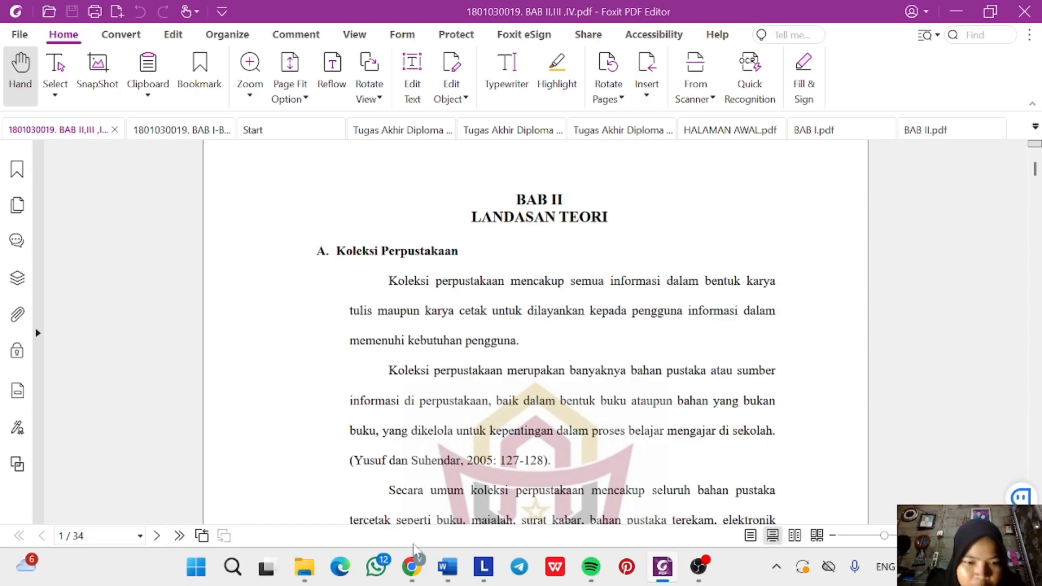
pyautogui.moveTo(304, 567)
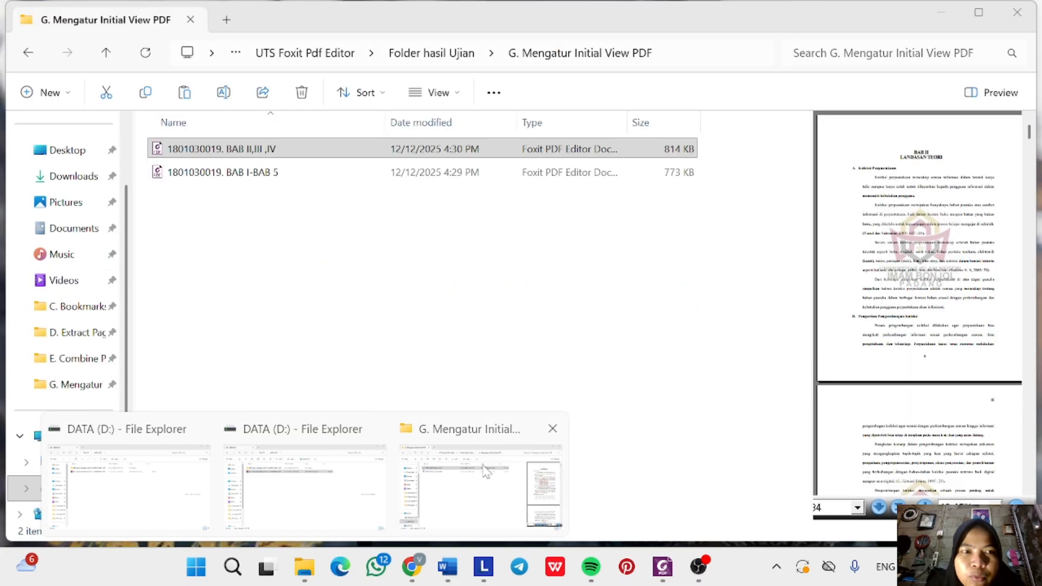
pyautogui.click(480, 479)
pyautogui.click(337, 172)
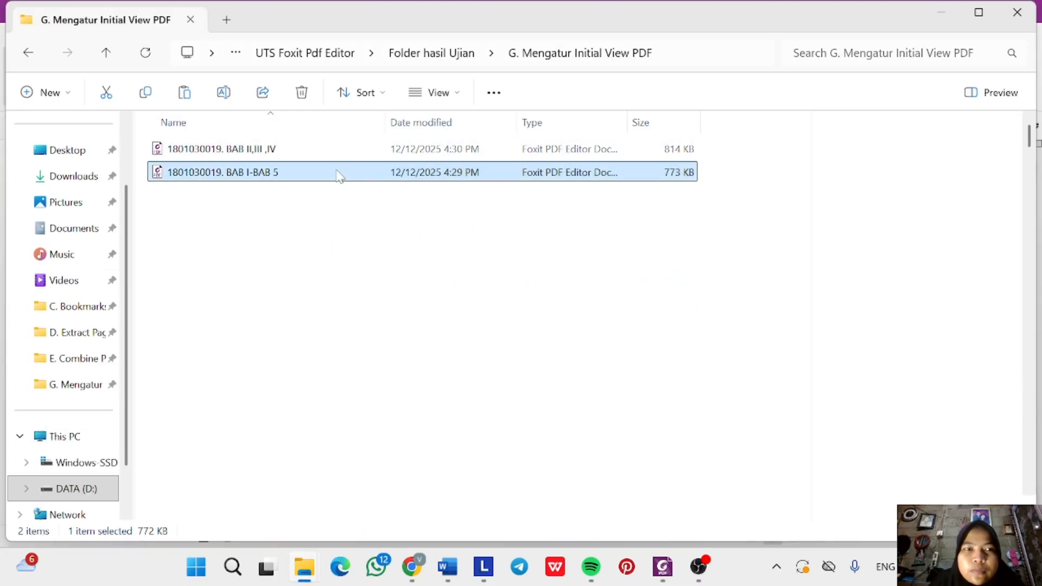
pyautogui.rightClick(337, 174)
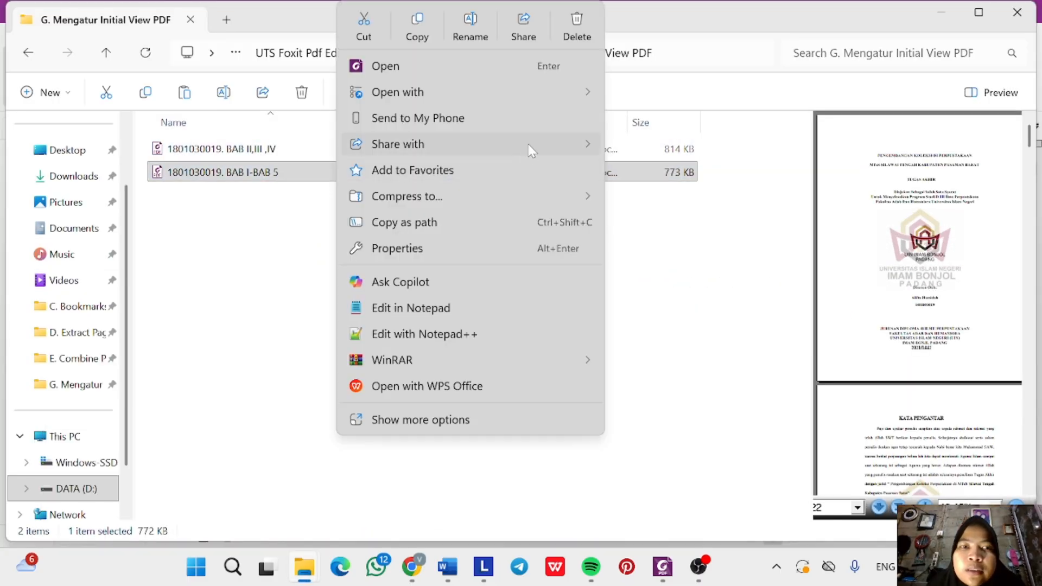
pyautogui.moveTo(558, 93)
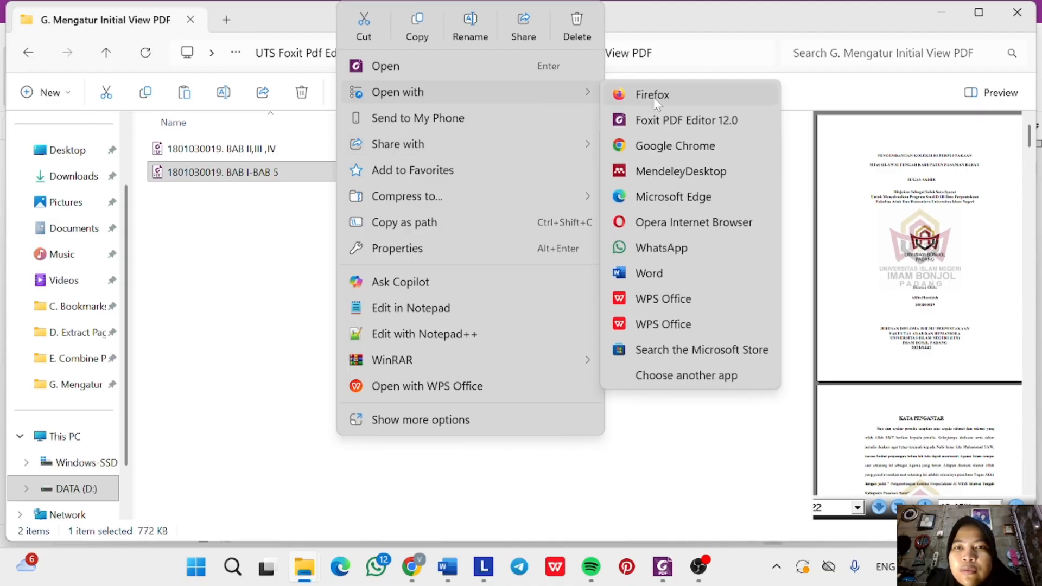
pyautogui.click(653, 95)
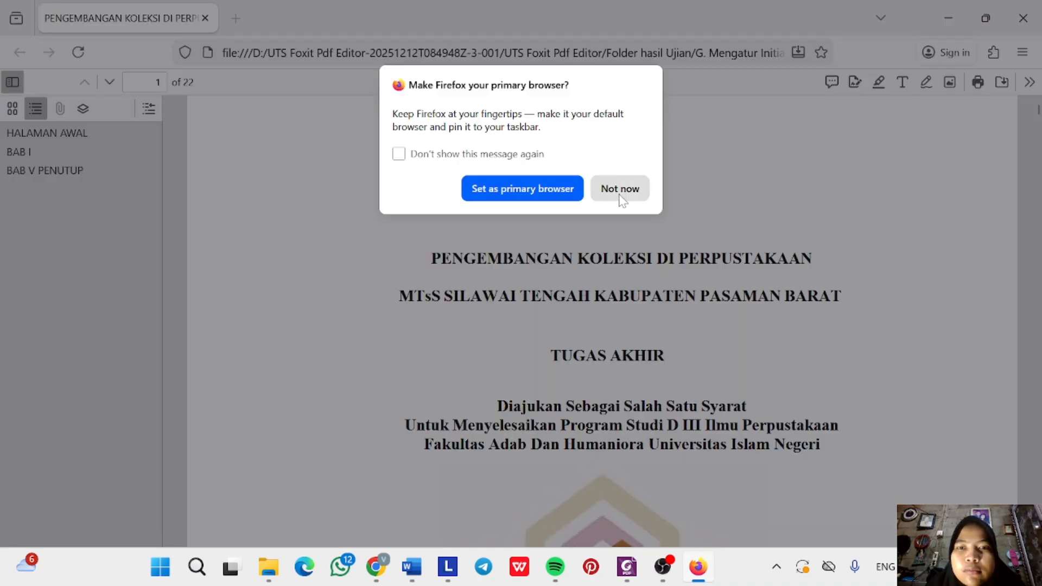
# Choose Not now on Firefox's 'Make Firefox your primary browser?' prompt.
pyautogui.click(619, 192)
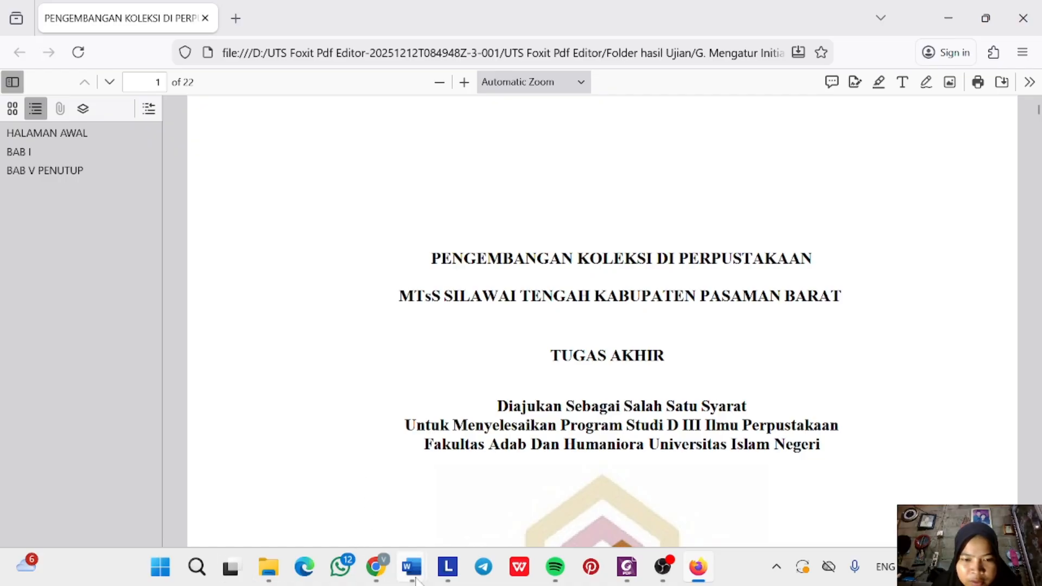
# Highlight Word's step G initial-view line in yellow, then return to the G. Mengatur Initial View PDF folder.
pyautogui.moveTo(411, 567)
pyautogui.click(350, 502)
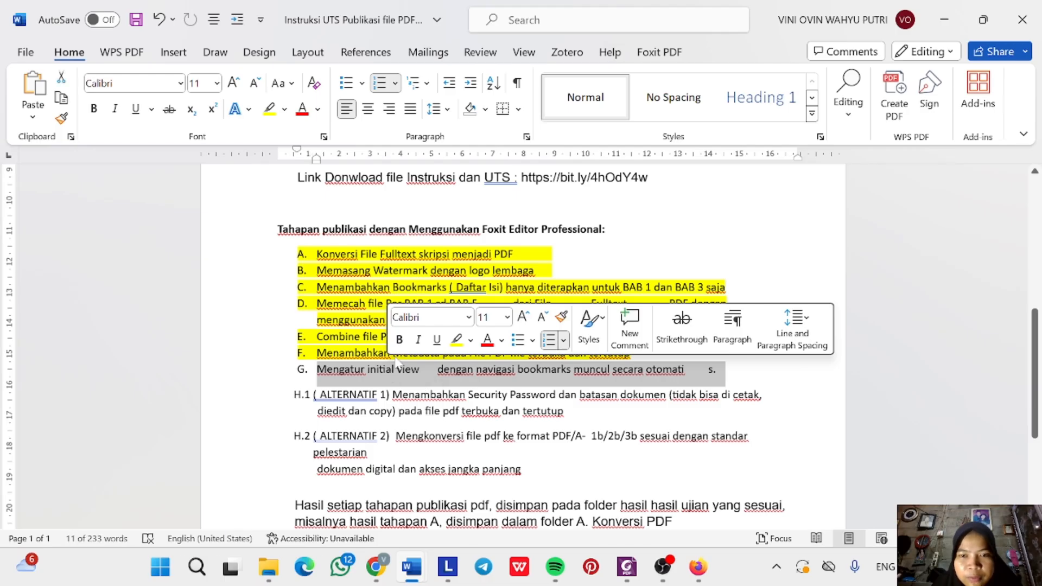
pyautogui.click(464, 341)
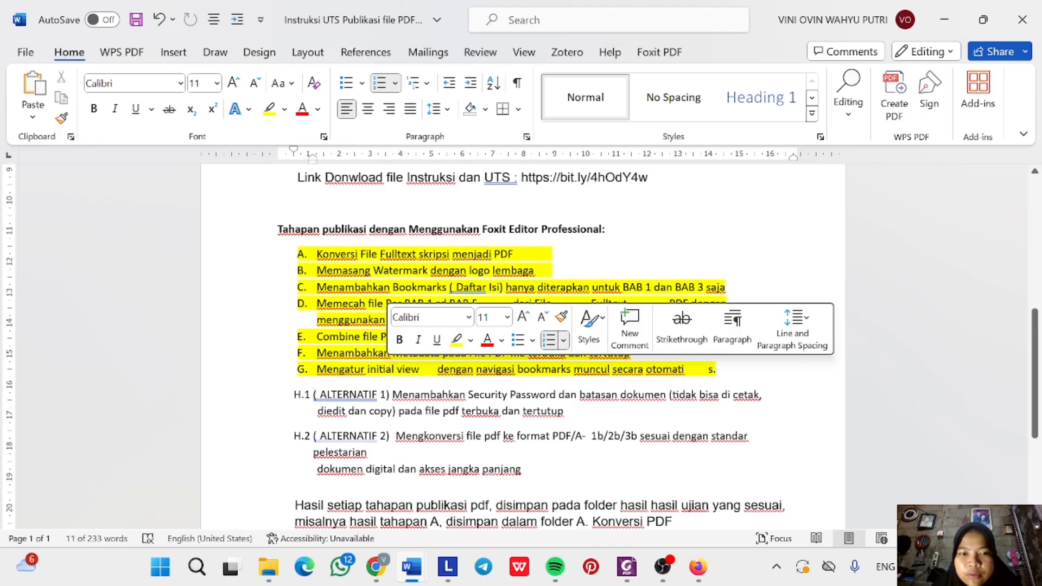
pyautogui.scroll(-2, 510, 347)
pyautogui.click(457, 367)
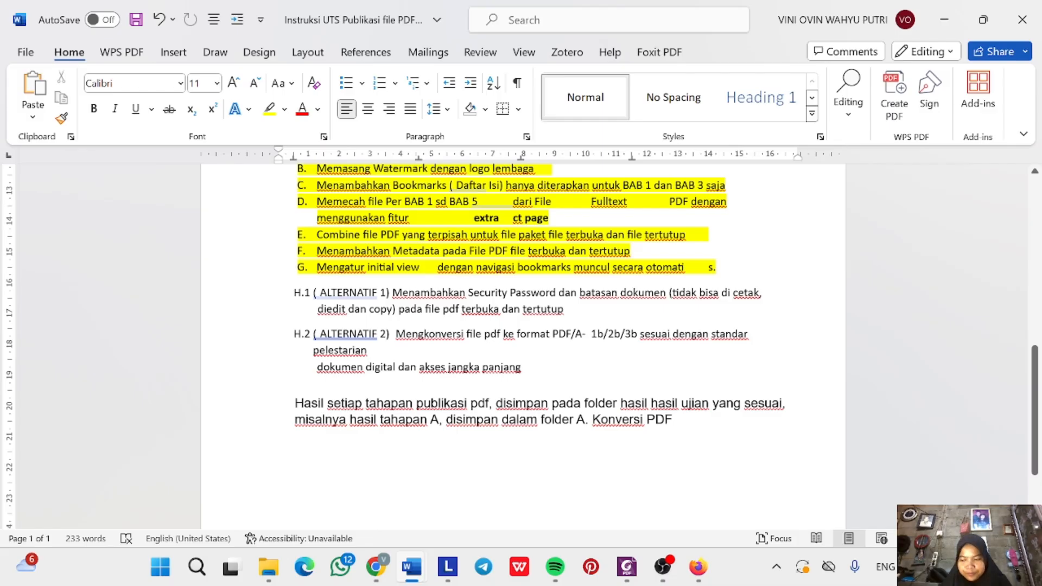
pyautogui.click(268, 567)
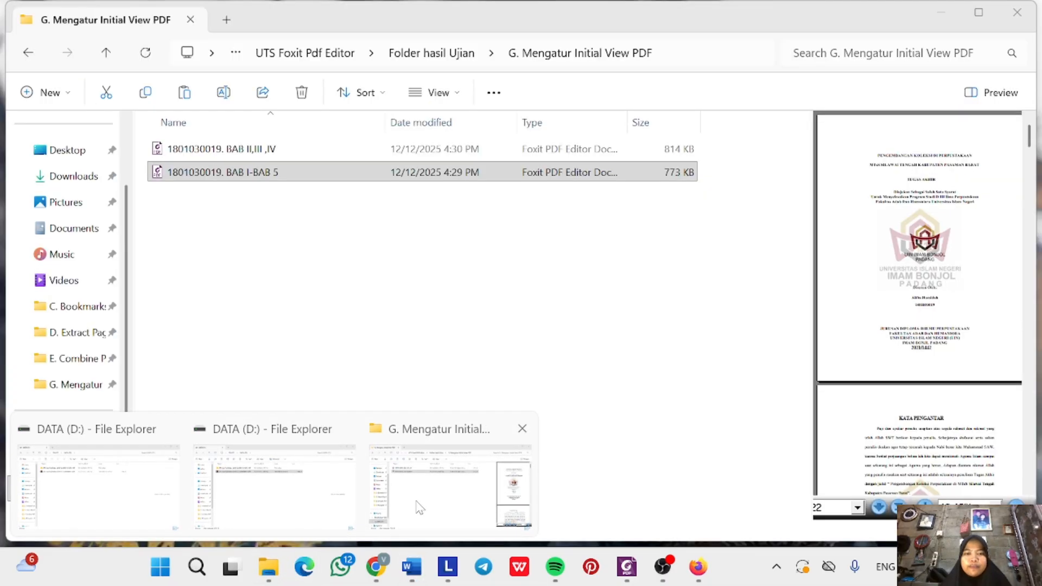
pyautogui.click(411, 504)
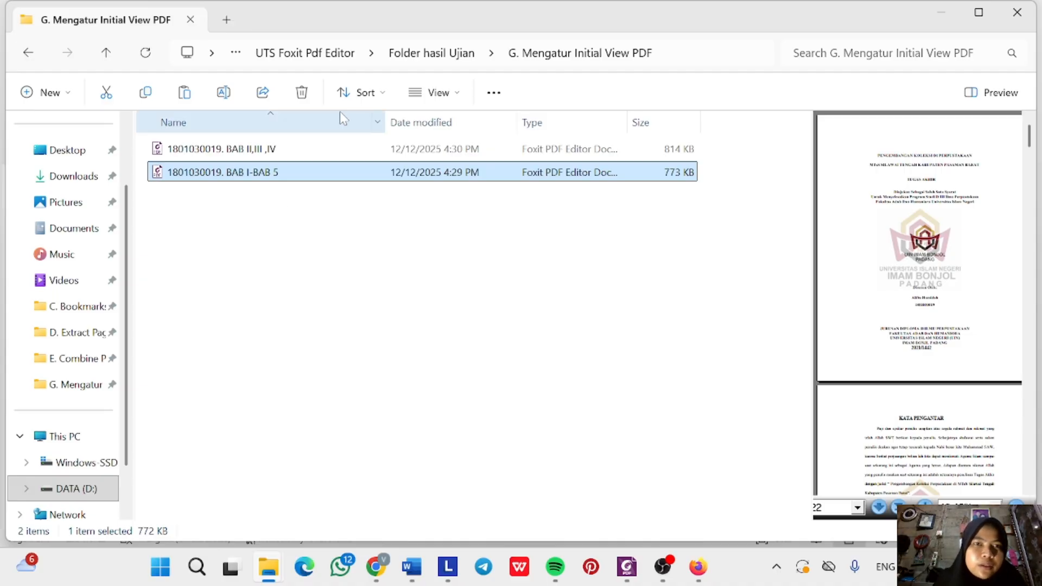
# Select both thesis PDFs, BAB I-BAB 5 and BAB II,III ,IV, in the G. Mengatur Initial View PDF folder.
pyautogui.click(437, 54)
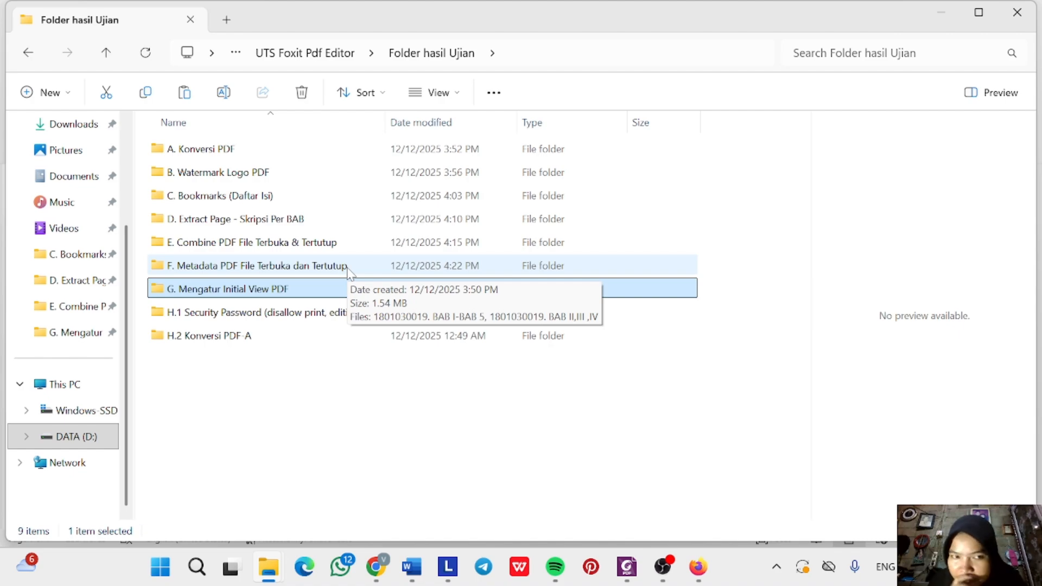
pyautogui.doubleClick(322, 295)
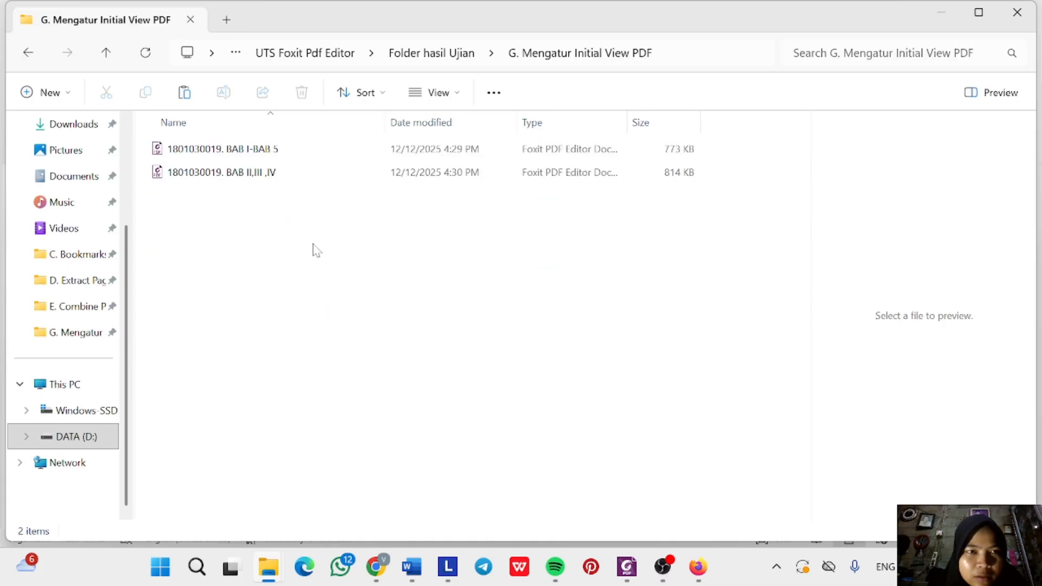
pyautogui.click(294, 152)
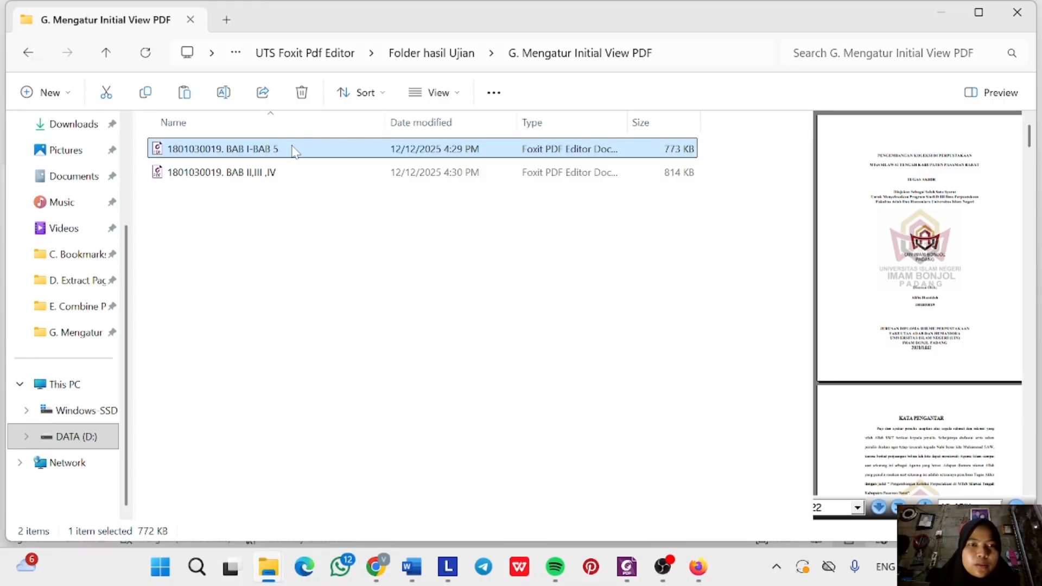
pyautogui.click(293, 152)
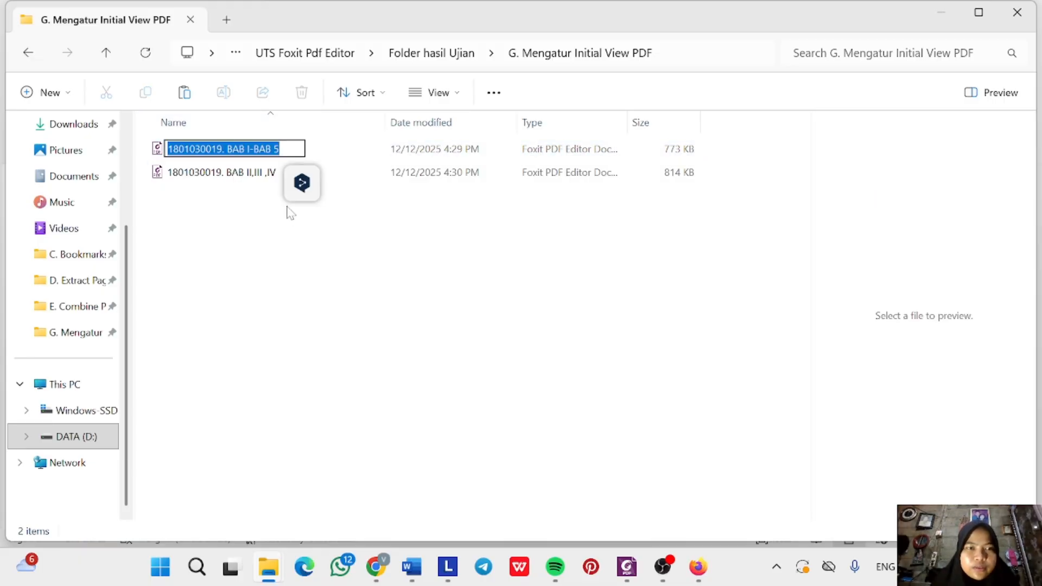
pyautogui.click(301, 183)
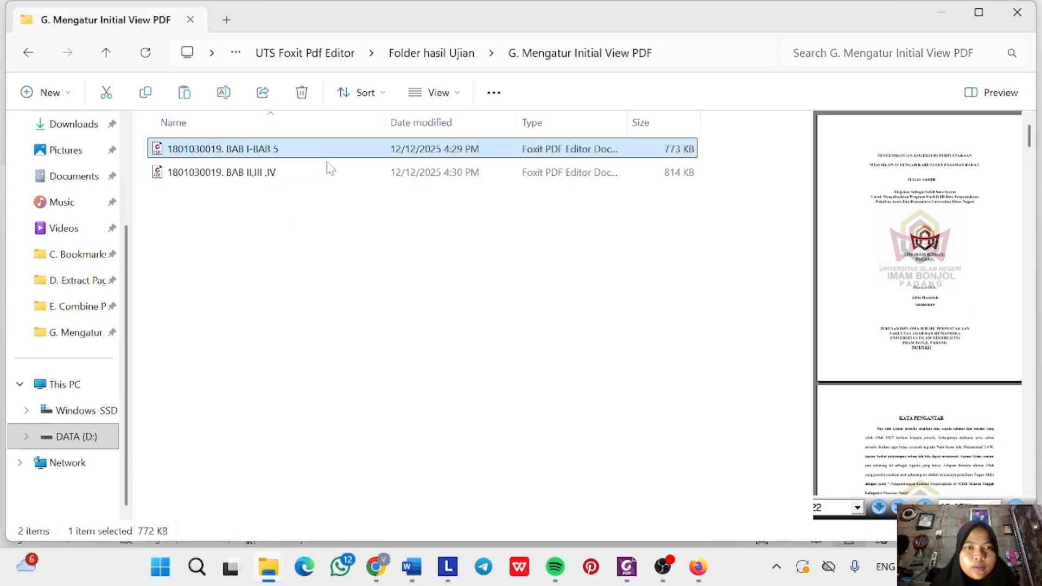
pyautogui.keyDown('shift'); pyautogui.click(327, 164); pyautogui.keyUp('shift')
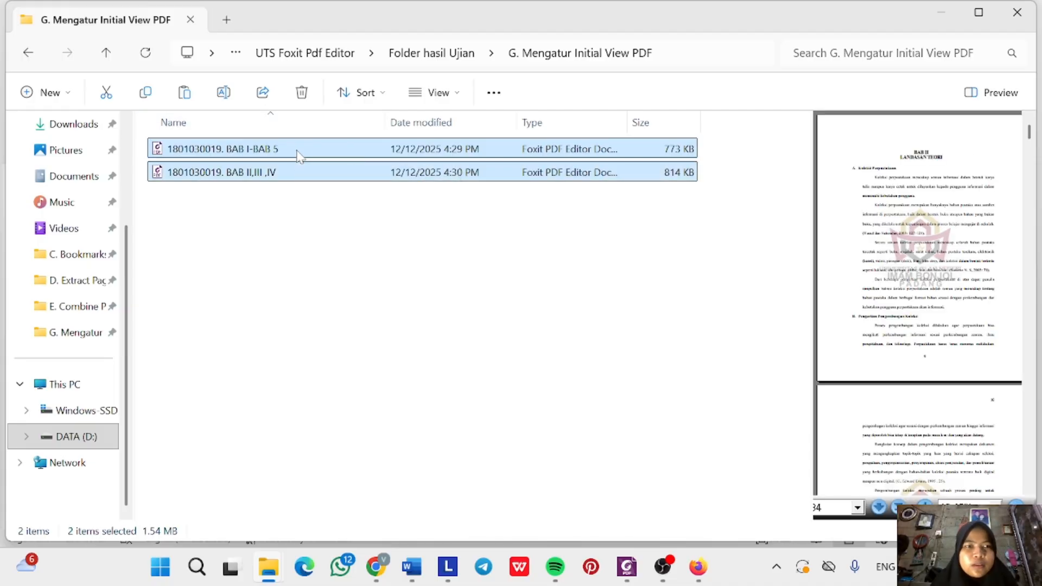
# Paste both PDFs into the H.1 Security Password folder and open one in Foxit.
pyautogui.click(422, 55)
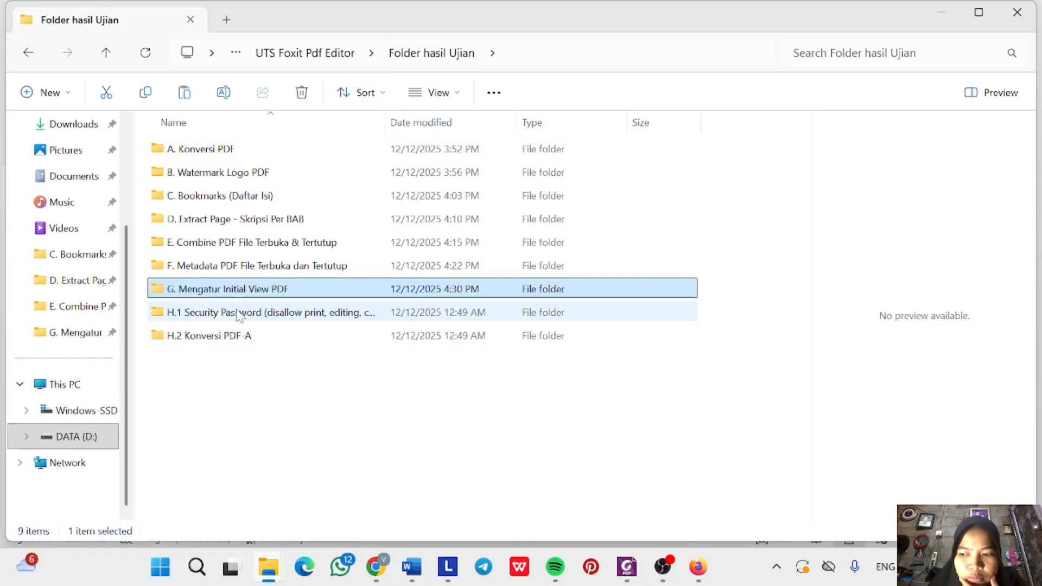
pyautogui.click(239, 316)
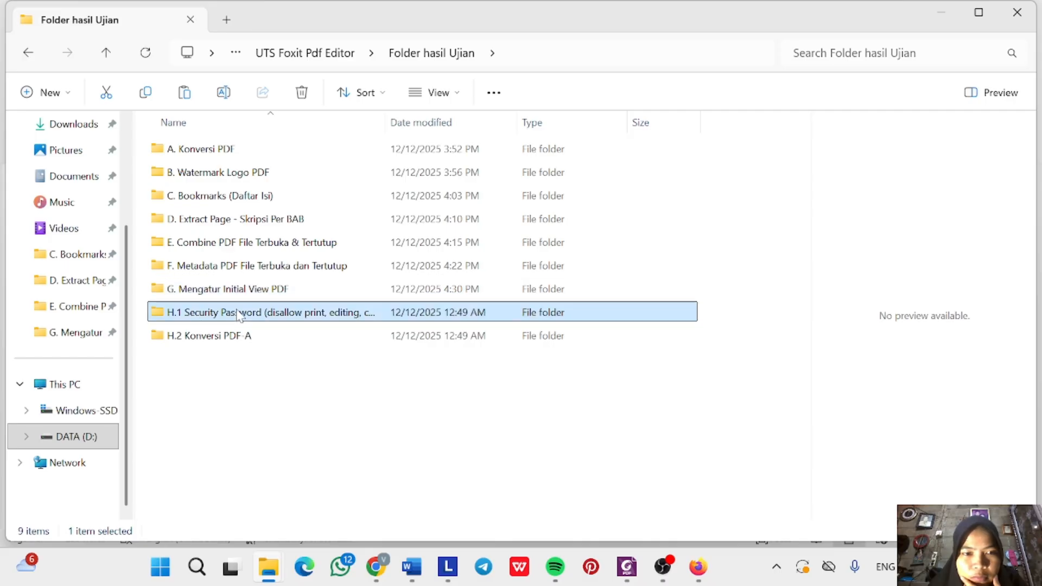
pyautogui.doubleClick(238, 315)
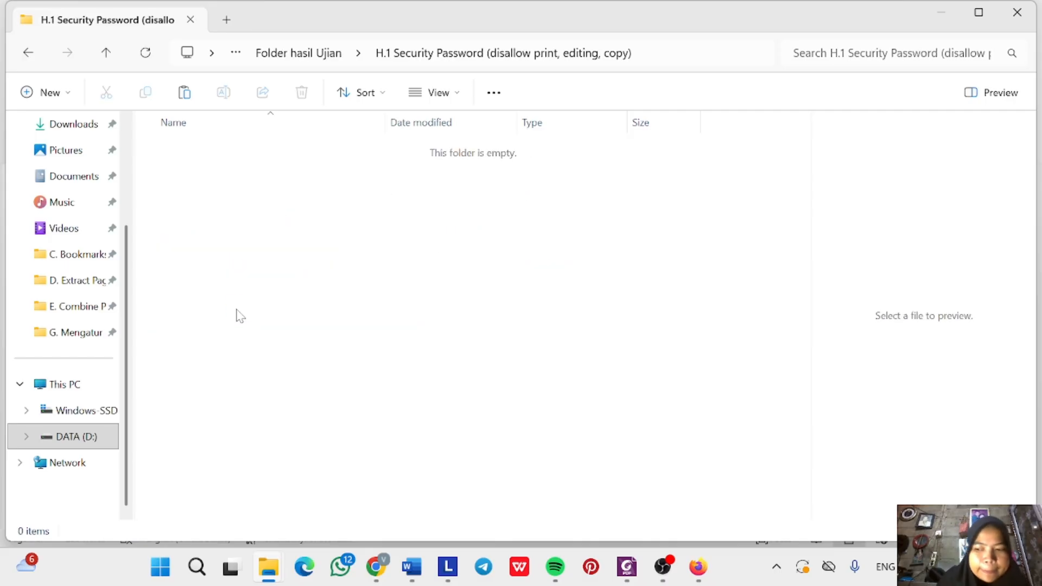
pyautogui.hotkey('ctrl', 'v')
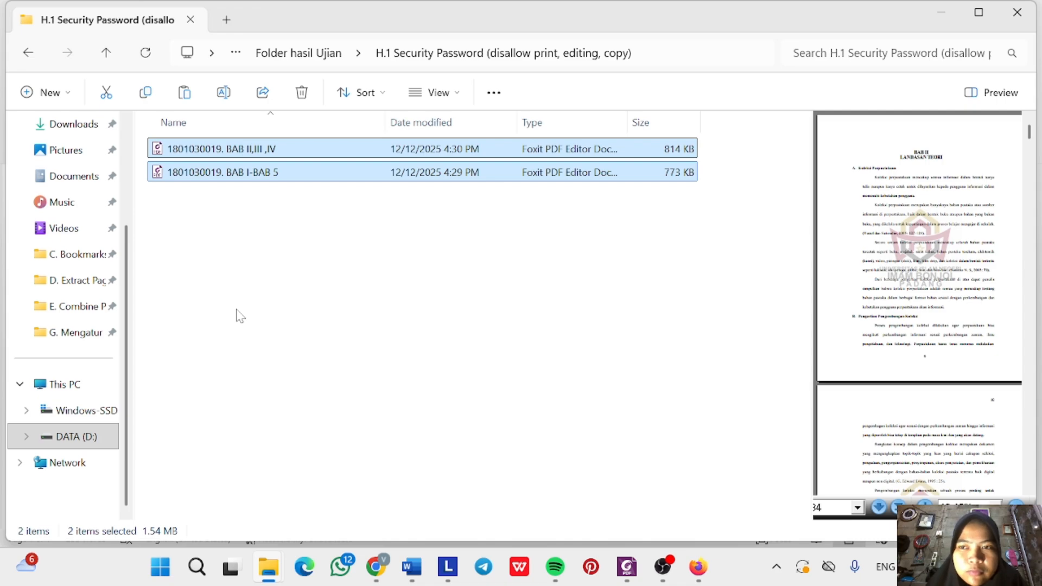
pyautogui.click(462, 249)
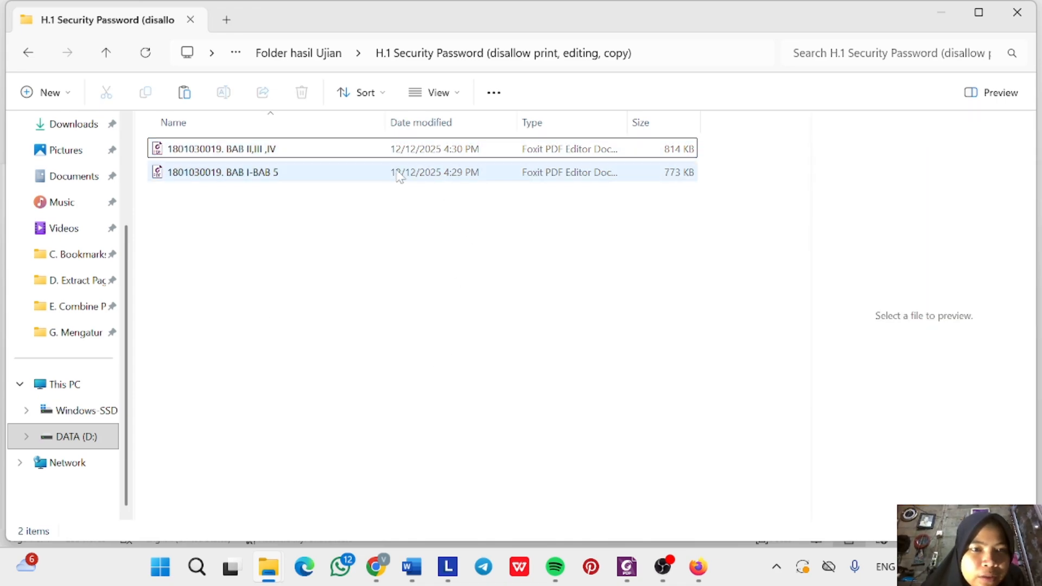
pyautogui.doubleClick(340, 172)
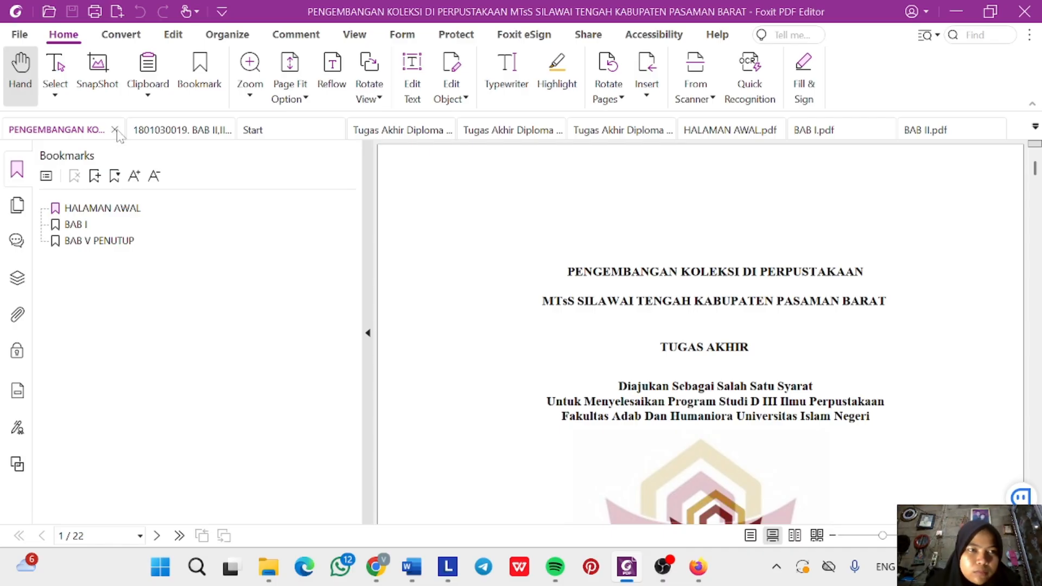
# Close the open PDF and reopen the copied BAB I-BAB 5 from H.1 Security Password in Foxit PDF Editor 12.0.
pyautogui.click(115, 129)
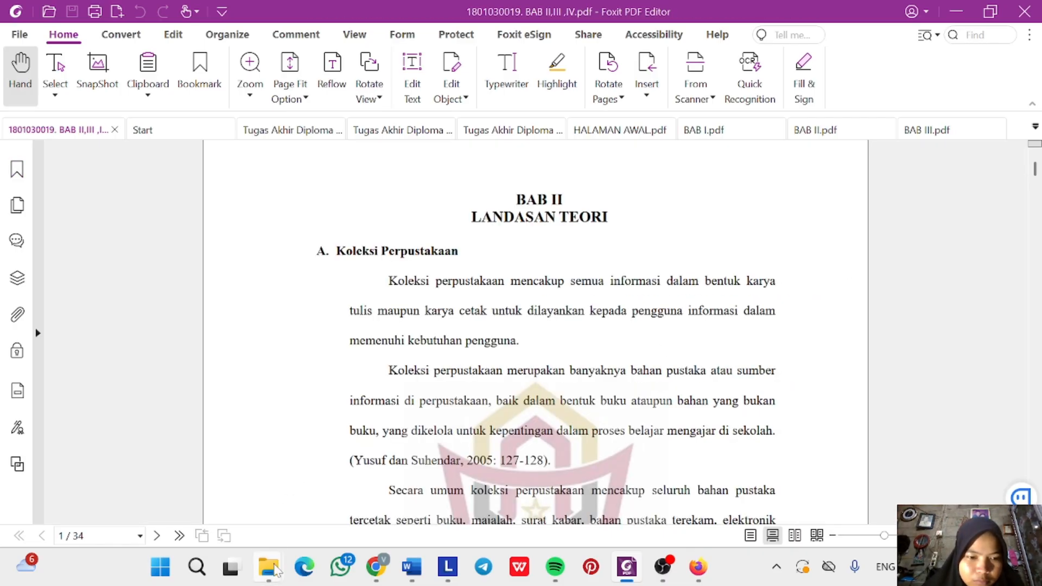
pyautogui.moveTo(275, 570)
pyautogui.click(430, 496)
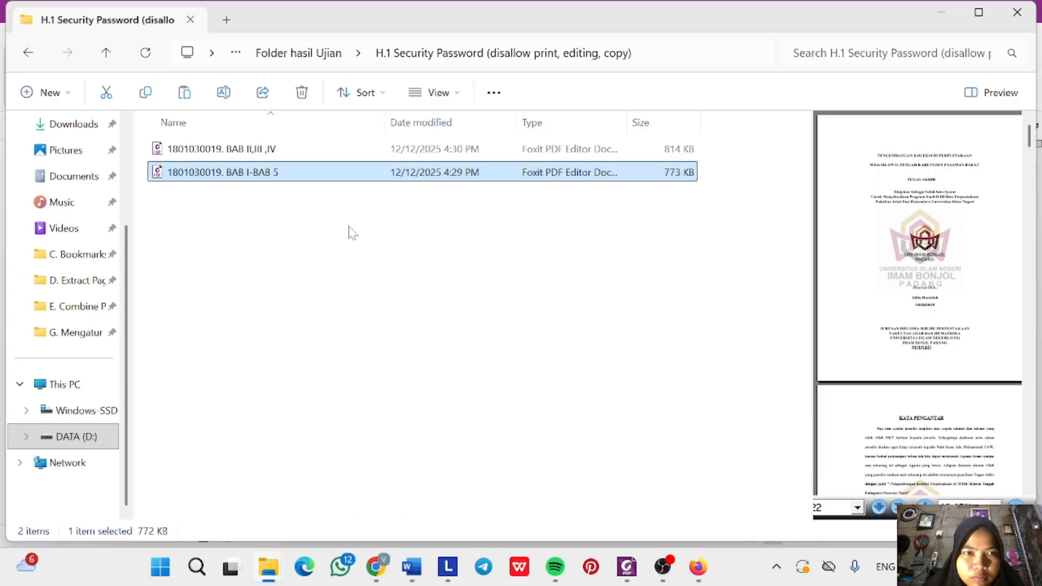
pyautogui.rightClick(341, 178)
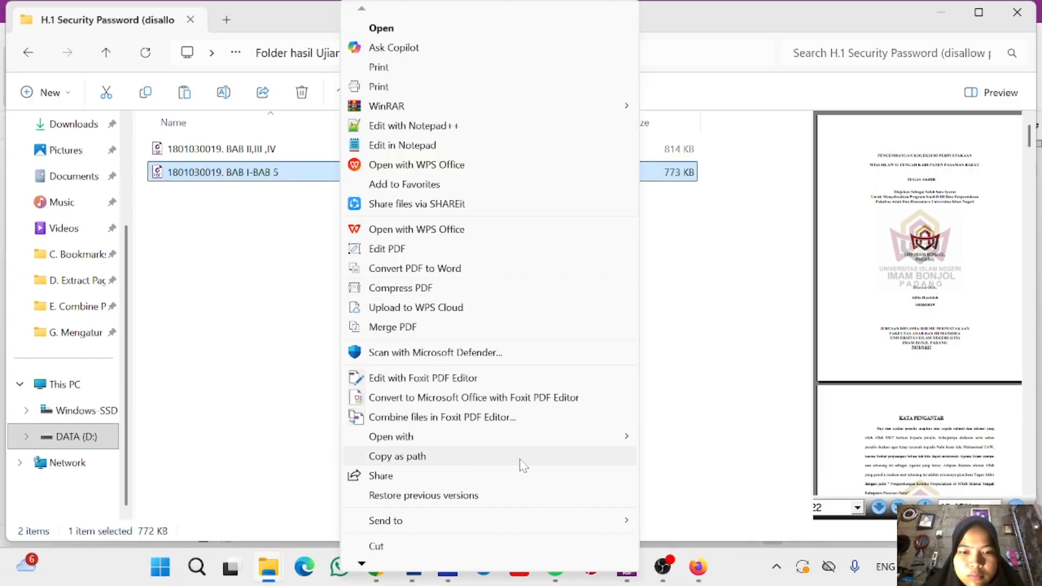
pyautogui.moveTo(610, 444)
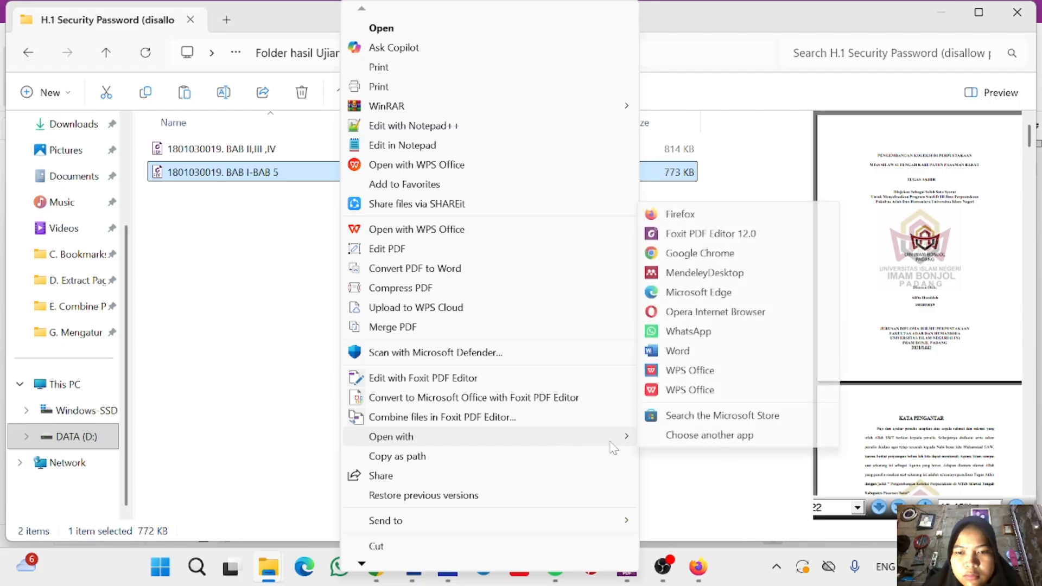
pyautogui.click(696, 233)
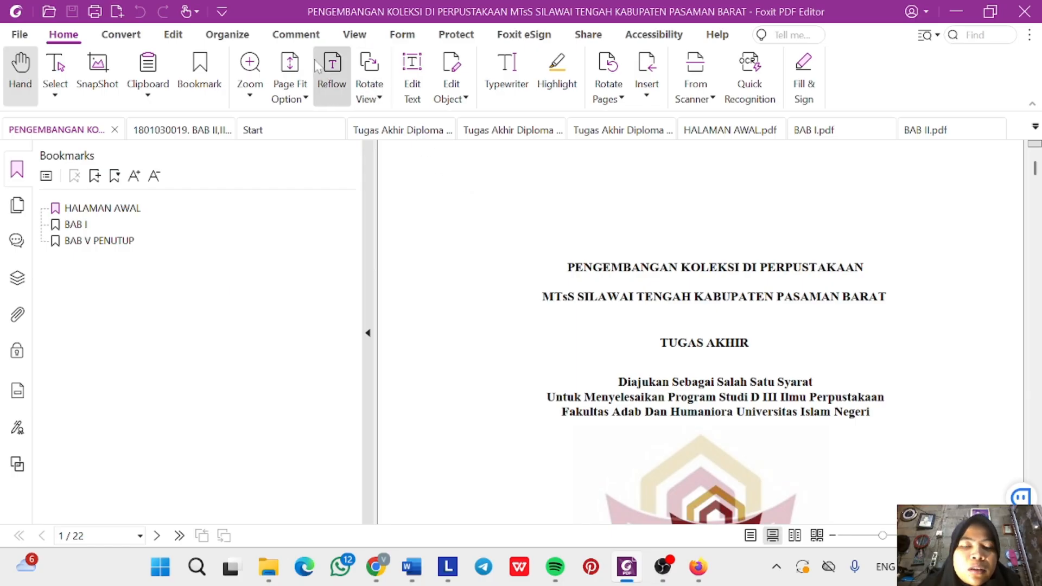
# Open Protect > Secure Document > Password Protect and turn on Add Document Restriction.
pyautogui.click(458, 38)
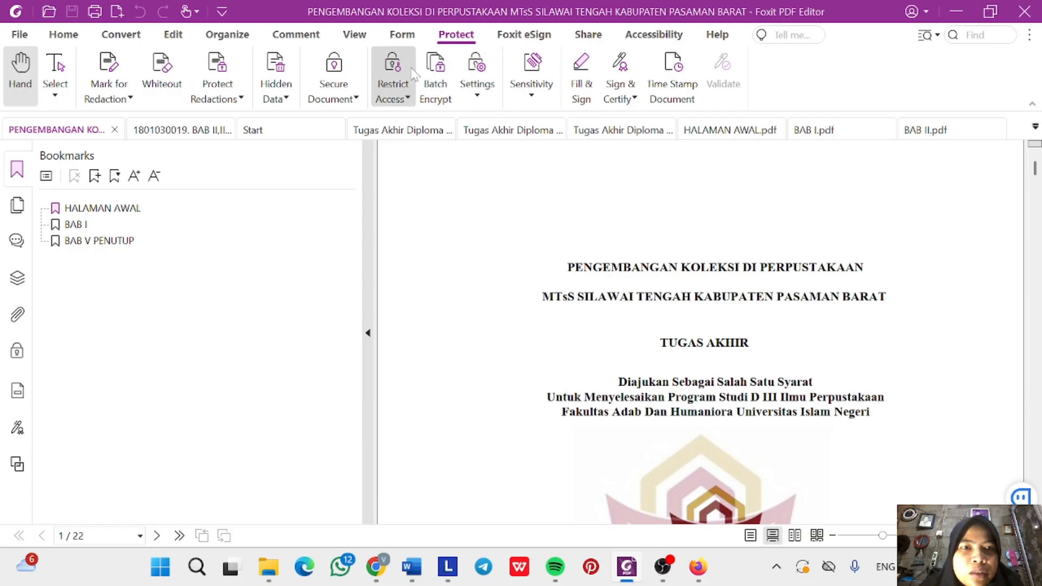
pyautogui.click(334, 76)
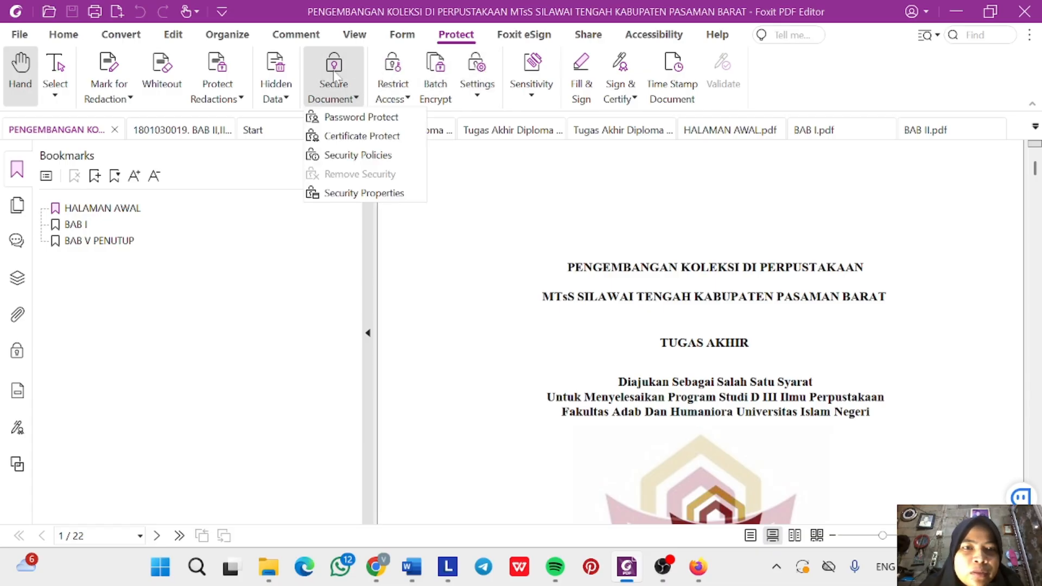
pyautogui.click(347, 118)
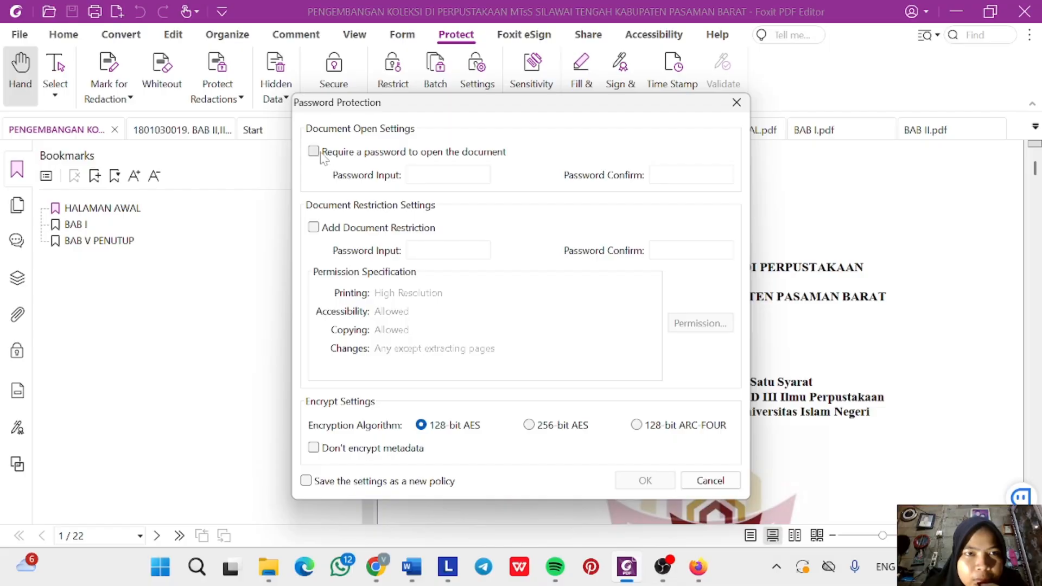
pyautogui.click(313, 228)
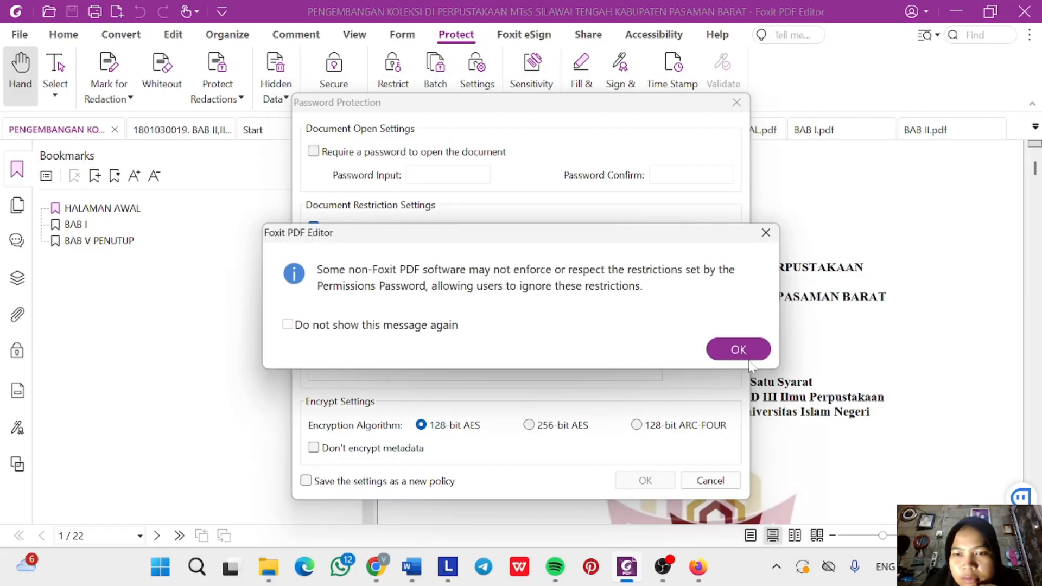
pyautogui.click(742, 354)
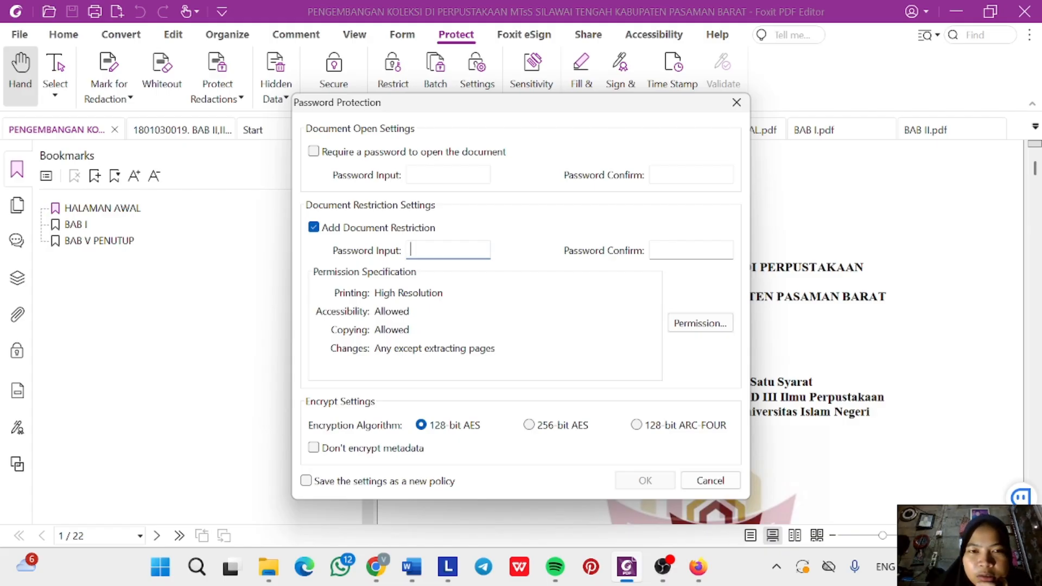
# Enter and confirm the restriction password, then open the Permission settings.
pyautogui.write('1234')
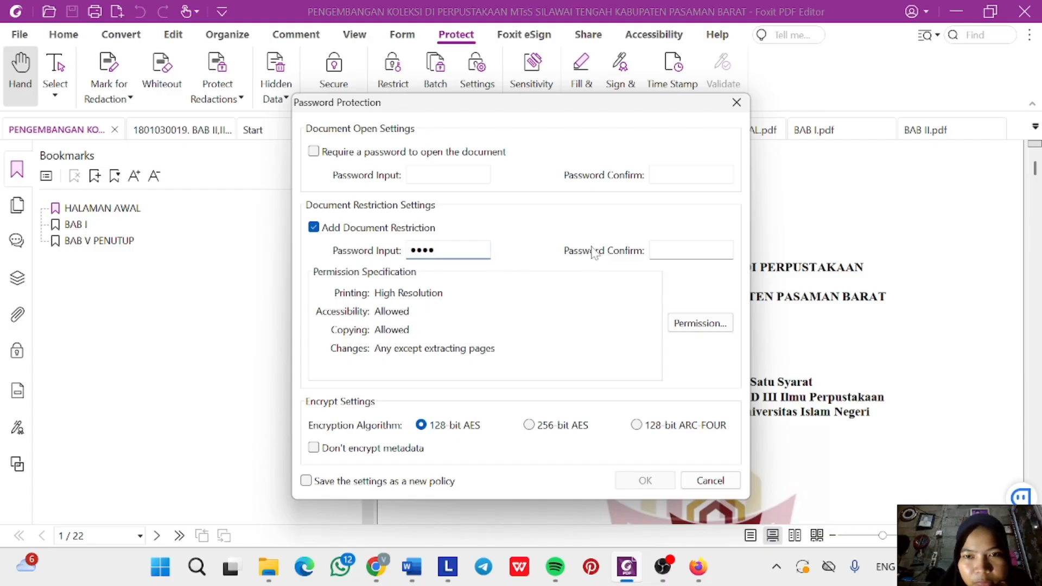
pyautogui.click(690, 250)
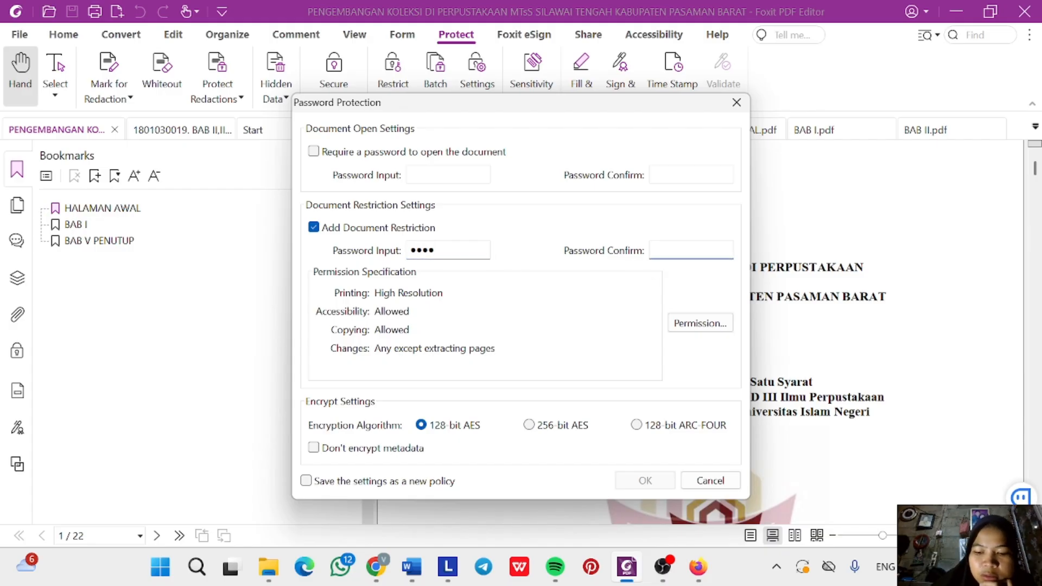
pyautogui.write('123')
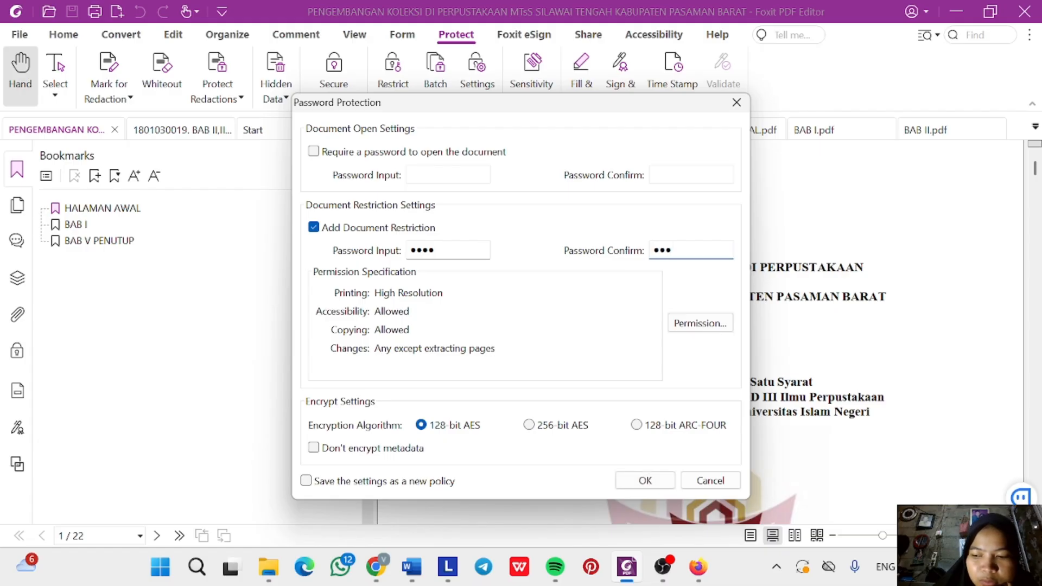
pyautogui.press('BackSpace')
pyautogui.press('BackSpace')
pyautogui.press('BackSpace')
pyautogui.write('1234')
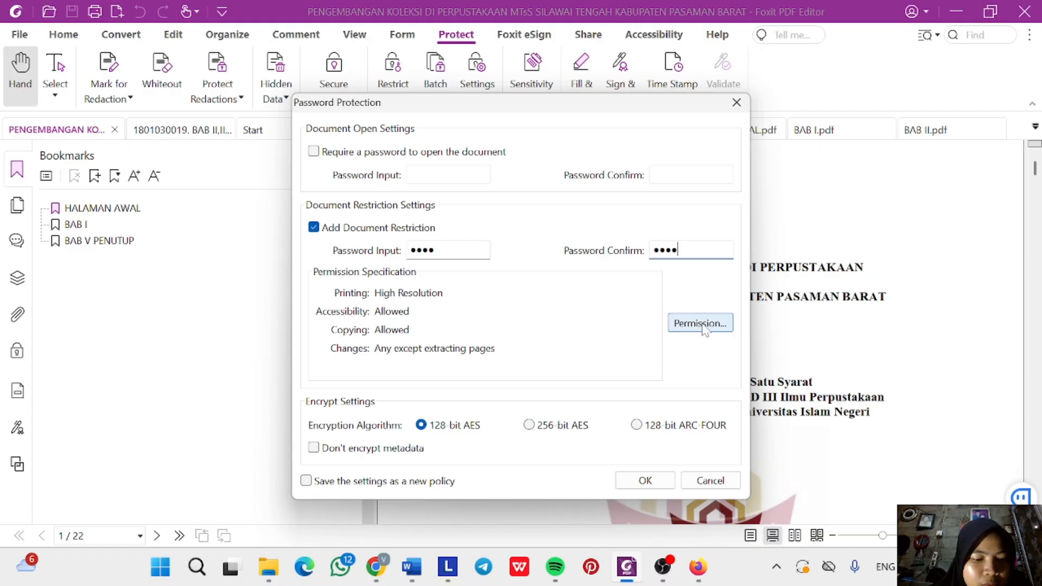
pyautogui.click(702, 327)
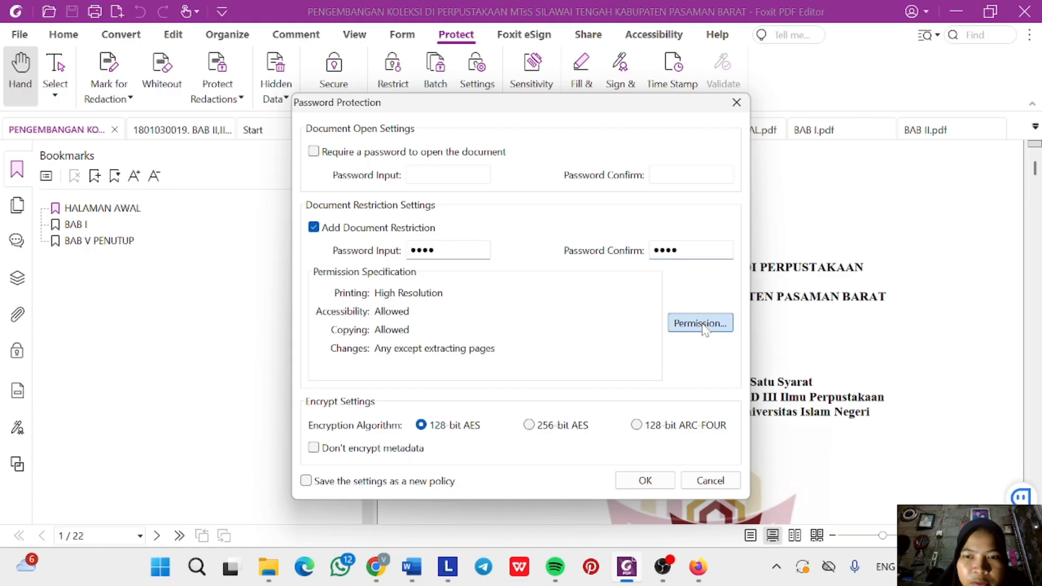
# Restrict printing and editing (printing None, changes None, copying off), apply the protection and save the PDF.
pyautogui.click(346, 224)
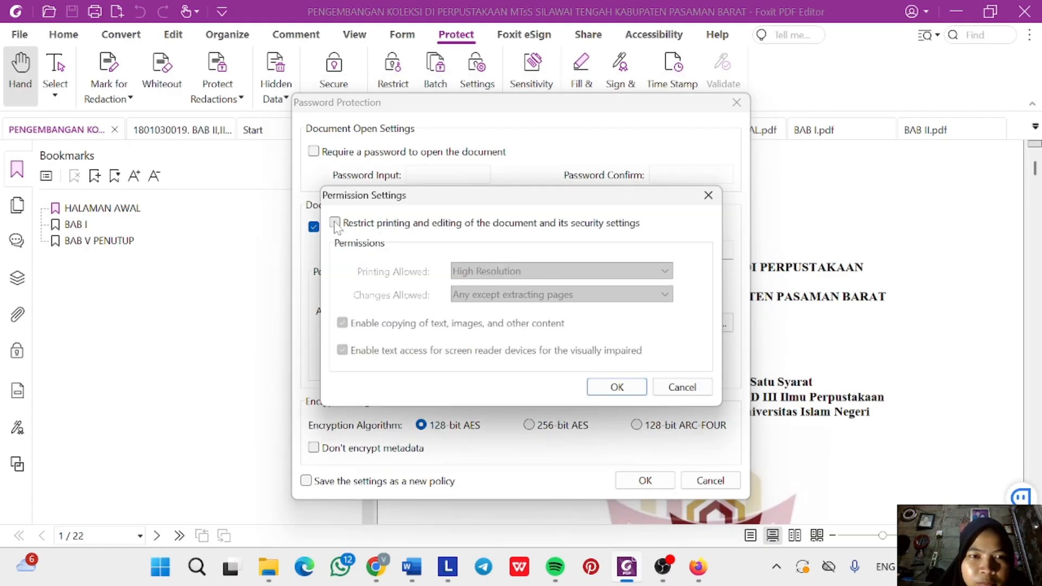
pyautogui.click(618, 387)
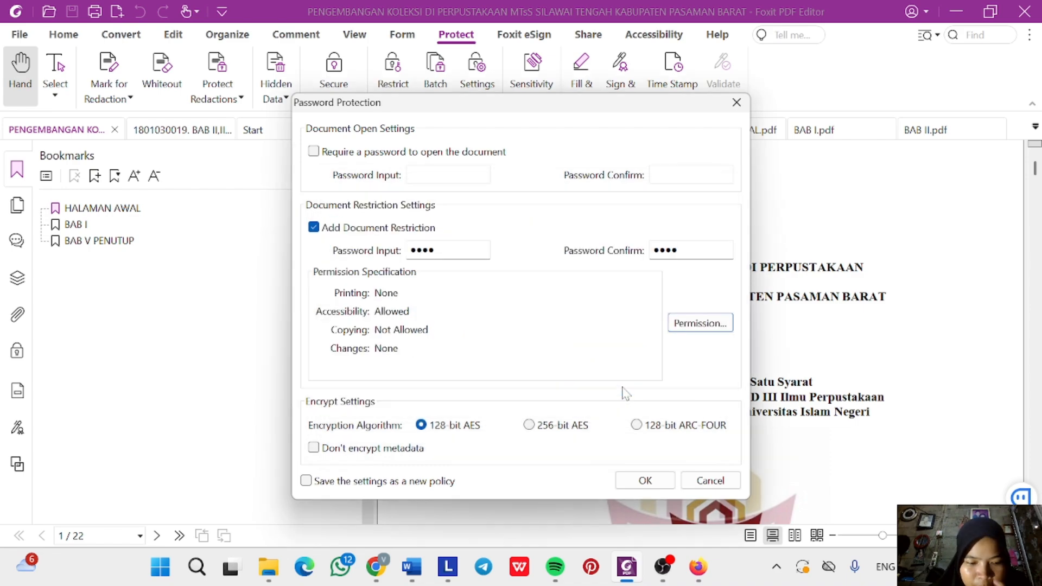
pyautogui.click(644, 480)
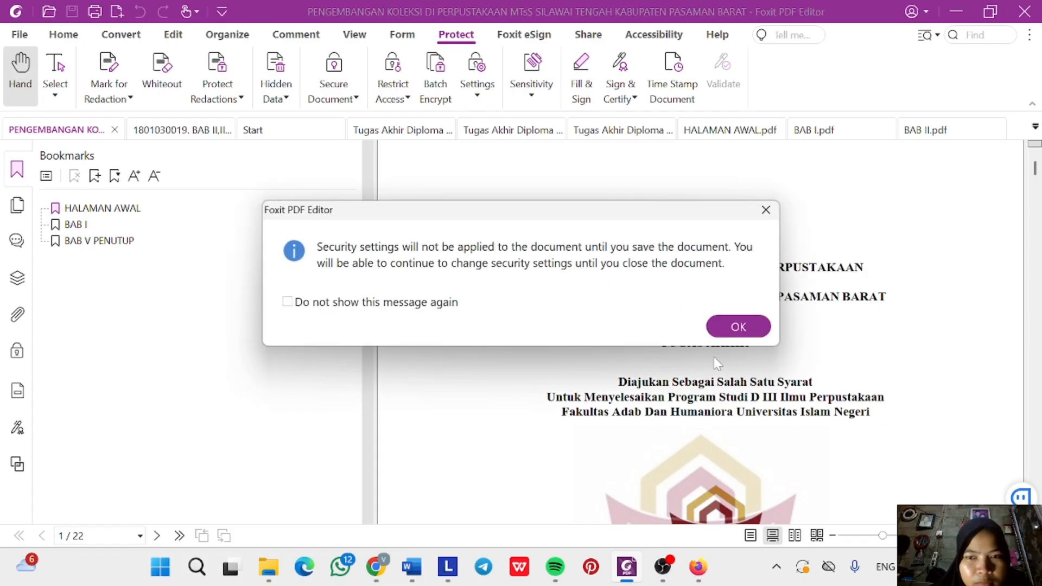
pyautogui.click(738, 328)
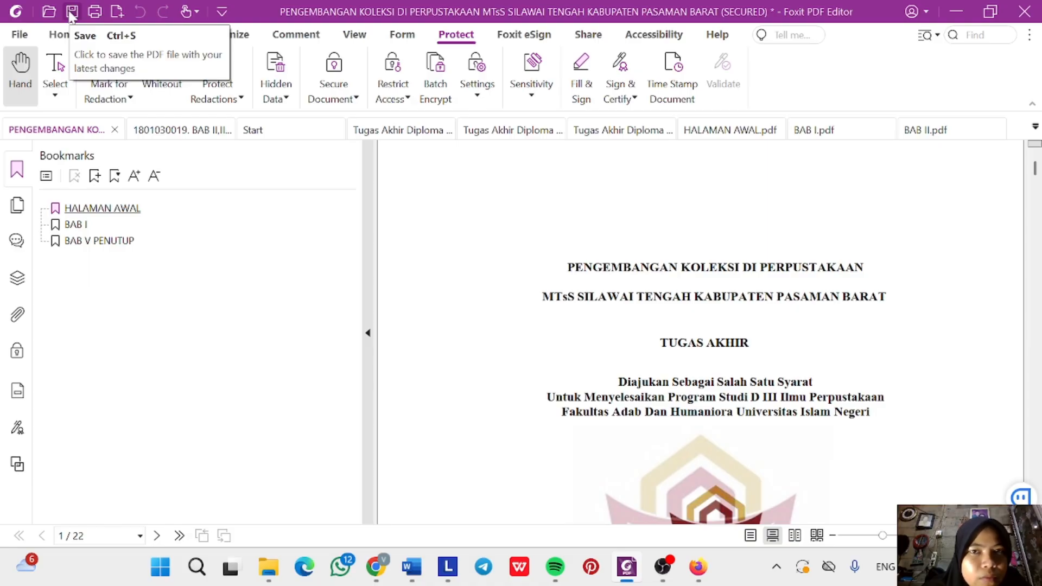
pyautogui.click(71, 13)
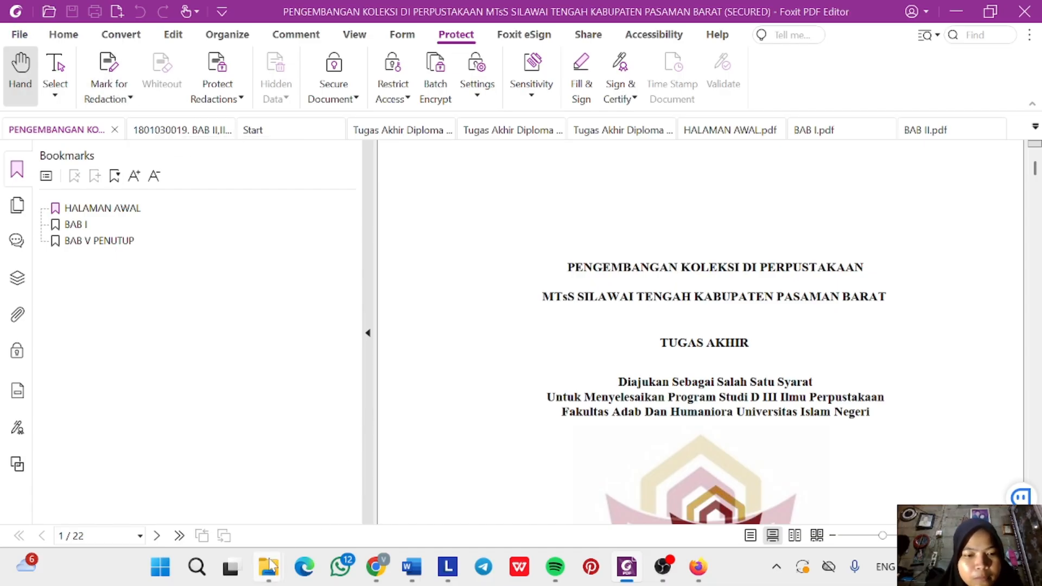
pyautogui.moveTo(270, 565)
pyautogui.click(440, 489)
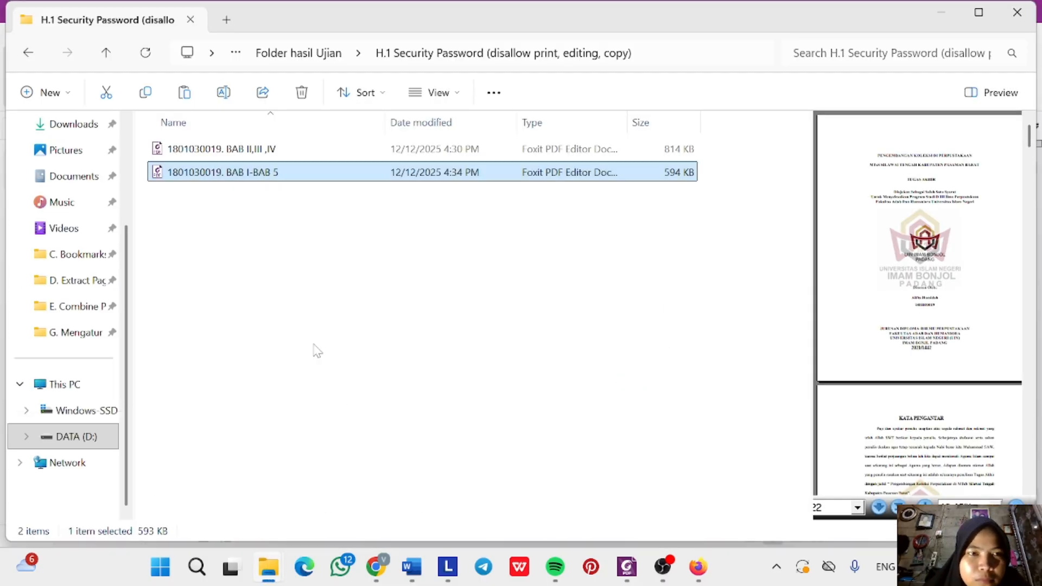
pyautogui.click(280, 151)
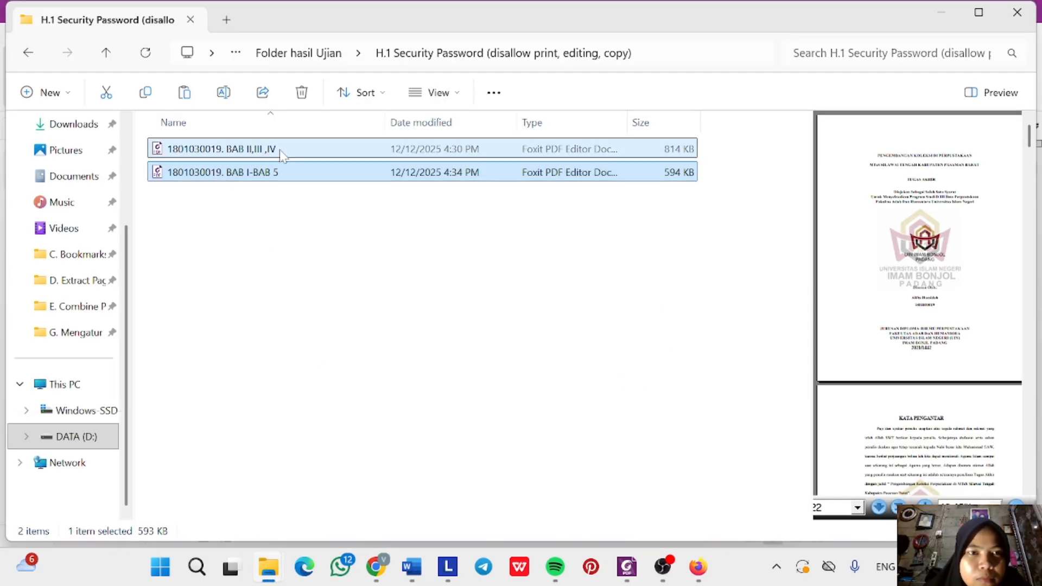
pyautogui.rightClick(287, 147)
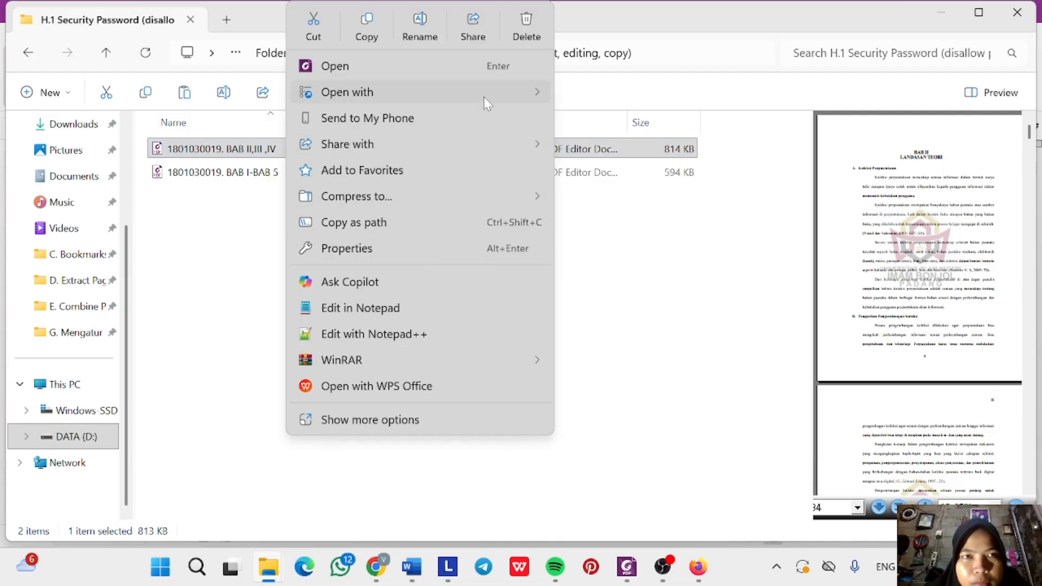
pyautogui.moveTo(483, 97)
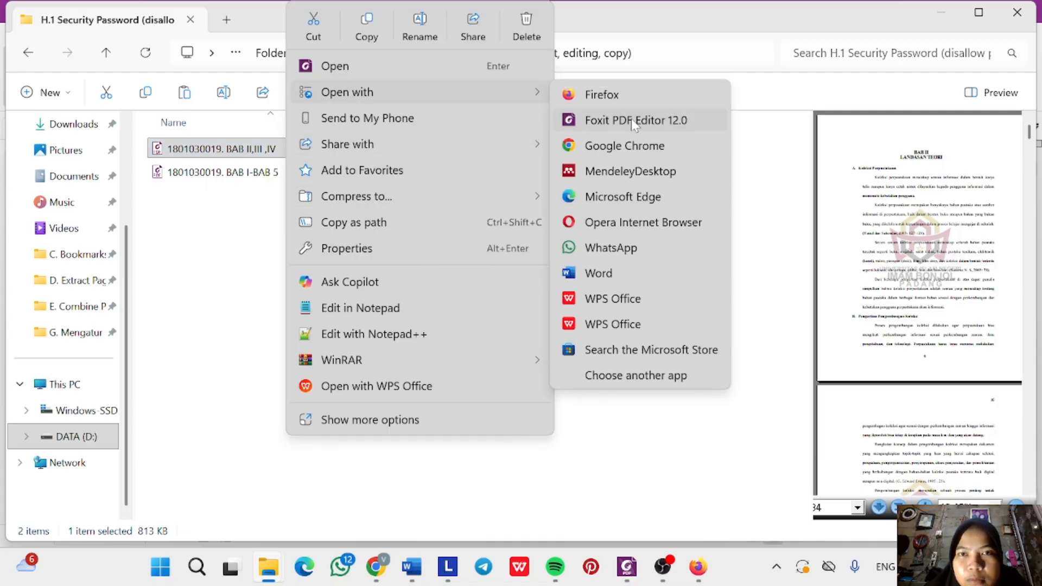
pyautogui.click(634, 125)
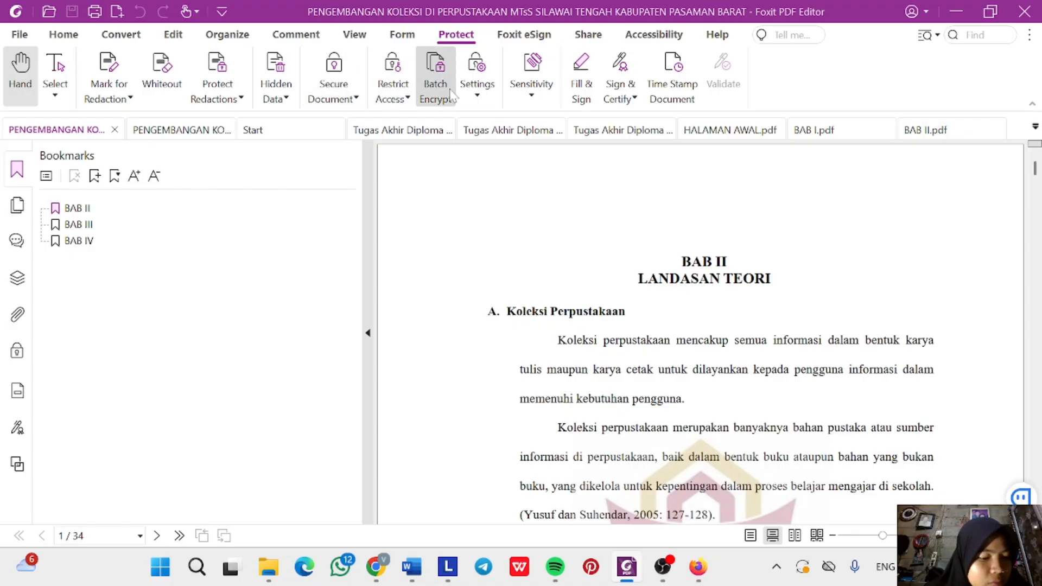
# Turn on Password Protect with a document-restriction password, entering and confirming the password.
pyautogui.click(342, 85)
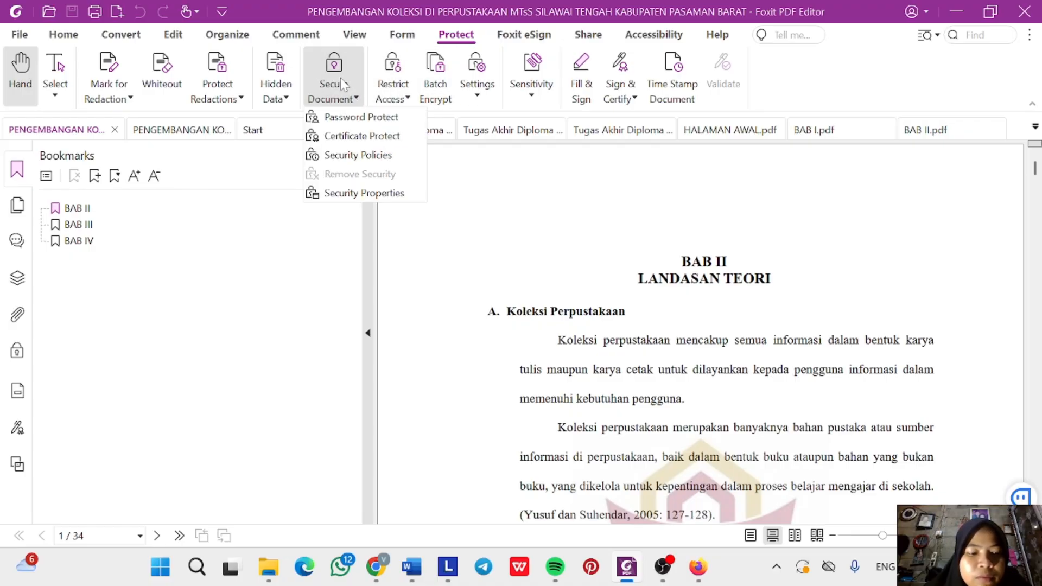
pyautogui.click(354, 117)
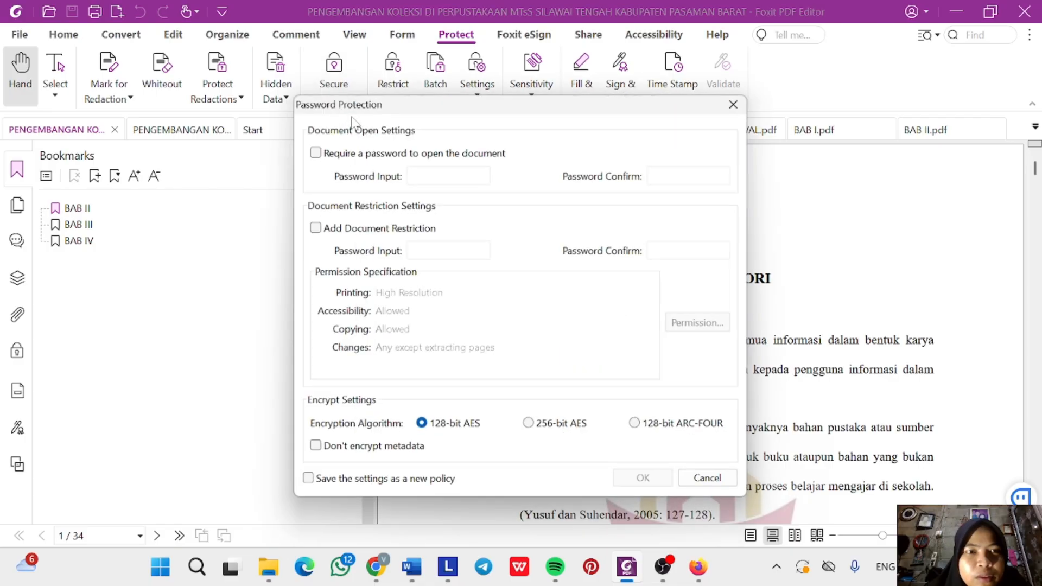
pyautogui.click(314, 227)
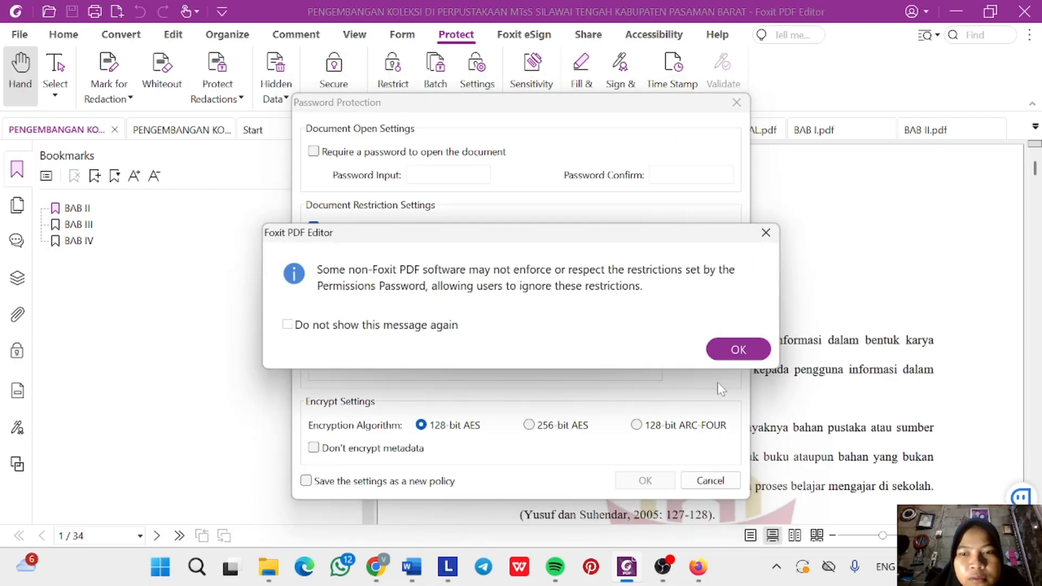
pyautogui.click(735, 349)
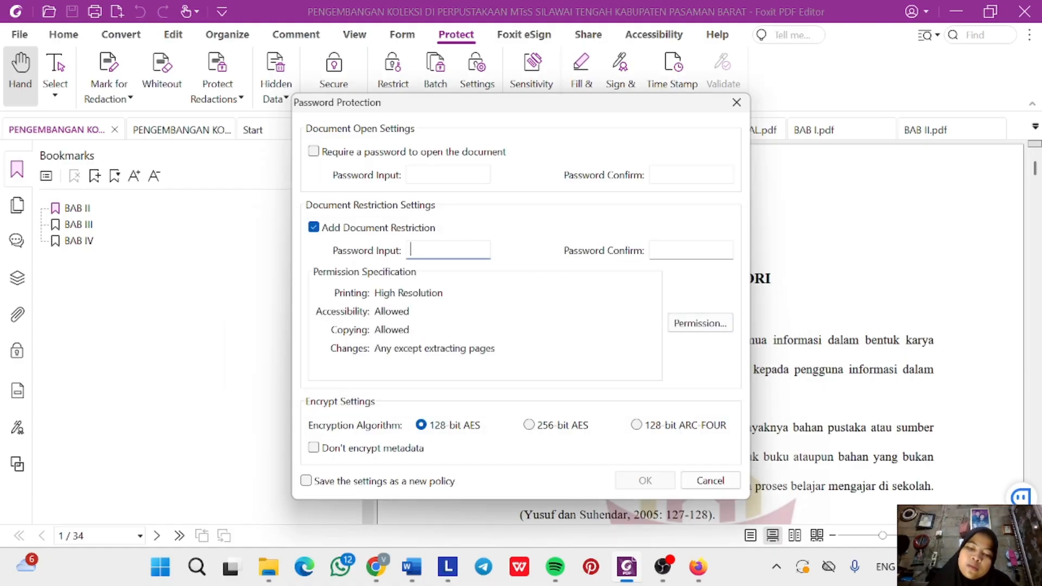
pyautogui.write('1234')
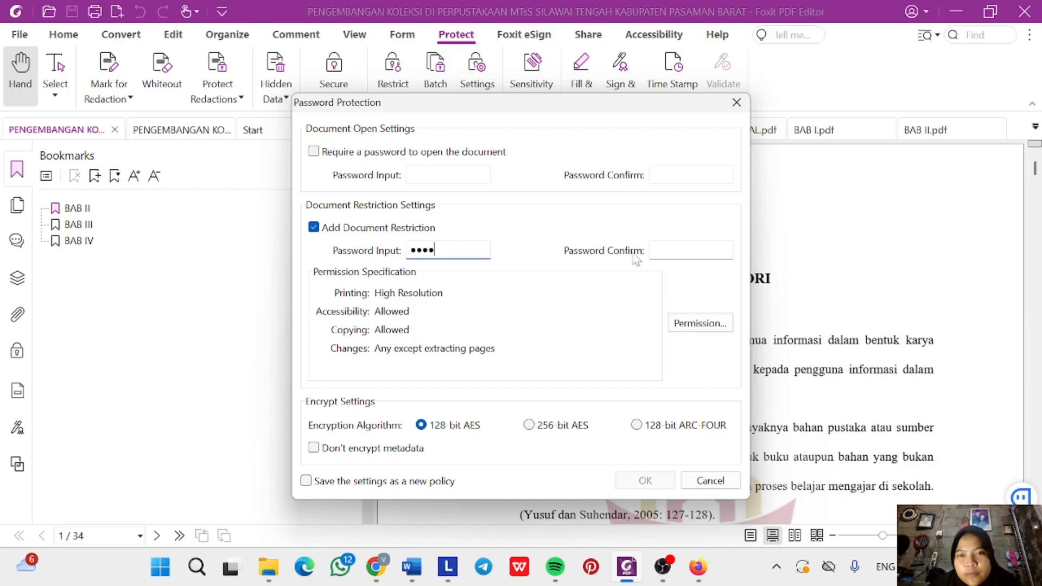
pyautogui.click(650, 253)
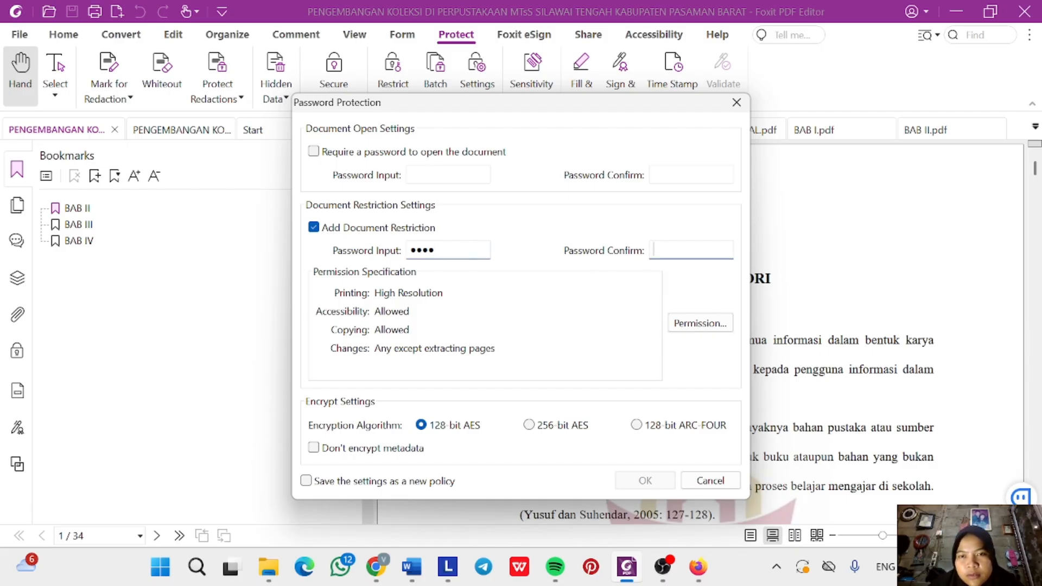
pyautogui.write('123')
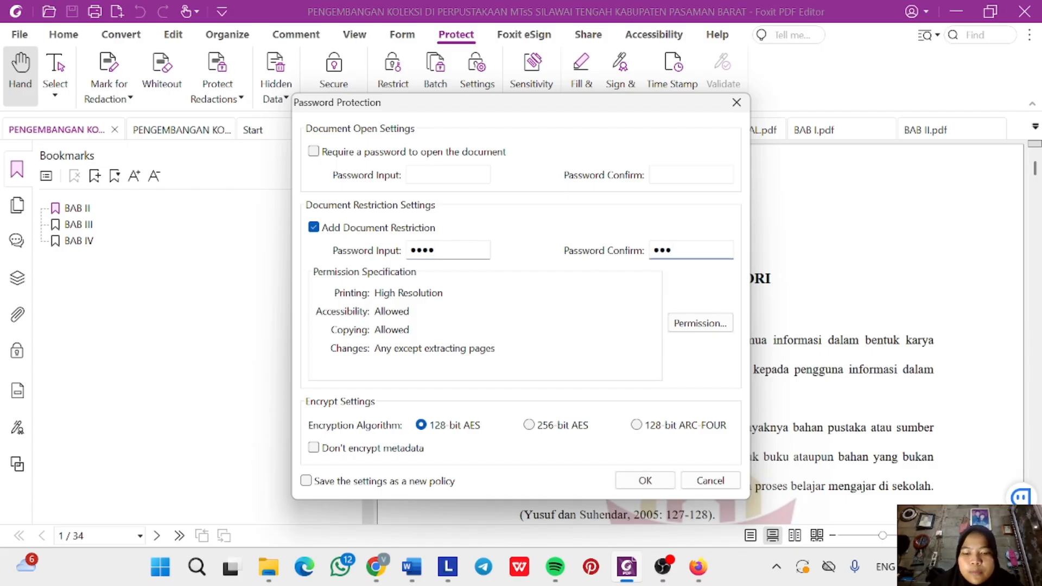
pyautogui.write('45')
pyautogui.press('BackSpace')
pyautogui.press('BackSpace')
pyautogui.press('BackSpace')
pyautogui.press('BackSpace')
pyautogui.press('BackSpace')
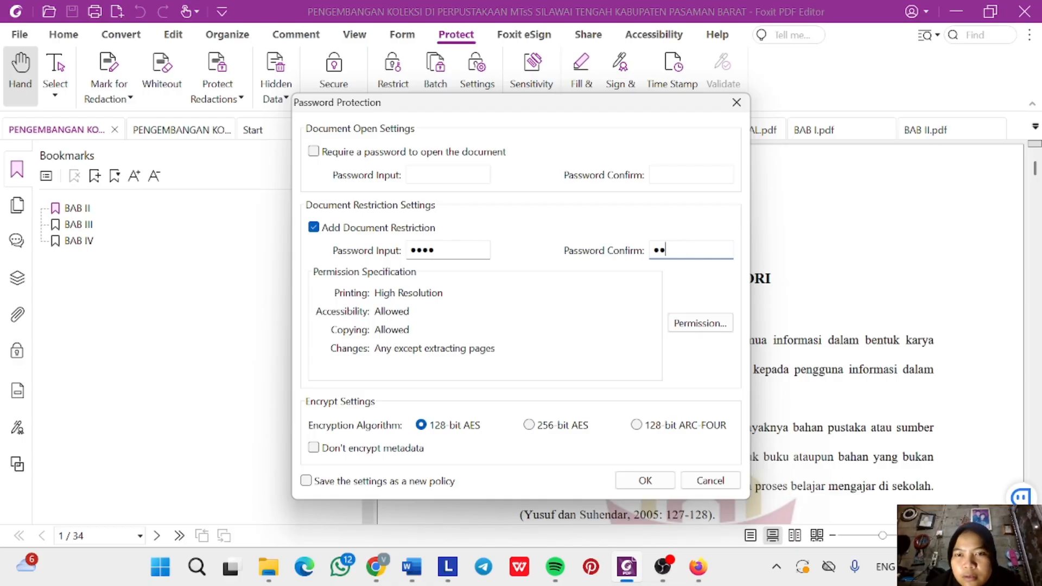
pyautogui.write('1234')
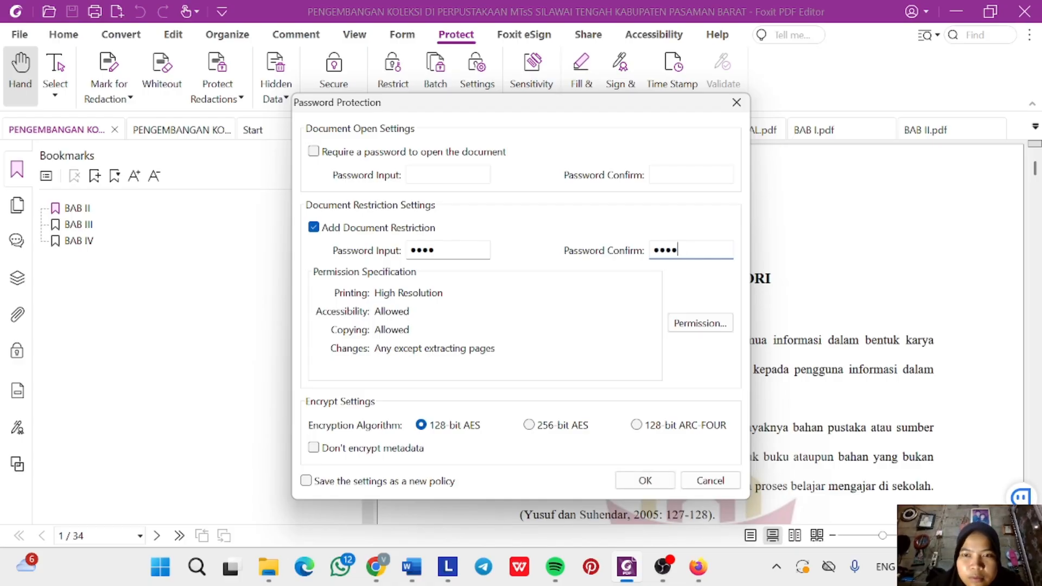
# Restrict printing and editing in the permission settings and apply the password protection.
pyautogui.click(716, 325)
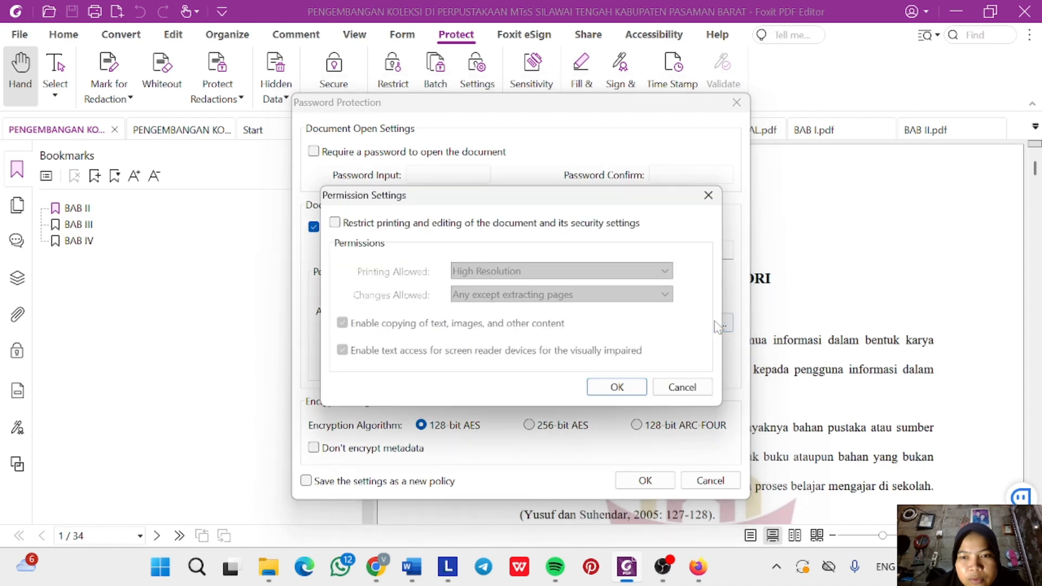
pyautogui.click(335, 222)
pyautogui.click(634, 391)
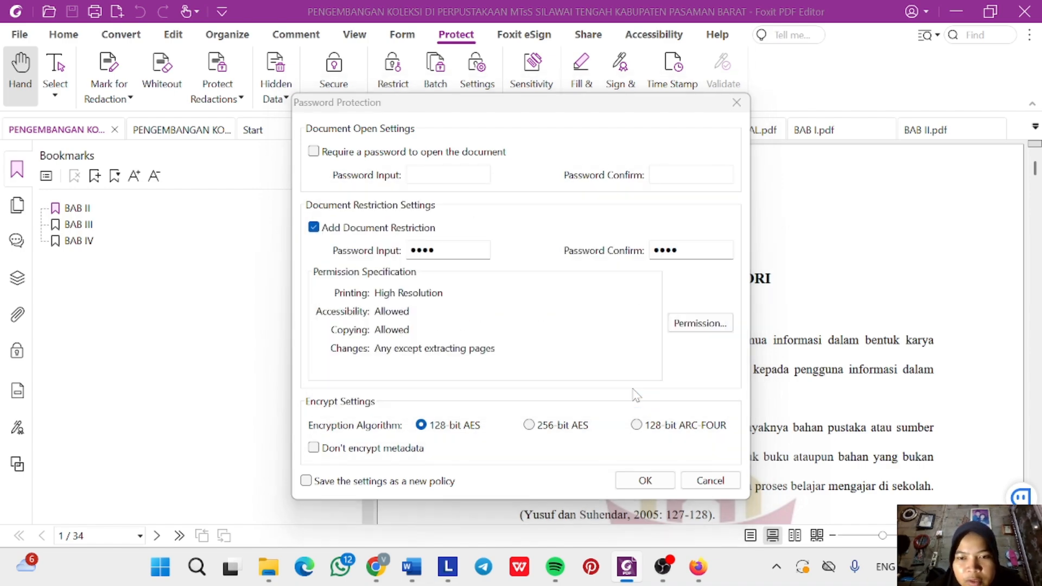
pyautogui.click(645, 480)
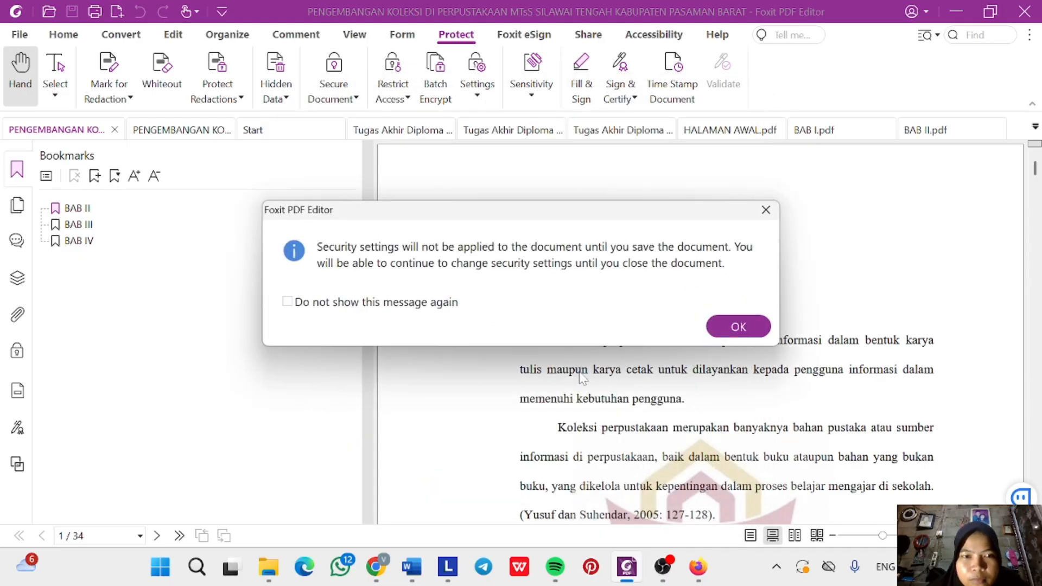
pyautogui.click(739, 327)
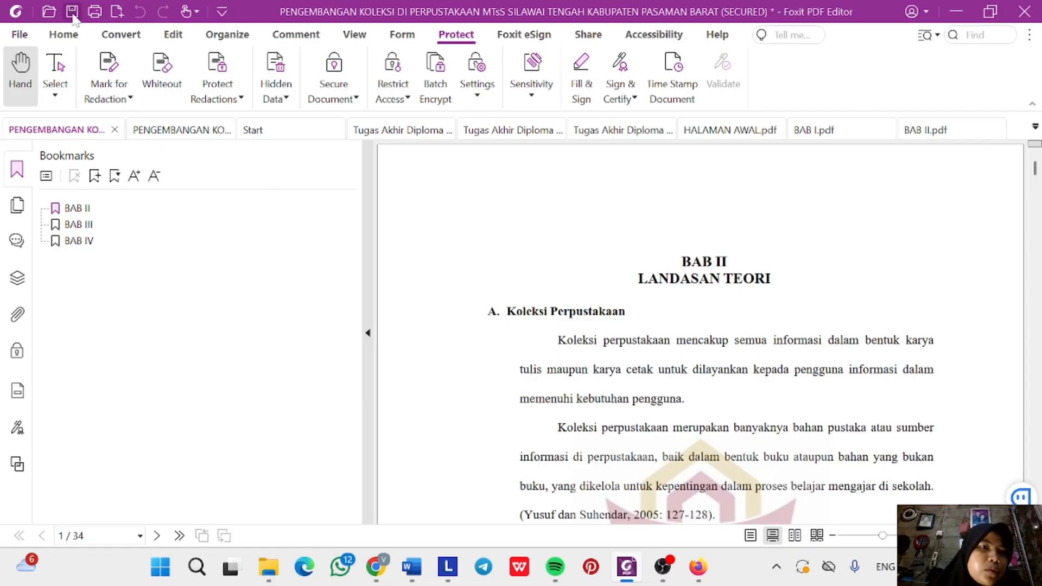
# Save the secured BAB II,III,IV thesis, glance at the File view, and return to the document.
pyautogui.click(72, 14)
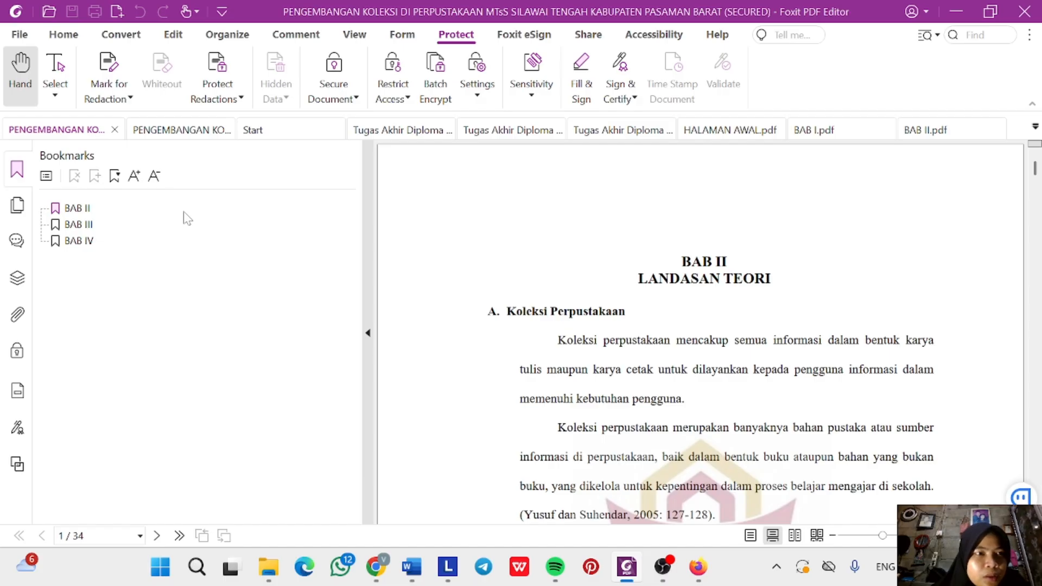
pyautogui.click(19, 36)
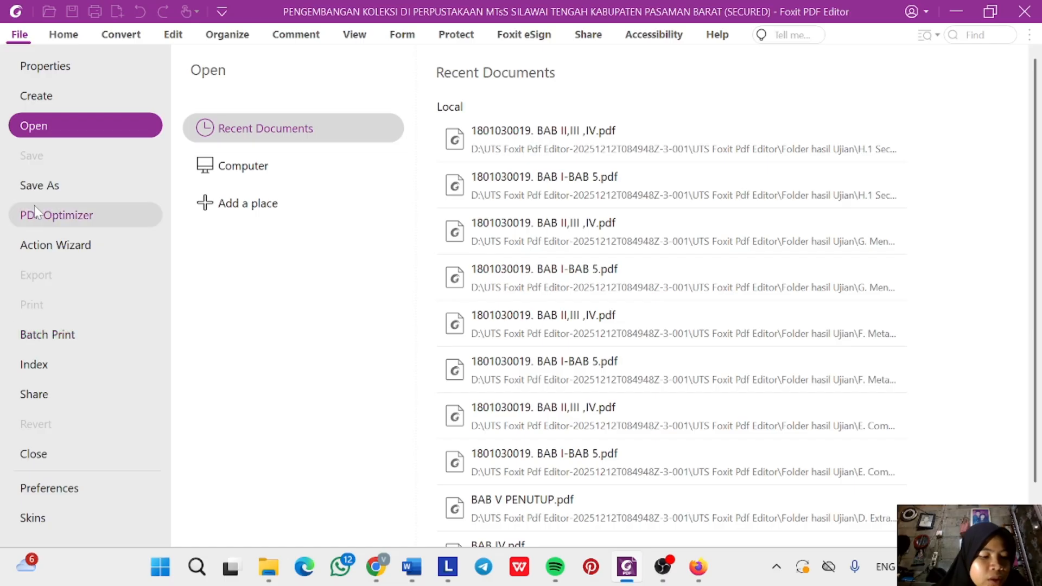
pyautogui.click(74, 36)
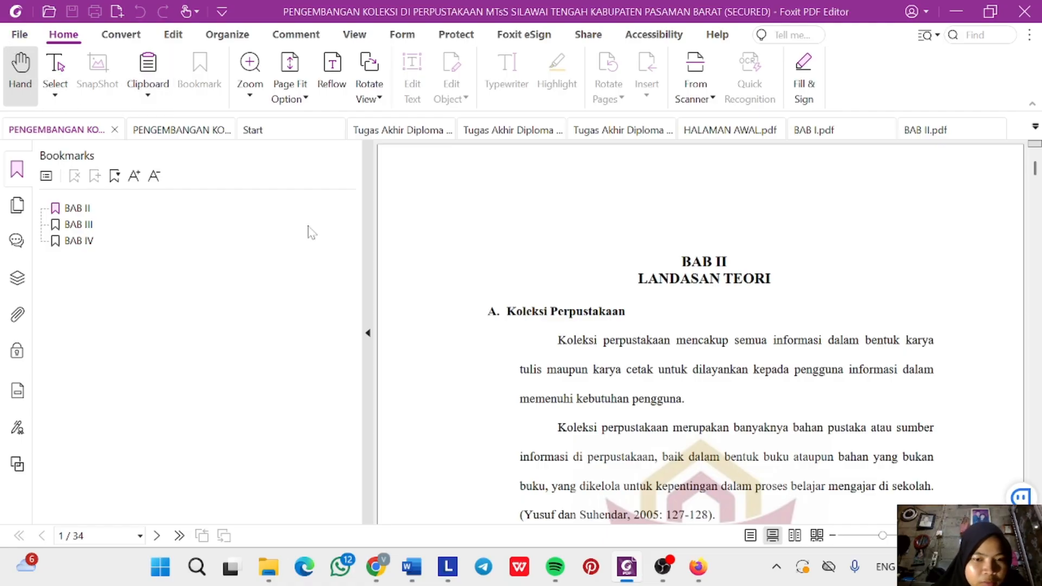
pyautogui.moveTo(383, 565)
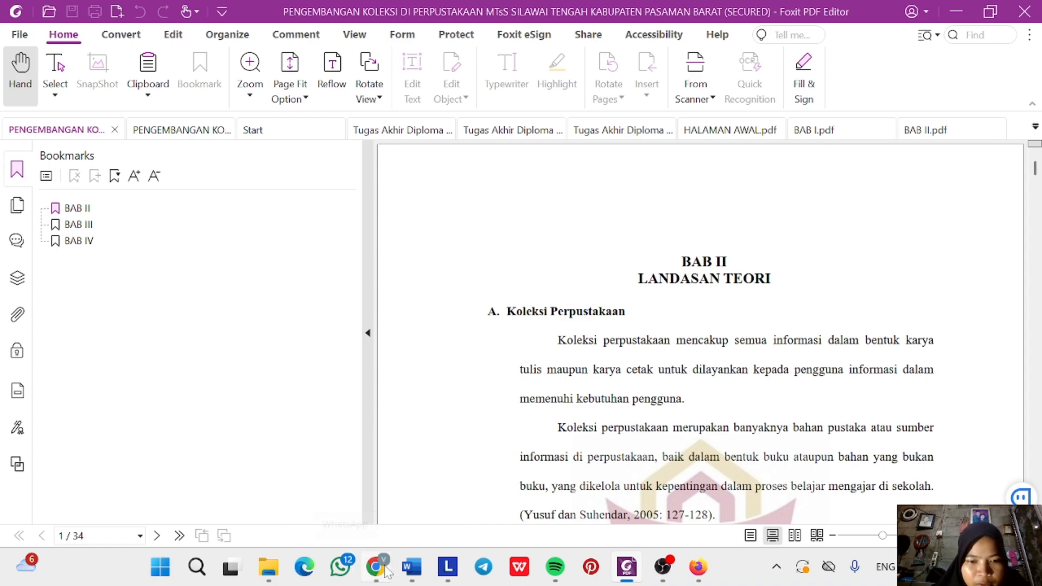
# In Word, highlight the H.1 security-password paragraph yellow like items B–G.
pyautogui.moveTo(421, 574)
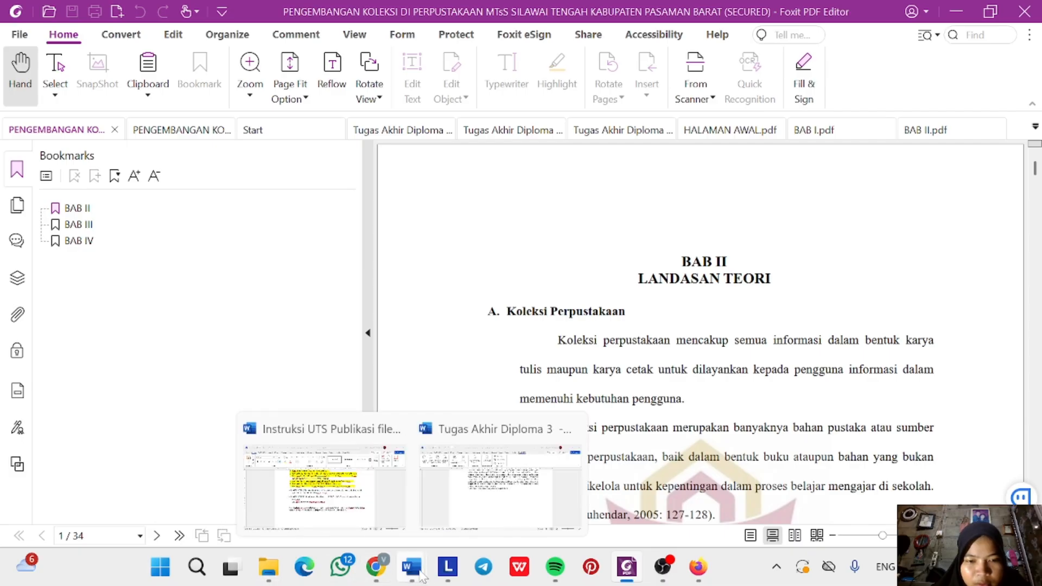
pyautogui.click(324, 478)
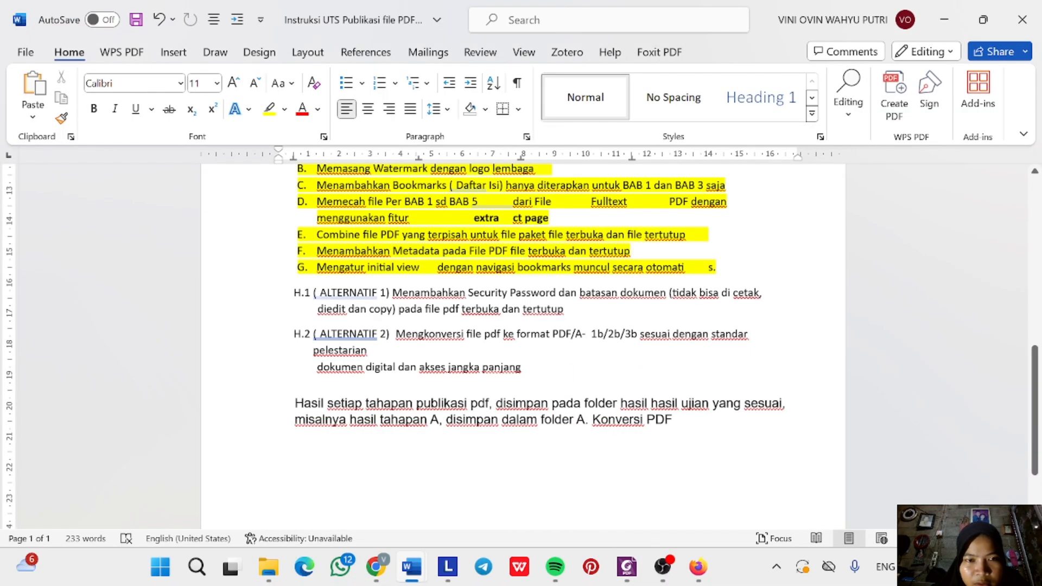
pyautogui.tripleClick(453, 309)
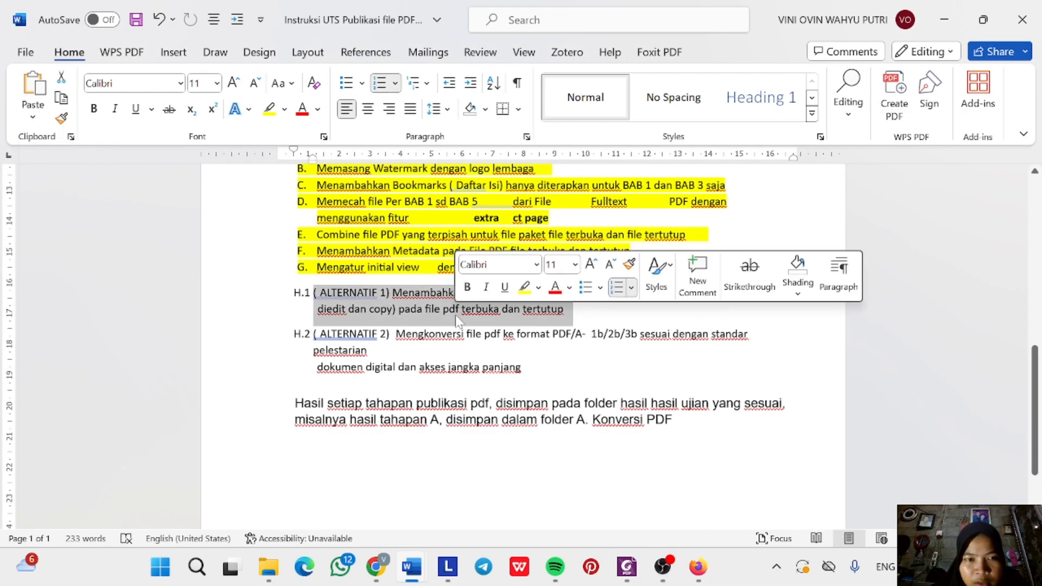
pyautogui.click(524, 288)
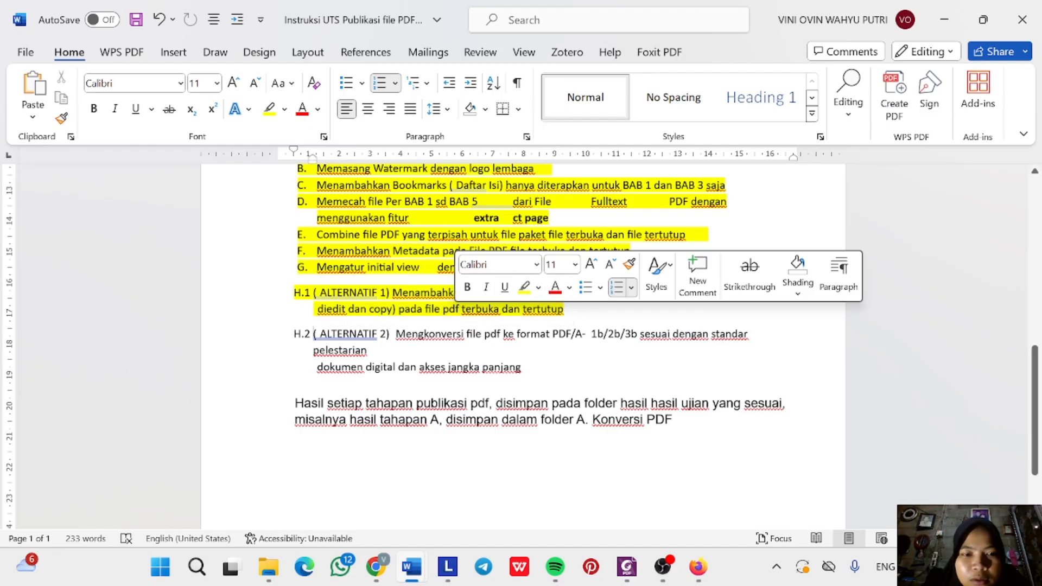
pyautogui.click(370, 351)
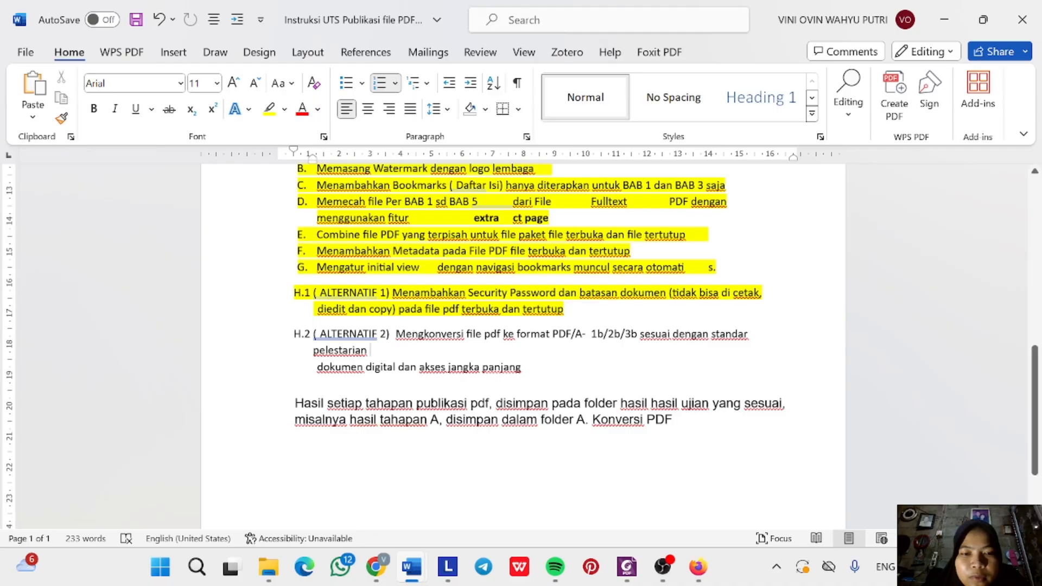
pyautogui.click(283, 568)
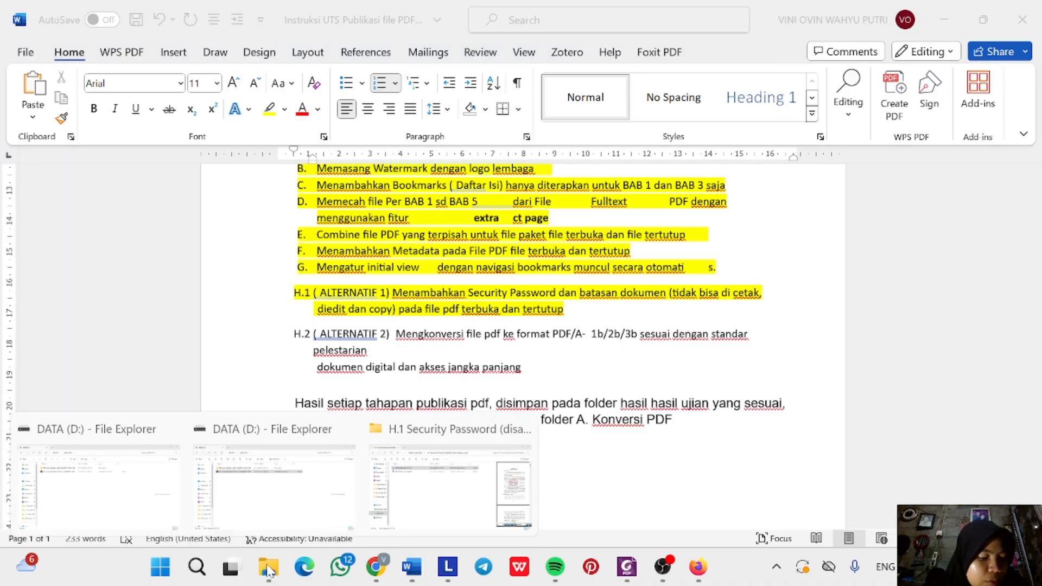
# Move from the H.1 Security Password folder into G. Mengatur Initial View PDF and open BAB I-BAB 5.
pyautogui.click(431, 500)
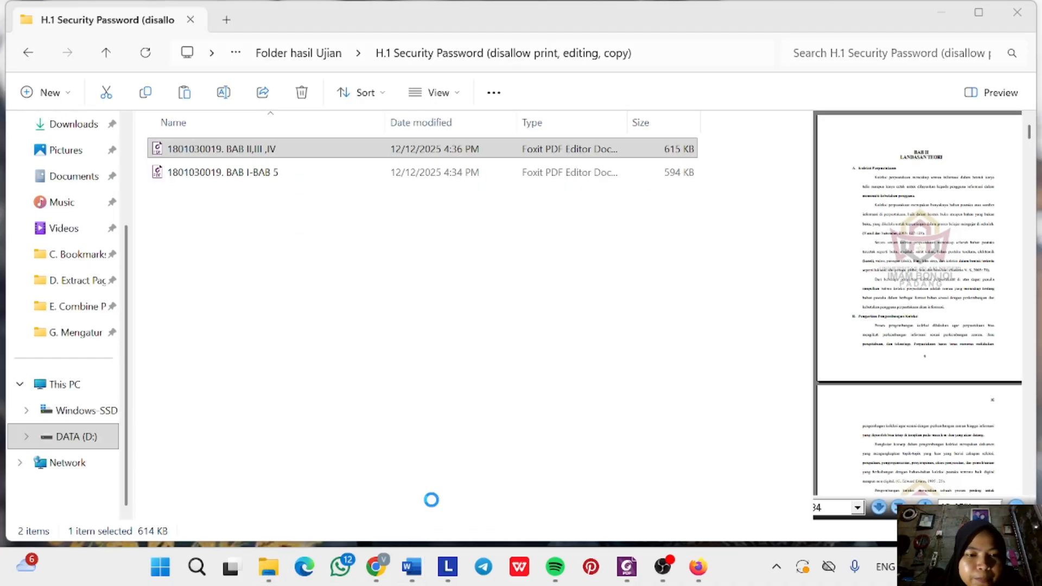
pyautogui.click(322, 54)
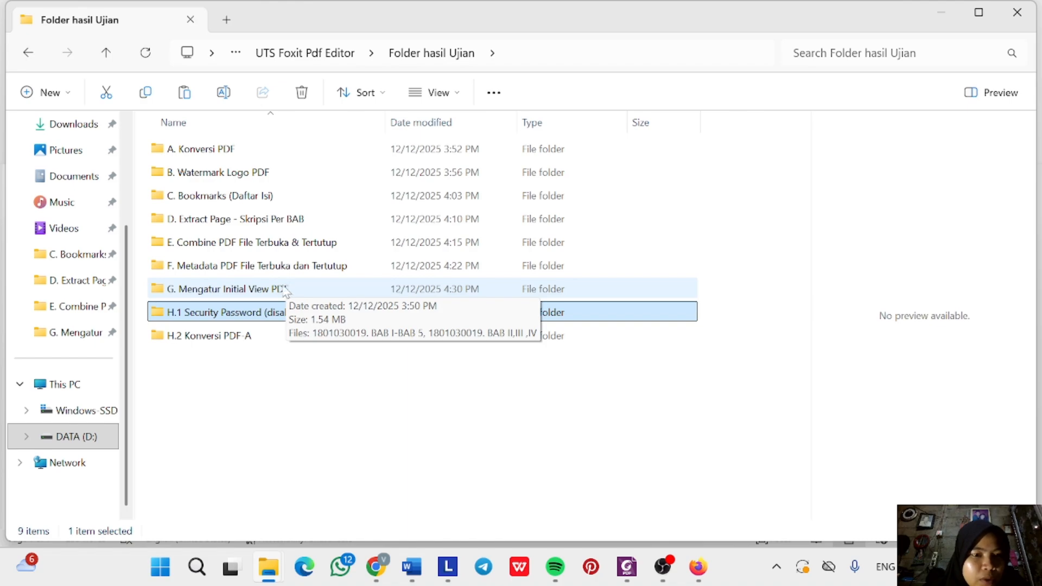
pyautogui.doubleClick(263, 294)
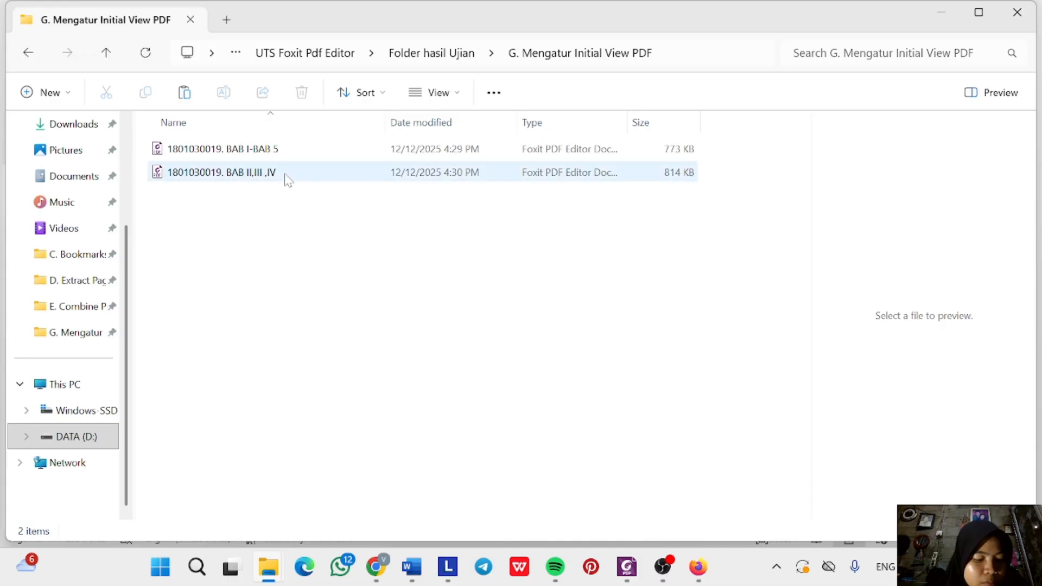
pyautogui.doubleClick(287, 150)
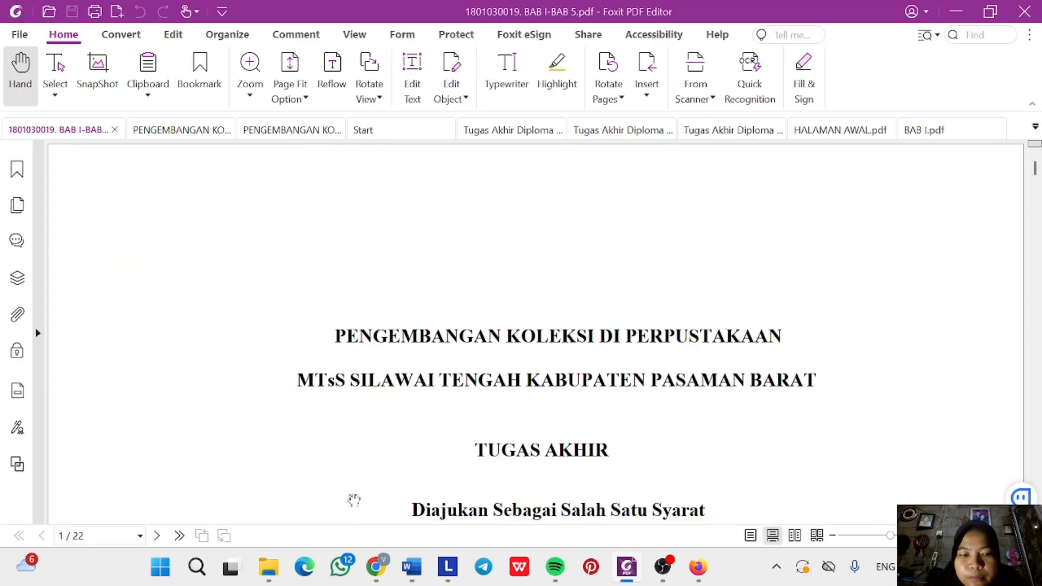
pyautogui.moveTo(268, 567)
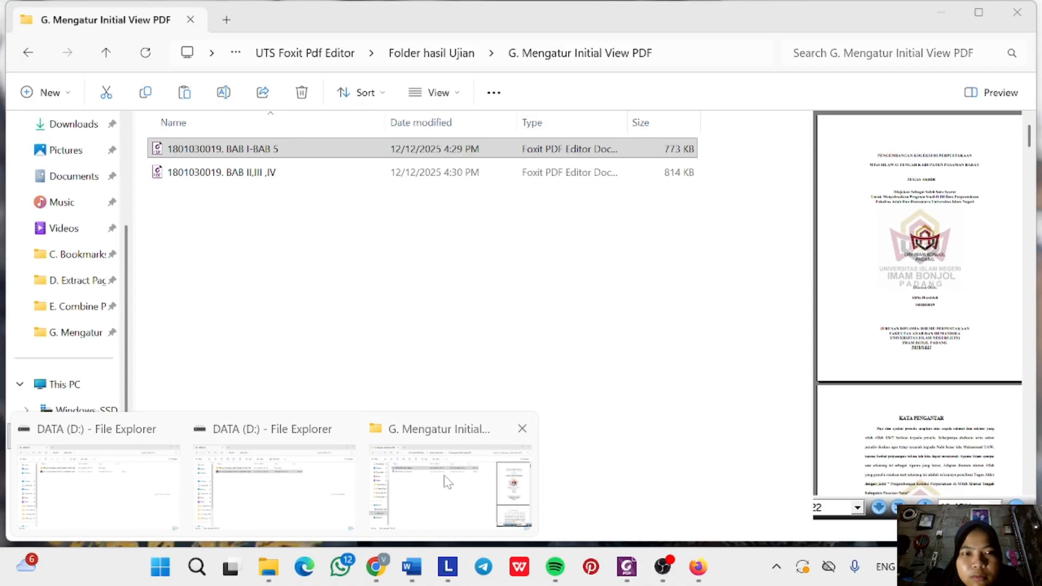
pyautogui.click(447, 481)
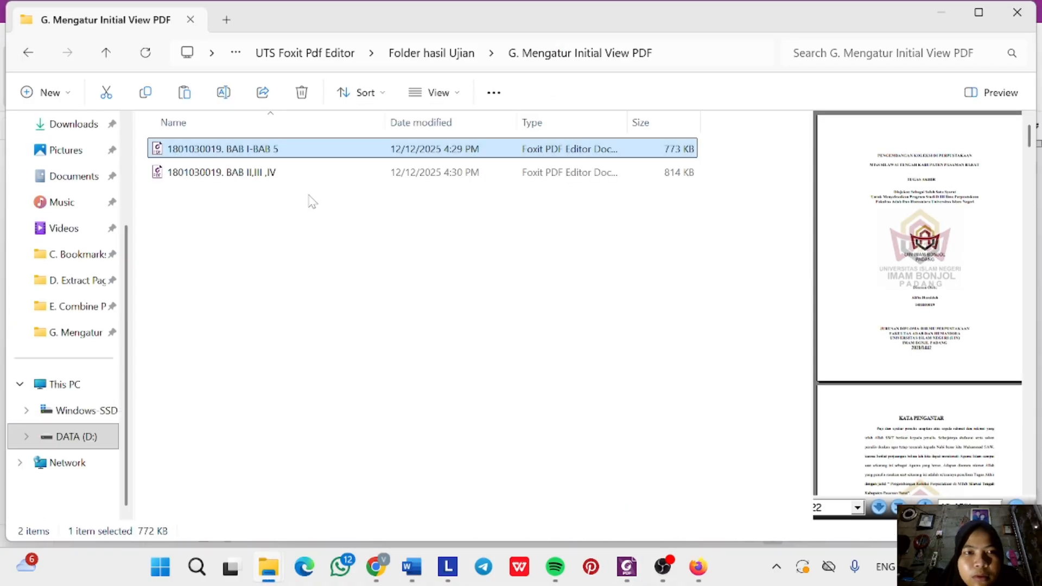
pyautogui.rightClick(314, 147)
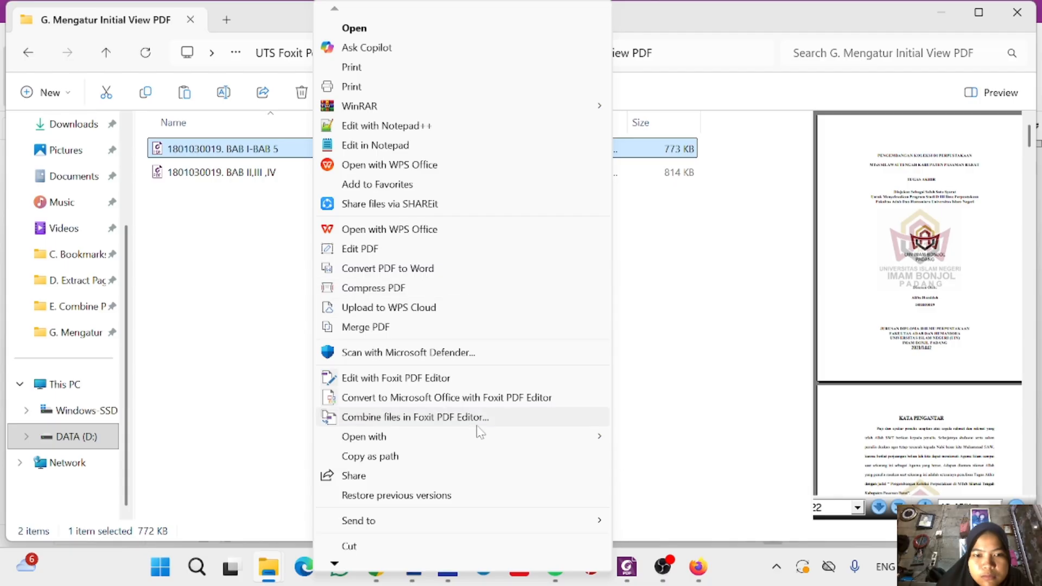
pyautogui.moveTo(595, 435)
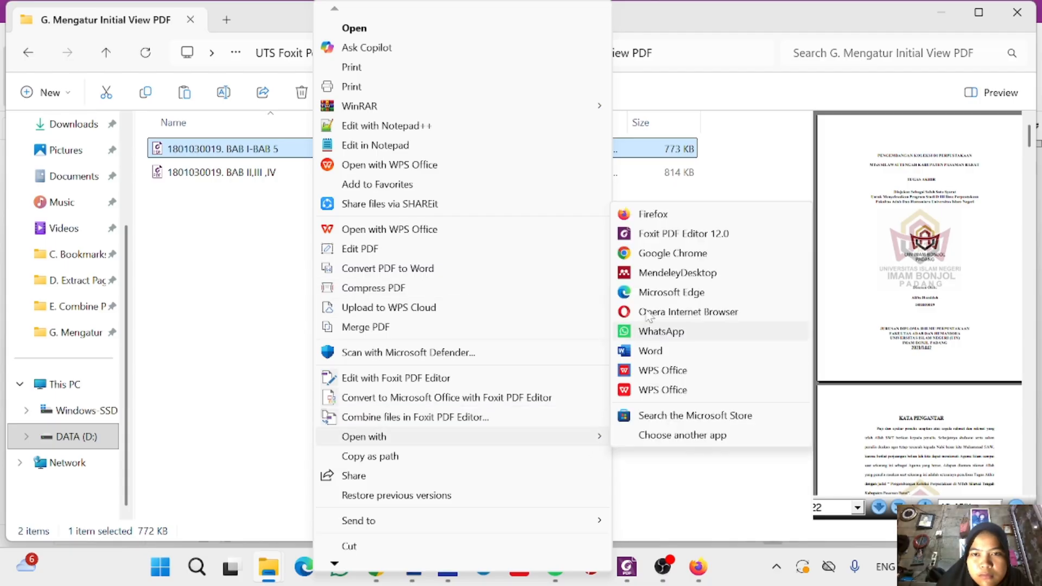
pyautogui.click(673, 238)
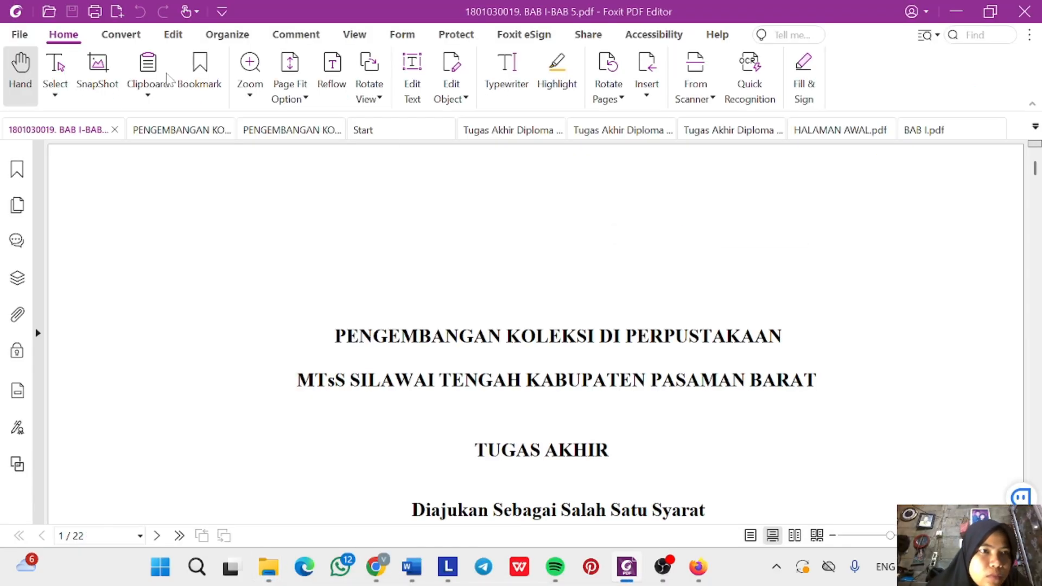
pyautogui.click(20, 34)
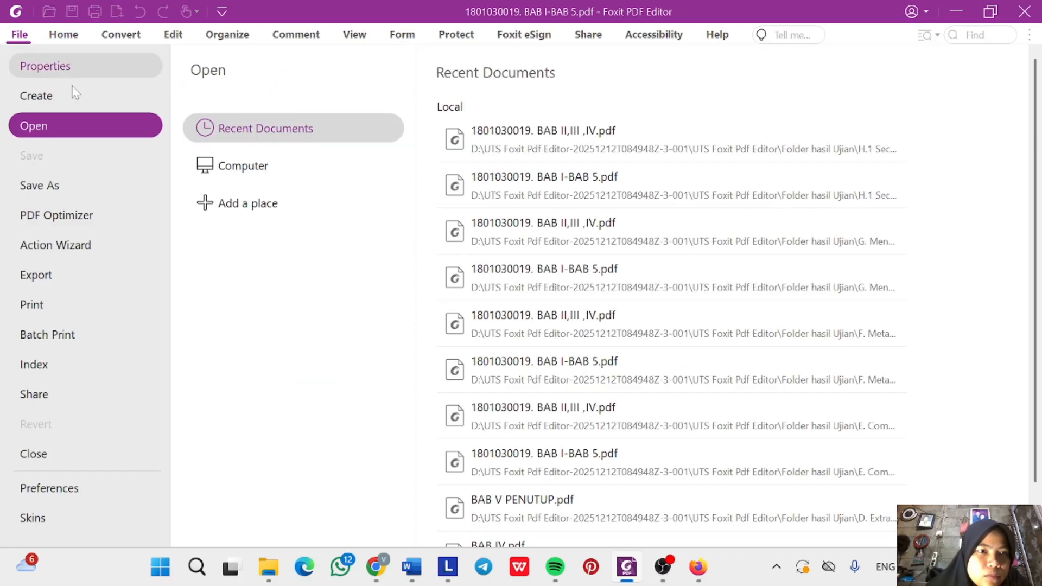
# Set Save As to the H.2 Konversi PDF-A folder with PDF/A (*.pdf) type and open its Settings.
pyautogui.click(91, 191)
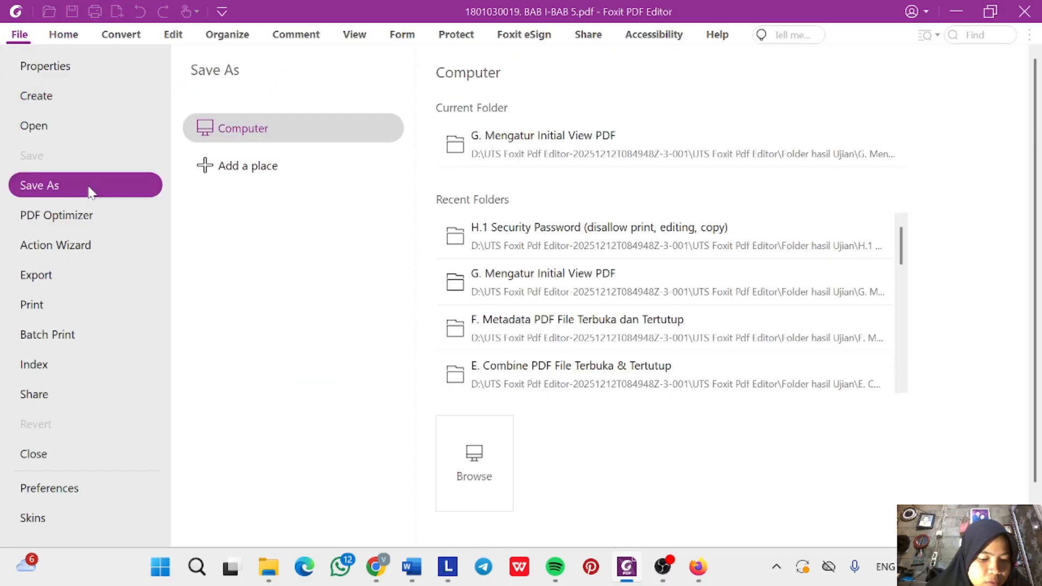
pyautogui.click(470, 469)
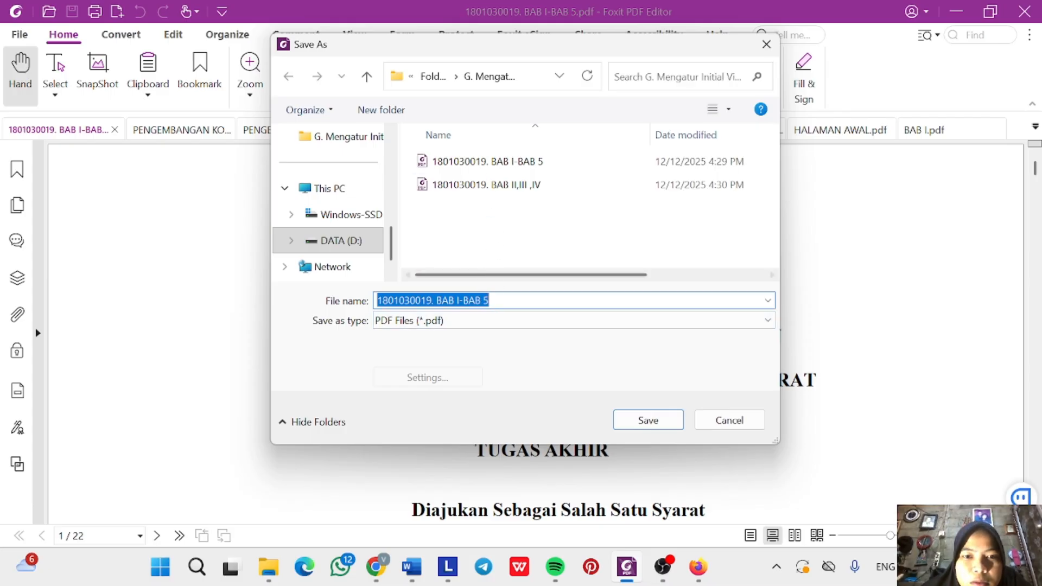
pyautogui.click(482, 321)
pyautogui.click(481, 363)
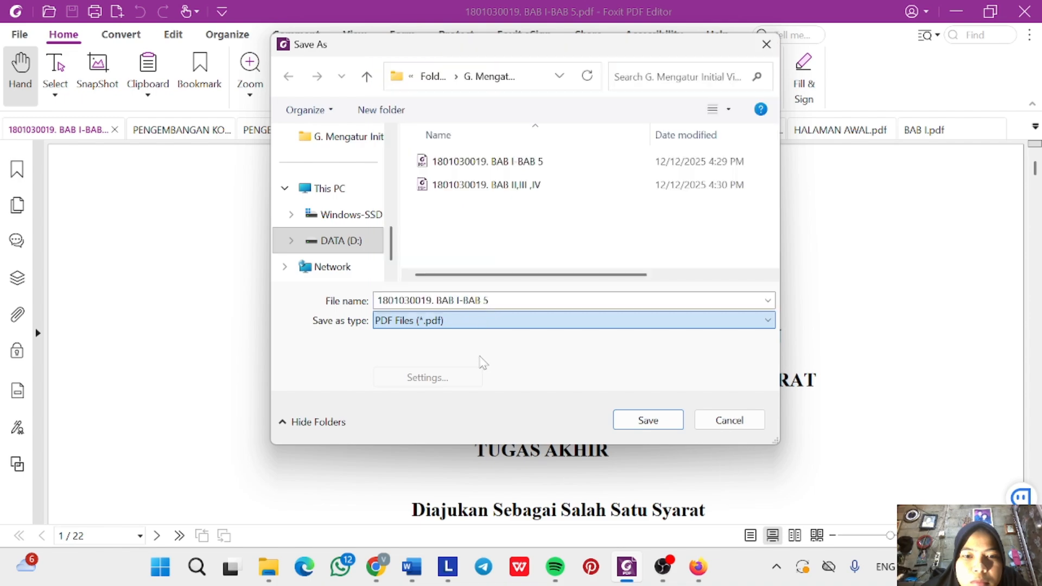
pyautogui.click(439, 80)
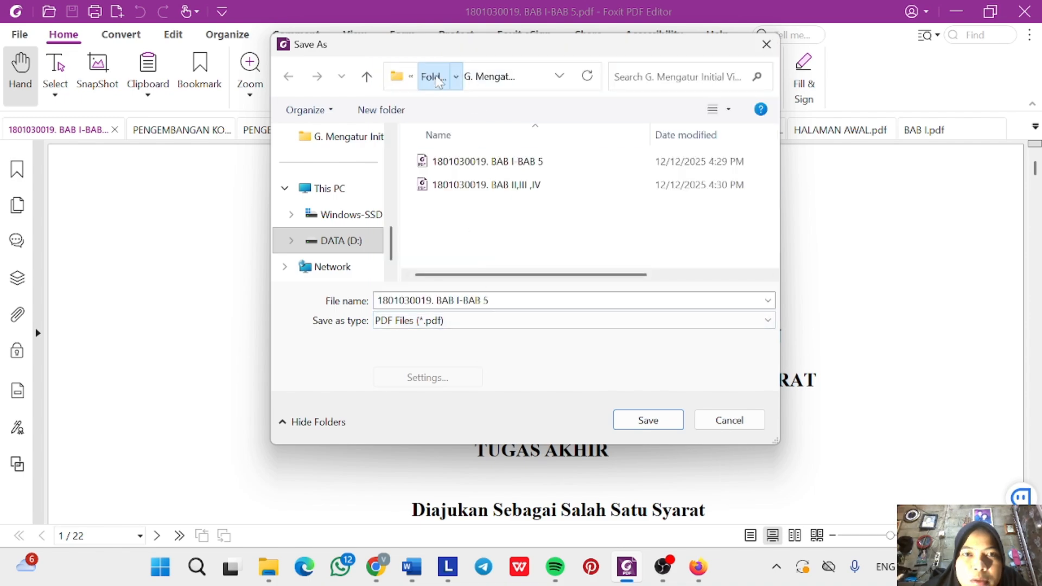
pyautogui.scroll(-2, 476, 272)
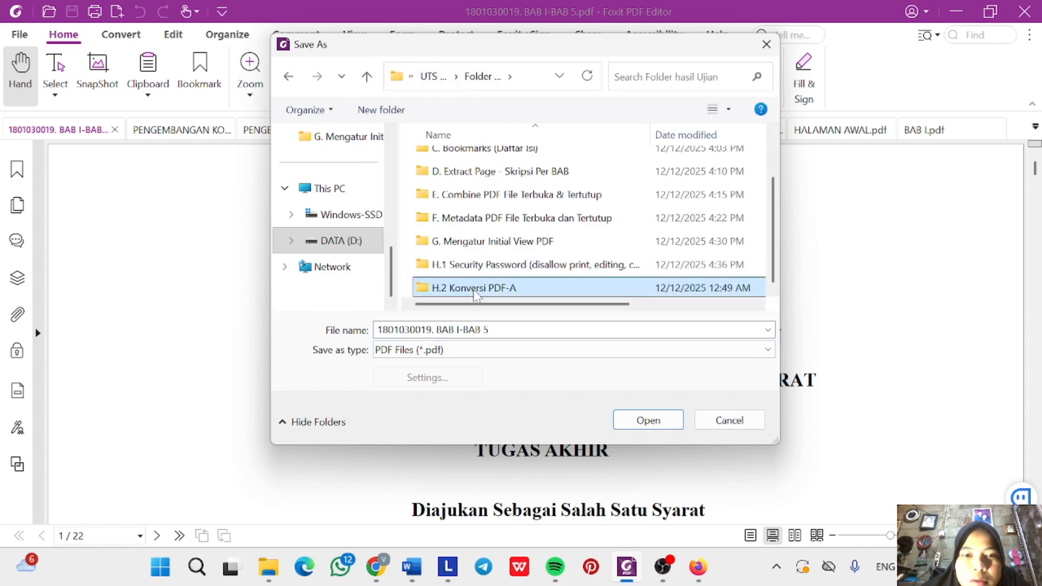
pyautogui.doubleClick(476, 290)
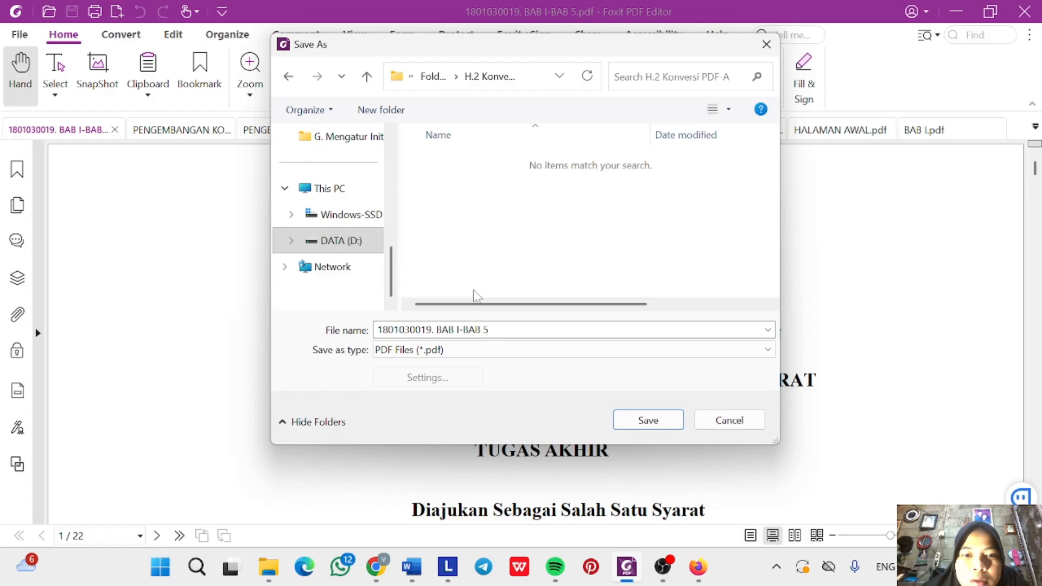
pyautogui.click(471, 352)
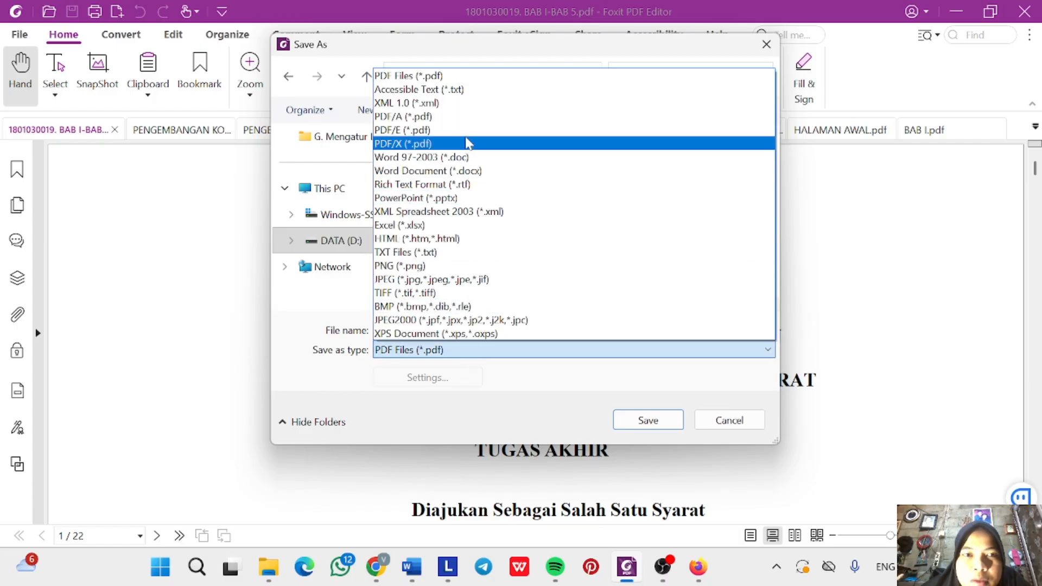
pyautogui.click(467, 117)
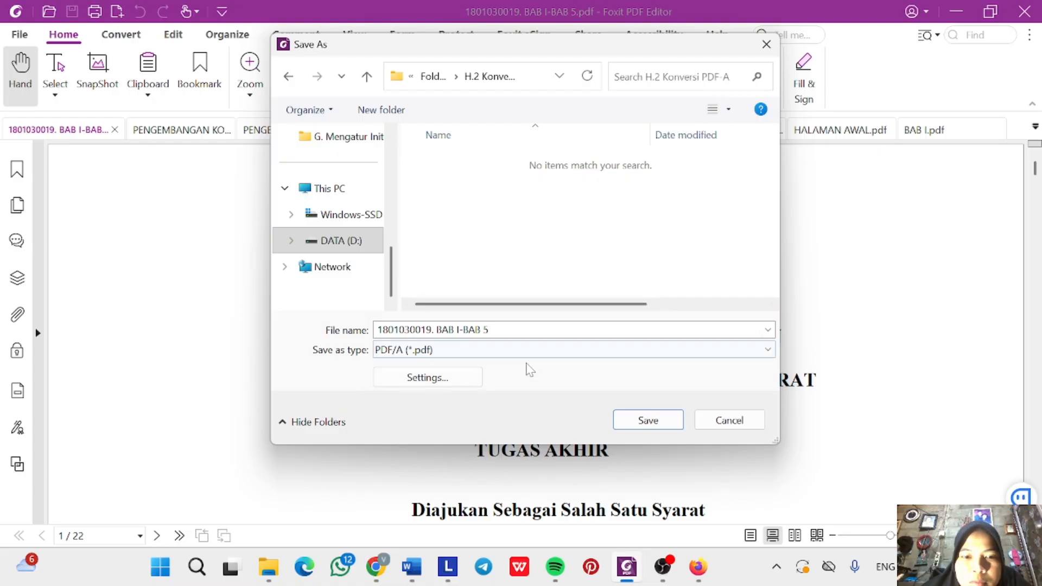
pyautogui.click(449, 382)
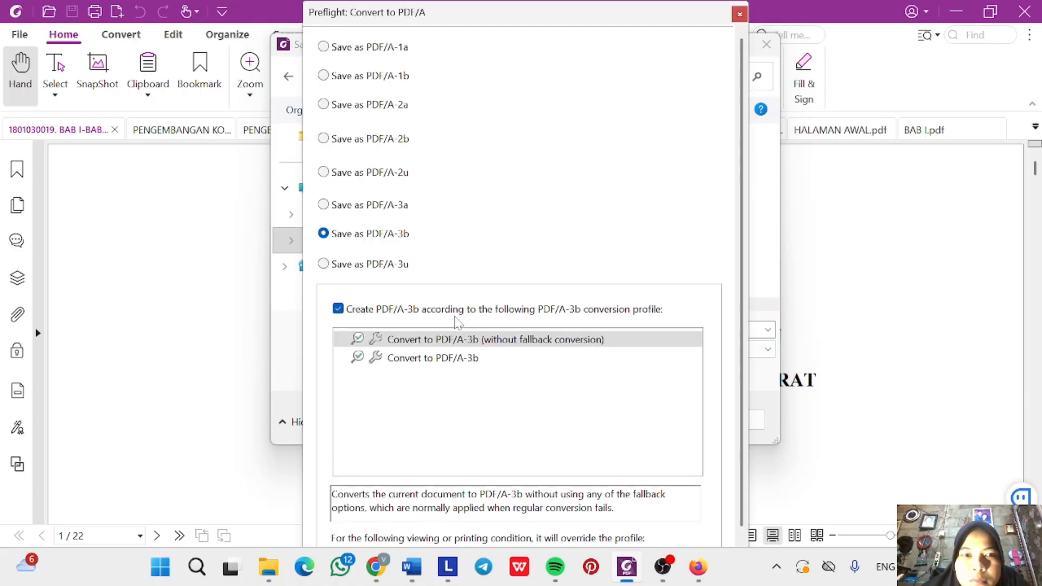
# Choose the PDF/A-1b standard and save the copy into H.2 Konversi PDF-A.
pyautogui.click(324, 76)
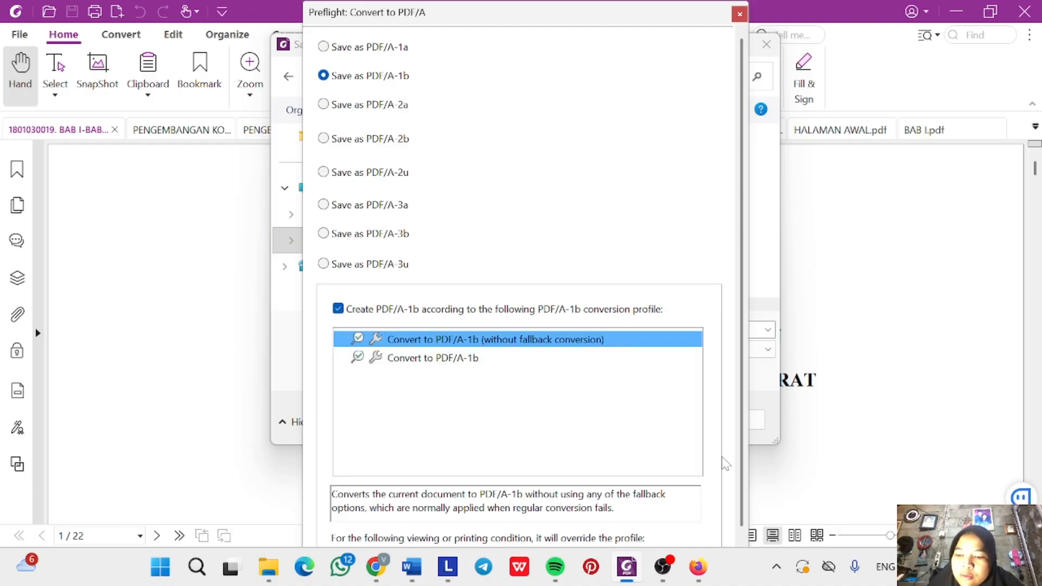
pyautogui.press('Return')
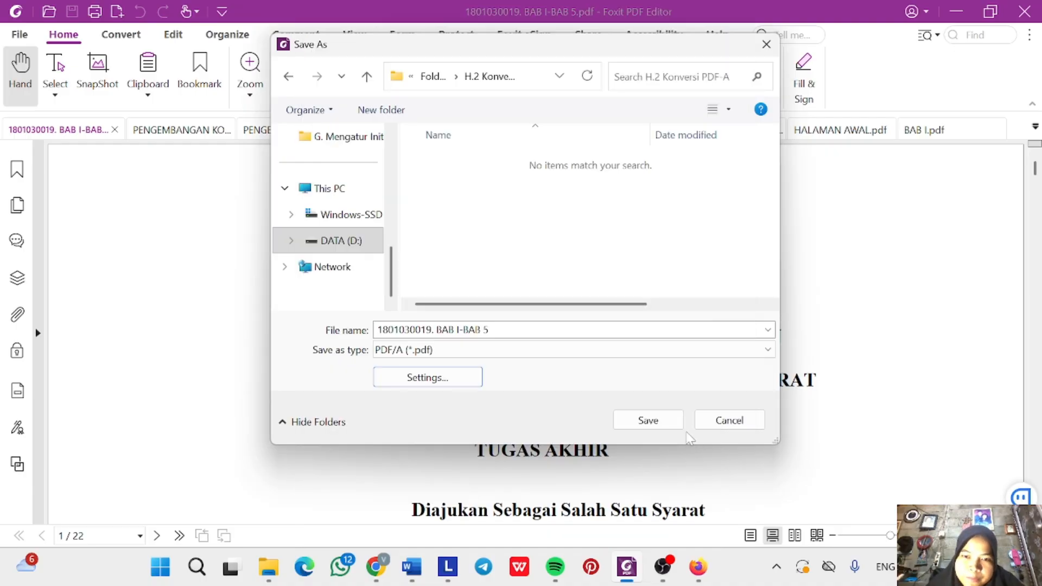
pyautogui.click(648, 421)
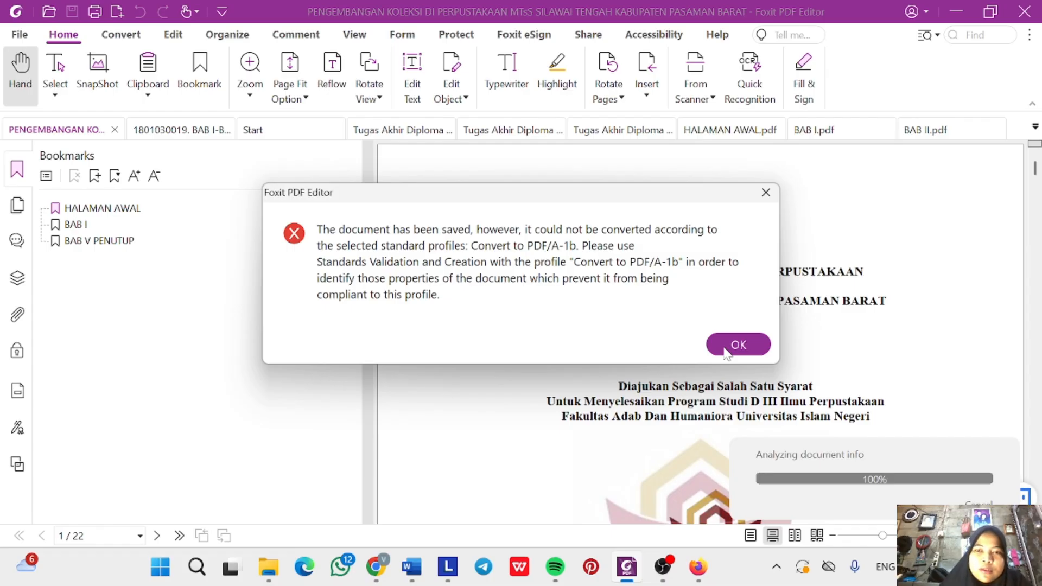
# Dismiss the message that the copy failed PDF/A-1b conversion.
pyautogui.click(726, 352)
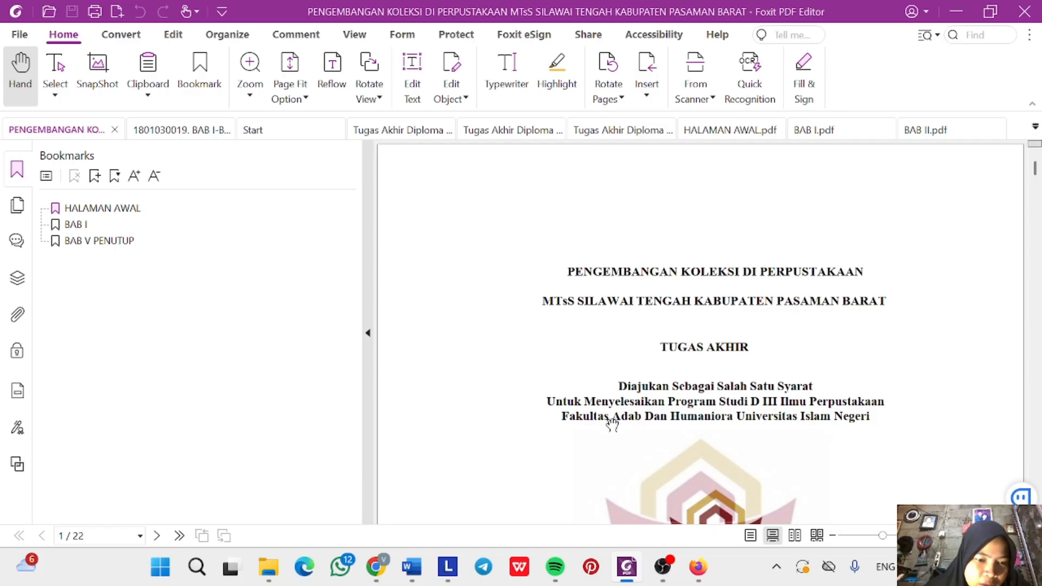
pyautogui.moveTo(269, 567)
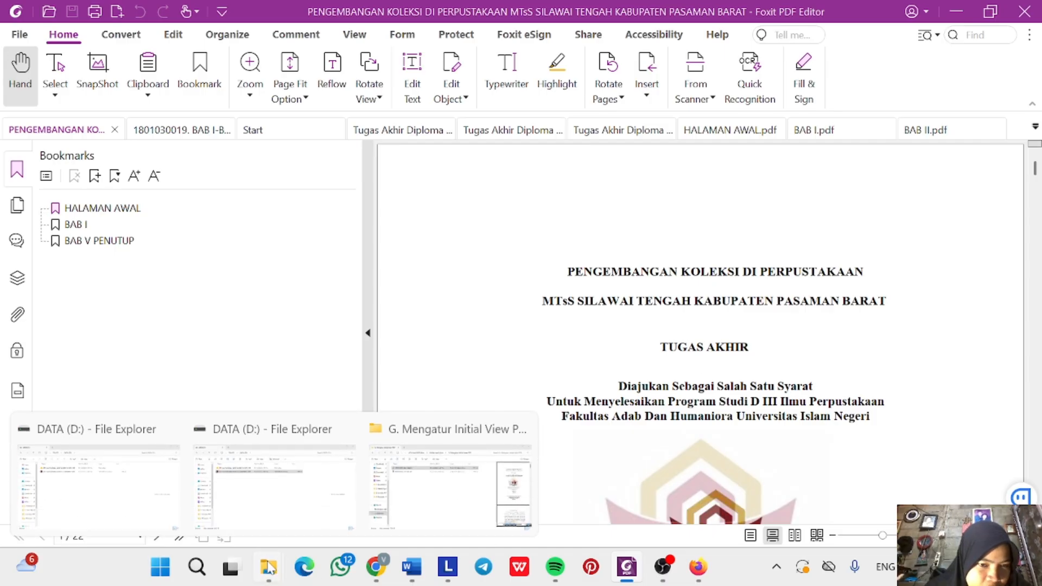
# Open the H.2 Konversi PDF-A folder and try deleting the saved BAB I-BAB 5 PDF.
pyautogui.click(440, 520)
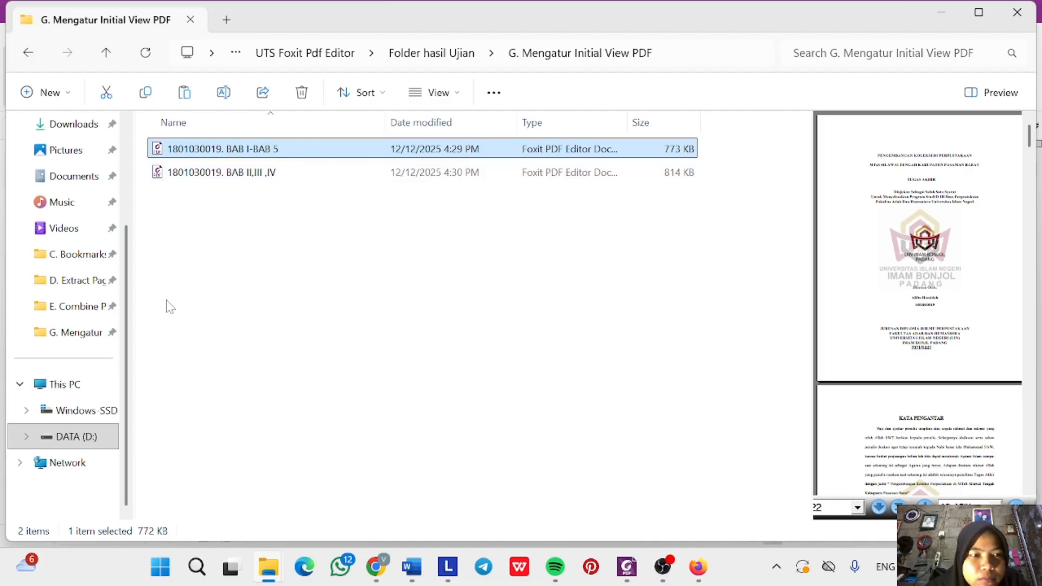
pyautogui.click(432, 53)
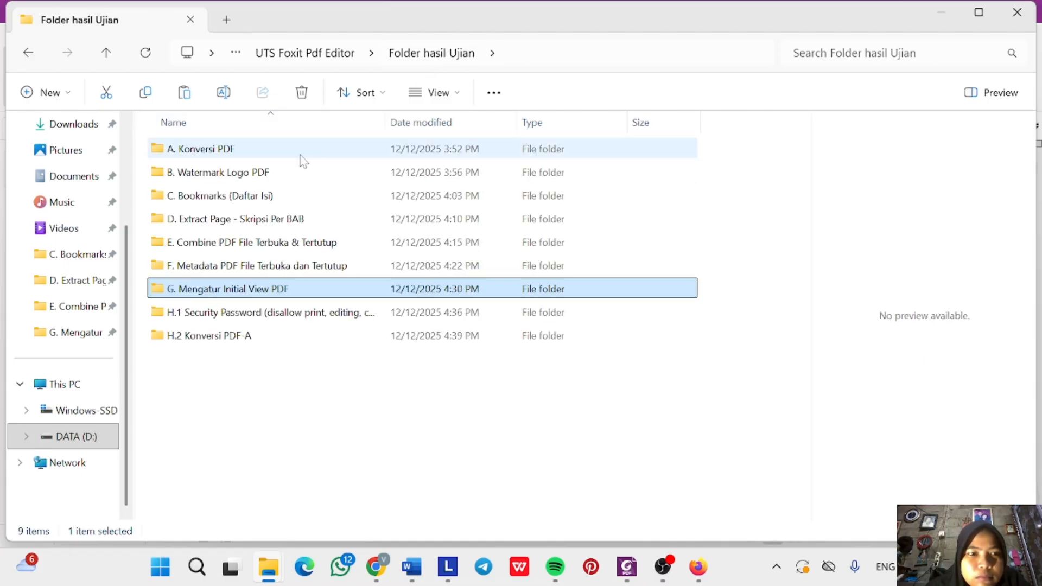
pyautogui.click(246, 336)
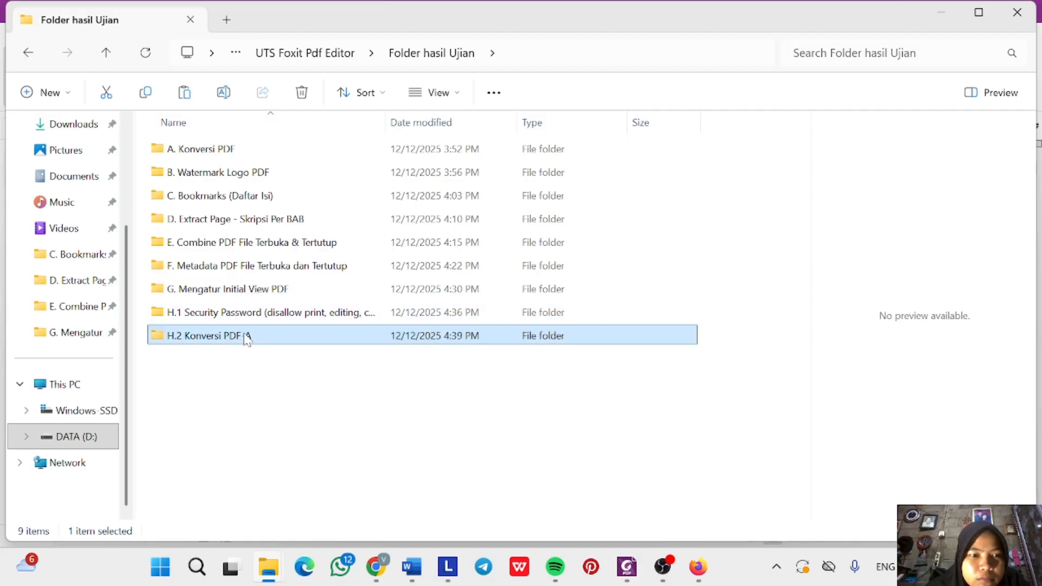
pyautogui.doubleClick(245, 337)
pyautogui.click(300, 147)
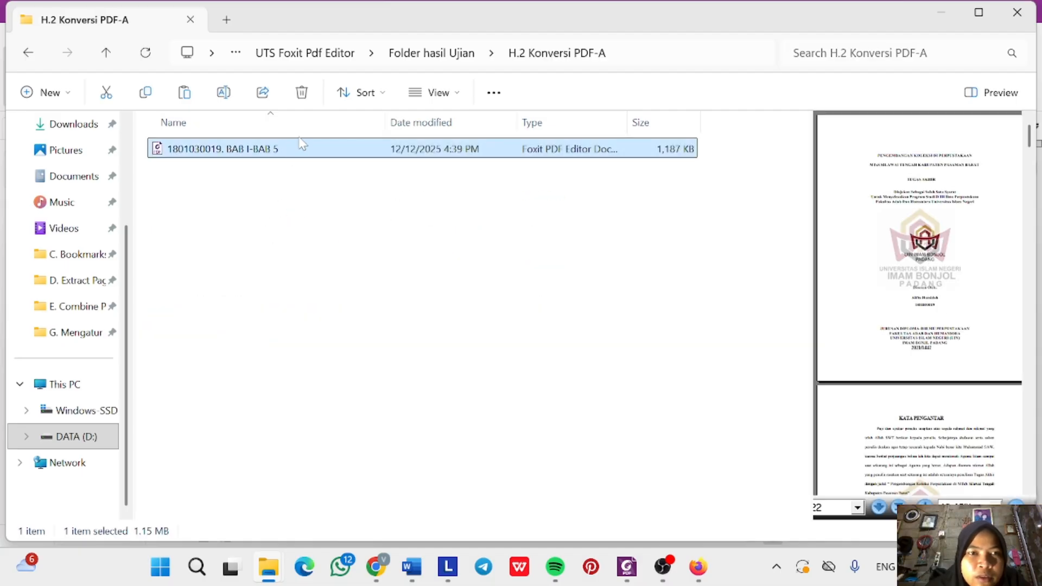
pyautogui.click(303, 93)
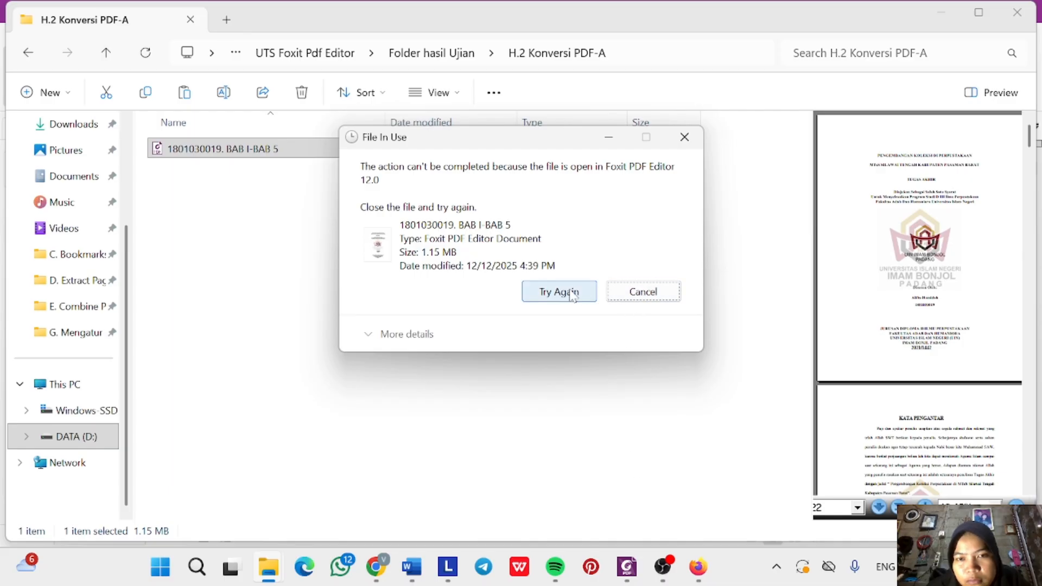
pyautogui.click(564, 292)
# Close the open thesis PDFs in Foxit, including BAB II,III,IV and BAB I-BAB 5.
pyautogui.click(619, 571)
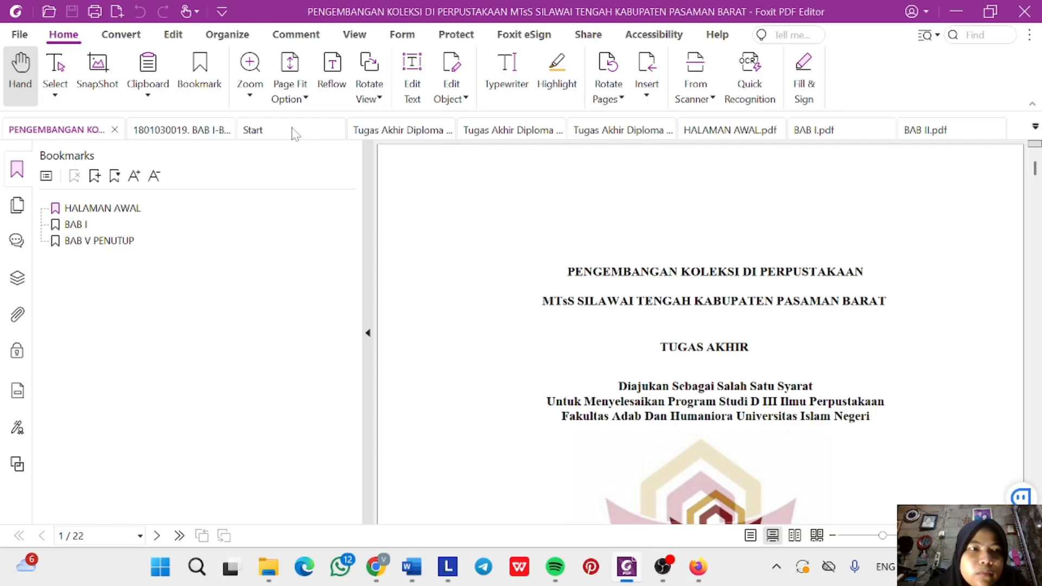
pyautogui.click(115, 130)
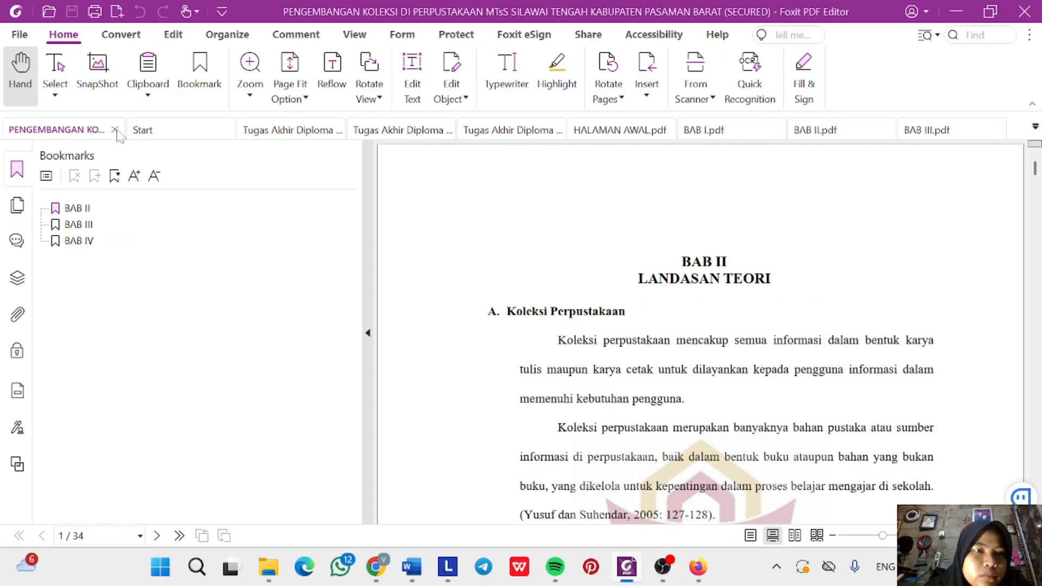
pyautogui.click(115, 129)
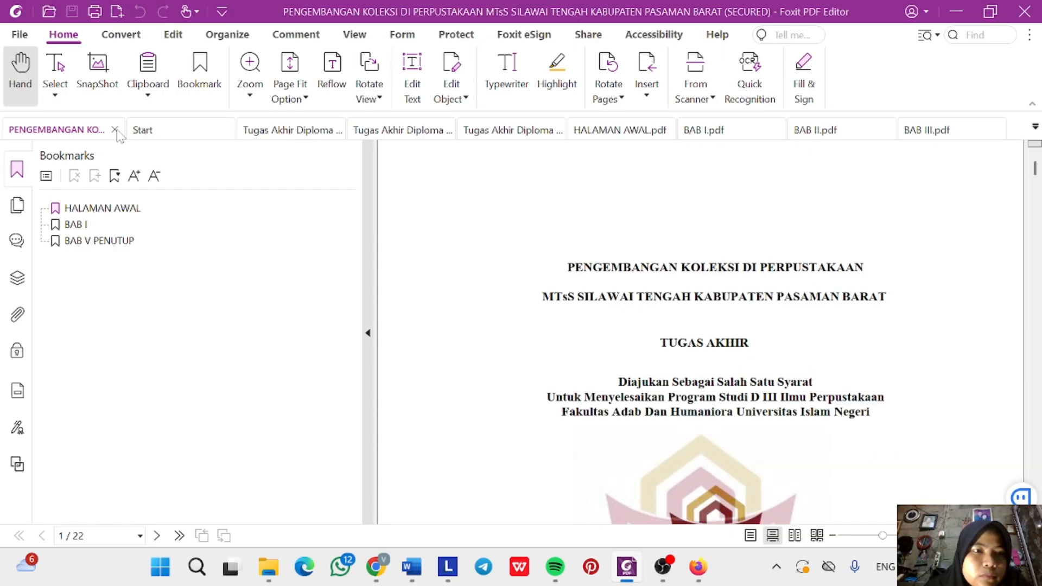
pyautogui.click(115, 129)
pyautogui.click(115, 130)
pyautogui.click(115, 130)
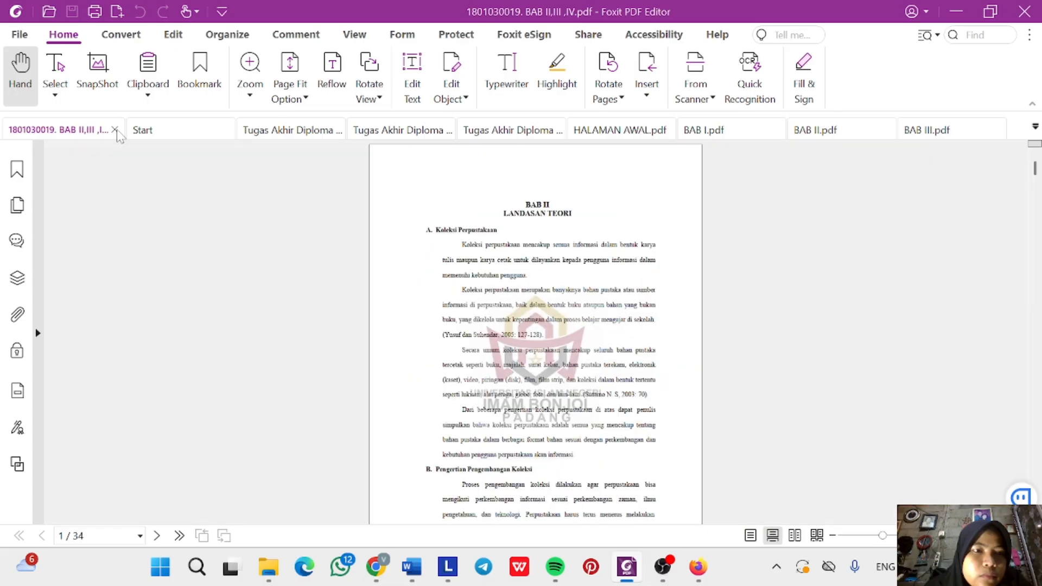
pyautogui.click(115, 130)
pyautogui.click(115, 130)
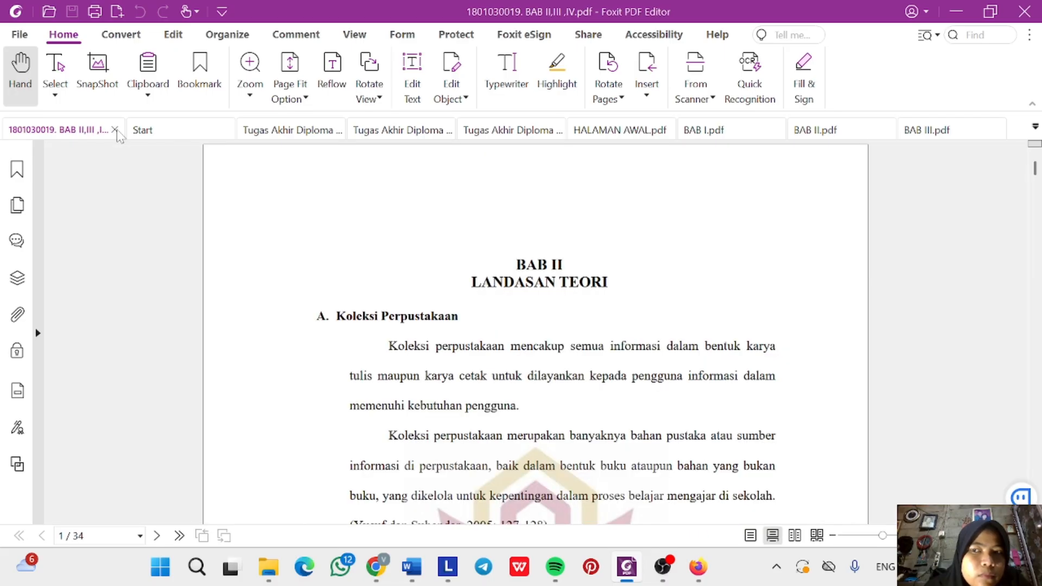
pyautogui.click(115, 130)
pyautogui.click(115, 130)
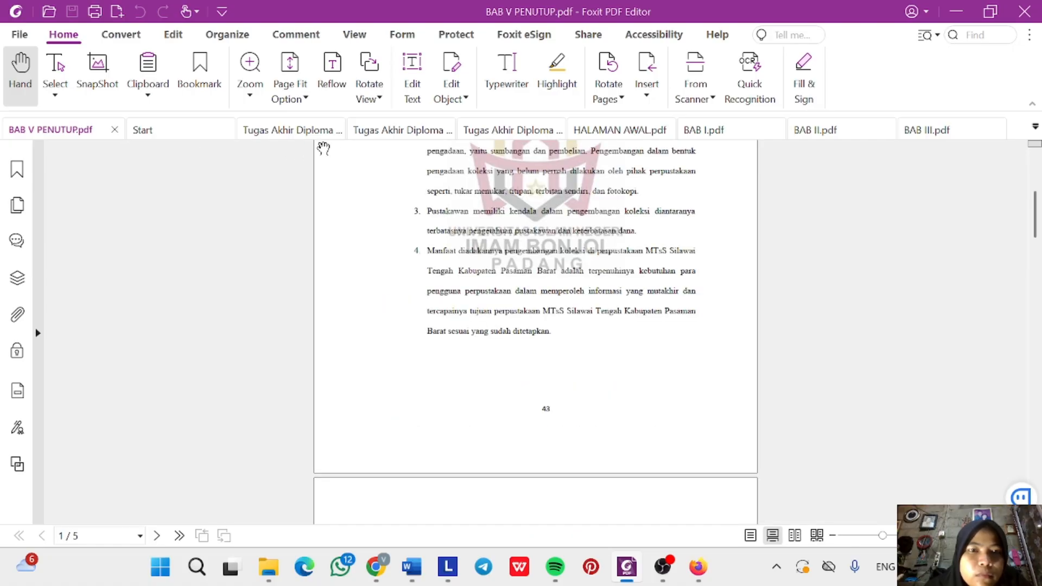
# Switch to the Tugas Akhir Diploma 3 document and bring back the H.2 Konversi PDF-A folder.
pyautogui.click(342, 132)
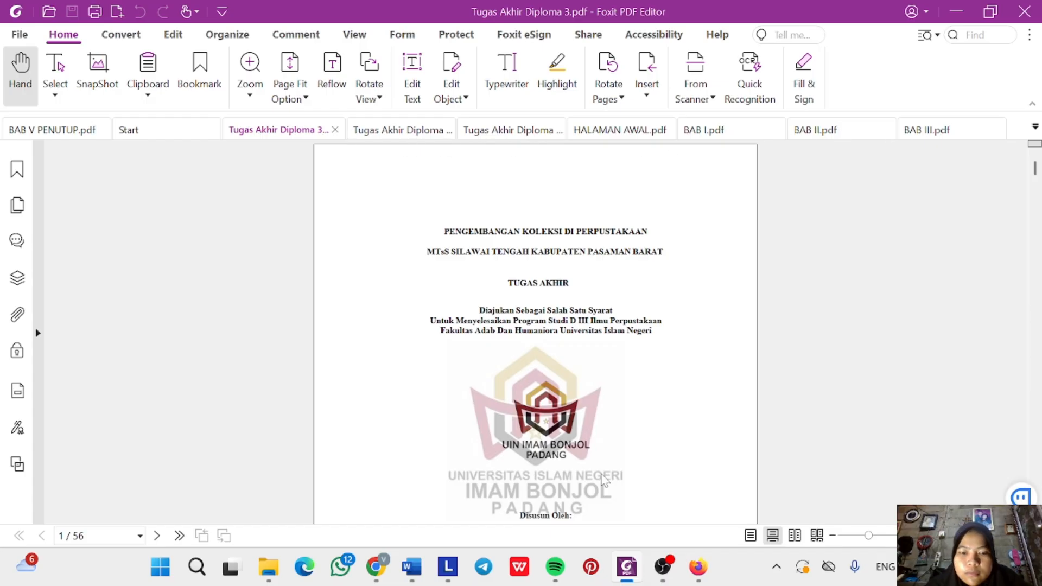
pyautogui.moveTo(268, 566)
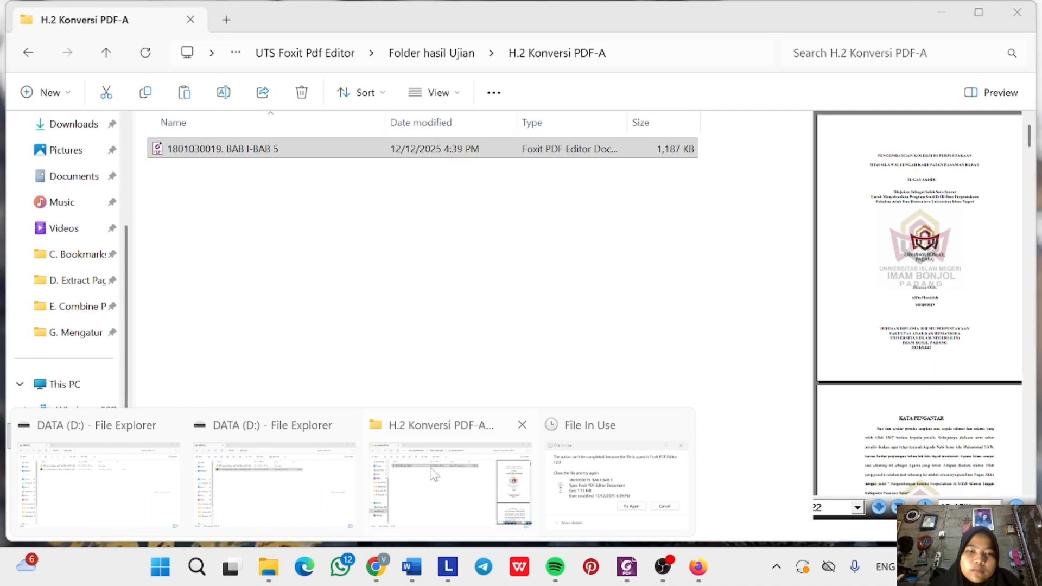
pyautogui.click(431, 471)
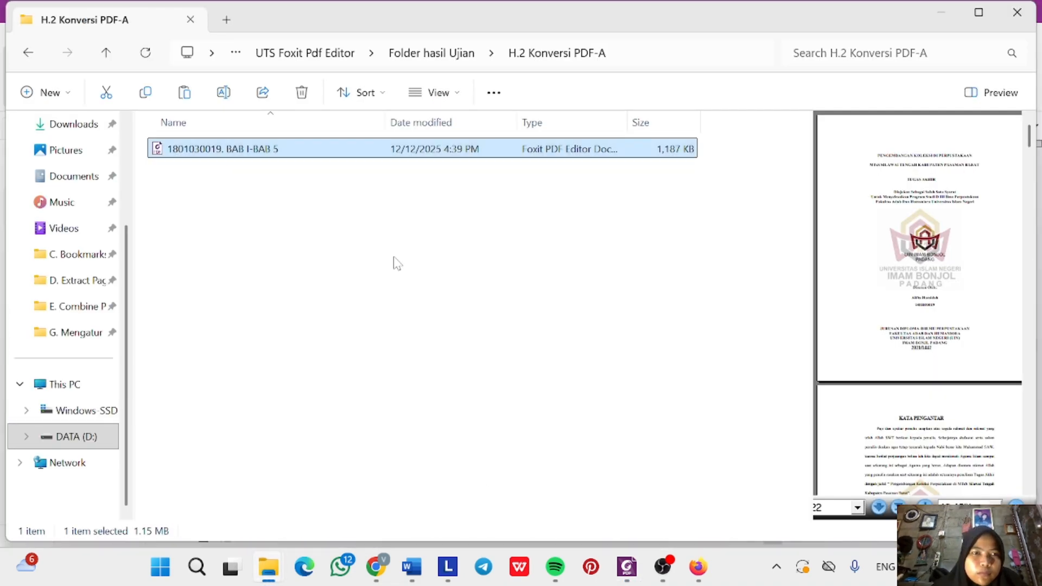
# Delete the BAB I-BAB 5 file from H.2 Konversi PDF-A and open it from G. Mengatur Initial View PDF.
pyautogui.click(302, 92)
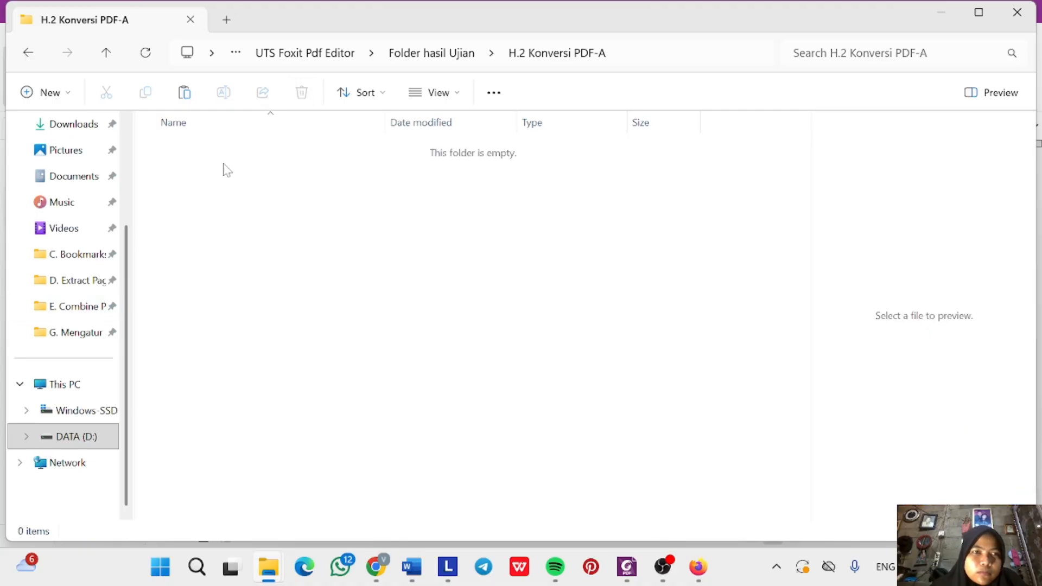
pyautogui.click(422, 54)
pyautogui.click(227, 293)
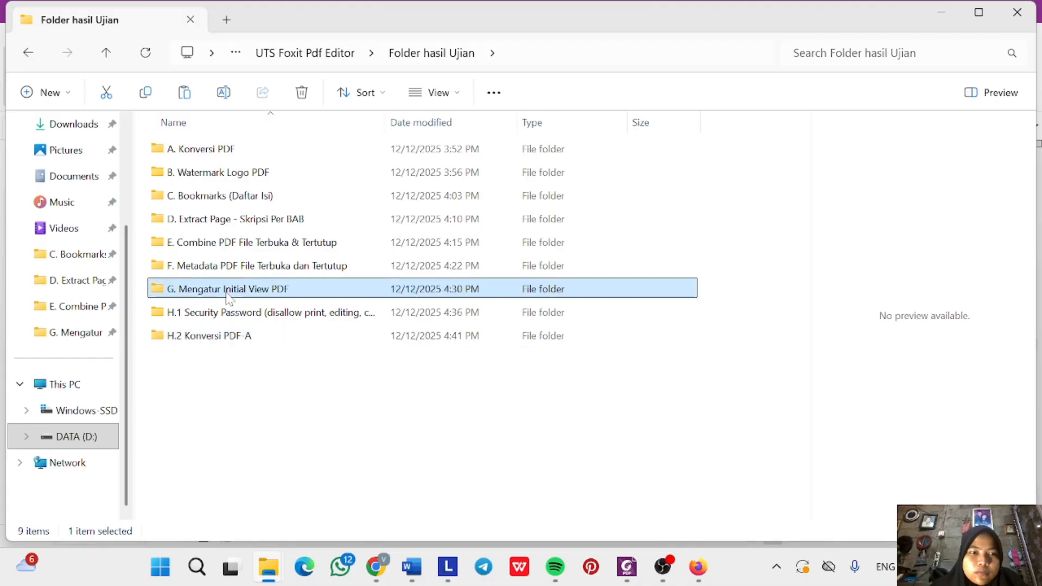
pyautogui.doubleClick(246, 293)
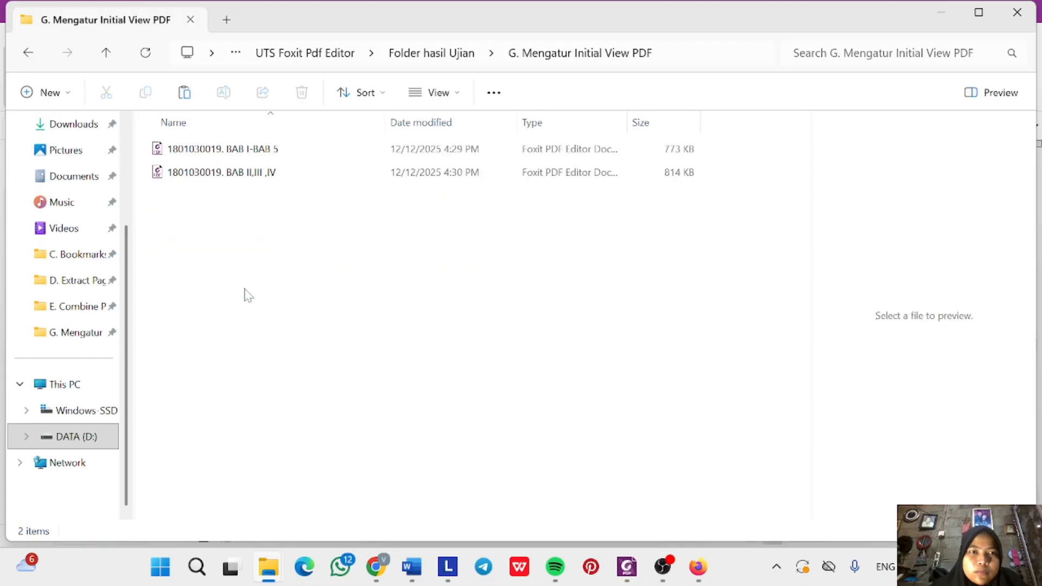
pyautogui.doubleClick(281, 155)
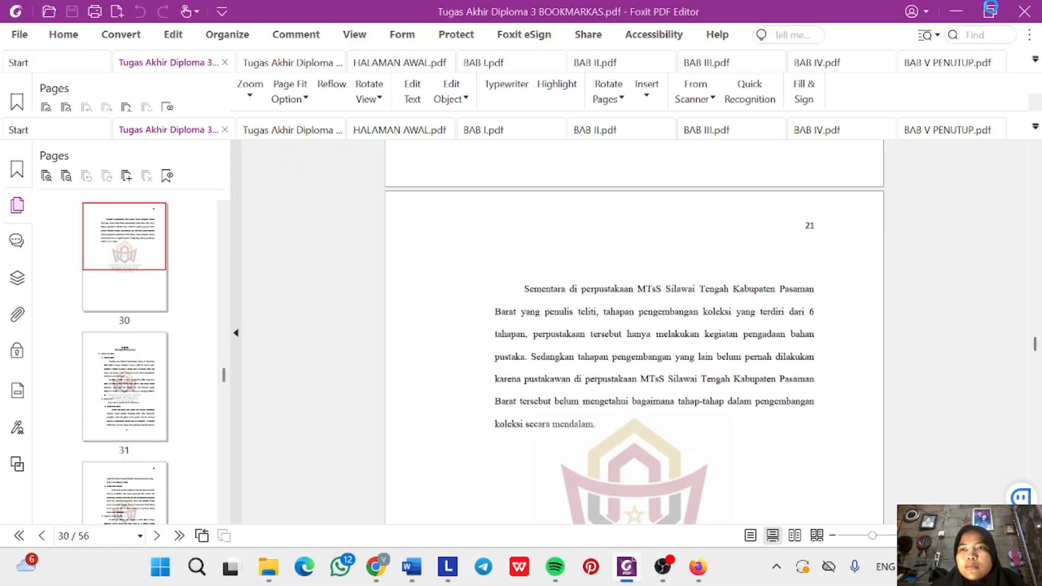
# Close all open PDFs, then reopen BAB I-BAB 5 in Foxit PDF Editor as default viewer.
pyautogui.click(1021, 11)
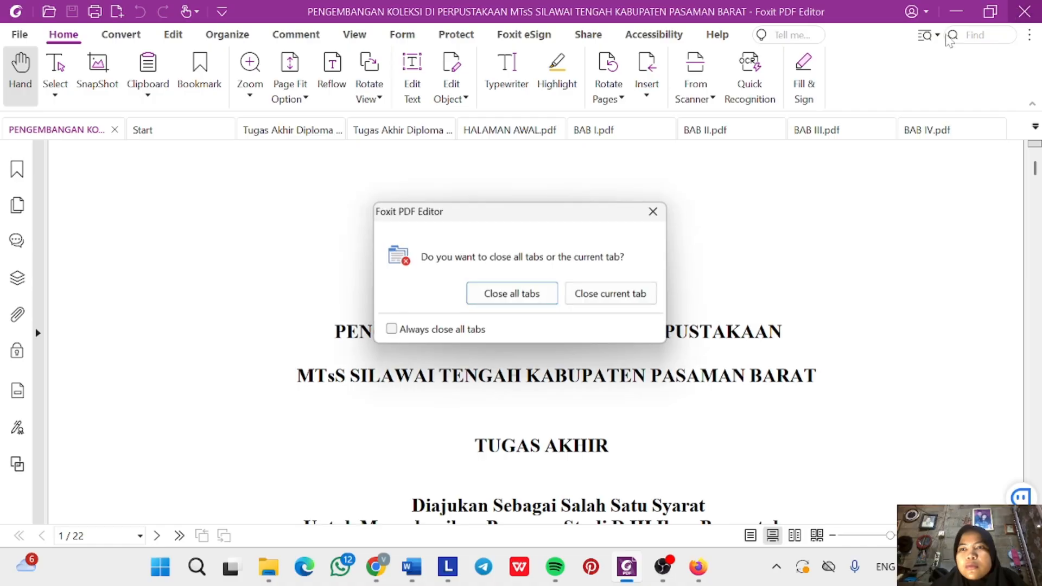
pyautogui.click(533, 306)
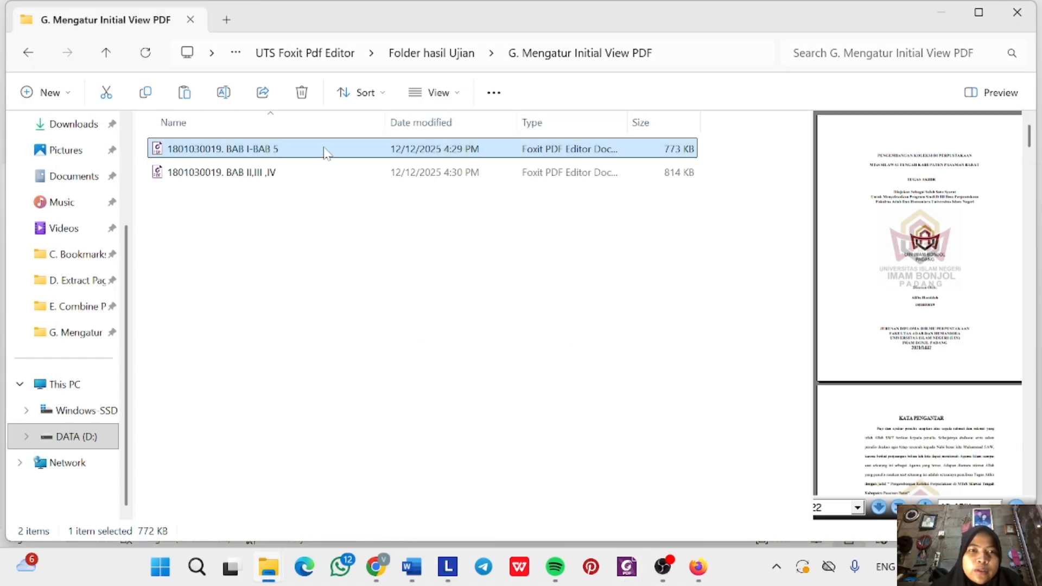
pyautogui.rightClick(325, 154)
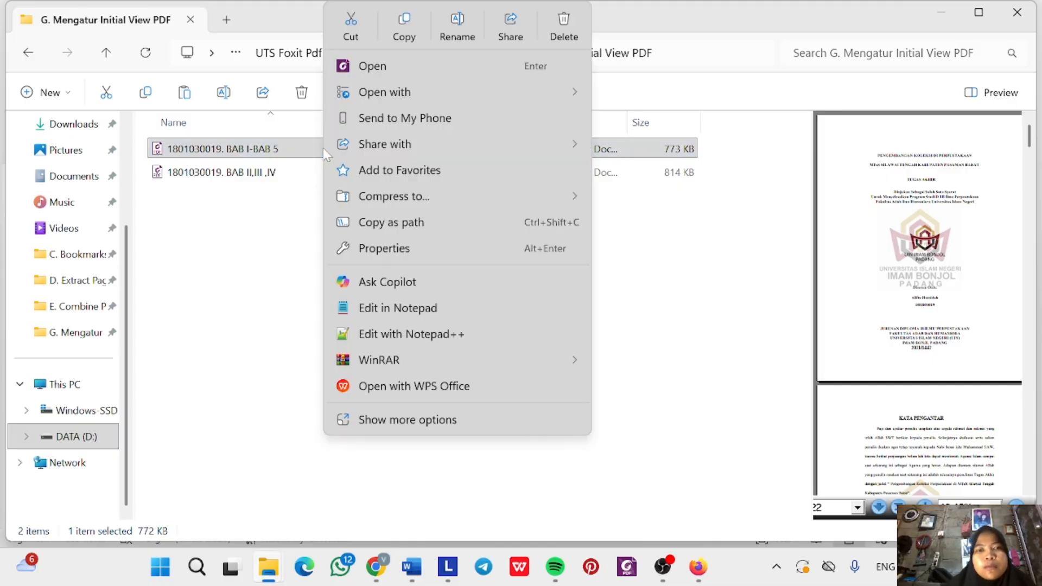
pyautogui.moveTo(525, 91)
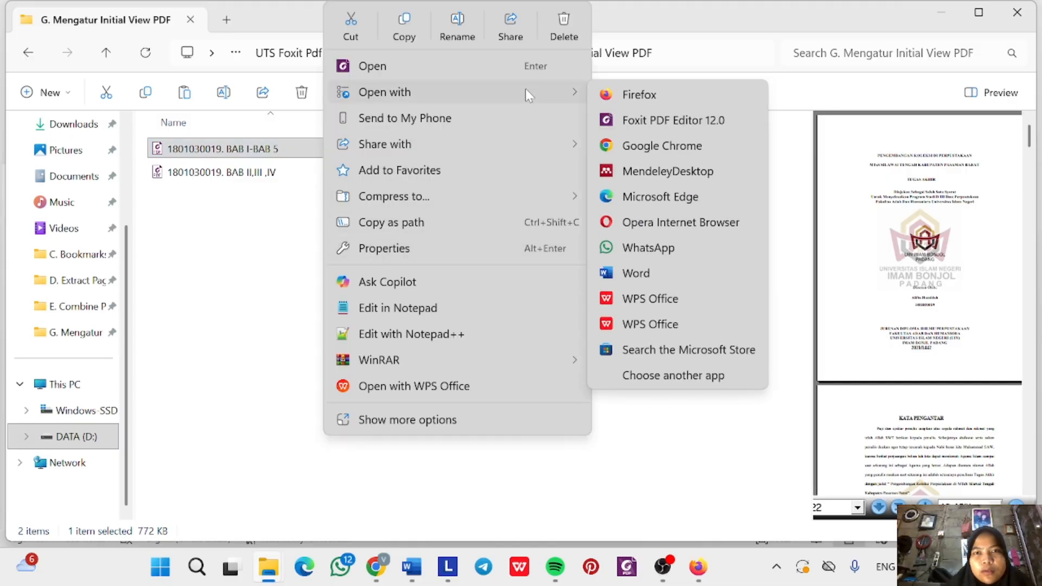
pyautogui.click(654, 116)
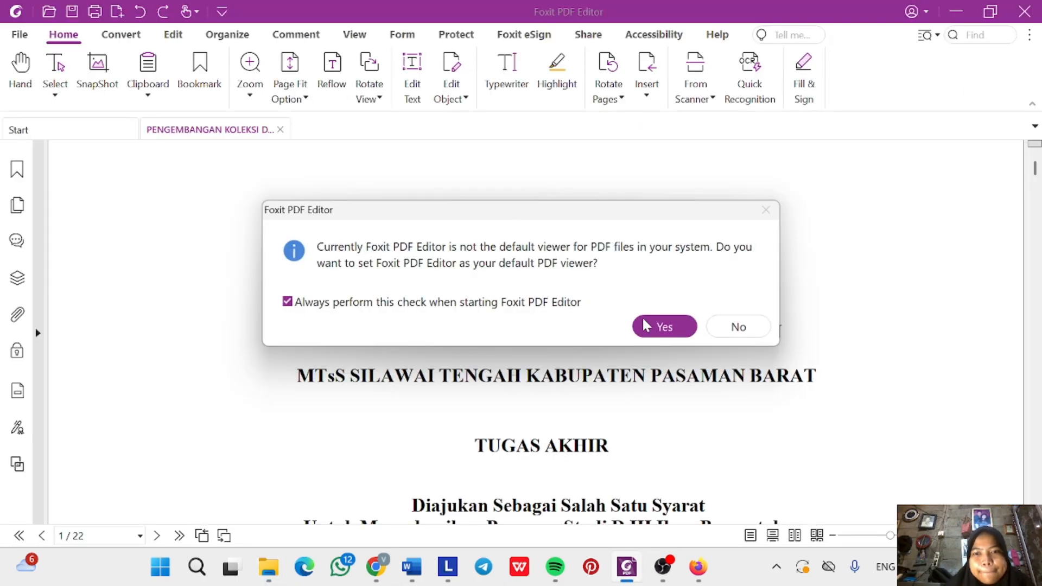
pyautogui.click(659, 330)
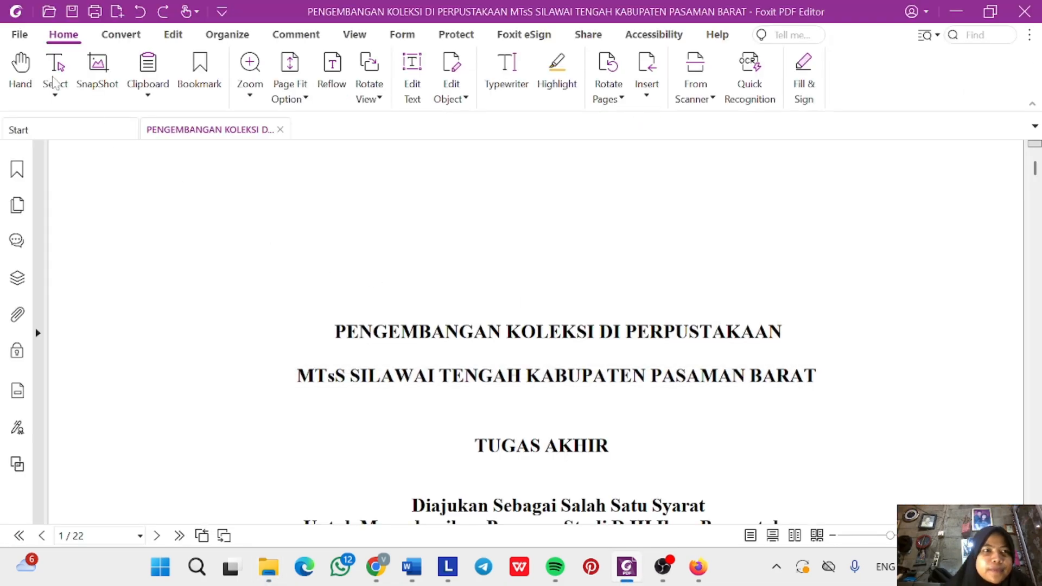
# Start Save As for the document, browsing into the empty H.2 Konversi PDF-A folder.
pyautogui.click(20, 36)
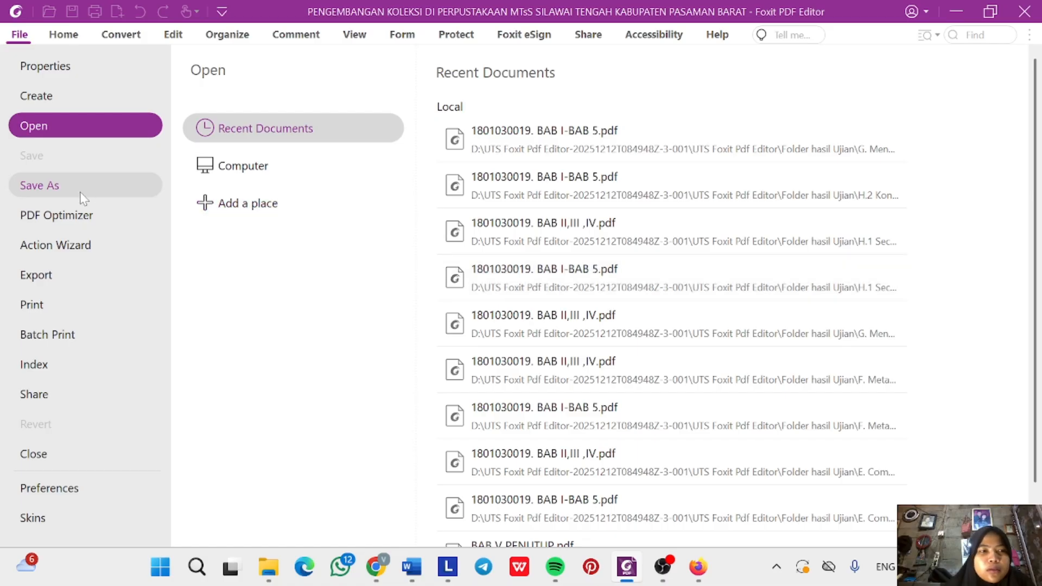
pyautogui.click(53, 190)
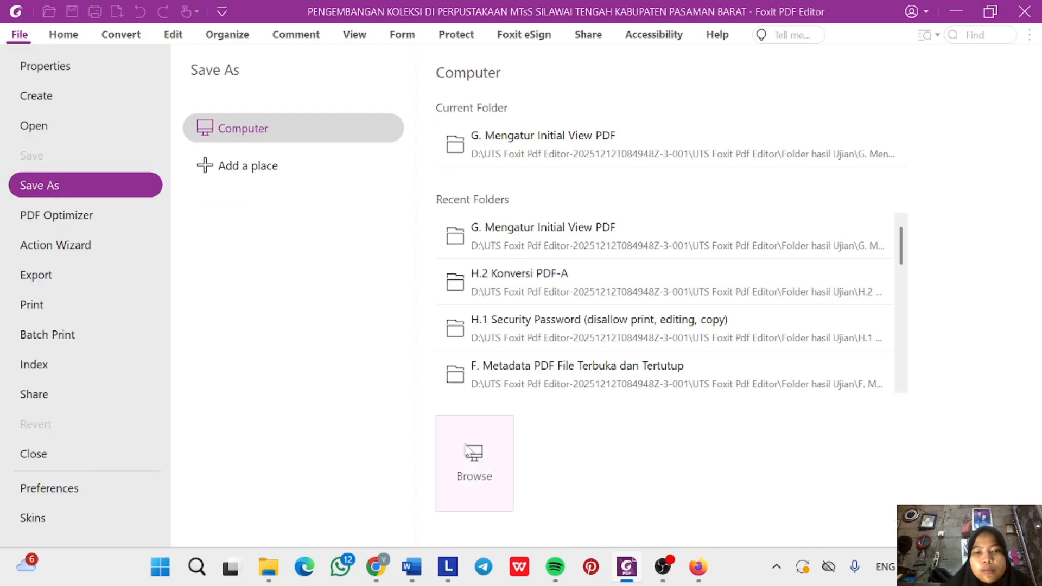
pyautogui.click(477, 482)
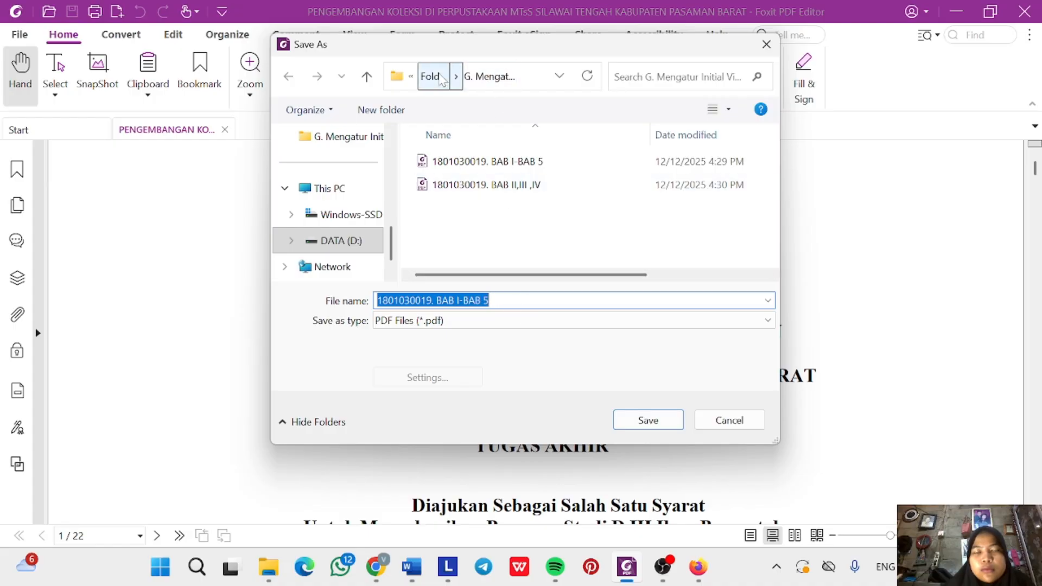
pyautogui.click(433, 76)
pyautogui.scroll(-2, 484, 272)
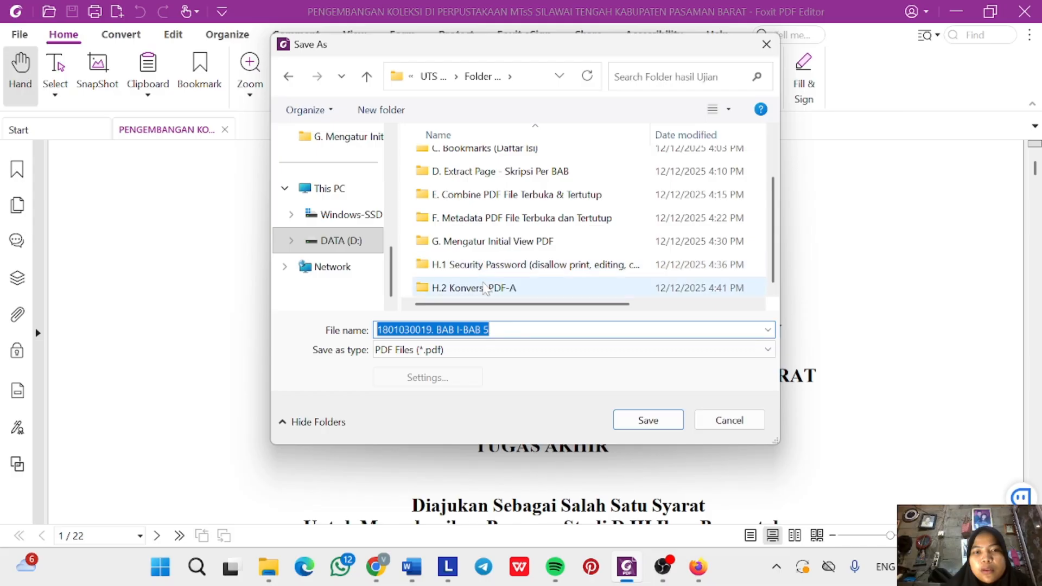
pyautogui.click(485, 288)
pyautogui.doubleClick(486, 289)
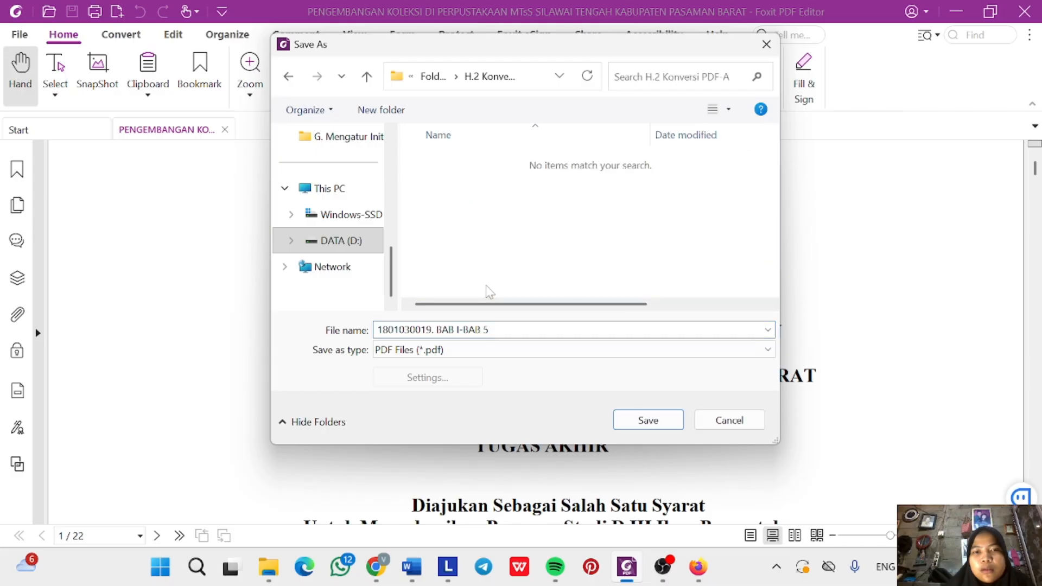
# Save BAB I-BAB 5 as PDF/A (*.pdf) with the PDF/A-2b conversion setting.
pyautogui.click(489, 354)
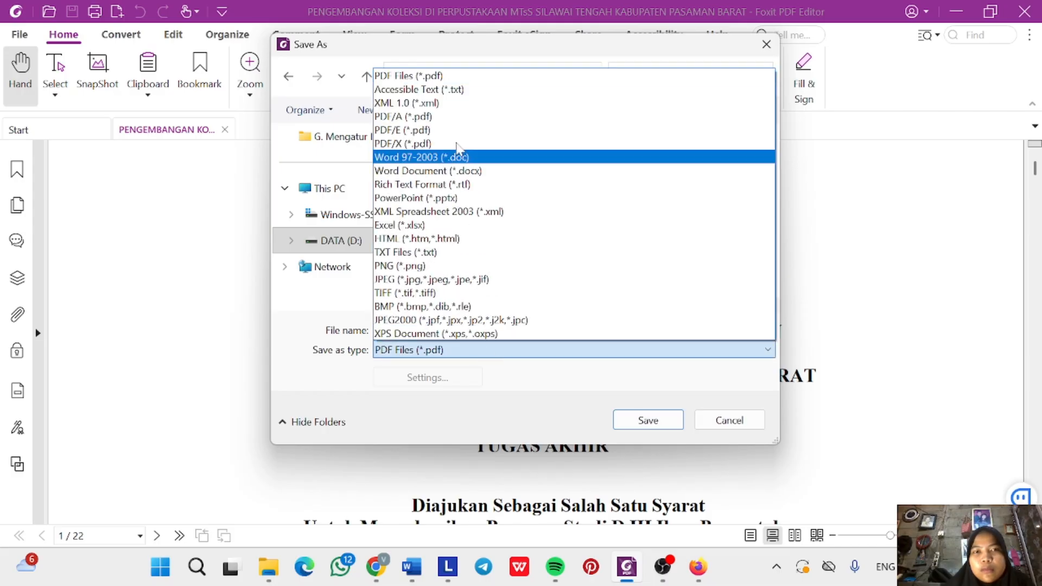
pyautogui.click(449, 116)
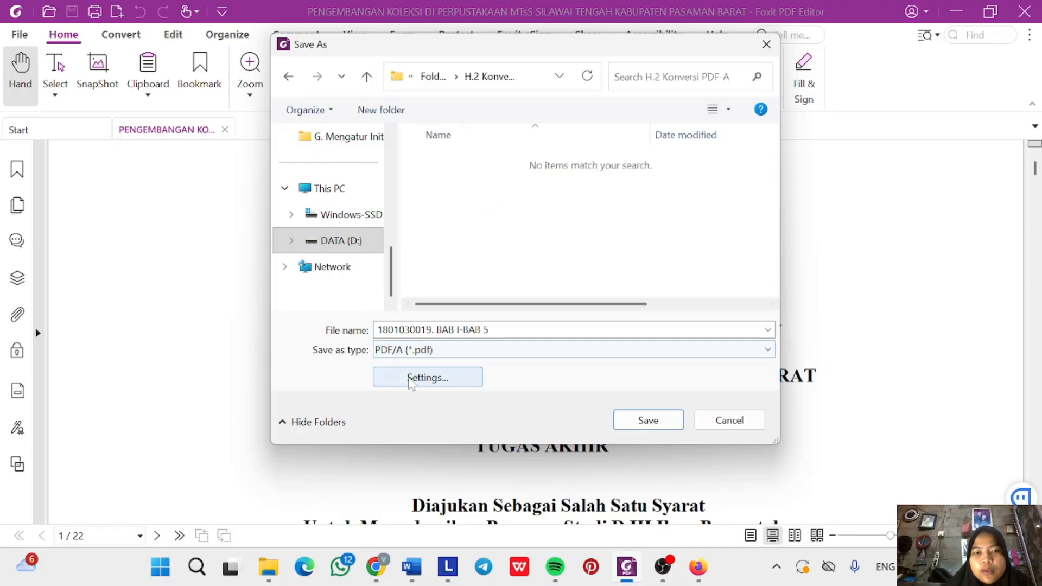
pyautogui.click(411, 380)
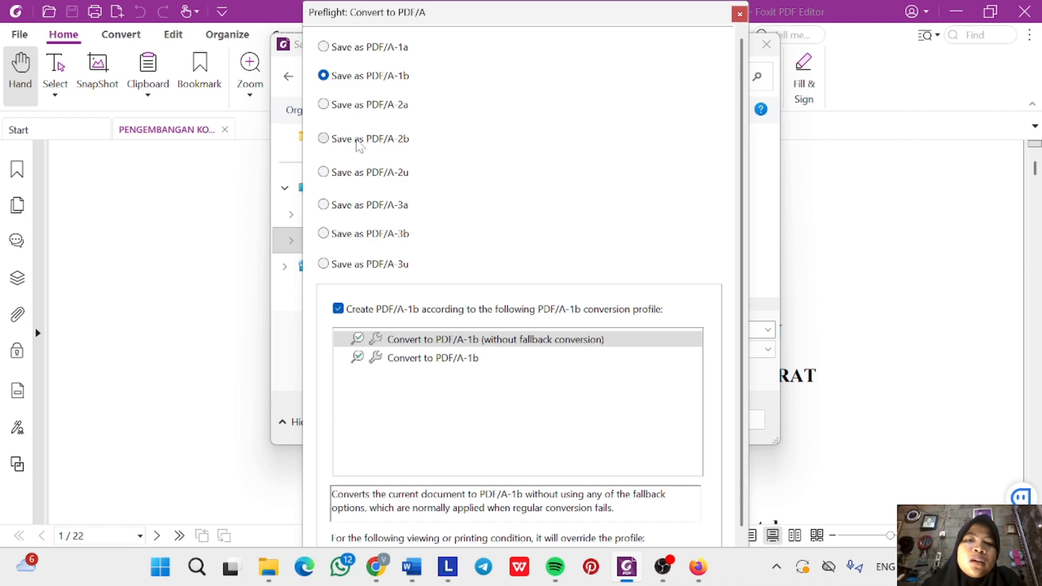
pyautogui.click(324, 139)
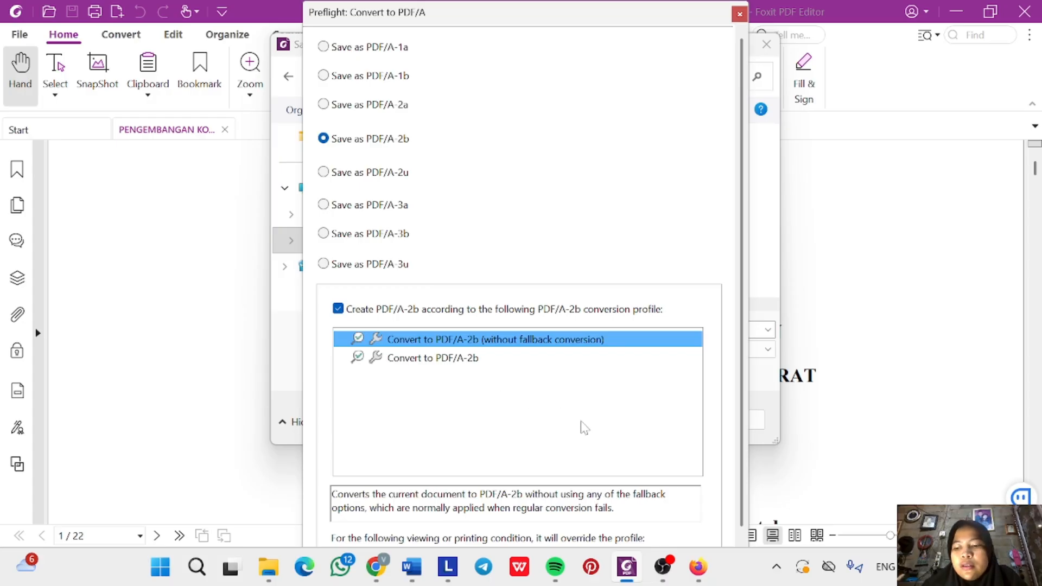
pyautogui.press('Return')
pyautogui.click(645, 419)
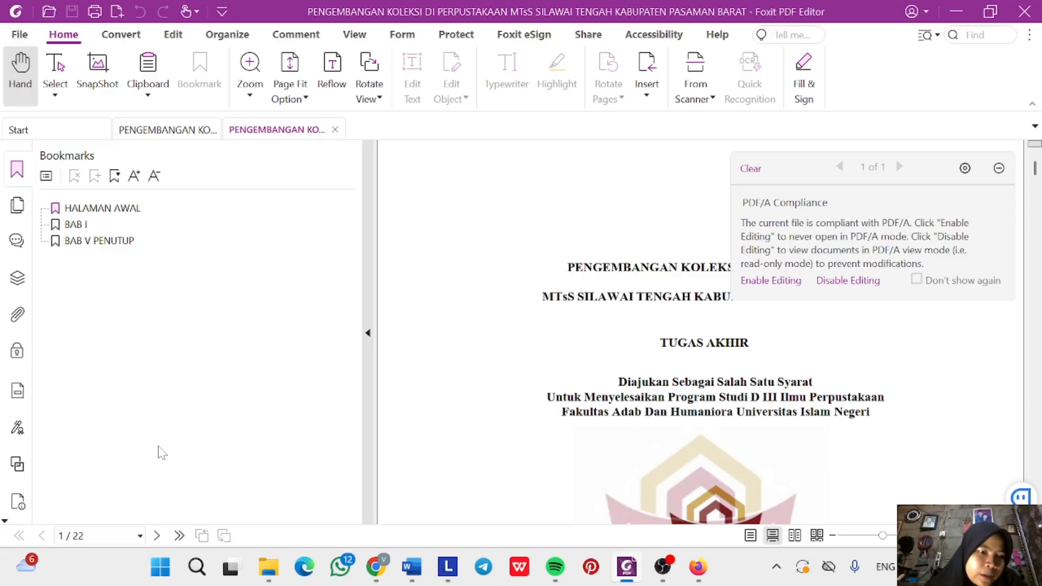
# Show the Standards panel confirming PDF/A-2B (ISO 19005-2) with sRGB output intent.
pyautogui.click(17, 505)
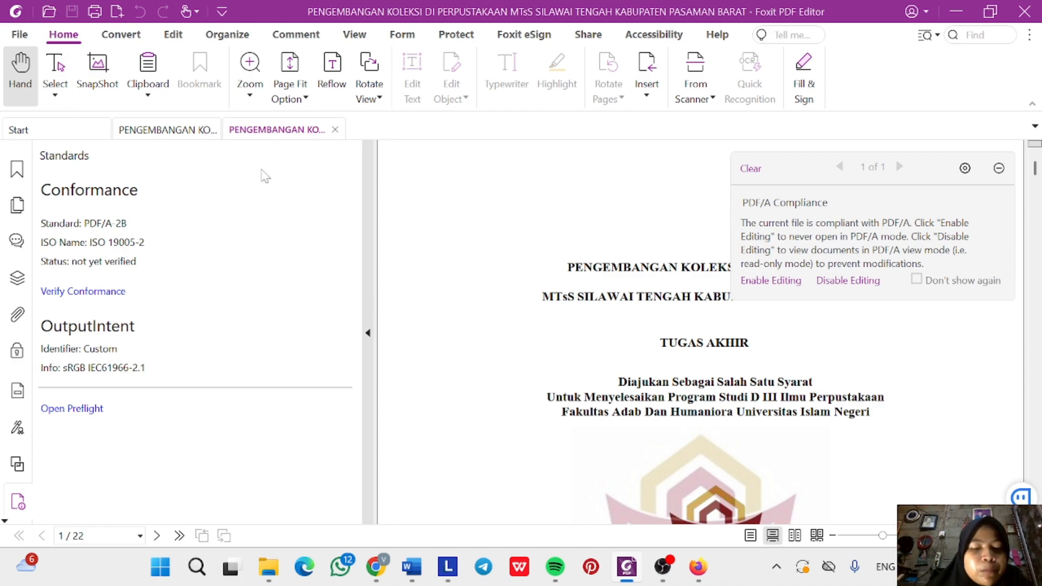
# From the G. Mengatur Initial View PDF folder, open BAB II,III,IV in Foxit PDF Editor 12.0.
pyautogui.moveTo(271, 569)
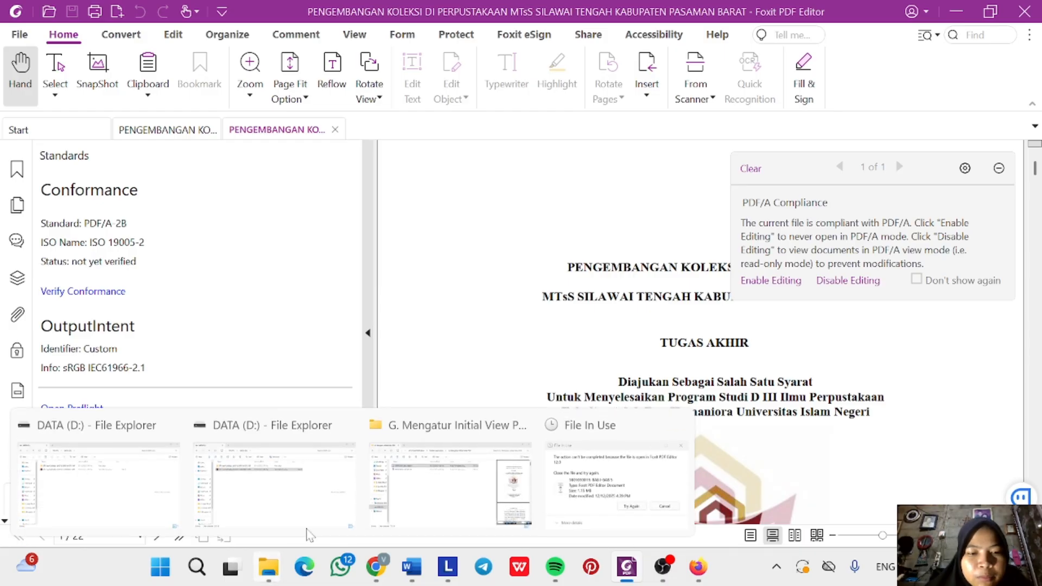
pyautogui.click(482, 493)
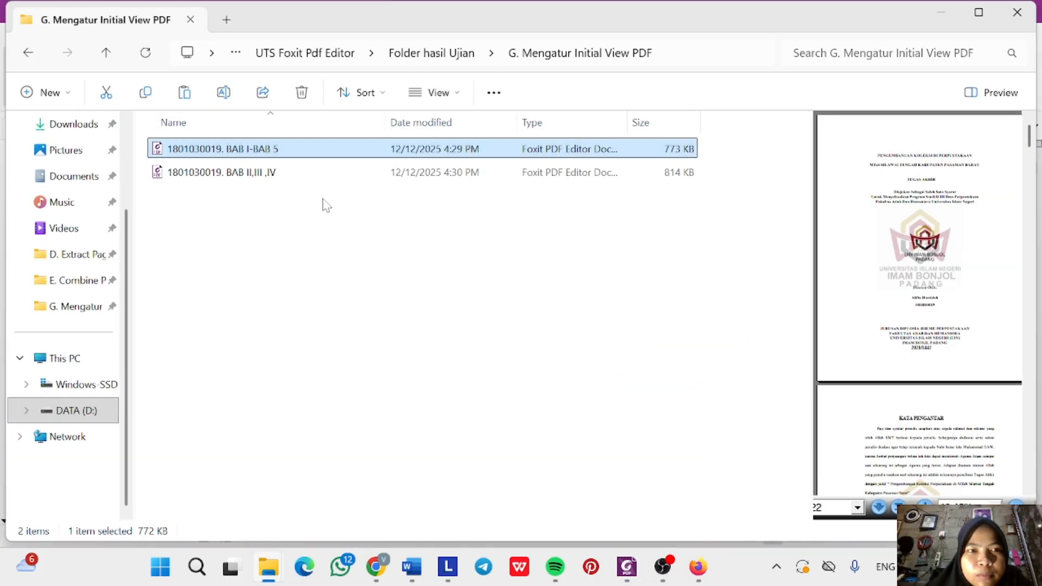
pyautogui.click(317, 175)
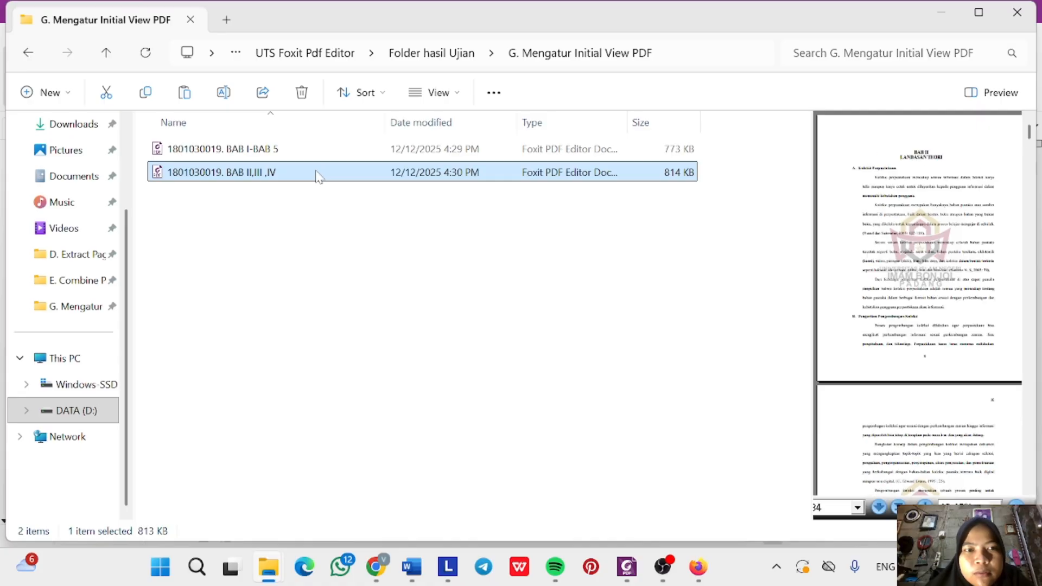
pyautogui.rightClick(317, 173)
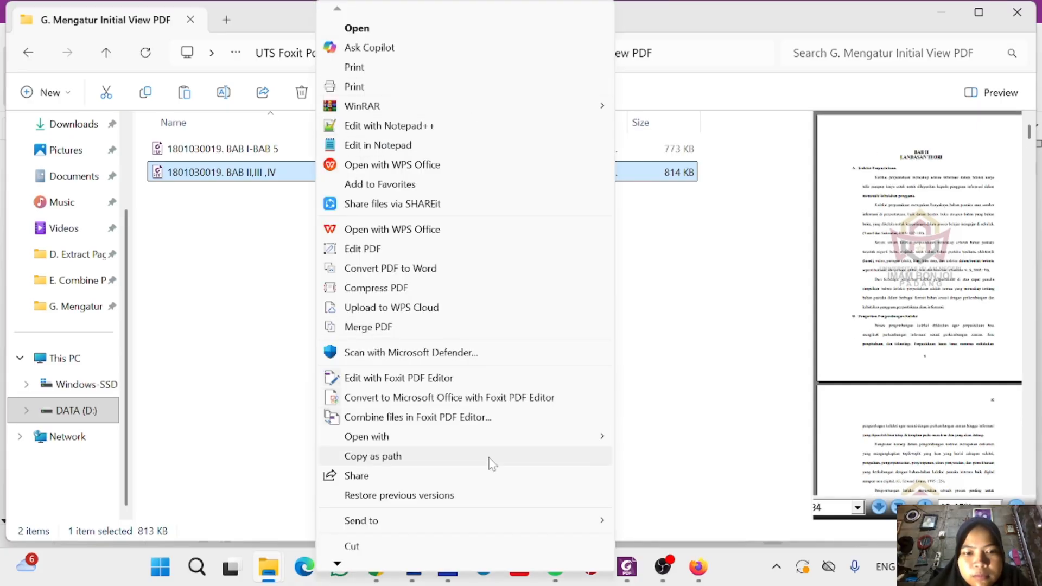
pyautogui.moveTo(537, 436)
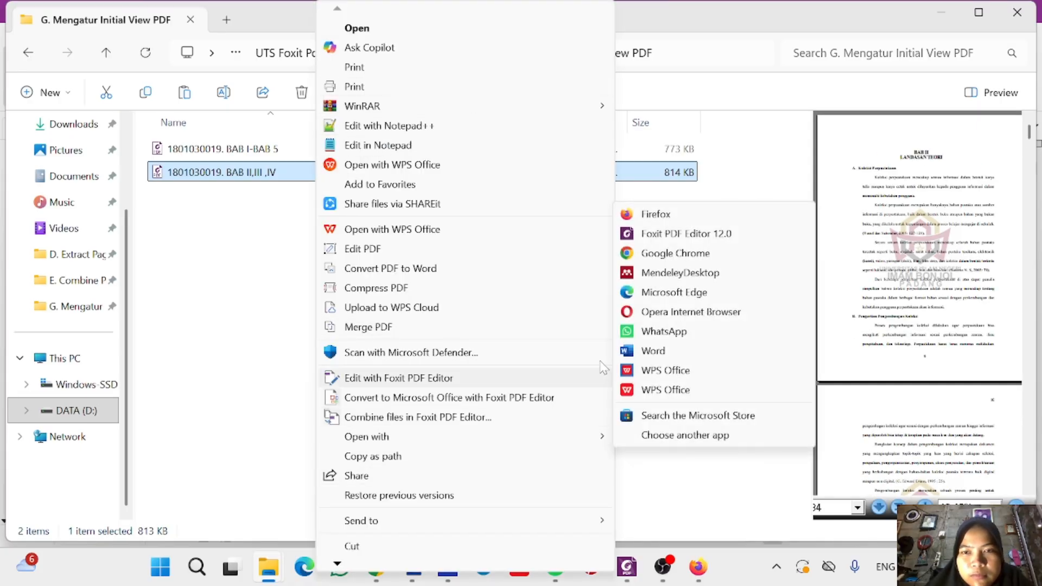
pyautogui.click(687, 237)
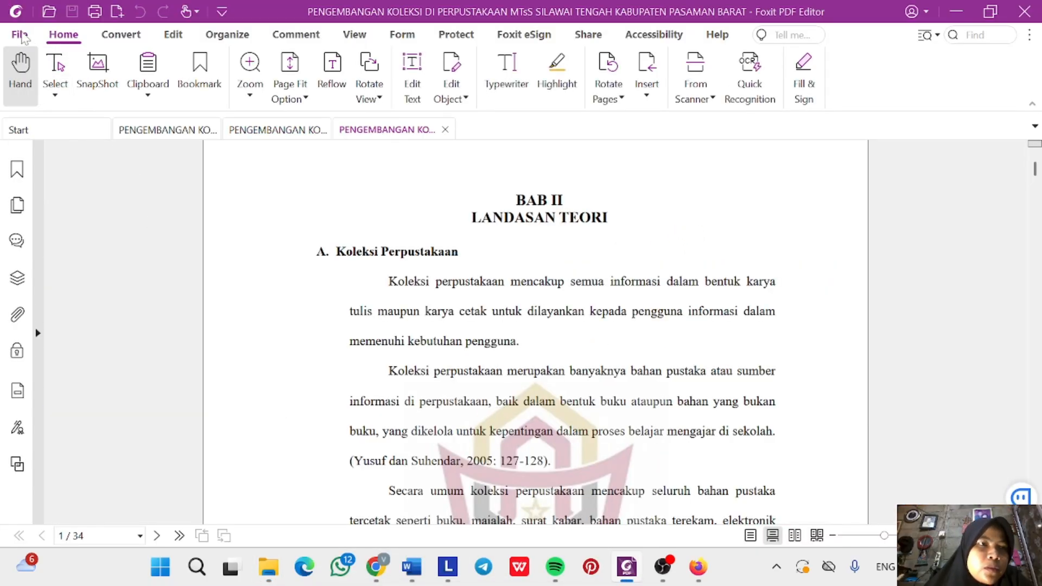
# Point Save As at the H.2 Konversi PDF-A folder and list the Save as type formats.
pyautogui.click(21, 35)
pyautogui.click(103, 187)
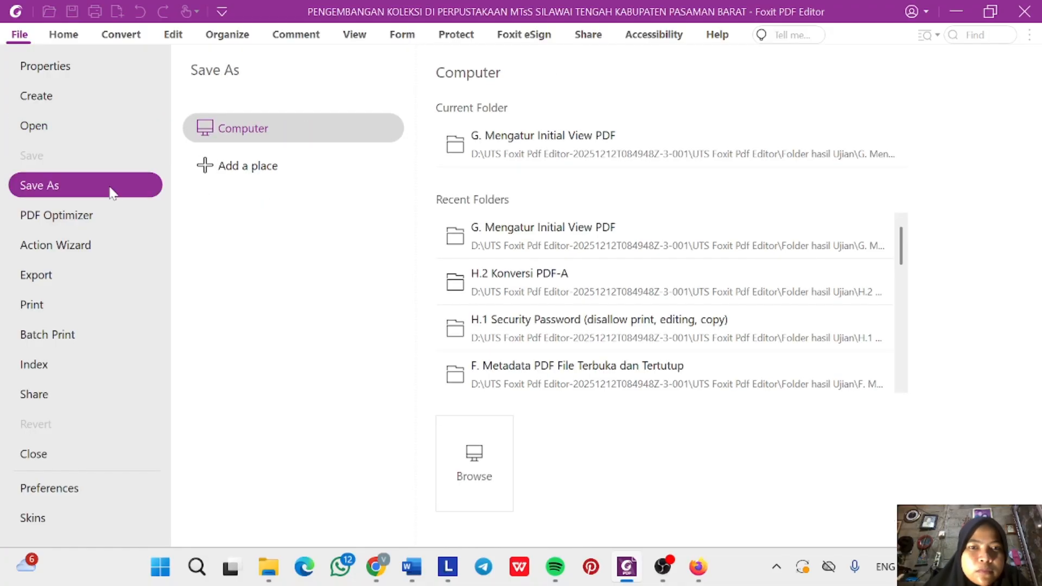
pyautogui.click(483, 460)
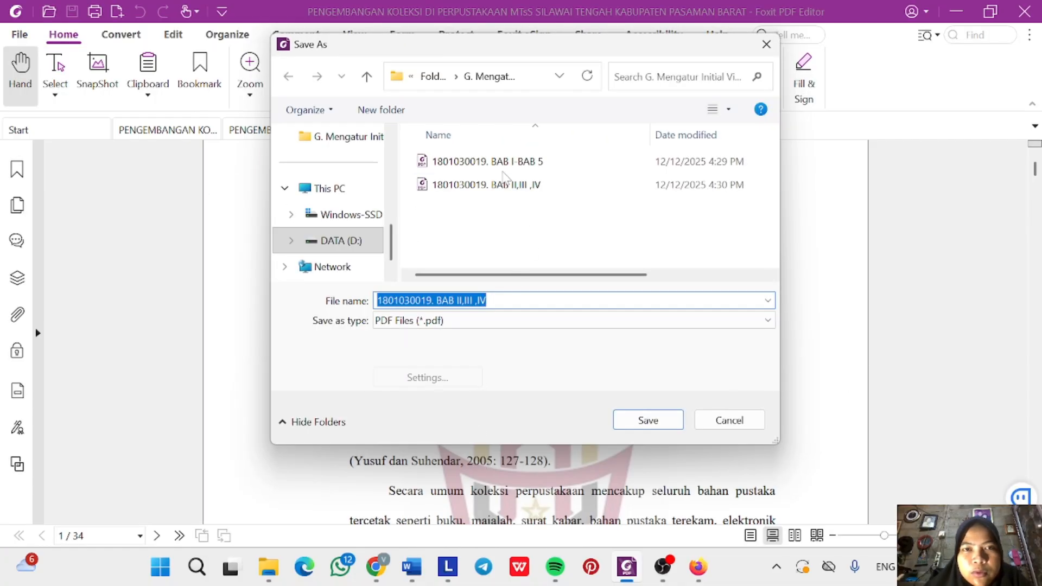
pyautogui.click(434, 76)
pyautogui.scroll(-2, 510, 271)
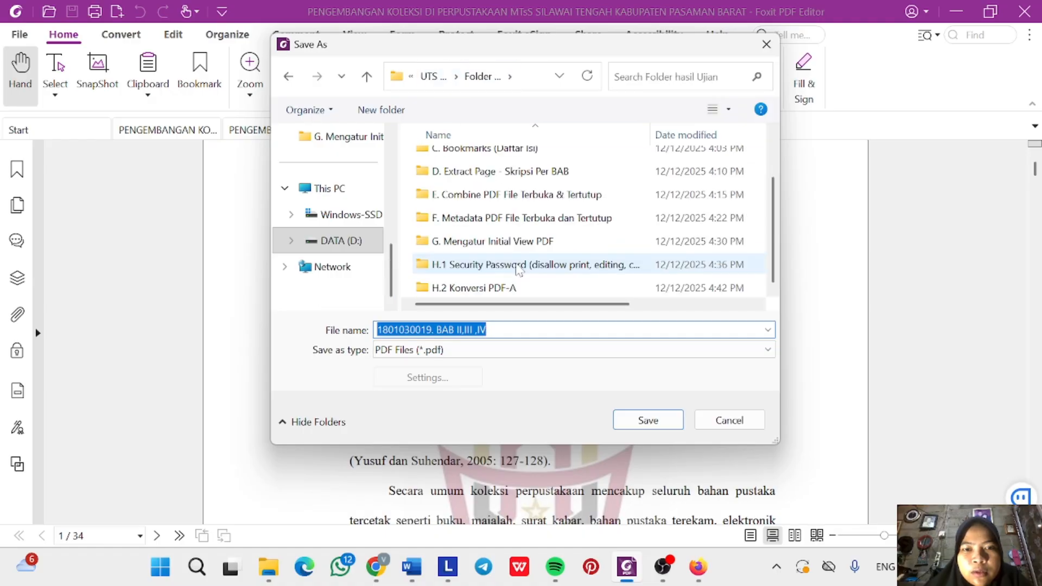
pyautogui.doubleClick(510, 287)
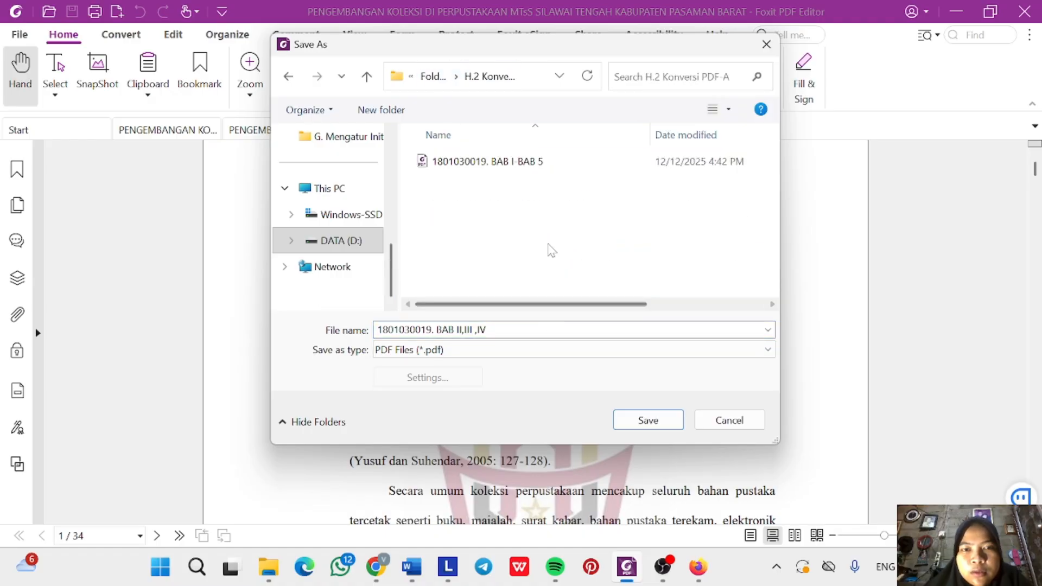
pyautogui.click(551, 353)
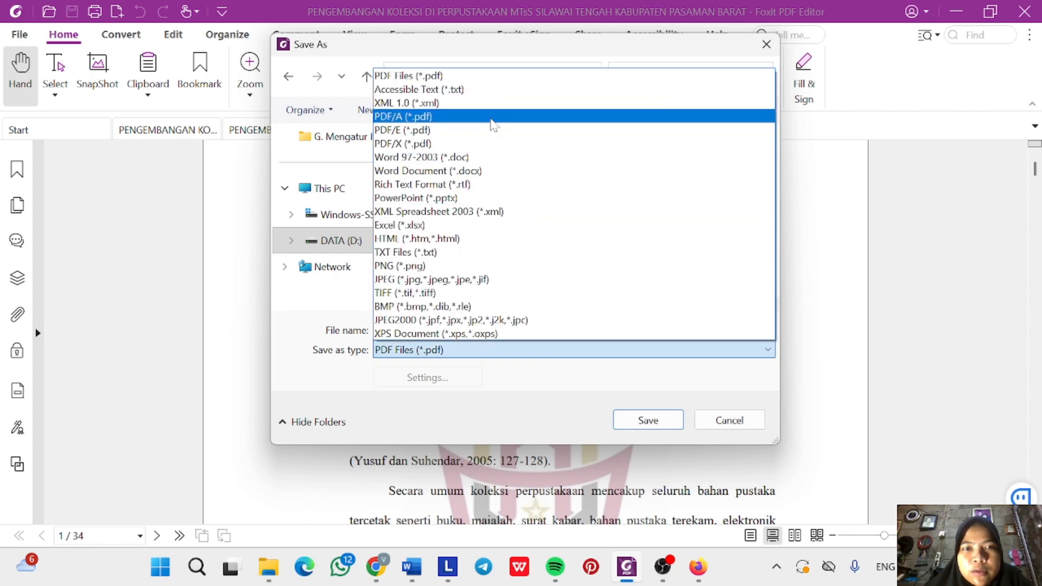
# Save BAB II,III,IV as PDF/A (*.pdf) with the PDF/A-3b conversion setting.
pyautogui.click(491, 116)
pyautogui.click(425, 378)
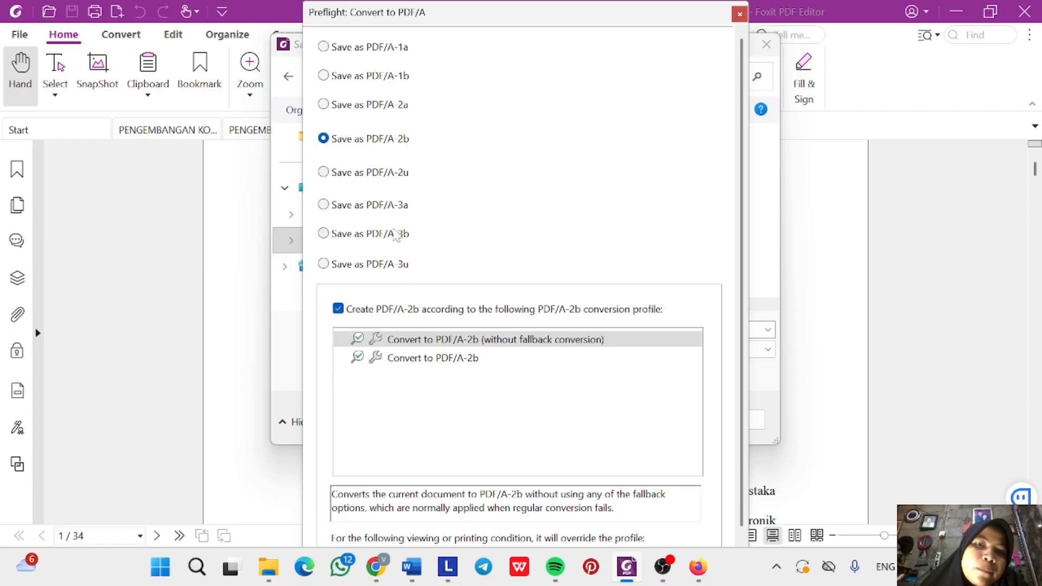
pyautogui.click(396, 236)
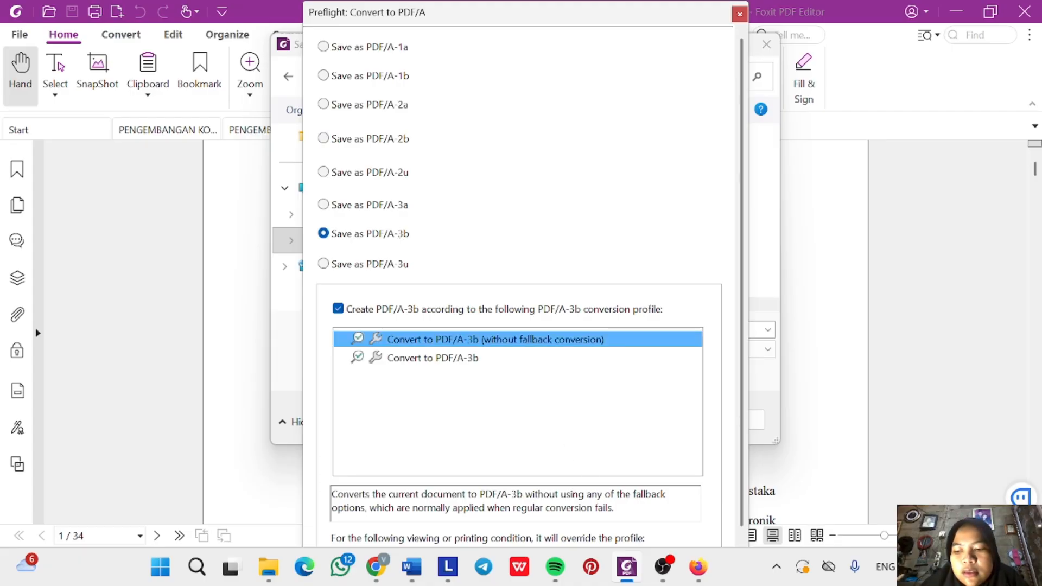
pyautogui.press('Return')
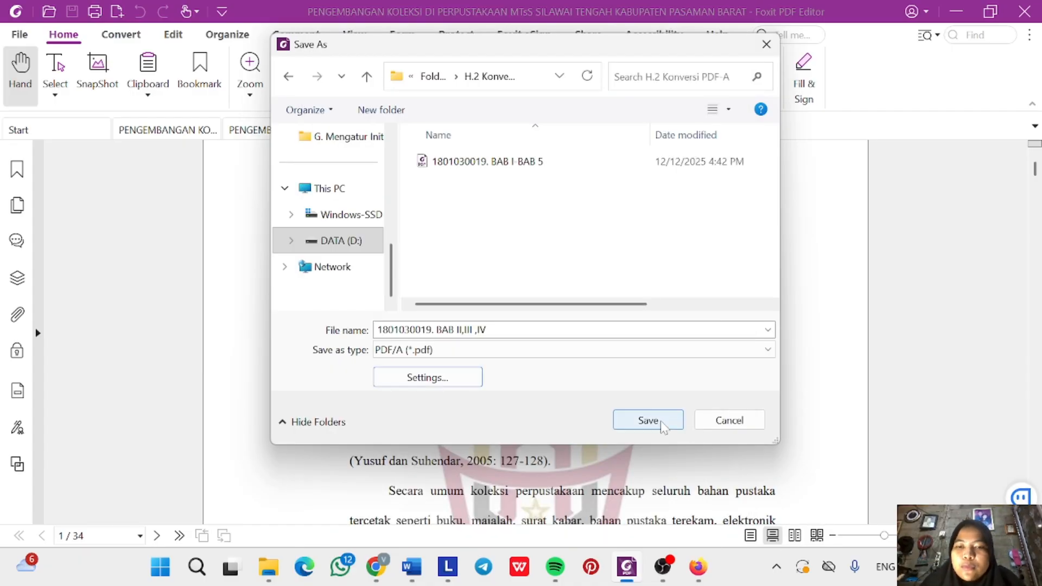
pyautogui.click(662, 423)
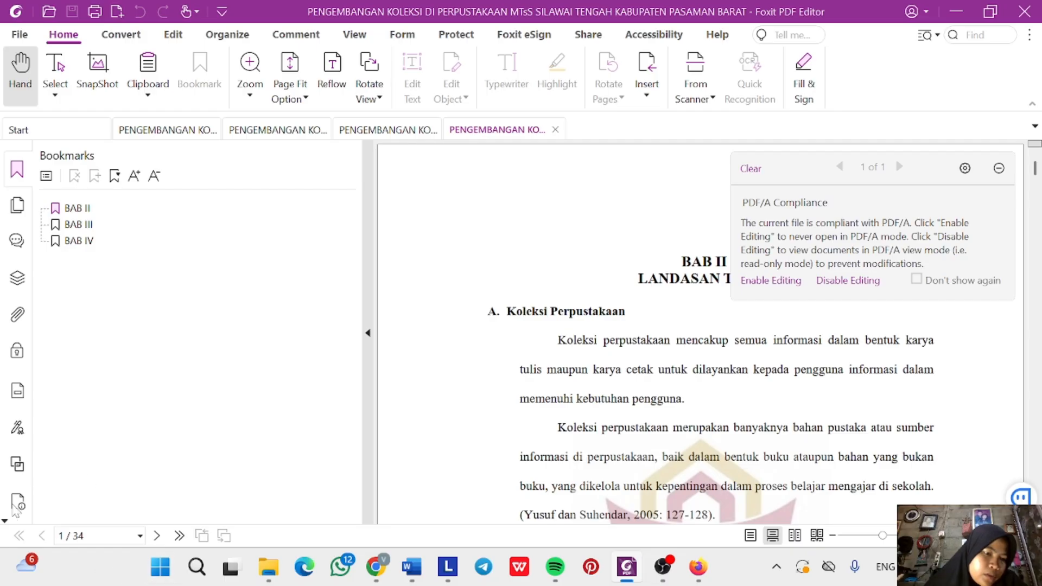
# Show the Standards panel listing the BAB II,III,IV copy as PDF/A-3B.
pyautogui.click(16, 504)
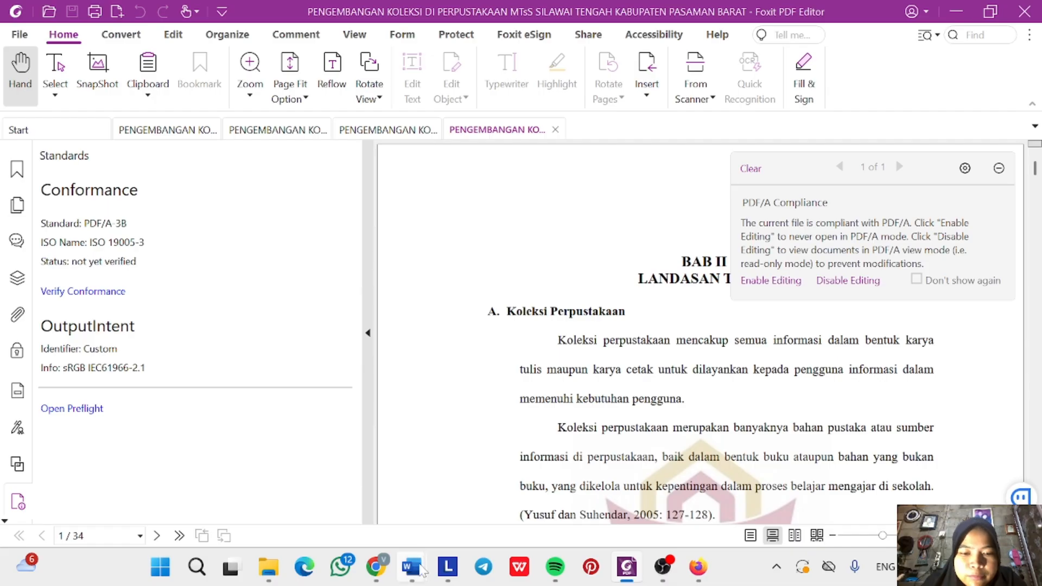
# In Word, highlight the H.2 paragraph and its final line in yellow.
pyautogui.moveTo(412, 567)
pyautogui.click(340, 483)
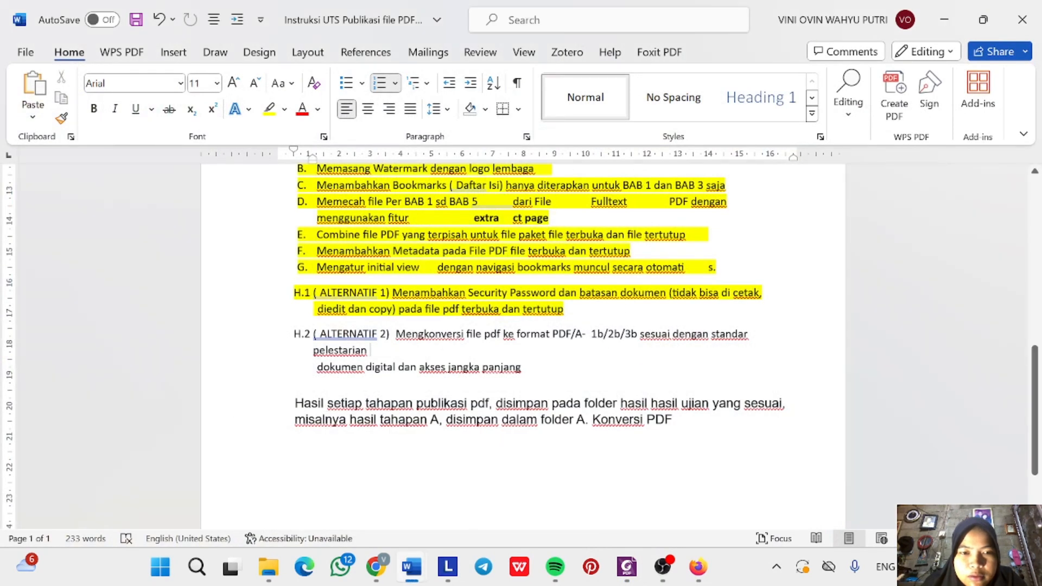
pyautogui.tripleClick(398, 339)
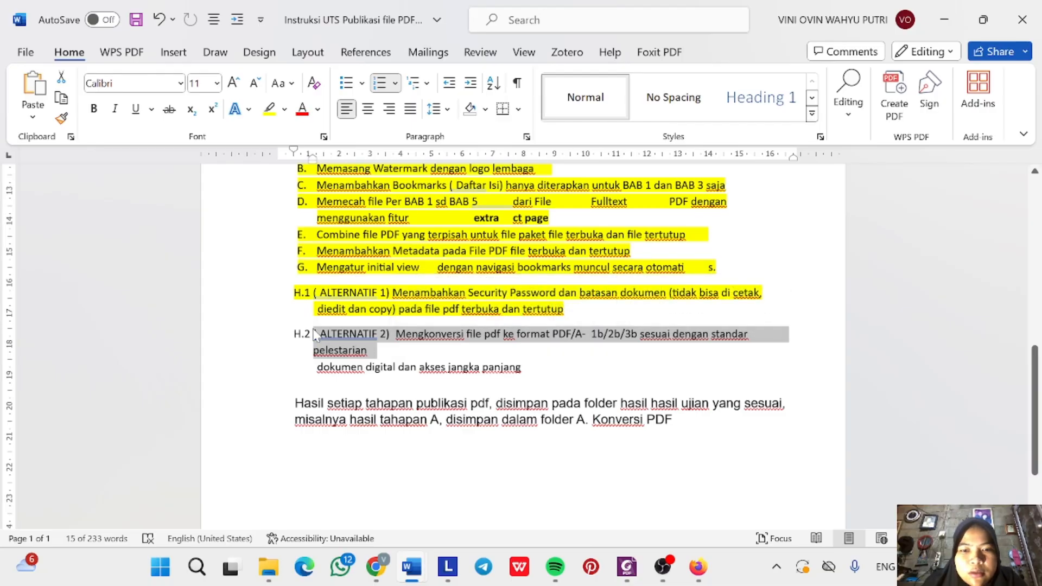
pyautogui.click(381, 334)
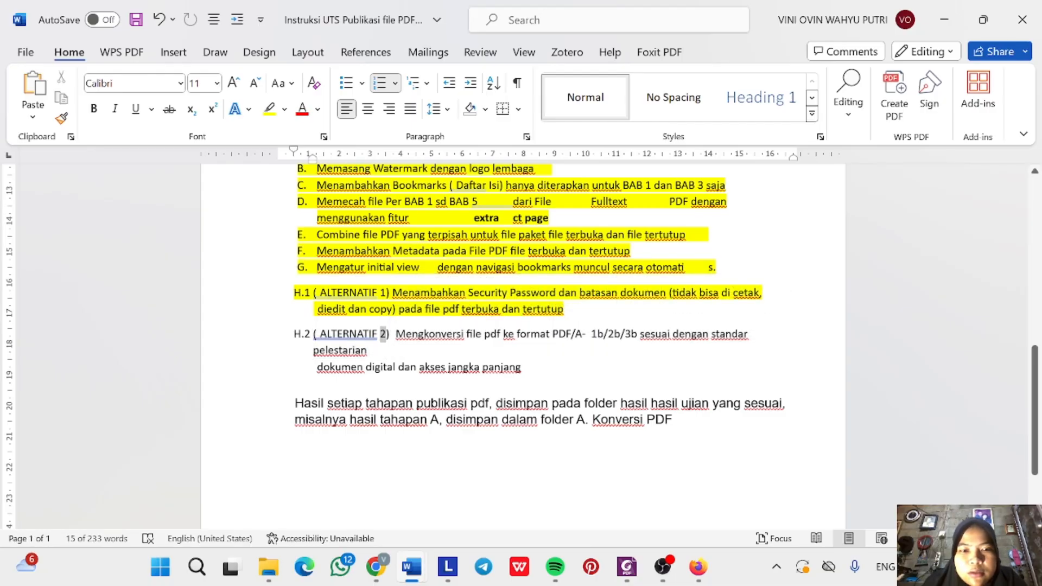
pyautogui.tripleClick(381, 334)
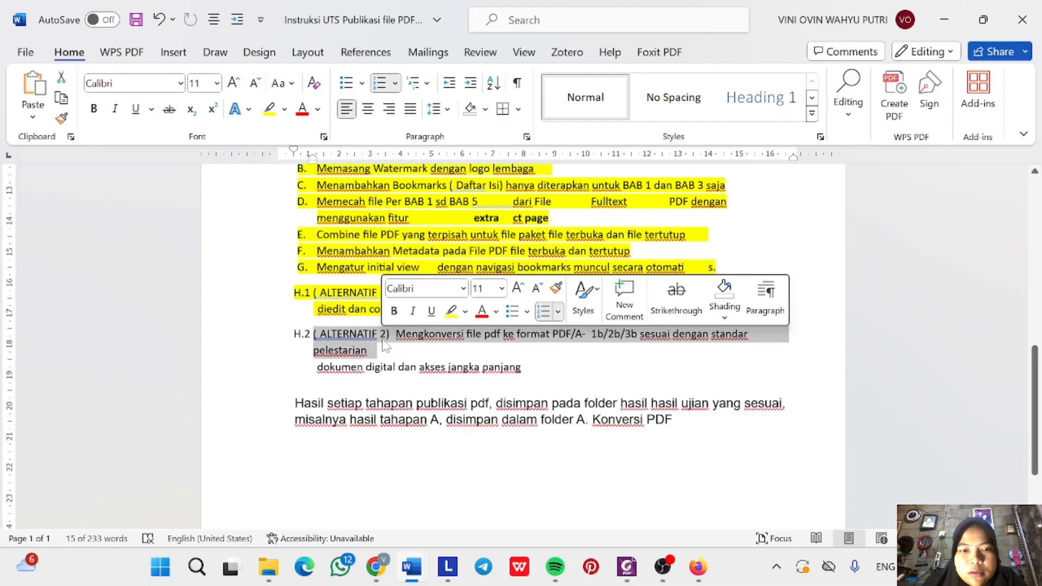
pyautogui.click(451, 312)
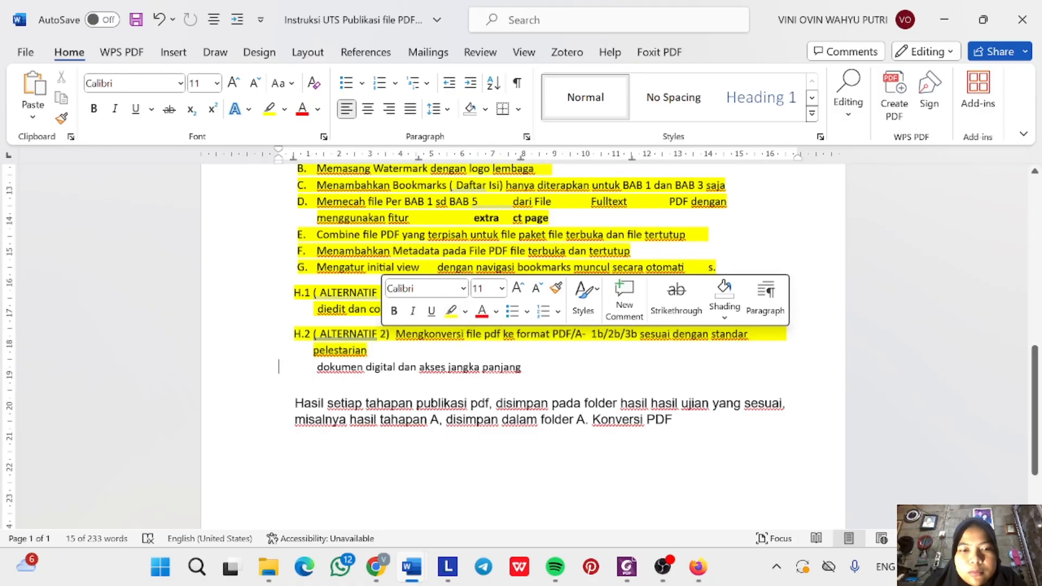
pyautogui.moveTo(278, 367); pyautogui.dragTo(523, 375)
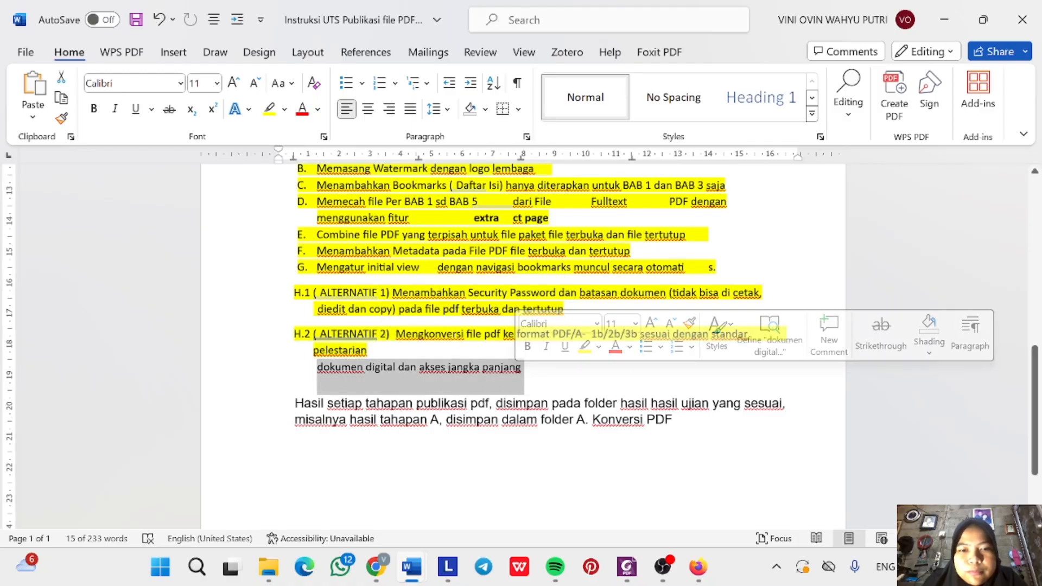
pyautogui.click(584, 350)
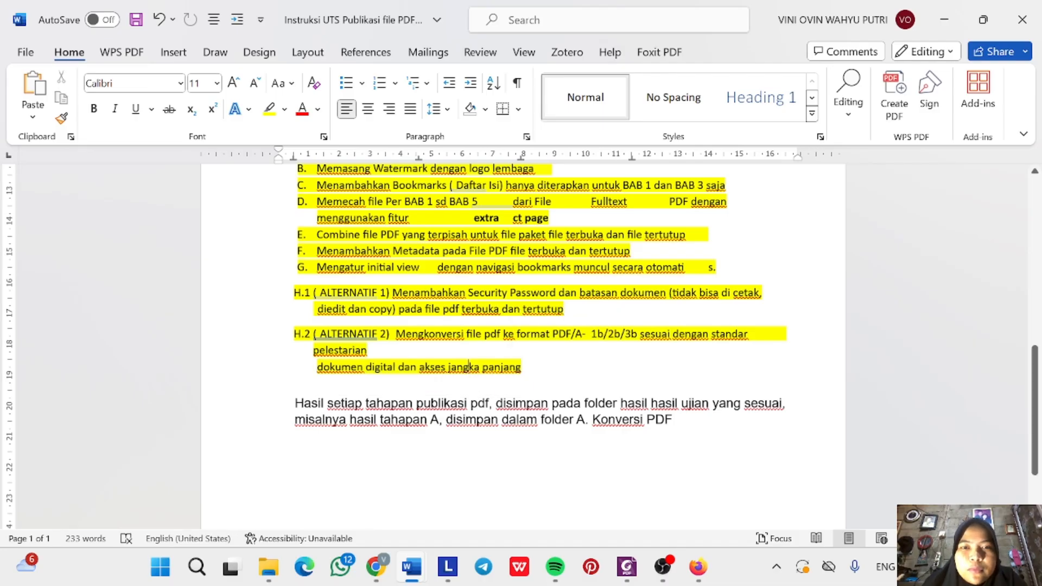
# Scroll through the highlighted A–H.2 instruction list, then bring OBS Studio to the front.
pyautogui.scroll(5, 521, 341)
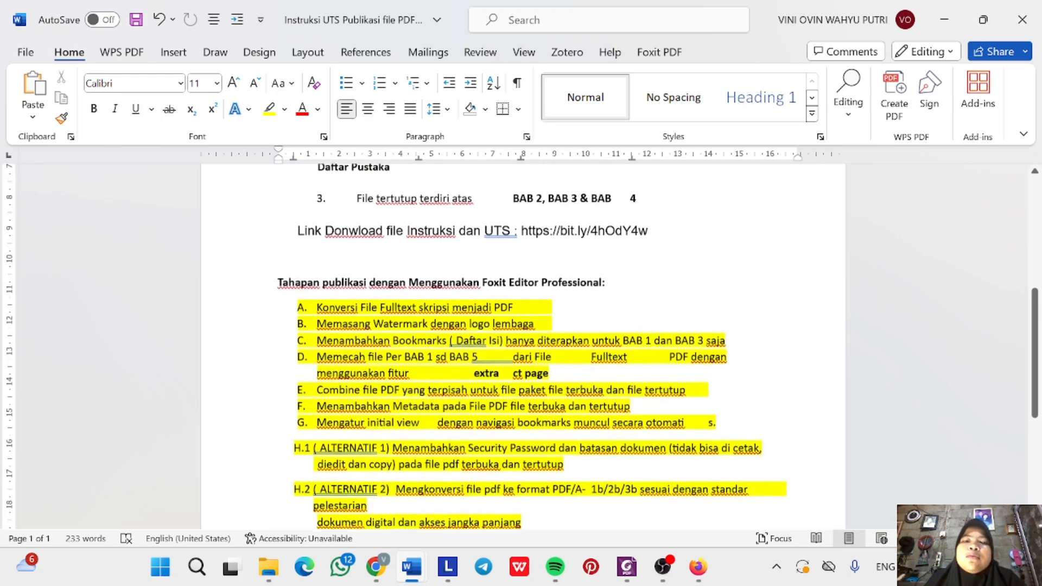
pyautogui.scroll(1, 521, 341)
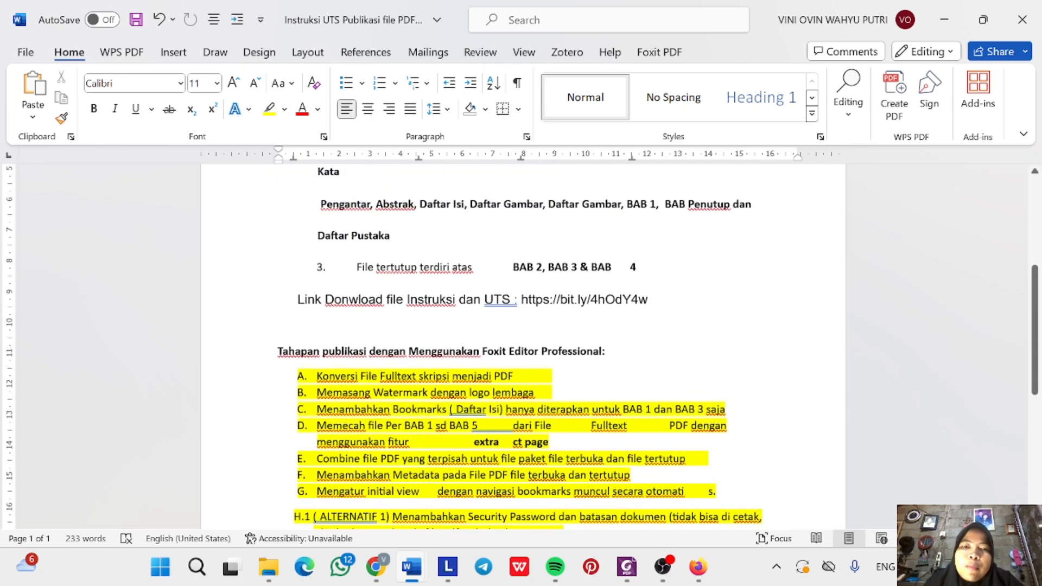
pyautogui.scroll(-8, 646, 307)
pyautogui.scroll(10, 646, 307)
pyautogui.scroll(-3, 646, 307)
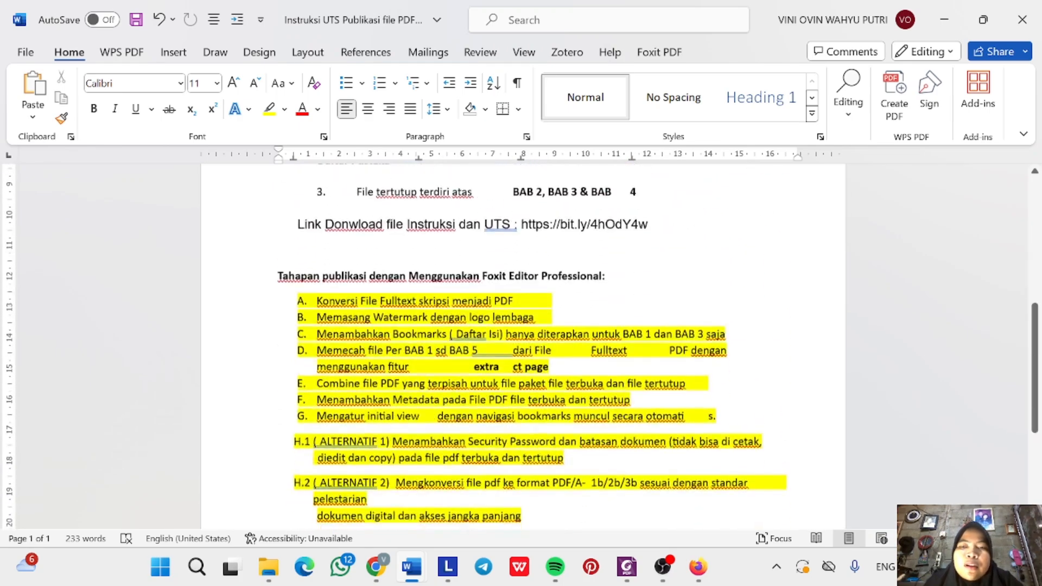
pyautogui.scroll(-1, 521, 342)
pyautogui.scroll(8, 521, 342)
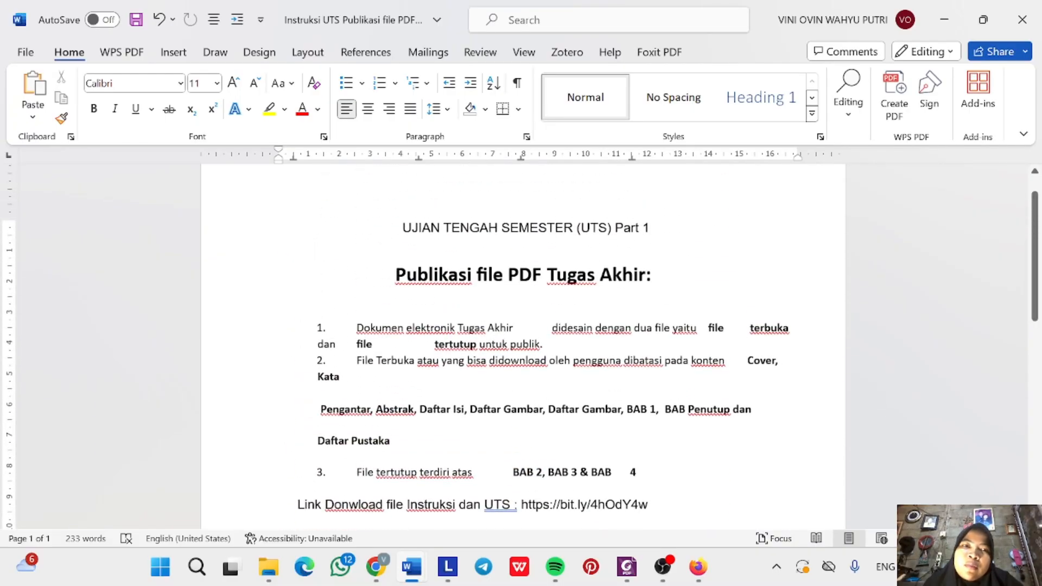
pyautogui.scroll(-8, 521, 347)
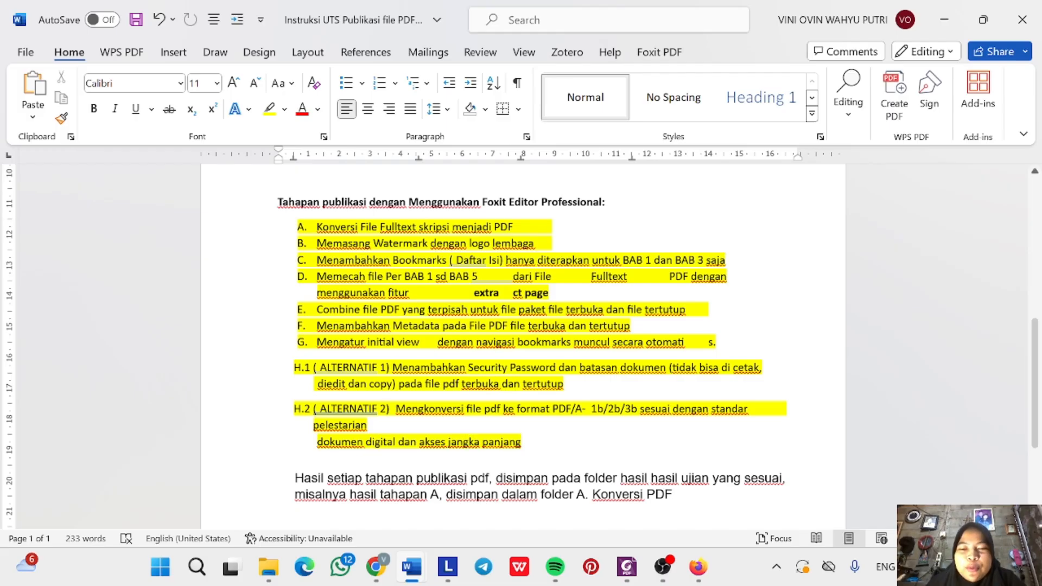
pyautogui.click(666, 569)
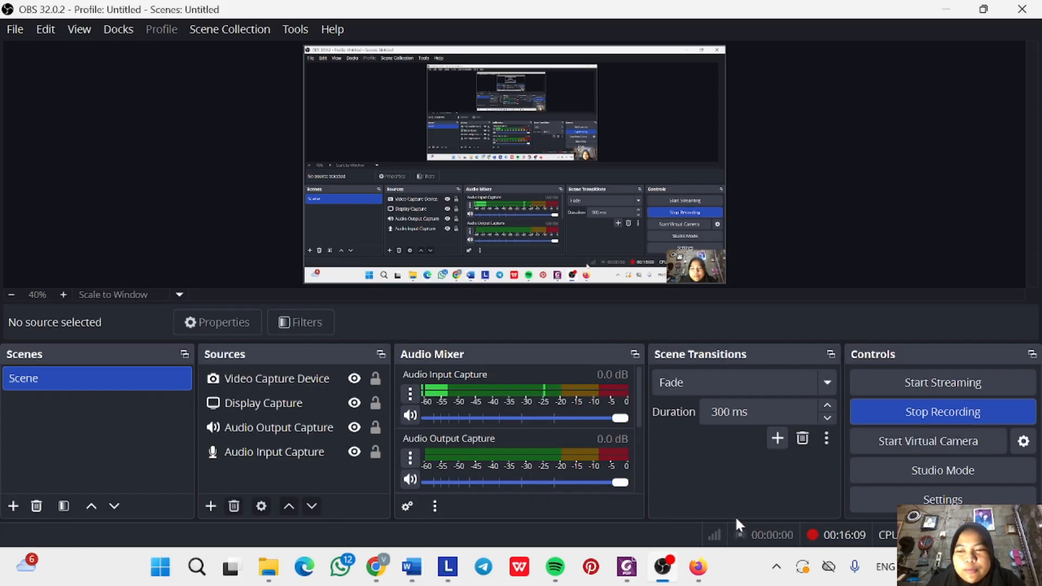